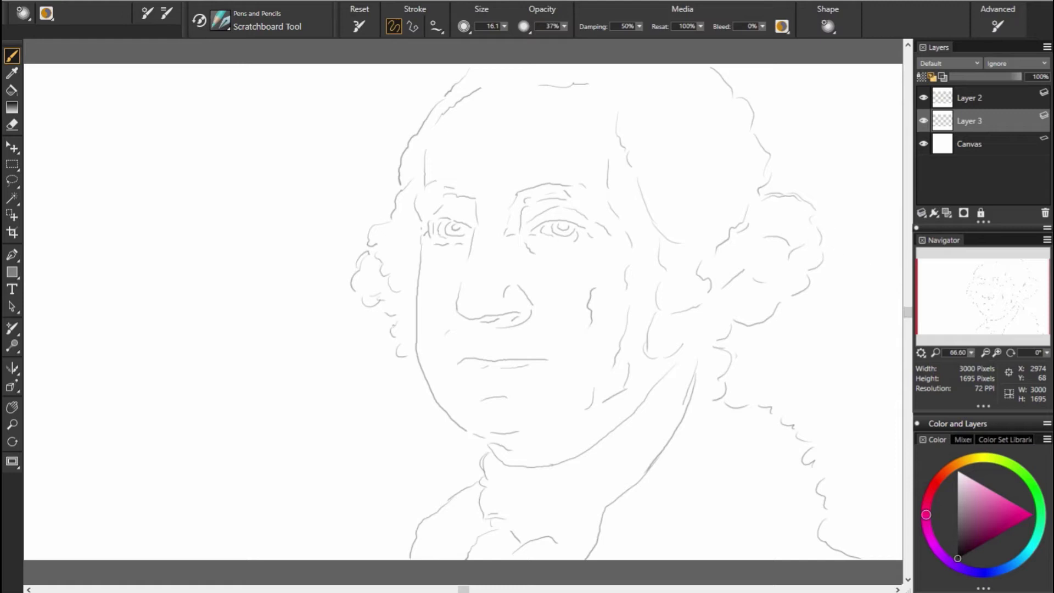
Step: Paint the wig's left curls light grey-blue with a size 38.5, 100% opacity brush
mouse_move(403, 242)
left_mouse_down()
mouse_move(408, 305)
mouse_move(406, 235)
mouse_move(391, 233)
mouse_move(405, 293)
left_mouse_up()
key("0")
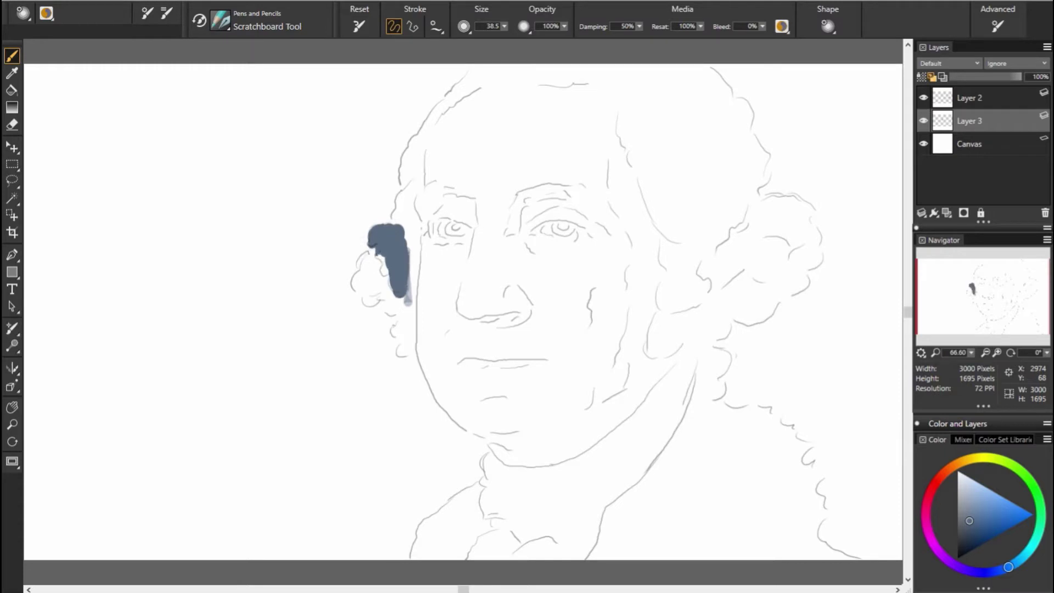
left_click(962, 502)
mouse_move(395, 228)
left_mouse_down()
mouse_move(404, 275)
mouse_move(368, 256)
mouse_move(369, 268)
mouse_move(412, 291)
mouse_move(402, 351)
mouse_move(406, 327)
left_mouse_up()
left_click_drag(415, 275, 405, 351)
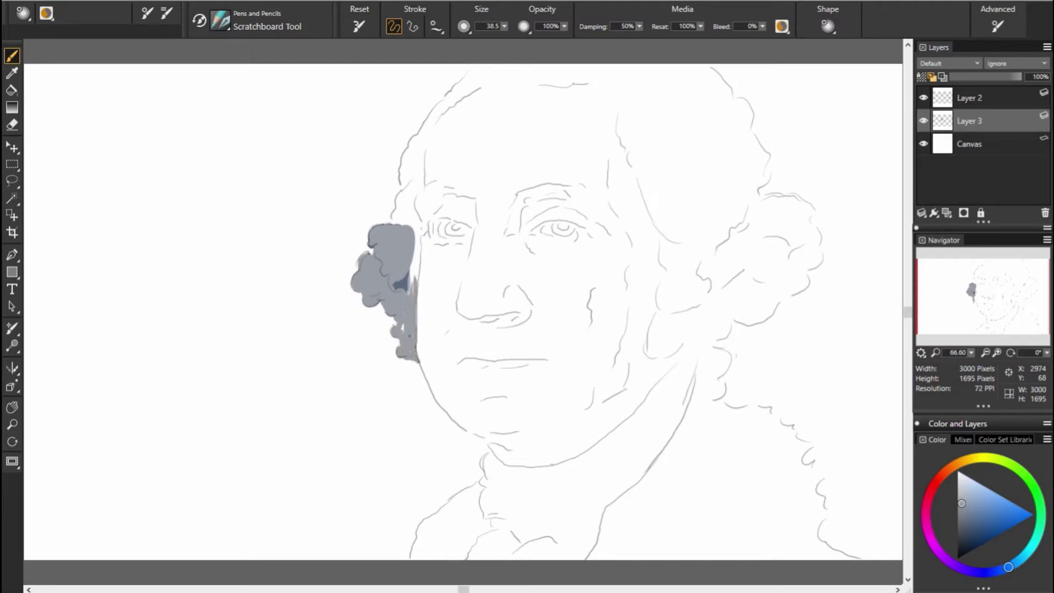
left_click_drag(412, 250, 418, 289)
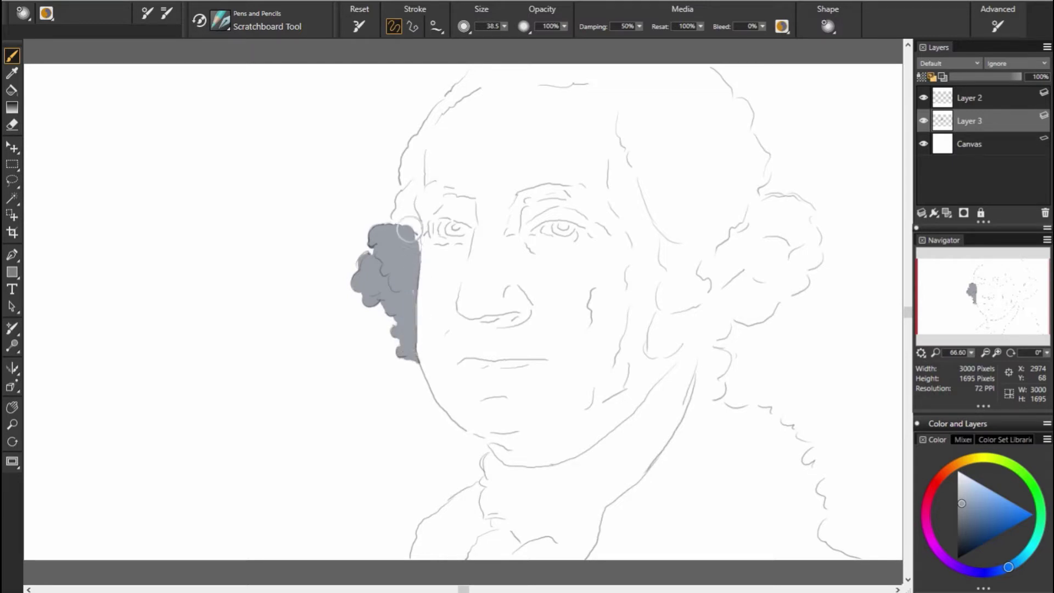
Step: Extend the grey up the wig's left edge, across the top, and down a right-side strand
left_click_drag(414, 242, 417, 225)
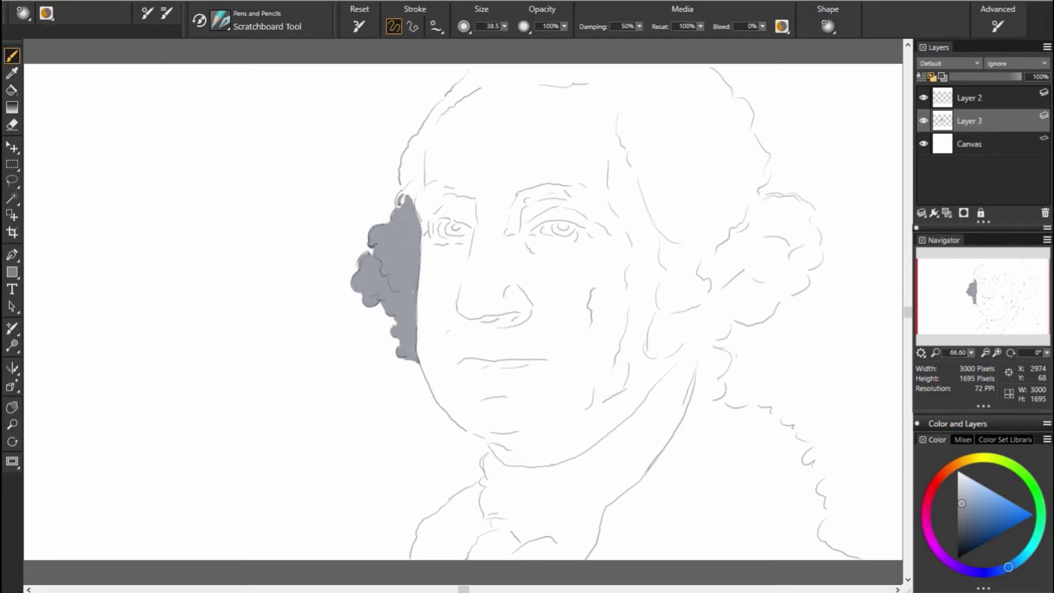
mouse_move(420, 192)
left_mouse_down()
mouse_move(422, 147)
mouse_move(409, 162)
mouse_move(439, 115)
left_mouse_up()
mouse_move(428, 156)
left_mouse_down()
mouse_move(453, 101)
mouse_move(432, 118)
mouse_move(478, 78)
mouse_move(516, 68)
left_mouse_up()
mouse_move(453, 104)
left_mouse_down()
mouse_move(513, 67)
mouse_move(513, 82)
mouse_move(497, 82)
left_mouse_up()
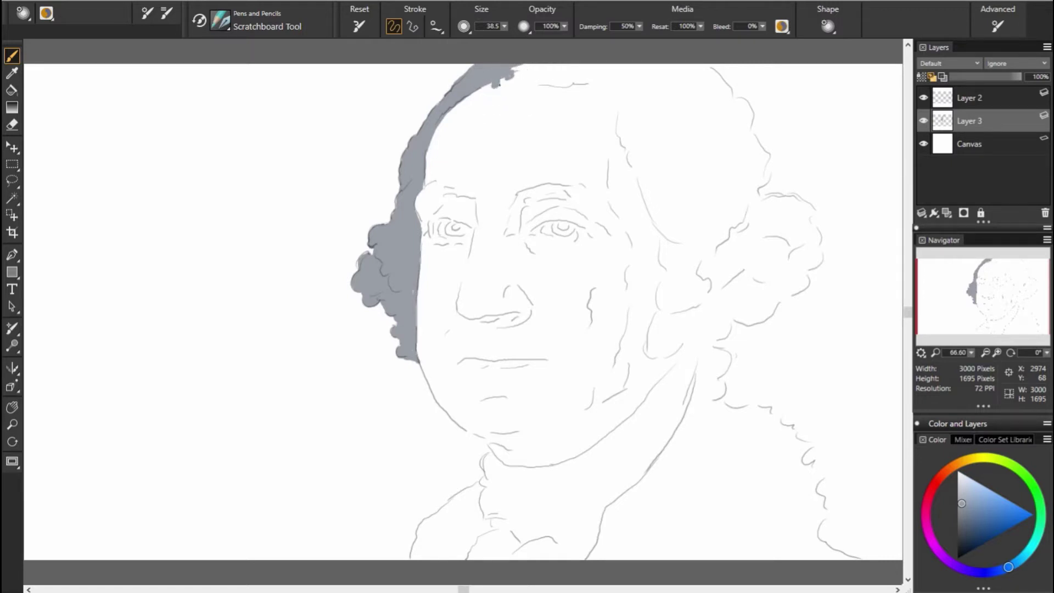
mouse_move(560, 70)
left_mouse_down()
mouse_move(509, 80)
mouse_move(653, 74)
mouse_move(621, 121)
left_mouse_up()
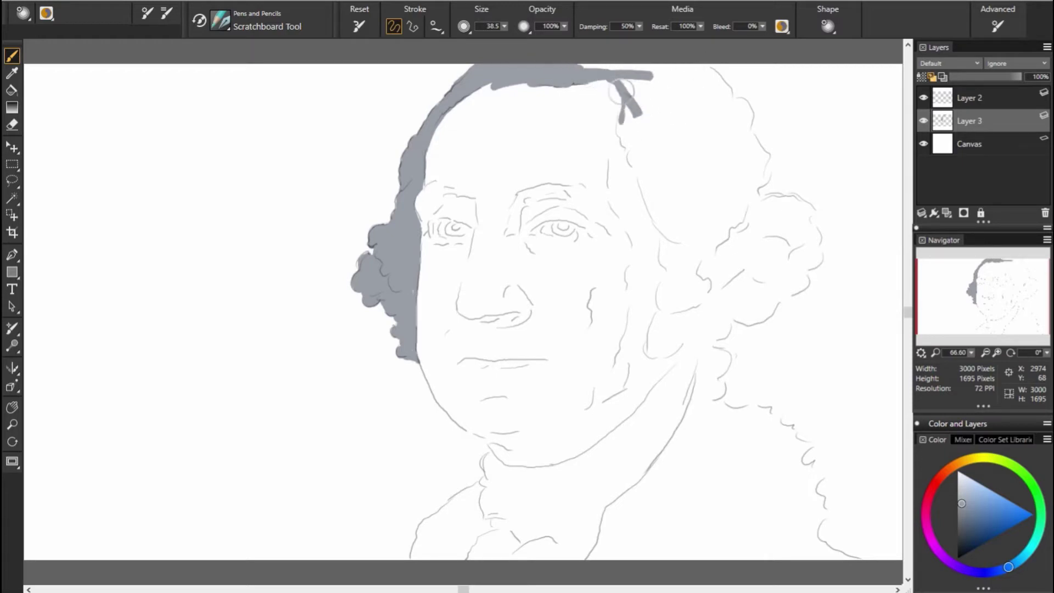
left_click_drag(615, 79, 638, 106)
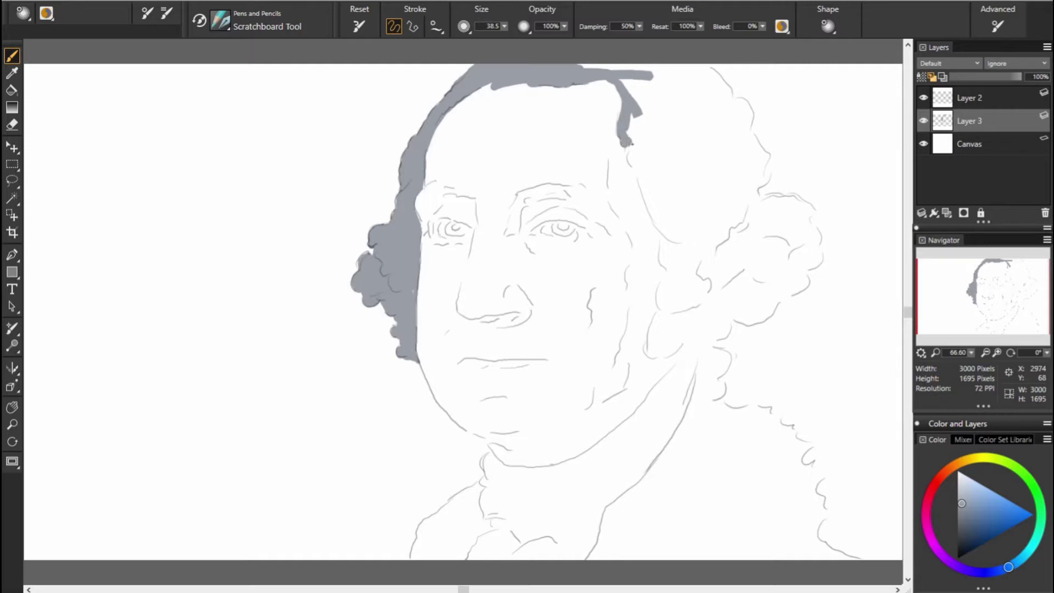
mouse_move(634, 153)
left_mouse_down()
mouse_move(636, 162)
mouse_move(634, 136)
mouse_move(661, 226)
mouse_move(685, 238)
mouse_move(663, 257)
left_mouse_up()
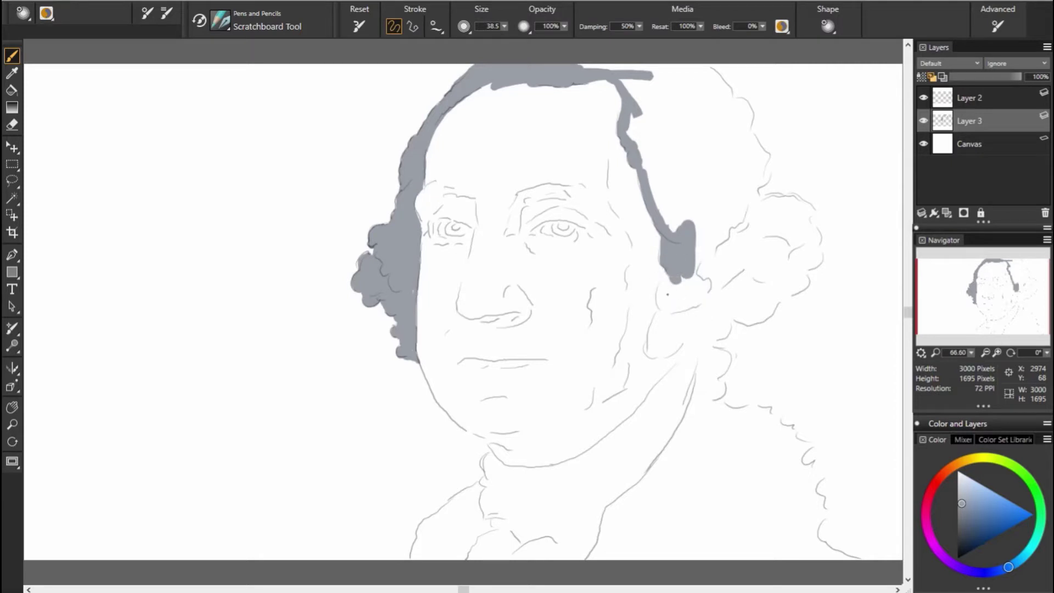
Step: Extend the hanging strand down beside the temple and join it to the right curl
mouse_move(667, 296)
left_mouse_down()
mouse_move(670, 269)
mouse_move(680, 319)
mouse_move(696, 291)
mouse_move(663, 335)
left_mouse_up()
mouse_move(665, 296)
left_mouse_down()
mouse_move(652, 352)
mouse_move(730, 274)
mouse_move(765, 282)
mouse_move(802, 255)
mouse_move(818, 266)
mouse_move(812, 206)
mouse_move(791, 196)
mouse_move(719, 250)
mouse_move(804, 242)
left_mouse_up()
mouse_move(744, 261)
left_mouse_down()
mouse_move(694, 294)
mouse_move(713, 242)
left_mouse_up()
mouse_move(704, 66)
left_mouse_down()
mouse_move(755, 145)
mouse_move(752, 192)
left_mouse_up()
Step: Fill the white gaps between the top strand and right curl, undoing and repainting one stroke
mouse_move(712, 116)
left_mouse_down()
mouse_move(755, 156)
mouse_move(700, 82)
mouse_move(714, 132)
left_mouse_up()
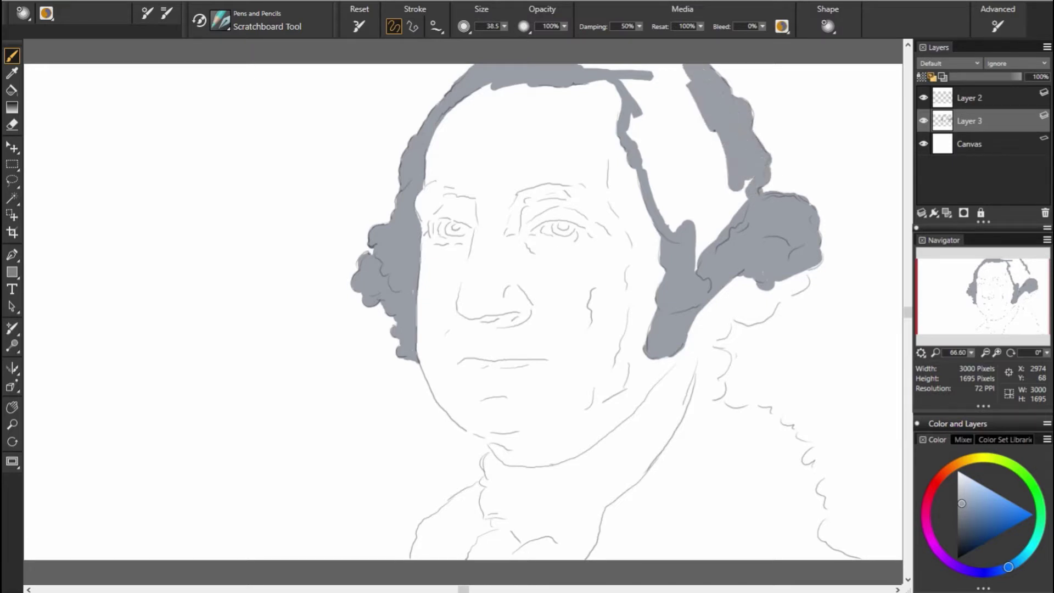
left_click_drag(686, 77, 703, 252)
mouse_move(744, 182)
left_mouse_down()
mouse_move(692, 220)
mouse_move(659, 159)
left_mouse_up()
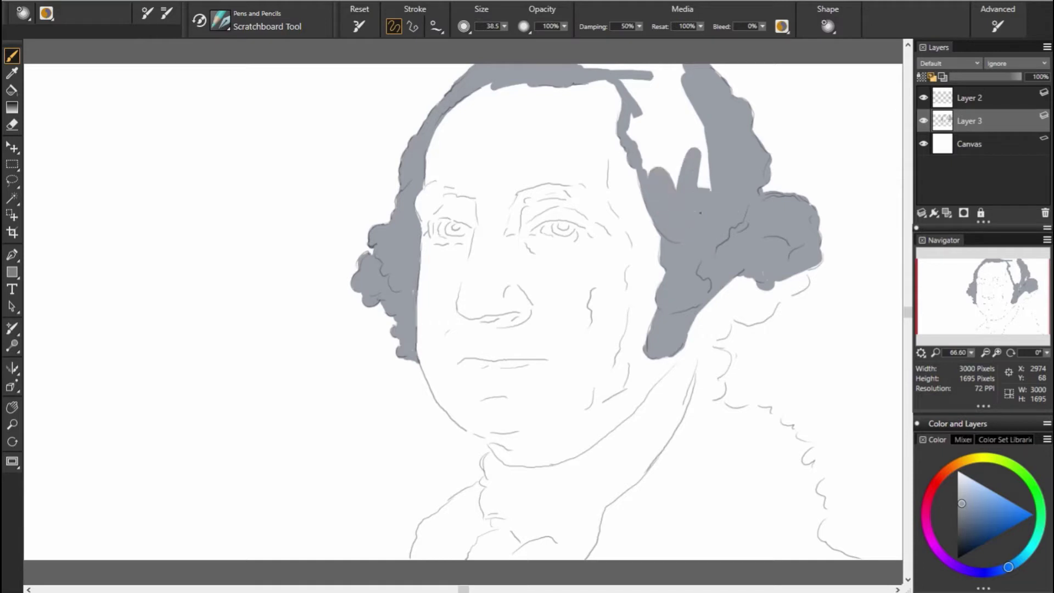
mouse_move(703, 187)
left_mouse_down()
mouse_move(689, 138)
mouse_move(631, 126)
left_mouse_up()
left_click_drag(680, 187, 686, 71)
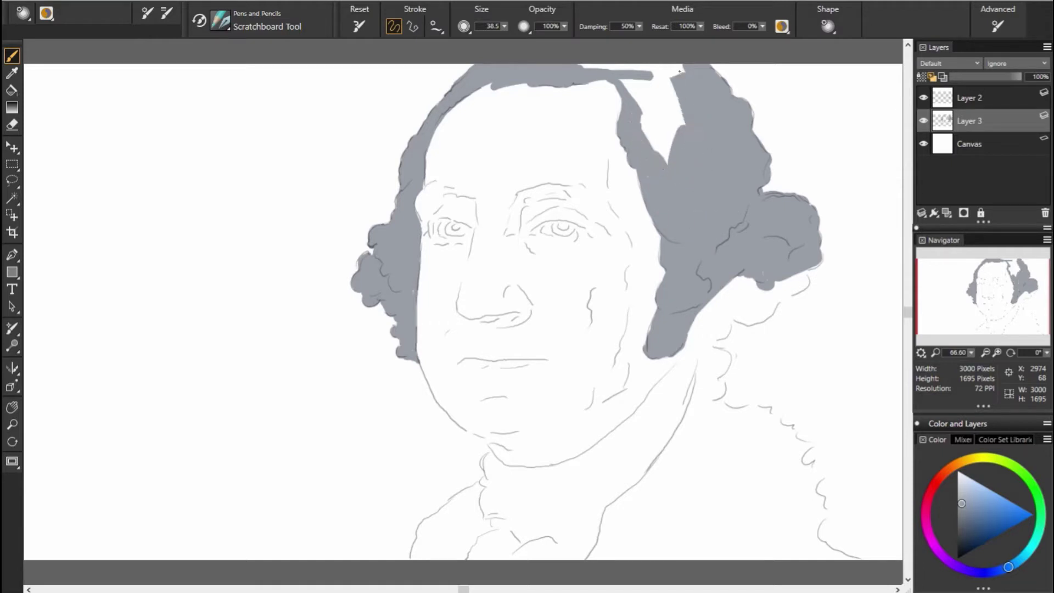
mouse_move(675, 159)
left_mouse_down()
mouse_move(672, 66)
mouse_move(615, 68)
left_mouse_up()
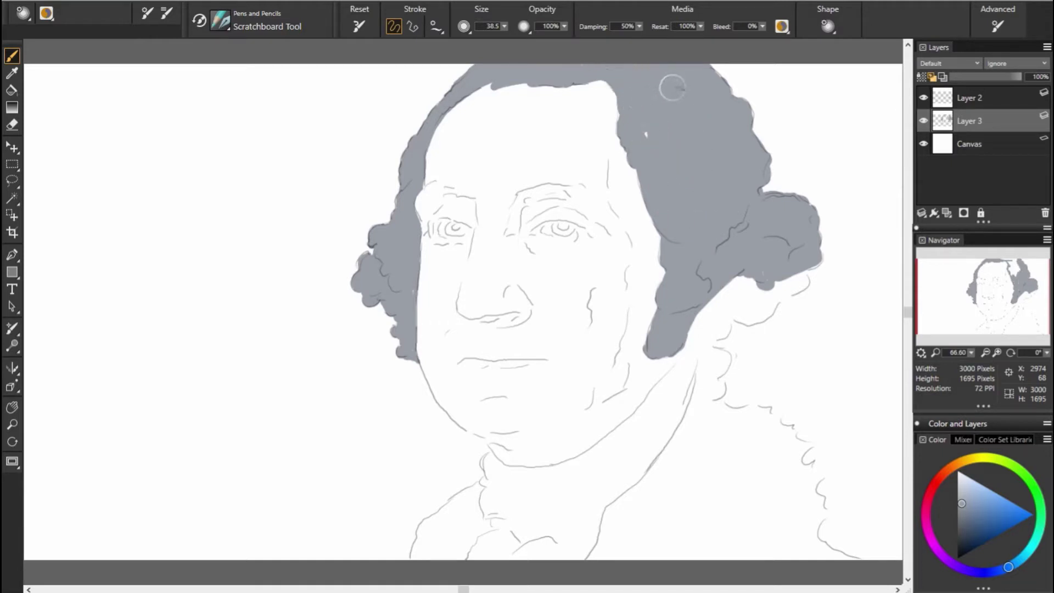
key("ctrl+z")
mouse_move(670, 181)
left_mouse_down()
mouse_move(632, 132)
mouse_move(632, 93)
mouse_move(582, 66)
mouse_move(645, 66)
mouse_move(700, 144)
left_mouse_up()
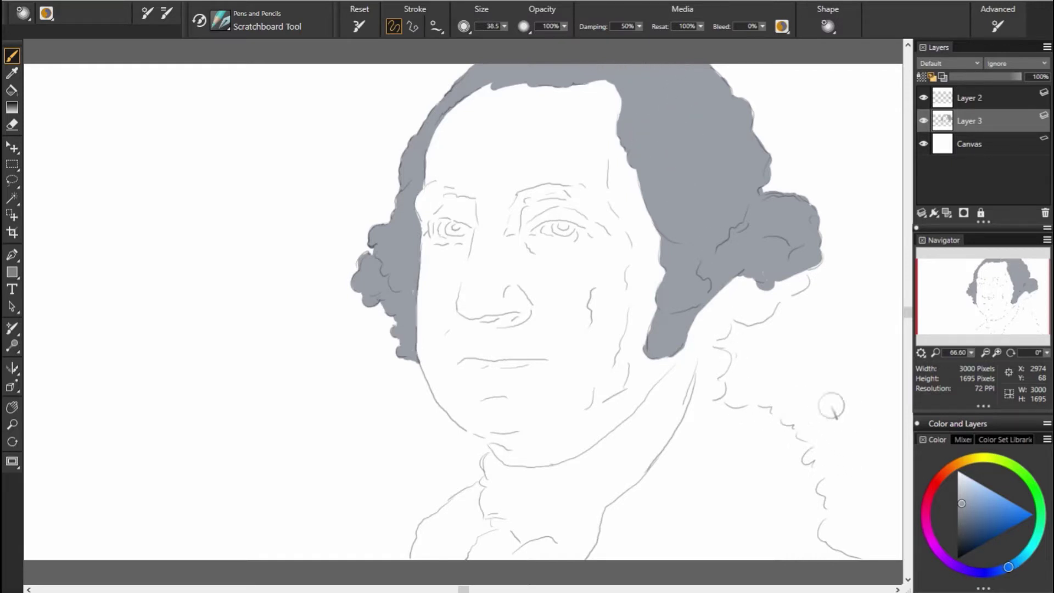
Step: Paint the collar band below the jaw flat grey
left_click_drag(680, 363, 608, 455)
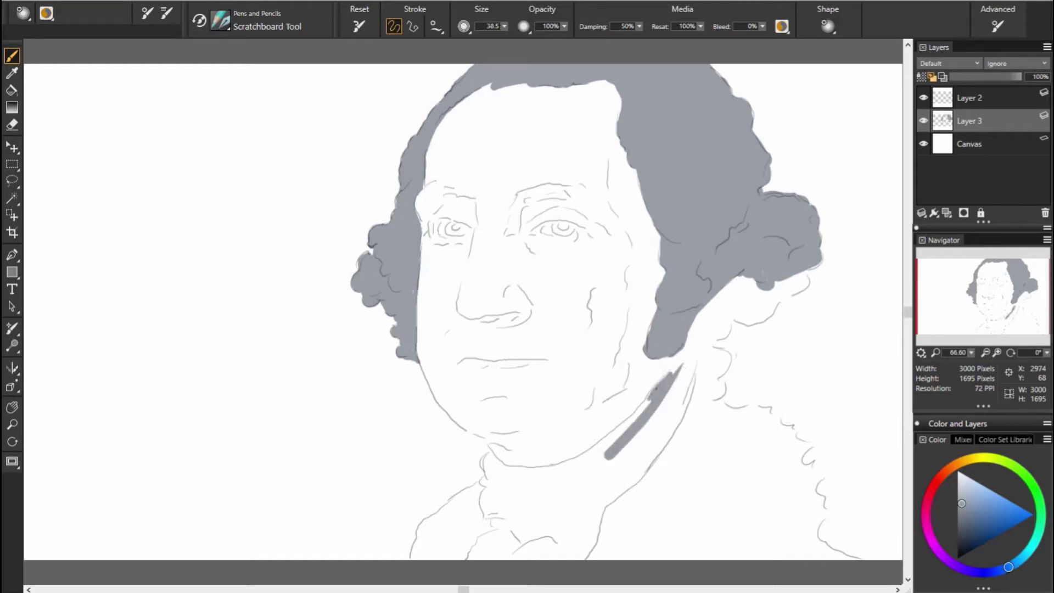
left_click_drag(659, 388, 705, 343)
mouse_move(667, 409)
left_mouse_down()
mouse_move(690, 353)
mouse_move(708, 343)
mouse_move(648, 442)
mouse_move(598, 489)
mouse_move(596, 478)
left_mouse_up()
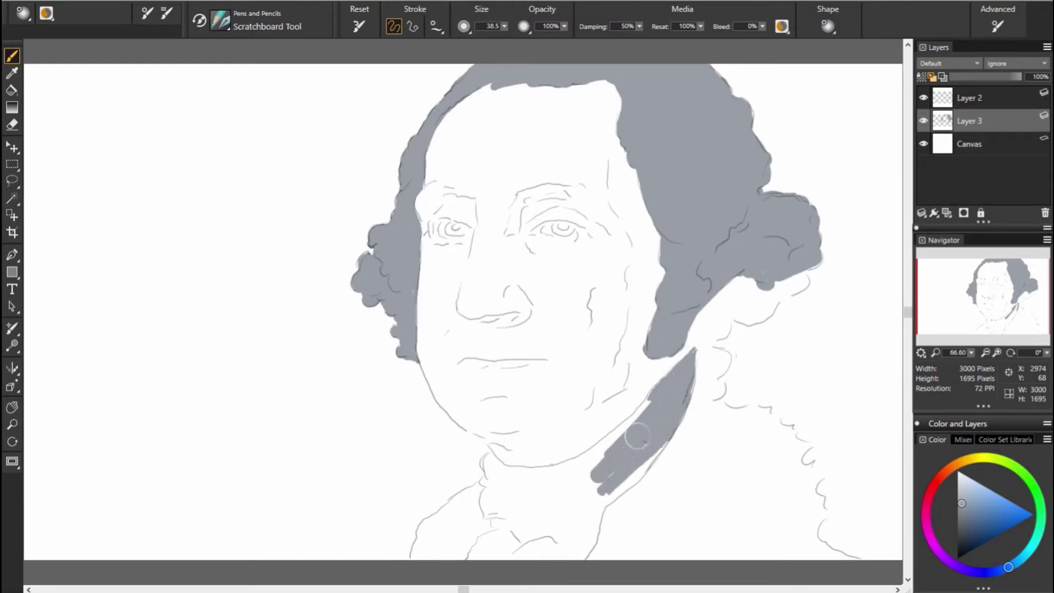
Step: Fill the neckcloth grey, then add a new empty Layer 4 above Layer 3
left_click_drag(487, 457, 487, 514)
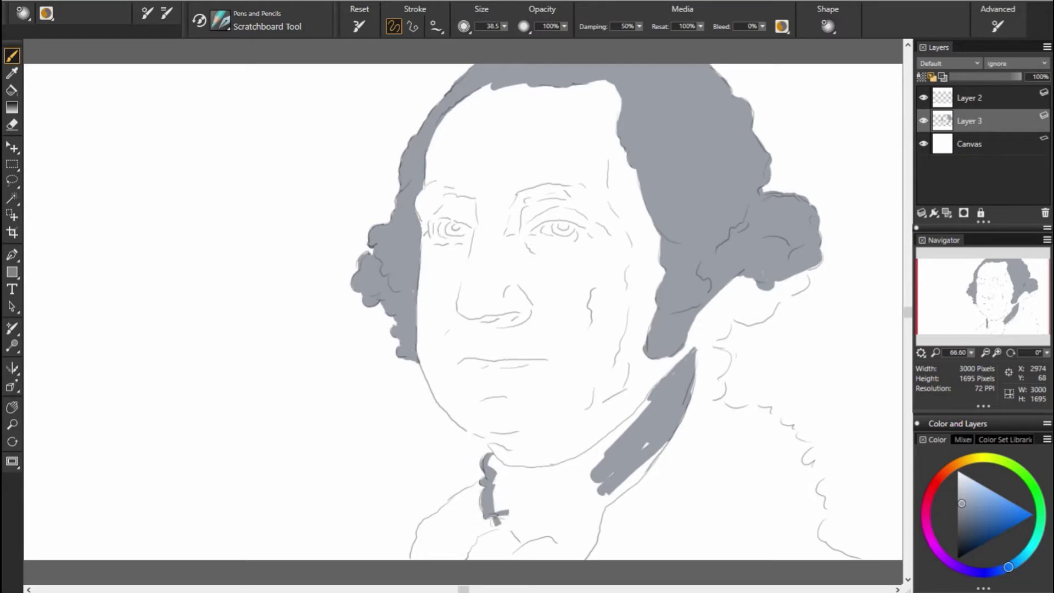
mouse_move(492, 541)
left_mouse_down()
mouse_move(516, 527)
mouse_move(588, 521)
mouse_move(586, 549)
left_mouse_up()
mouse_move(599, 506)
left_mouse_down()
mouse_move(590, 546)
mouse_move(632, 473)
mouse_move(595, 509)
left_mouse_up()
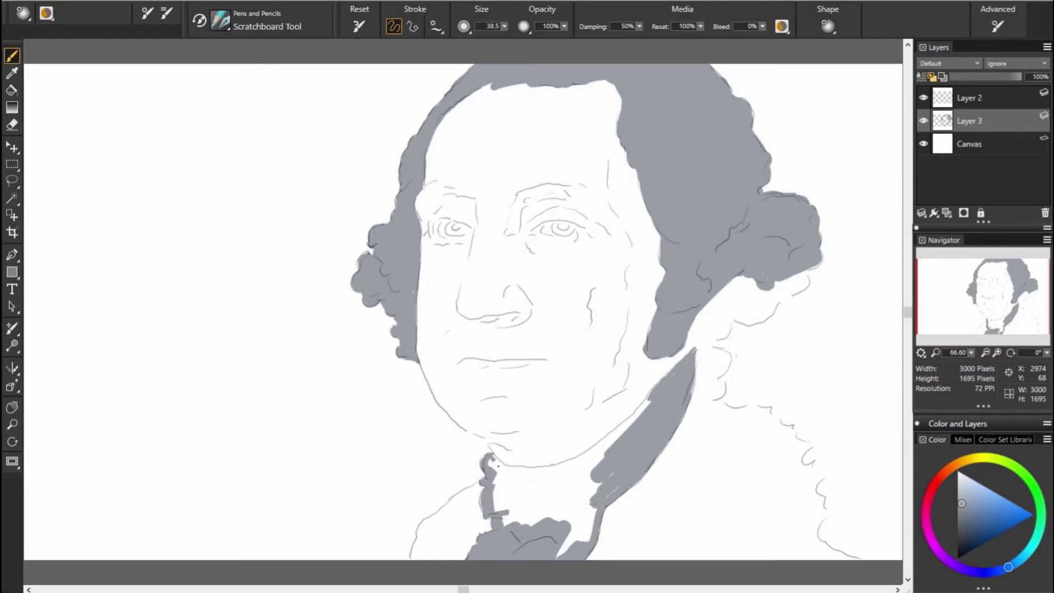
mouse_move(509, 470)
left_mouse_down()
mouse_move(584, 471)
mouse_move(636, 422)
left_mouse_up()
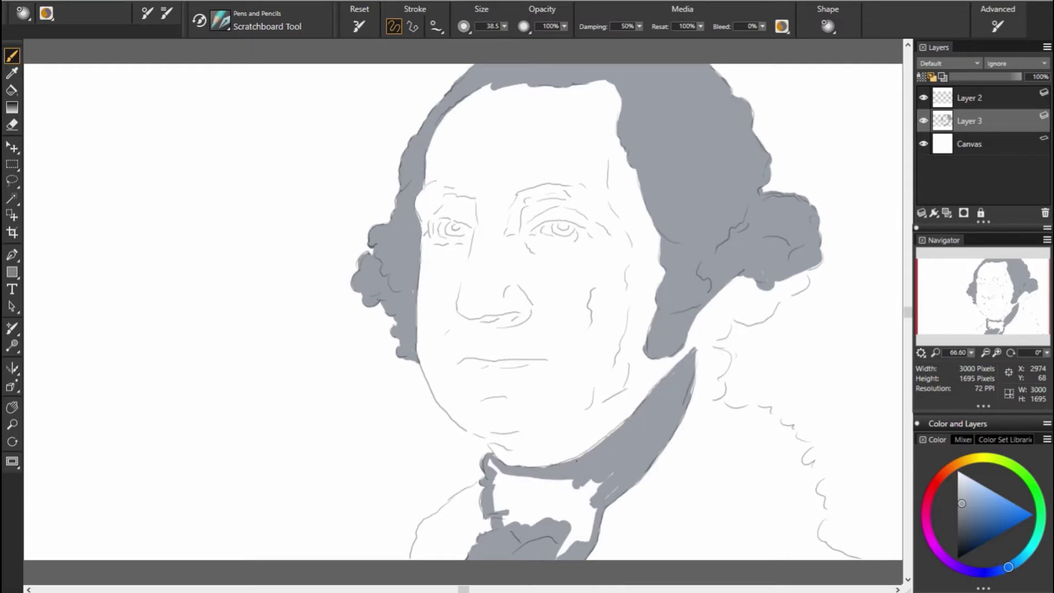
mouse_move(549, 491)
left_mouse_down()
mouse_move(582, 541)
mouse_move(596, 506)
mouse_move(505, 525)
left_mouse_up()
left_click_drag(508, 486, 554, 480)
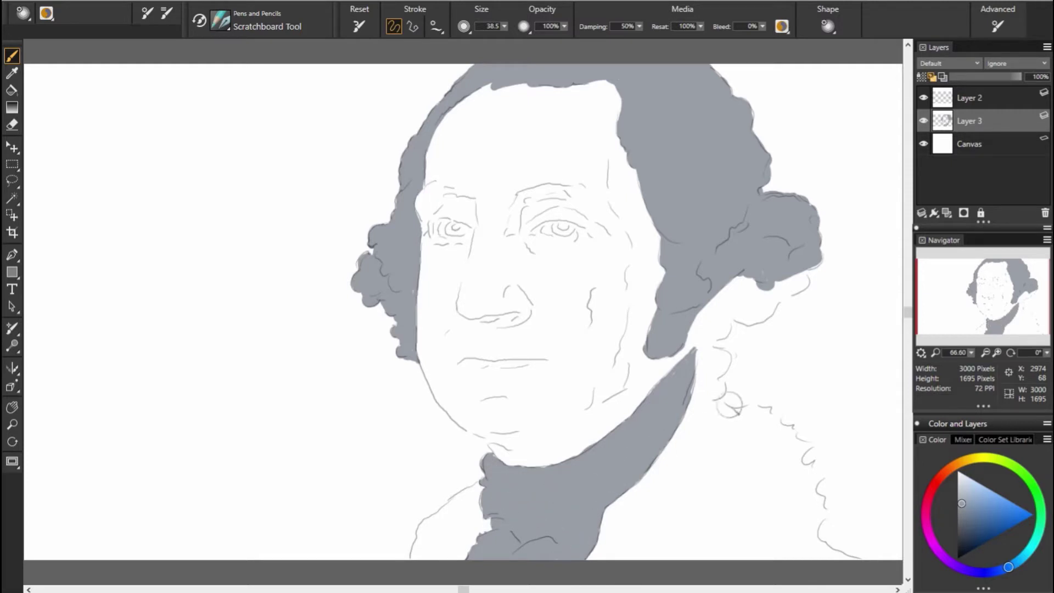
key("ctrl+shift+n")
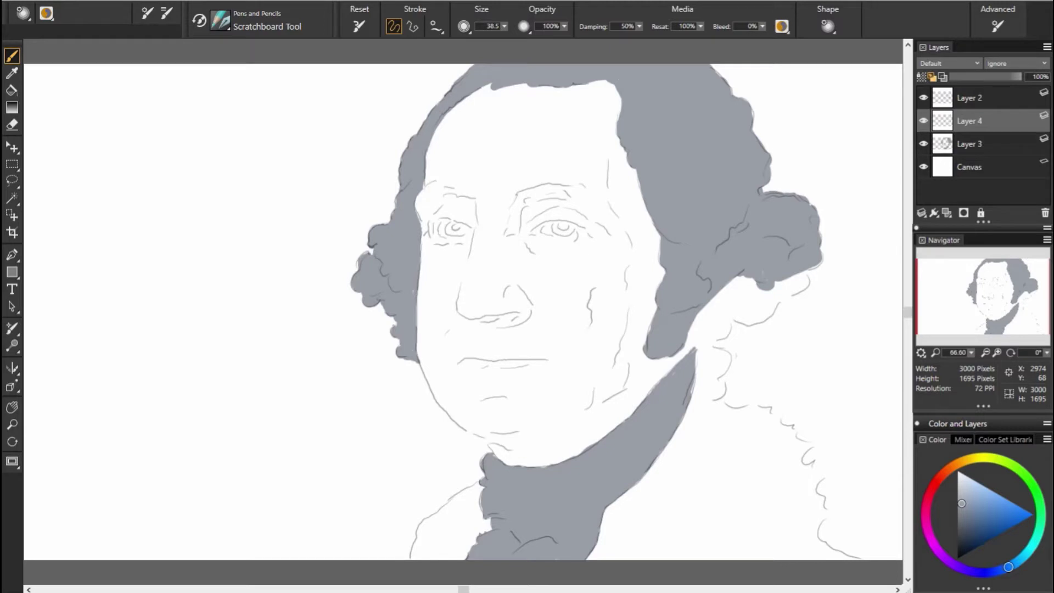
Step: Paint the coat left of the neckcloth dark blue-grey
left_click(461, 503, "alt")
mouse_move(464, 511)
left_mouse_down()
mouse_move(428, 528)
mouse_move(423, 538)
mouse_move(440, 538)
mouse_move(425, 547)
mouse_move(431, 557)
mouse_move(478, 484)
left_mouse_up()
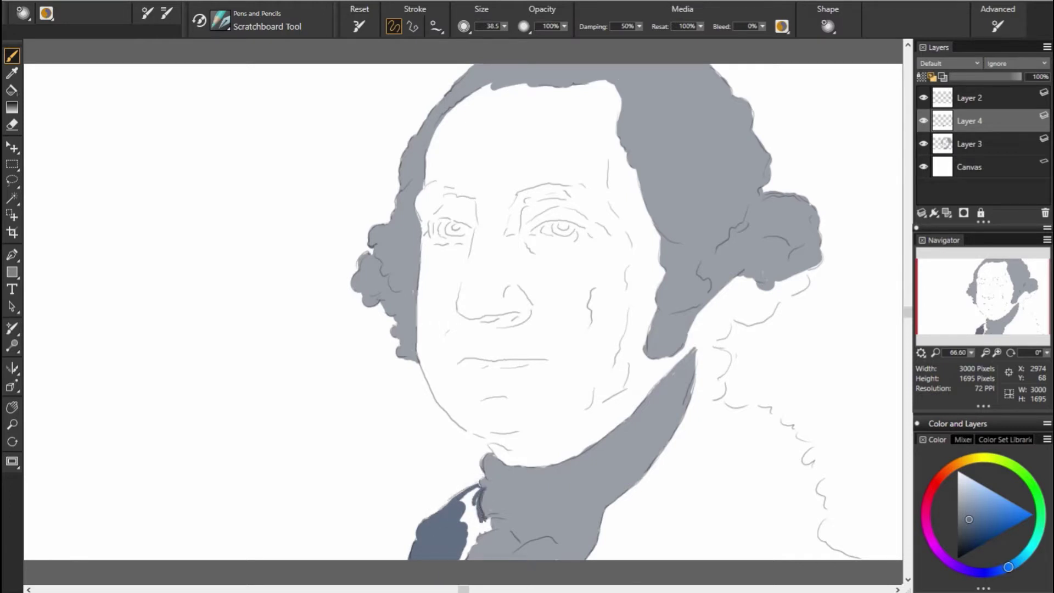
left_click_drag(477, 512, 484, 531)
mouse_move(478, 501)
left_mouse_down()
mouse_move(471, 513)
mouse_move(476, 490)
left_mouse_up()
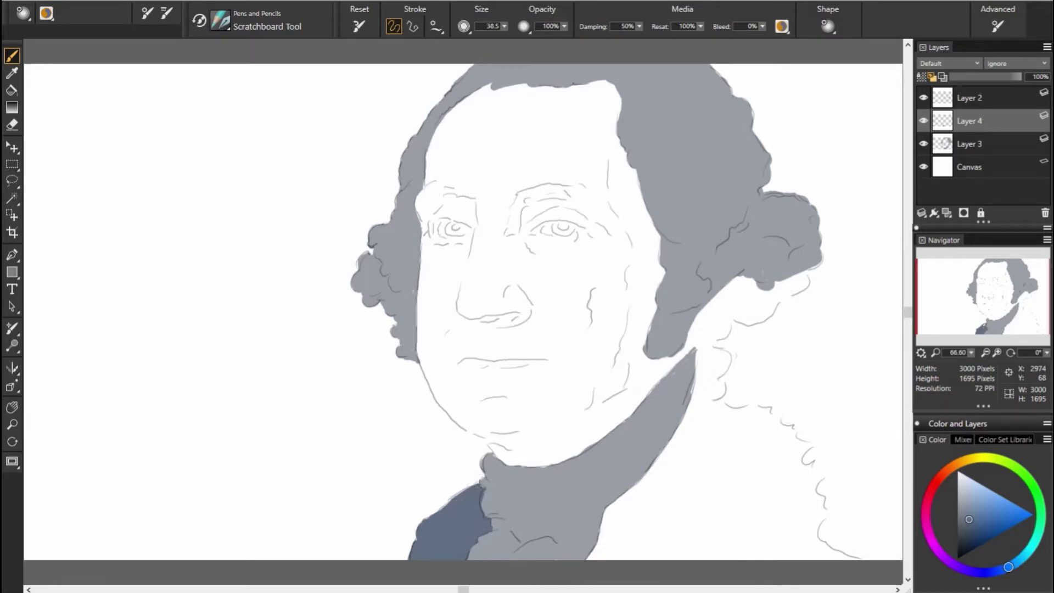
Step: Paint dark coat along the right collar edge and up under the wig
left_click_drag(705, 353, 707, 390)
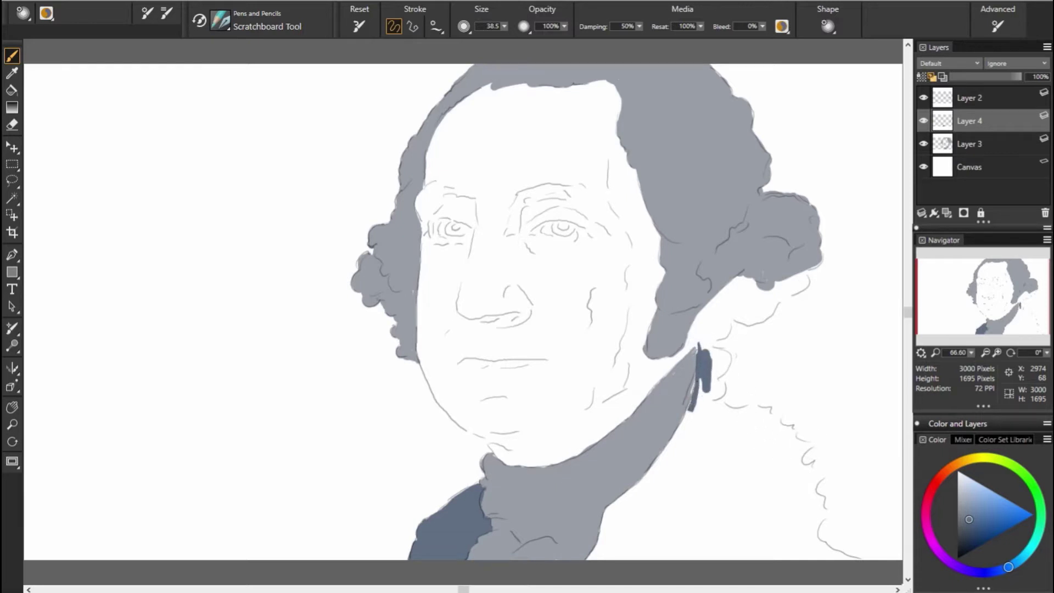
left_click_drag(693, 407, 647, 478)
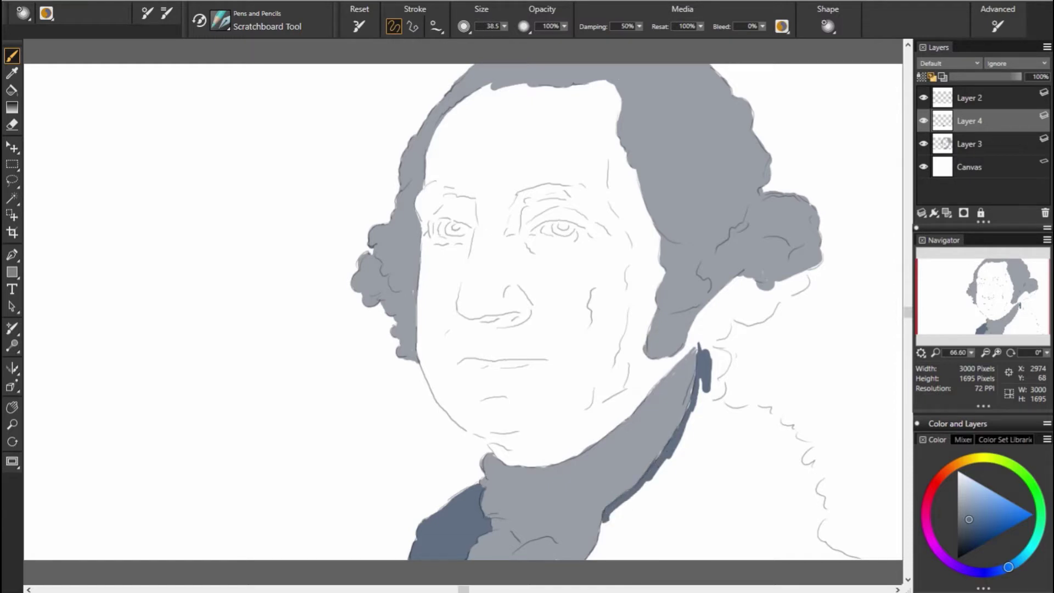
left_click_drag(650, 469, 604, 551)
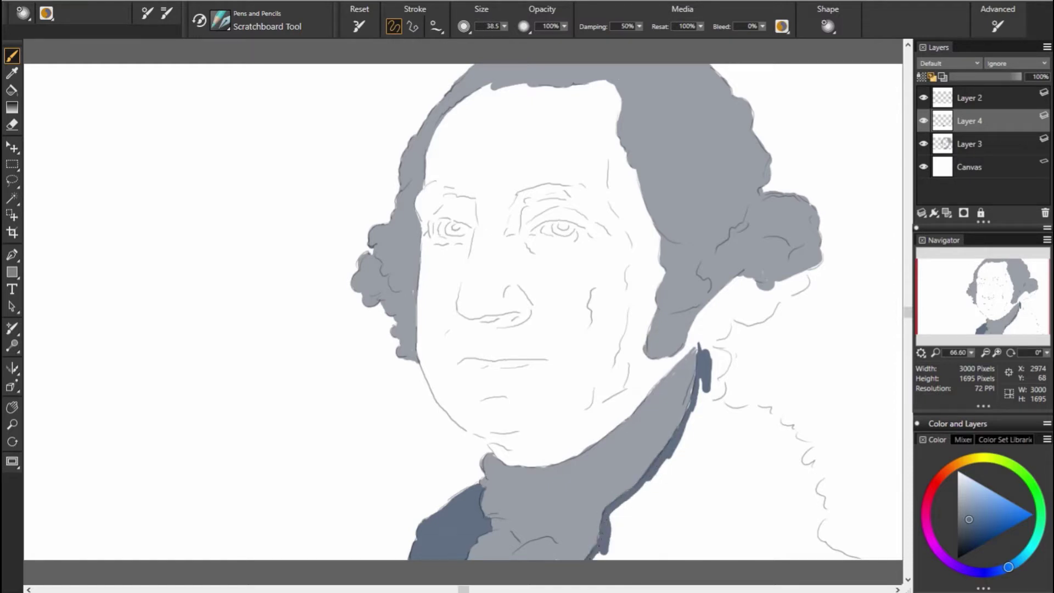
left_click_drag(708, 396, 722, 362)
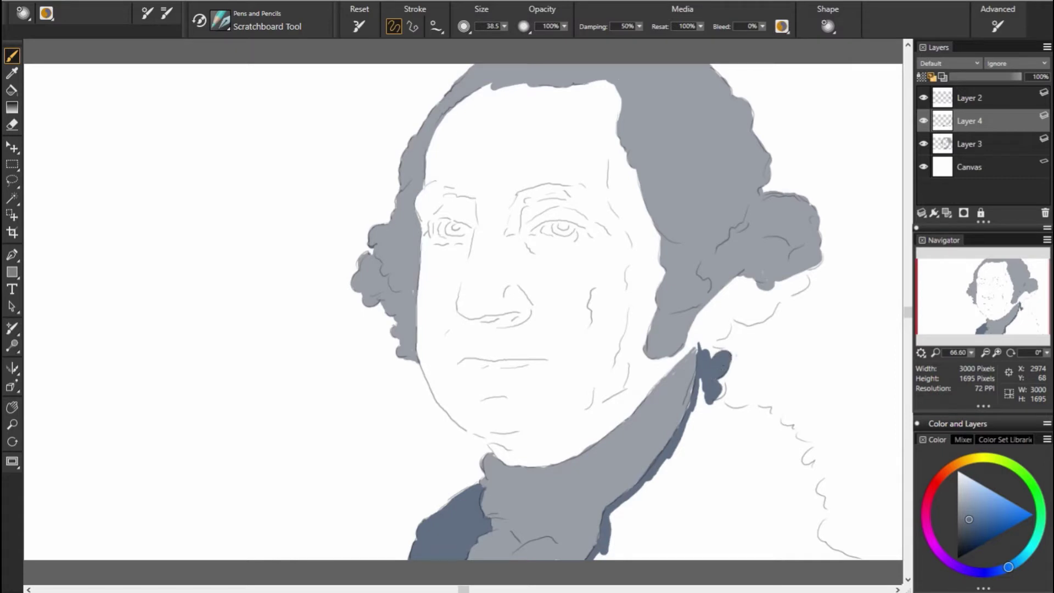
mouse_move(702, 398)
left_mouse_down()
mouse_move(712, 346)
mouse_move(693, 337)
mouse_move(711, 310)
mouse_move(730, 318)
mouse_move(738, 282)
mouse_move(752, 283)
left_mouse_up()
mouse_move(733, 329)
left_mouse_down()
mouse_move(749, 297)
mouse_move(813, 274)
mouse_move(813, 249)
mouse_move(818, 266)
mouse_move(730, 336)
mouse_move(777, 299)
left_mouse_up()
mouse_move(708, 395)
left_mouse_down()
mouse_move(716, 411)
mouse_move(769, 409)
left_mouse_up()
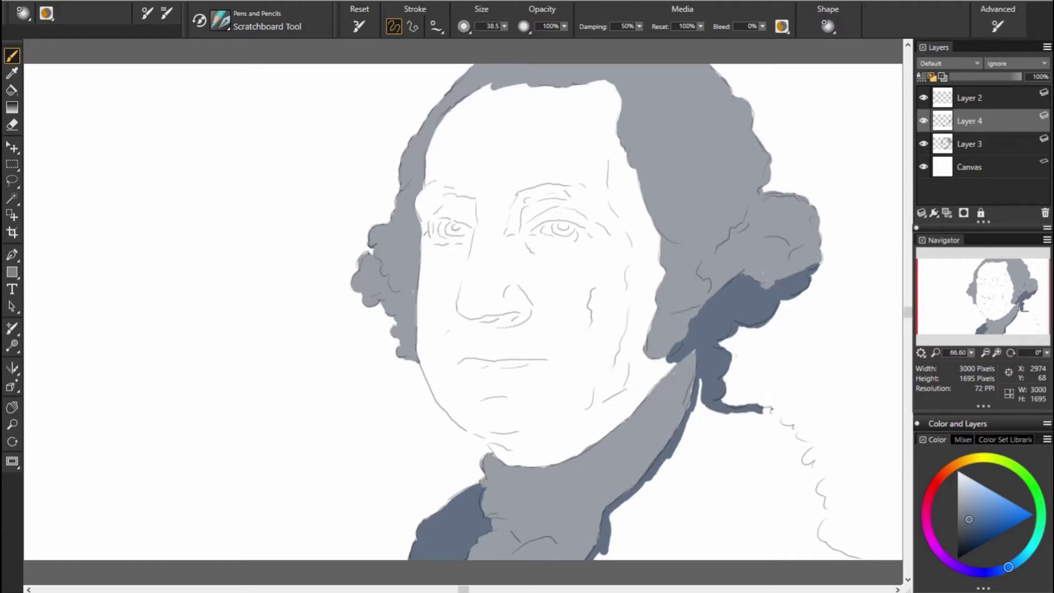
Step: Add the coat's wavy ruffled edge and fill the coat front under the jaw dark blue-grey
mouse_move(806, 446)
left_mouse_down()
mouse_move(826, 508)
mouse_move(821, 538)
mouse_move(859, 559)
left_mouse_up()
mouse_move(713, 384)
left_mouse_down()
mouse_move(673, 485)
mouse_move(708, 367)
mouse_move(687, 560)
left_mouse_up()
left_click_drag(683, 458, 600, 557)
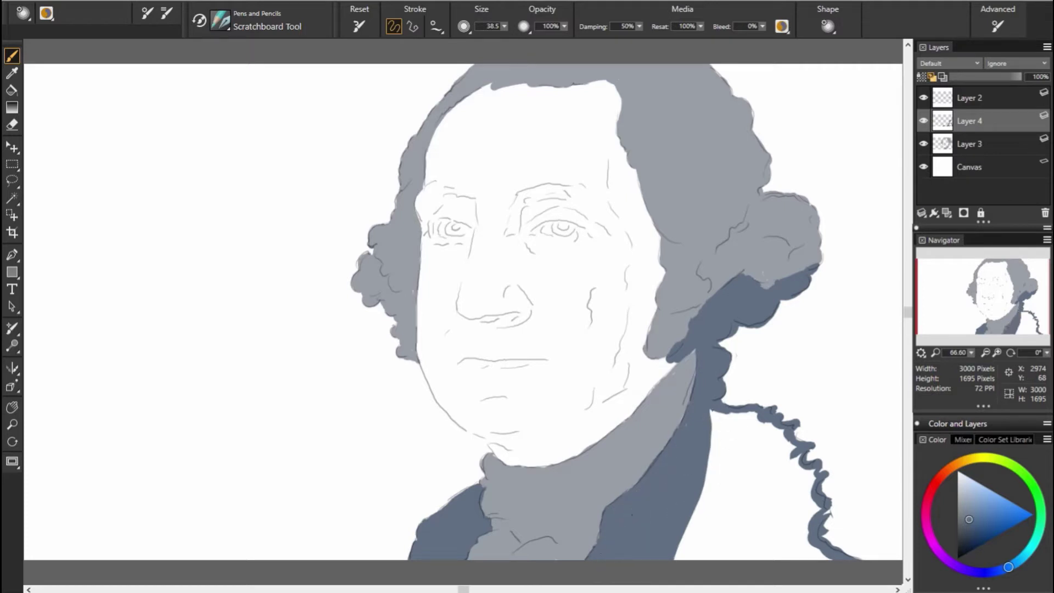
mouse_move(719, 415)
left_mouse_down()
mouse_move(722, 469)
mouse_move(779, 439)
mouse_move(815, 497)
mouse_move(815, 469)
mouse_move(804, 552)
mouse_move(790, 494)
mouse_move(754, 442)
left_mouse_up()
left_click_drag(711, 443, 766, 530)
mouse_move(766, 486)
left_mouse_down()
mouse_move(774, 554)
mouse_move(713, 552)
mouse_move(713, 510)
mouse_move(736, 461)
left_mouse_up()
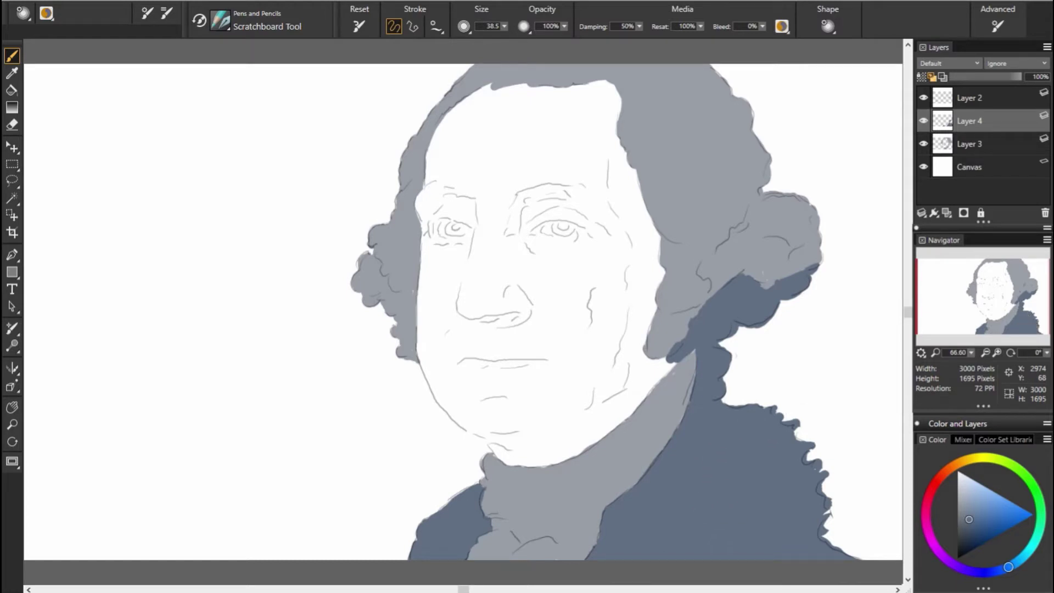
left_click(944, 473)
left_click(976, 496)
Step: Paint salmon shadow down the face's left edge and cheek toward the jaw
mouse_move(497, 296)
left_mouse_down()
mouse_move(466, 346)
mouse_move(455, 165)
mouse_move(491, 302)
left_mouse_up()
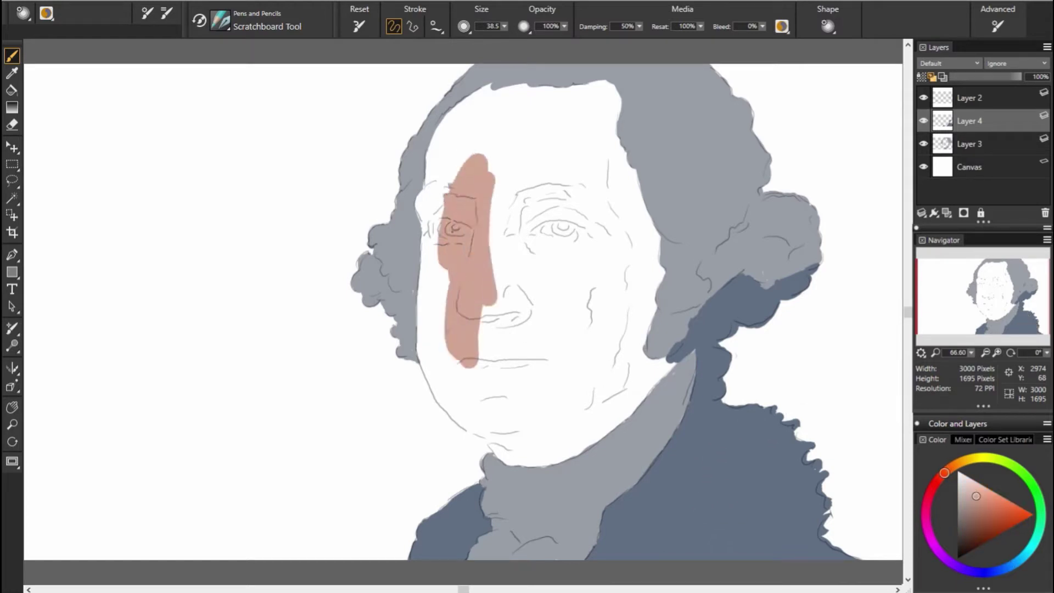
mouse_move(439, 207)
left_mouse_down()
mouse_move(423, 197)
mouse_move(437, 297)
left_mouse_up()
left_click_drag(425, 255, 424, 324)
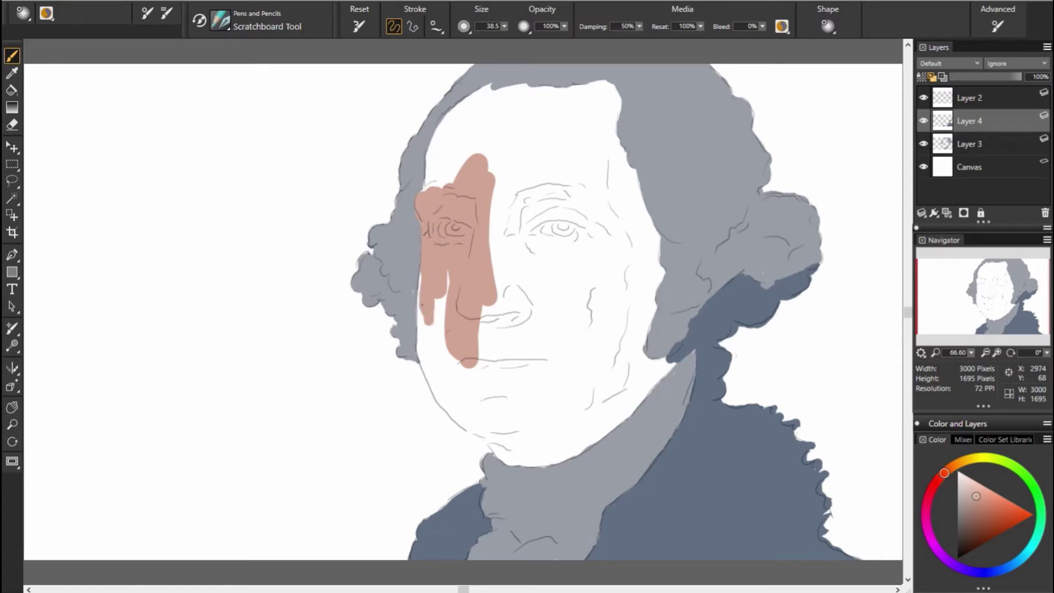
mouse_move(422, 274)
left_mouse_down()
mouse_move(425, 343)
mouse_move(463, 421)
mouse_move(528, 464)
mouse_move(552, 462)
mouse_move(631, 409)
mouse_move(673, 363)
mouse_move(614, 424)
mouse_move(648, 362)
mouse_move(662, 362)
mouse_move(599, 391)
left_mouse_up()
Step: Run salmon shadow along the jaw and up the right cheek to the temple
mouse_move(661, 363)
left_mouse_down()
mouse_move(587, 401)
mouse_move(647, 325)
left_mouse_up()
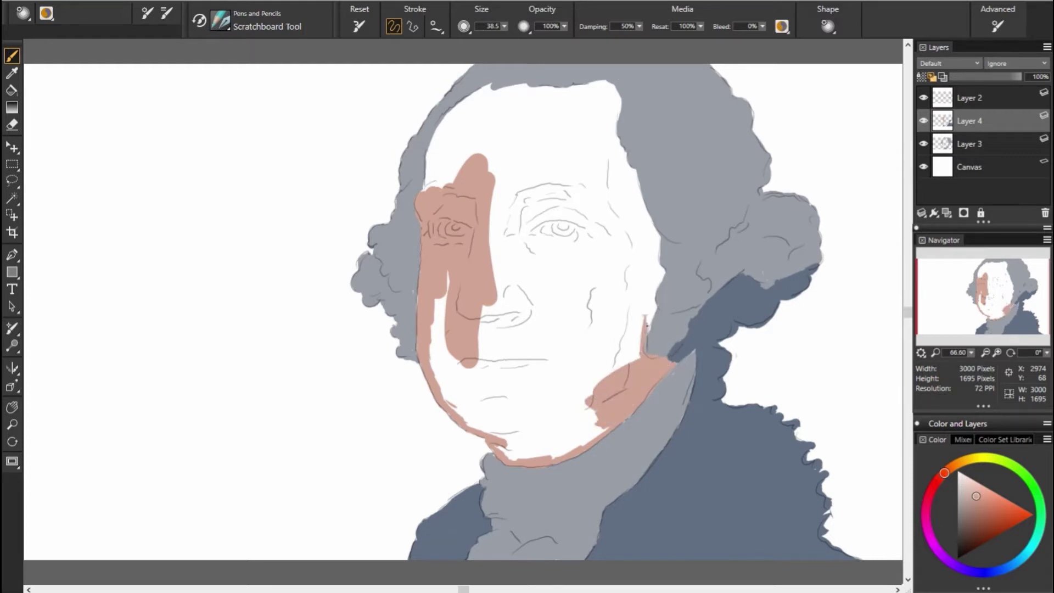
mouse_move(654, 284)
left_mouse_down()
mouse_move(659, 236)
mouse_move(651, 277)
left_mouse_up()
left_click_drag(656, 237, 632, 171)
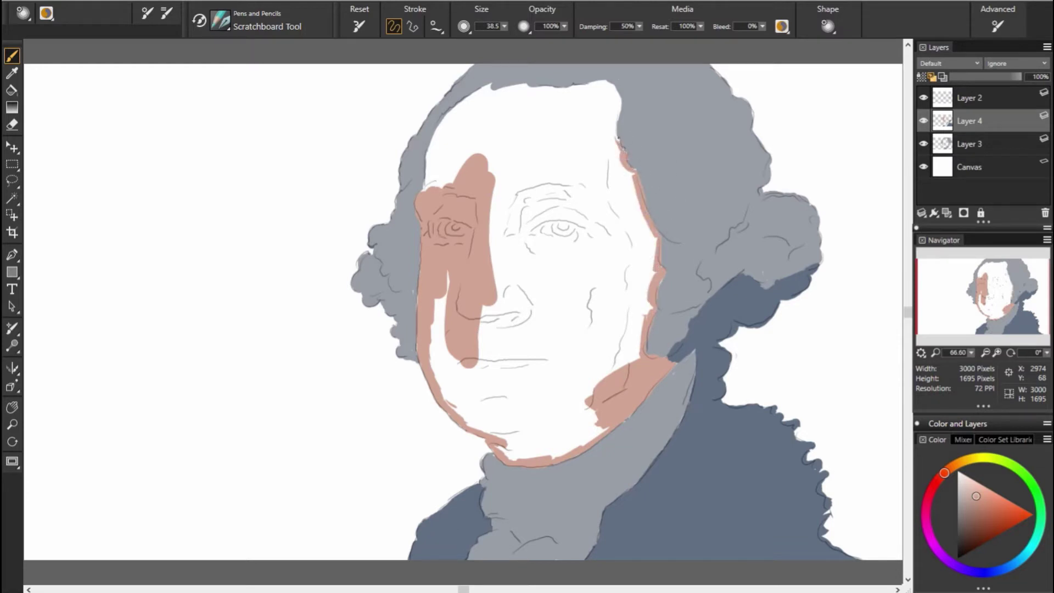
mouse_move(614, 135)
left_mouse_down()
mouse_move(618, 231)
mouse_move(635, 172)
mouse_move(609, 85)
left_mouse_up()
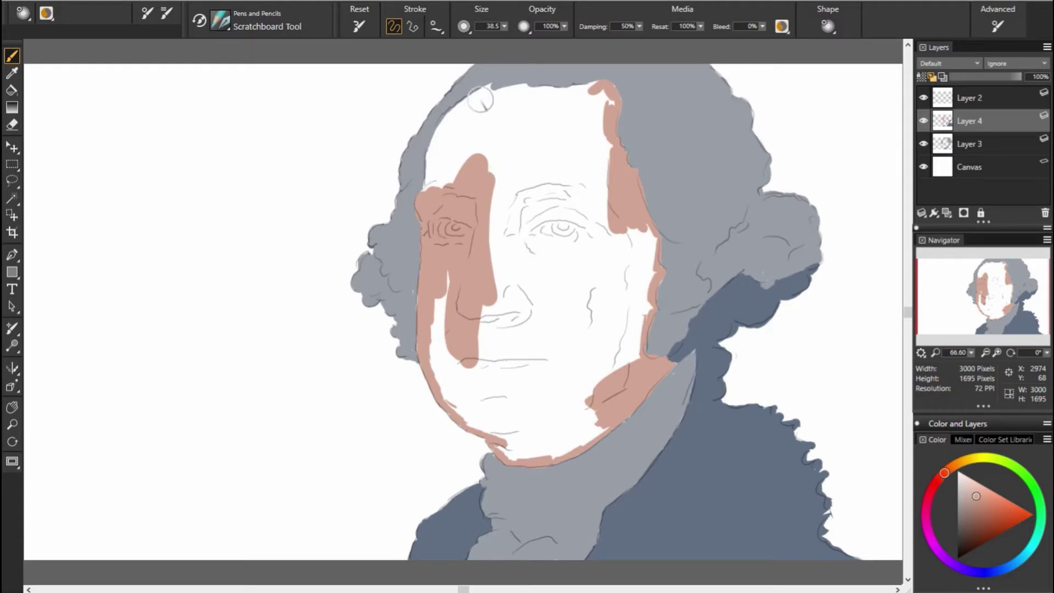
Step: Shade the upper-left forehead and along the hairline with salmon
left_click_drag(490, 84, 448, 152)
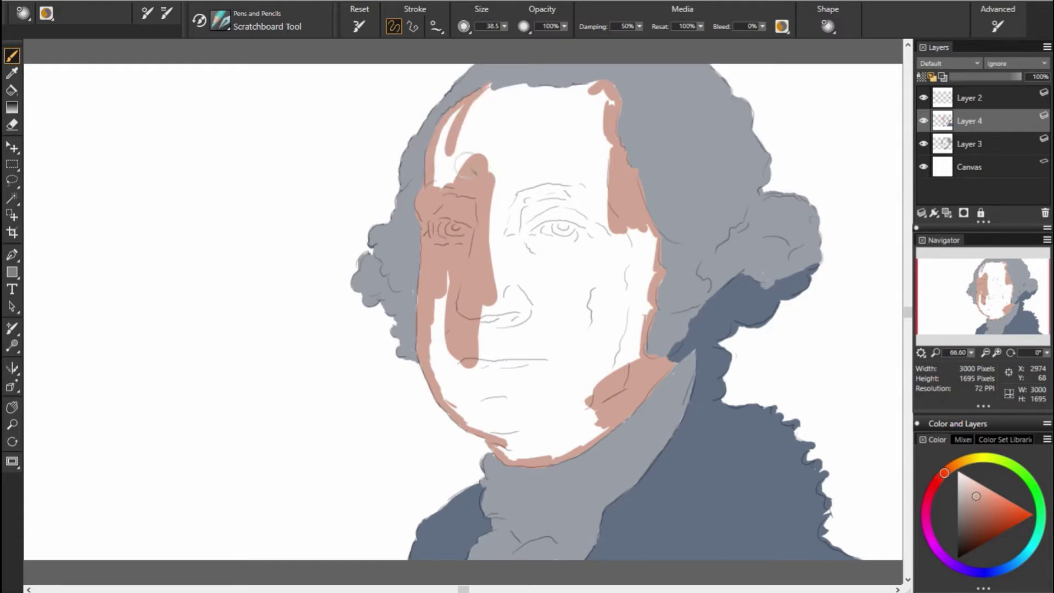
left_click_drag(468, 165, 439, 109)
left_click_drag(453, 181, 491, 93)
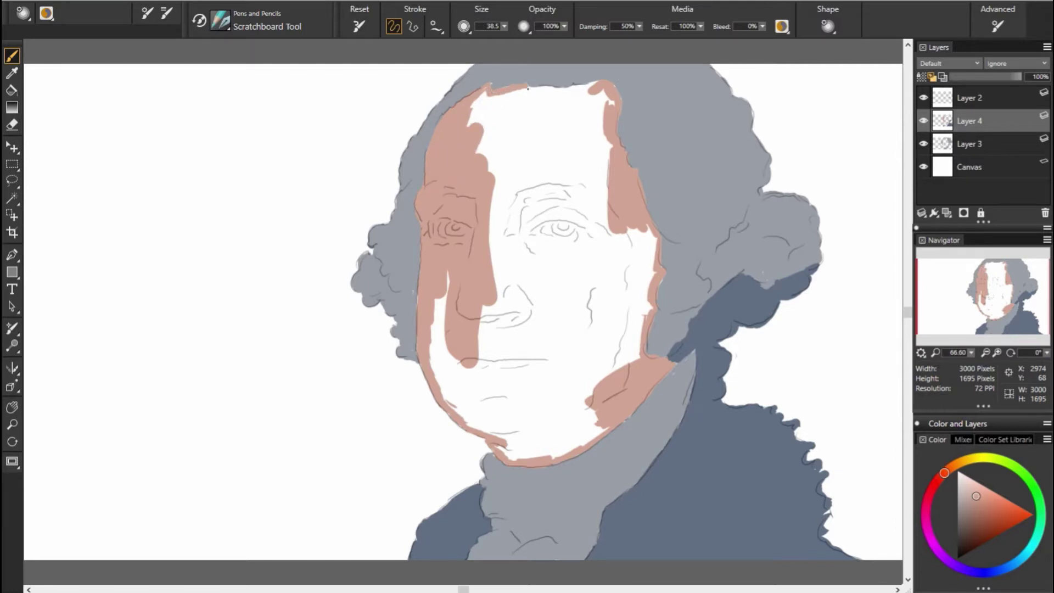
mouse_move(559, 91)
left_mouse_down()
mouse_move(546, 88)
mouse_move(595, 107)
mouse_move(598, 132)
left_mouse_up()
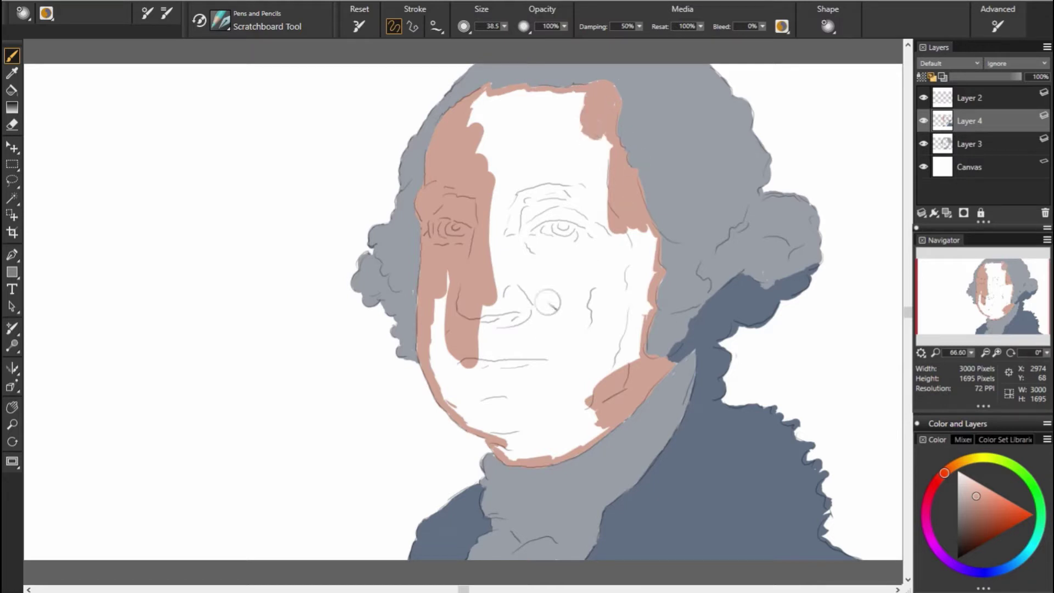
Step: Cover the left side of the face and lower jaw with pale cream
left_click(534, 160, "alt")
left_click_drag(534, 159, 483, 308)
left_click_drag(466, 153, 472, 351)
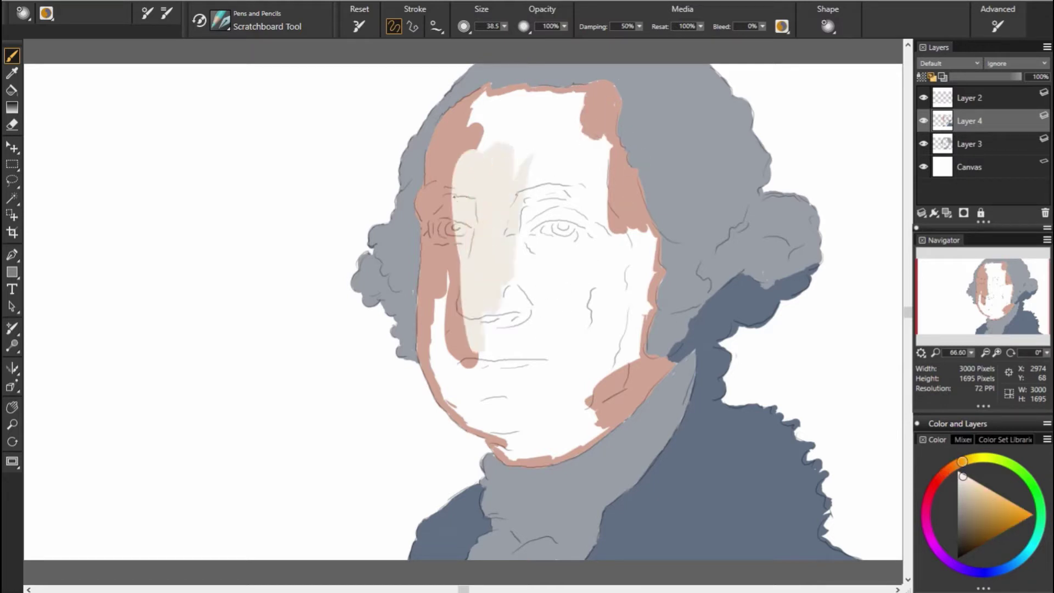
mouse_move(439, 192)
left_mouse_down()
mouse_move(456, 291)
mouse_move(445, 347)
left_mouse_up()
mouse_move(442, 282)
left_mouse_down()
mouse_move(439, 392)
mouse_move(527, 434)
mouse_move(513, 454)
mouse_move(565, 450)
mouse_move(629, 370)
mouse_move(537, 419)
left_mouse_up()
Step: Paint cream over the right cheek, temple and top of the forehead
left_click_drag(642, 291, 637, 379)
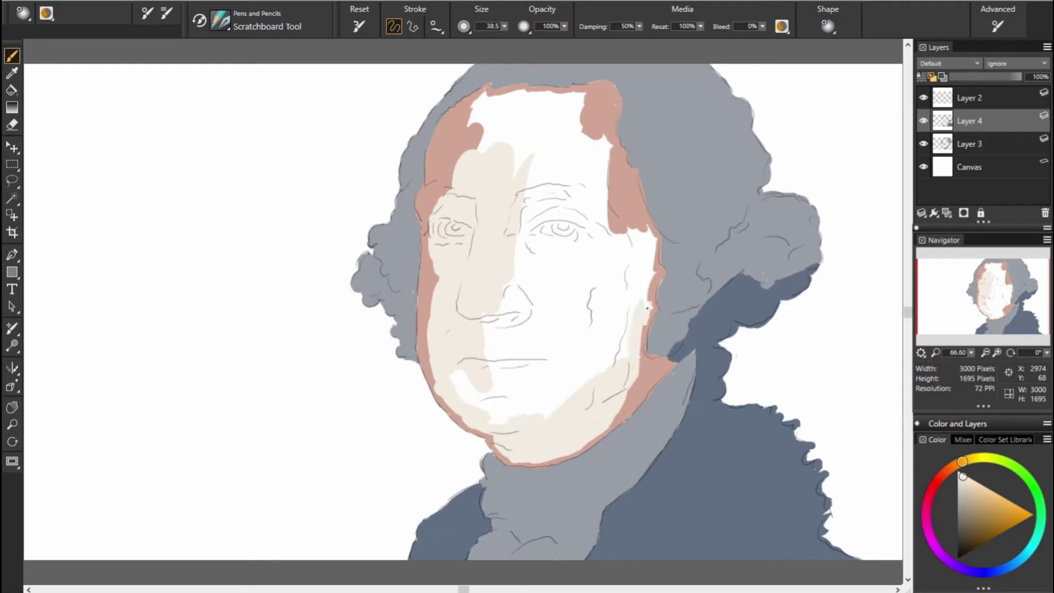
mouse_move(640, 318)
left_mouse_down()
mouse_move(653, 240)
mouse_move(636, 290)
left_mouse_up()
left_click_drag(631, 215, 619, 359)
left_click_drag(615, 269, 598, 134)
left_click_drag(616, 195, 588, 106)
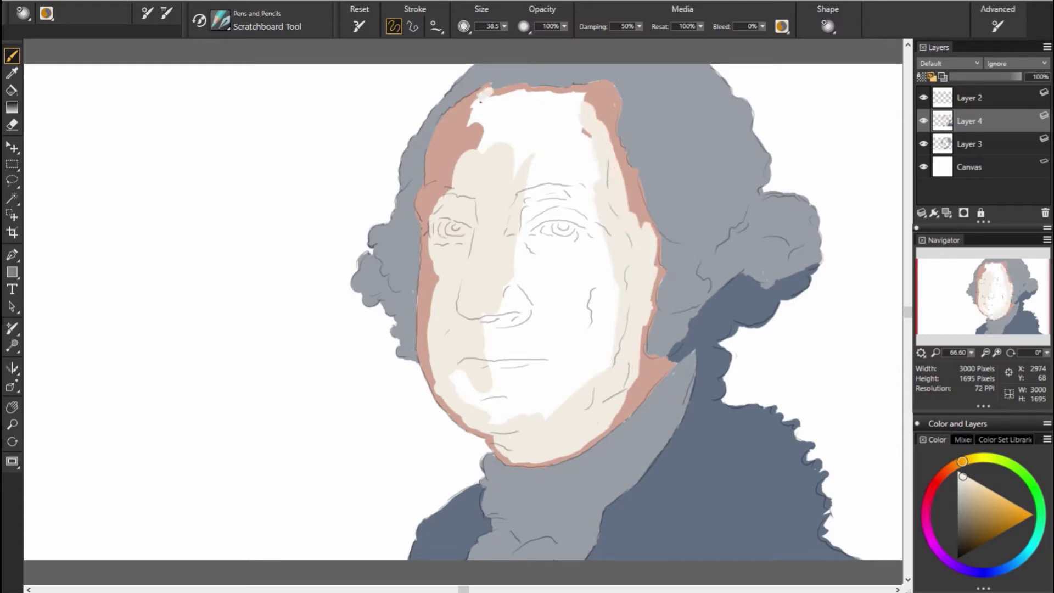
mouse_move(469, 102)
left_mouse_down()
mouse_move(591, 97)
mouse_move(543, 197)
left_mouse_up()
Step: Fill the forehead, brow area and white streak down the nose with cream
left_click_drag(571, 109, 521, 164)
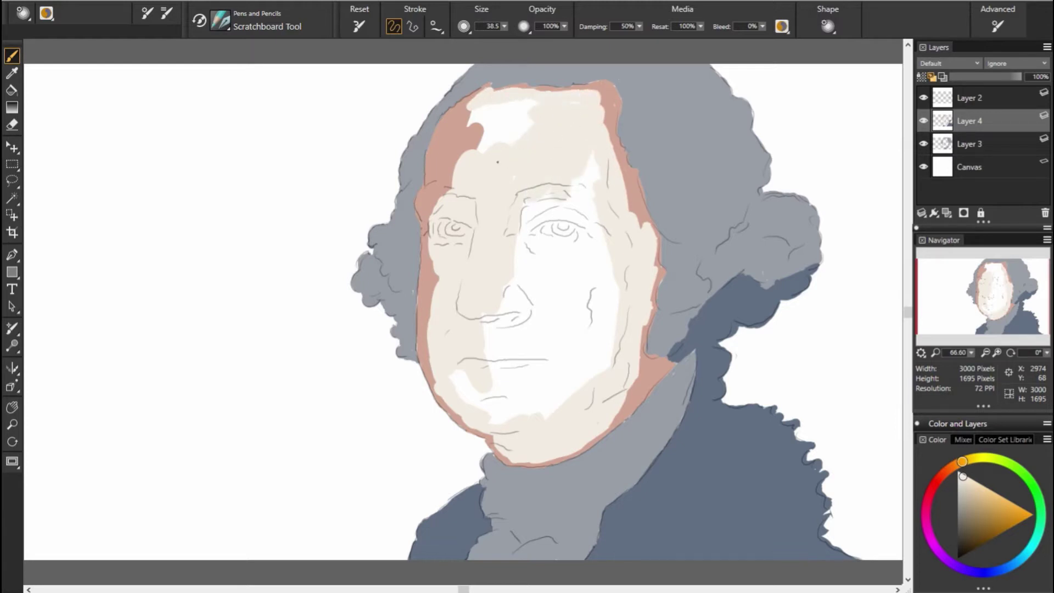
left_click_drag(536, 105, 469, 148)
mouse_move(549, 269)
left_mouse_down()
mouse_move(600, 156)
mouse_move(607, 363)
left_mouse_up()
left_click_drag(587, 253, 576, 384)
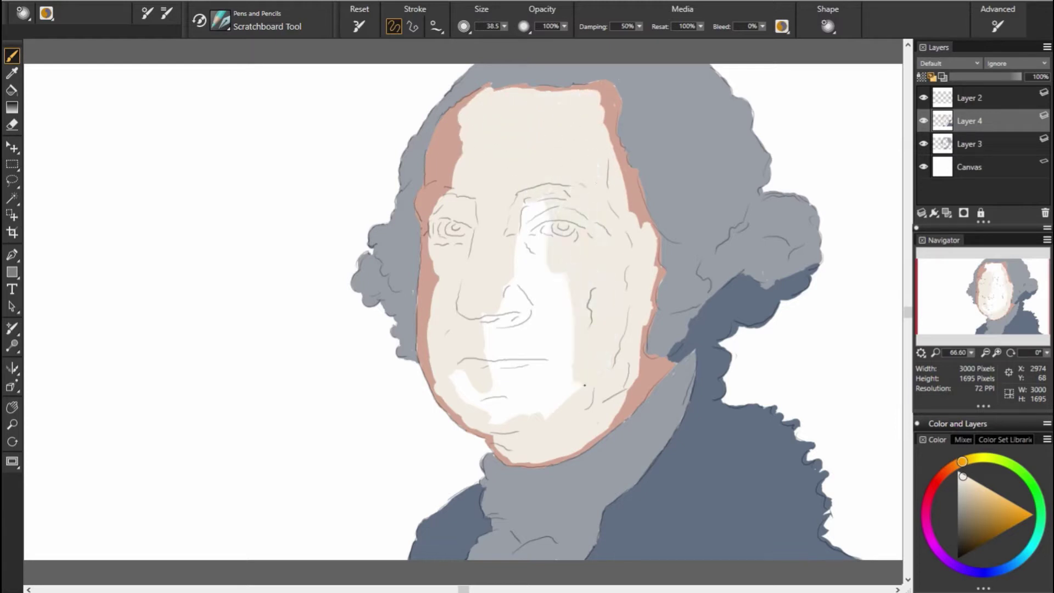
mouse_move(543, 203)
left_mouse_down()
mouse_move(560, 407)
mouse_move(475, 400)
left_mouse_up()
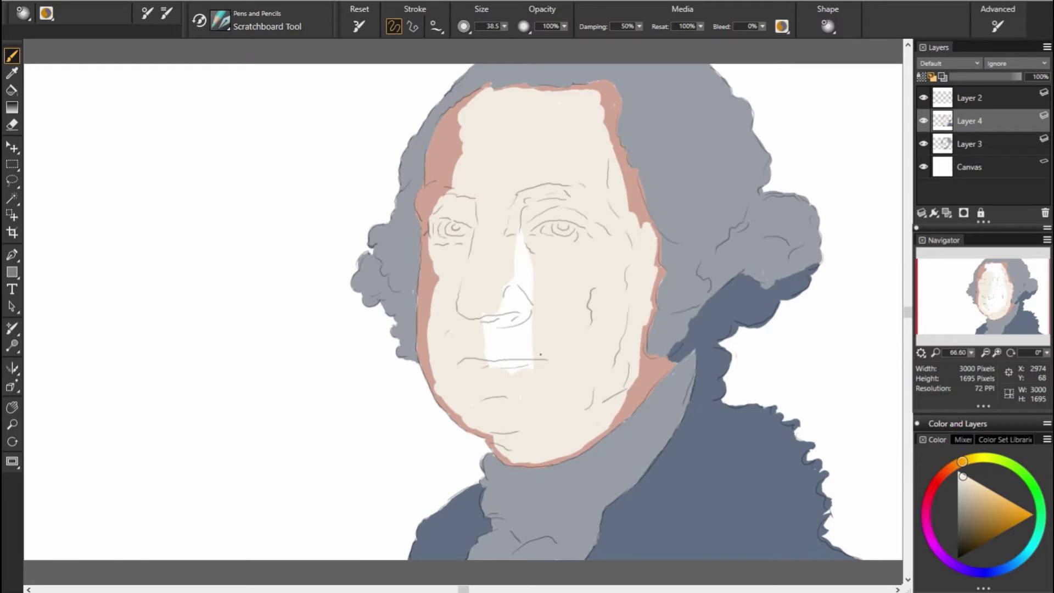
left_click_drag(521, 373, 511, 285)
mouse_move(489, 341)
left_mouse_down()
mouse_move(521, 271)
mouse_move(522, 230)
left_mouse_up()
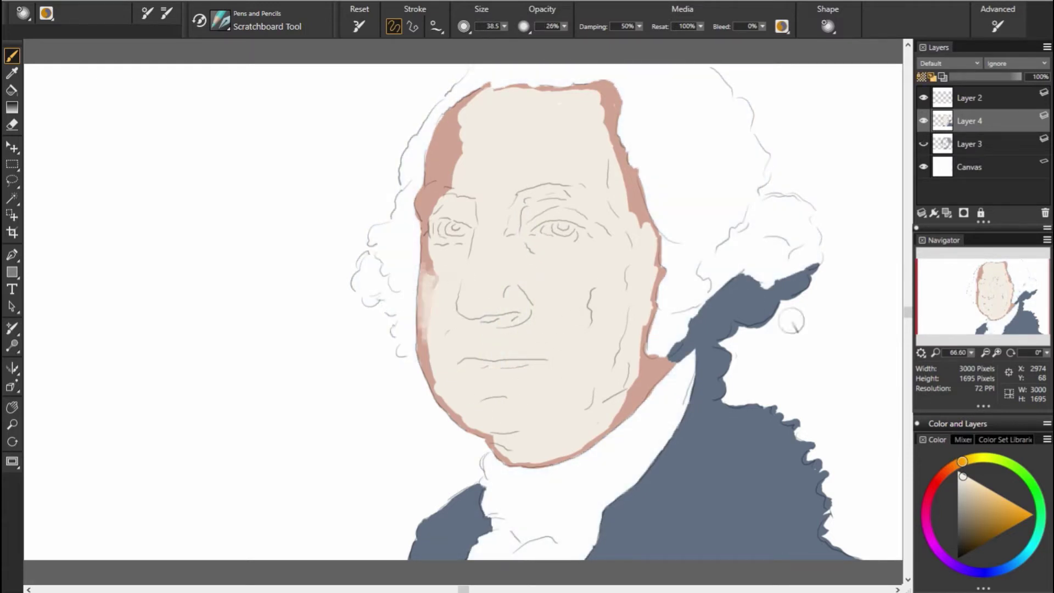
Step: Add muted red shadow on the left cheek and a soft orange stroke on the left temple at lower opacity
left_click(426, 258, "alt")
left_click_drag(429, 266, 428, 345)
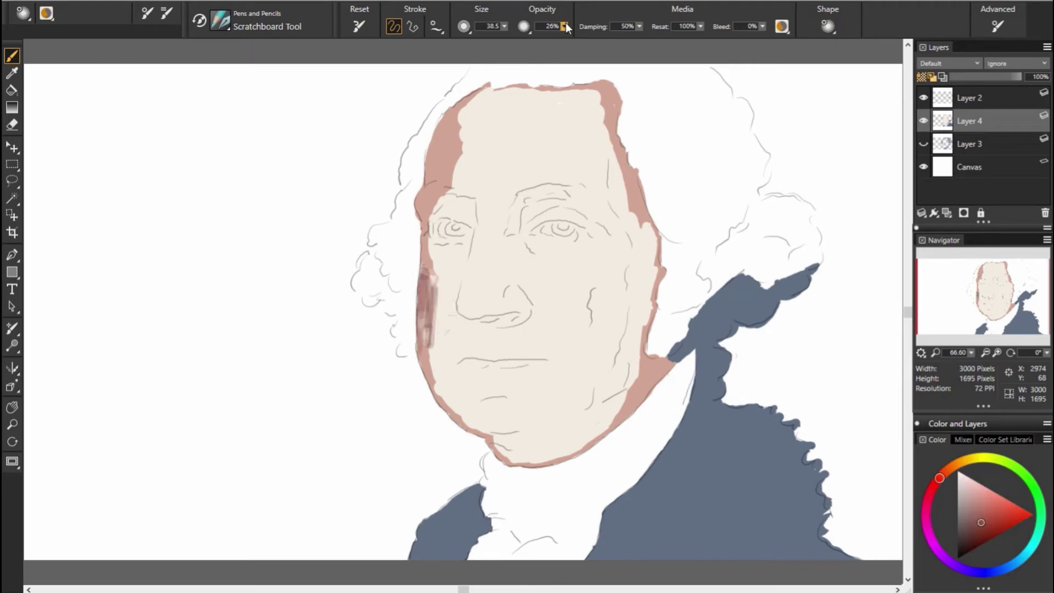
left_click_drag(564, 26, 554, 26)
left_click(439, 189, "alt")
left_click_drag(428, 181, 436, 211)
Step: Brush light skin and pale cream highlights across the upper forehead
left_click(464, 126, "alt")
mouse_move(458, 110)
left_mouse_down()
mouse_move(436, 164)
mouse_move(463, 144)
mouse_move(475, 102)
mouse_move(472, 170)
left_mouse_up()
left_click_drag(554, 26, 568, 26)
left_click(585, 158, "alt")
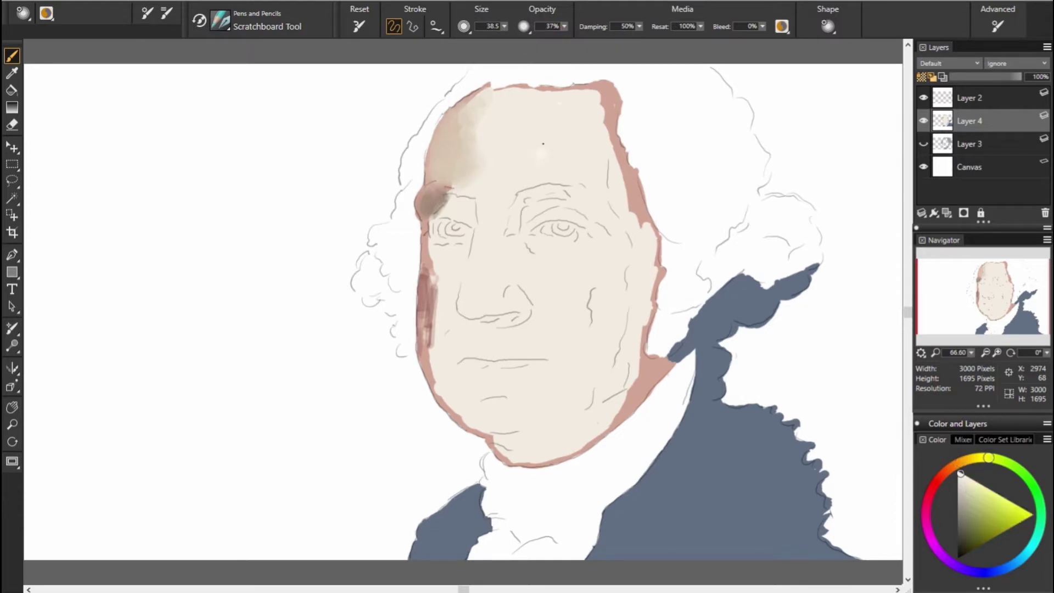
left_click_drag(543, 144, 626, 141)
left_click(631, 130, "alt")
mouse_move(604, 88)
left_mouse_down()
mouse_move(521, 87)
mouse_move(444, 115)
left_mouse_up()
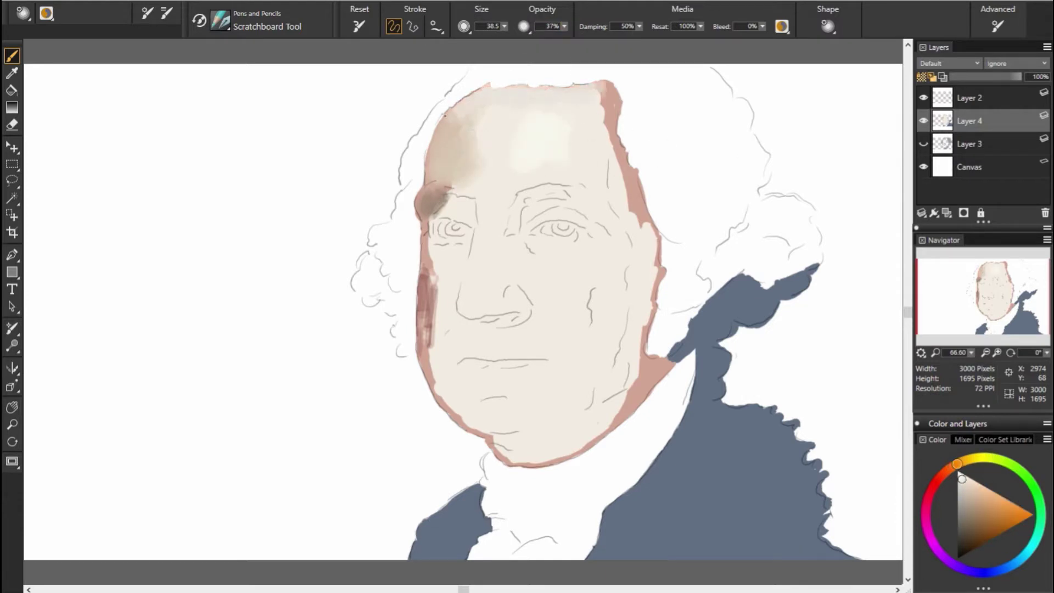
Step: Cover the pink top-right edge and shade the right temple grey-brown and pale grey-blue
left_click(576, 104, "alt")
left_click_drag(614, 134, 611, 94)
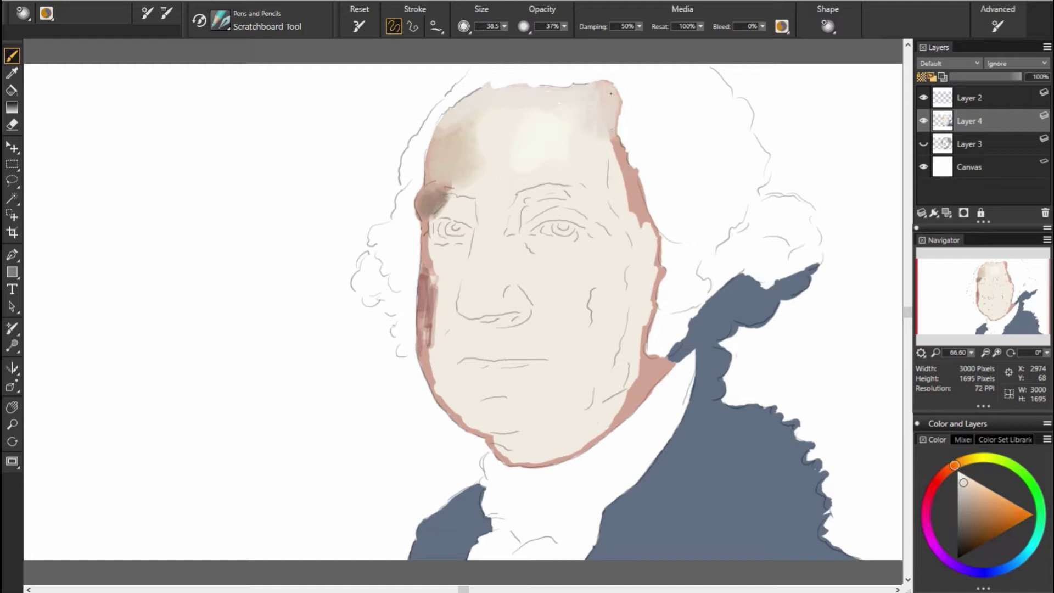
left_click(538, 211, "alt")
left_click_drag(612, 129, 618, 203)
left_click_drag(615, 160, 633, 208)
left_click(524, 192, "alt")
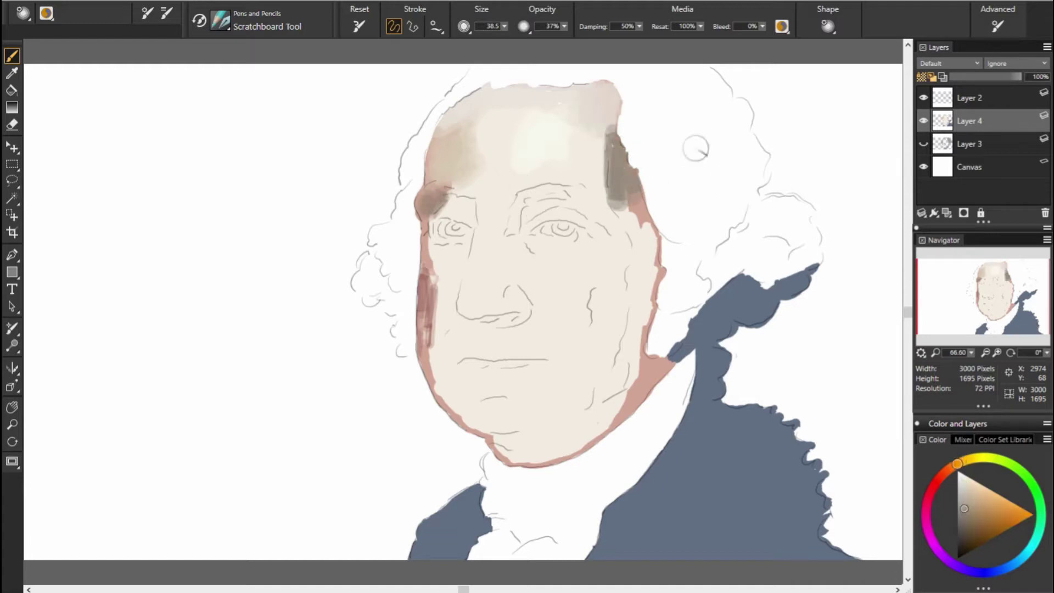
left_click(623, 137, "alt")
left_click_drag(609, 118, 598, 187)
mouse_move(593, 135)
left_mouse_down()
mouse_move(582, 186)
mouse_move(593, 135)
left_mouse_up()
Step: Add pinkish-cream to the right temple and a faint pink stroke on the lower forehead
left_click(549, 142, "alt")
left_click(645, 178, "alt")
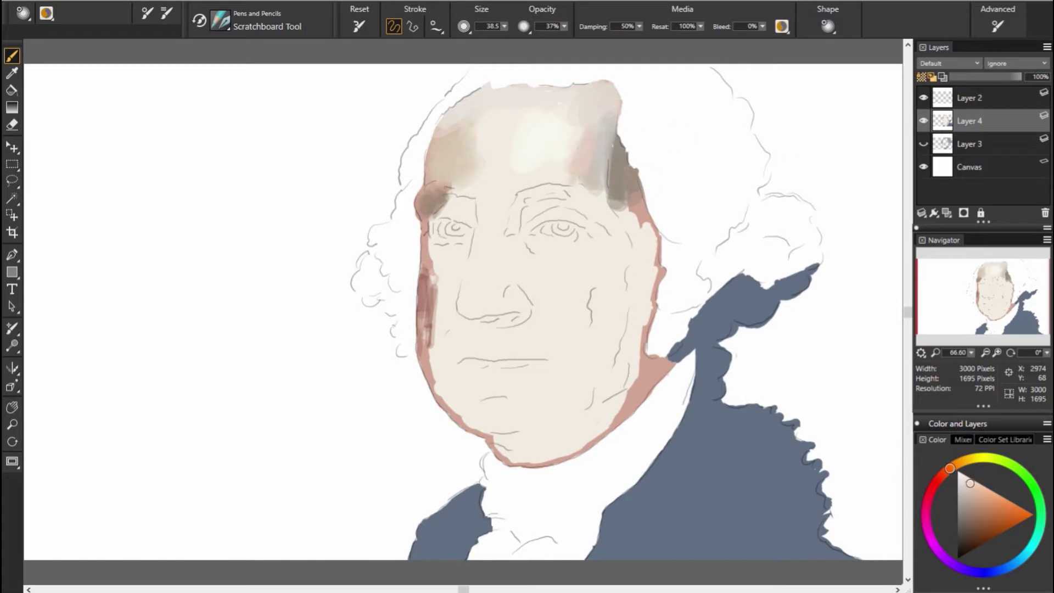
left_click_drag(564, 176, 581, 132)
left_click(476, 144, "alt")
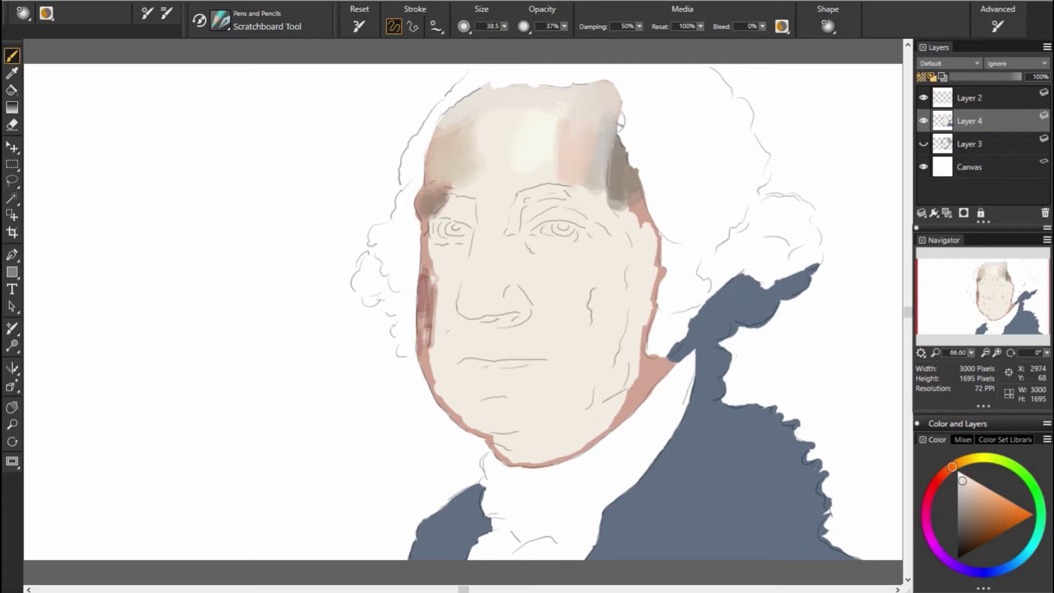
left_click(524, 159, "alt")
left_click(531, 181, "alt")
left_click_drag(518, 179, 557, 167)
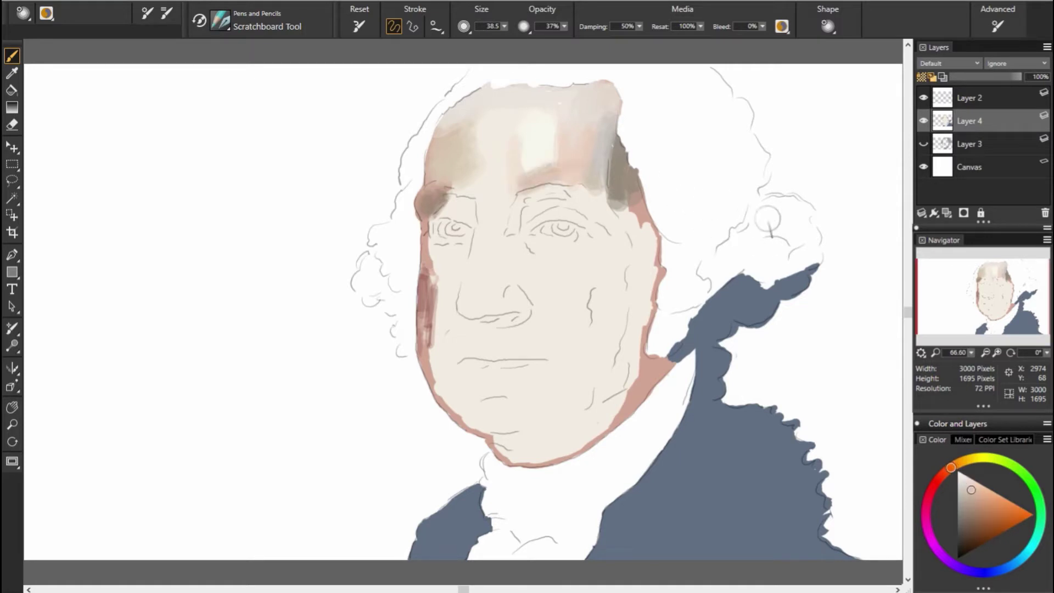
Step: Lighten the left forehead with a sampled cream colour
left_click(541, 158, "alt")
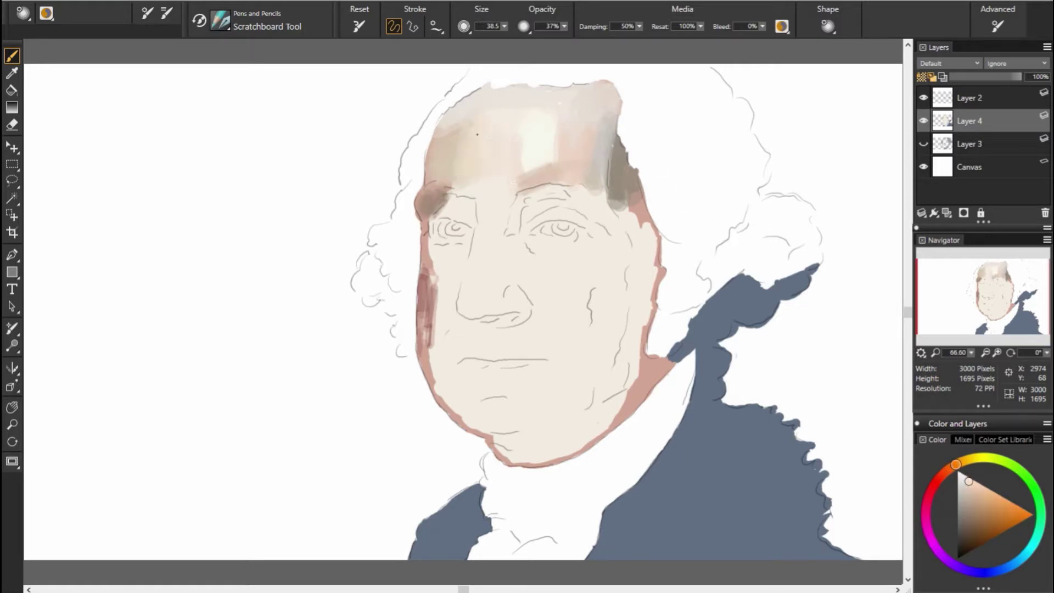
left_click_drag(477, 134, 447, 165)
left_click(451, 150, "alt")
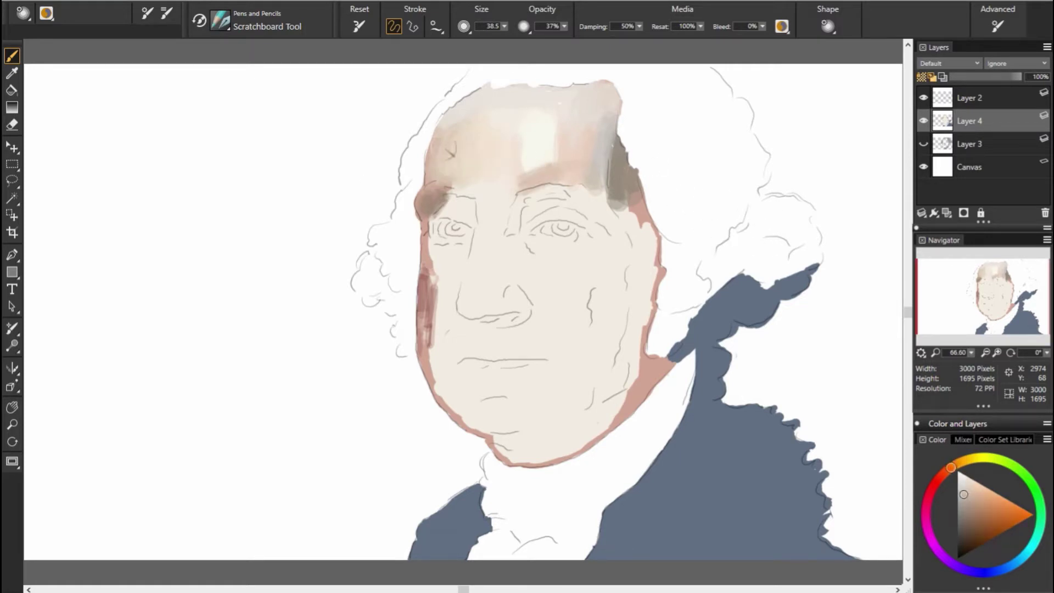
left_click(775, 204, "alt")
Step: Darken and extend the left eyebrow in dark brown with accents nearby
left_click(467, 200, "alt")
mouse_move(451, 198)
left_mouse_down()
mouse_move(474, 205)
mouse_move(473, 225)
left_mouse_up()
left_click(451, 213, "alt")
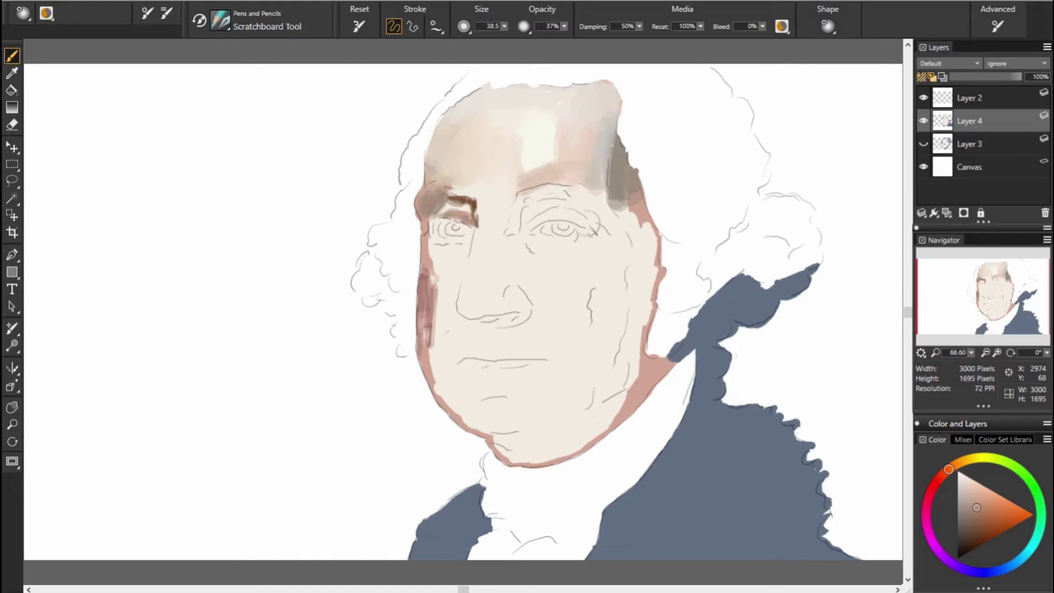
left_click(455, 211, "alt")
left_click(472, 193, "alt")
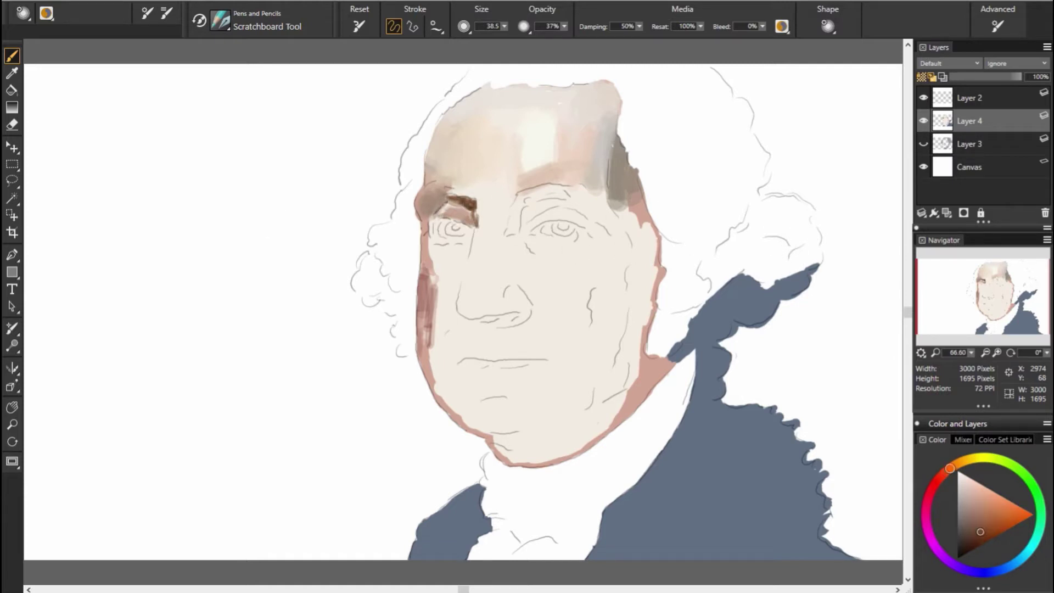
left_click(427, 225, "alt")
key("bracketleft")
key("bracketleft")
key("bracketleft")
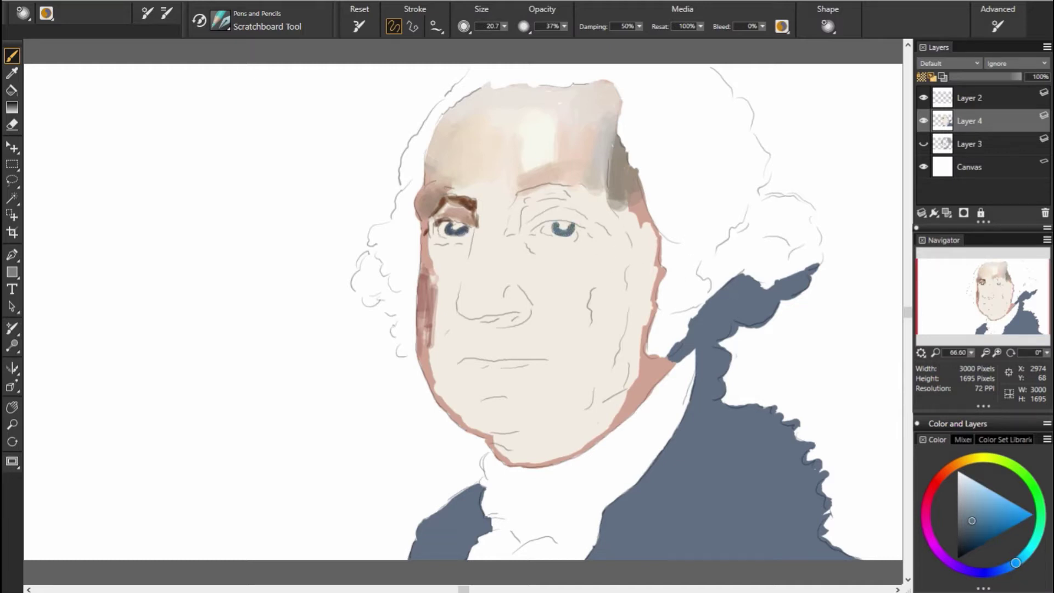
Step: Darken the outer corner of the right eye with sampled brown and orange tones
left_click(564, 227, "alt")
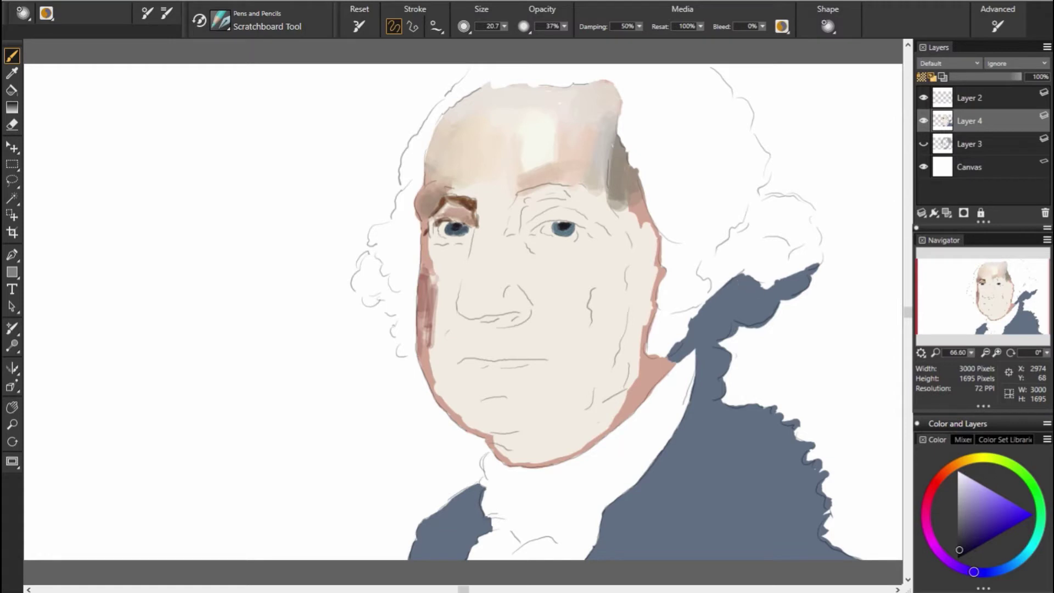
left_click(542, 232, "alt")
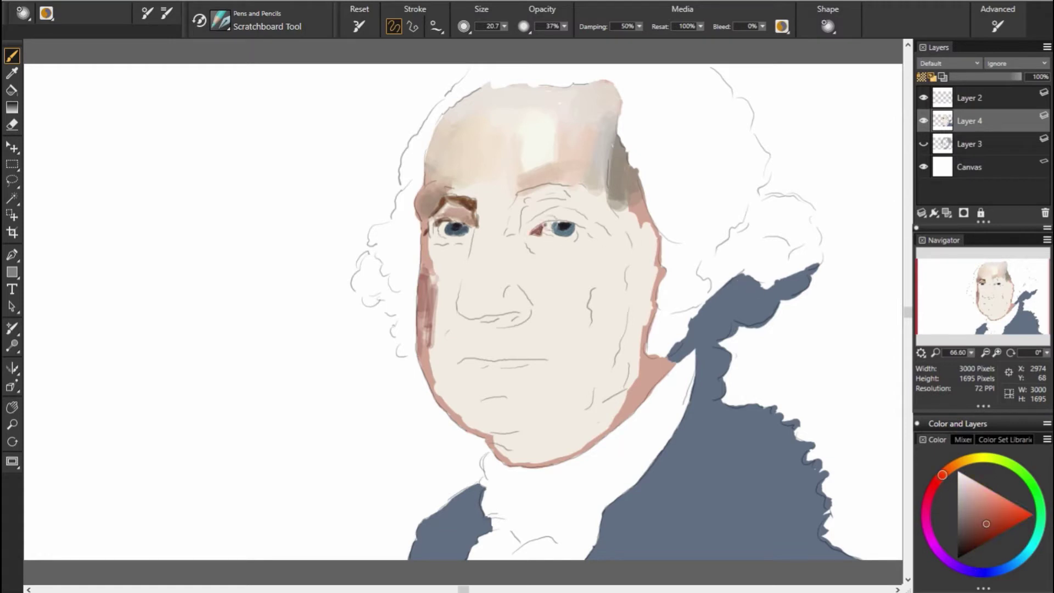
left_click(960, 462)
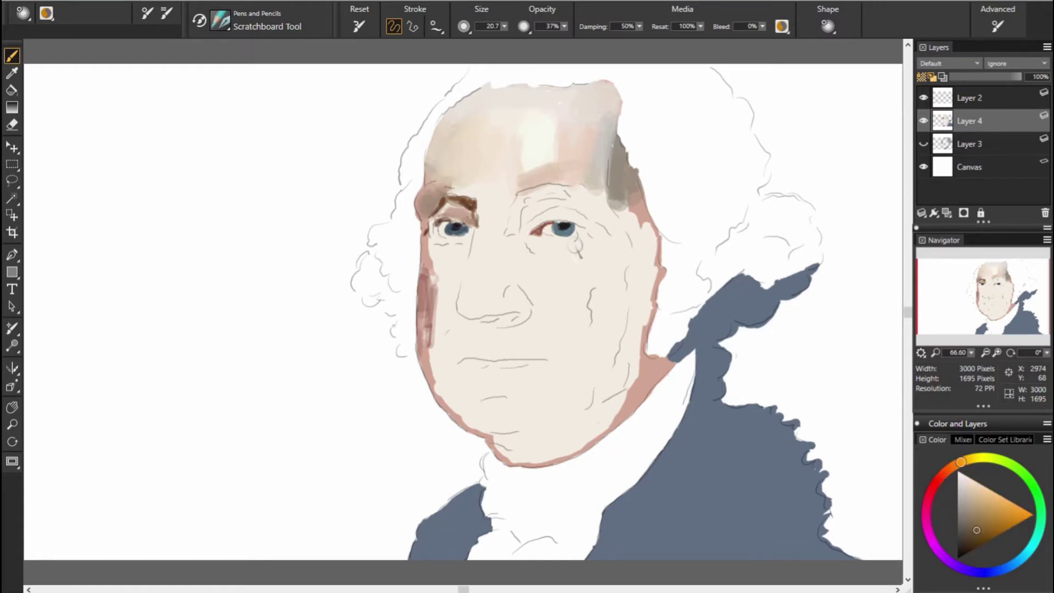
left_click_drag(578, 229, 584, 237)
left_click(724, 272, "alt")
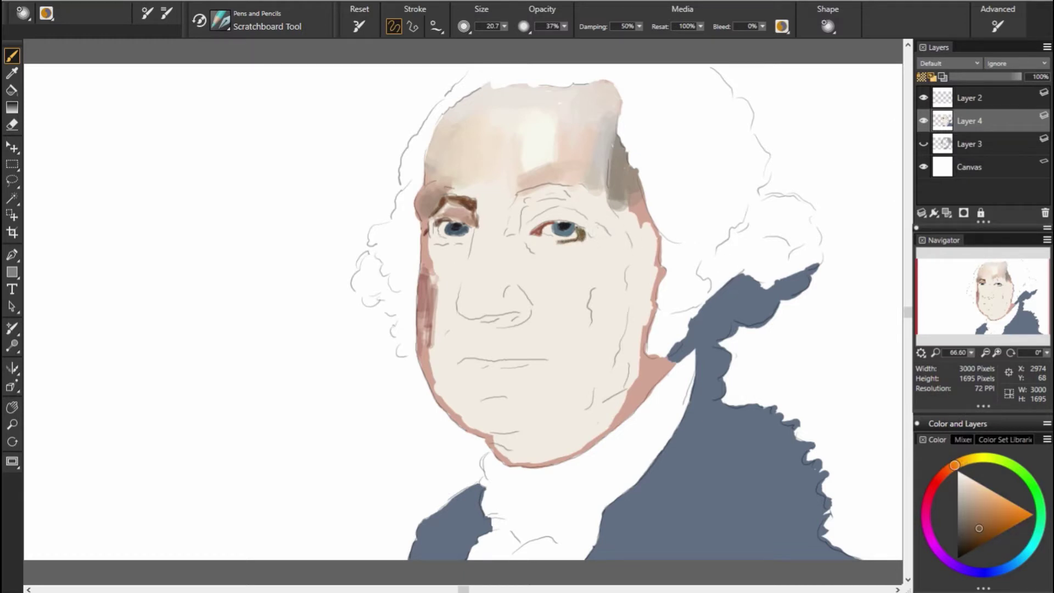
left_click_drag(583, 210, 579, 219)
Step: Paint a dark brown right eyebrow extending toward the nose
mouse_move(538, 197)
left_mouse_down()
mouse_move(580, 193)
mouse_move(519, 193)
mouse_move(560, 187)
mouse_move(521, 215)
left_mouse_up()
left_click(521, 201, "alt")
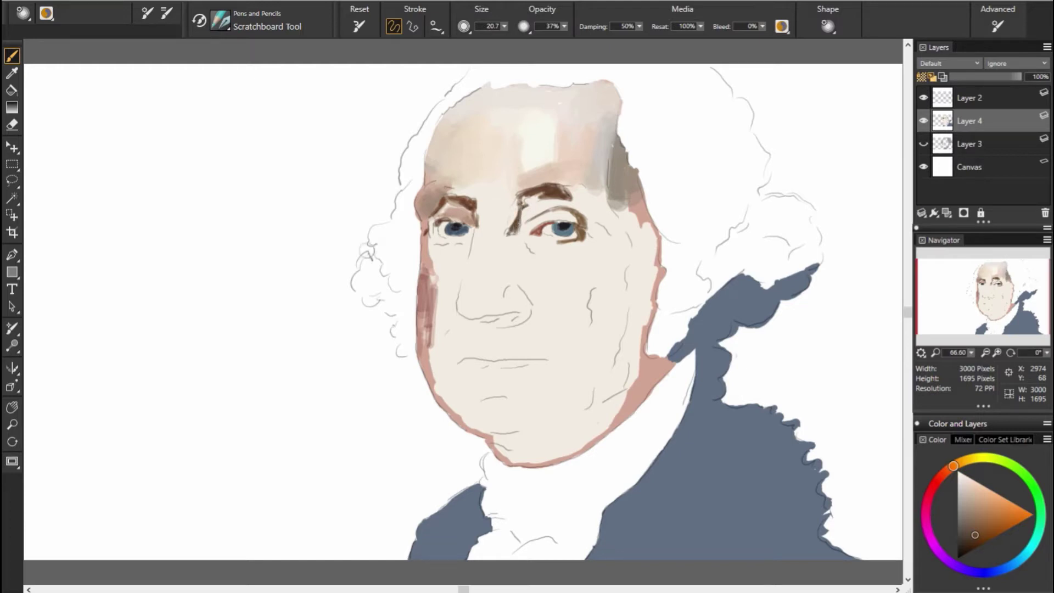
left_click(521, 228, "alt")
Step: Paint dark and pink shadow down the nose bridge and beside the nose below the left eye
mouse_move(502, 239)
left_mouse_down()
mouse_move(524, 253)
mouse_move(480, 266)
left_mouse_up()
left_click(351, 285, "alt")
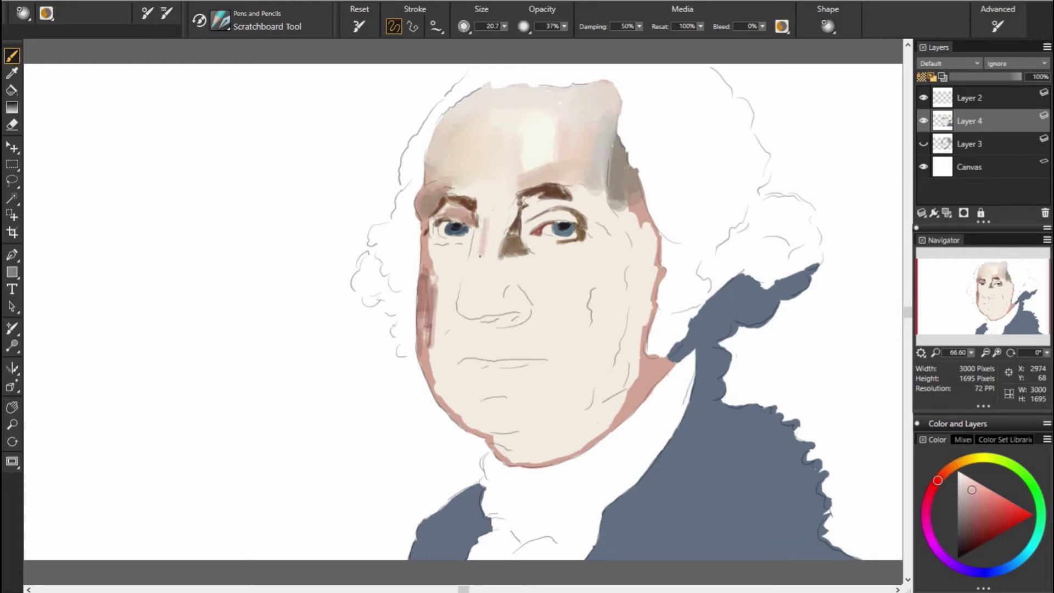
left_click(345, 289, "alt")
left_click_drag(483, 220, 470, 289)
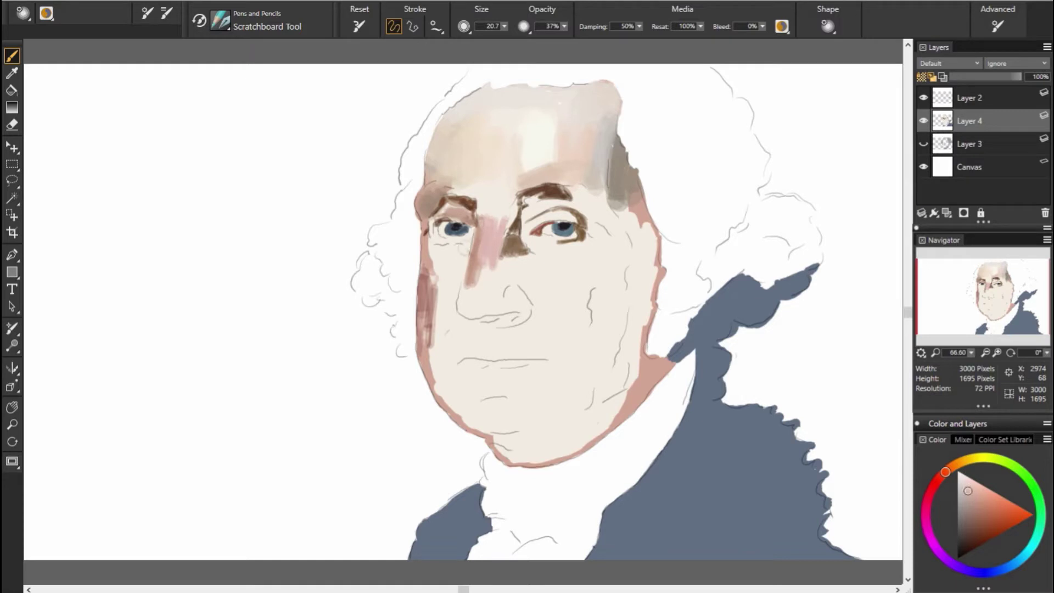
left_click_drag(463, 244, 449, 271)
Step: Cover the sketch lines around the left eye with dark brown-orange, then sample eyebrow and skin tones
left_click(513, 244, "alt")
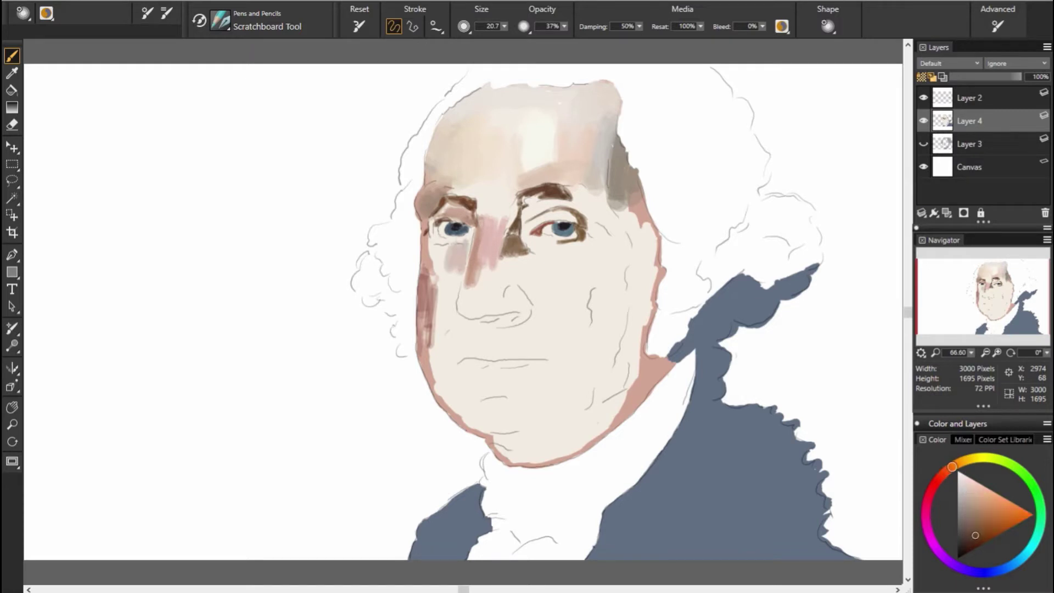
left_click_drag(468, 235, 435, 245)
left_click(527, 237, "alt")
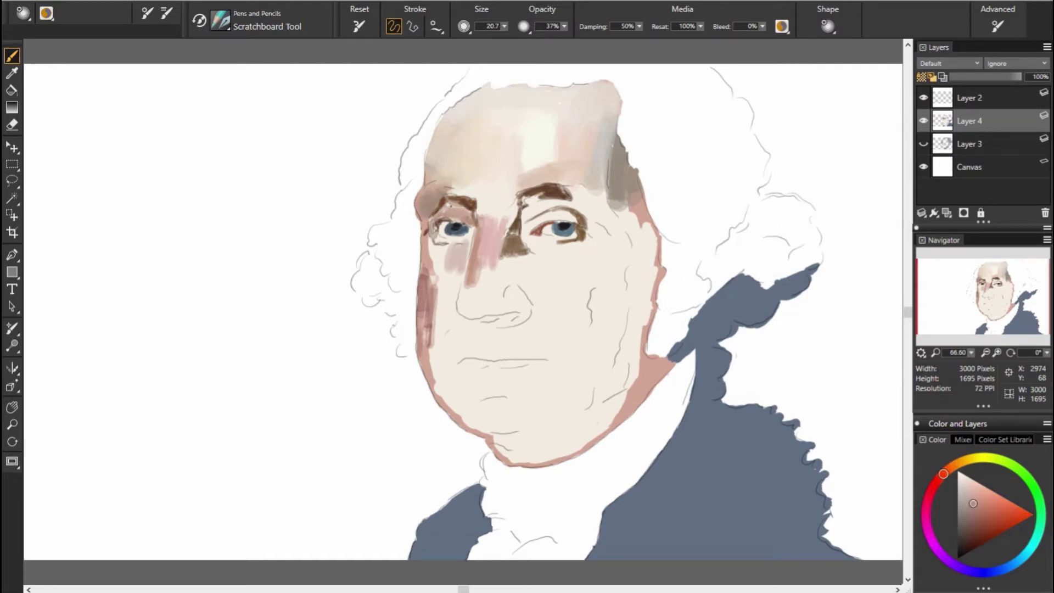
left_click(443, 195, "alt")
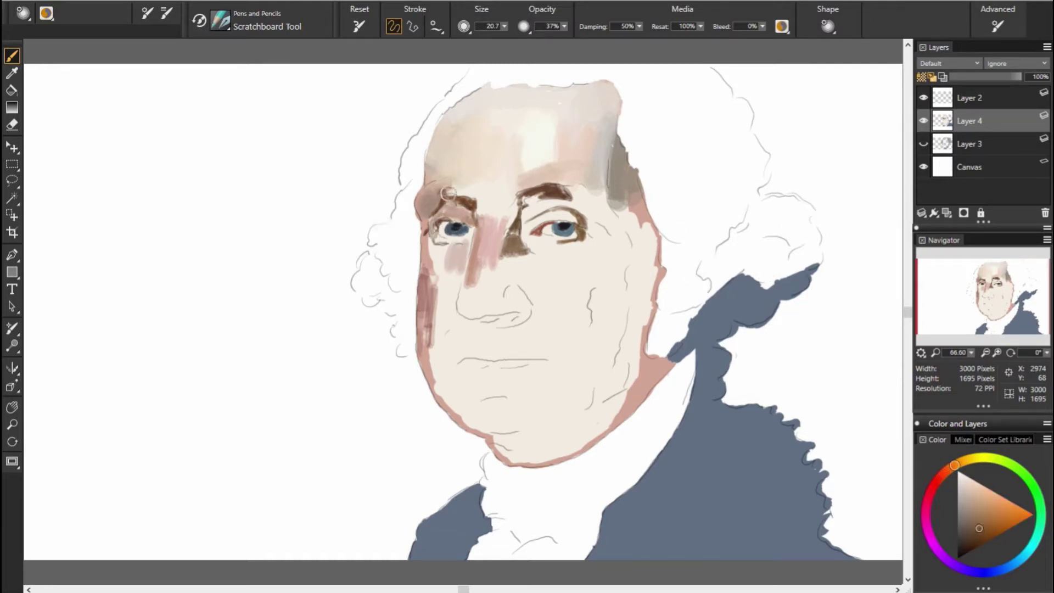
left_click(425, 193, "alt")
left_click(496, 203, "alt")
Step: Darken and blend the left eye socket, shifting the paint colour toward blue-violet
left_click(527, 137, "alt")
left_click(433, 243, "alt")
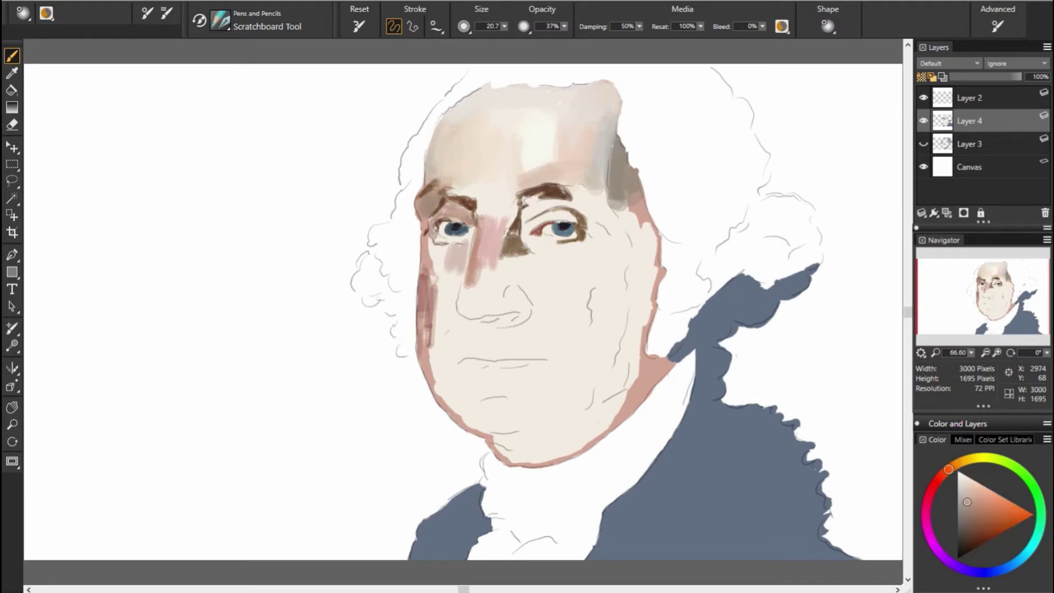
left_click(574, 293, "alt")
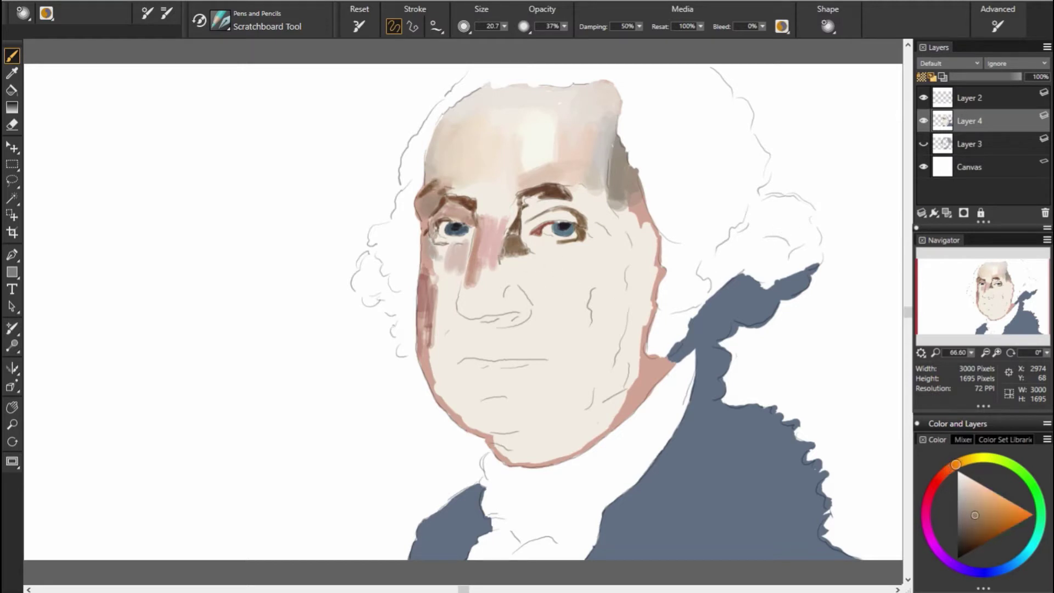
left_click(443, 226, "alt")
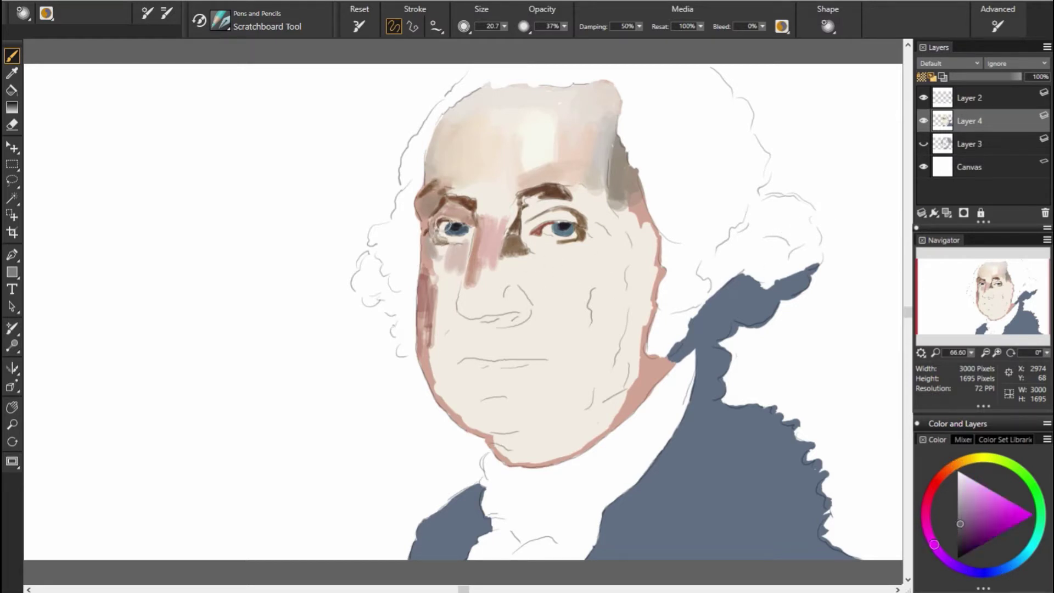
left_click(443, 228, "alt")
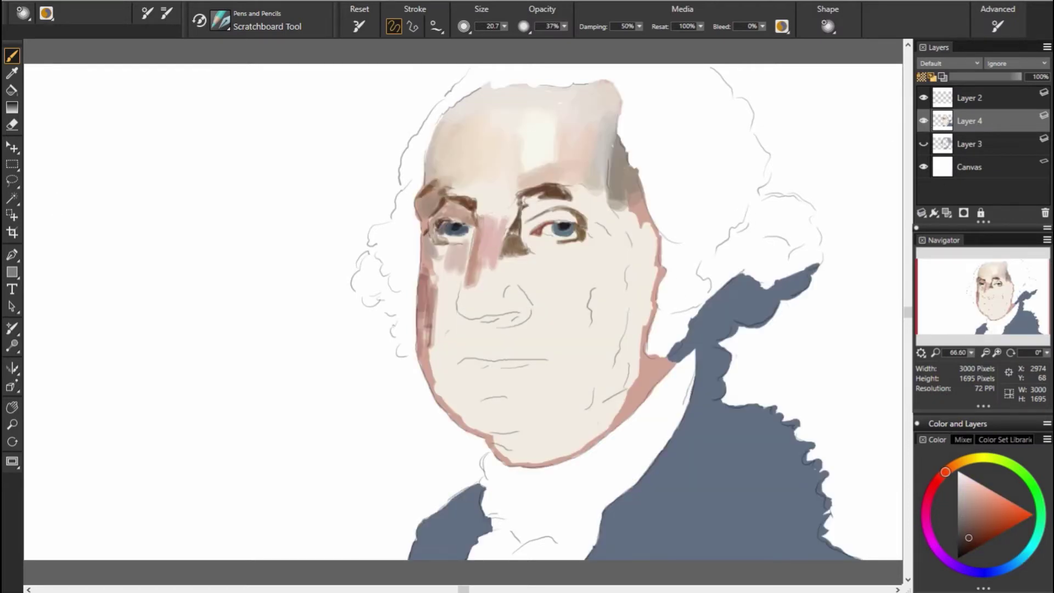
left_click_drag(444, 222, 445, 225)
left_click(443, 226, "alt")
left_click_drag(1014, 563, 997, 571)
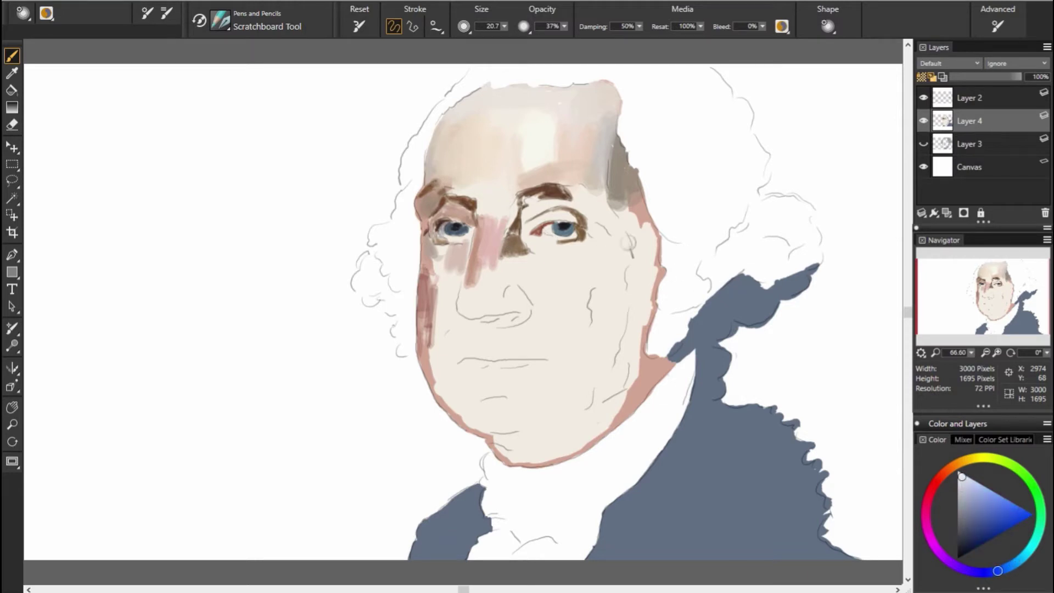
Step: Sample light pink, reddish and orange skin tones around the right eye
left_click(686, 269, "alt")
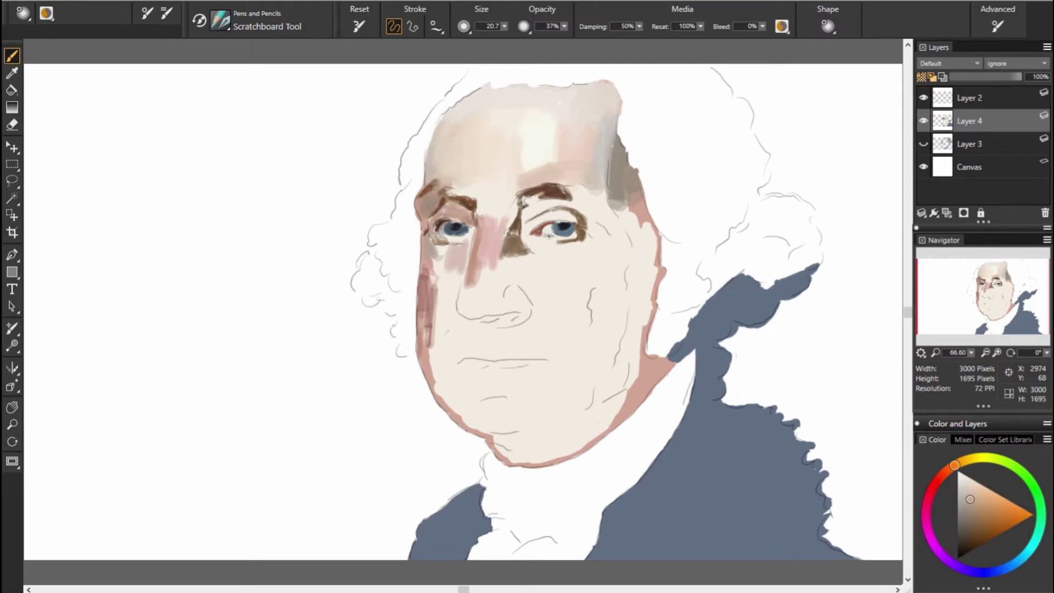
left_click(535, 240, "alt")
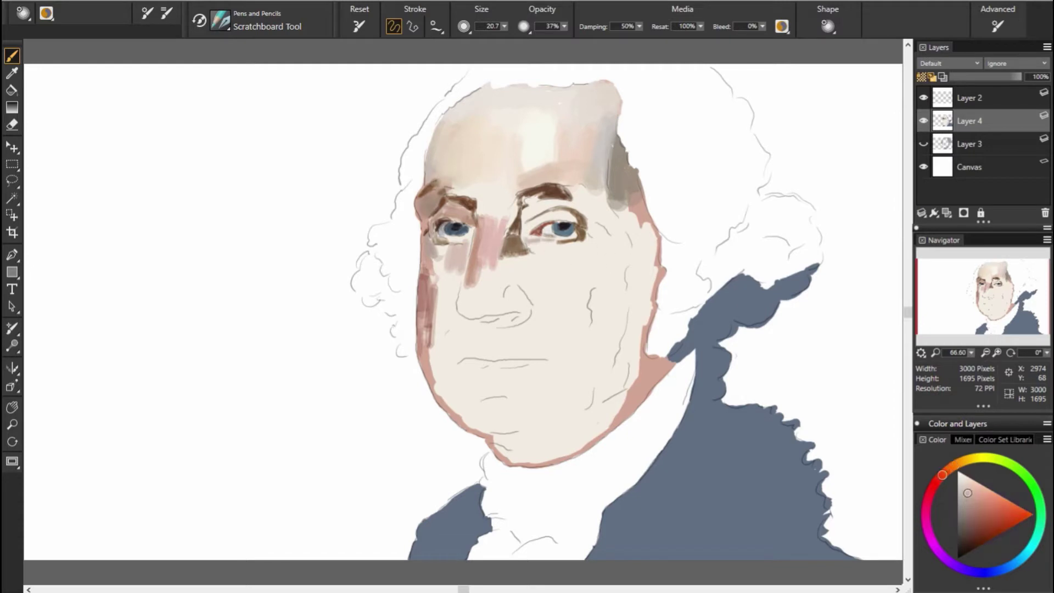
left_click(541, 241, "alt")
left_click(541, 233, "alt")
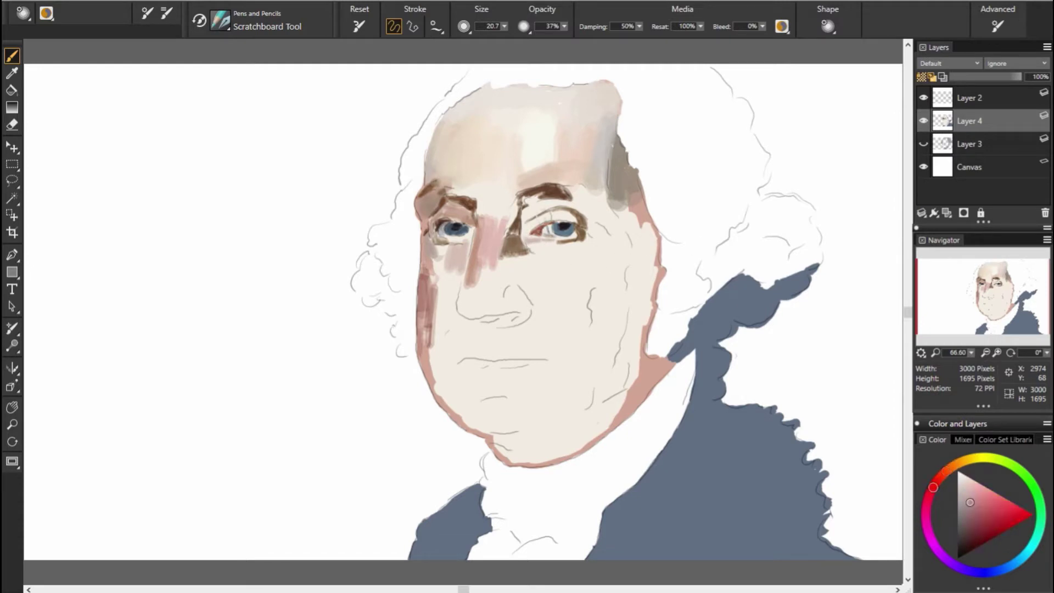
left_click(712, 252, "alt")
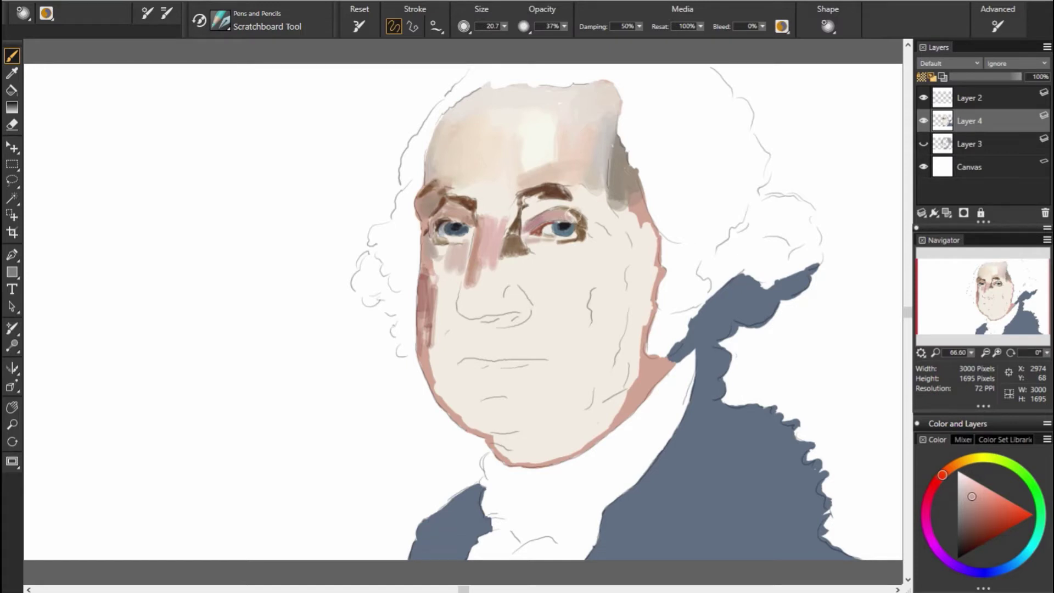
left_click(575, 219, "alt")
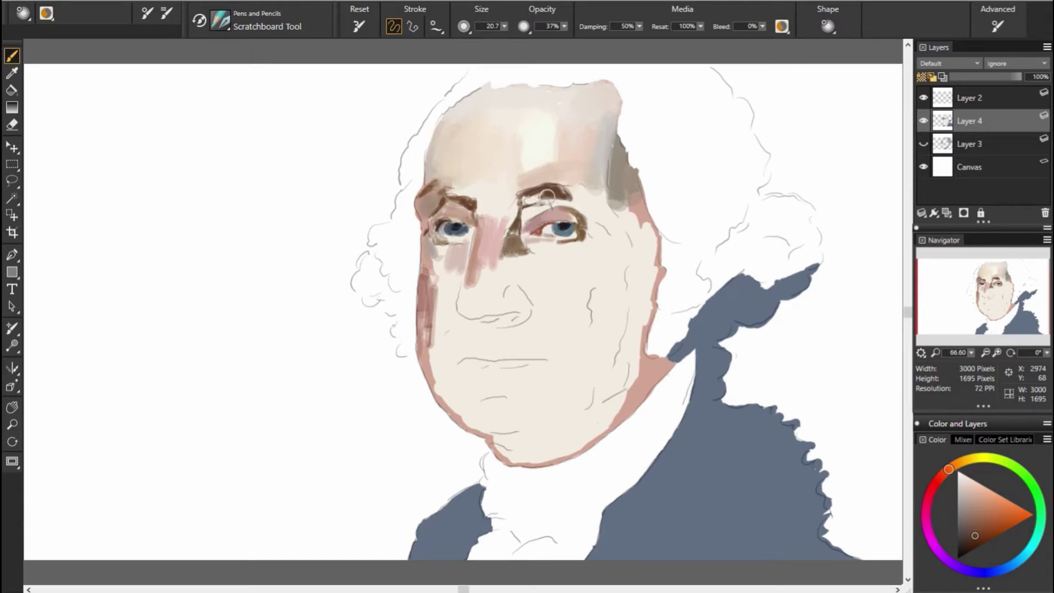
left_click(530, 200, "alt")
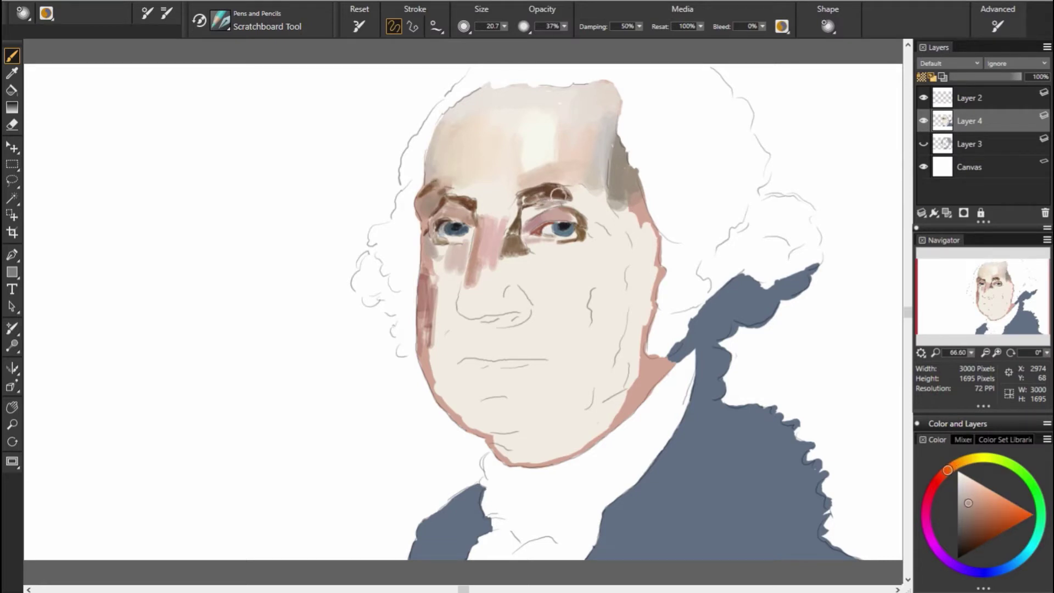
left_click(588, 210, "alt")
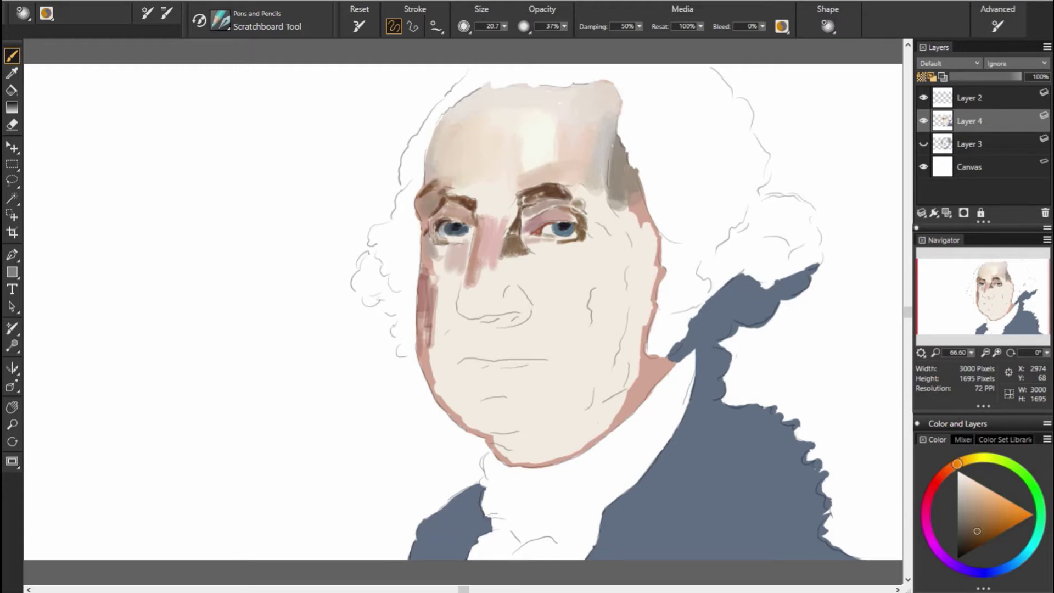
left_click(596, 207, "alt")
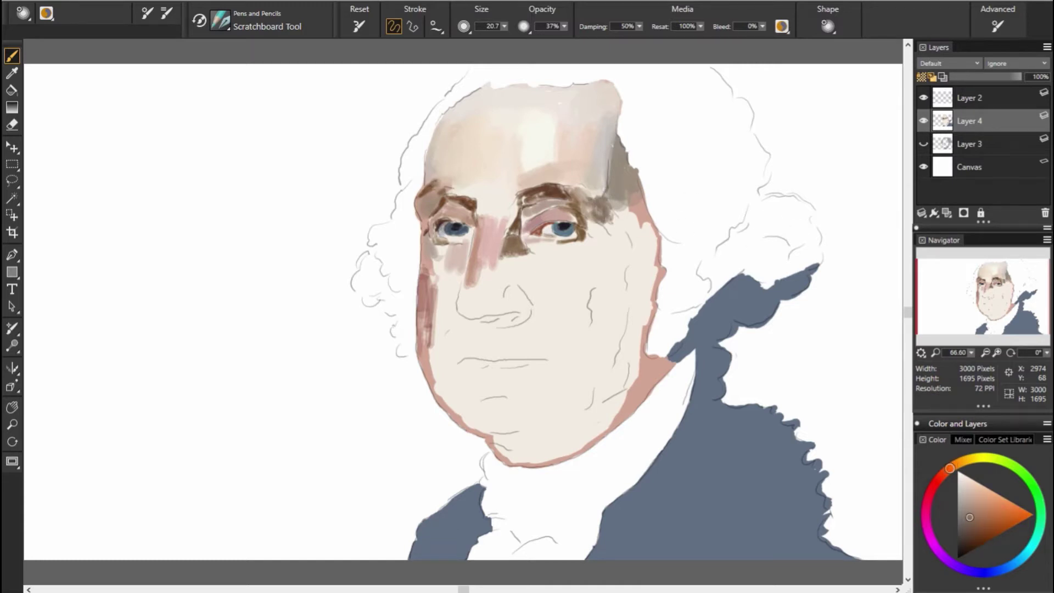
Step: Shade the right temple with dark strokes and brownish-grey along its length
left_click(646, 250, "alt")
mouse_move(608, 211)
left_mouse_down()
mouse_move(641, 236)
mouse_move(615, 204)
left_mouse_up()
left_click(636, 240, "alt")
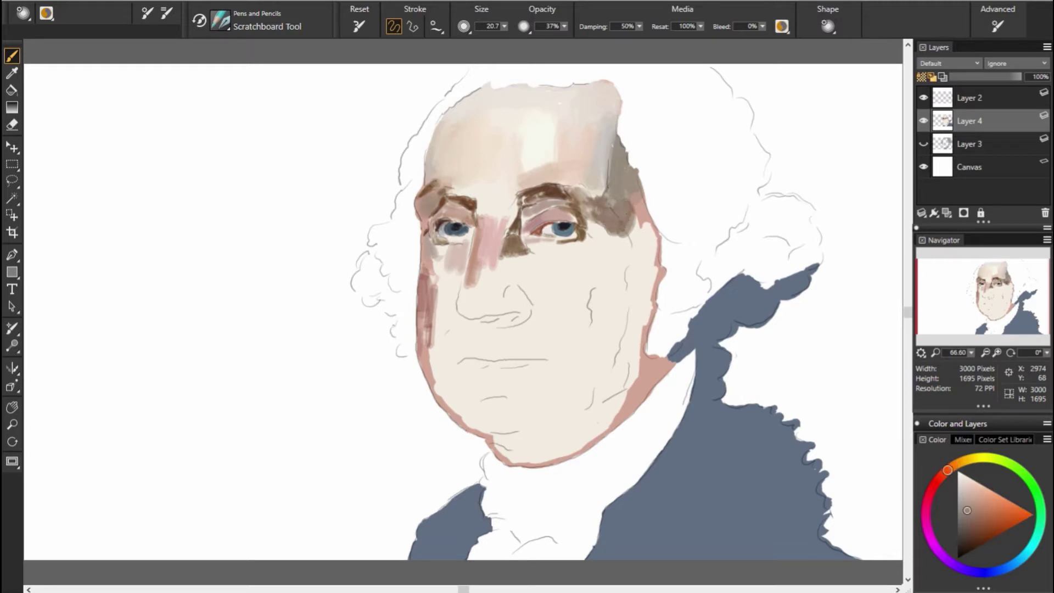
left_click(634, 242, "alt")
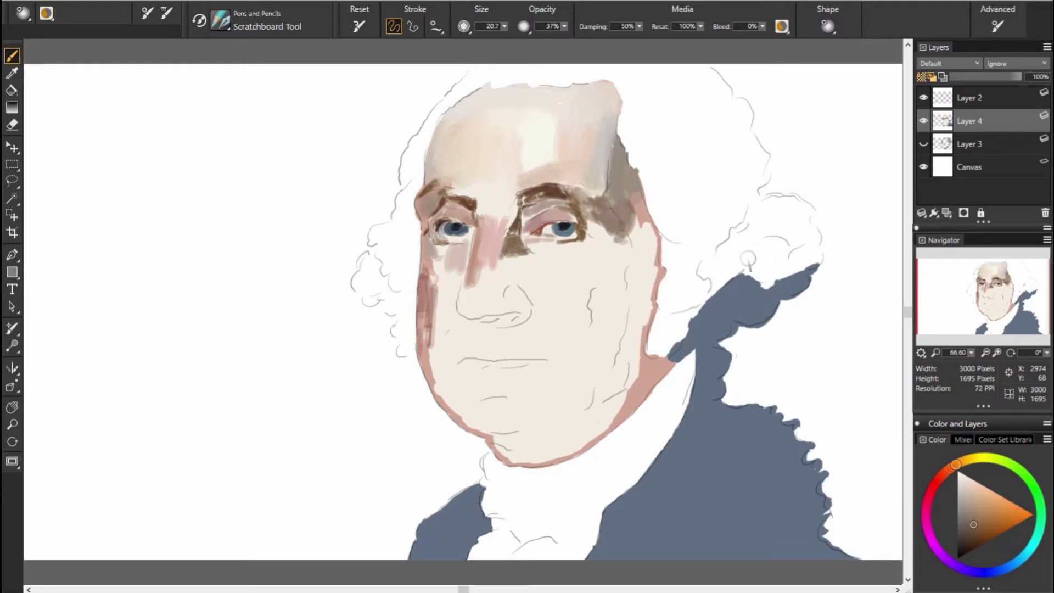
left_click_drag(631, 226, 637, 276)
mouse_move(632, 220)
left_mouse_down()
mouse_move(636, 279)
mouse_move(614, 275)
mouse_move(593, 329)
left_mouse_up()
Step: Flush the right cheek red, stroke brown down the face's right side, and add maroon jaw shadow
left_click(661, 274, "alt")
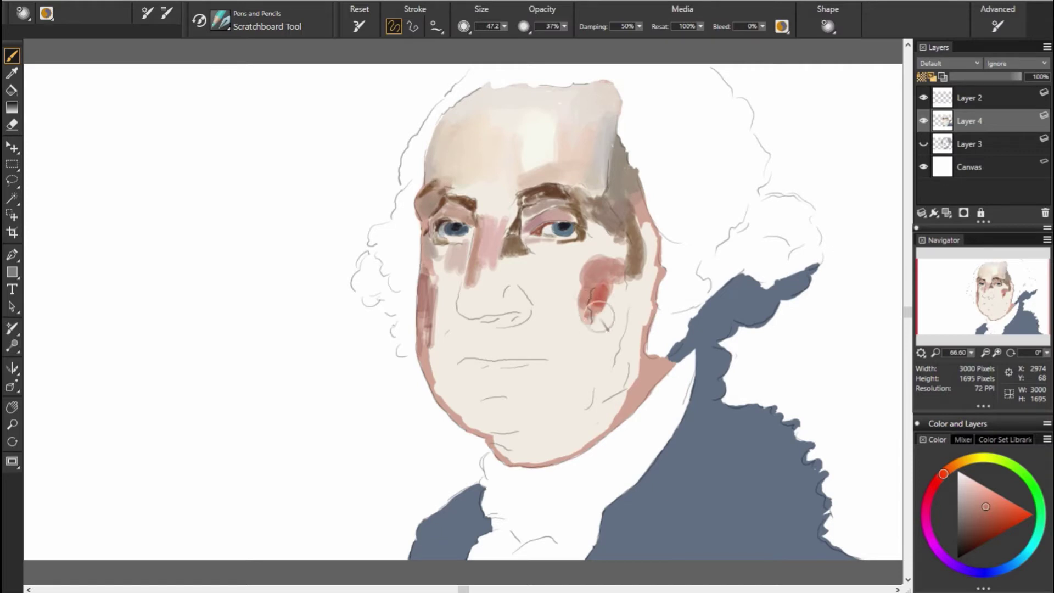
left_click(632, 258, "alt")
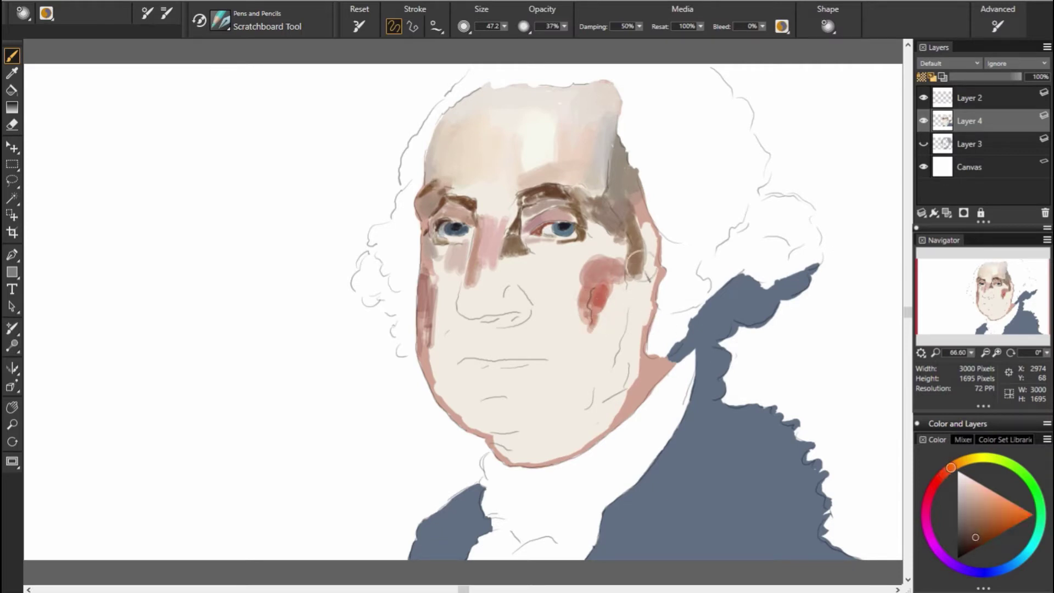
mouse_move(632, 253)
left_mouse_down()
mouse_move(636, 301)
mouse_move(607, 379)
left_mouse_up()
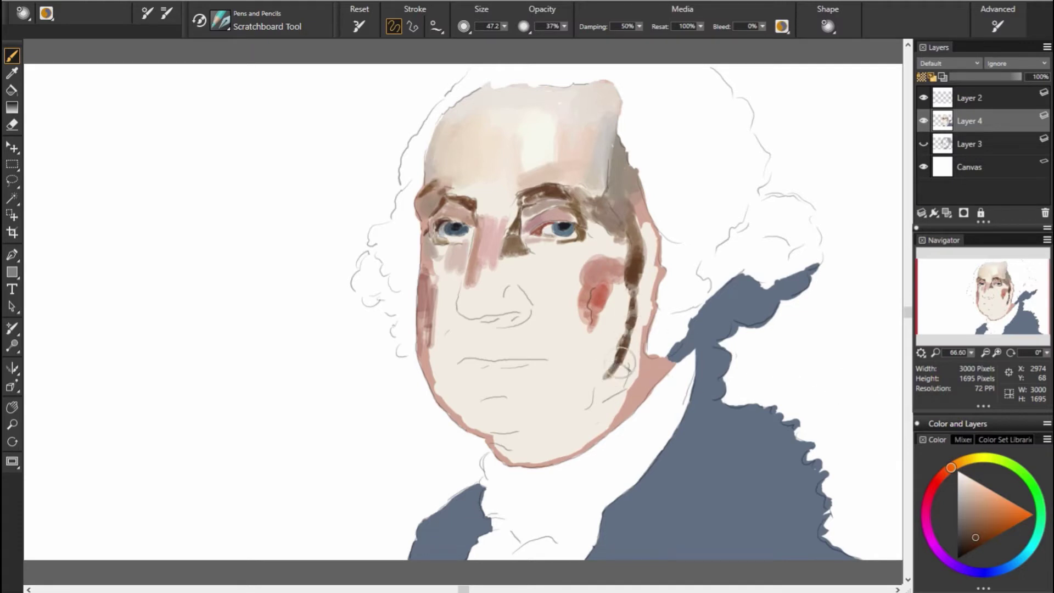
left_click_drag(637, 337, 626, 415)
left_click(596, 299, "alt")
mouse_move(650, 379)
left_mouse_down()
mouse_move(592, 431)
mouse_move(566, 425)
mouse_move(626, 400)
mouse_move(494, 438)
mouse_move(599, 431)
left_mouse_up()
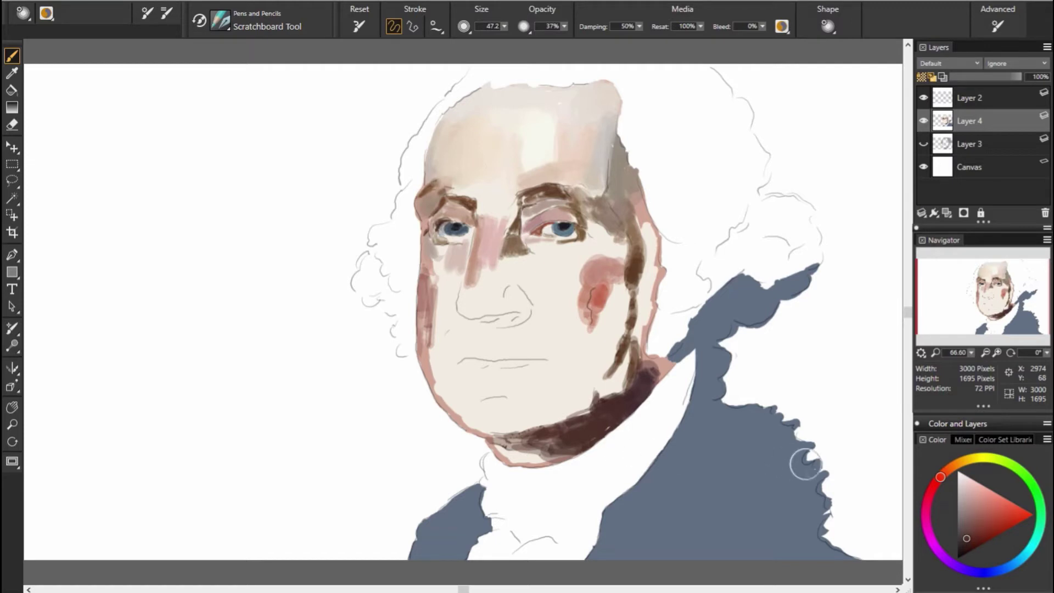
left_click(499, 458, "alt")
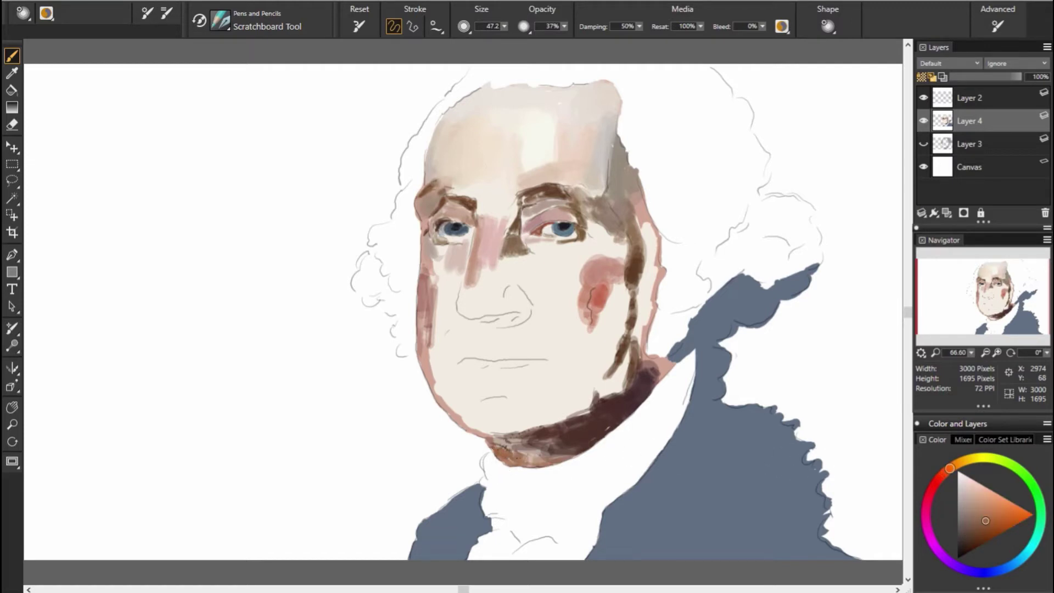
Step: Darken the neck shadow in maroon and paint navy along the shoulder edge and collar
left_click(667, 374, "alt")
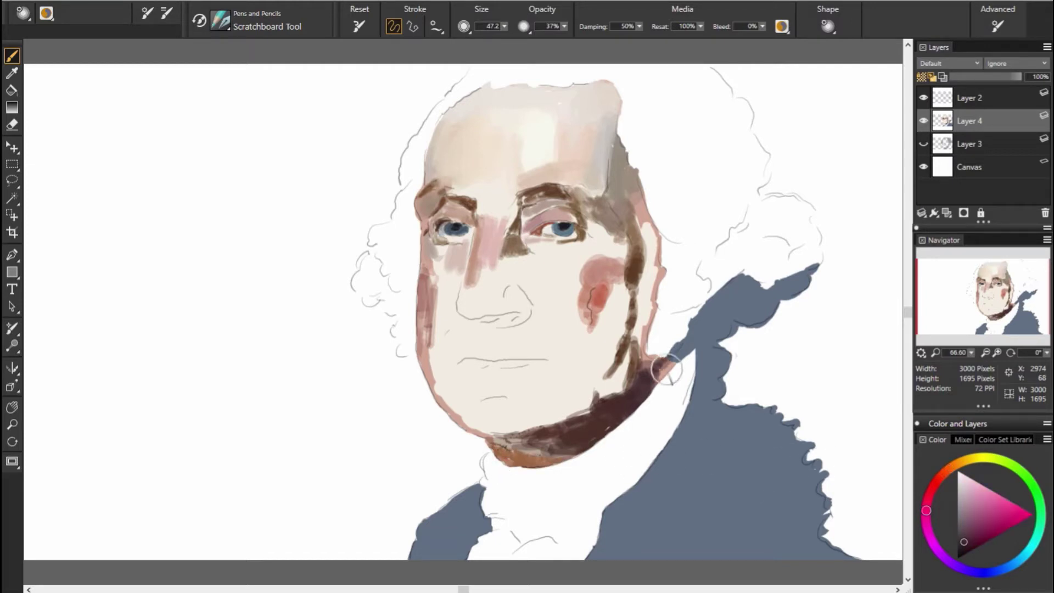
mouse_move(667, 372)
left_mouse_down()
mouse_move(678, 357)
mouse_move(653, 374)
mouse_move(747, 294)
left_mouse_up()
left_click(678, 351, "alt")
mouse_move(700, 324)
left_mouse_down()
mouse_move(755, 274)
mouse_move(763, 283)
mouse_move(703, 343)
mouse_move(711, 403)
left_mouse_up()
left_click(779, 313, "alt")
mouse_move(779, 316)
left_mouse_down()
mouse_move(763, 302)
mouse_move(815, 269)
left_mouse_up()
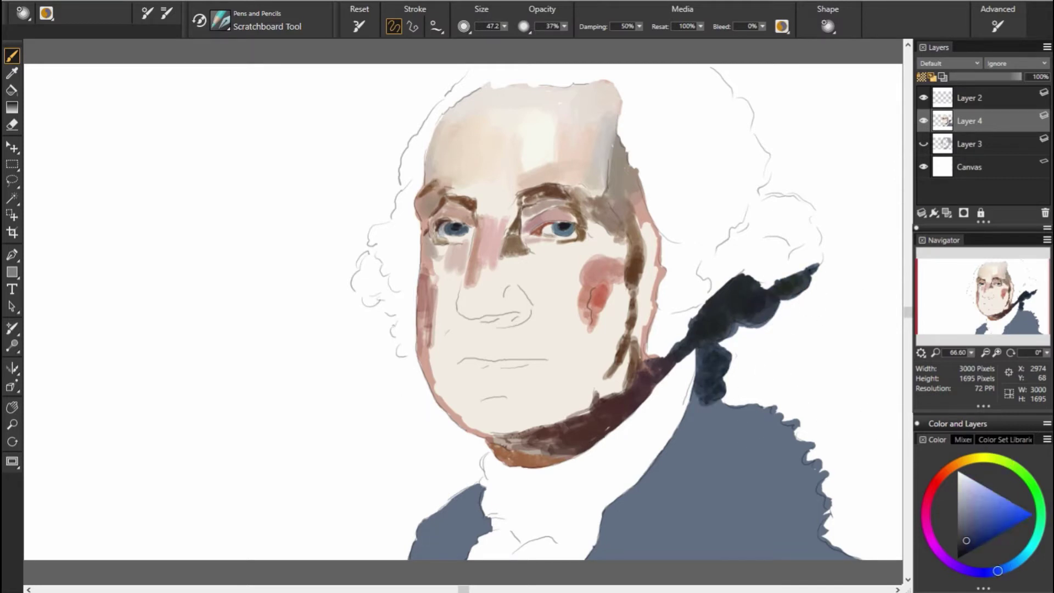
Step: Paint dark navy down the coat front edge, over the lower coat and its left side
left_click(705, 377, "alt")
left_click_drag(708, 374, 687, 439)
left_click(707, 429, "alt")
mouse_move(705, 384)
left_mouse_down()
mouse_move(675, 463)
mouse_move(604, 554)
left_mouse_up()
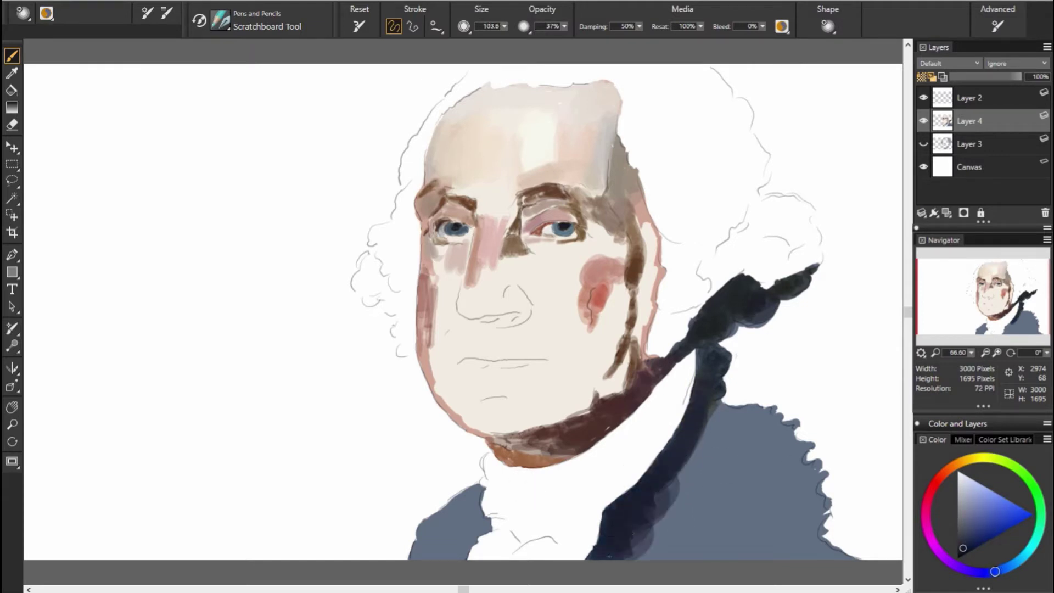
left_click_drag(692, 494, 654, 555)
mouse_move(483, 514)
left_mouse_down()
mouse_move(423, 554)
mouse_move(466, 494)
left_mouse_up()
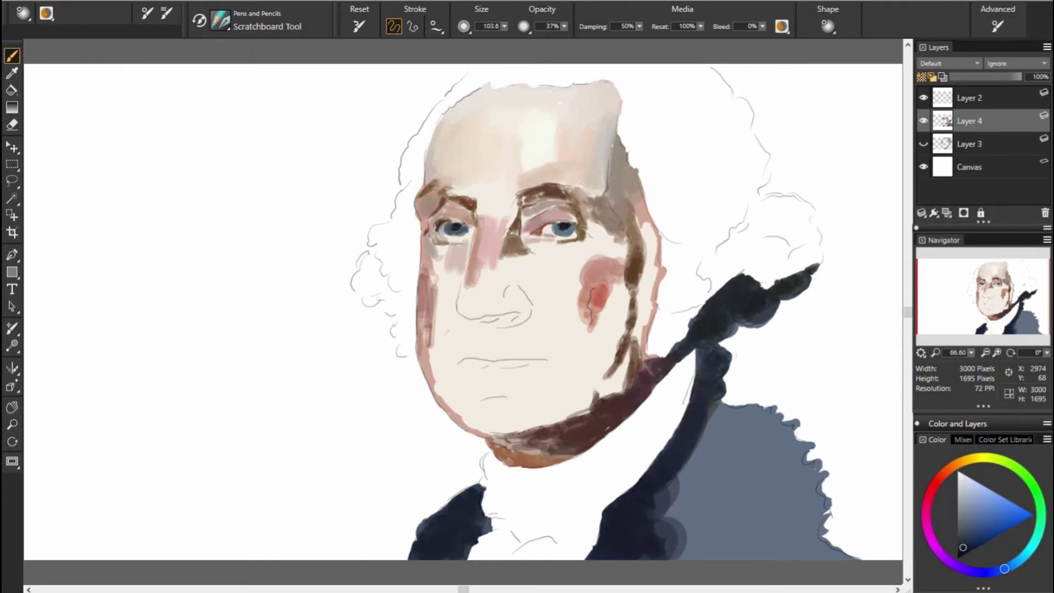
Step: Resample navy and cover the remaining light grey-blue coat areas
left_click(696, 501, "alt")
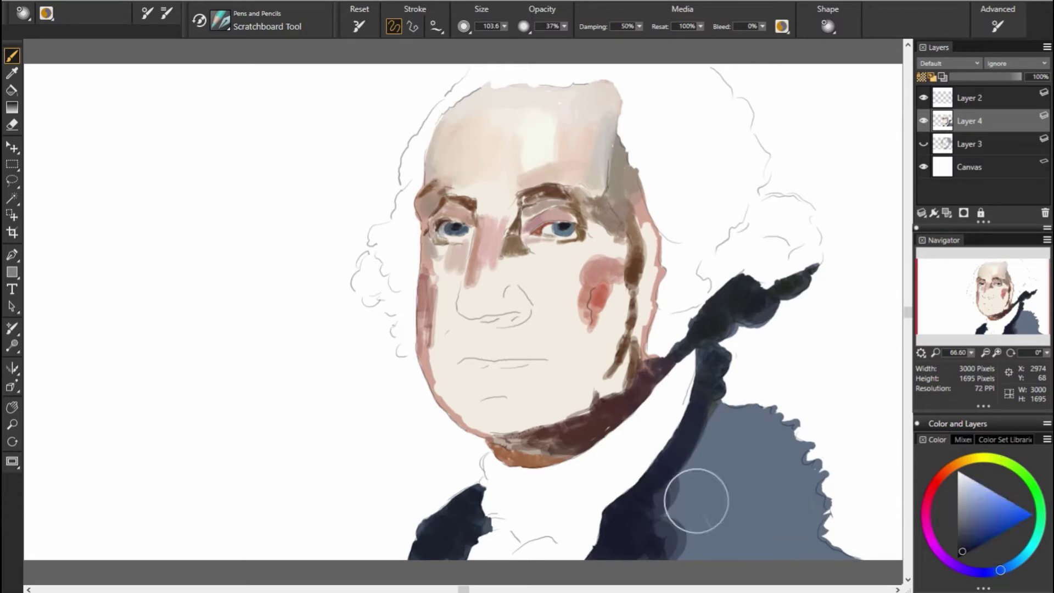
mouse_move(696, 501)
left_mouse_down()
mouse_move(686, 549)
mouse_move(708, 467)
mouse_move(736, 527)
mouse_move(835, 483)
mouse_move(768, 521)
left_mouse_up()
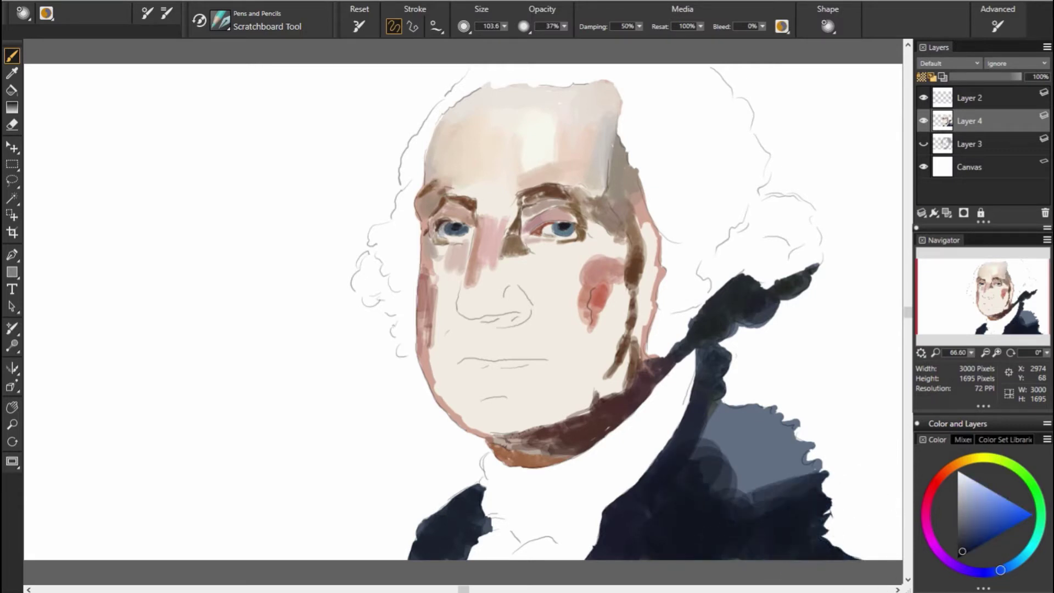
mouse_move(856, 450)
left_mouse_down()
mouse_move(730, 396)
mouse_move(689, 445)
left_mouse_up()
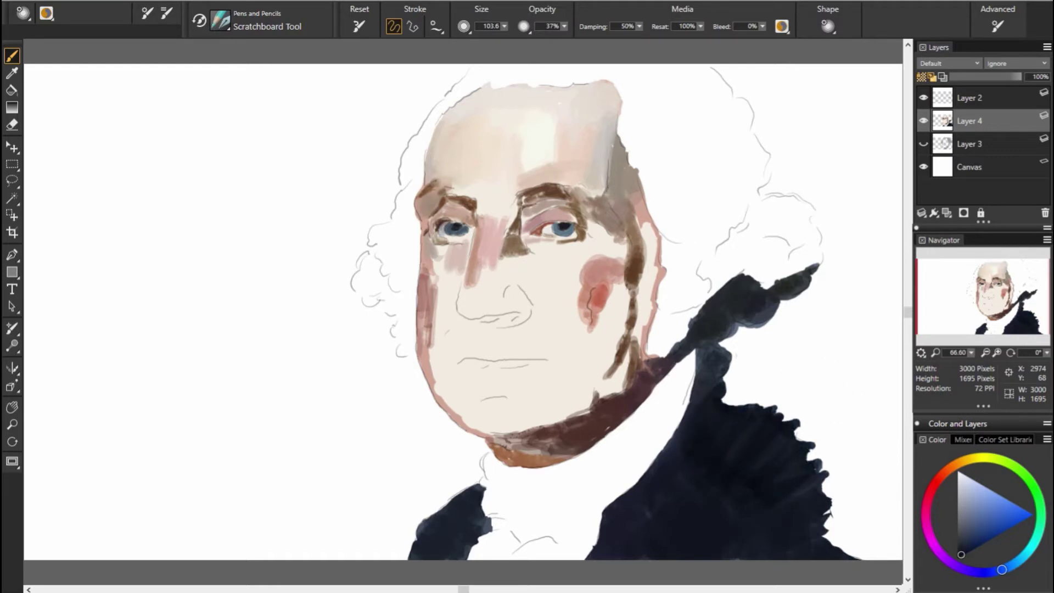
left_click(652, 449, "alt")
Step: Resize the brush, dab grey-brown on the chin and darker brown up the jaw edge
left_click_drag(505, 456, 494, 439)
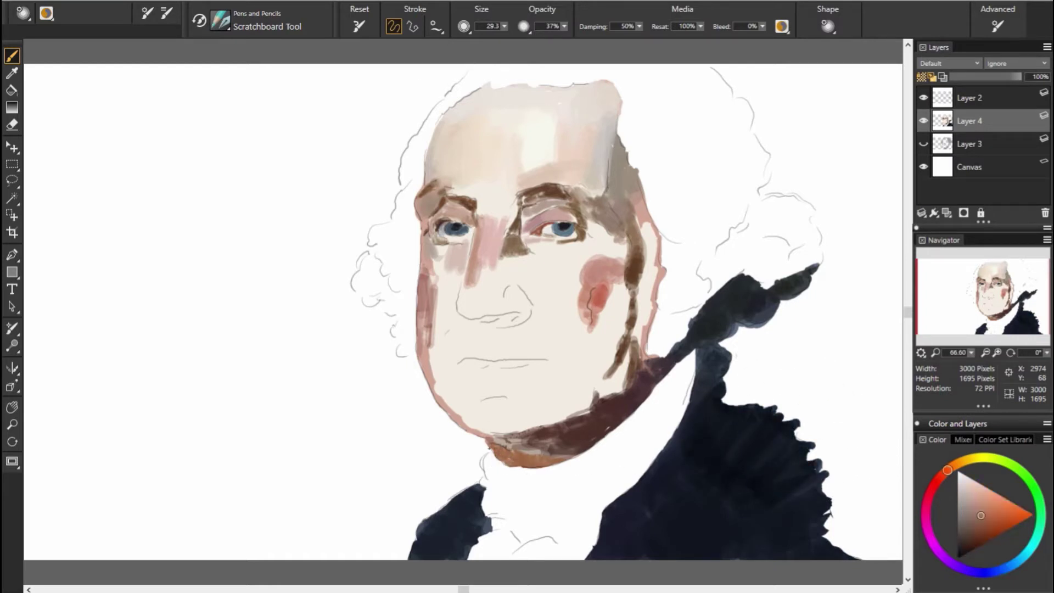
mouse_move(453, 387)
left_mouse_down()
mouse_move(494, 417)
mouse_move(617, 376)
left_mouse_up()
left_click(514, 390, "alt")
left_click(634, 365, "alt")
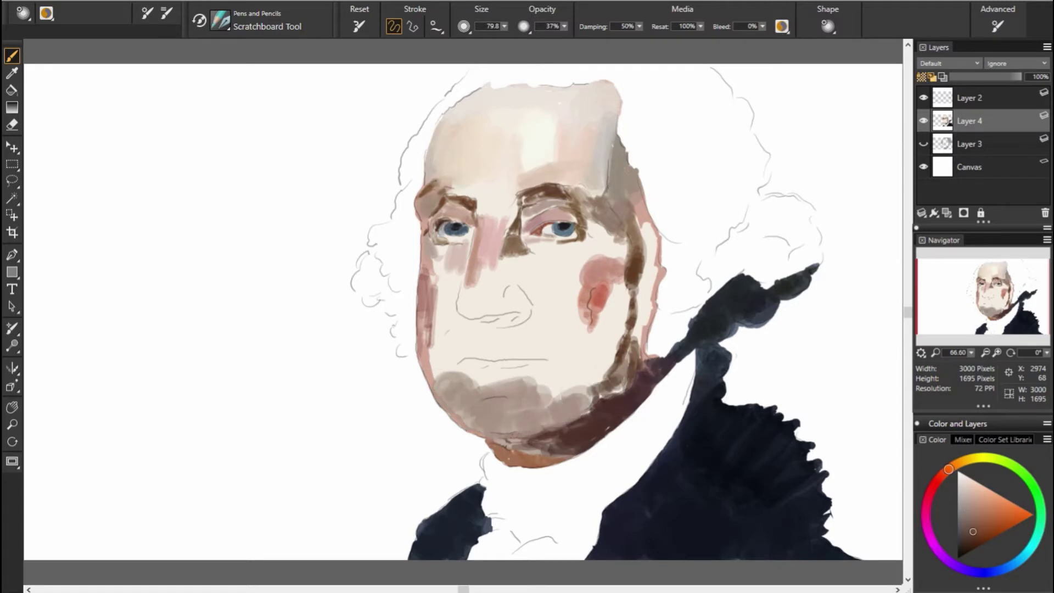
left_click(629, 372, "alt")
left_click(632, 352, "alt")
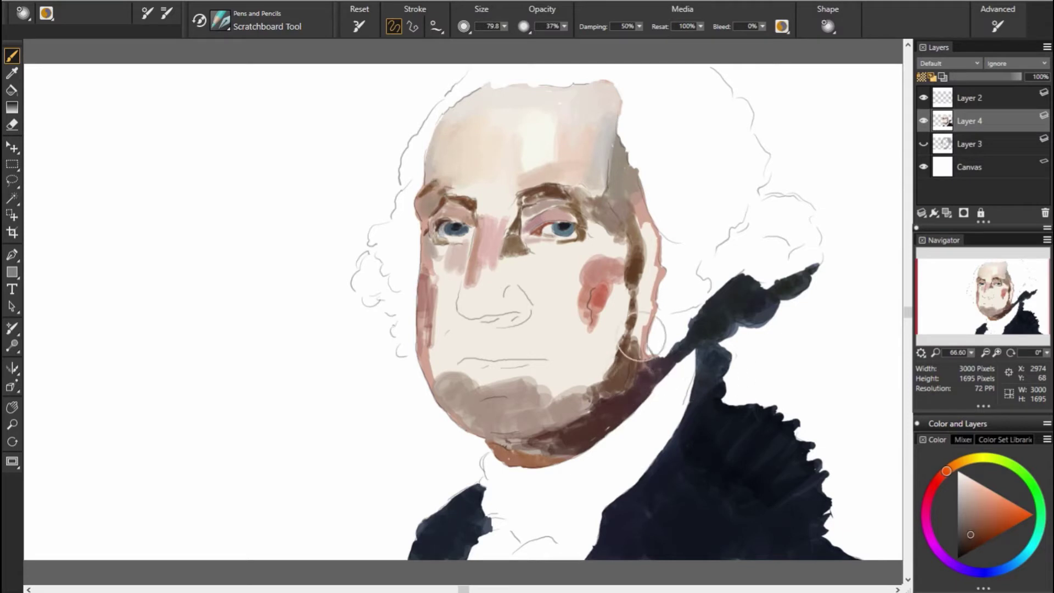
mouse_move(640, 357)
left_mouse_down()
mouse_move(640, 327)
mouse_move(643, 357)
left_mouse_up()
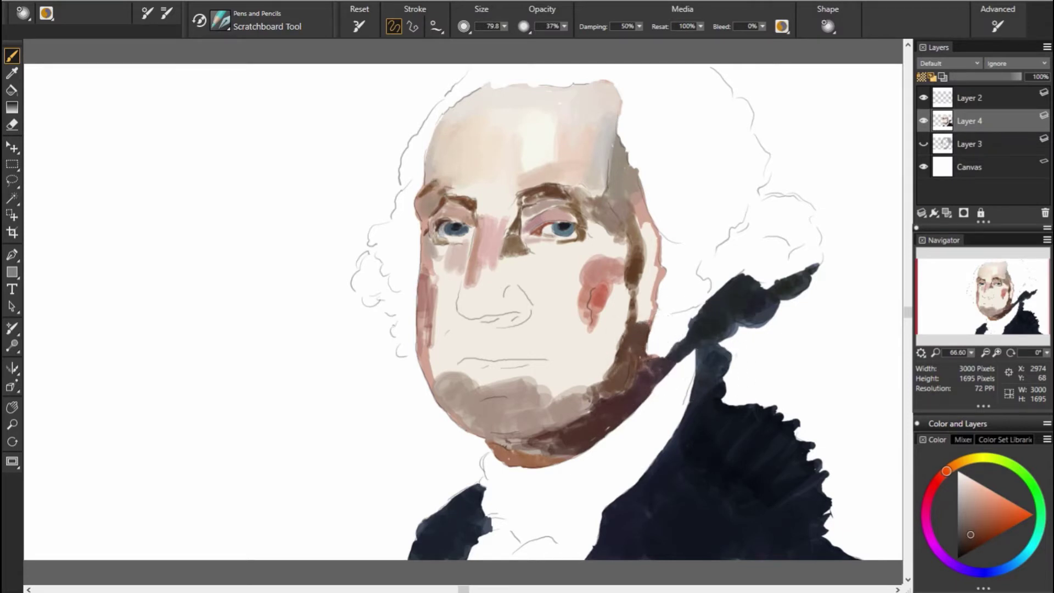
Step: Paint darker brown along the face's right edge
left_click(690, 357, "alt")
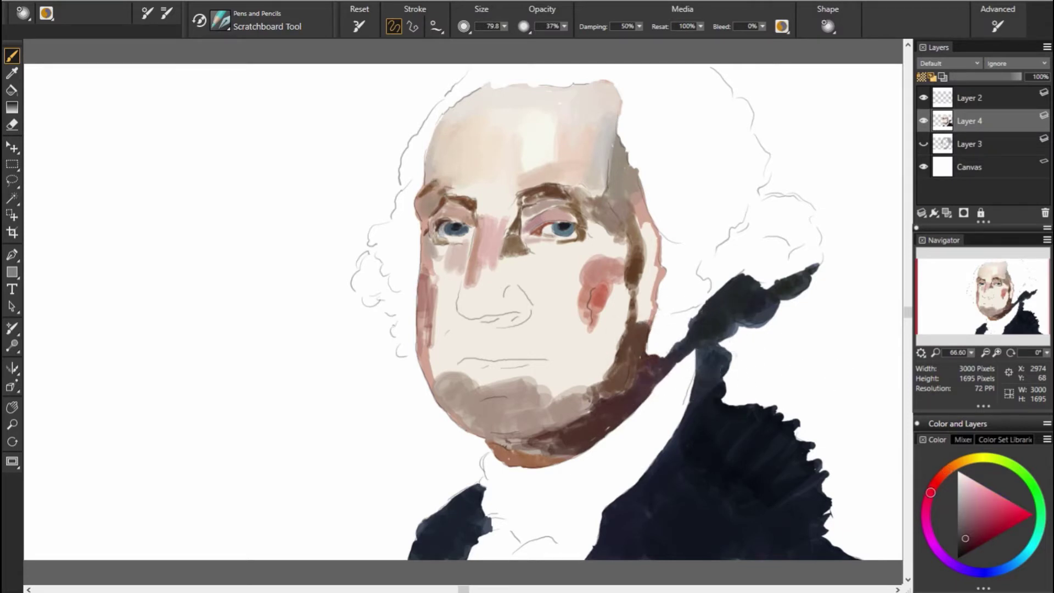
left_click(677, 308, "alt")
left_click(648, 230, "alt")
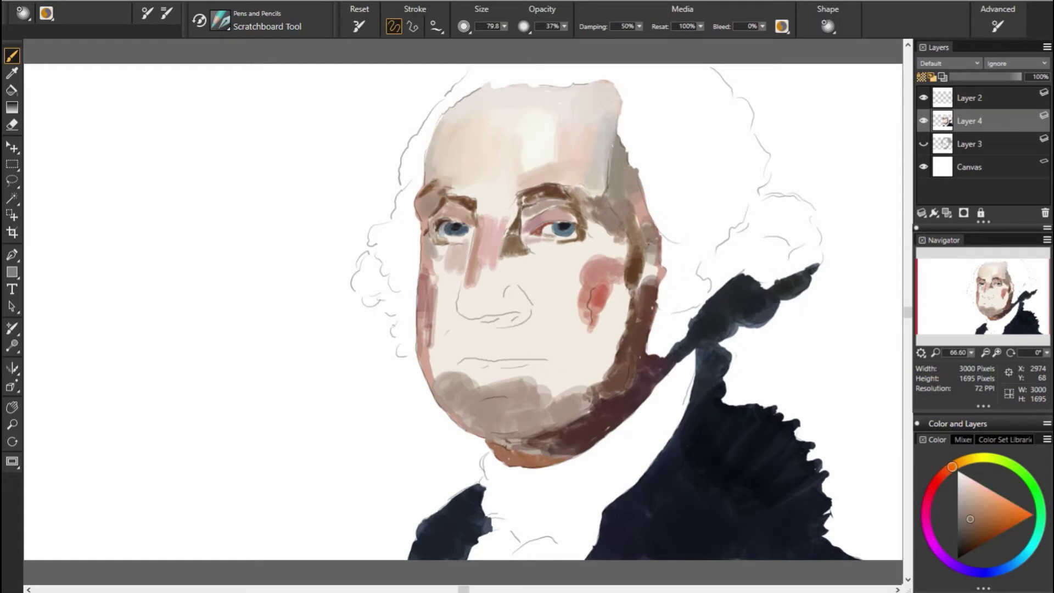
left_click(653, 253, "alt")
left_click_drag(656, 236, 659, 277)
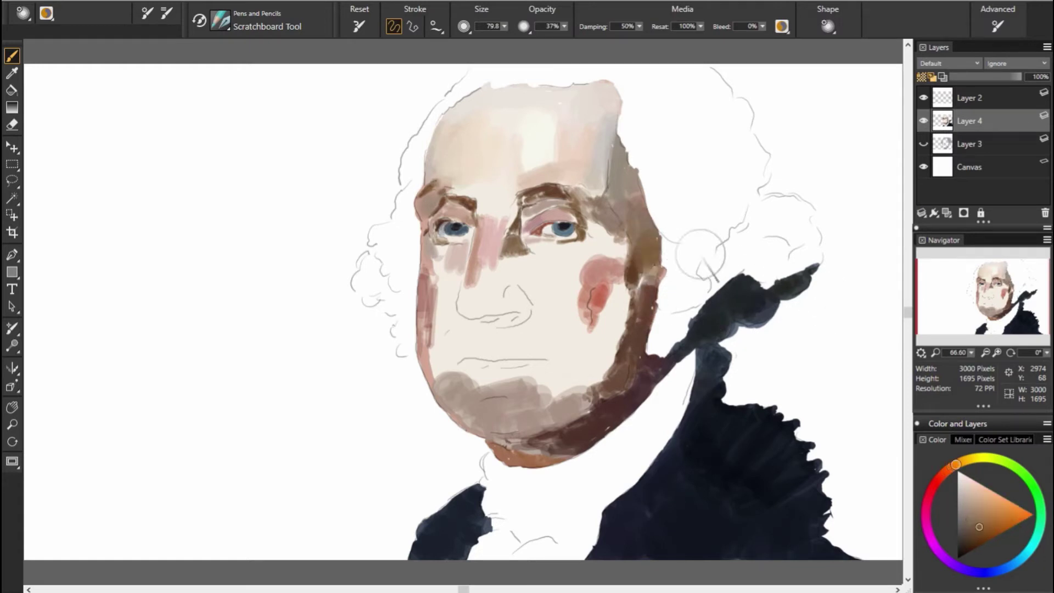
Step: Brush orange-brown and red-orange over the right cheek
left_click(658, 285, "alt")
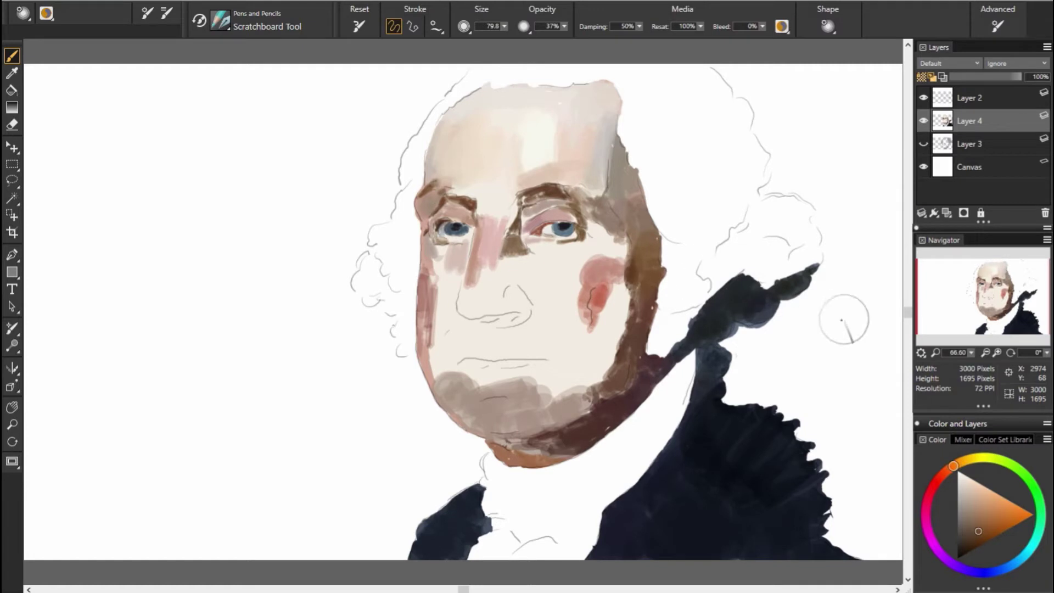
left_click(623, 302, "alt")
left_click(629, 294, "alt")
left_click_drag(623, 299, 596, 340)
left_click(609, 288, "alt")
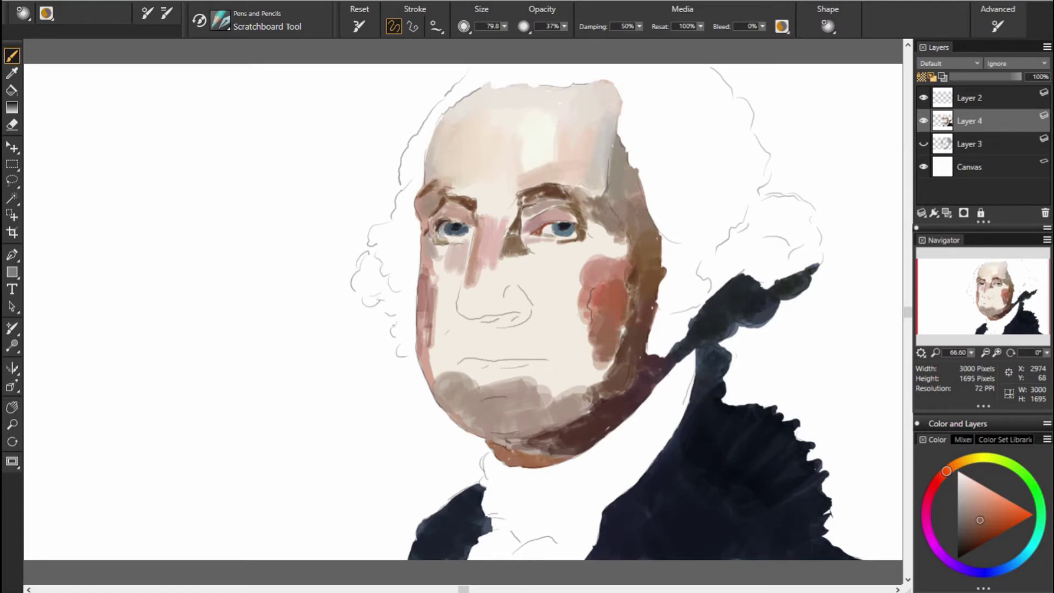
Step: Add brown to the lower right cheek and soften it into the jaw with grey-brown
left_click(616, 318, "alt")
left_click(610, 355, "alt")
mouse_move(601, 378)
left_mouse_down()
mouse_move(621, 318)
mouse_move(598, 384)
left_mouse_up()
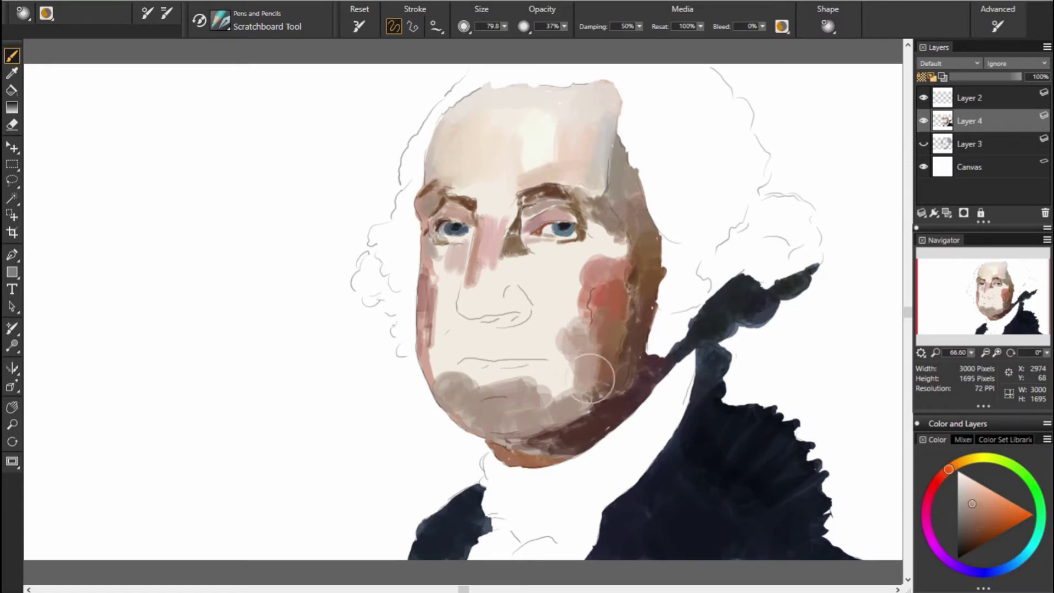
left_click(604, 362, "alt")
left_click_drag(582, 340, 590, 385)
Step: Cover the cheek beside the nose with pink and shade under the right eye in grey
left_click(601, 277, "alt")
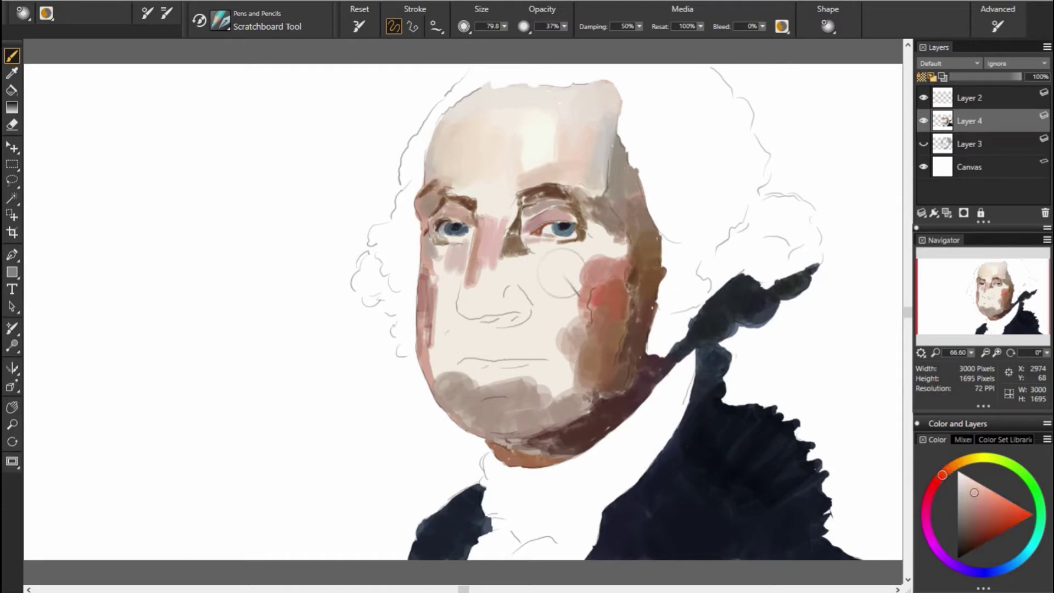
left_click_drag(543, 272, 576, 323)
left_click(699, 267, "alt")
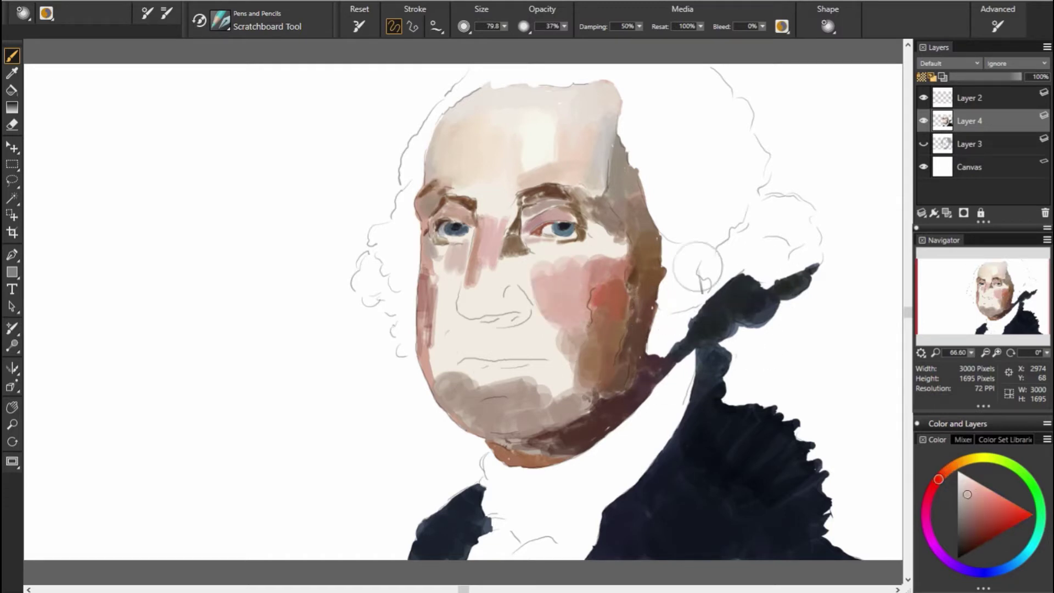
left_click_drag(603, 217, 533, 277)
left_click(659, 258, "alt")
left_click(637, 247, "alt")
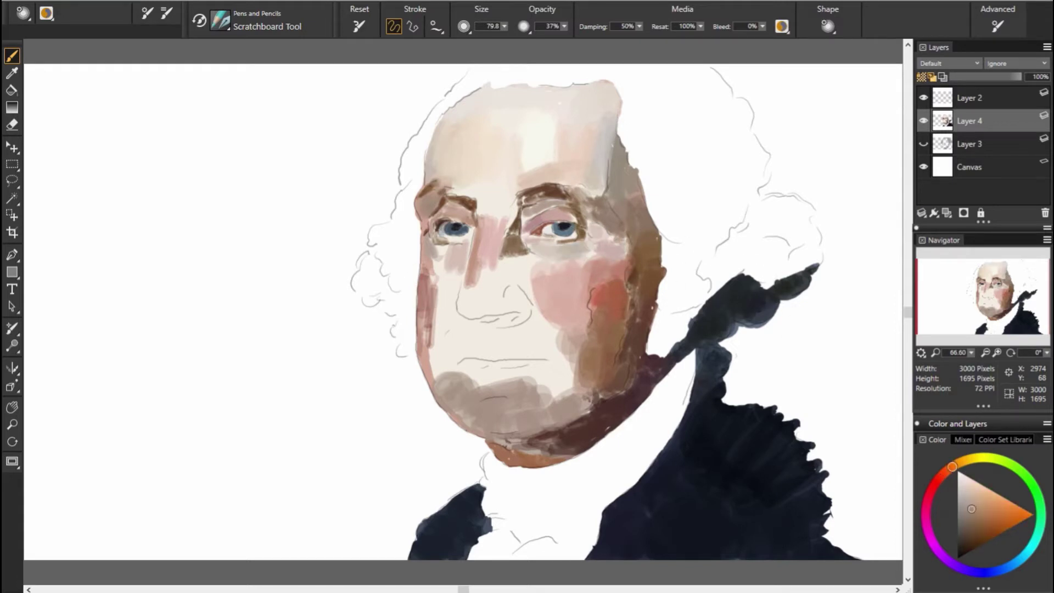
left_click_drag(514, 236, 549, 291)
Step: Shade the nose bridge and left side, then draw a dark brown nostril line under the nose
mouse_move(513, 240)
left_mouse_down()
mouse_move(527, 294)
mouse_move(491, 316)
left_mouse_up()
left_click(560, 275, "alt")
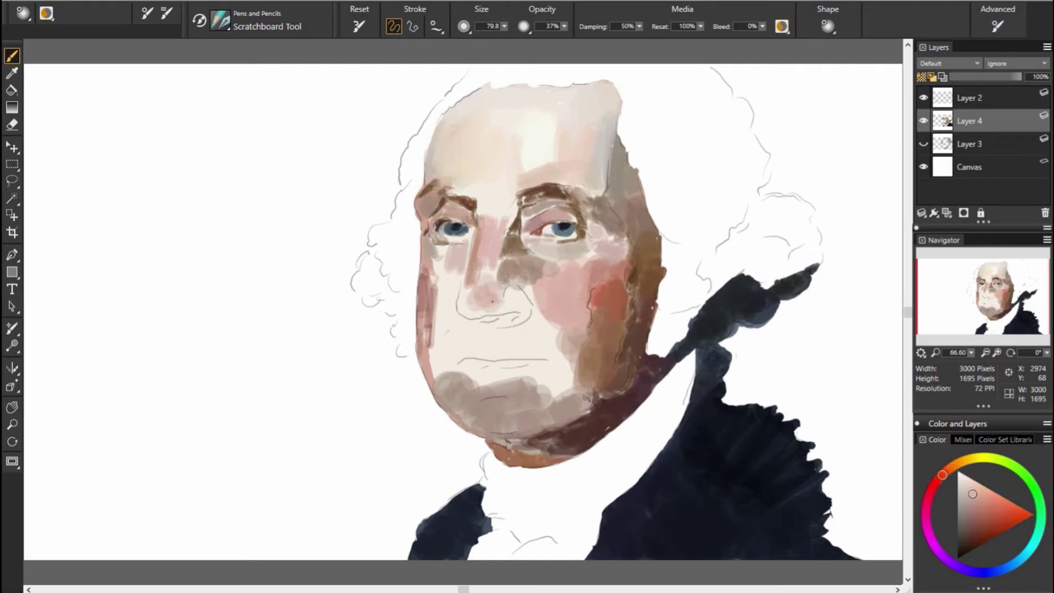
mouse_move(483, 266)
left_mouse_down()
mouse_move(464, 314)
mouse_move(518, 315)
left_mouse_up()
left_click(497, 321, "alt")
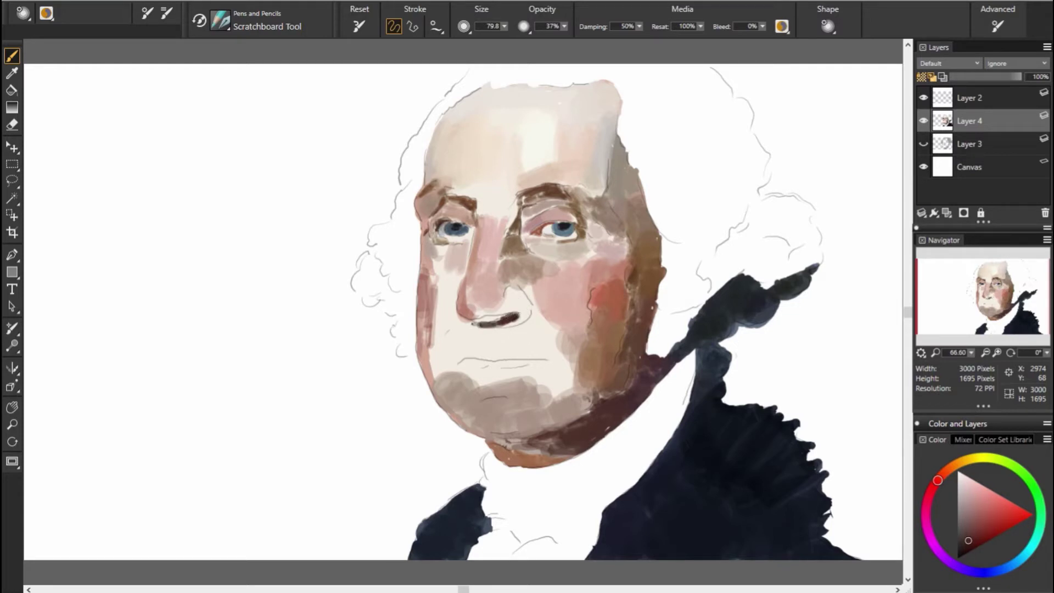
left_click(496, 328, "alt")
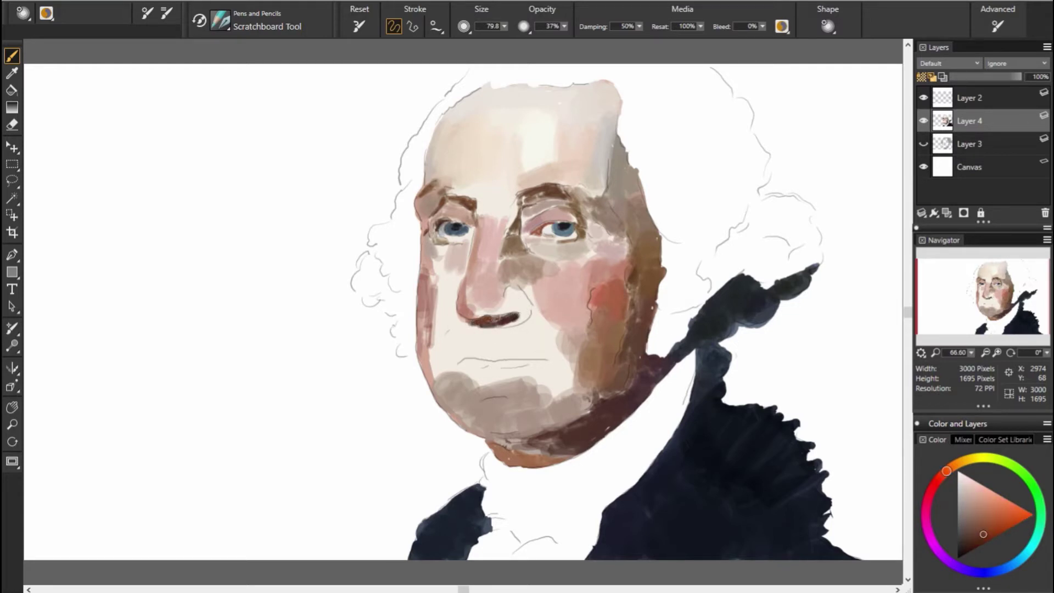
left_click(664, 341, "alt")
left_click_drag(506, 323, 527, 308)
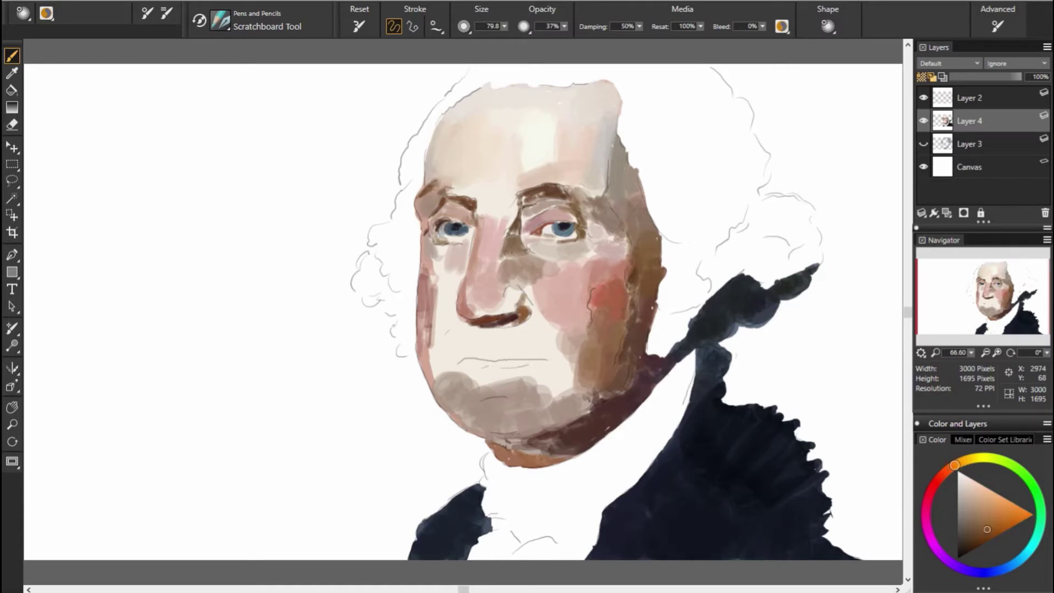
Step: Darken the nose bridge and side with brown, then pan and zoom out
left_click(605, 336, "alt")
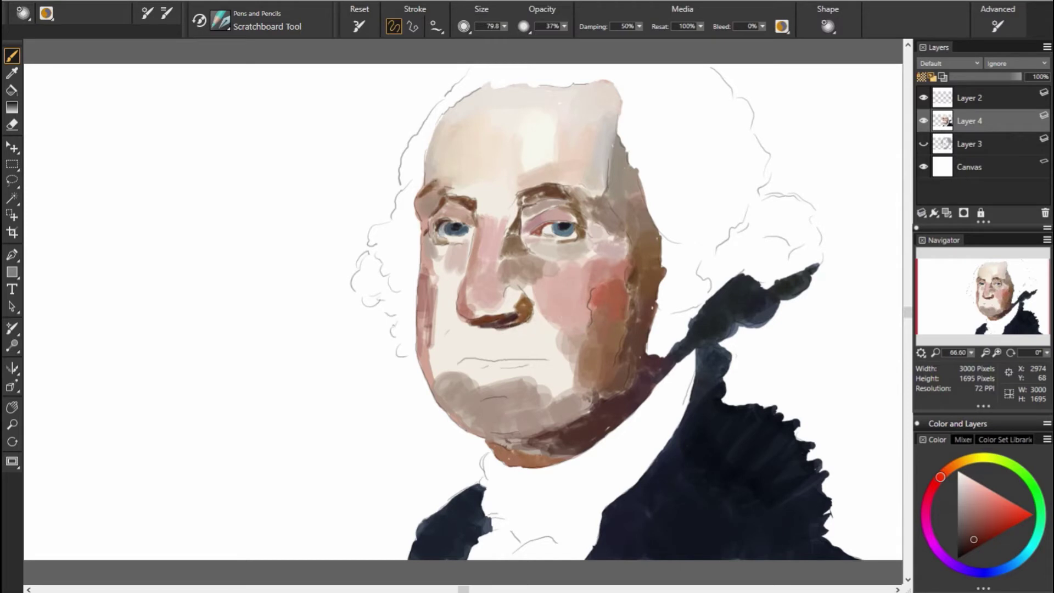
left_click(598, 291, "alt")
mouse_move(535, 262)
left_mouse_down()
mouse_move(502, 288)
mouse_move(543, 327)
left_mouse_up()
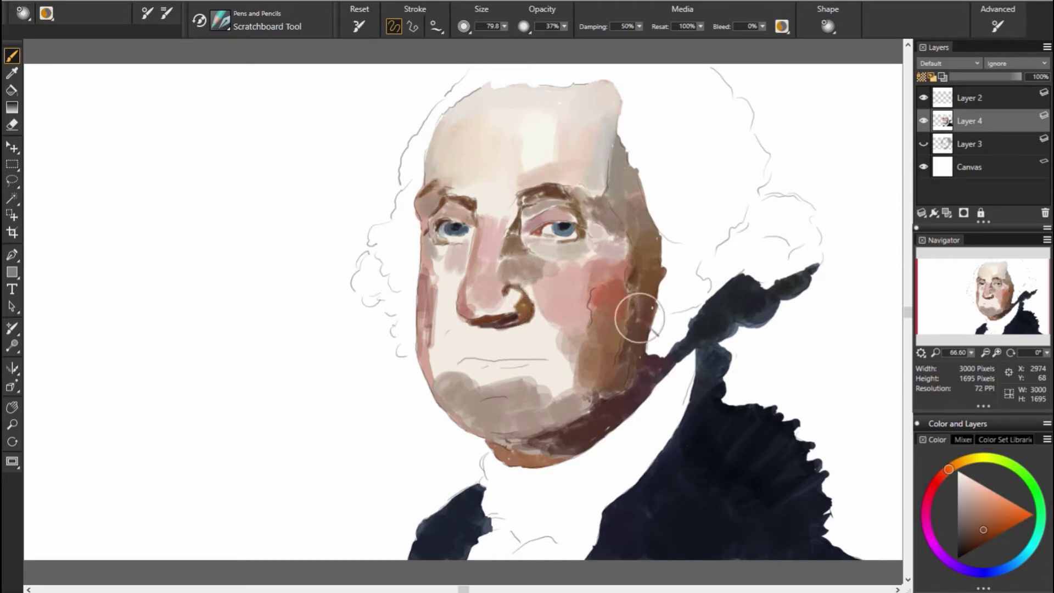
left_click(530, 326, "alt")
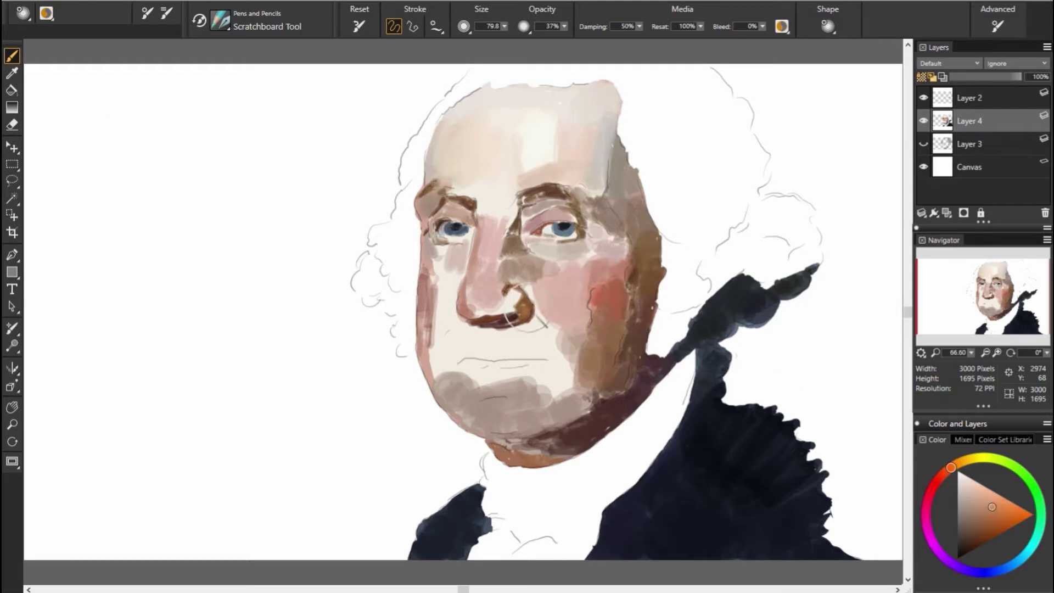
left_click_drag(799, 353, 827, 281)
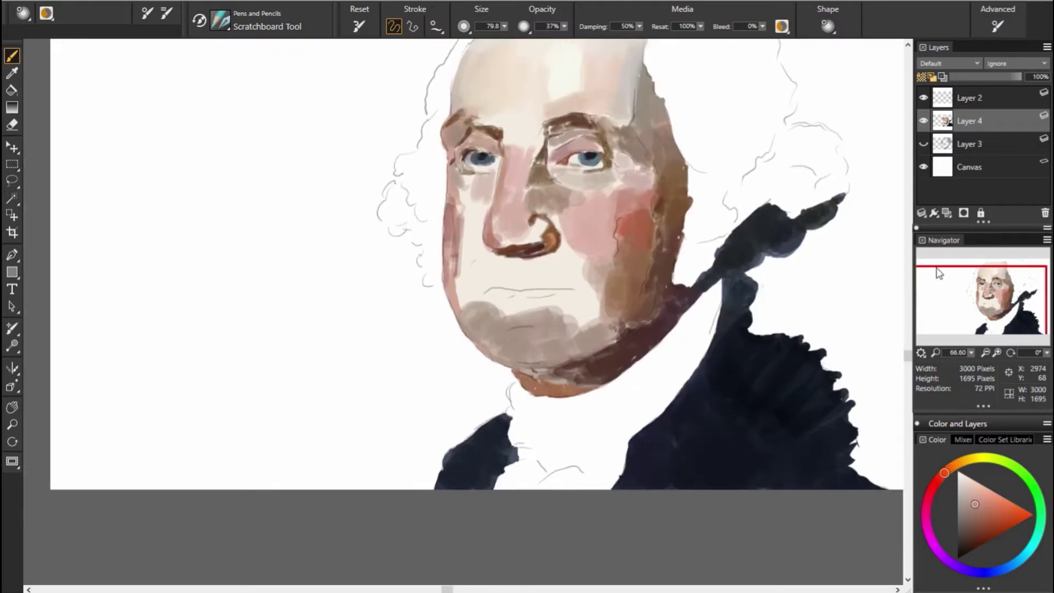
key("ctrl+minus")
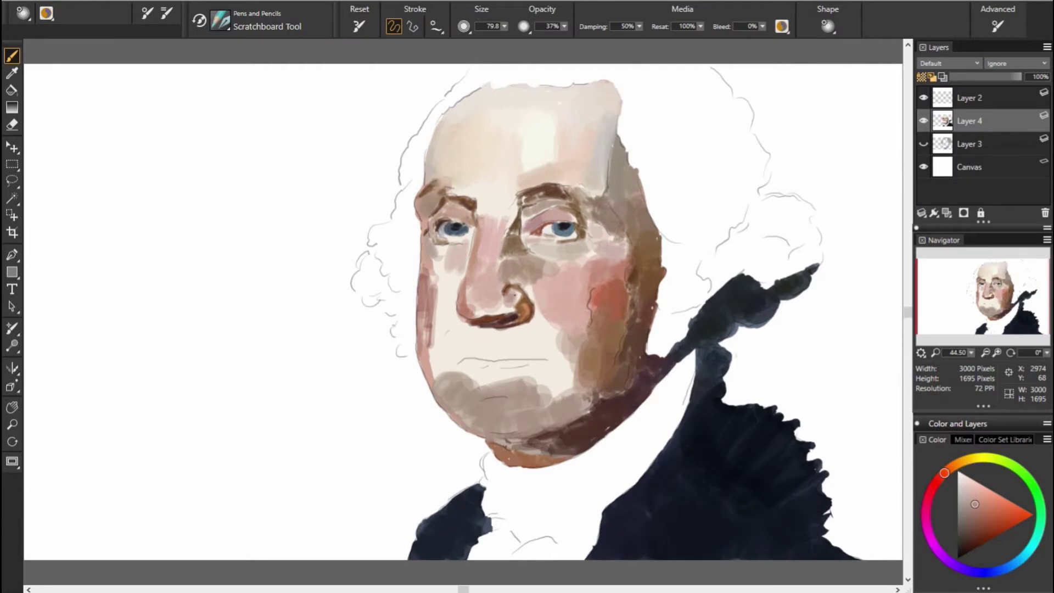
Step: Lighten the cheek beside the nose with a light pinkish skin tone
left_click(637, 323, "alt")
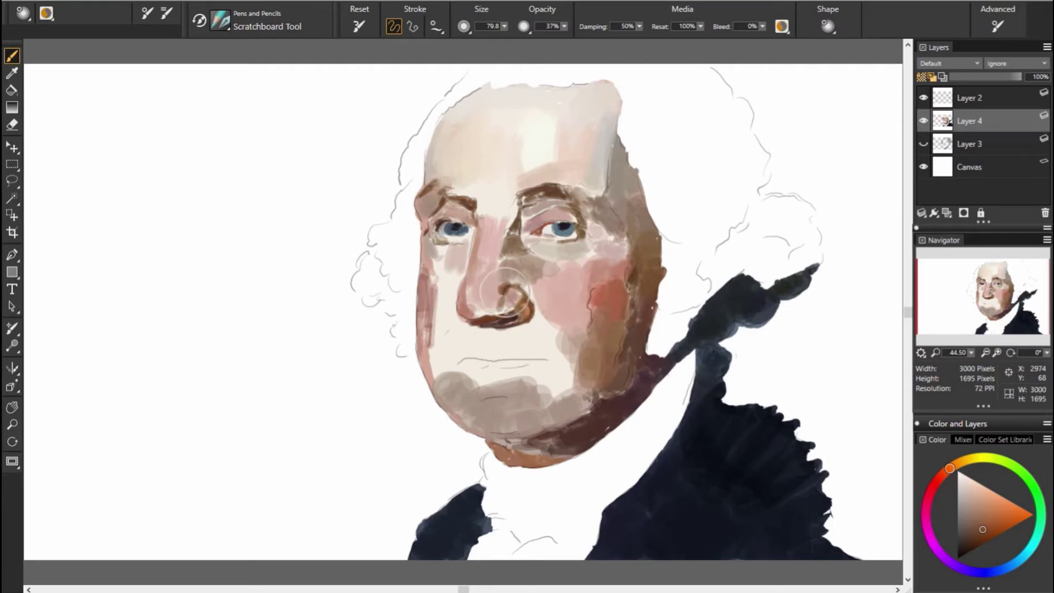
left_click(589, 327, "alt")
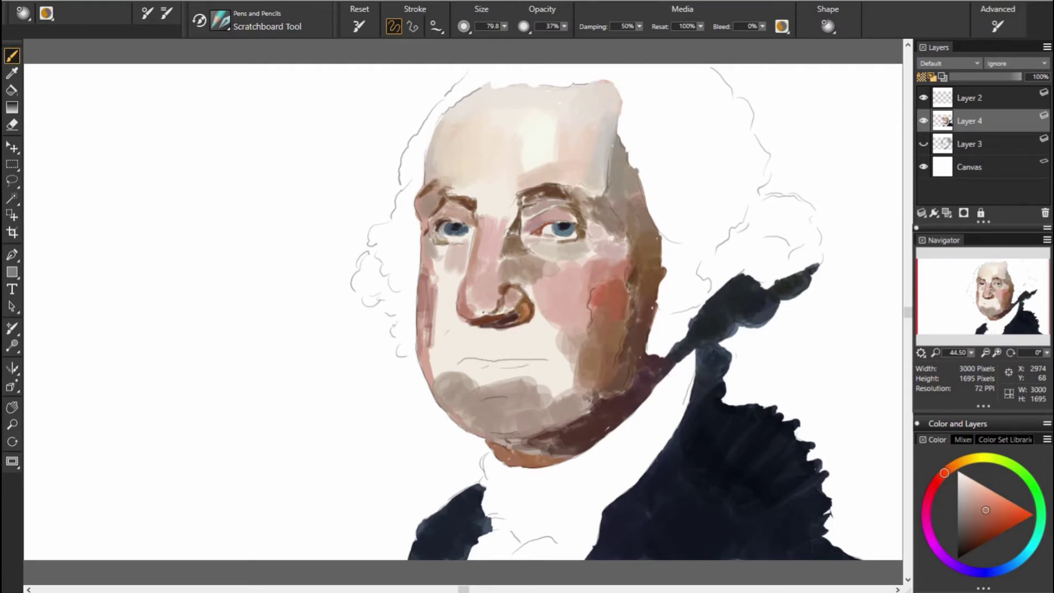
left_click(527, 283, "alt")
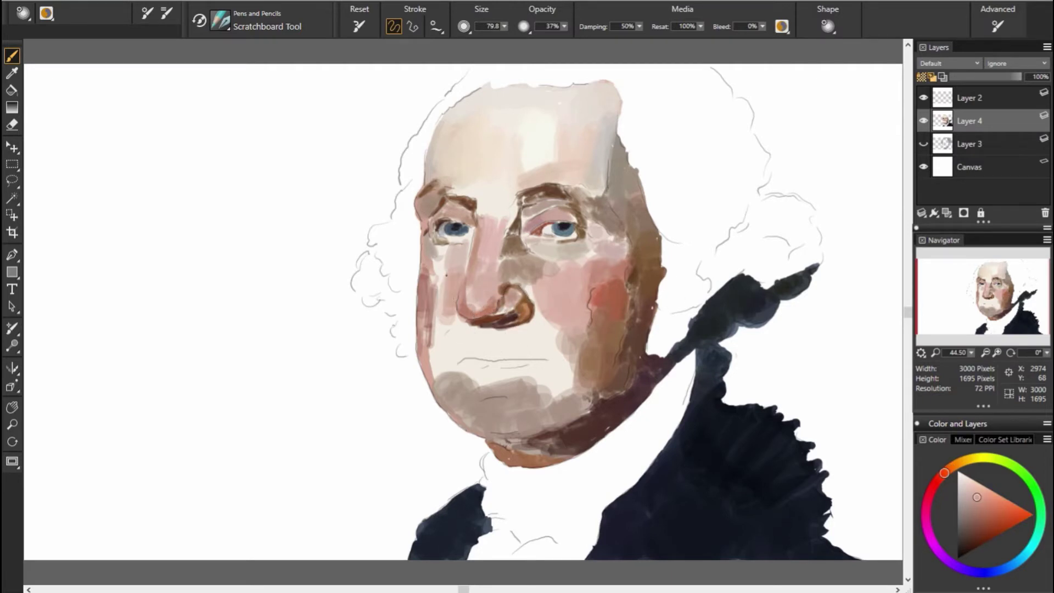
left_click_drag(455, 269, 445, 324)
Step: Paint a saturated red patch on the right cheek
left_click(442, 249, "alt")
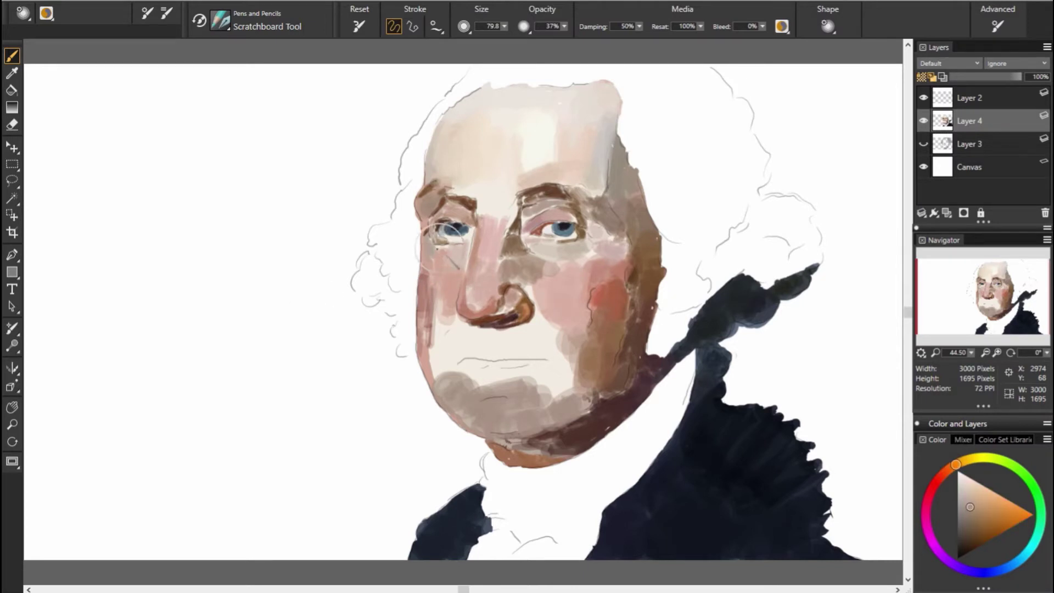
left_click(431, 307, "alt")
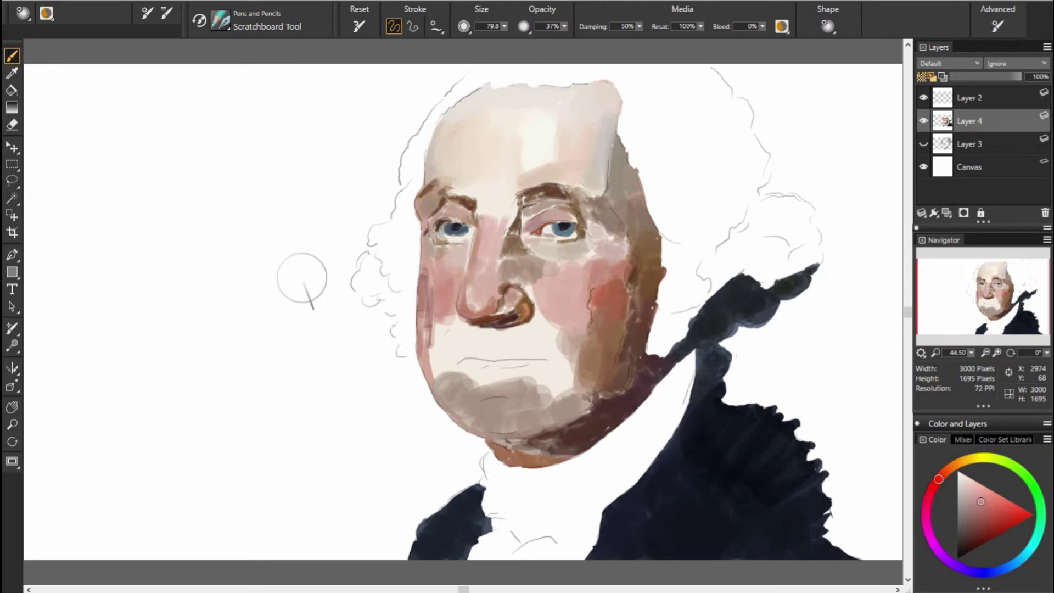
left_click_drag(586, 313, 607, 301)
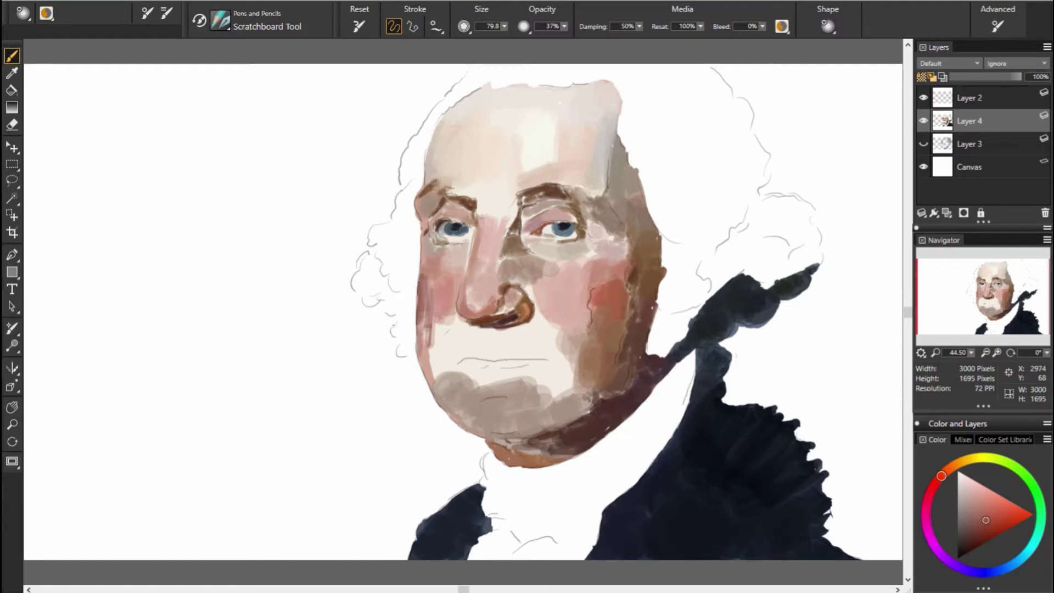
left_click(656, 376, "alt")
Step: Sample orange and redder skin tones from the chin and left cheek
left_click(432, 325, "alt")
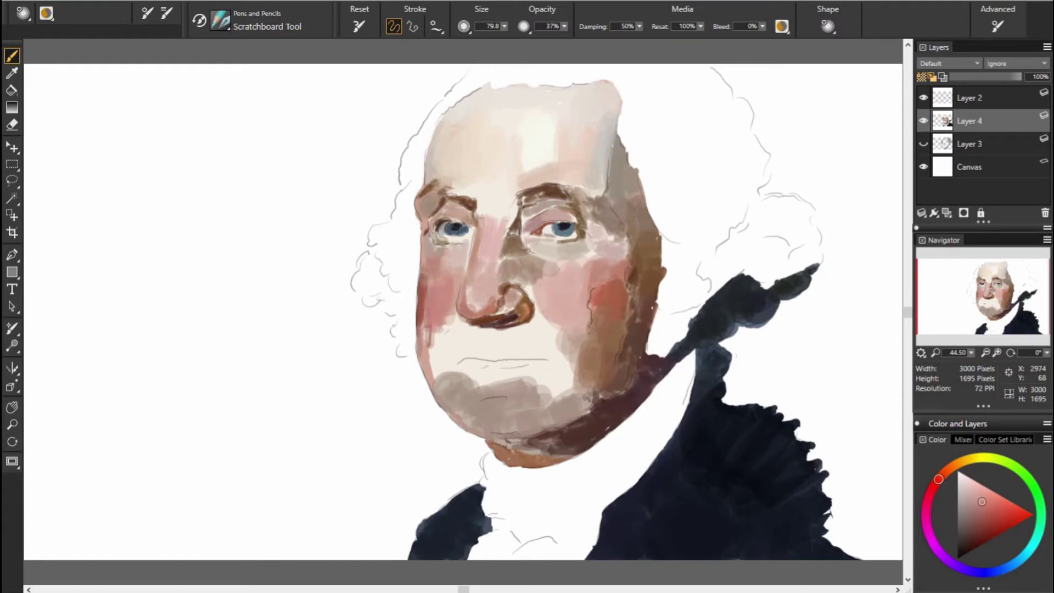
left_click(494, 348, "alt")
left_click(478, 366, "alt")
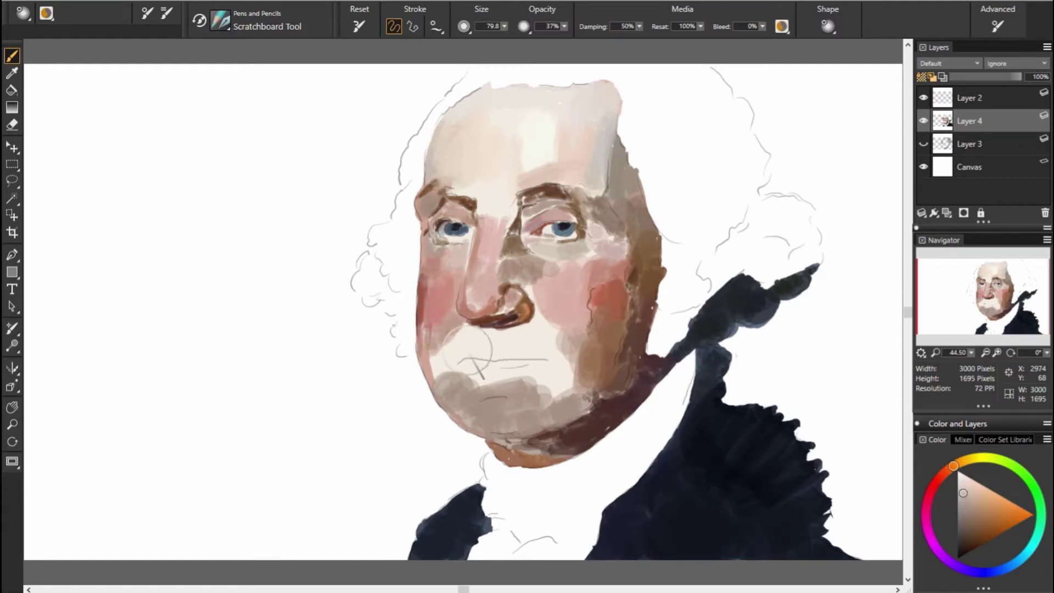
left_click(943, 473)
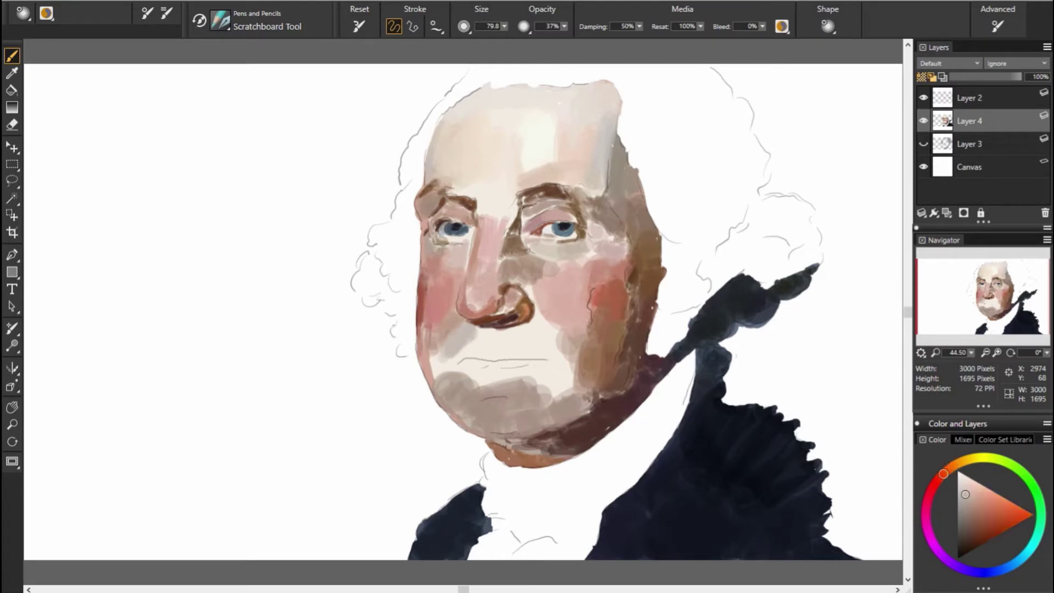
left_click(360, 369, "alt")
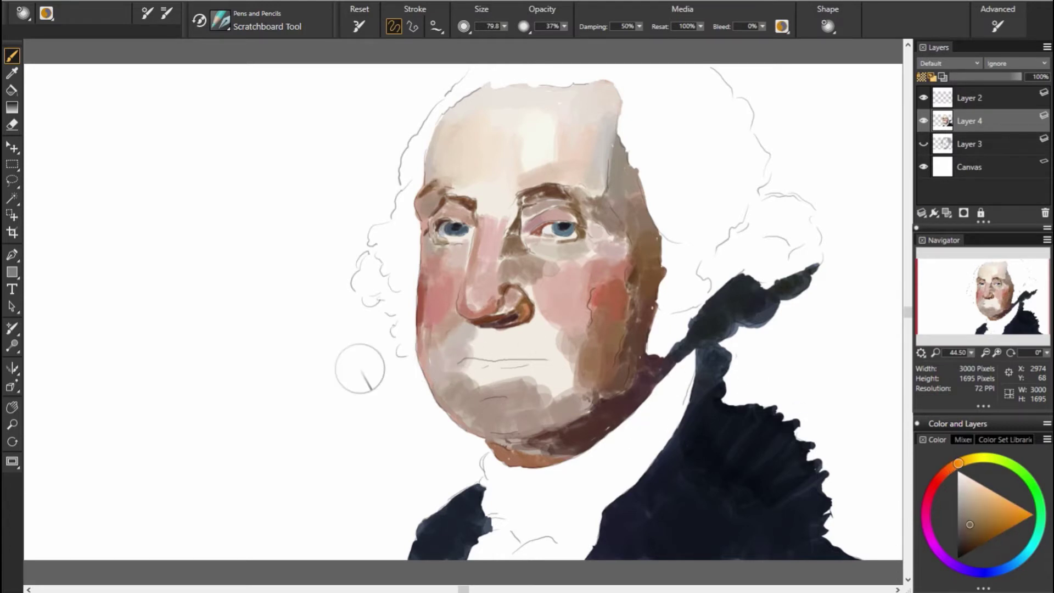
left_click(434, 368, "alt")
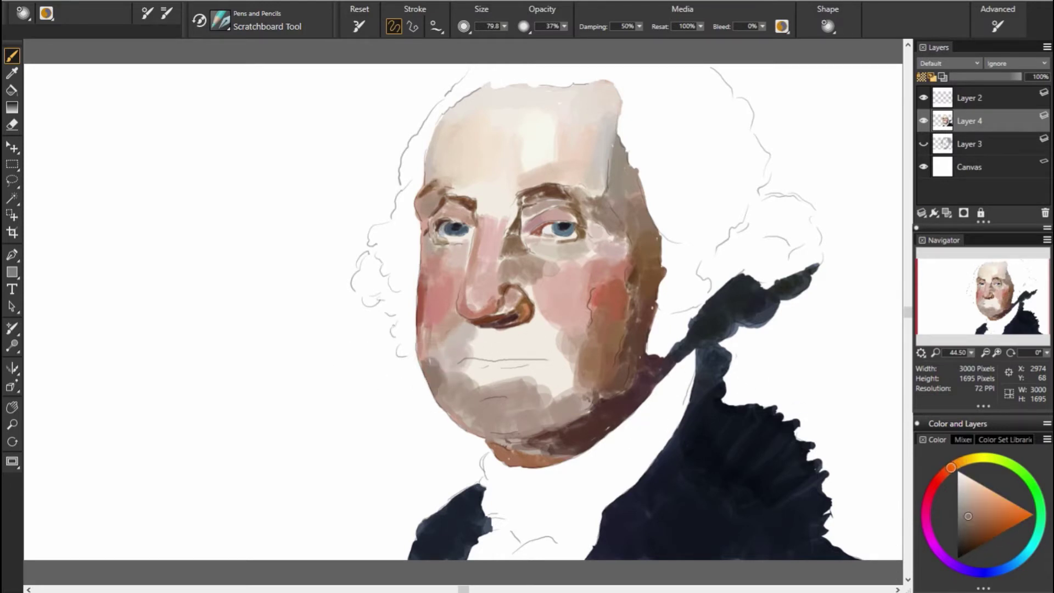
left_click(430, 367, "alt")
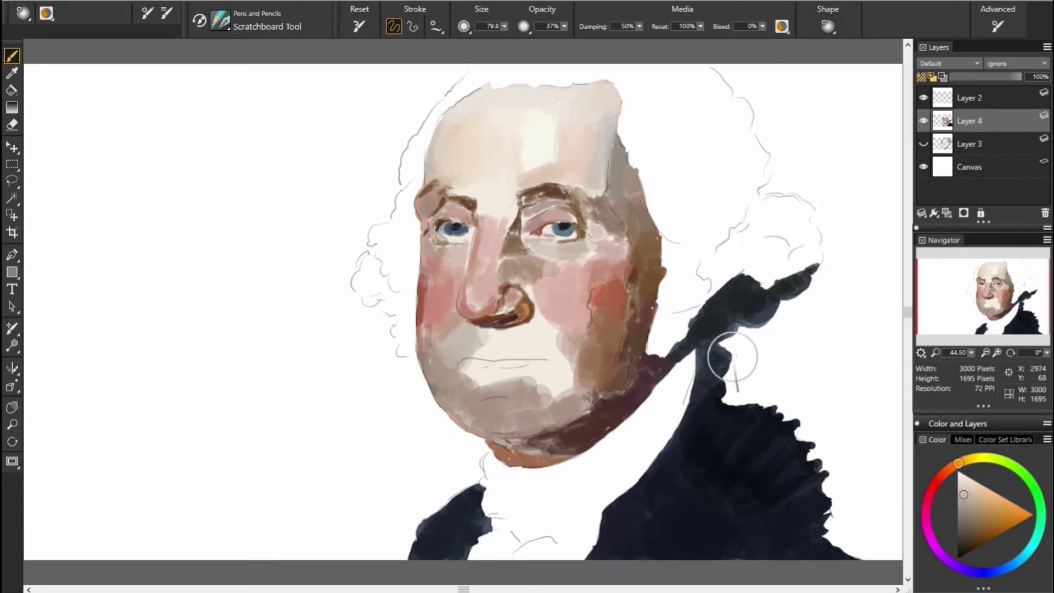
Step: Paint grey-beige over the mouth sketch lines and toggle the painted layer to check coverage
left_click(497, 341, "alt")
left_click_drag(497, 342, 480, 360)
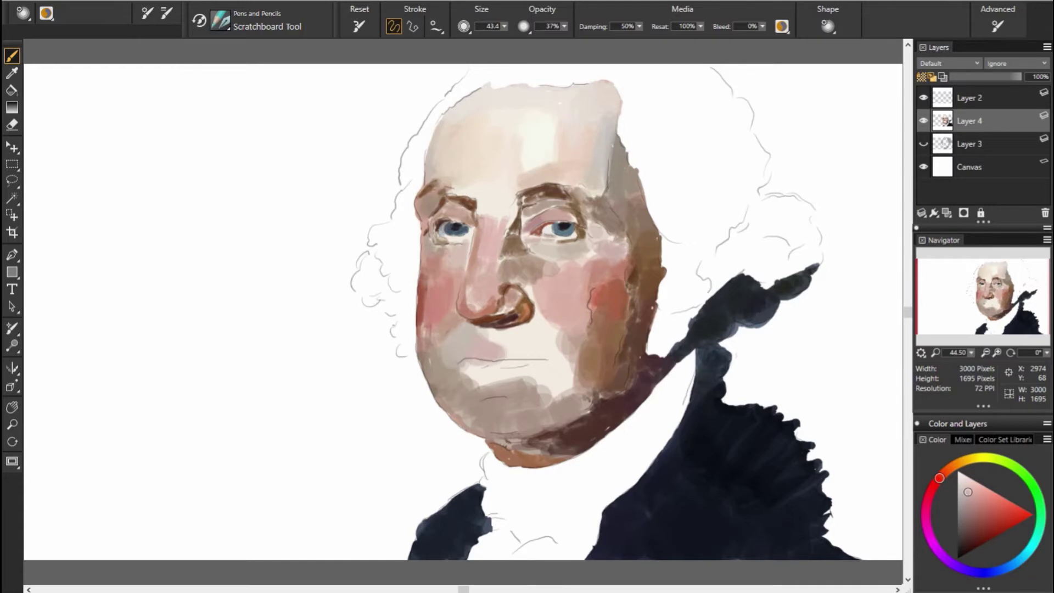
left_click(494, 357, "alt")
left_click_drag(549, 345, 516, 360)
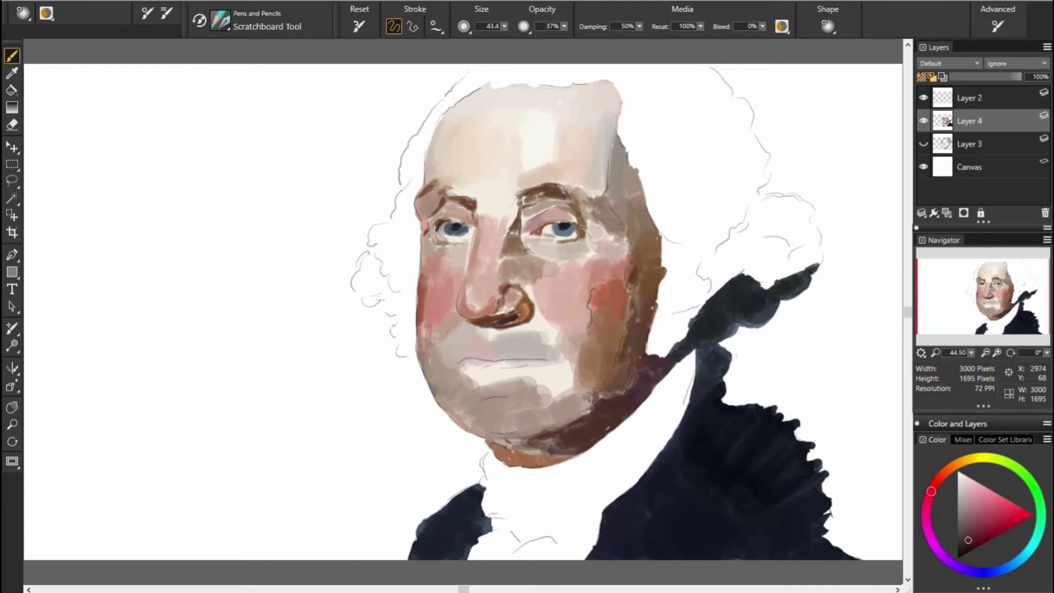
left_click(923, 120)
left_click(924, 120)
Step: Sample peach, crimson, orange-red and pinkish-beige tones from the nose and cheeks
left_click(669, 385, "alt")
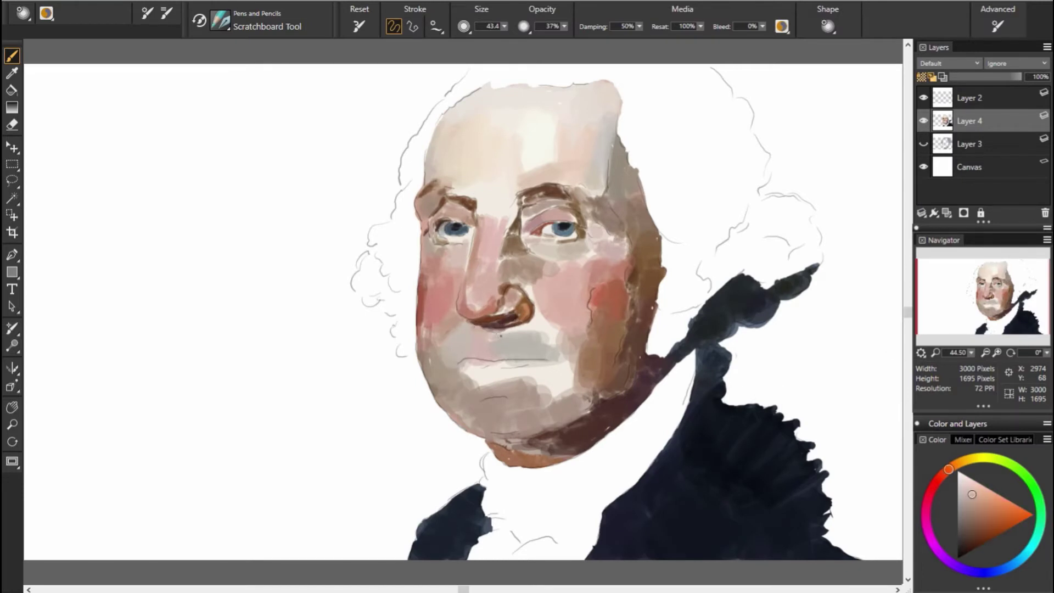
left_click(491, 324, "alt")
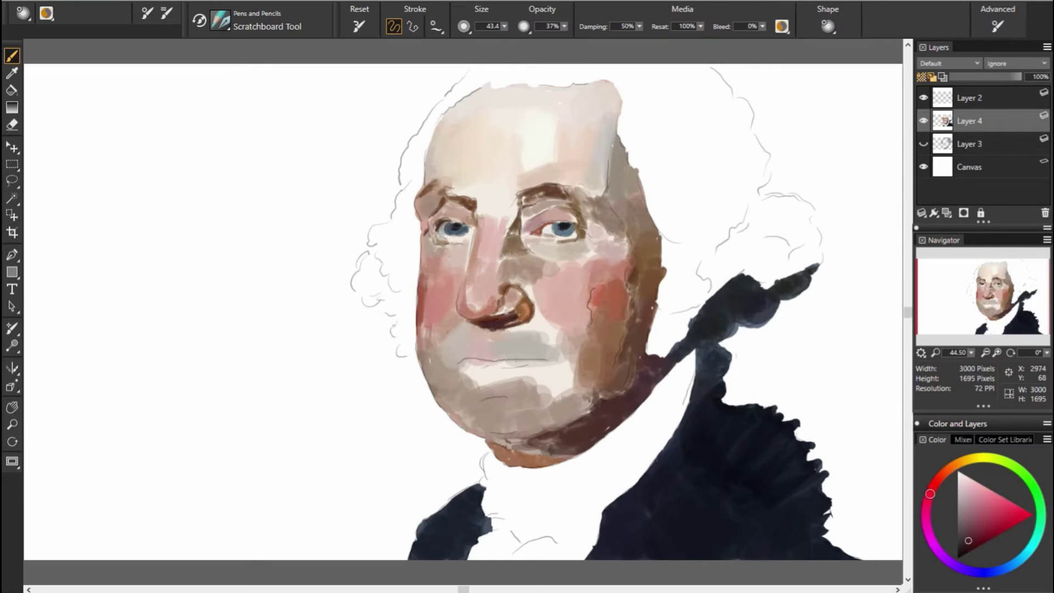
left_click(588, 333, "alt")
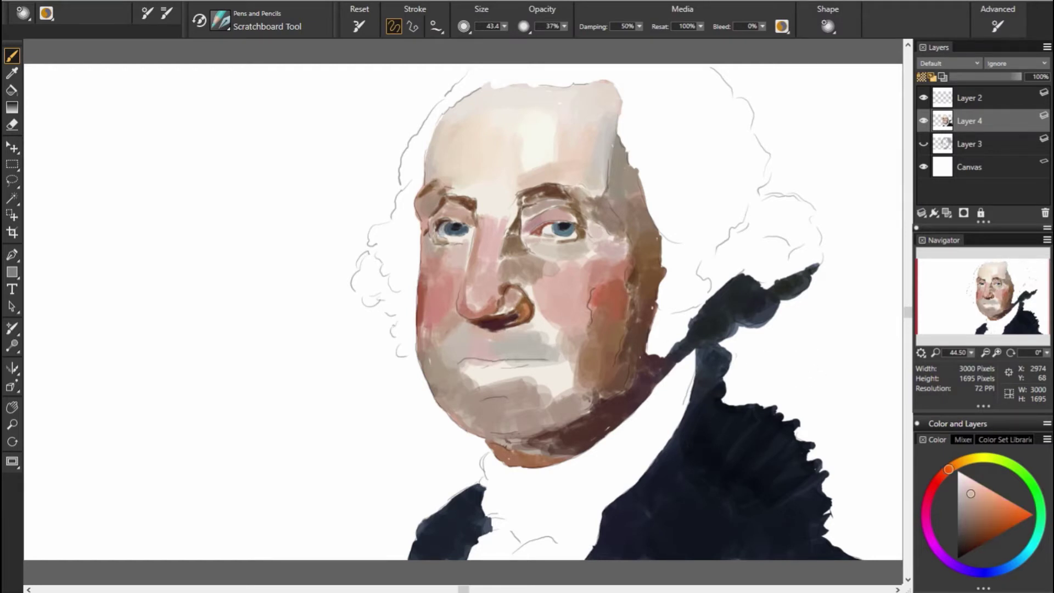
left_click(526, 299, "alt")
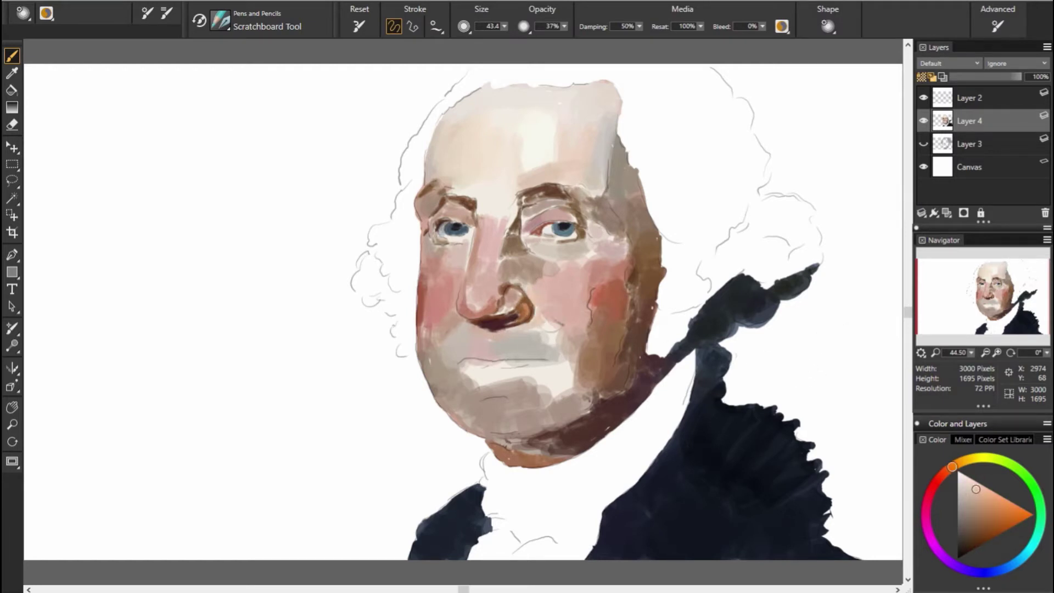
left_click(416, 352, "alt")
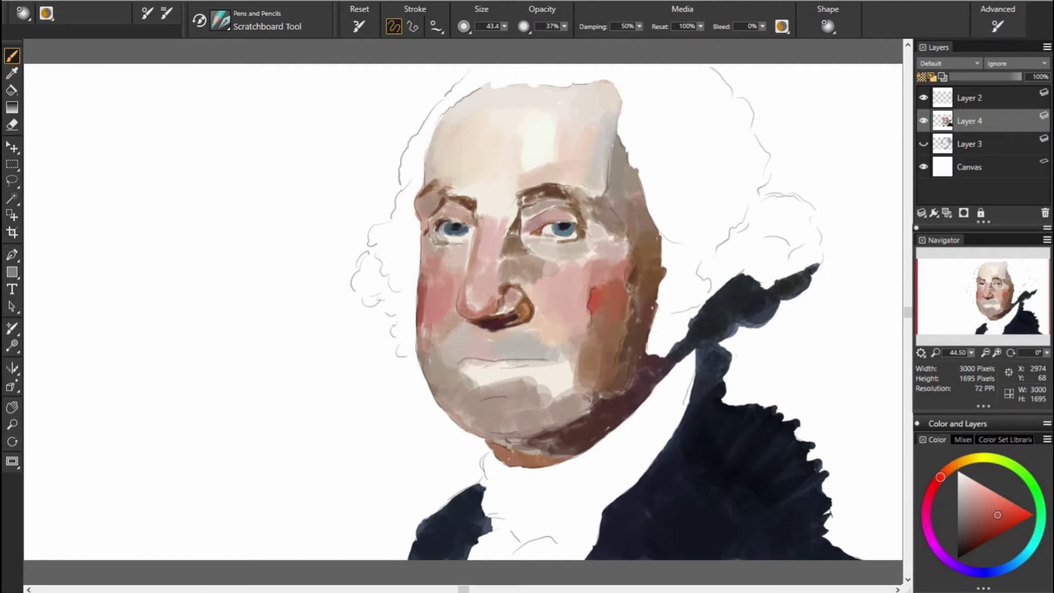
left_click(618, 337, "alt")
left_click(614, 367, "alt")
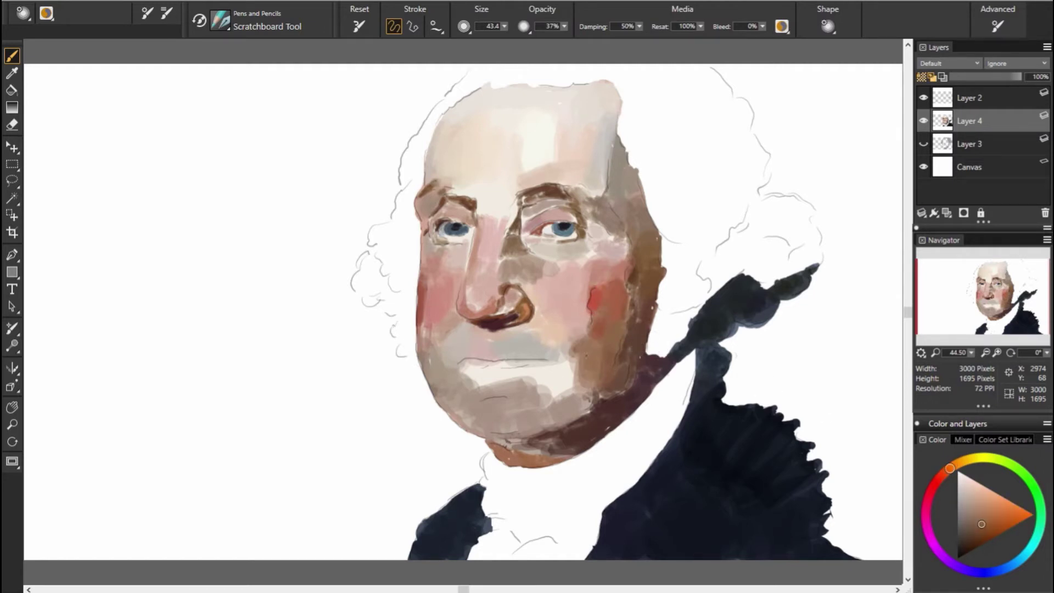
left_click(563, 361, "alt")
left_click(400, 388, "alt")
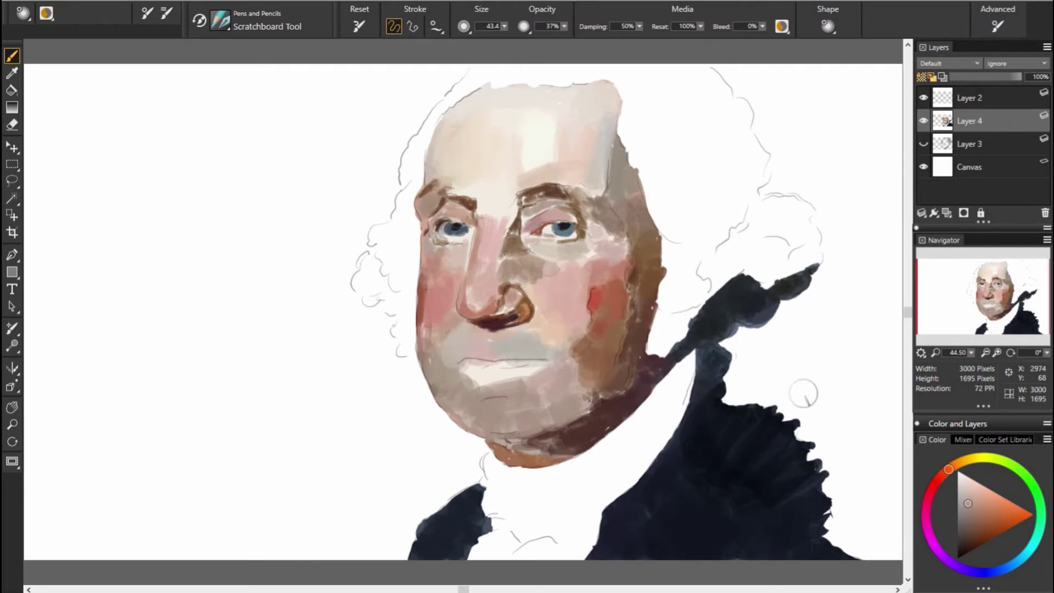
Step: Stroke near-black dark brown shadow along the right jawline
left_click(967, 539)
mouse_move(631, 335)
left_mouse_down()
mouse_move(623, 354)
mouse_move(640, 321)
left_mouse_up()
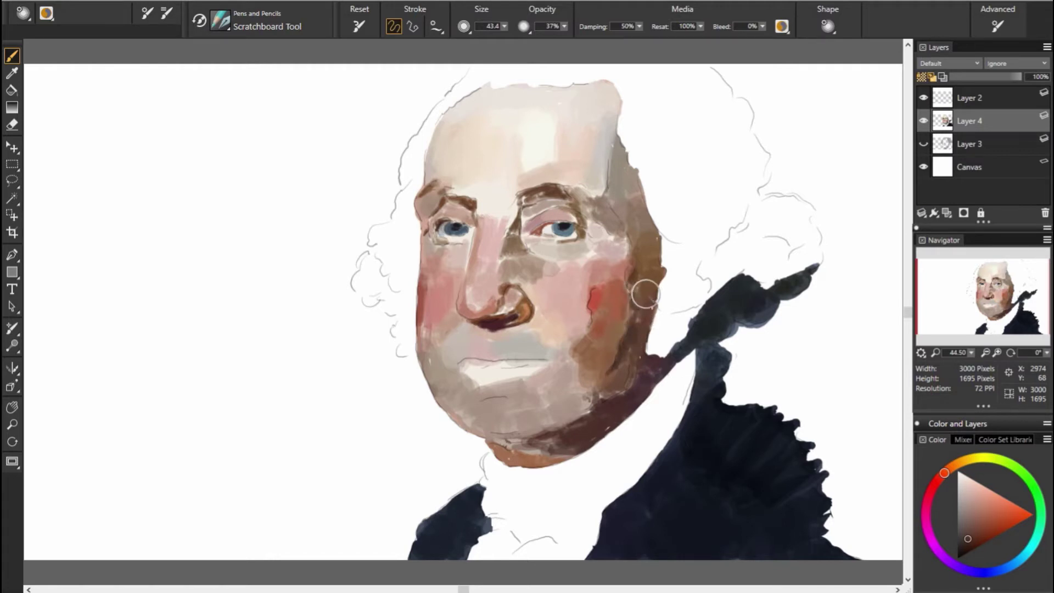
left_click(746, 333, "alt")
left_click(638, 298, "alt")
left_click_drag(641, 286, 649, 326)
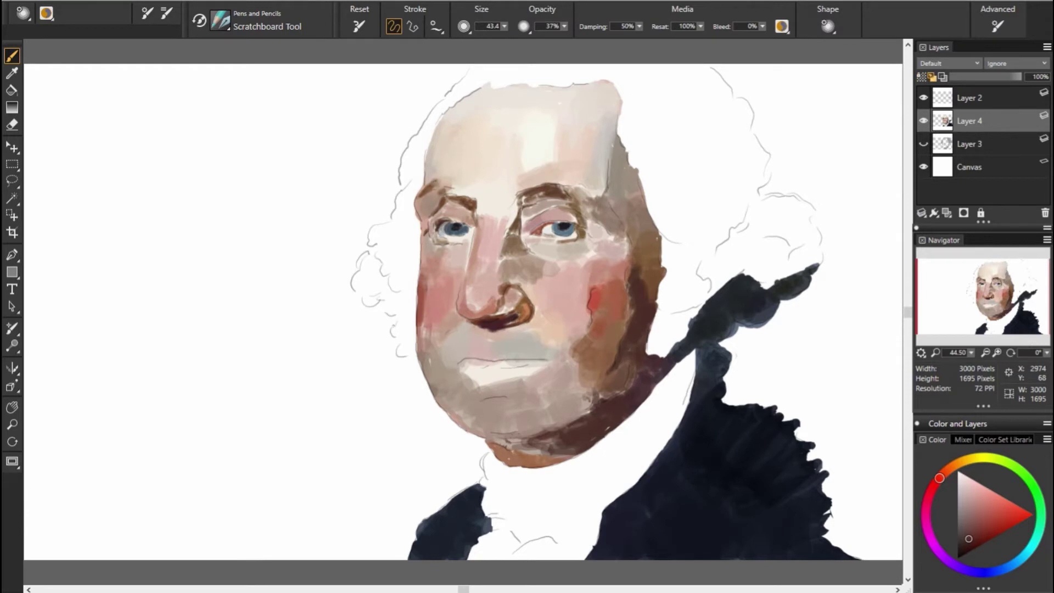
Step: Sample orange-brown and brown tones from around the jaw
left_click(600, 388, "alt")
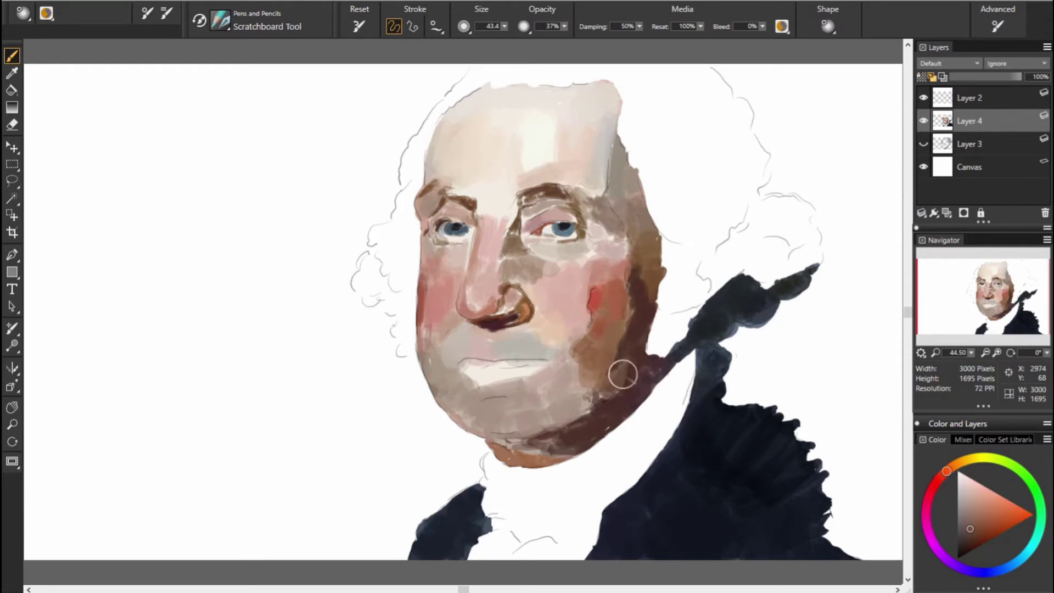
left_click(633, 364, "alt")
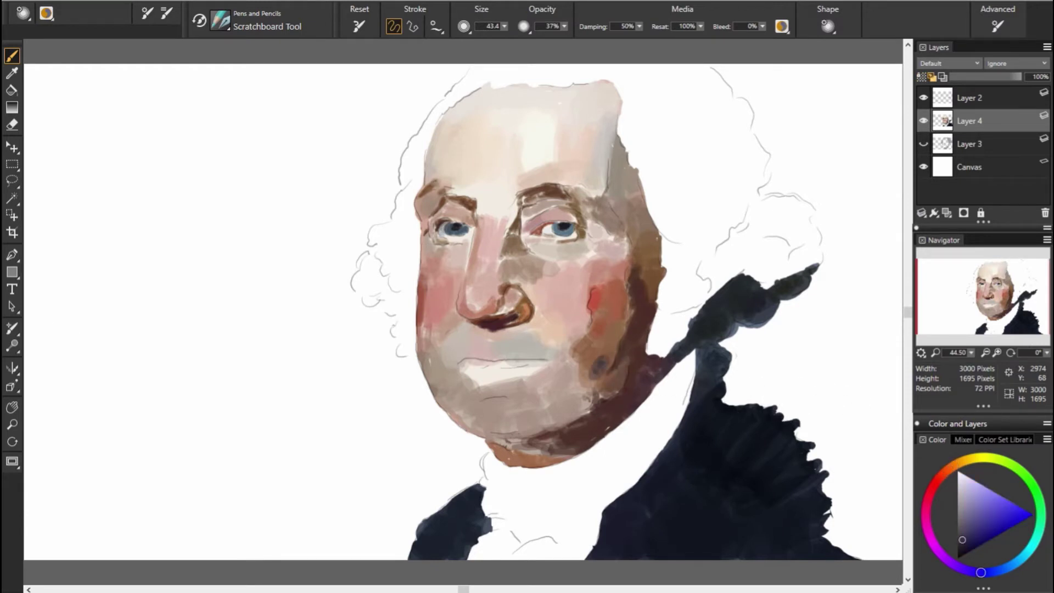
left_click(600, 361, "alt")
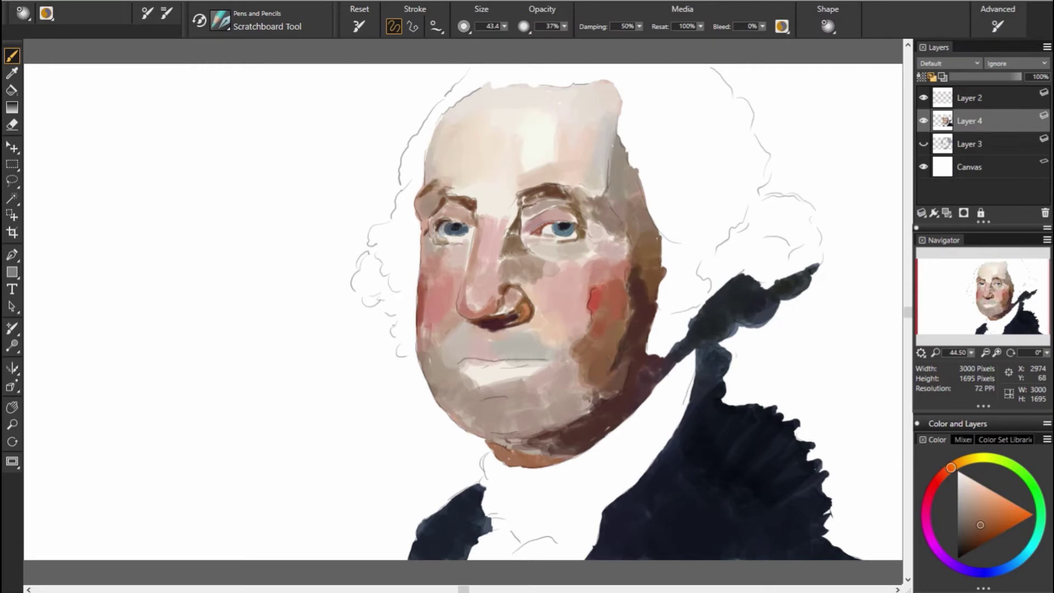
left_click(596, 385, "alt")
left_click(431, 354, "alt")
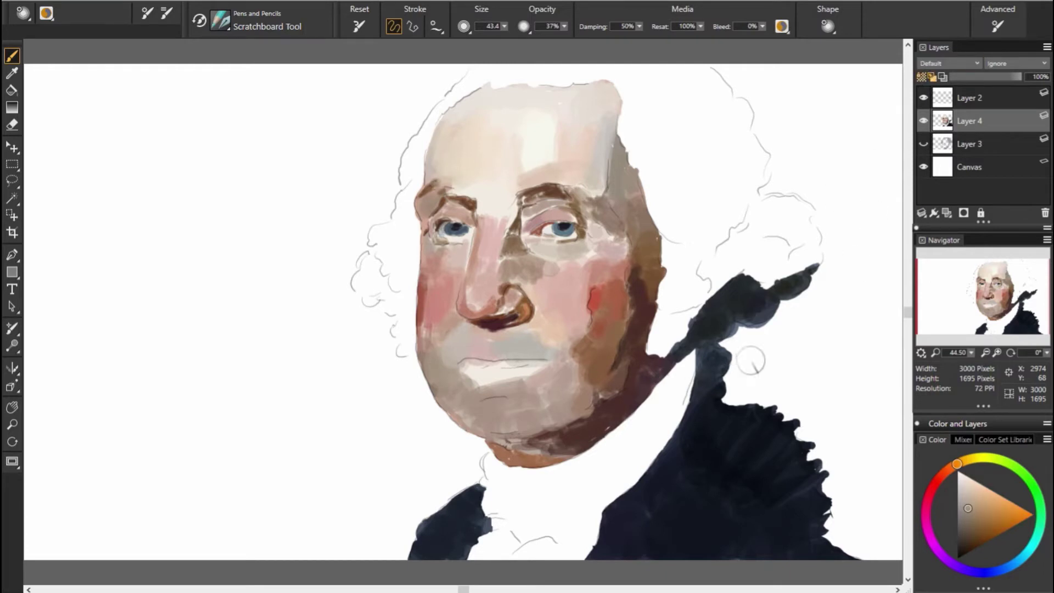
Step: Paint dark reddish-brown shadow strokes along the underside and bottom edge of the chin
left_click(528, 437, "alt")
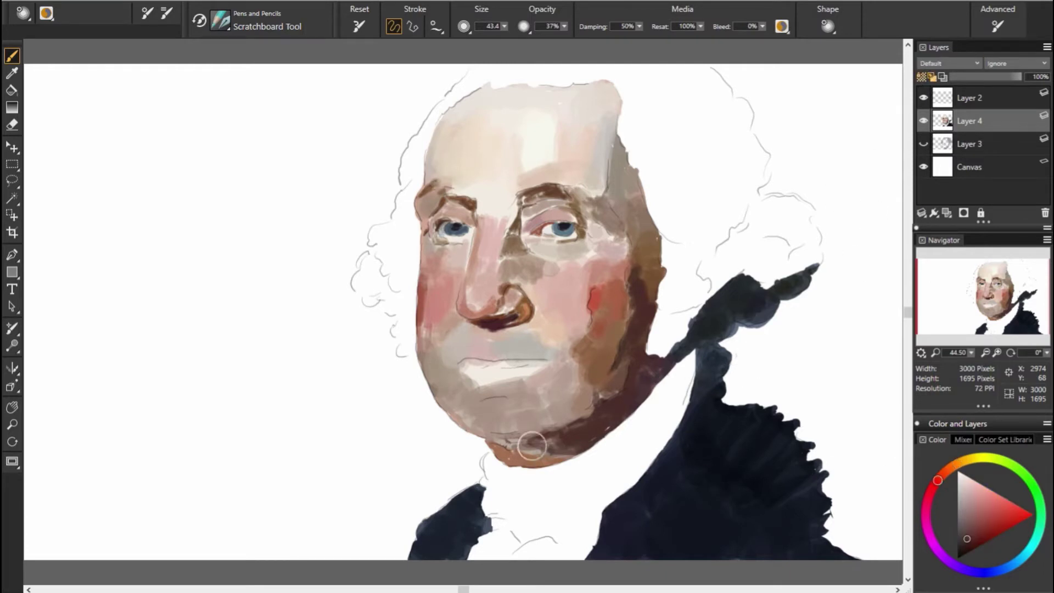
left_click_drag(514, 437, 530, 440)
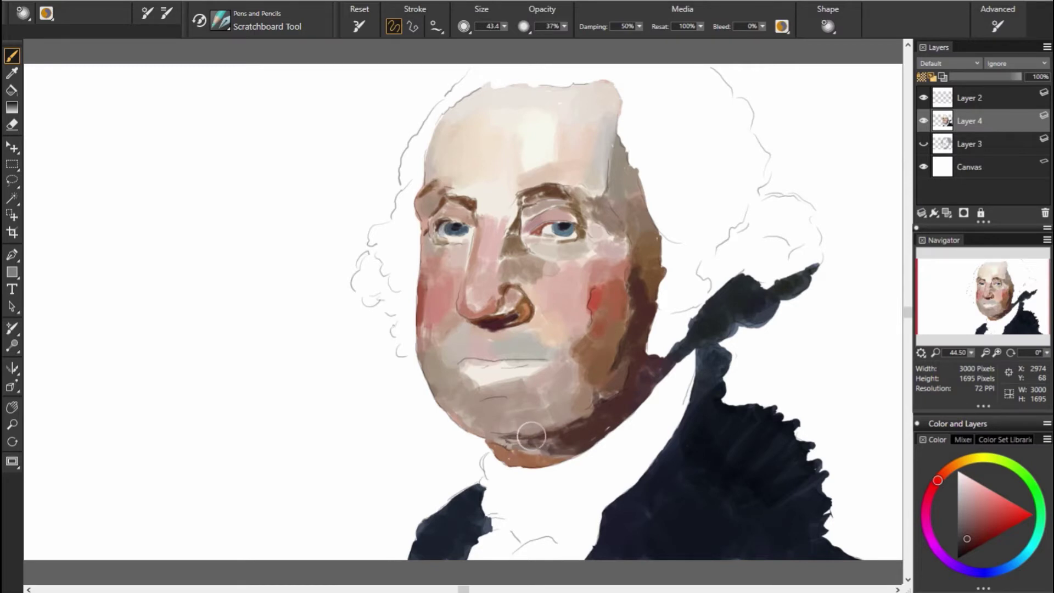
left_click(544, 436, "alt")
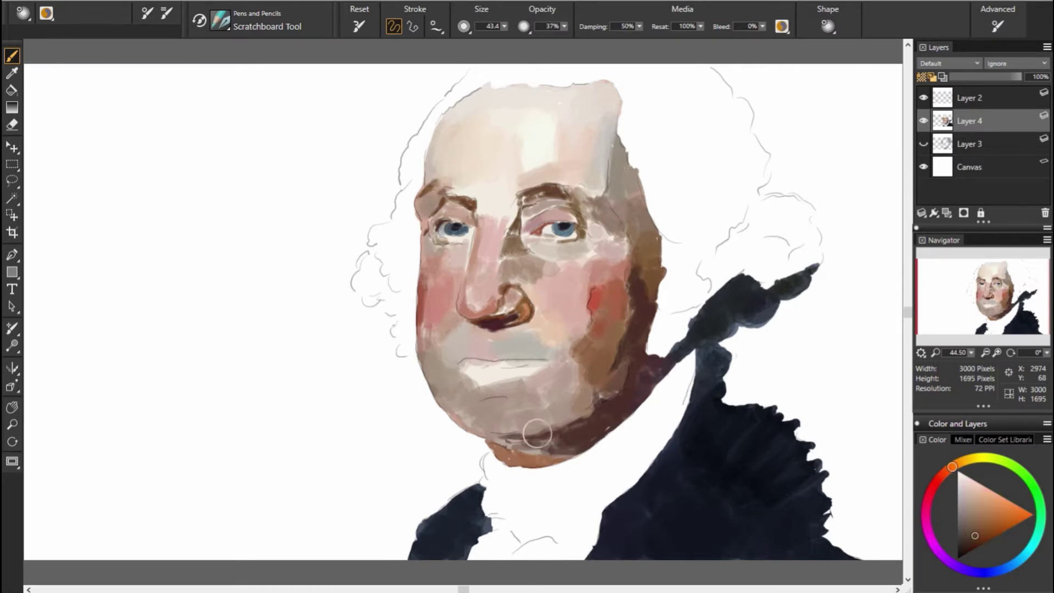
left_click(736, 446, "alt")
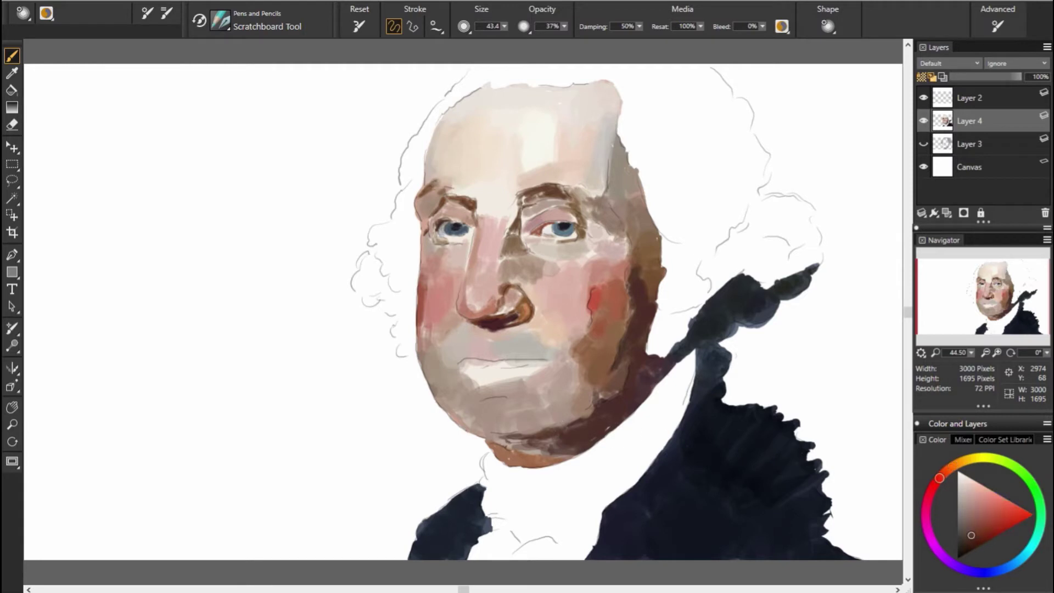
left_click(543, 454, "alt")
left_click_drag(524, 453, 568, 461)
left_click(546, 458, "alt")
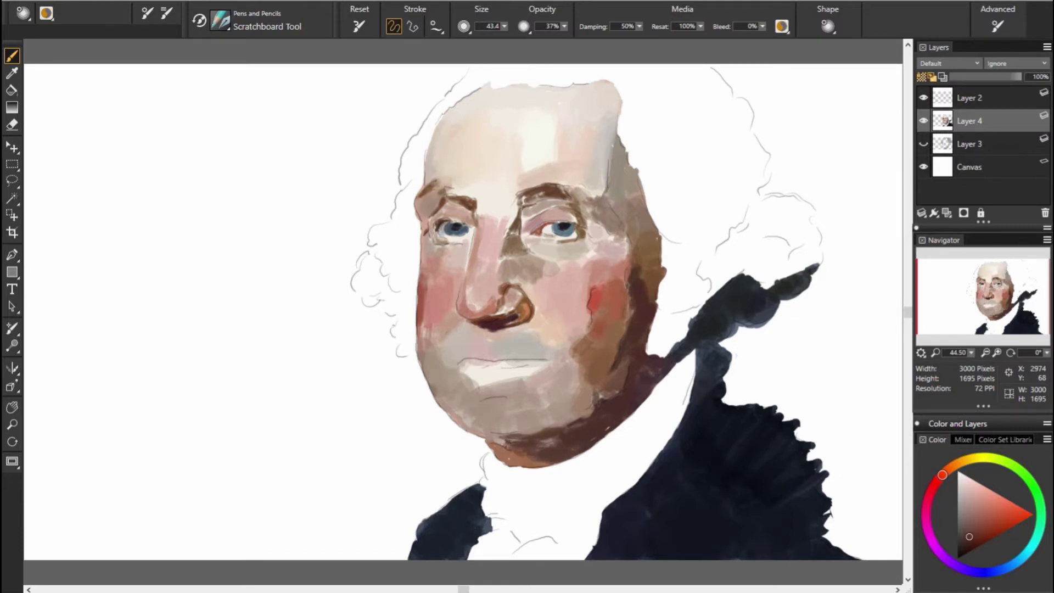
Step: Add a short dark stroke on the upper lip and blend the area below it
left_click(497, 442, "alt")
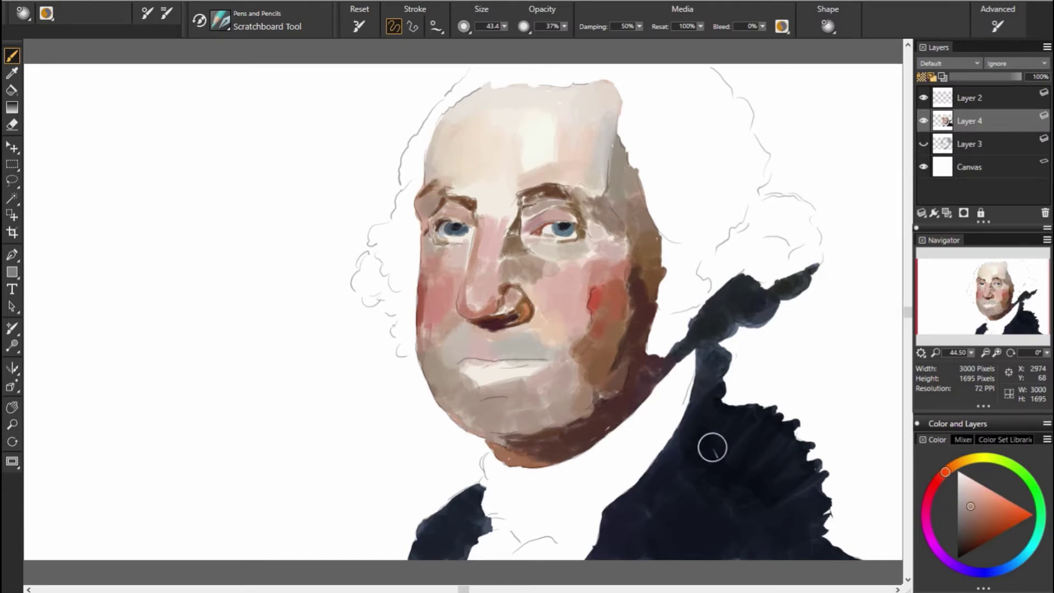
left_click_drag(477, 363, 479, 375)
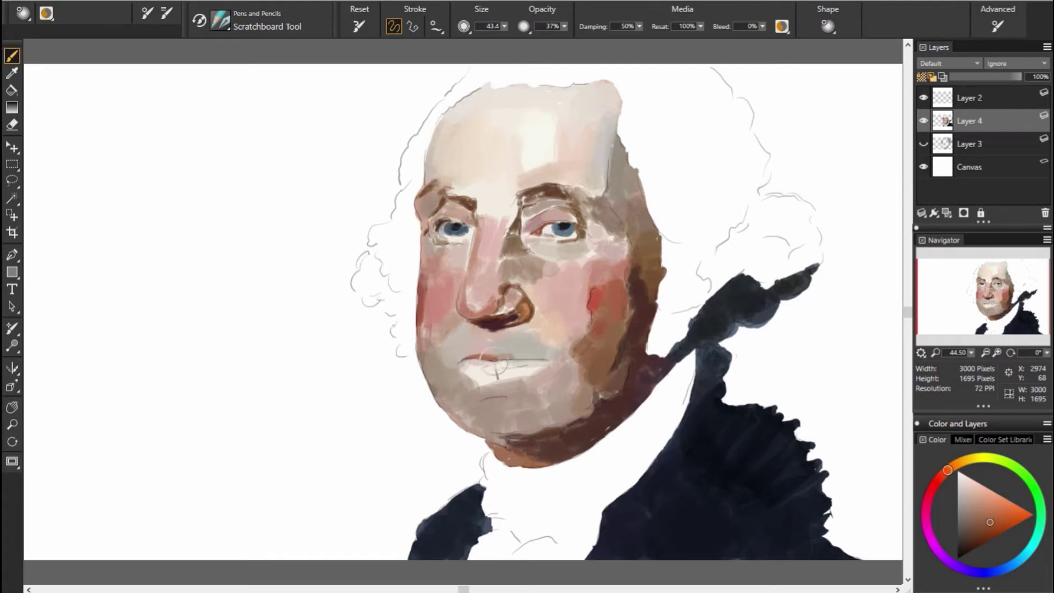
left_click(671, 383, "alt")
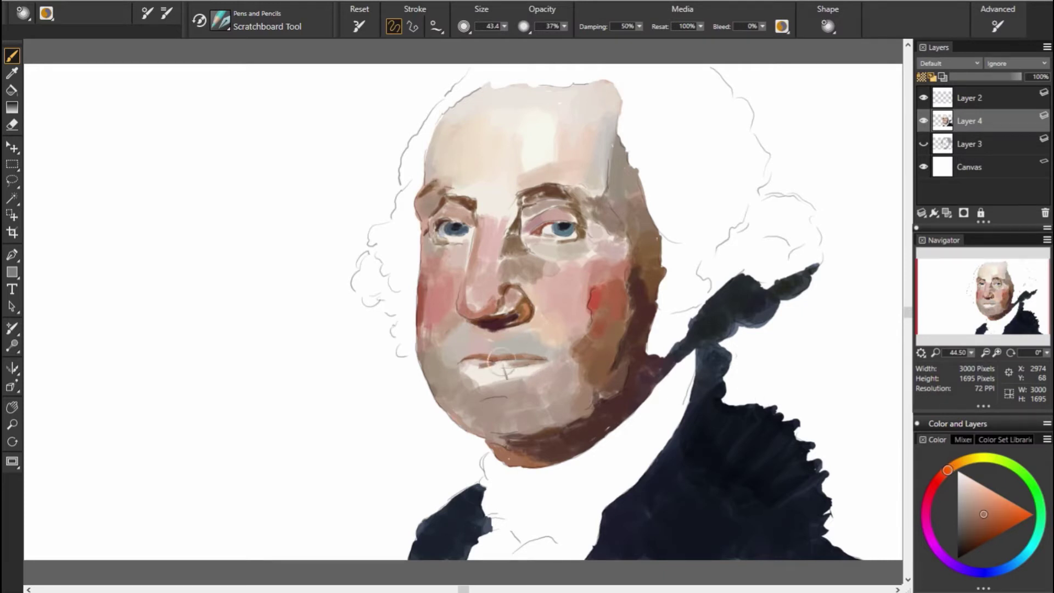
left_click(457, 362, "alt")
mouse_move(474, 368)
left_mouse_down()
mouse_move(456, 365)
mouse_move(450, 379)
left_mouse_up()
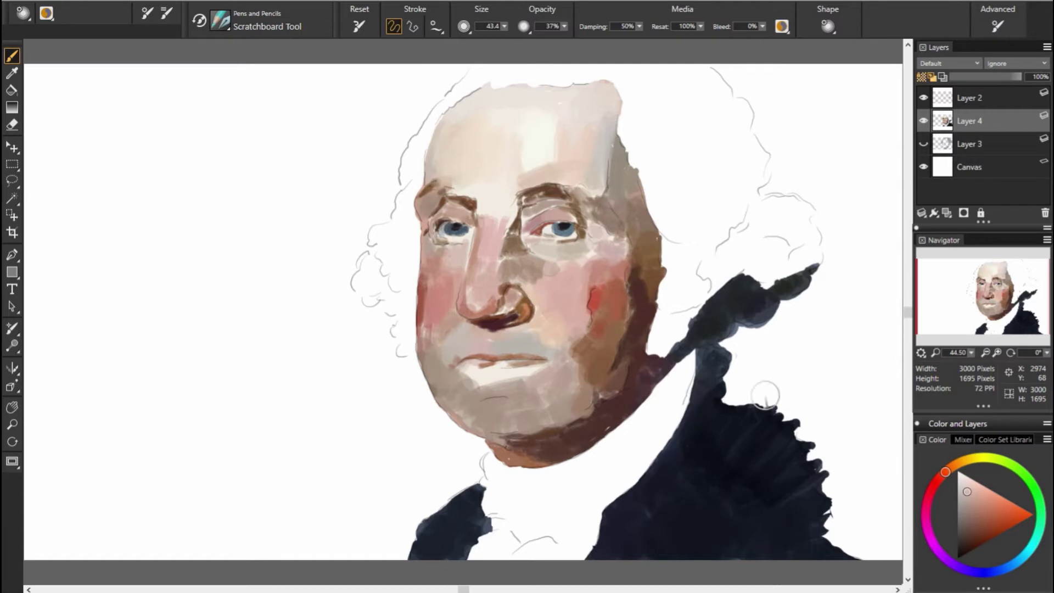
Step: Sample orange, red-orange and yellowish skin tones near the lips, ending on a darker shade
left_click(611, 386, "alt")
left_click(337, 348, "alt")
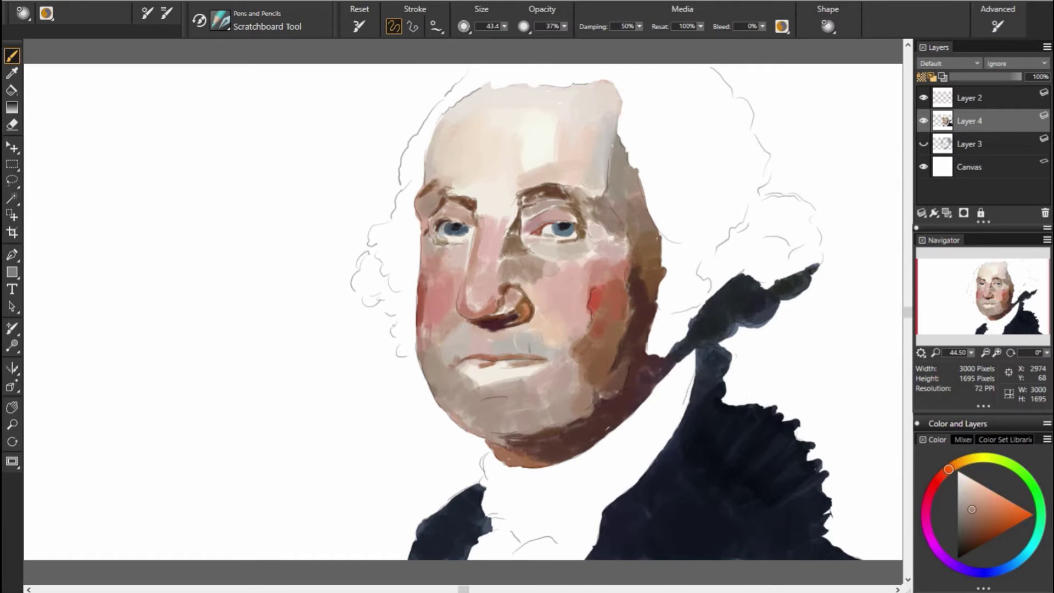
left_click(483, 367, "alt")
left_click(486, 367, "alt")
left_click(499, 376, "alt")
left_click(557, 375, "alt")
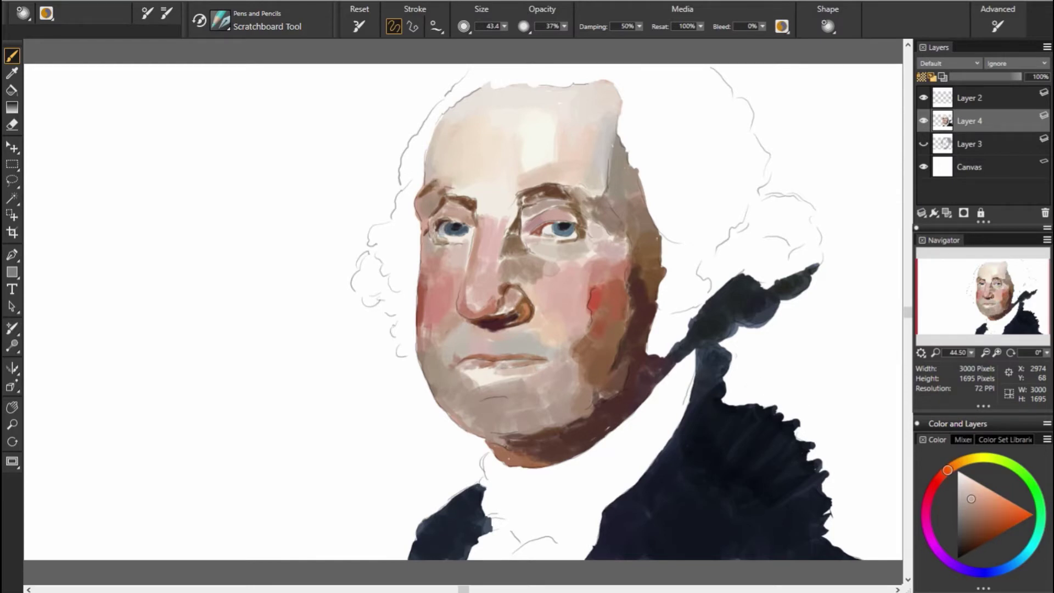
Step: Adjust the brush through lighter and darker warm skin tones, ending on a darker warm tone
left_click(398, 381, "alt")
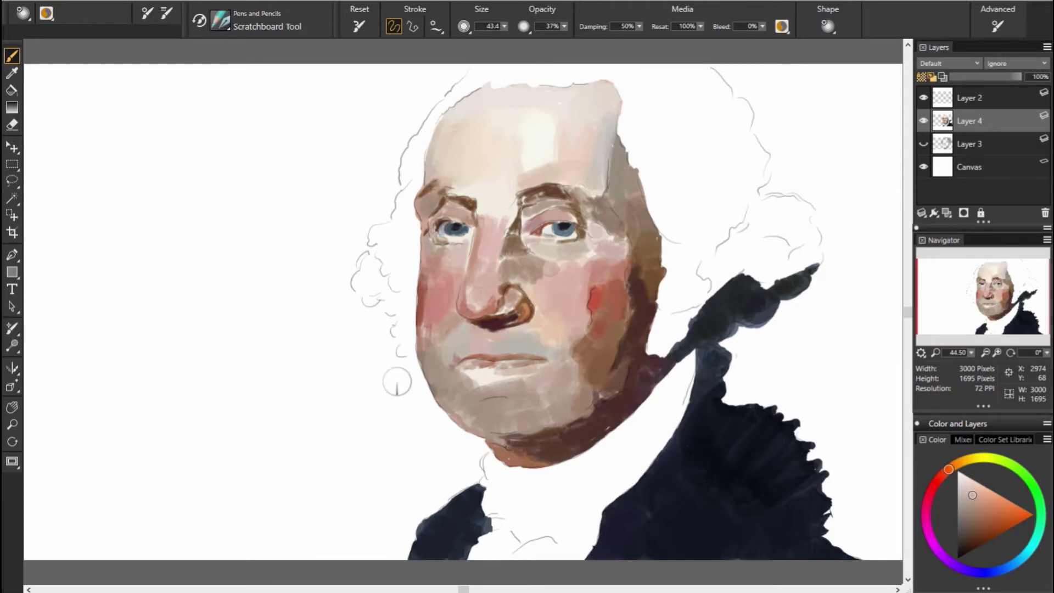
left_click(366, 391, "alt")
left_click(493, 385, "alt")
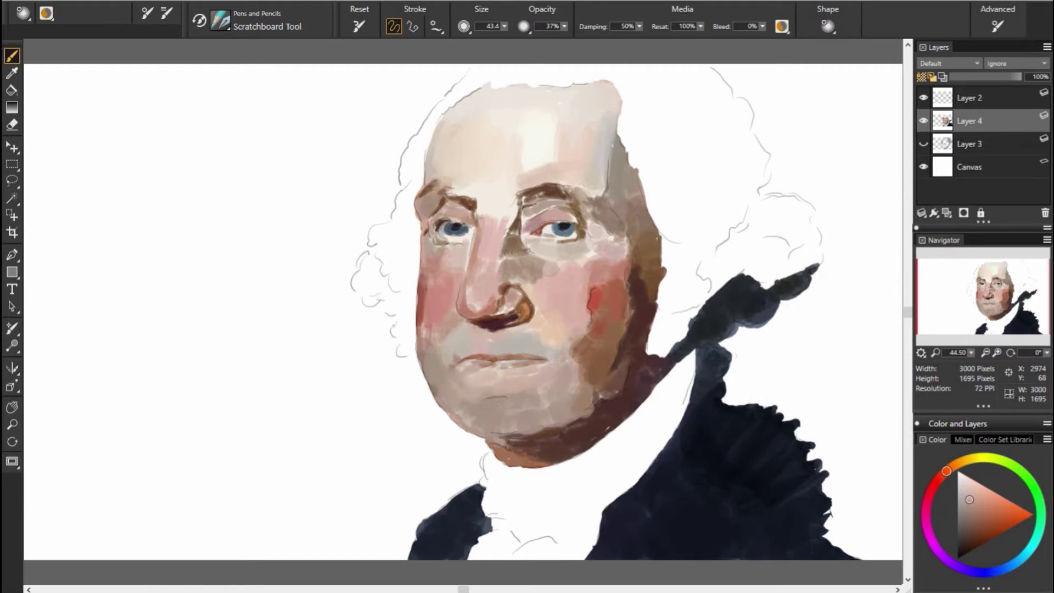
left_click(491, 407, "alt")
left_click(501, 394, "alt")
left_click(490, 397, "alt")
left_click(500, 412, "alt")
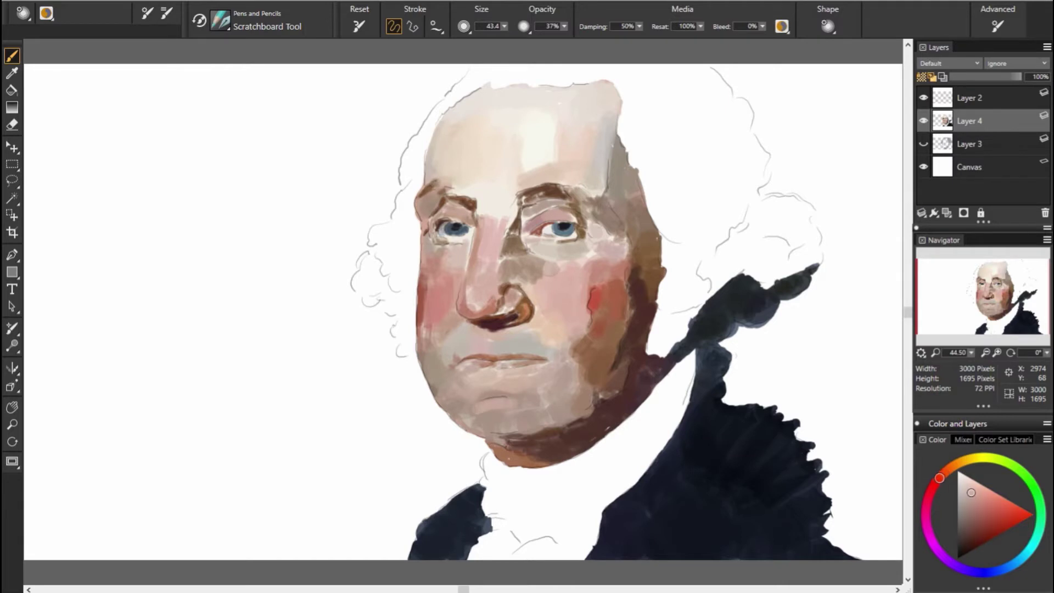
left_click(498, 425, "alt")
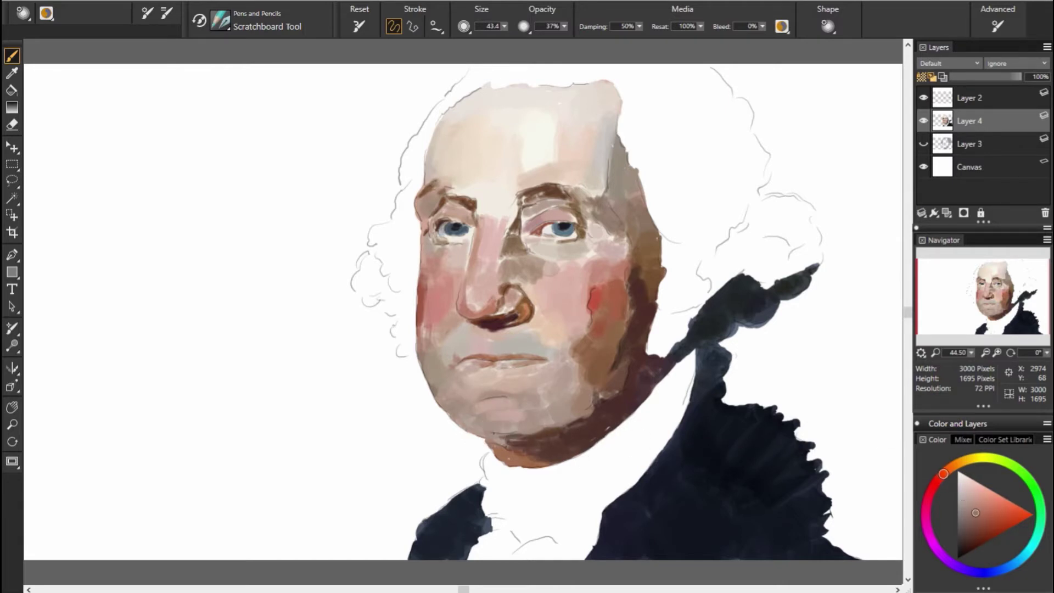
Step: Sample darker jaw shades and brush a dark brown shadow under the chin
left_click(627, 423, "alt")
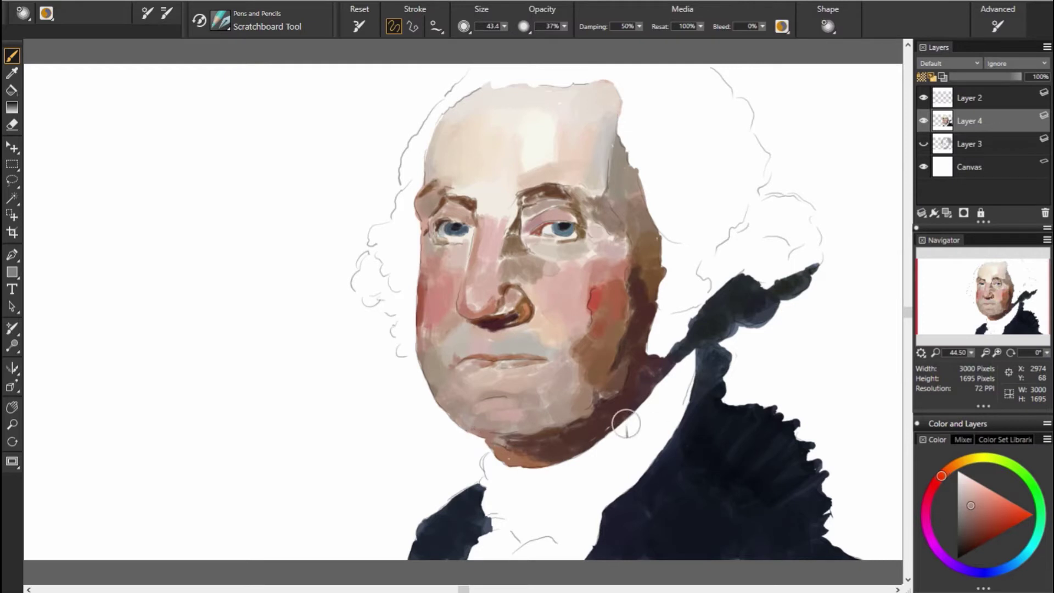
left_click(571, 423, "alt")
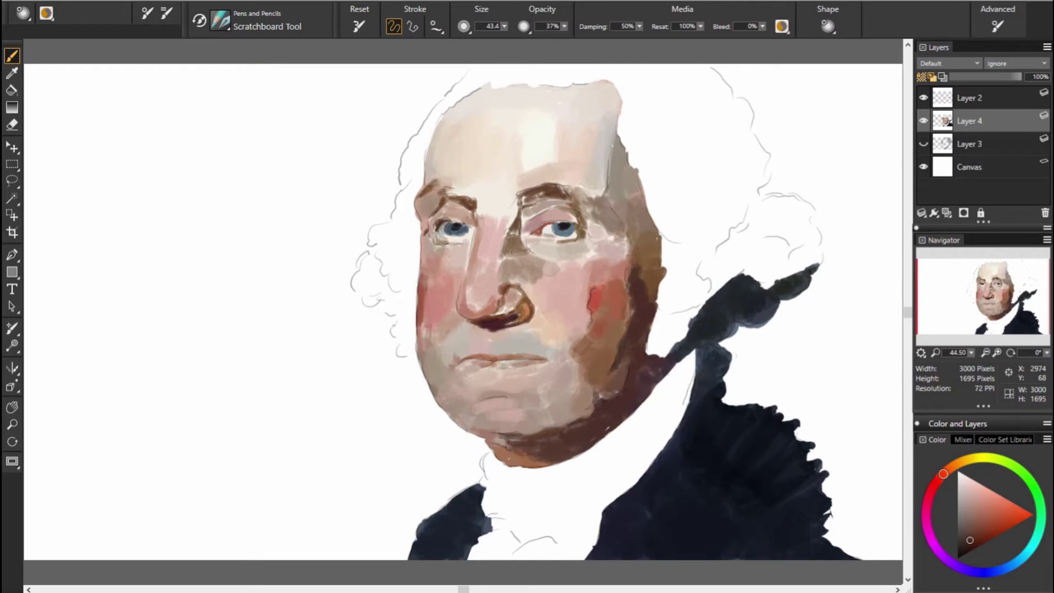
left_click_drag(523, 432, 534, 430)
left_click(536, 435, "alt")
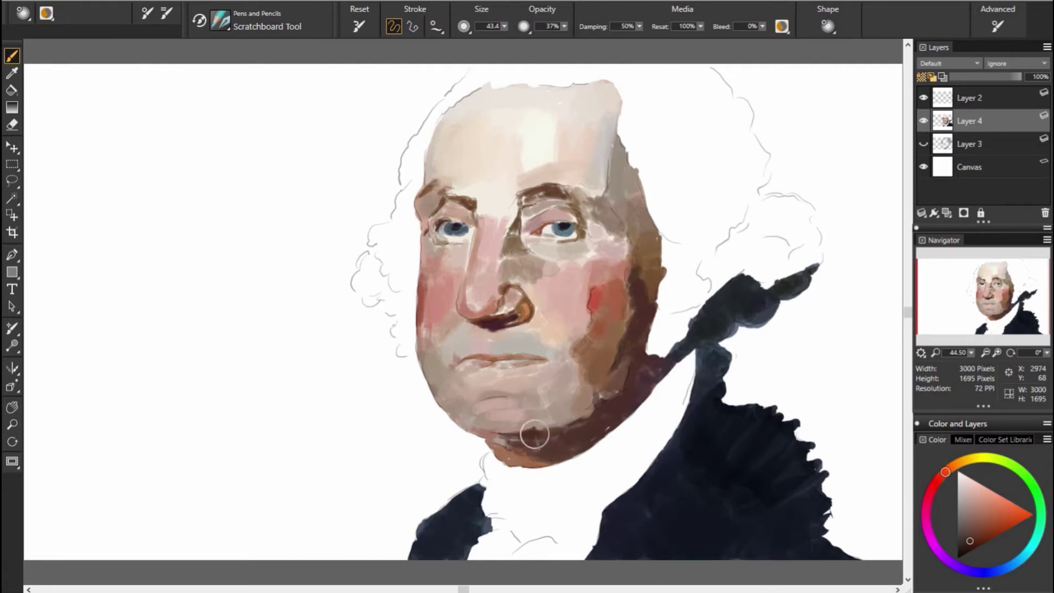
left_click(519, 435, "alt")
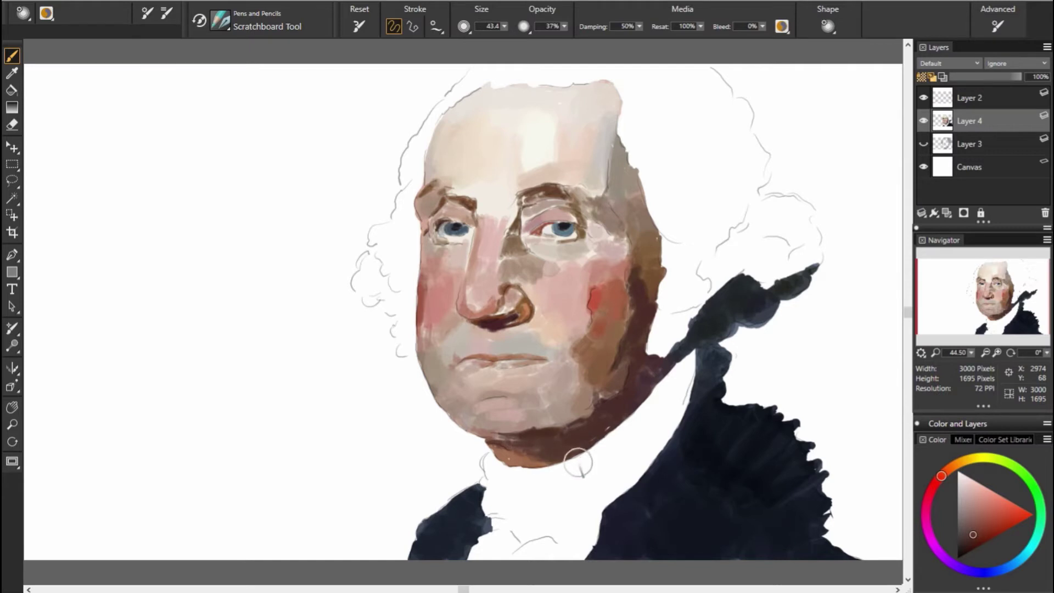
Step: Sample lighter chin tones, a jaw red-brown, and peach and orange face tones
left_click(578, 445, "alt")
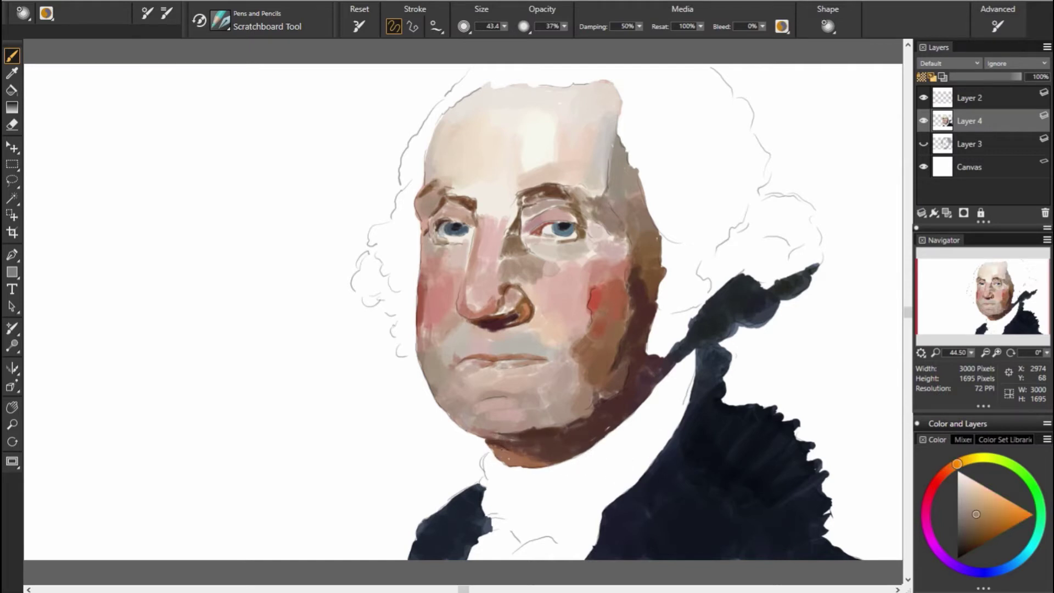
left_click(541, 448, "alt")
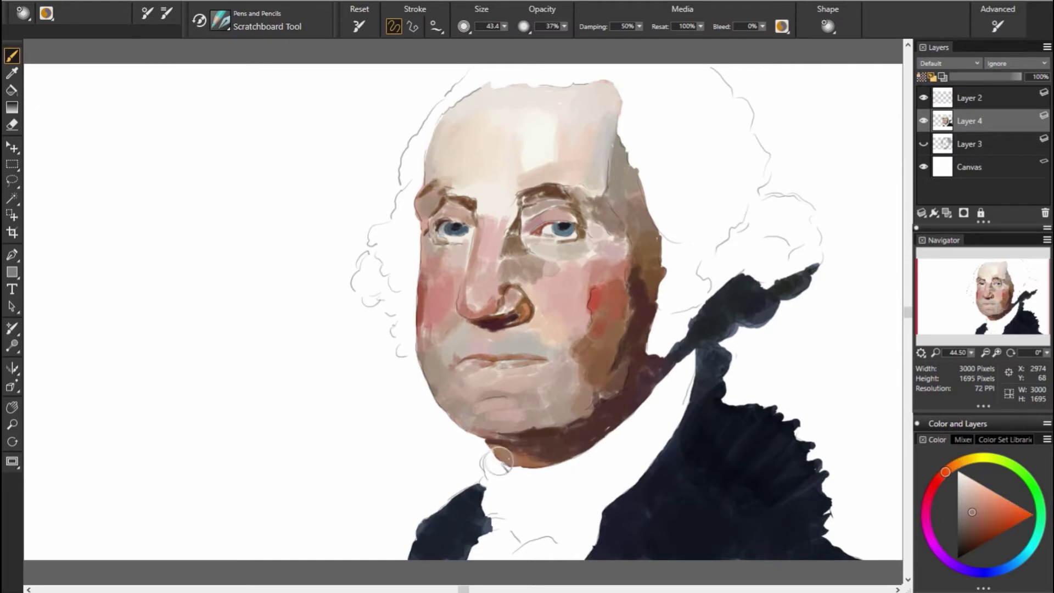
left_click(603, 434, "alt")
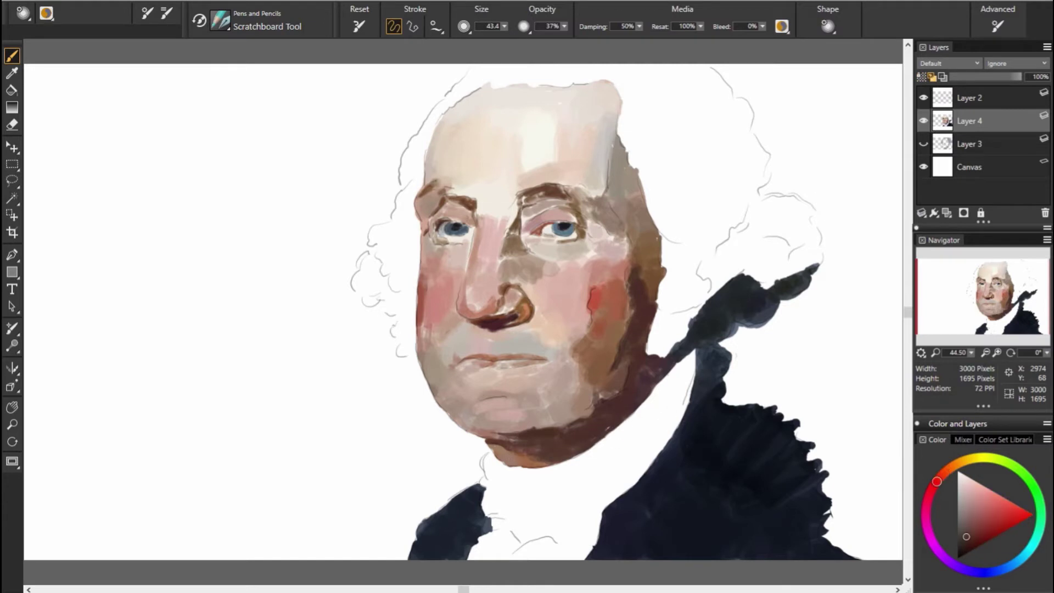
left_click(468, 228, "alt")
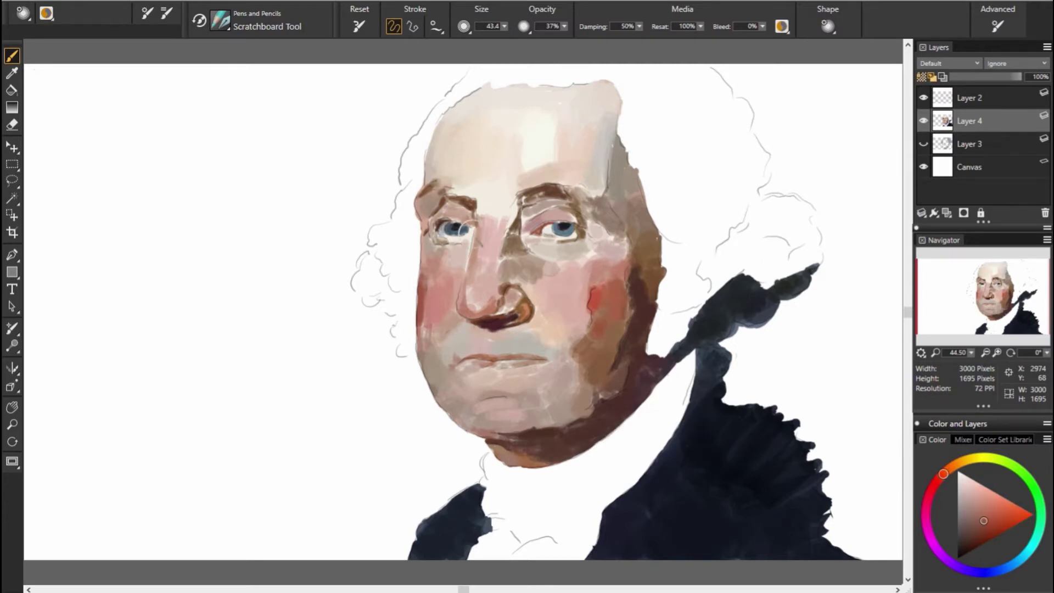
left_click(636, 275, "alt")
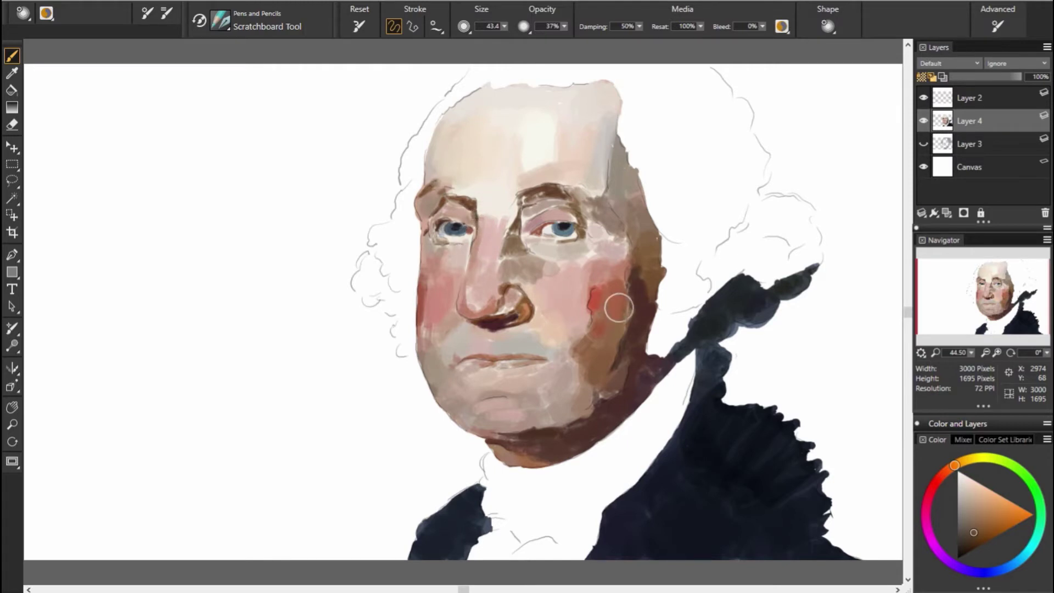
Step: Sample skin tones from the cheek and around the nose
left_click(622, 341, "alt")
left_click(460, 289, "alt")
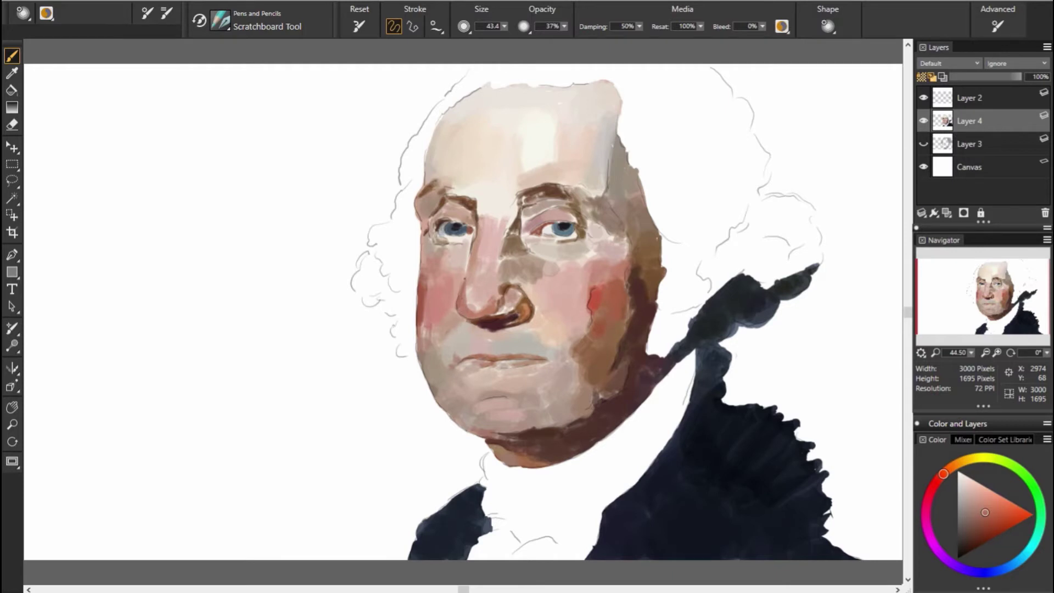
left_click(510, 316, "alt")
left_click(492, 297, "alt")
left_click(481, 307, "alt")
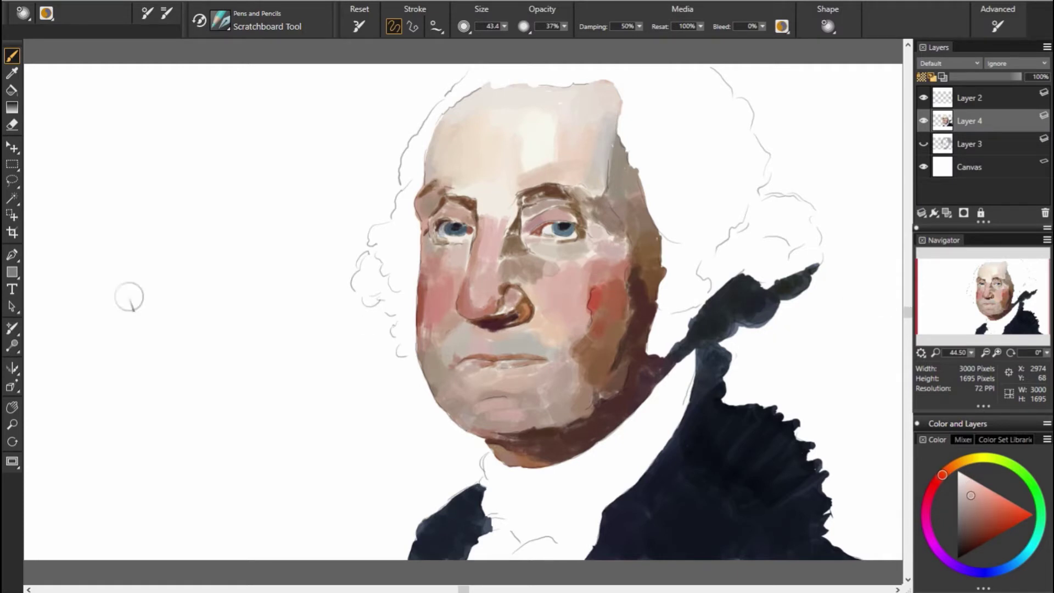
left_click(468, 280, "alt")
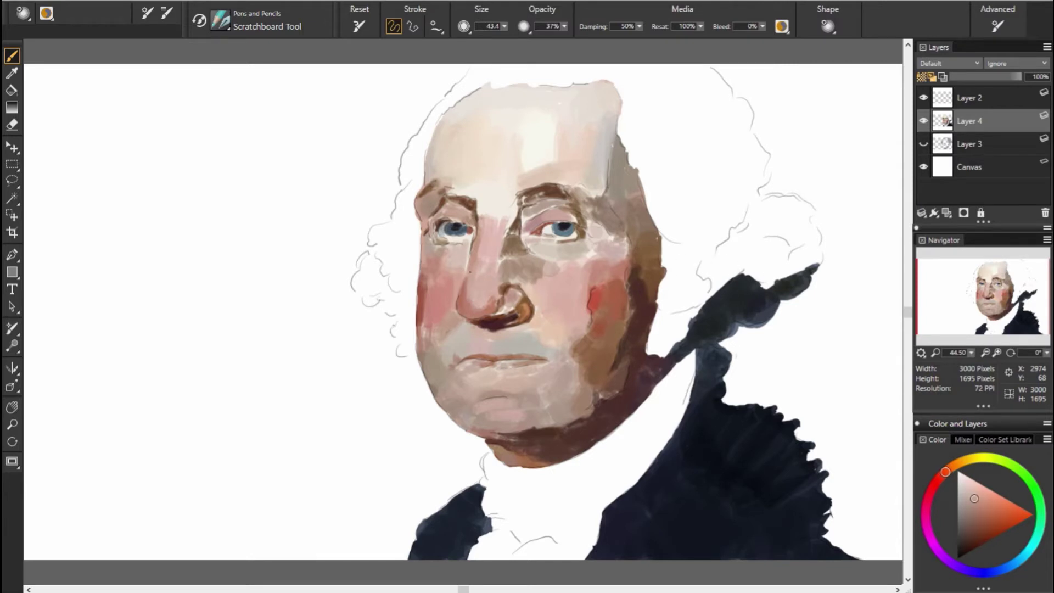
left_click(450, 275, "alt")
left_click(640, 264, "alt")
Step: Pick up the dark coat colour and darken the shadow below the left eye
left_click(447, 242, "alt")
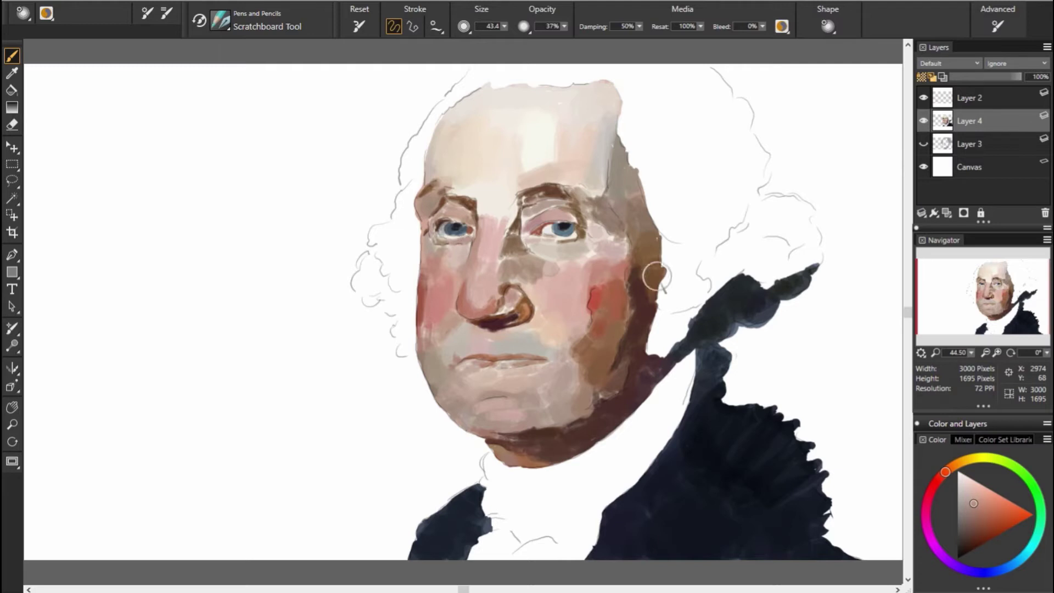
left_click(439, 244, "alt")
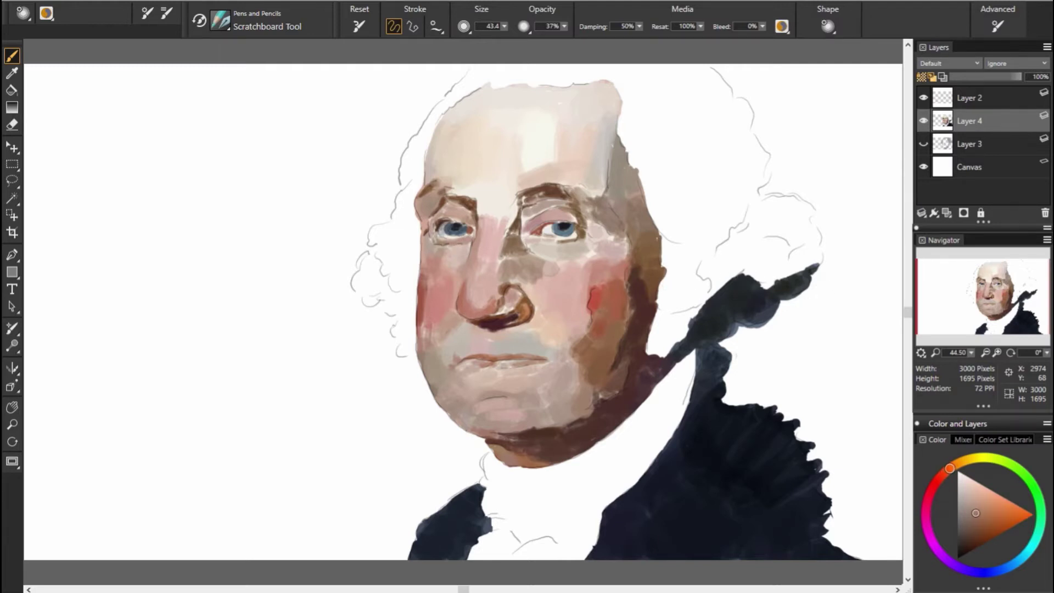
left_click(726, 284, "alt")
left_click(737, 301, "alt")
mouse_move(447, 219)
left_mouse_down()
mouse_move(439, 236)
mouse_move(459, 229)
left_mouse_up()
Step: Refine the left eye's lower lid and inner corner with a reddish stroke
left_click(514, 251, "alt")
left_click_drag(434, 250, 455, 228)
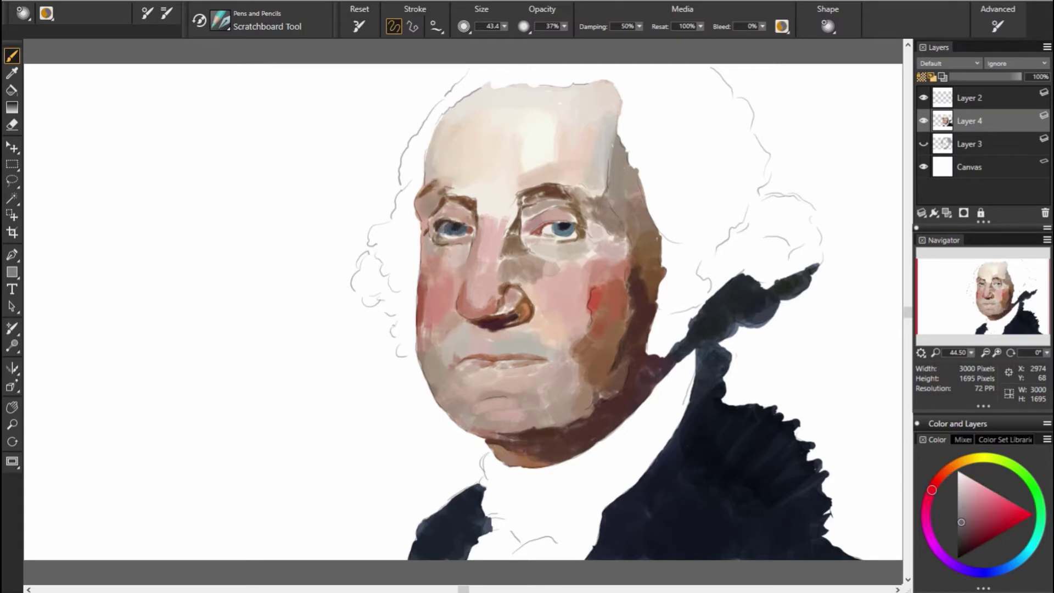
left_click(787, 233, "alt")
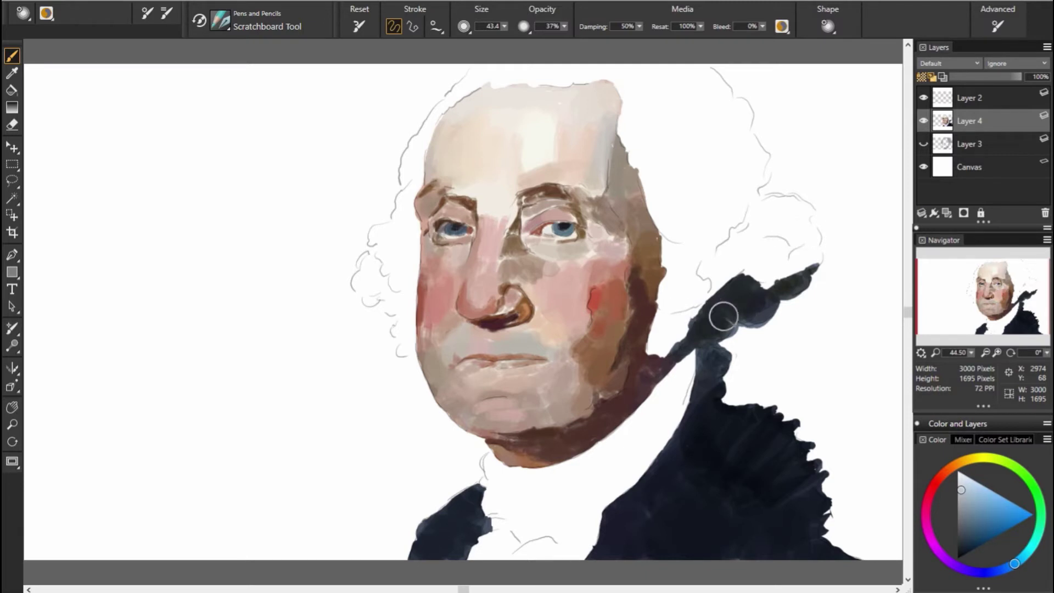
left_click(567, 231, "alt")
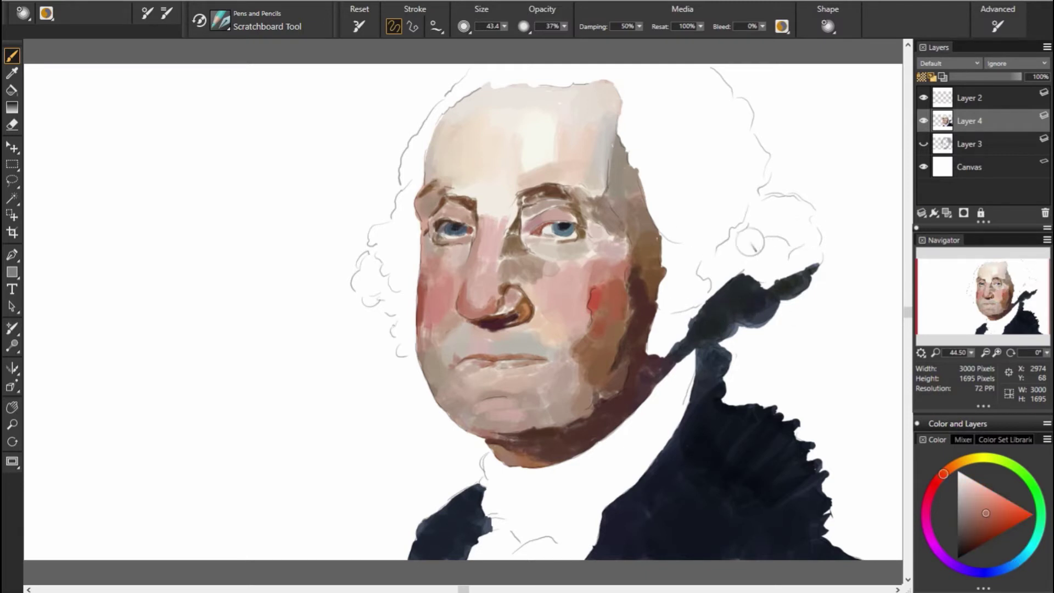
Step: Darken the left eye's inner corner by the nose bridge with a deep brown
left_click(535, 196, "alt")
left_click(523, 198, "alt")
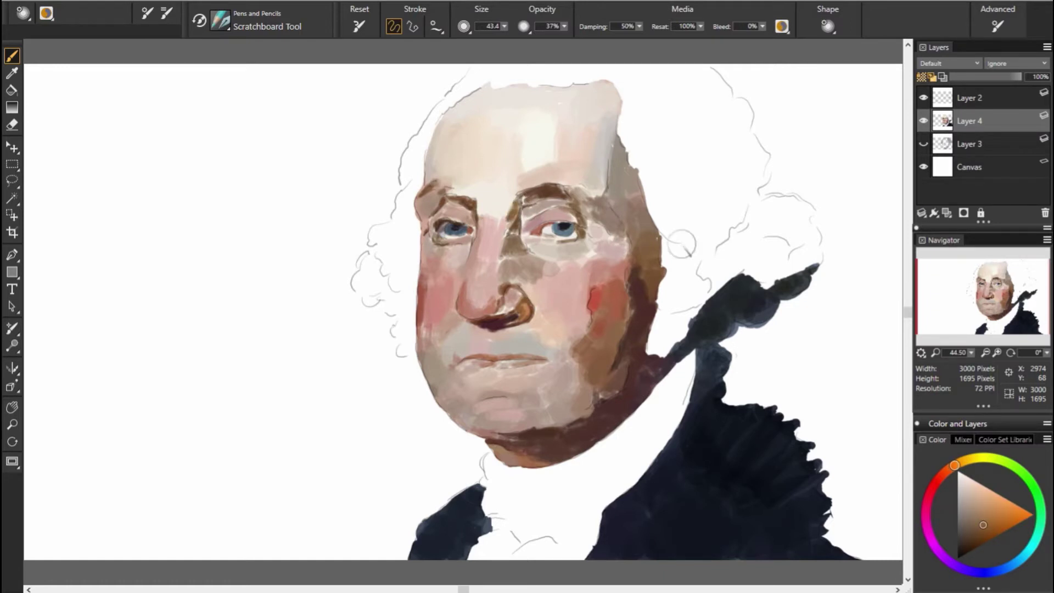
left_click(575, 247, "alt")
left_click(410, 258, "alt")
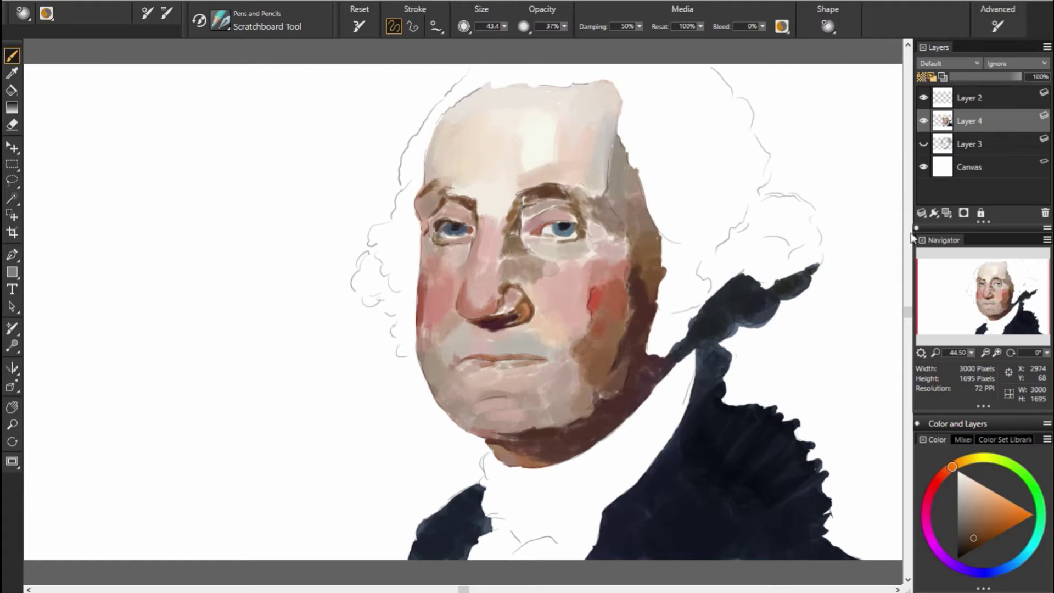
left_click_drag(514, 227, 515, 237)
Step: Fill the inner brow with brown and darken the right eye's outer corner
left_click(514, 228, "alt")
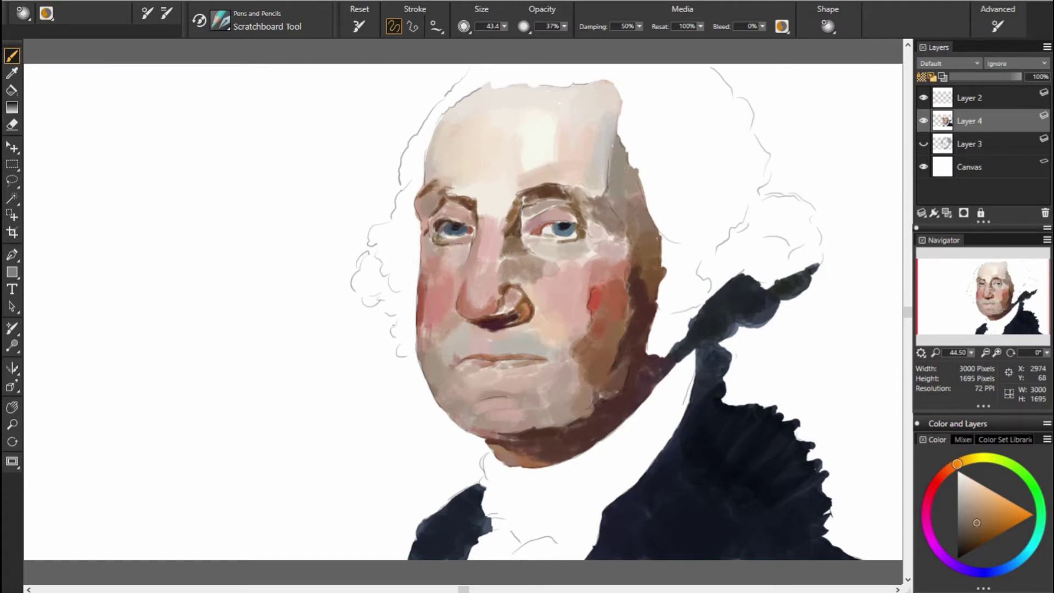
left_click(514, 220, "alt")
left_click_drag(516, 213, 550, 214)
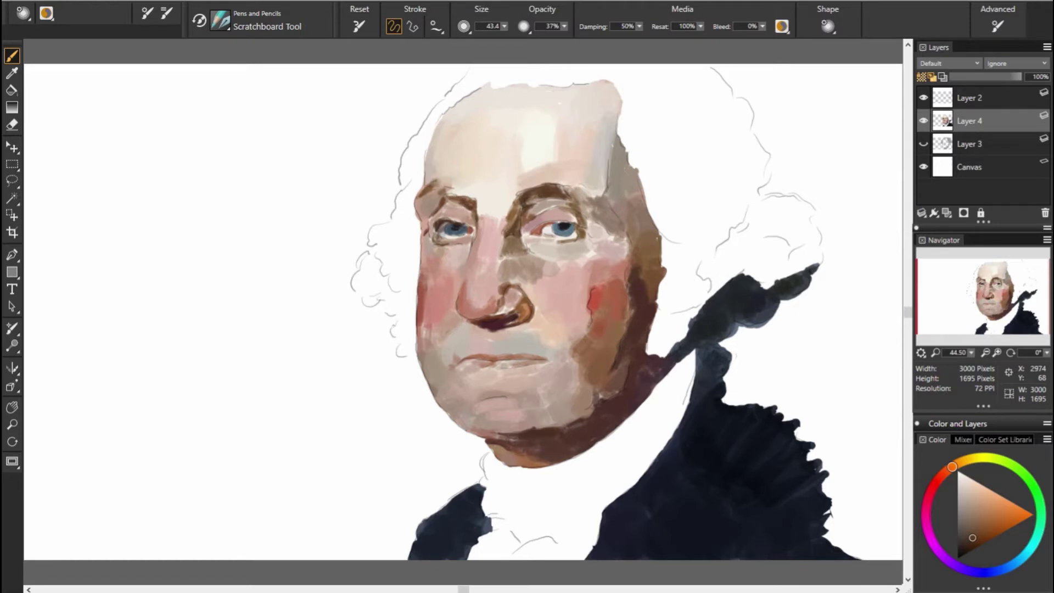
left_click(590, 230, "alt")
left_click_drag(574, 220, 583, 222)
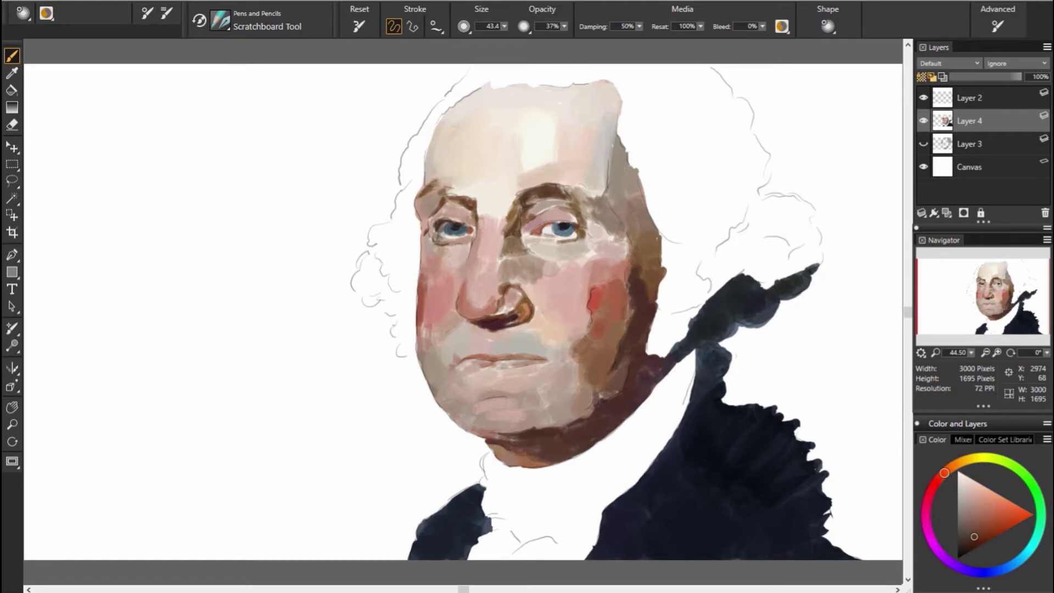
Step: Sample tones from the eyes, nose, lips and chin, ending on a lighter reddish tone
left_click(602, 221, "alt")
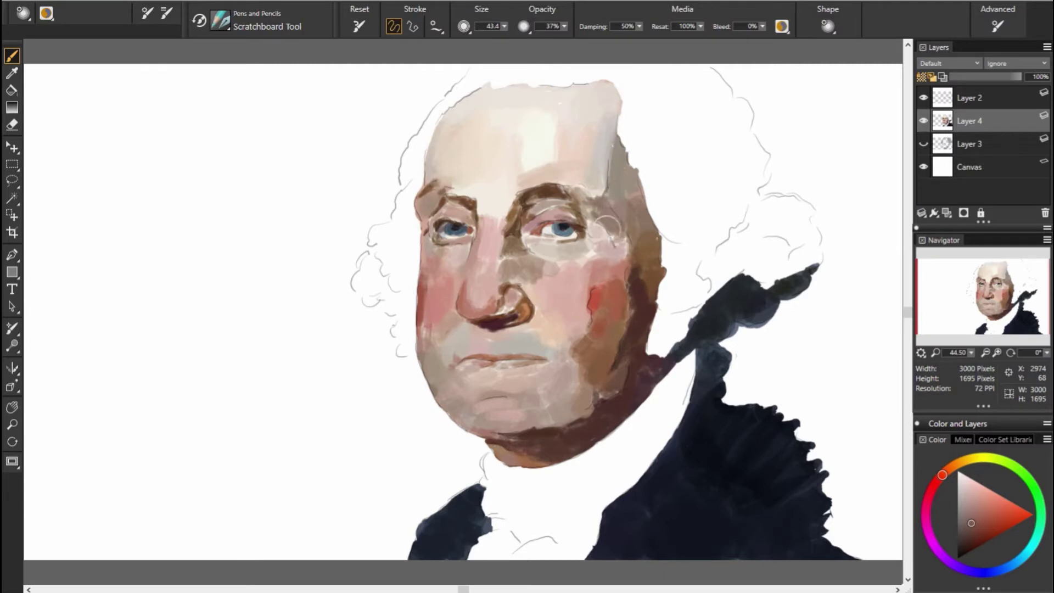
left_click(533, 225, "alt")
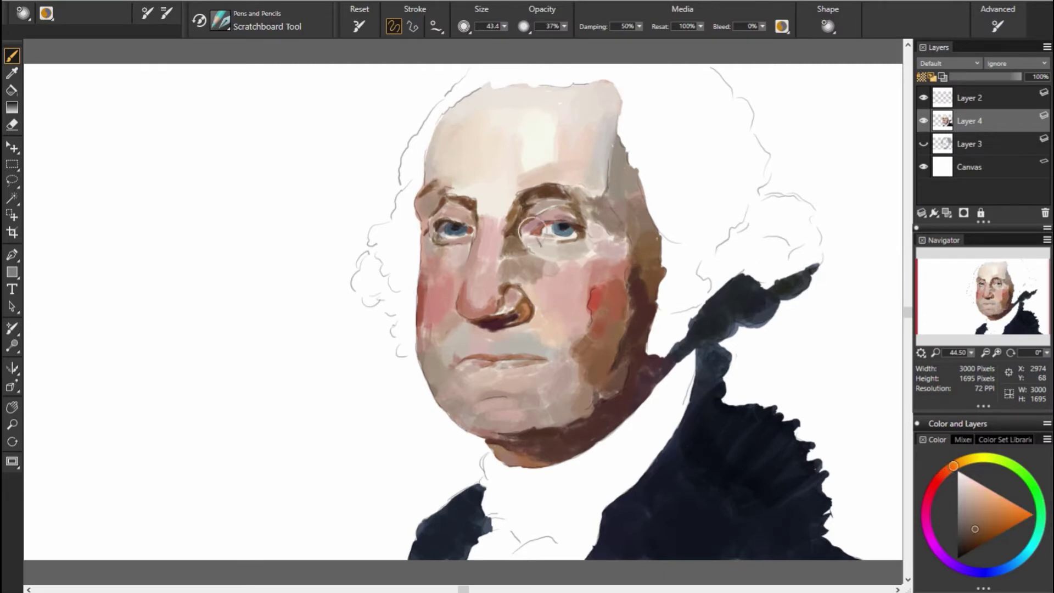
left_click(514, 283, "alt")
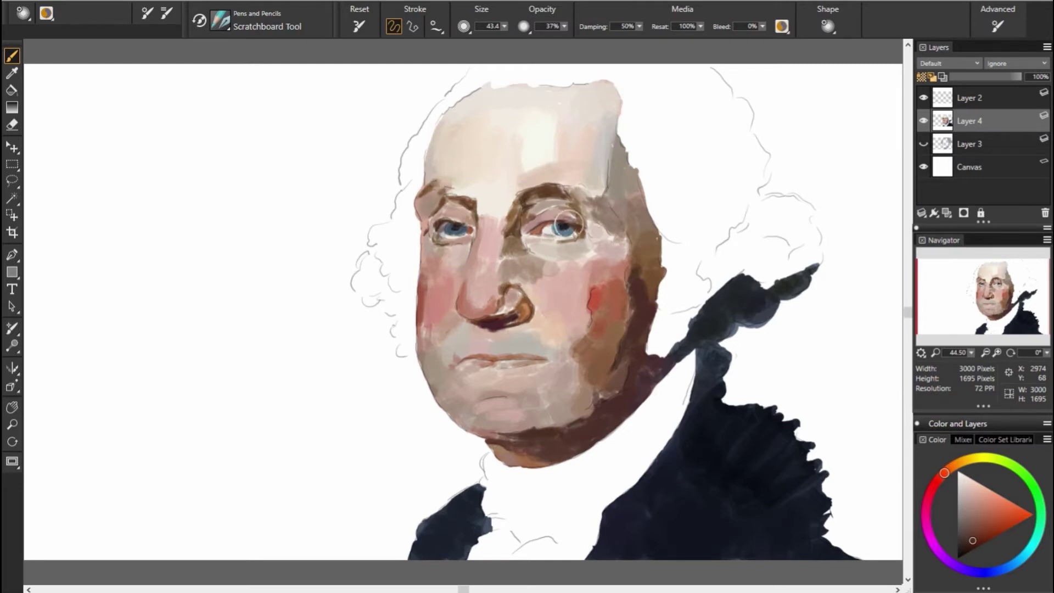
left_click(794, 305, "alt")
left_click(450, 227, "alt")
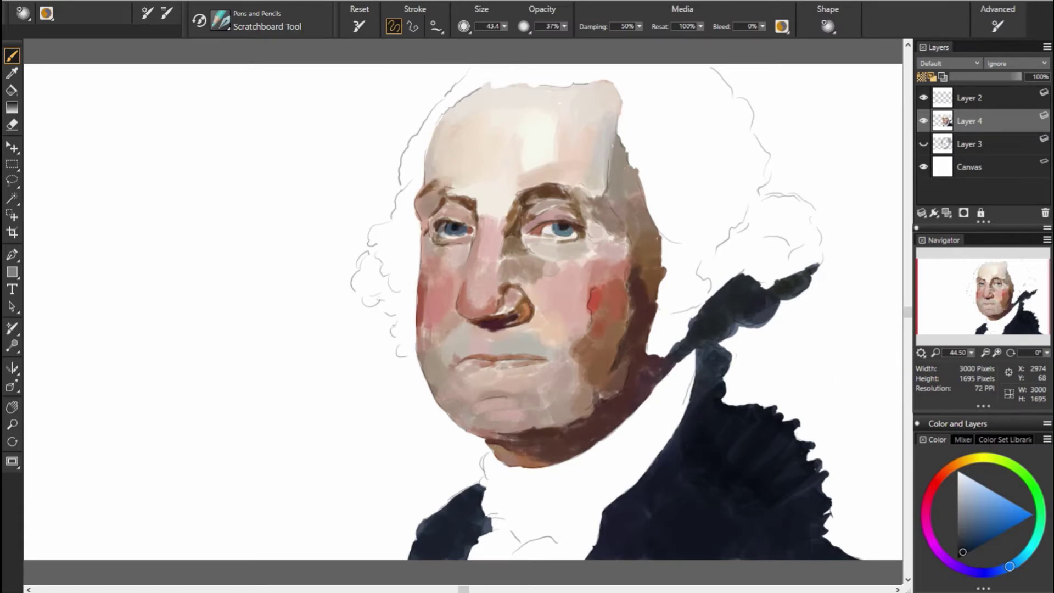
left_click(467, 360, "alt")
left_click(524, 400, "alt")
left_click(522, 396, "alt")
left_click(939, 479)
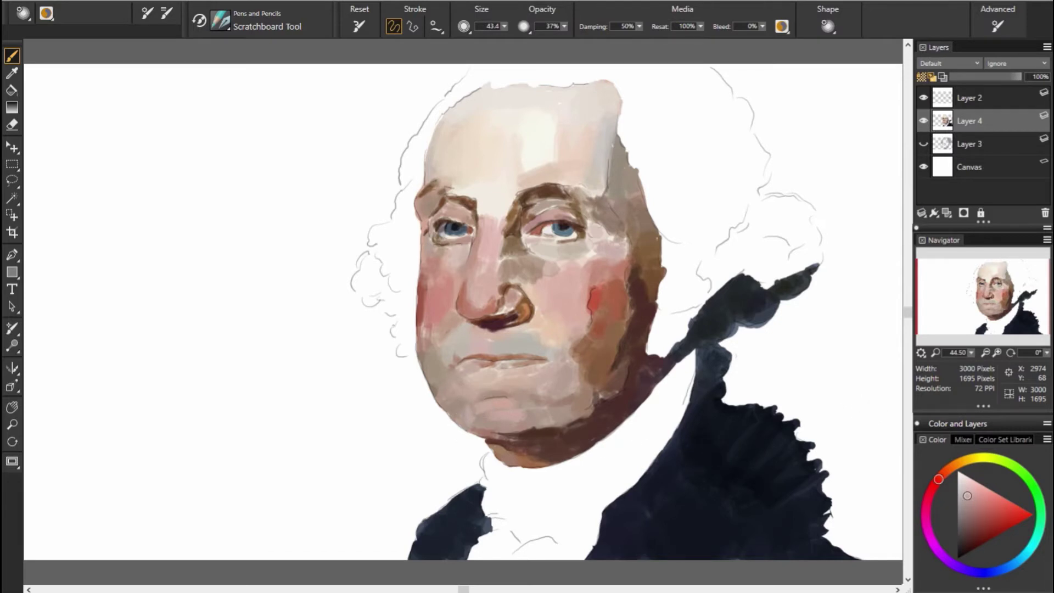
Step: Brush a soft pink onto the chin and deepen the jaw-to-chin shadow with darker brown
left_click(482, 427, "alt")
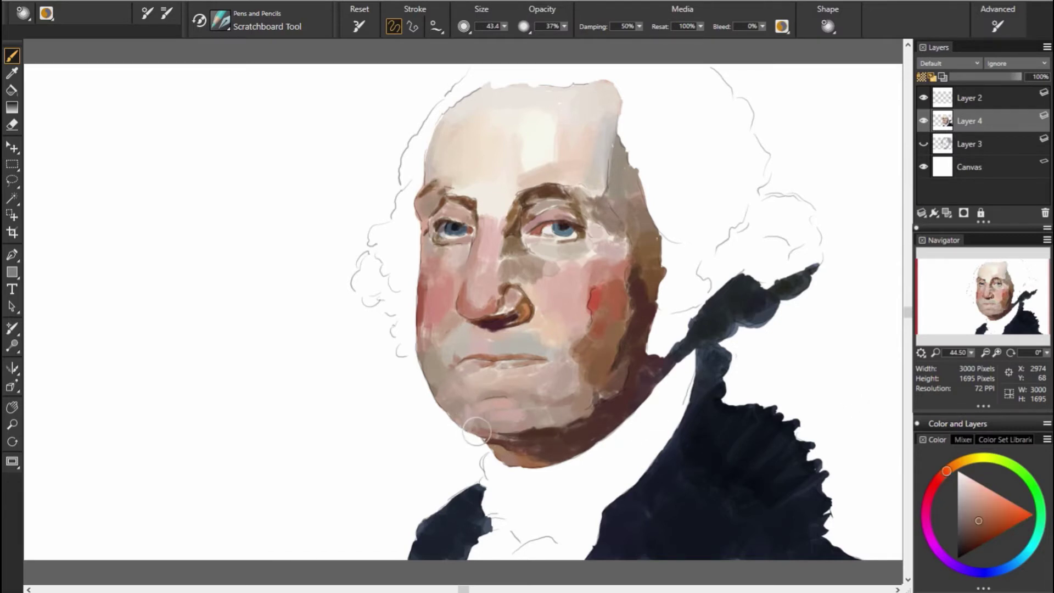
left_click(482, 447, "alt")
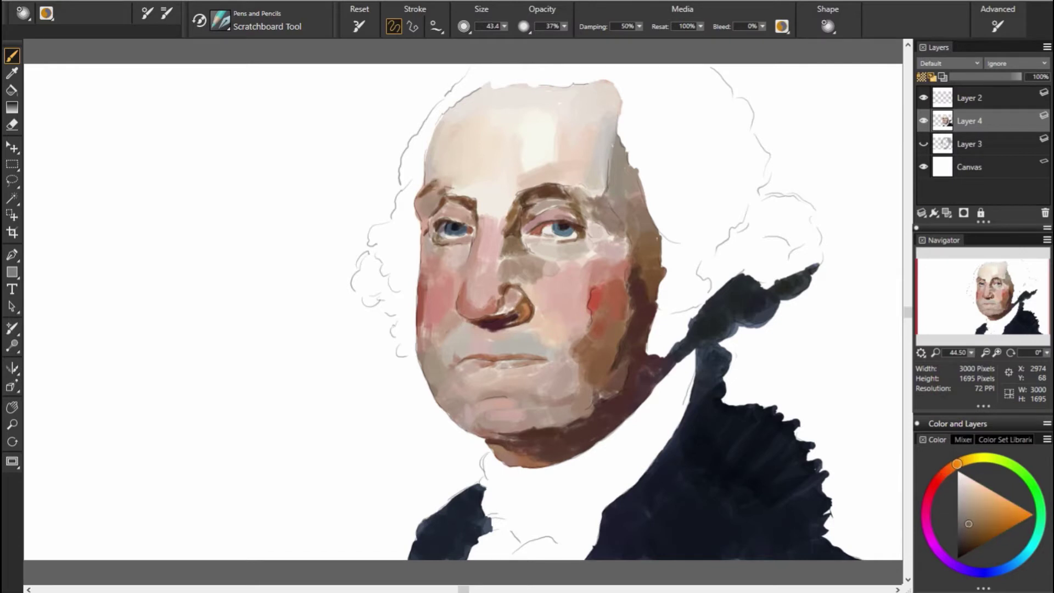
left_click(545, 409, "alt")
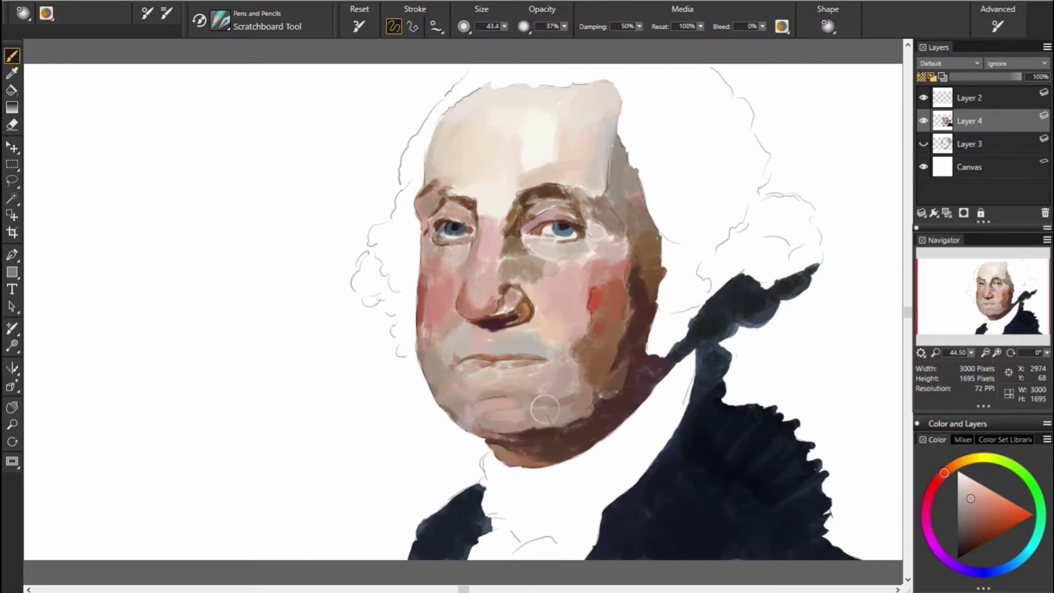
left_click(513, 412, "alt")
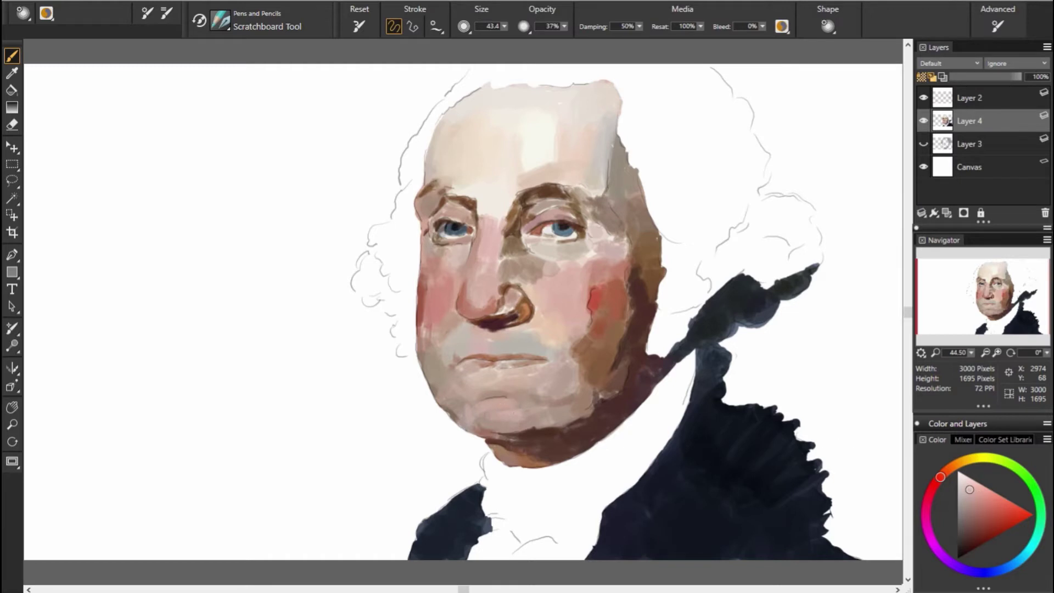
left_click_drag(501, 405, 516, 407)
mouse_move(599, 422)
left_mouse_down()
mouse_move(588, 405)
mouse_move(555, 409)
left_mouse_up()
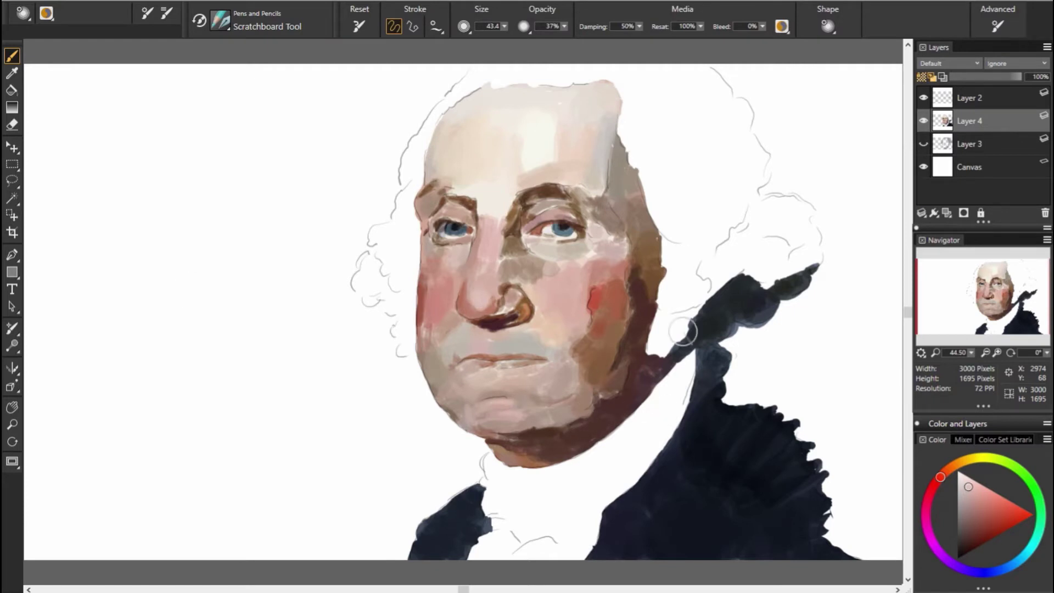
Step: Sample light skin tones from the face and paint a light stroke over the left brow
left_click(982, 508)
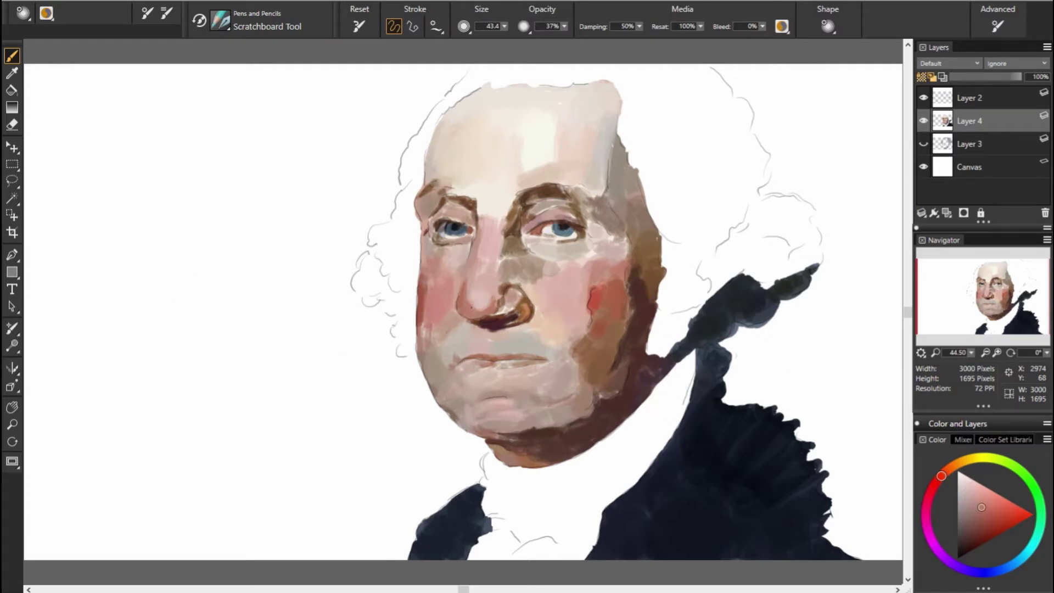
left_click(474, 302, "alt")
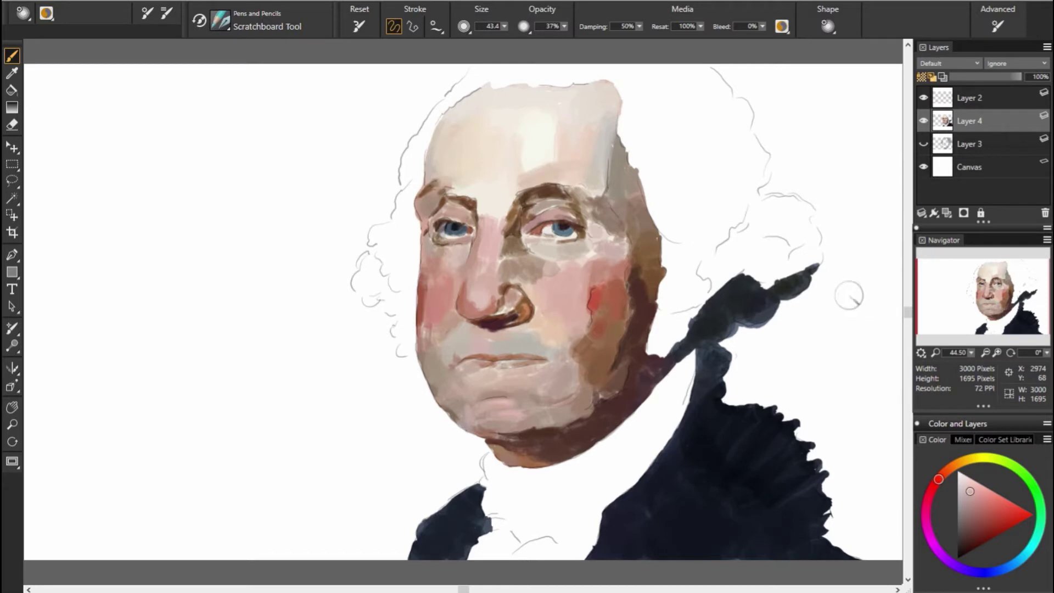
left_click(374, 331, "alt")
left_click(473, 261, "alt")
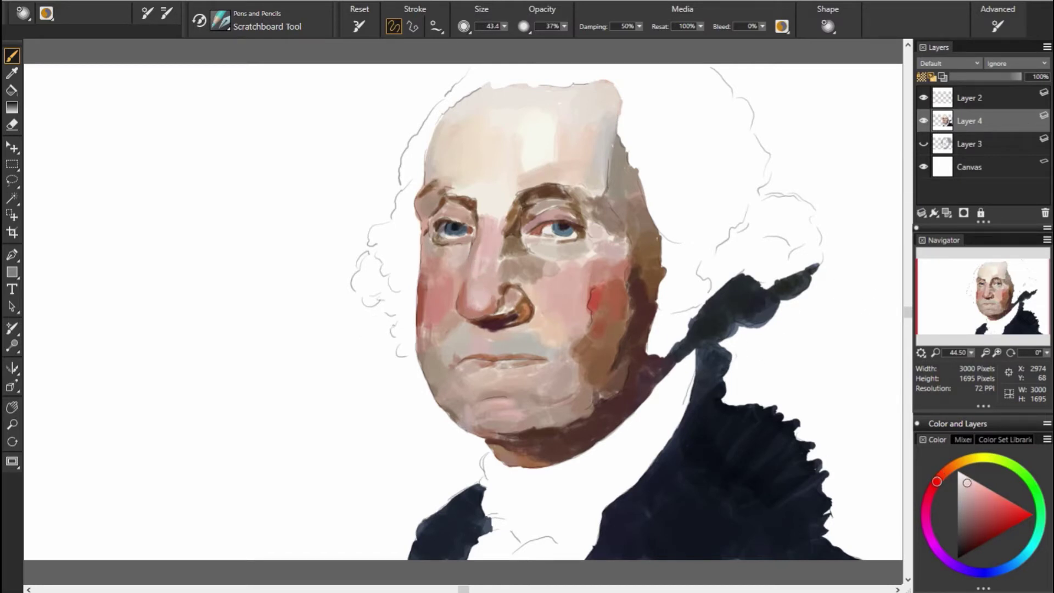
left_click(474, 290, "alt")
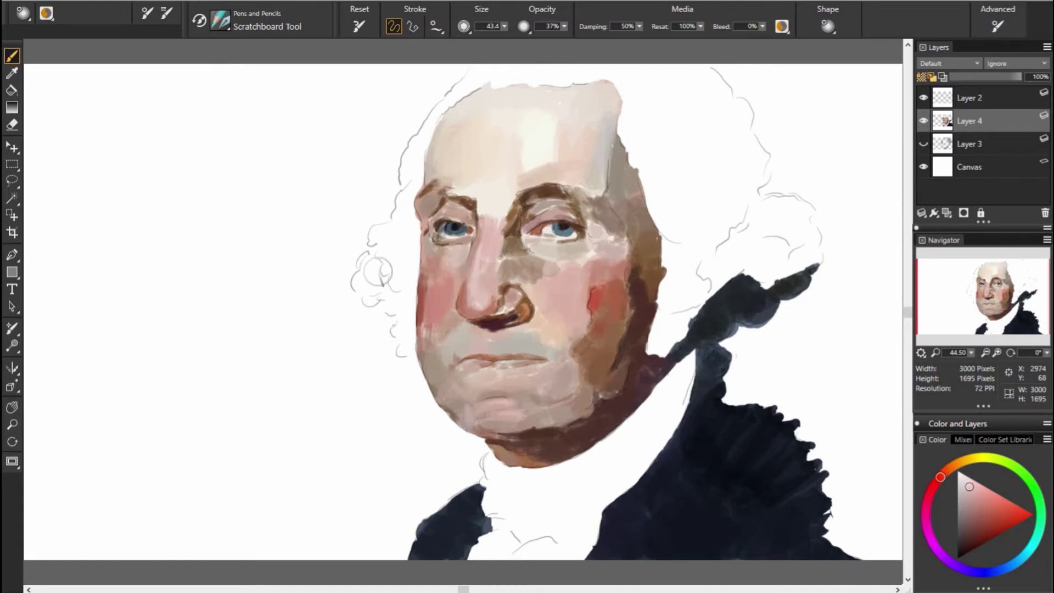
left_click(441, 380, "alt")
left_click(522, 233, "alt")
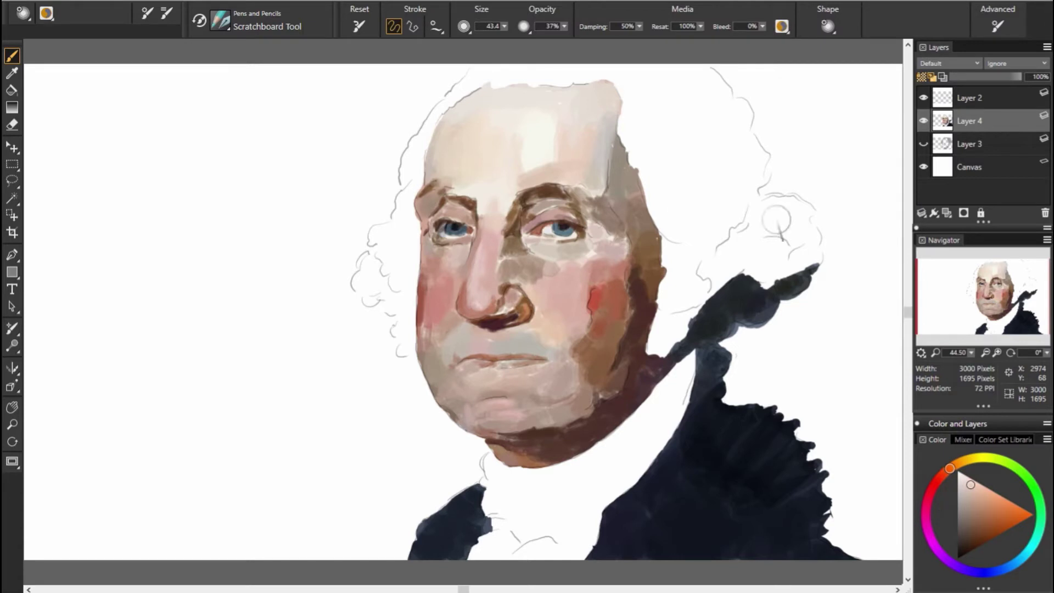
left_click(554, 199, "alt")
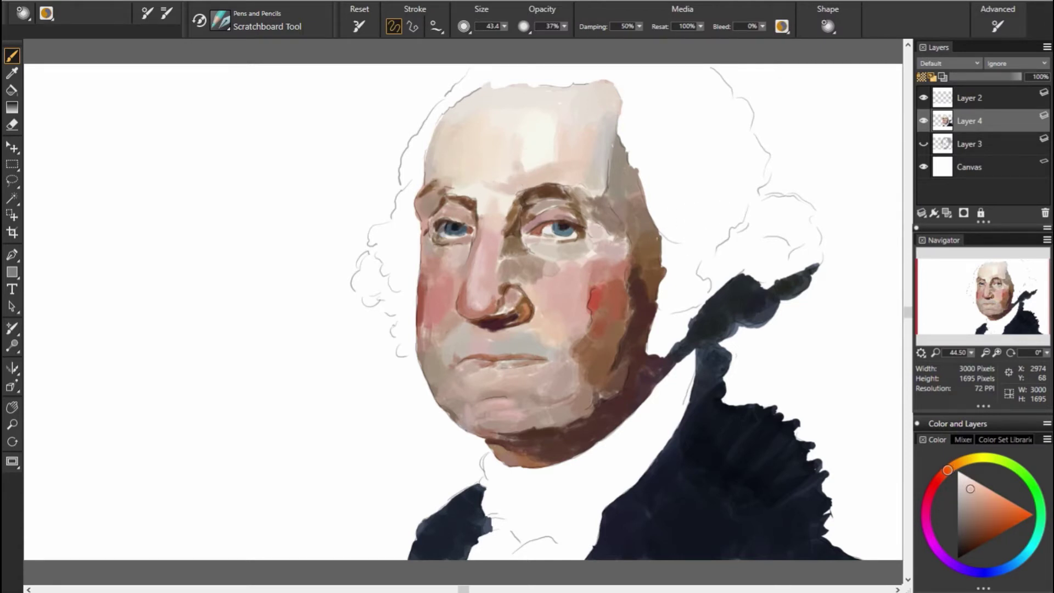
left_click(497, 179, "alt")
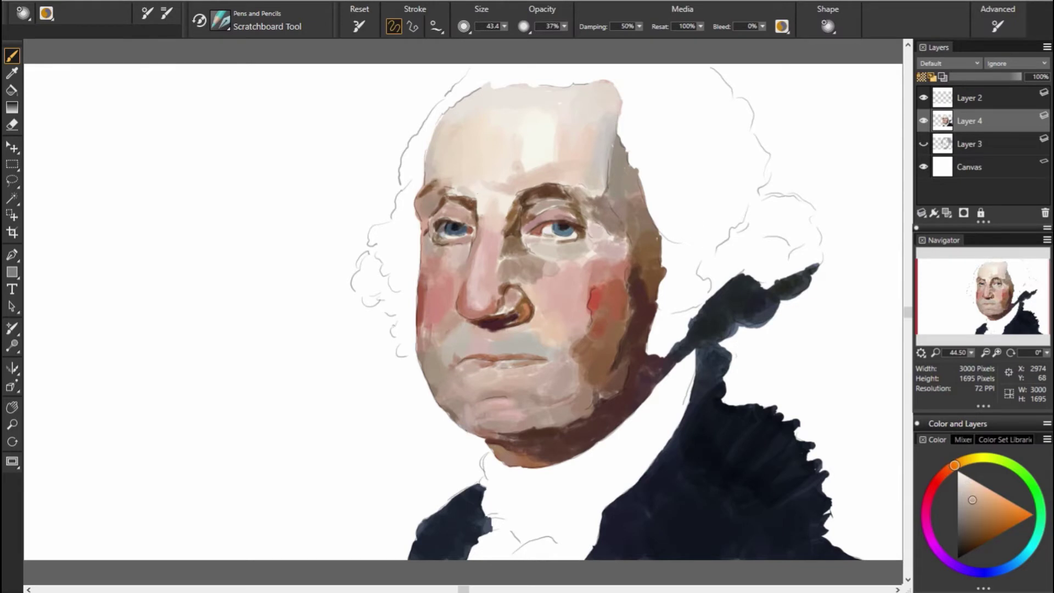
left_click_drag(460, 193, 474, 195)
Step: Sample the coat navy, then tune an orange skin tone on the Color wheel
left_click(555, 217, "alt")
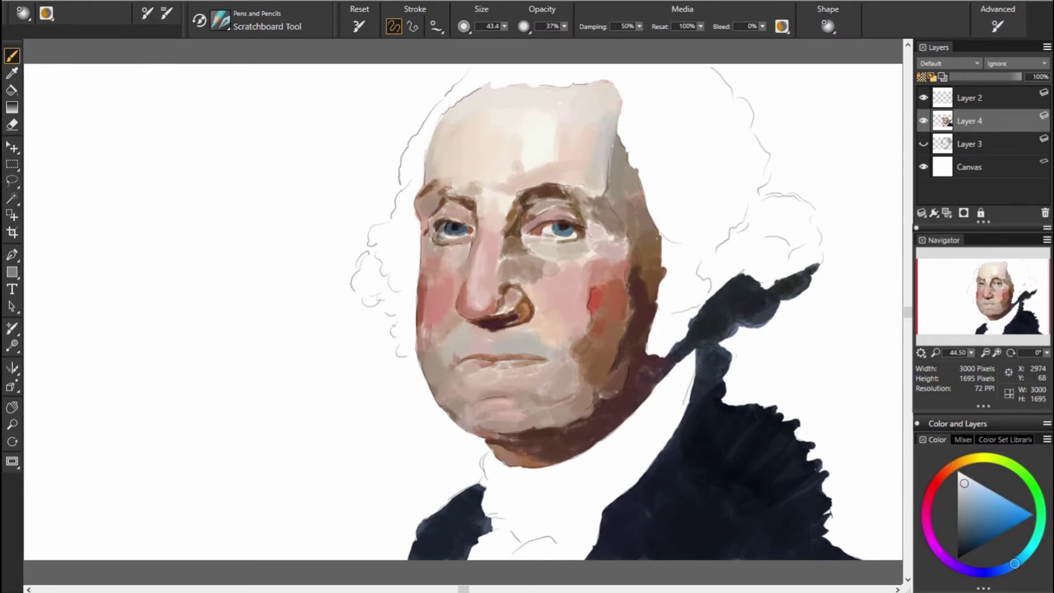
left_click(713, 280, "alt")
left_click(955, 465)
left_click(965, 502)
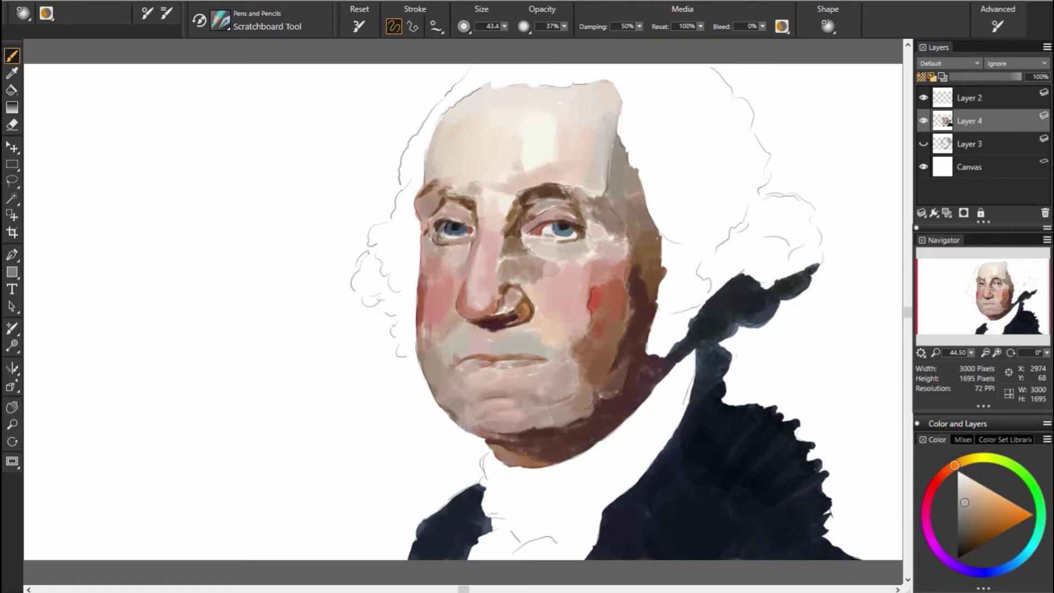
left_click(967, 497)
left_click(959, 462)
left_click(976, 529)
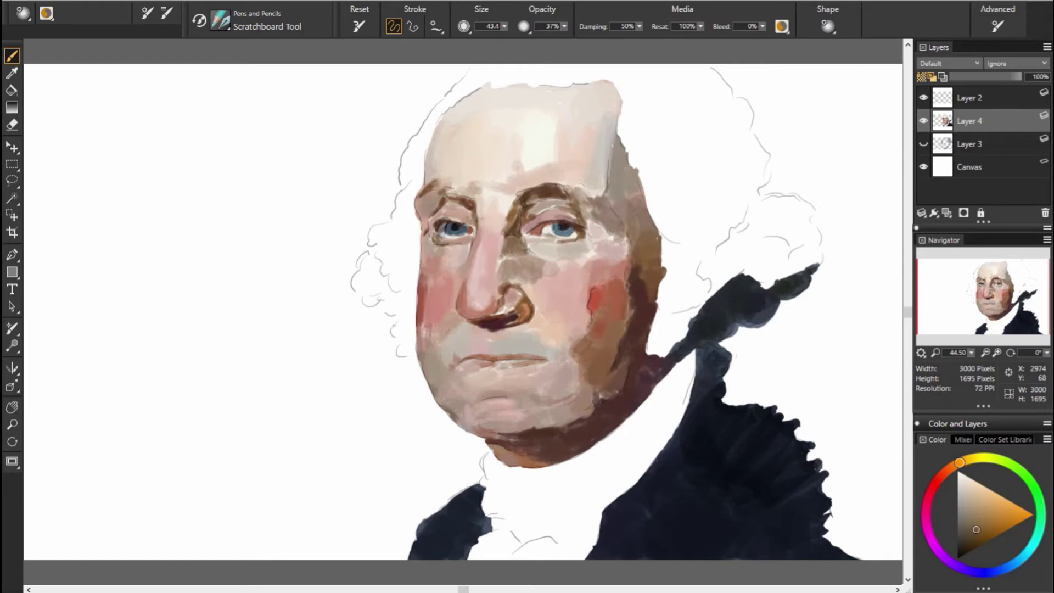
left_click(952, 466)
left_click(973, 510)
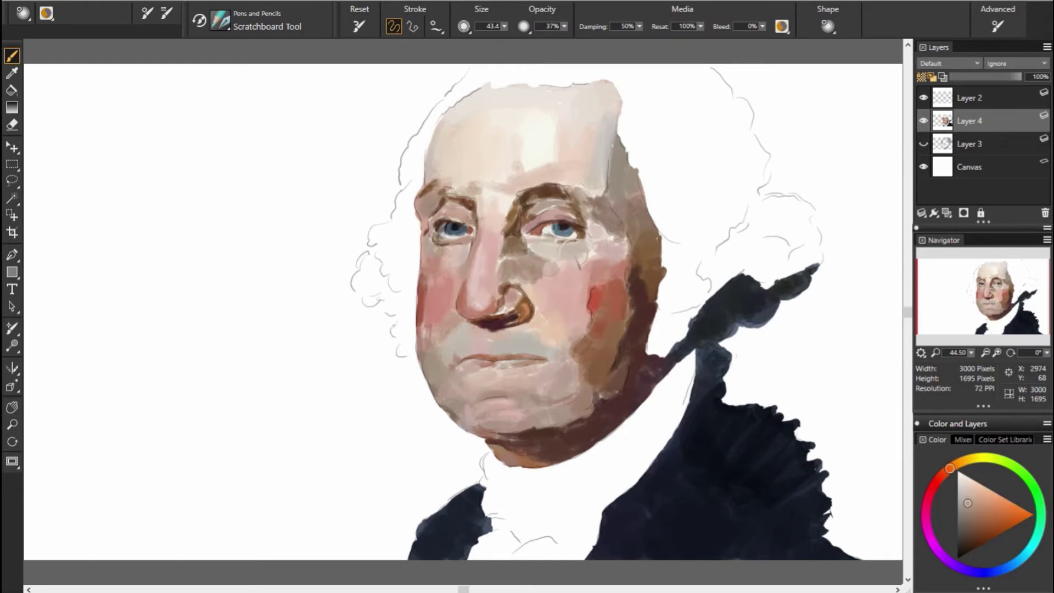
Step: Pick darker orange shadow tones and sample oranges from beside the right eye
left_click(435, 266, "alt")
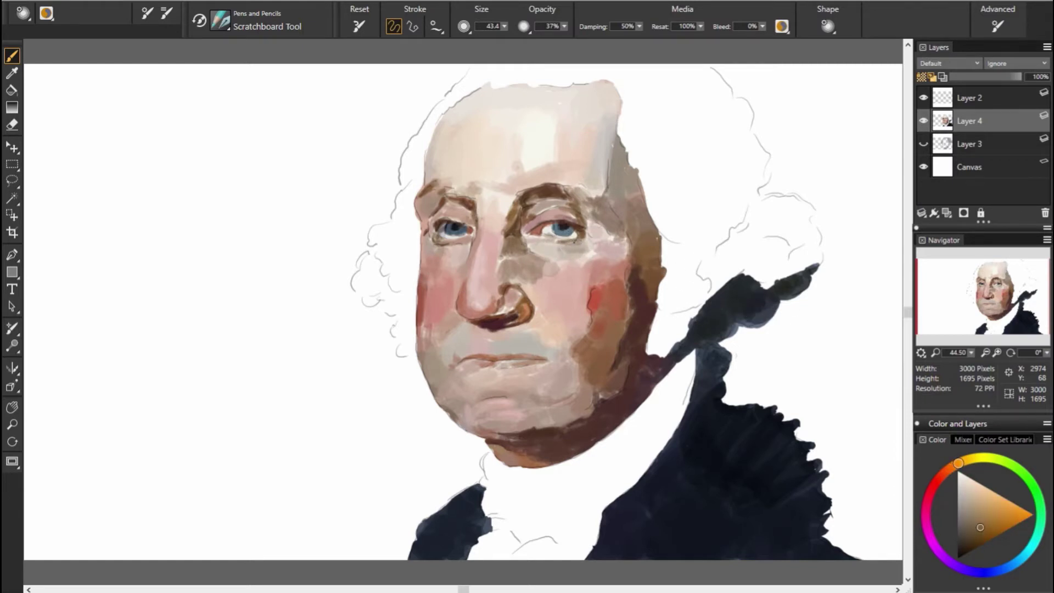
left_click(950, 467)
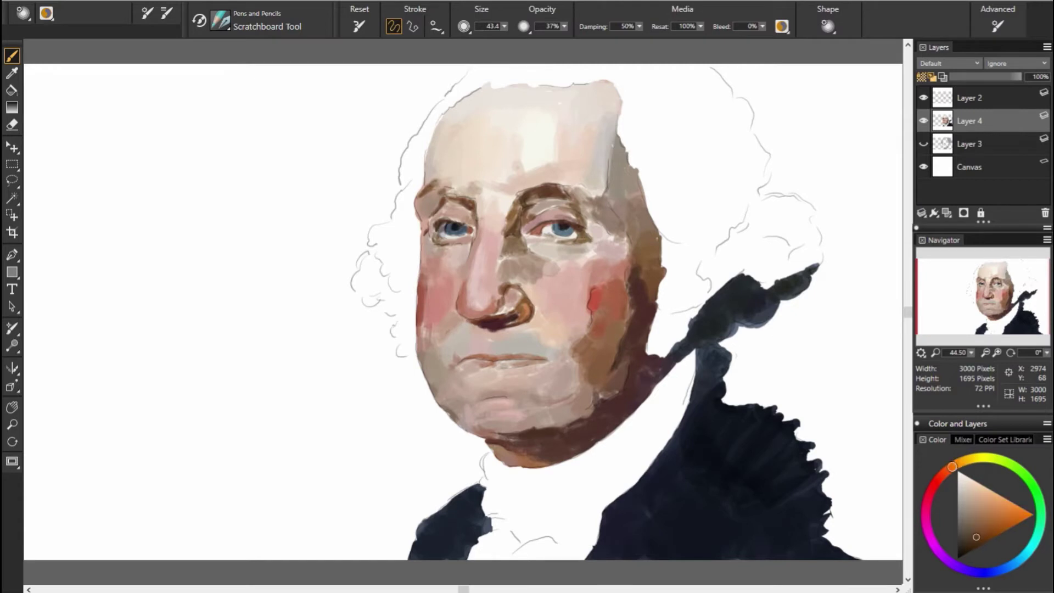
left_click(976, 537)
left_click(438, 252, "alt")
left_click(583, 220, "alt")
left_click(625, 225, "alt")
Step: Paint dark brown shadow strokes in the eye socket beside the right eye
left_click(623, 227, "alt")
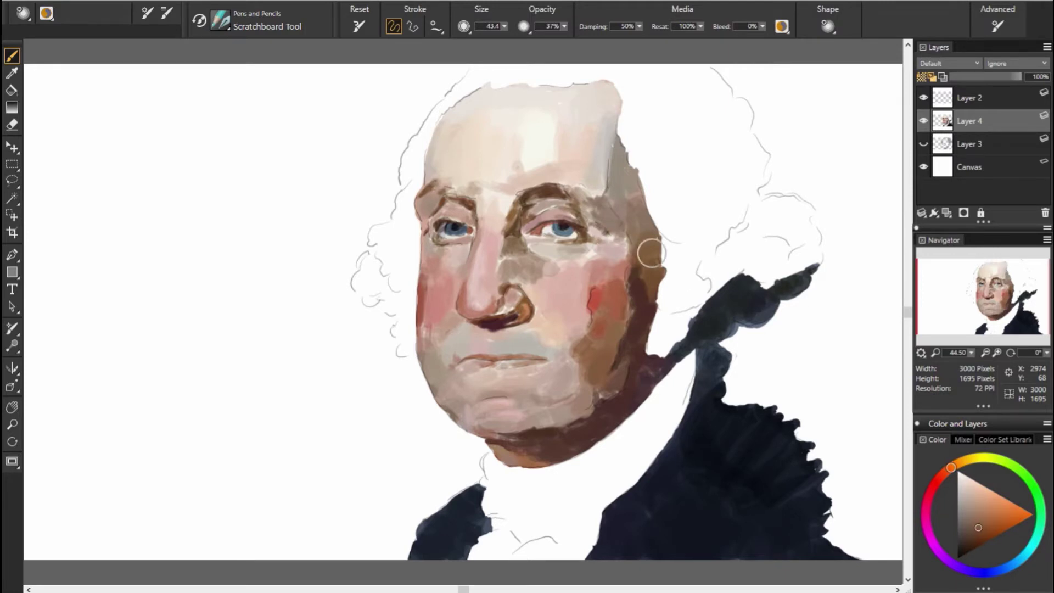
left_click(610, 227, "alt")
mouse_move(623, 233)
left_mouse_down()
mouse_move(609, 245)
mouse_move(607, 228)
left_mouse_up()
left_click(621, 237, "alt")
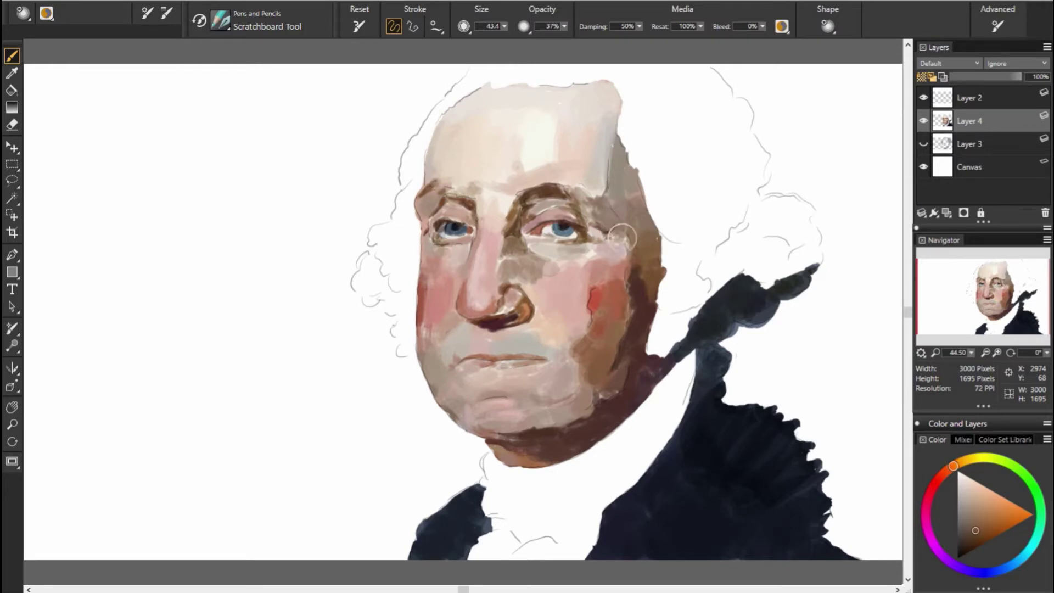
left_click_drag(622, 234, 625, 242)
left_click(622, 237, "alt")
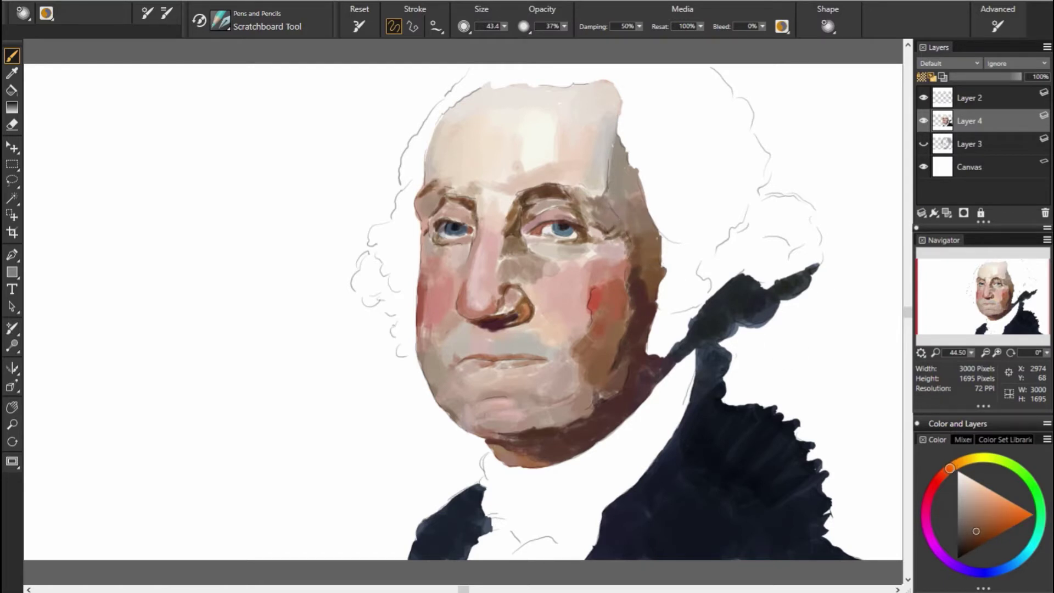
Step: Sample face colours from the temple, eyebrow and nose bridge
left_click(646, 241, "alt")
left_click(640, 220, "alt")
left_click(659, 237, "alt")
left_click(623, 222, "alt")
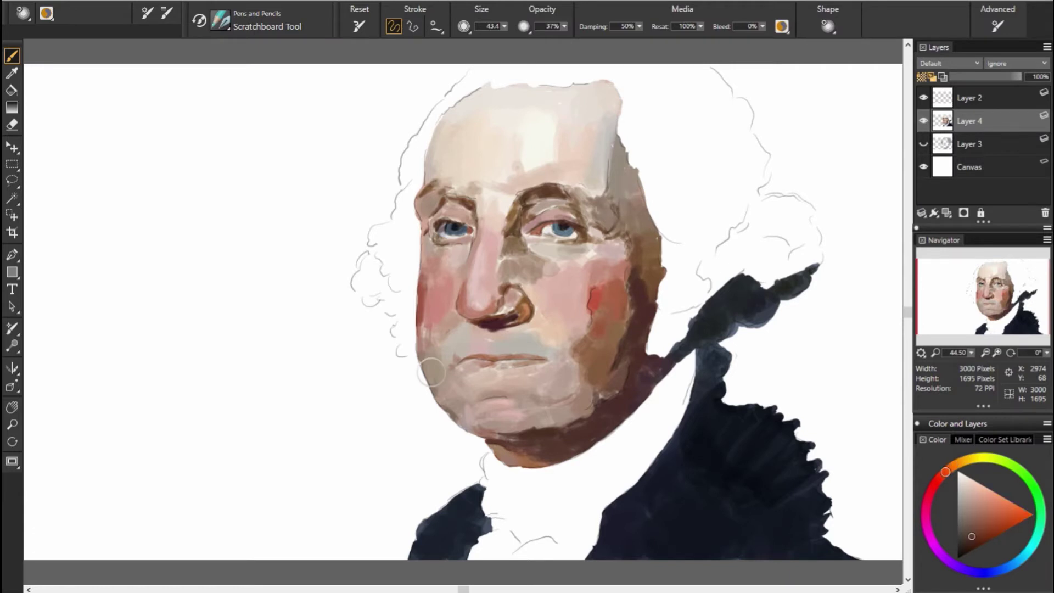
left_click(615, 176, "alt")
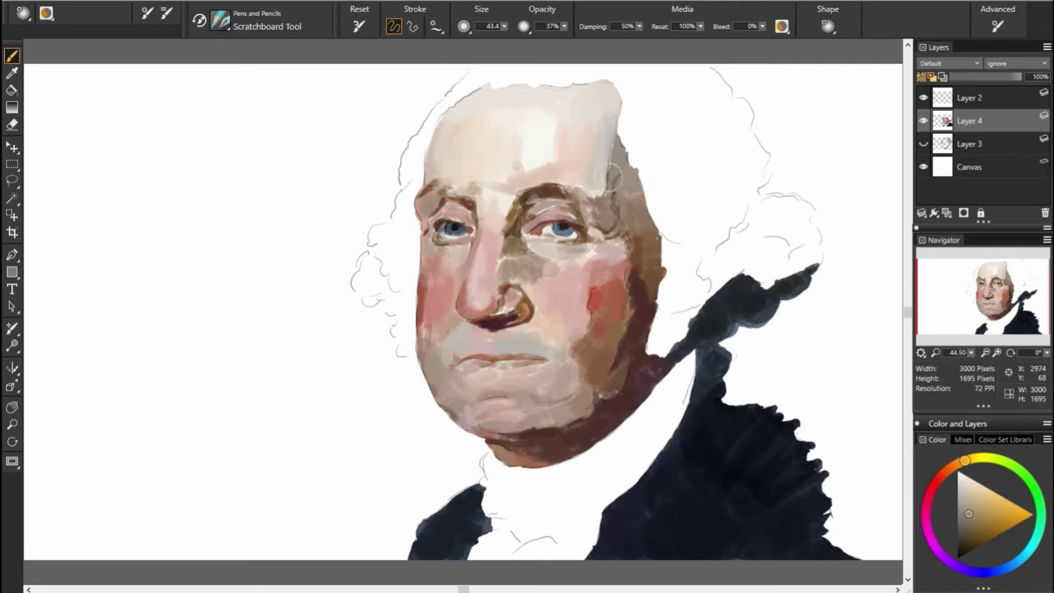
left_click(584, 194, "alt")
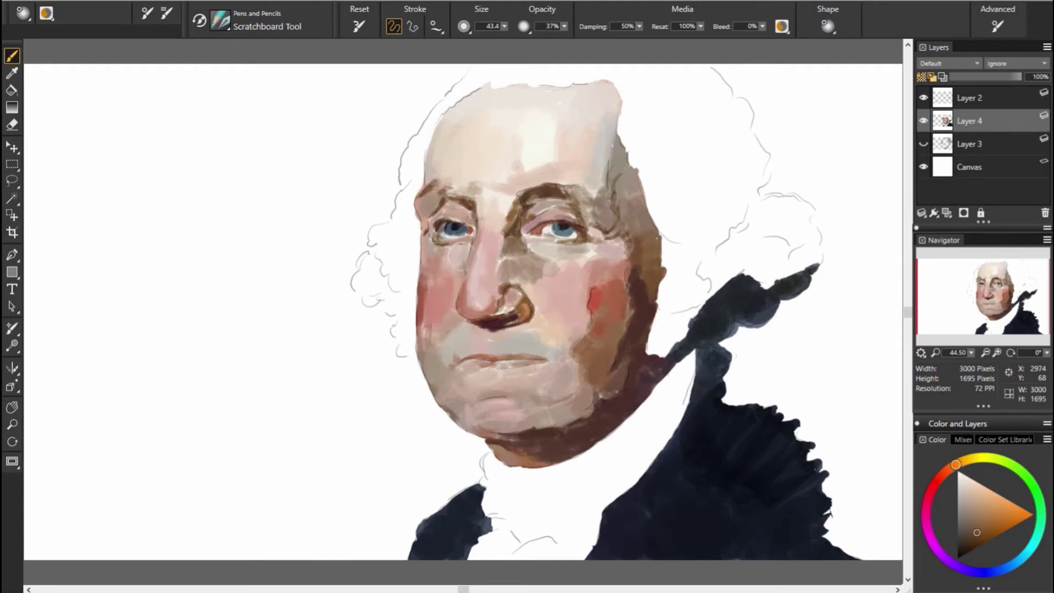
left_click(582, 192, "alt")
left_click(566, 198, "alt")
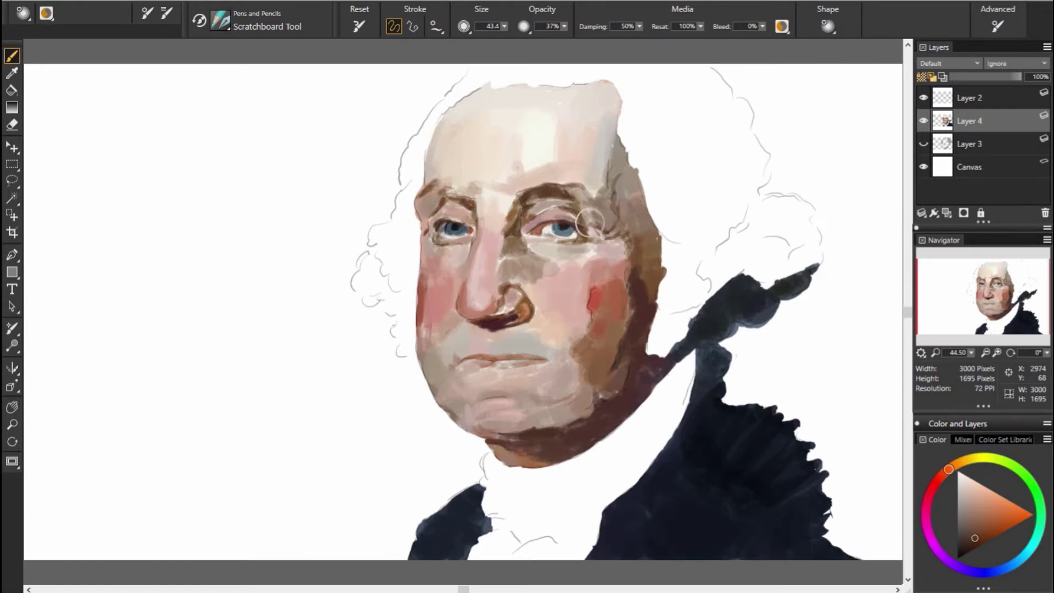
left_click(558, 217, "alt")
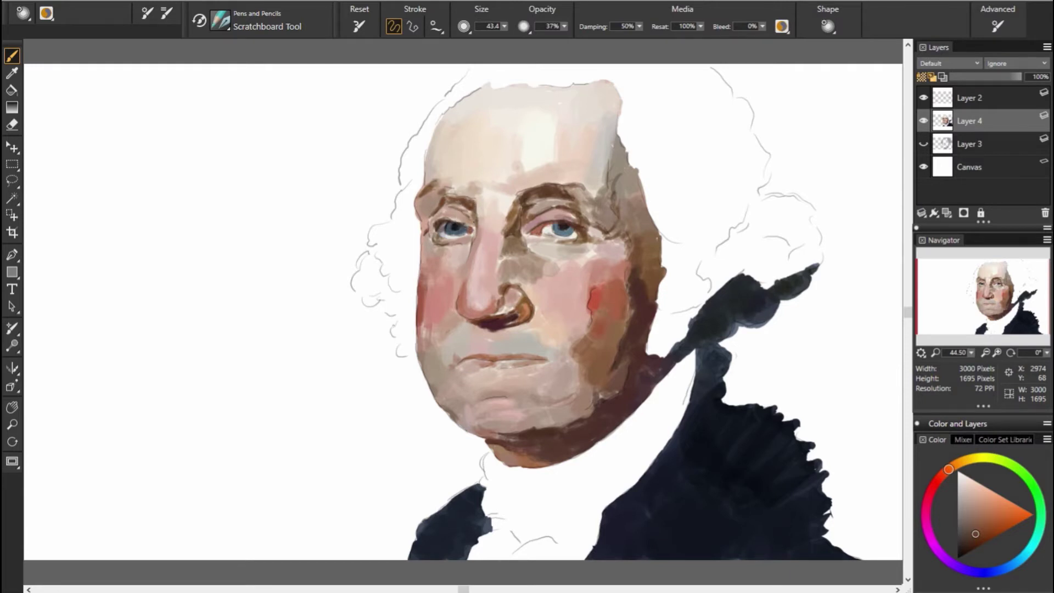
Step: Tune a darker reddish-brown and shade the outer corner of the left eye
left_click(468, 215, "alt")
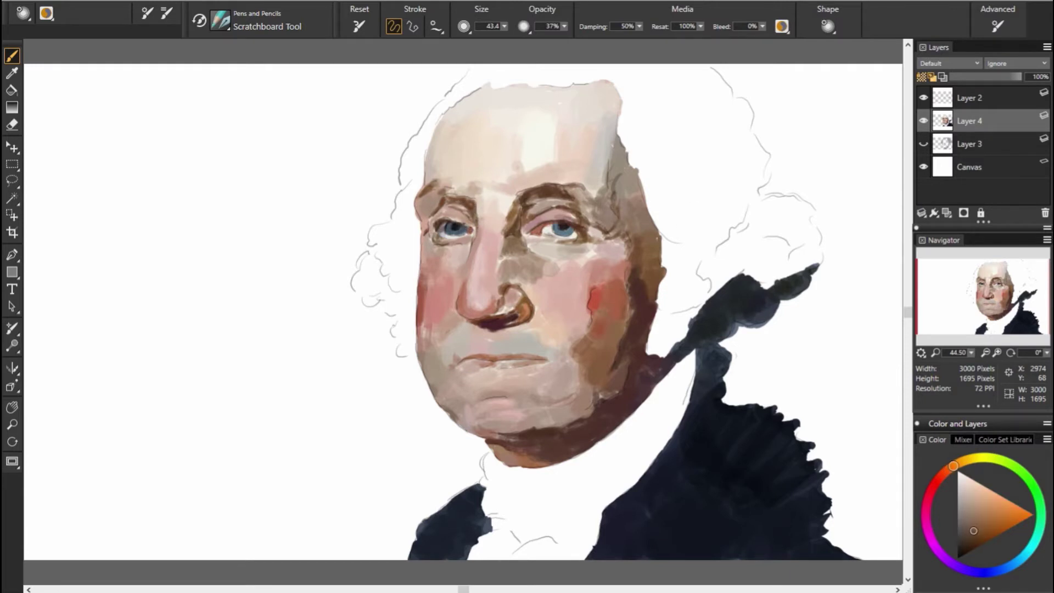
left_click(585, 223, "alt")
left_click(427, 203, "alt")
left_click(425, 232, "alt")
left_click(426, 216, "alt")
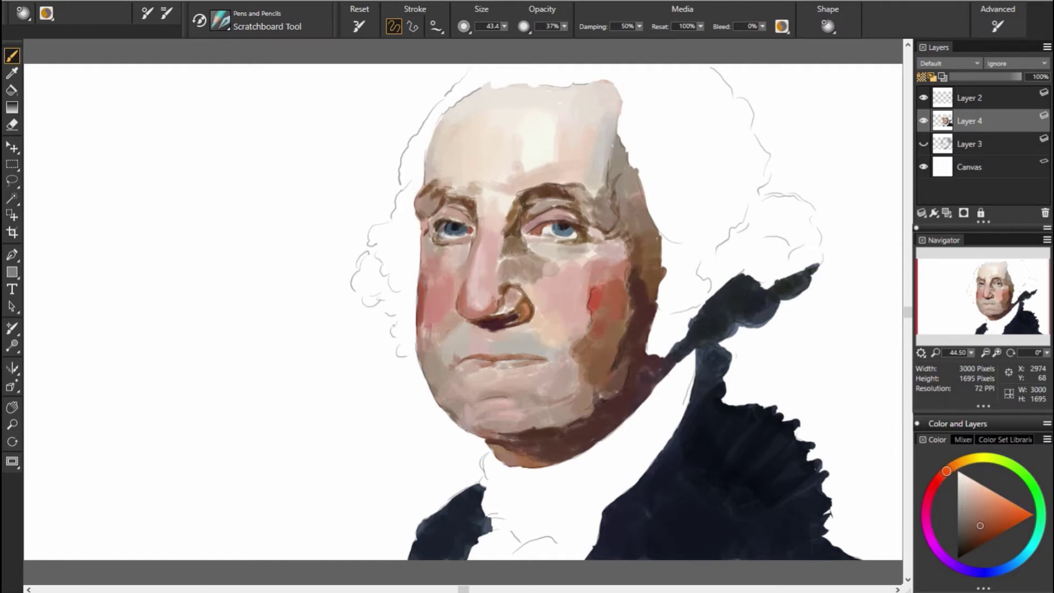
left_click_drag(427, 218, 436, 236)
Step: Sample lighter skin, orange-brown and nostril red-brown tones for further blending
left_click(431, 228, "alt")
left_click(704, 282, "alt")
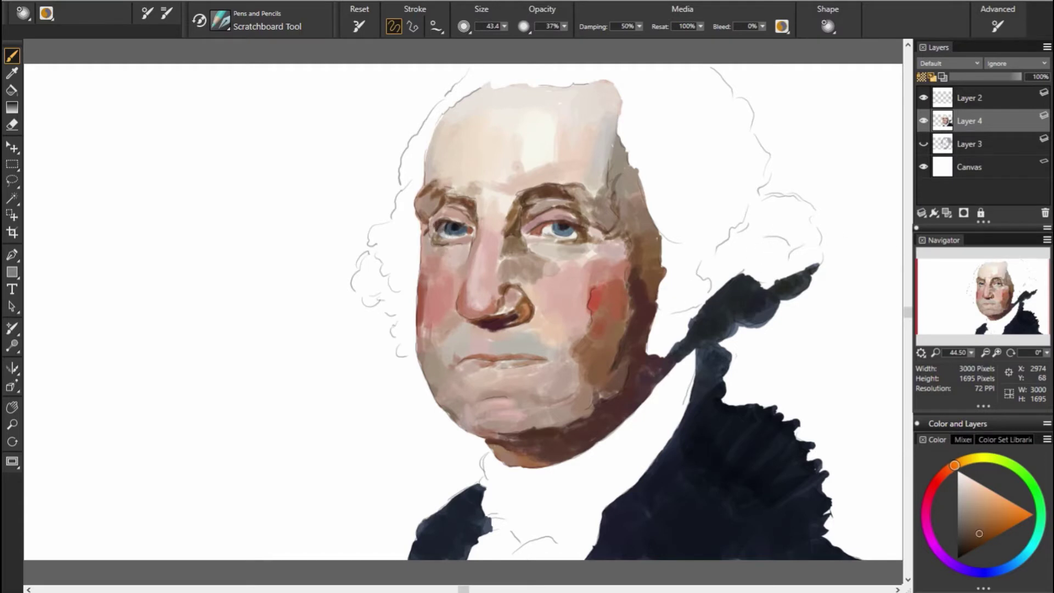
left_click(598, 299, "alt")
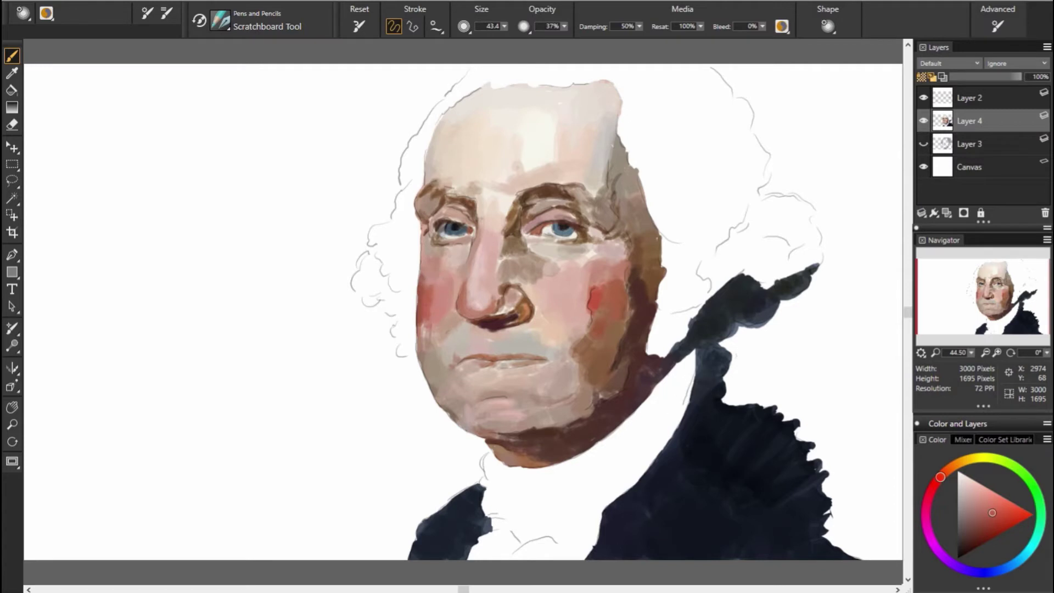
left_click(487, 321, "alt")
left_click(492, 320, "alt")
left_click(651, 382, "alt")
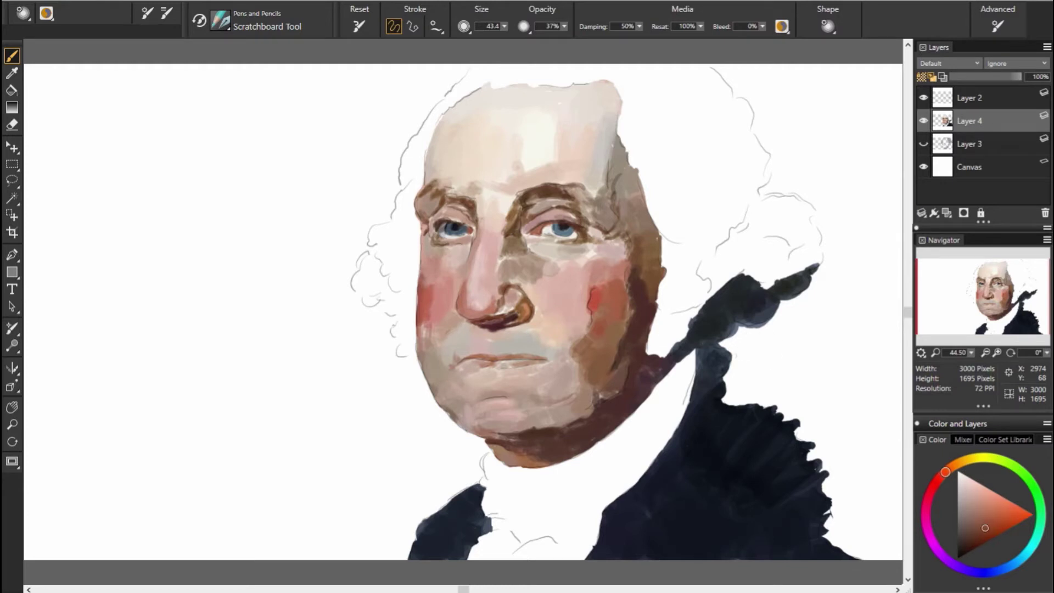
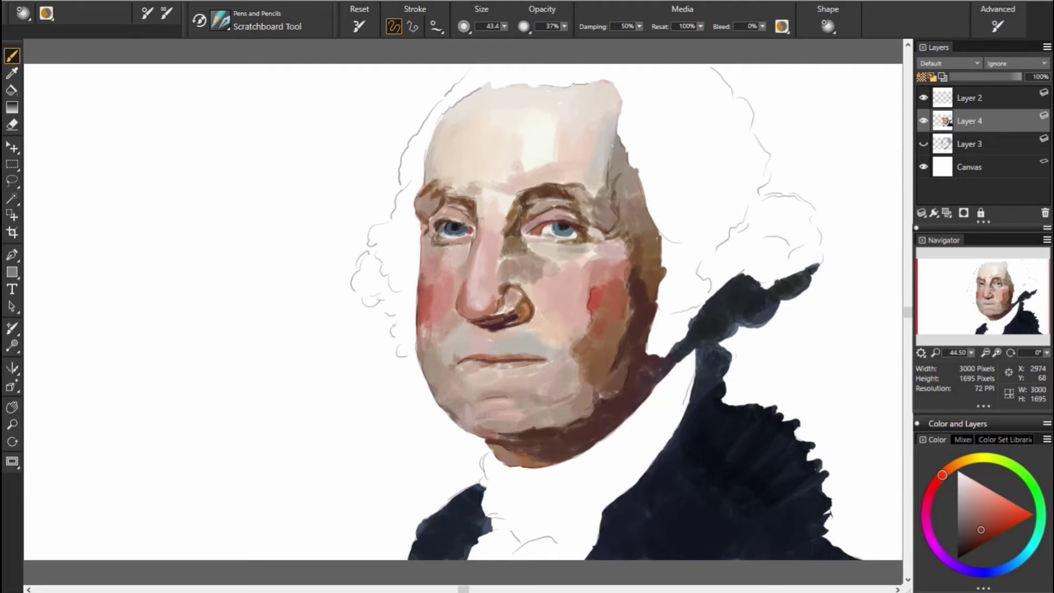
Step: Sample brown and skin tones from the face and paint a dark stroke beside the nostril
left_click(972, 500)
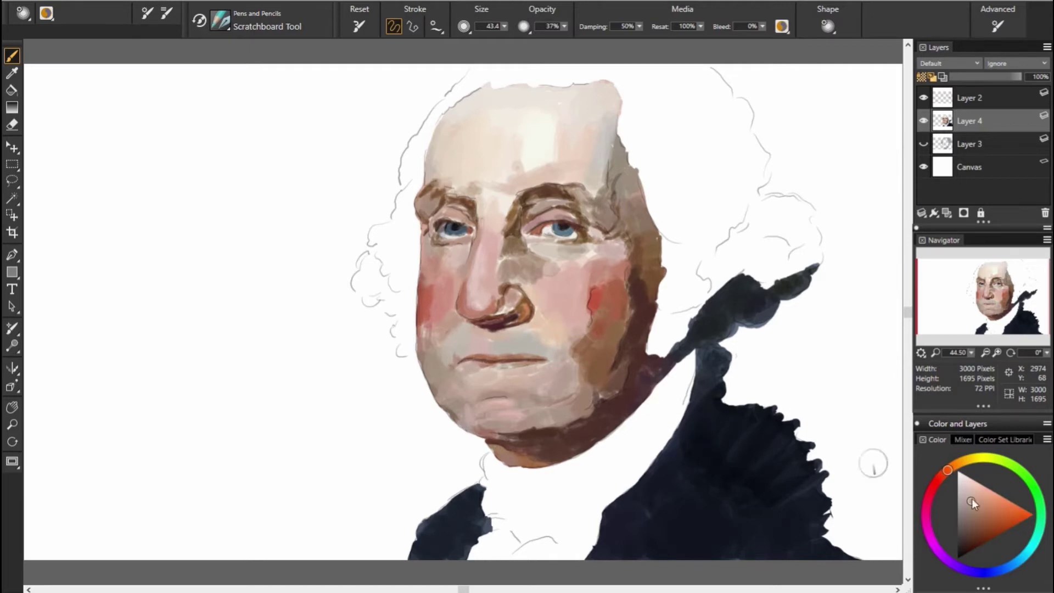
left_click(967, 511)
left_click(613, 377, "alt")
left_click(525, 356, "alt")
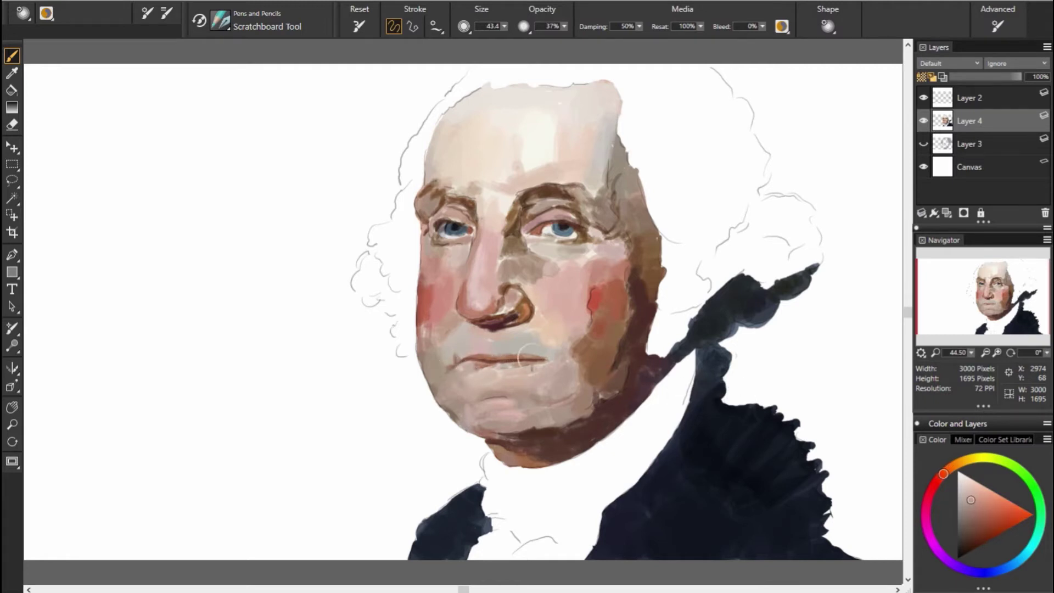
left_click(656, 373, "alt")
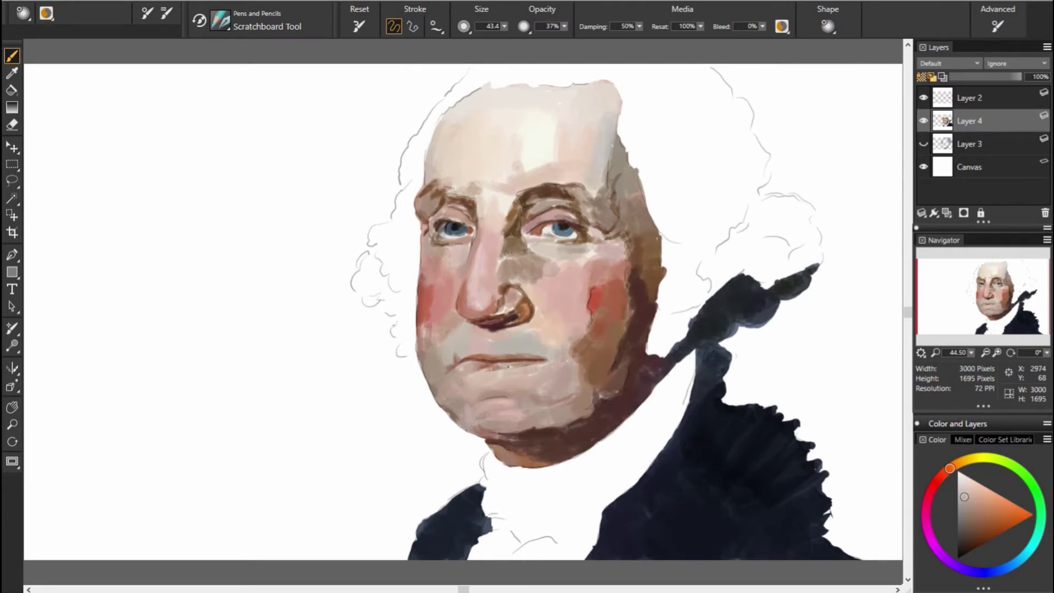
left_click(514, 314, "alt")
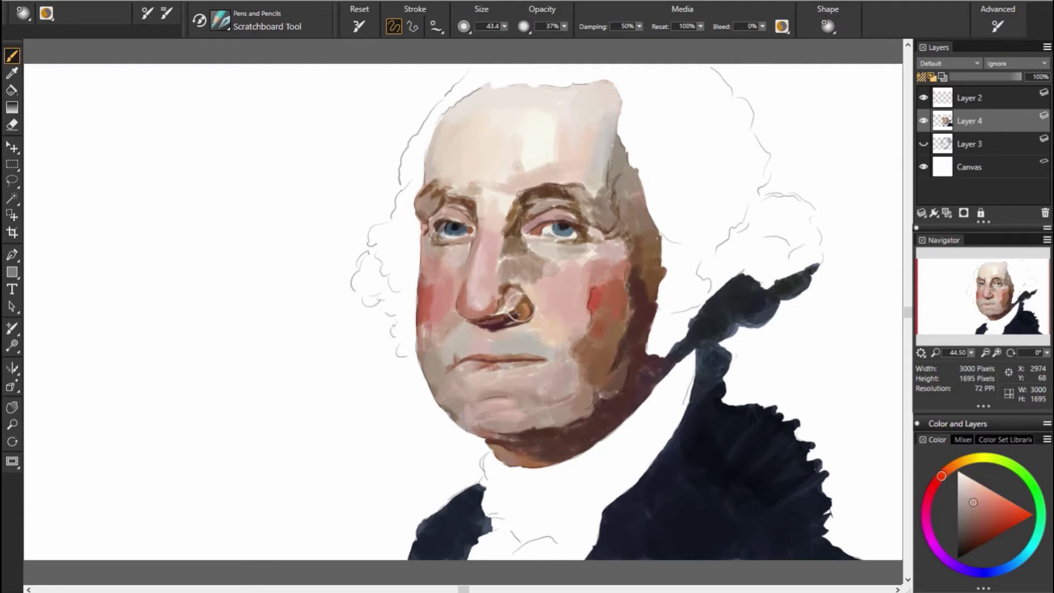
left_click_drag(540, 322, 547, 338)
Step: Sample nose and between-eye tones, then dab darker brown onto the cheek
left_click(498, 292, "alt")
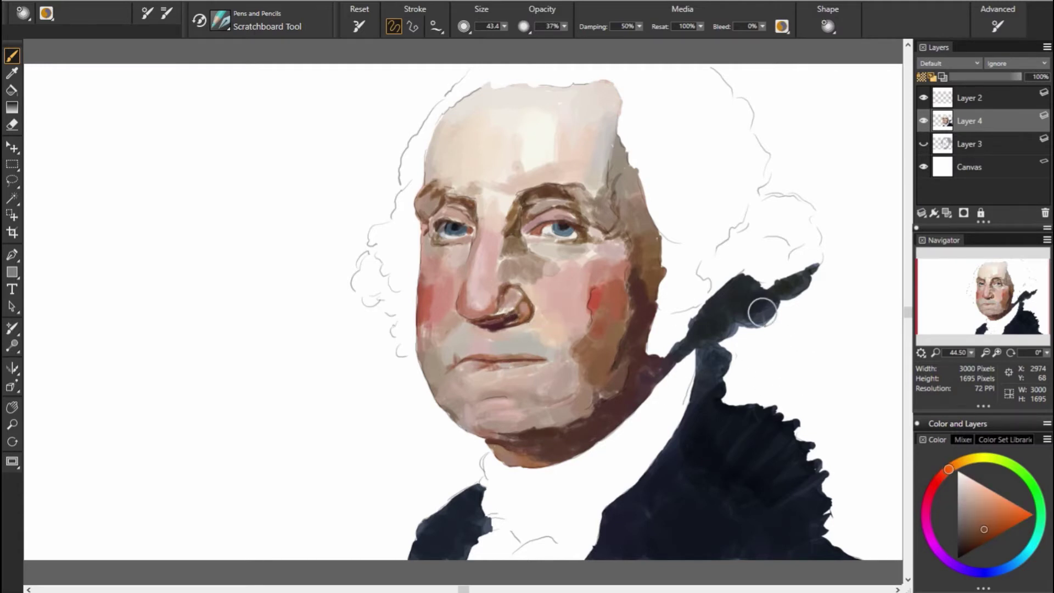
left_click(762, 312, "alt")
left_click(496, 271, "alt")
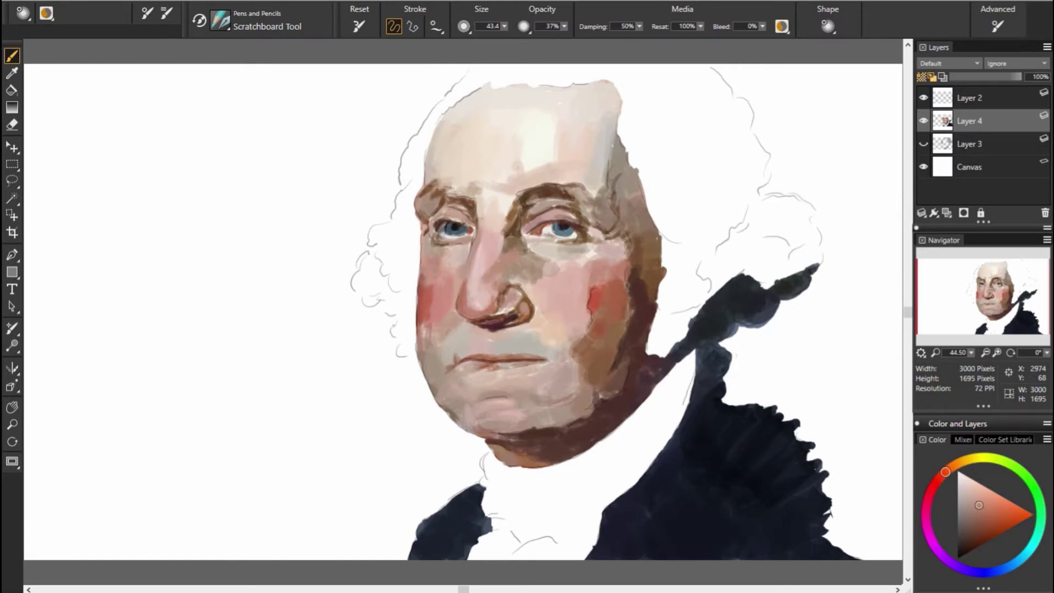
left_click(500, 241, "alt")
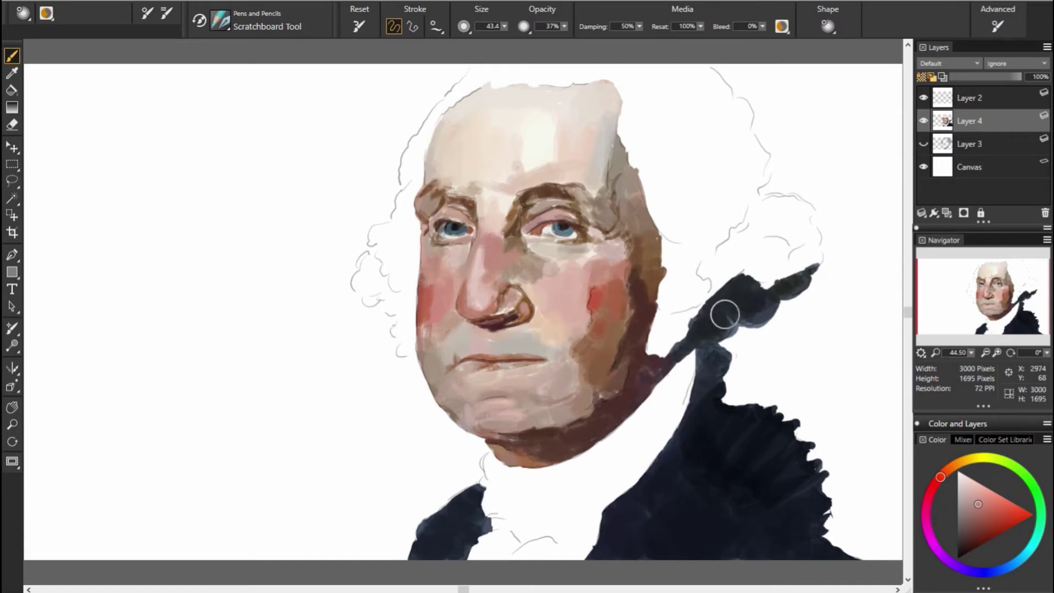
left_click(571, 258, "alt")
left_click(561, 291, "alt")
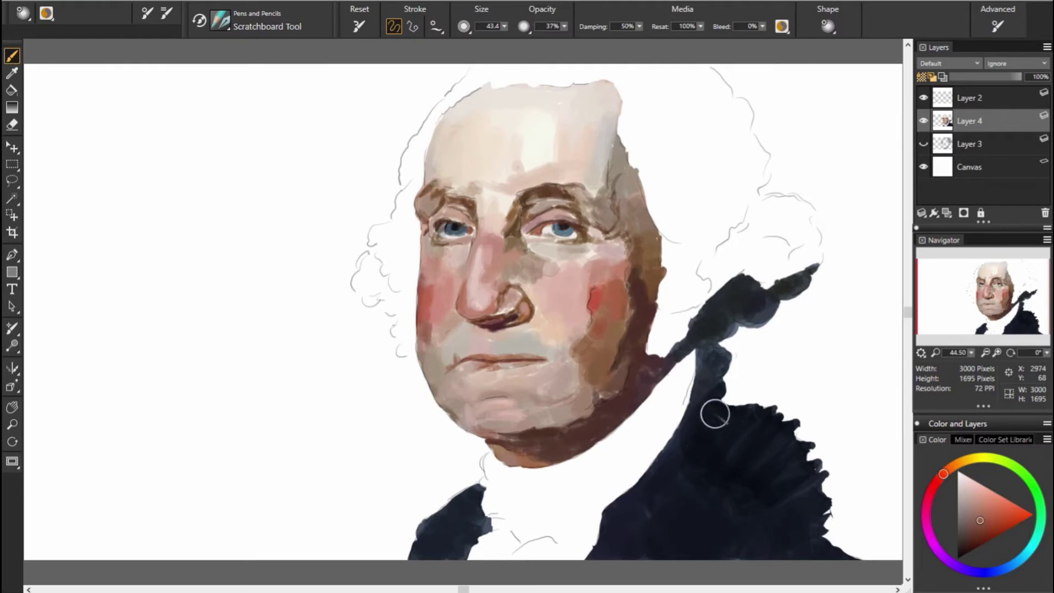
left_click(636, 308, "alt")
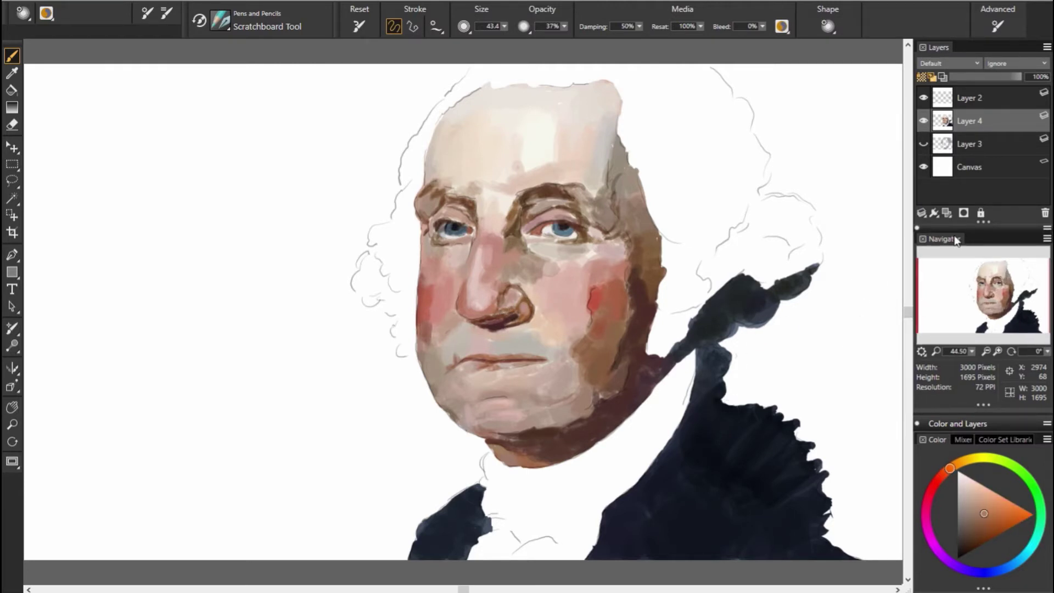
Step: Blend warm orange, pink and brown skin tones around the nose and nostril
left_click_drag(957, 240, 967, 236)
left_click(514, 311, "alt")
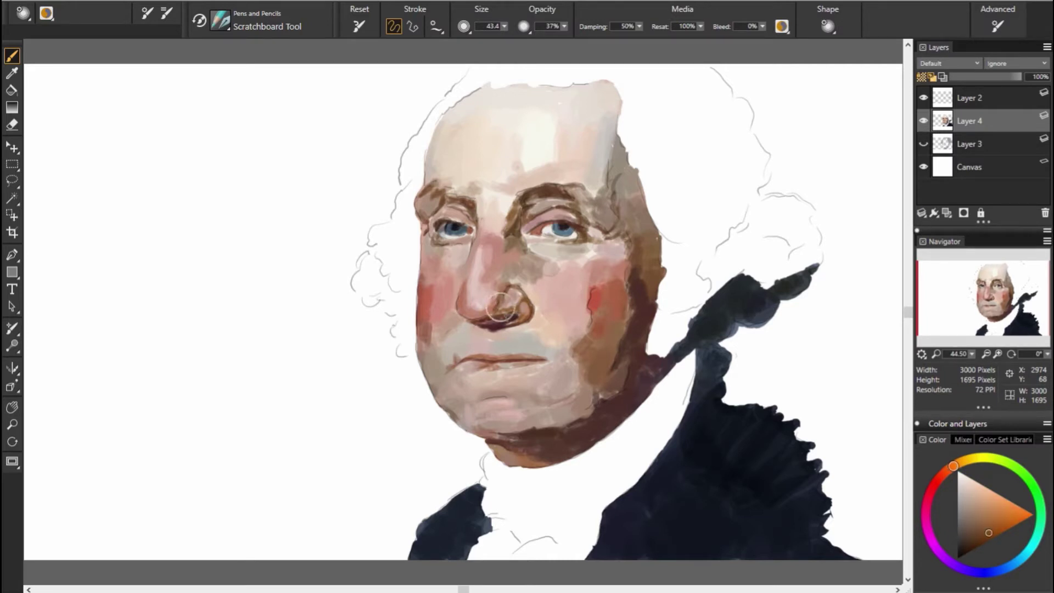
left_click(510, 308, "alt")
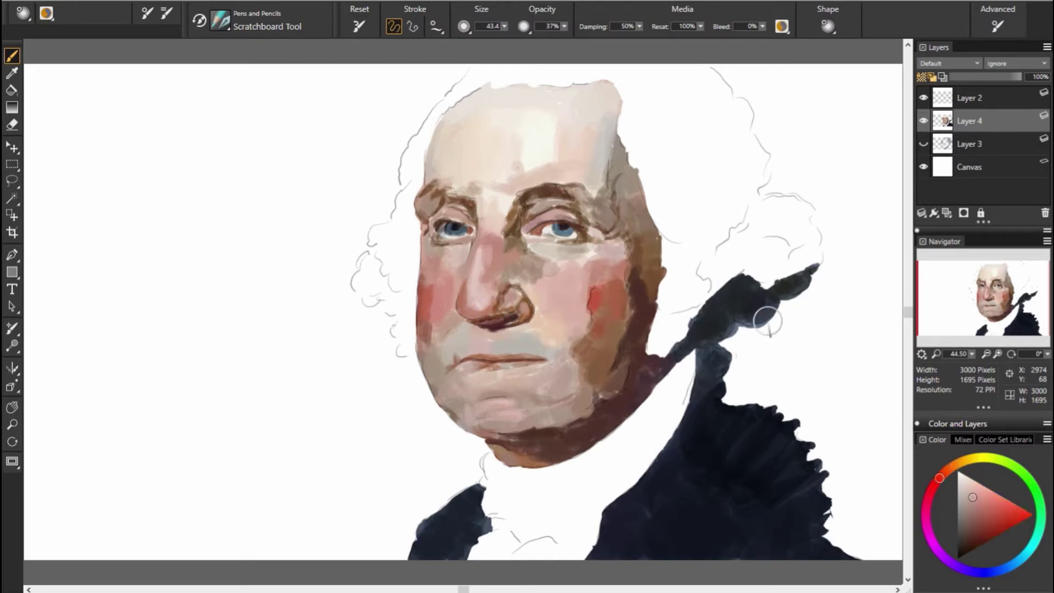
left_click(513, 298, "alt")
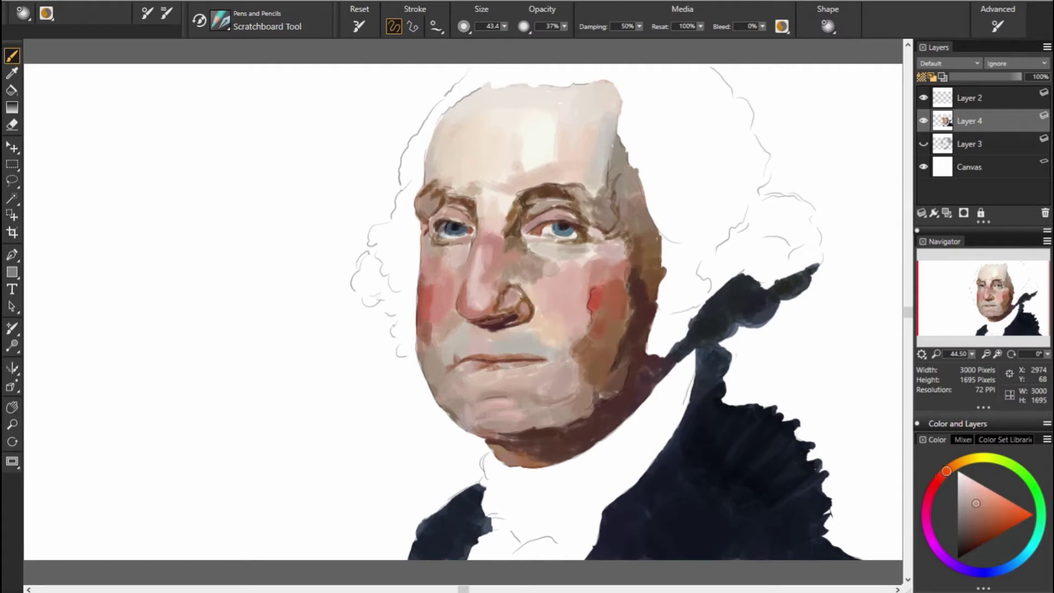
left_click(512, 302, "alt")
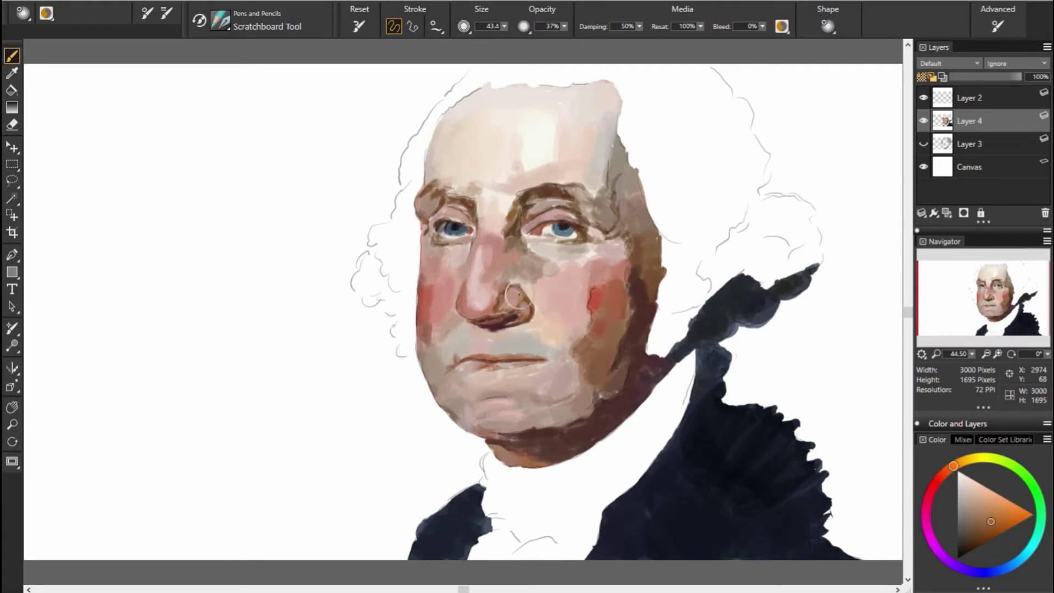
left_click(945, 472)
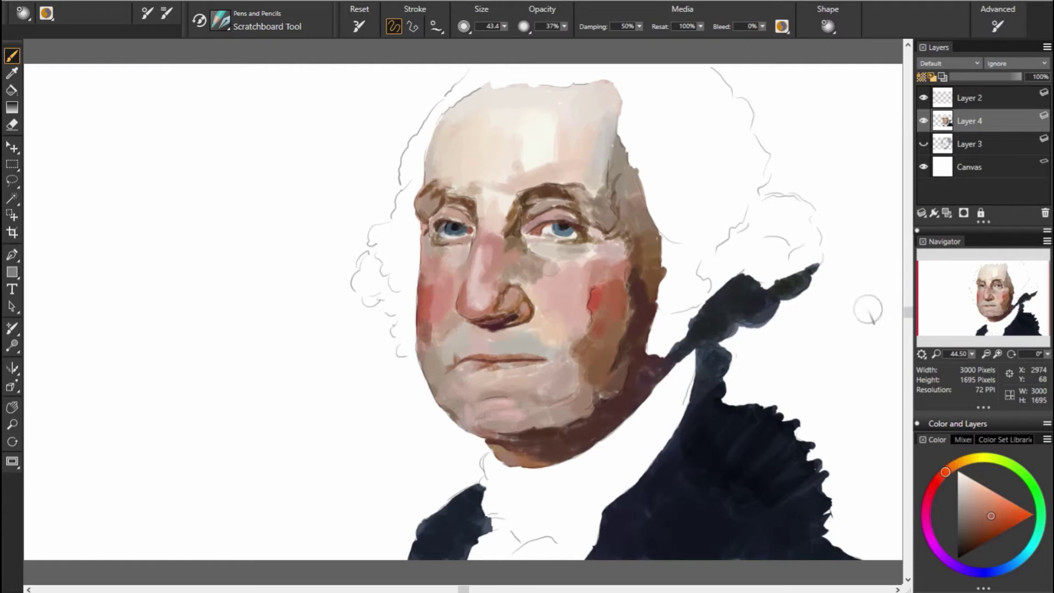
left_click(504, 302, "alt")
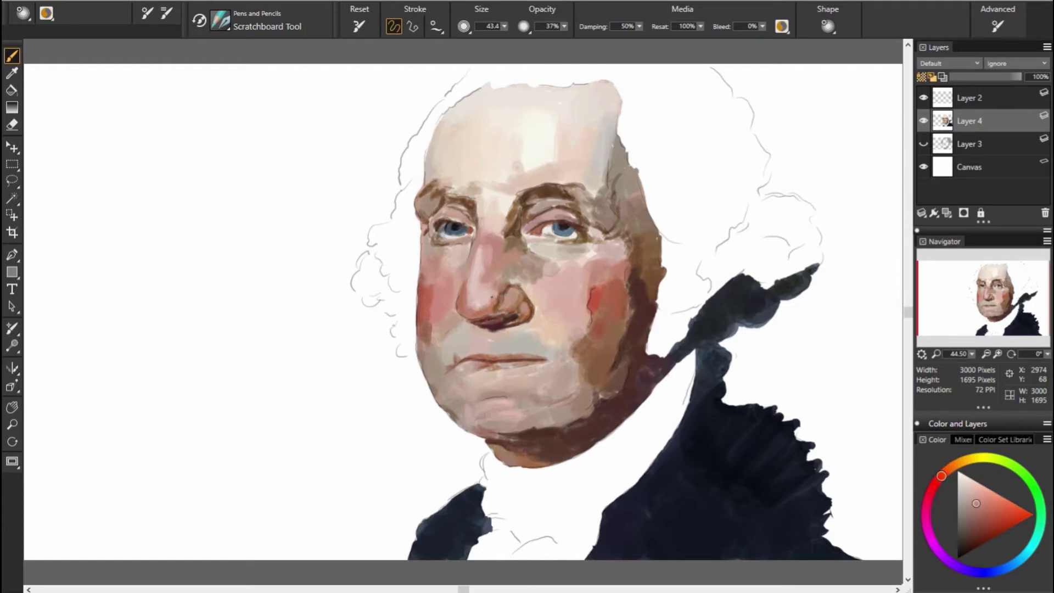
left_click(621, 329, "alt")
left_click(940, 477)
Step: Work sampled orange and red skin tones into both cheeks
left_click(466, 263, "alt")
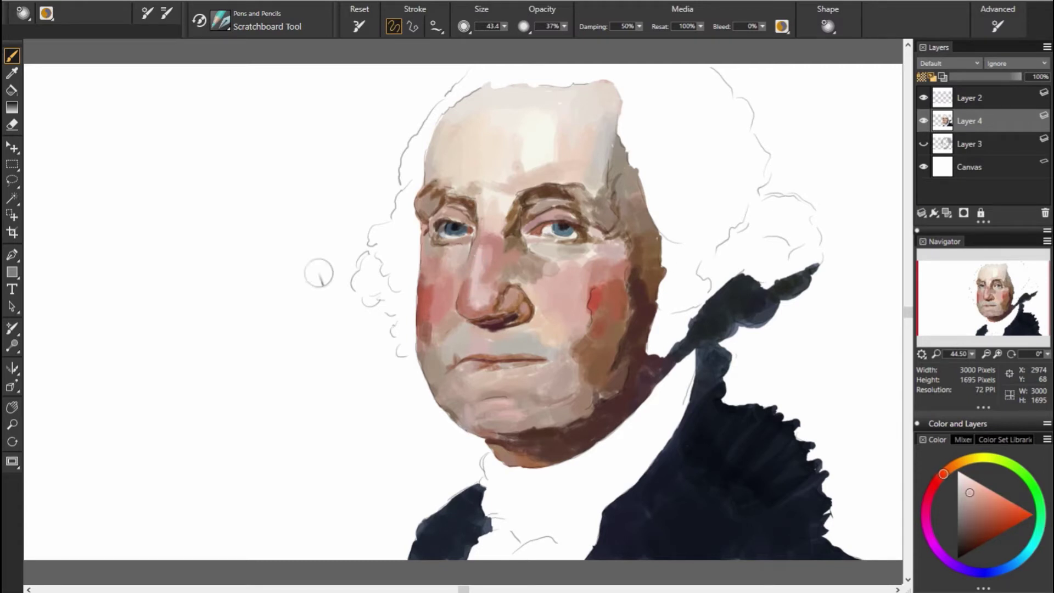
left_click(439, 253, "alt")
left_click(567, 296, "alt")
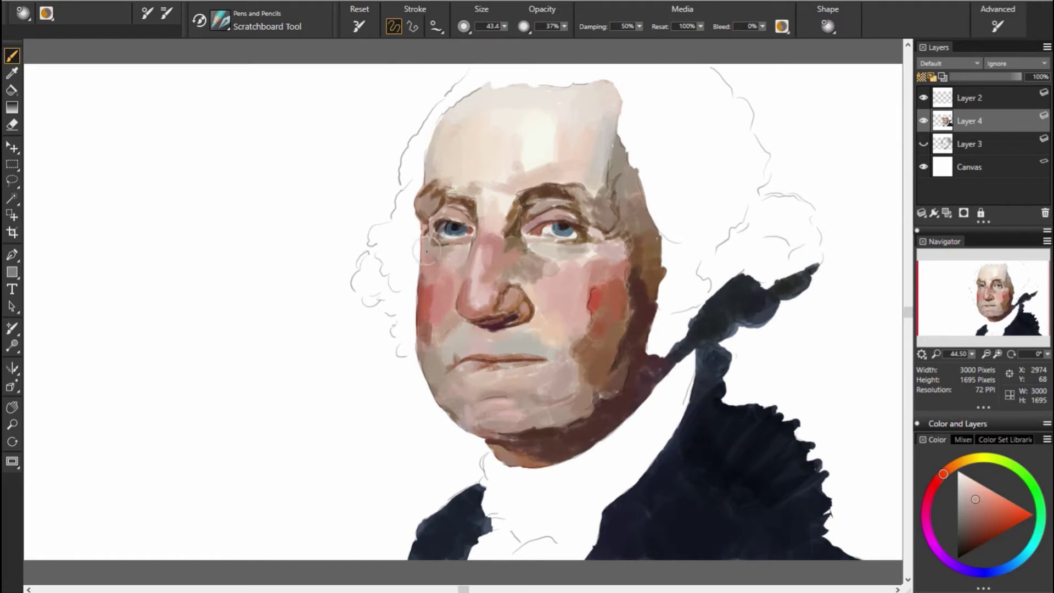
left_click(437, 288, "alt")
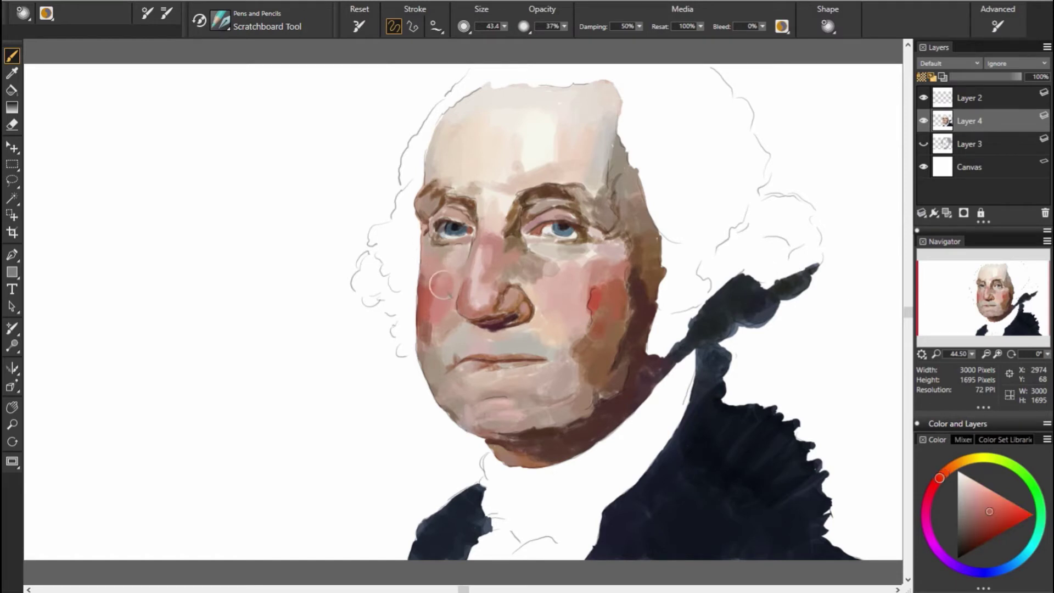
left_click(442, 295, "alt")
left_click(520, 322, "alt")
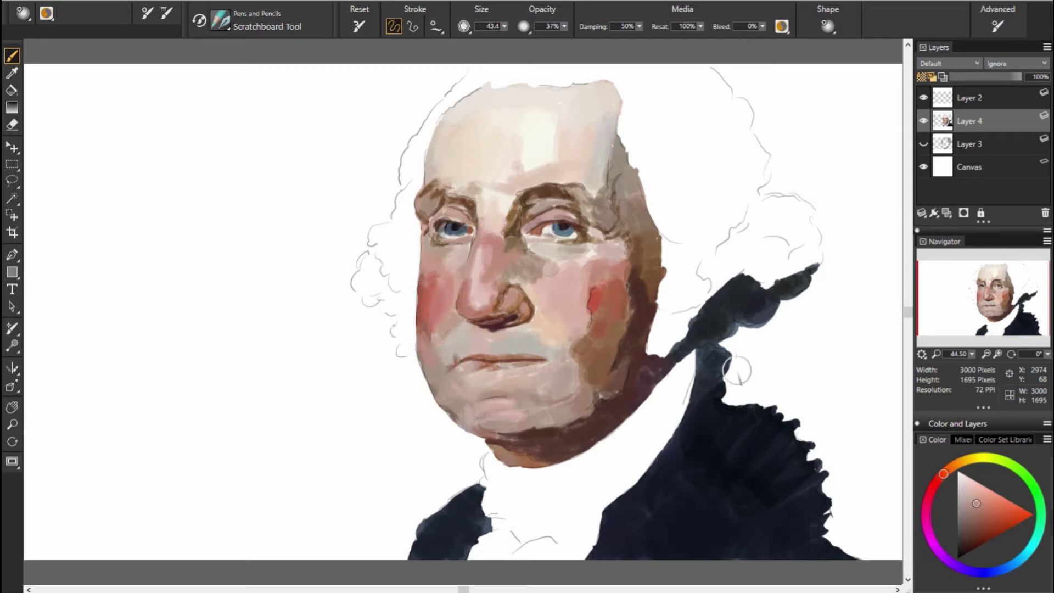
Step: Blend the chin, lips and mouth corners with sampled skin shades
left_click(434, 352, "alt")
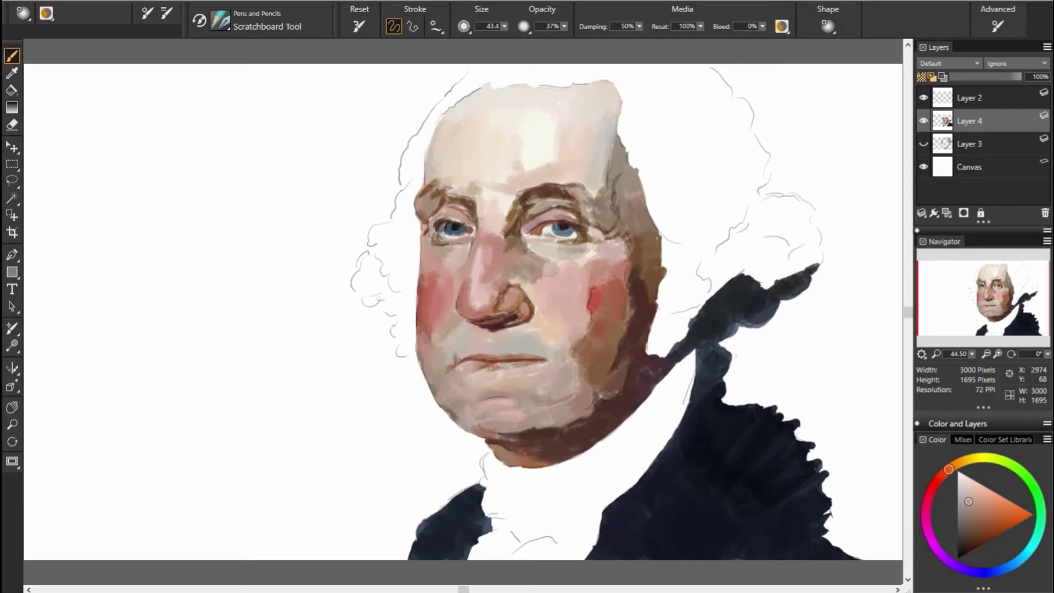
left_click(443, 364, "alt")
left_click(444, 381, "alt")
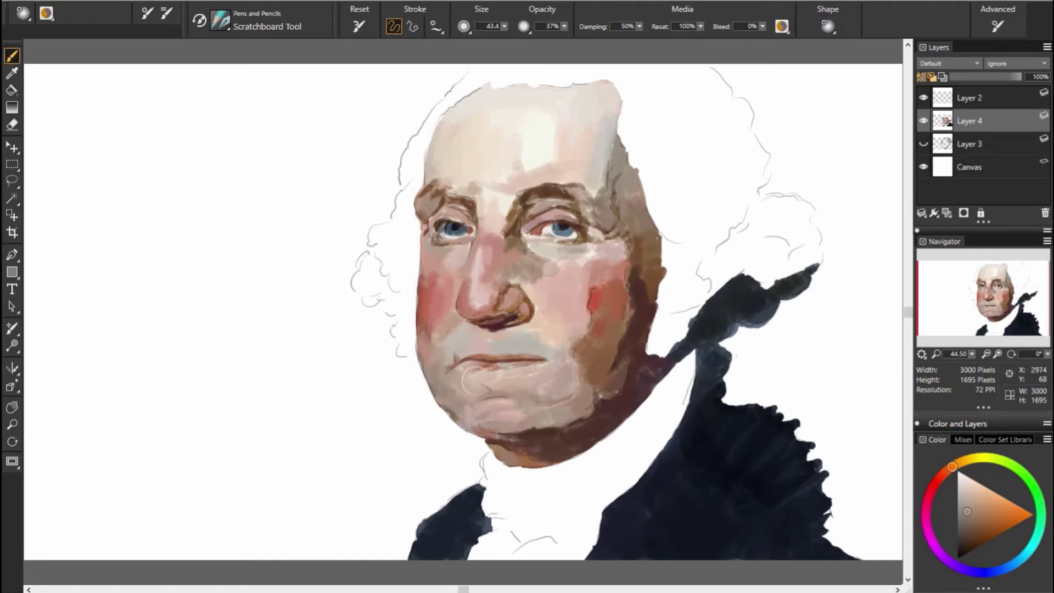
left_click(500, 356, "alt")
left_click(734, 403, "alt")
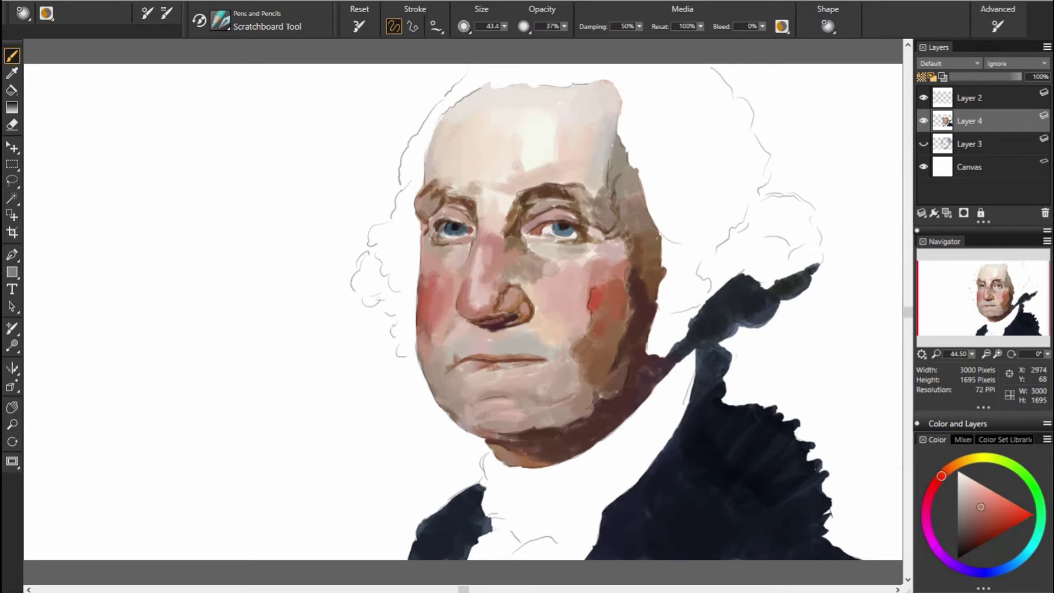
left_click(457, 371, "alt")
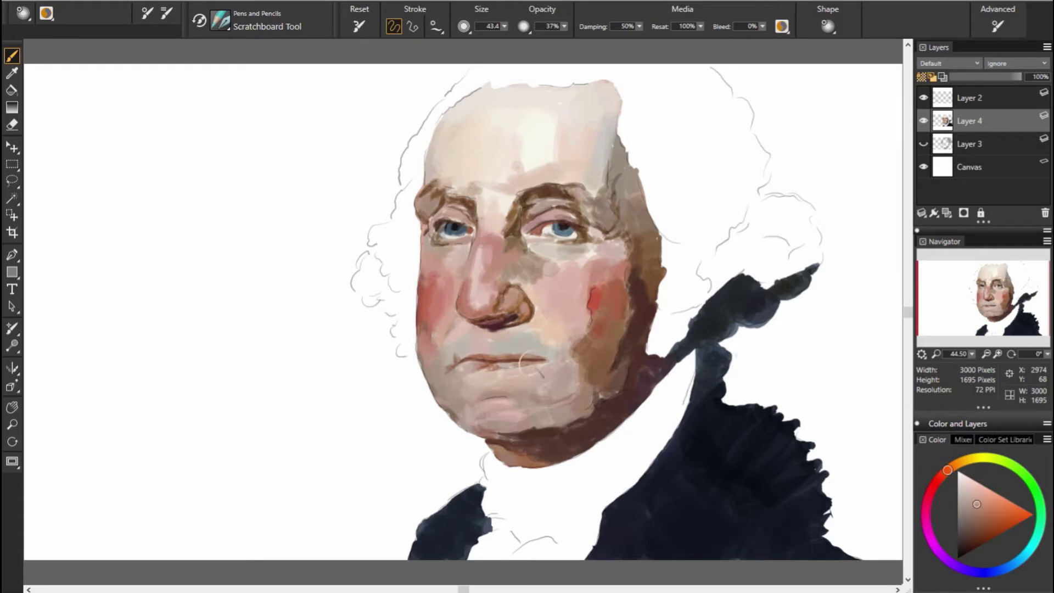
left_click(426, 349, "alt")
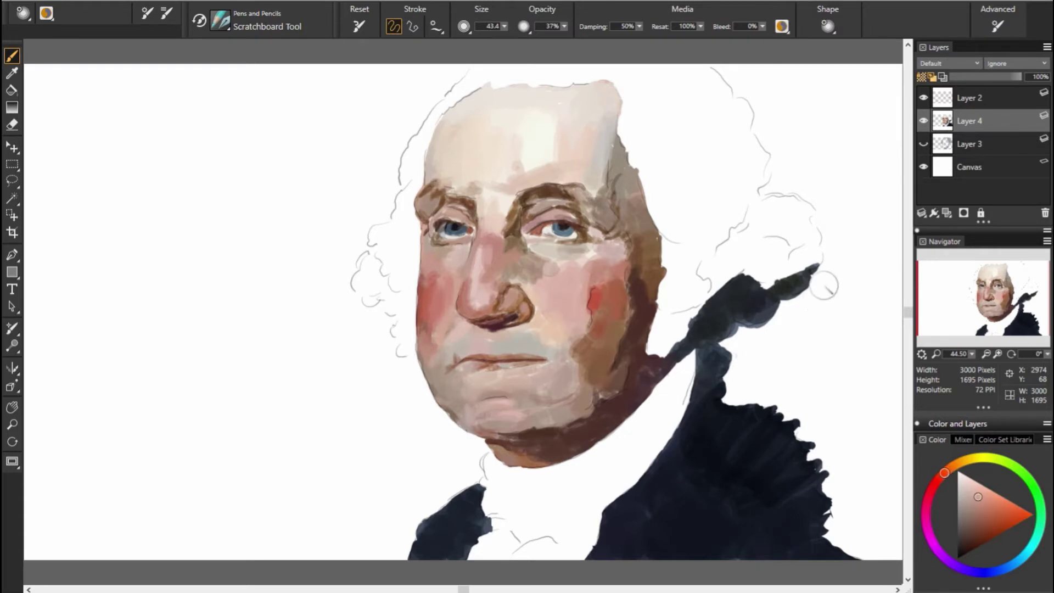
Step: Blend sampled shades into the cheek, beside the nose and around the left eye
left_click(611, 316, "alt")
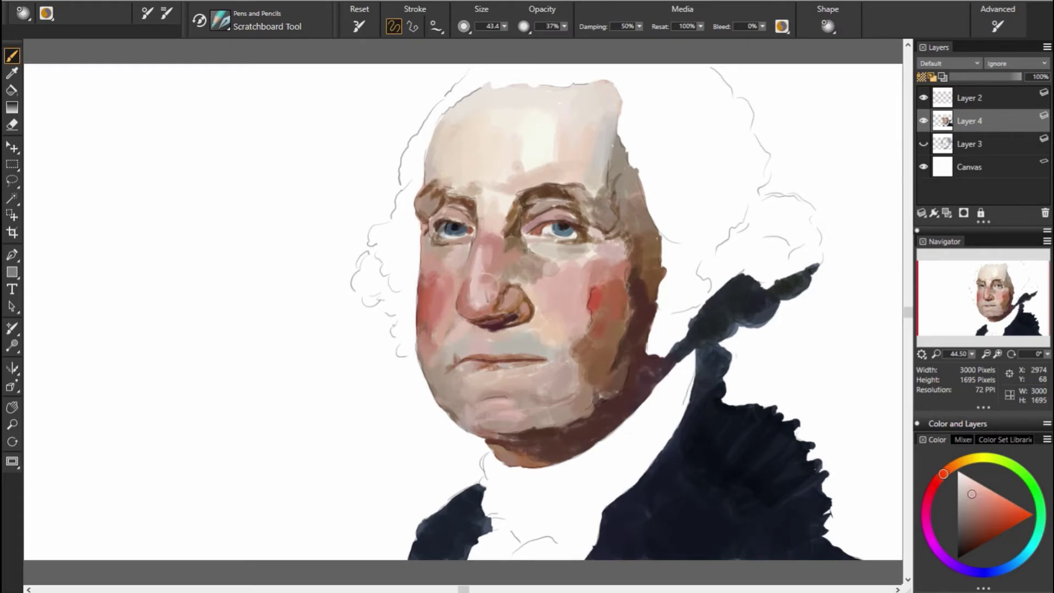
left_click(468, 264, "alt")
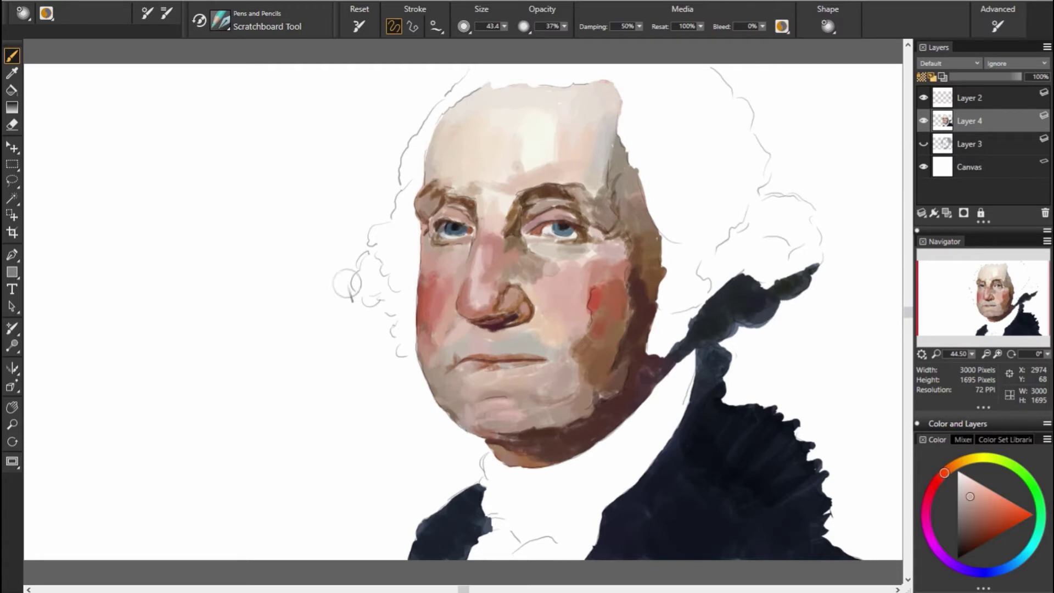
left_click(450, 288, "alt")
left_click(465, 266, "alt")
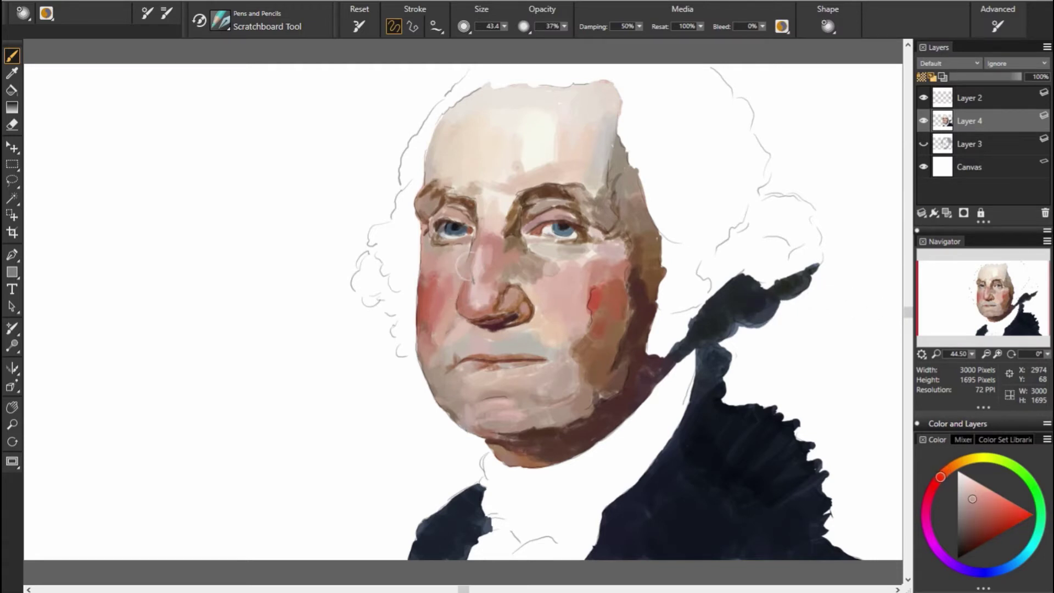
left_click(463, 231, "alt")
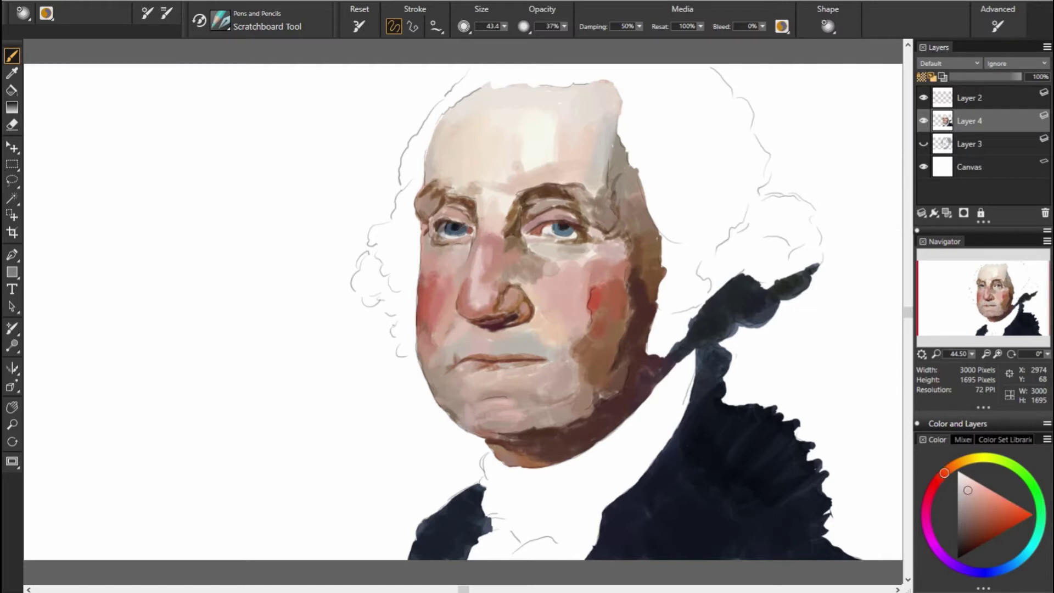
left_click(452, 219, "alt")
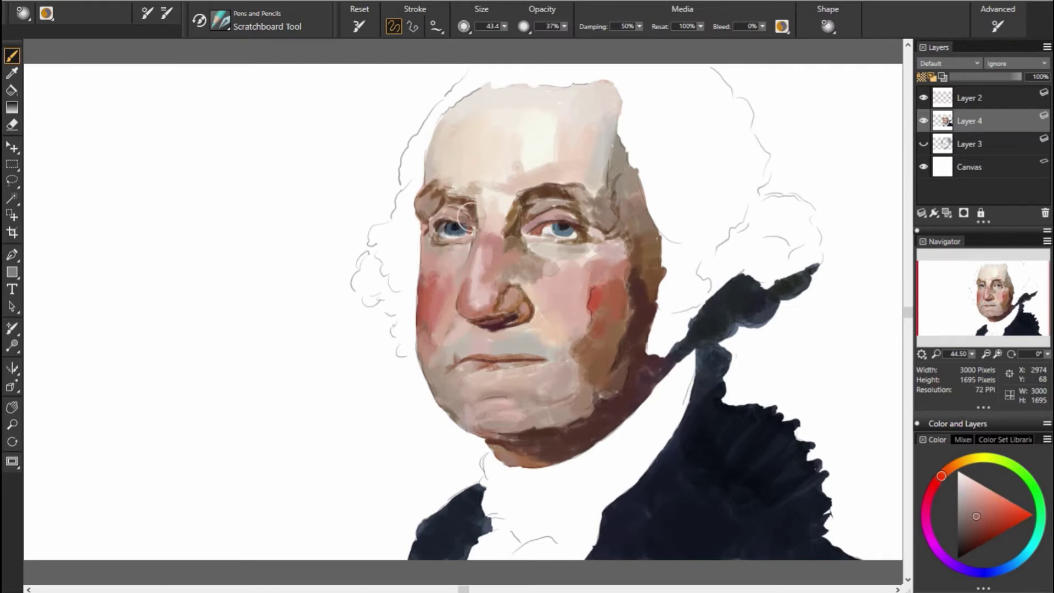
Step: Add darker tones around the eyes, a light forehead tone, and sample the dark coat colour
left_click(561, 232, "alt")
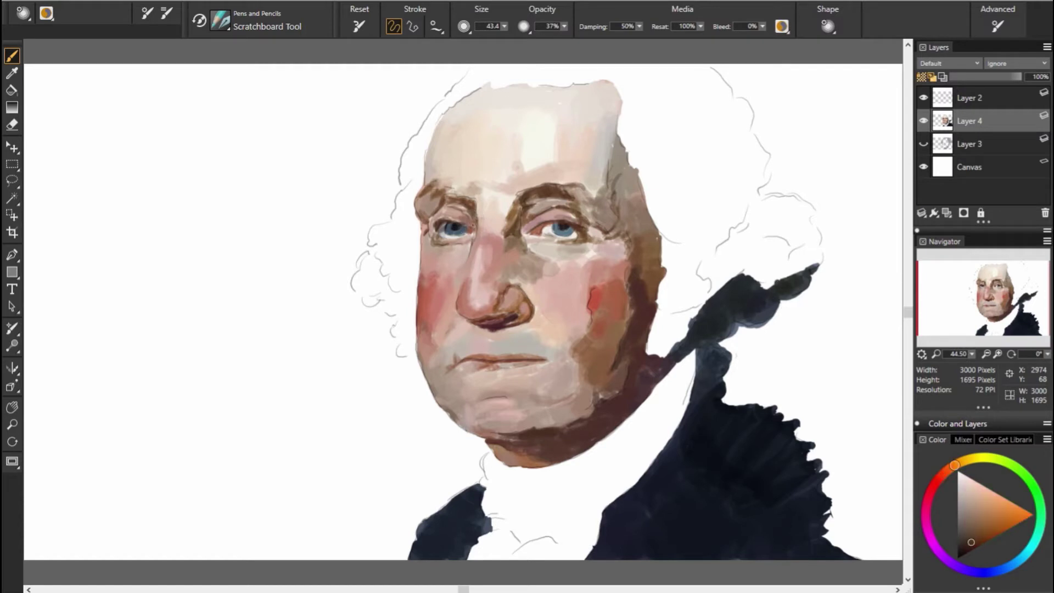
left_click(474, 218, "alt")
left_click(475, 219, "alt")
left_click(530, 162, "alt")
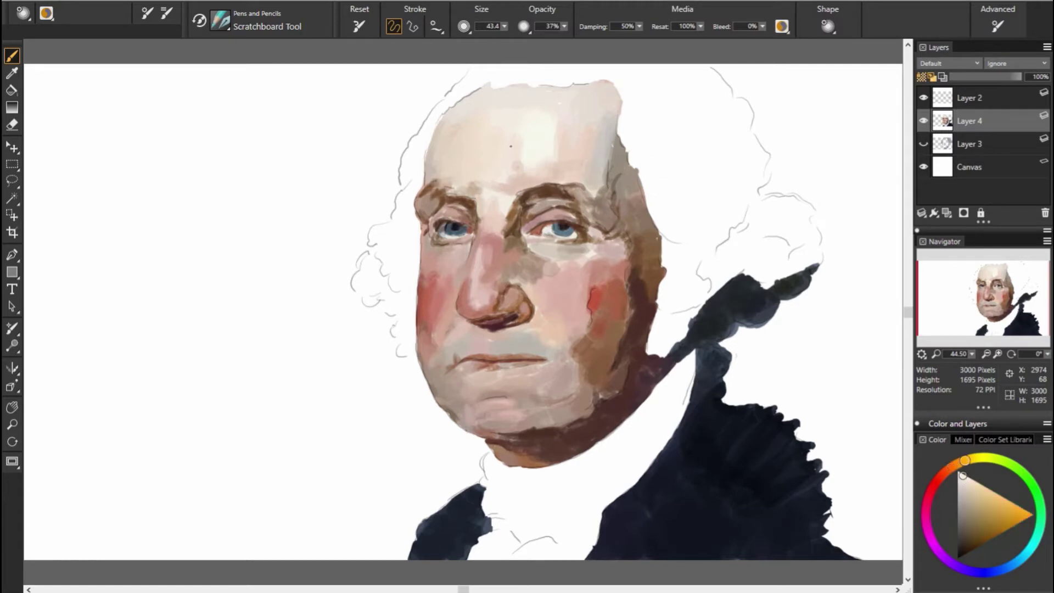
left_click(769, 435, "alt")
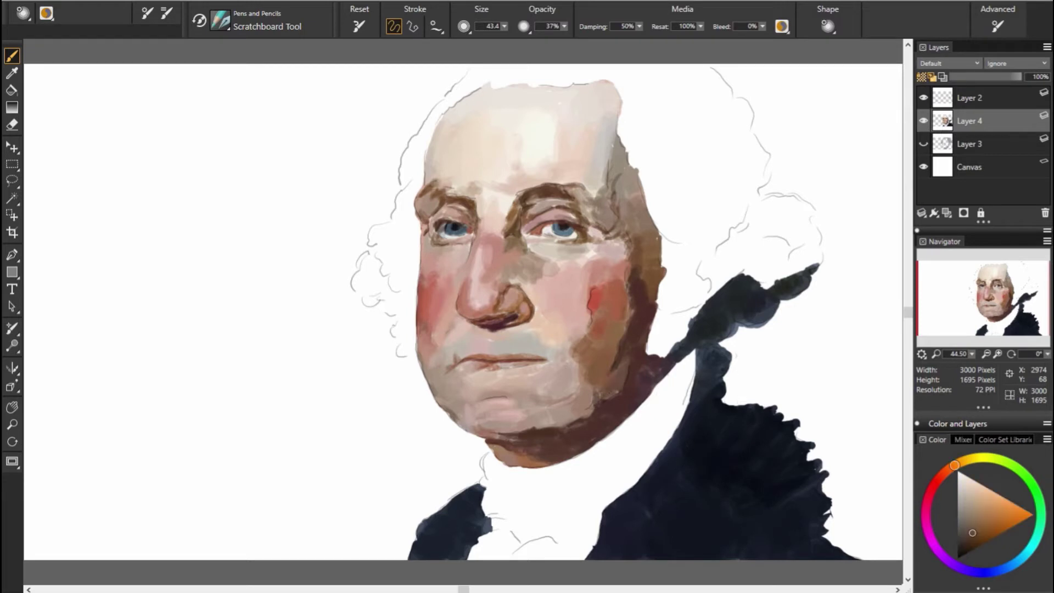
Step: Show and select Layer 3, then paint dark and lighter blue-grey on the left wig curls
left_click(955, 143)
left_click(923, 144)
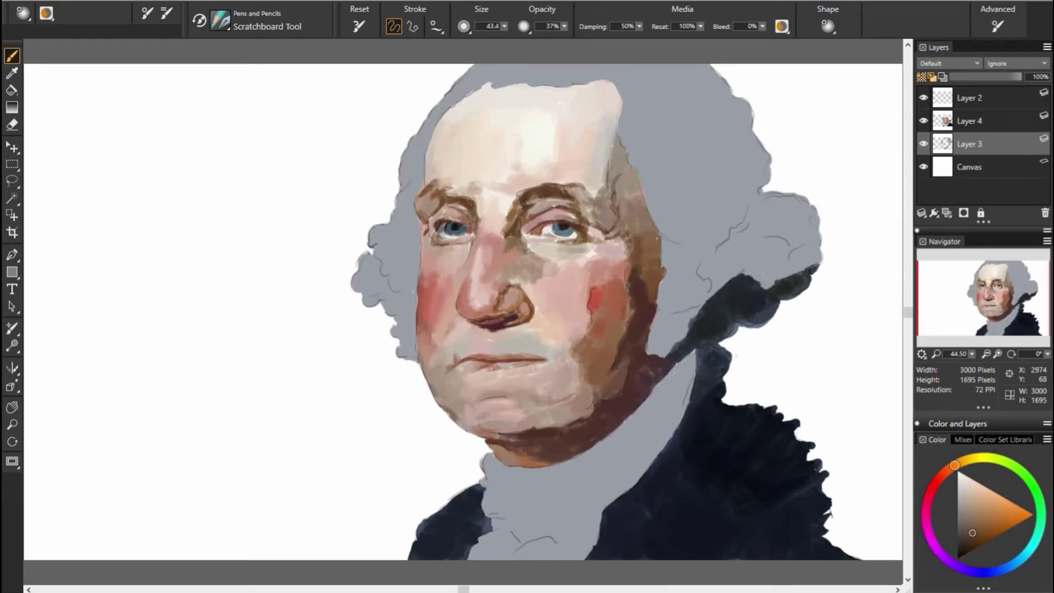
left_click_drag(411, 308, 404, 357)
left_click_drag(392, 415, 311, 308)
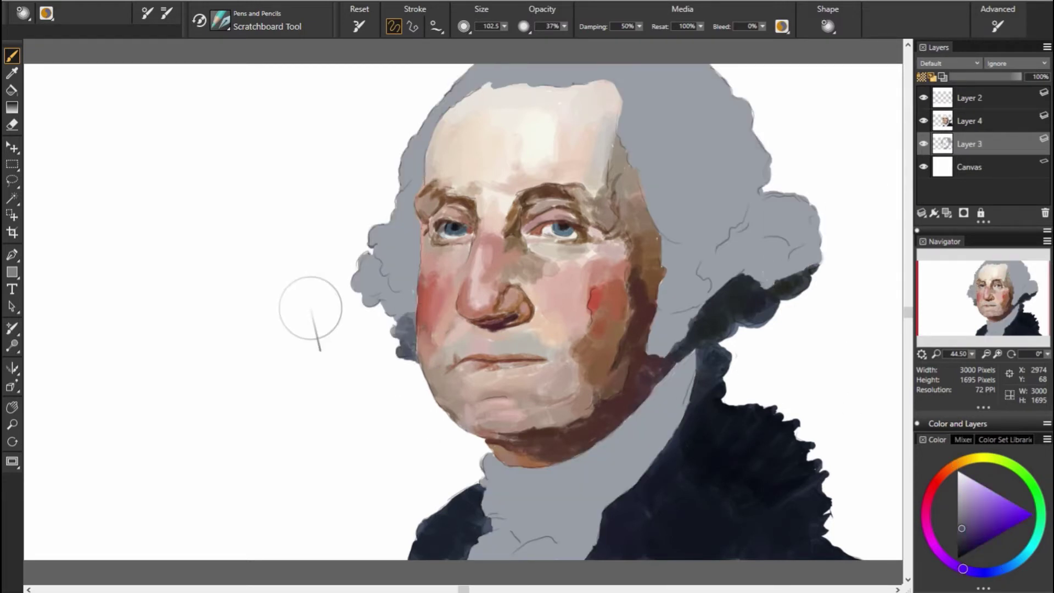
left_click_drag(409, 263, 417, 318)
left_click(746, 328, "alt")
mouse_move(379, 247)
left_mouse_down()
mouse_move(357, 302)
mouse_move(379, 305)
left_mouse_up()
Step: Paint light blue-grey left curls at 17% then 40% opacity with a 45.4 brush
left_click_drag(555, 49, 545, 48)
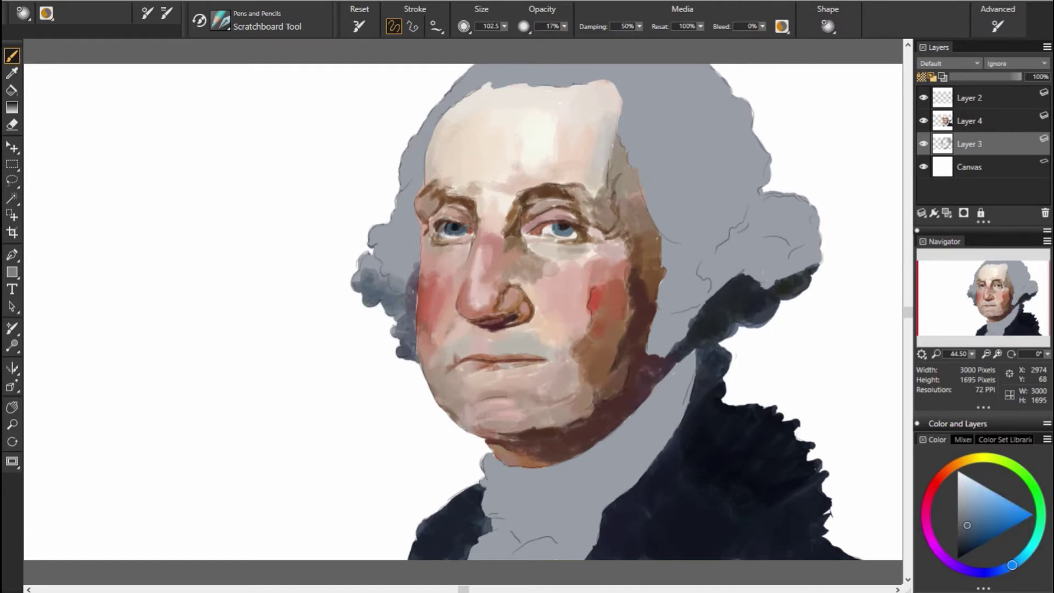
left_click(409, 280, "alt")
mouse_move(406, 269)
left_mouse_down()
mouse_move(398, 291)
mouse_move(410, 277)
left_mouse_up()
key("4")
mouse_move(411, 192)
left_mouse_down()
mouse_move(406, 239)
mouse_move(385, 247)
left_mouse_up()
left_click(711, 308, "alt")
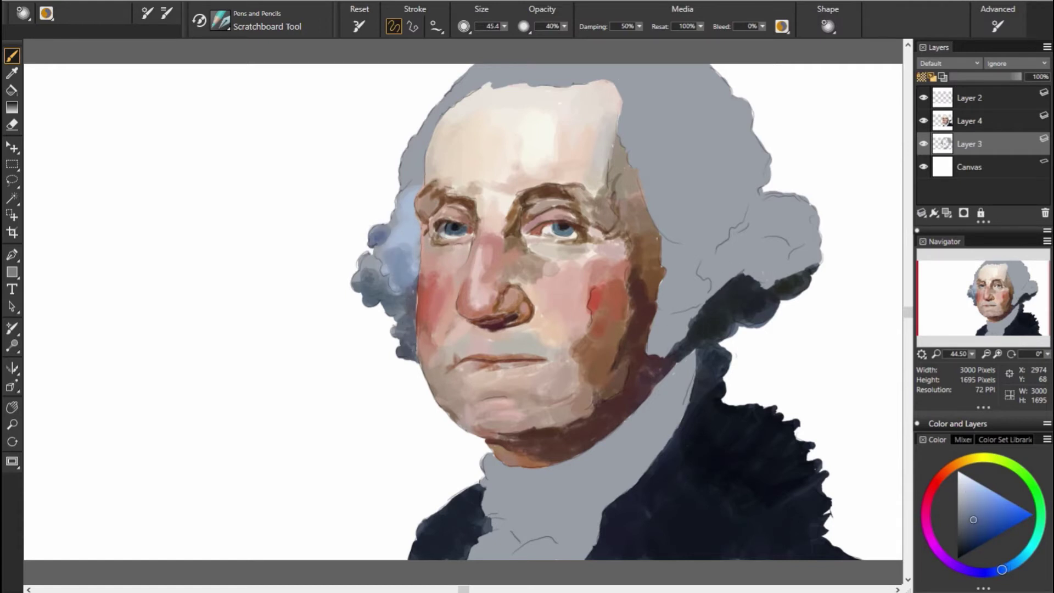
left_click(353, 321, "alt")
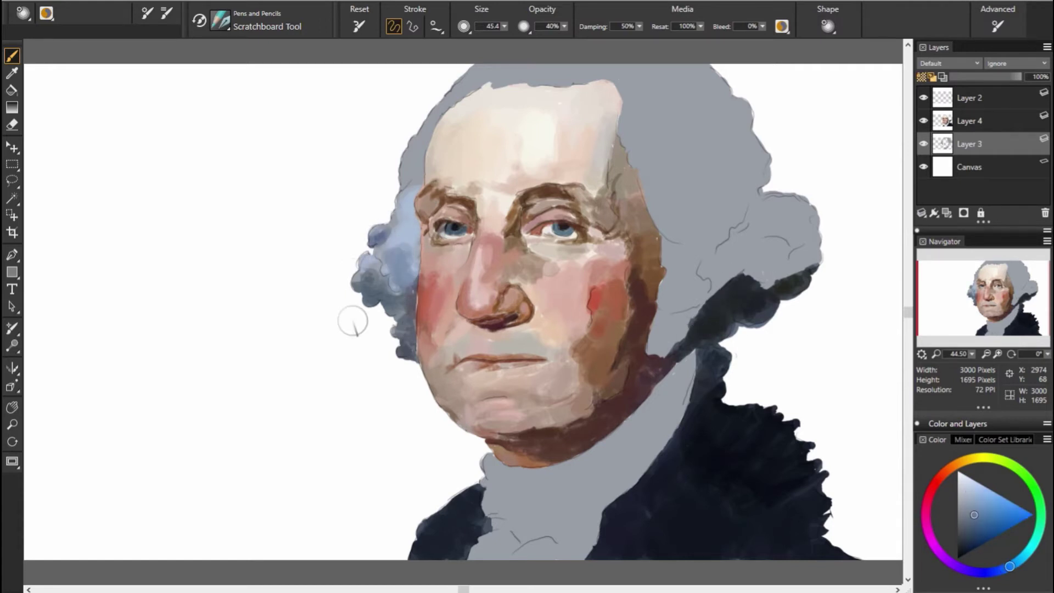
Step: Shade the curls right of the face and above the shoulder with blue-grey and light highlights
left_click(746, 427, "alt")
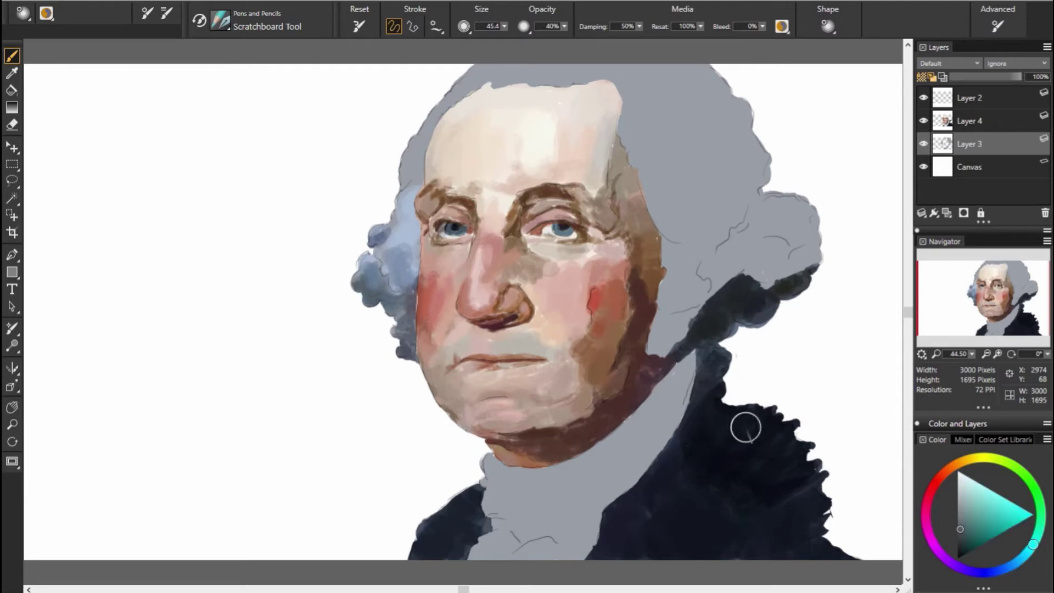
left_click(984, 572)
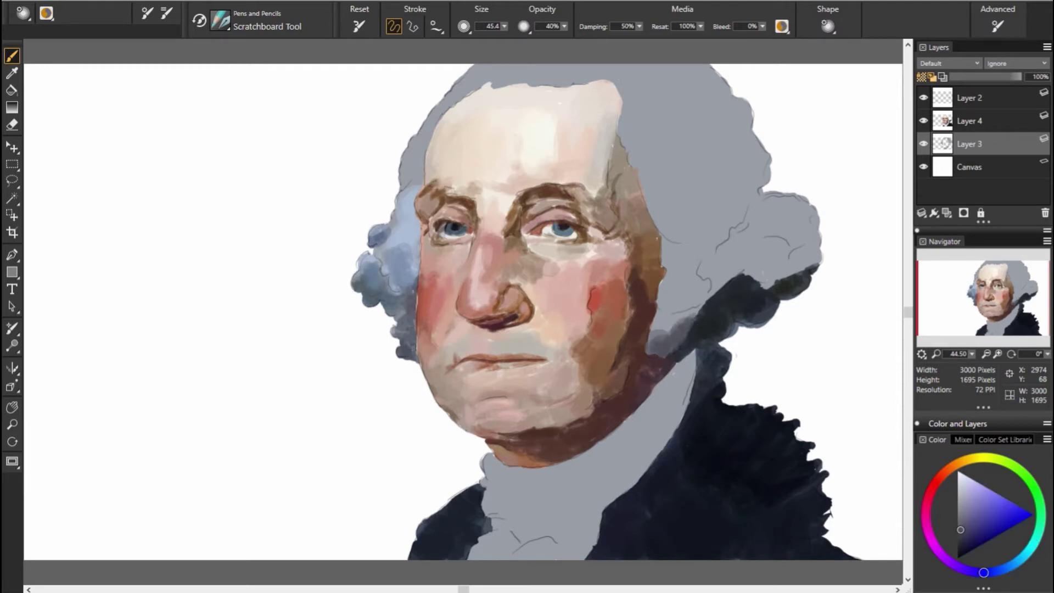
left_click(723, 326, "alt")
mouse_move(697, 291)
left_mouse_down()
mouse_move(664, 313)
mouse_move(659, 346)
left_mouse_up()
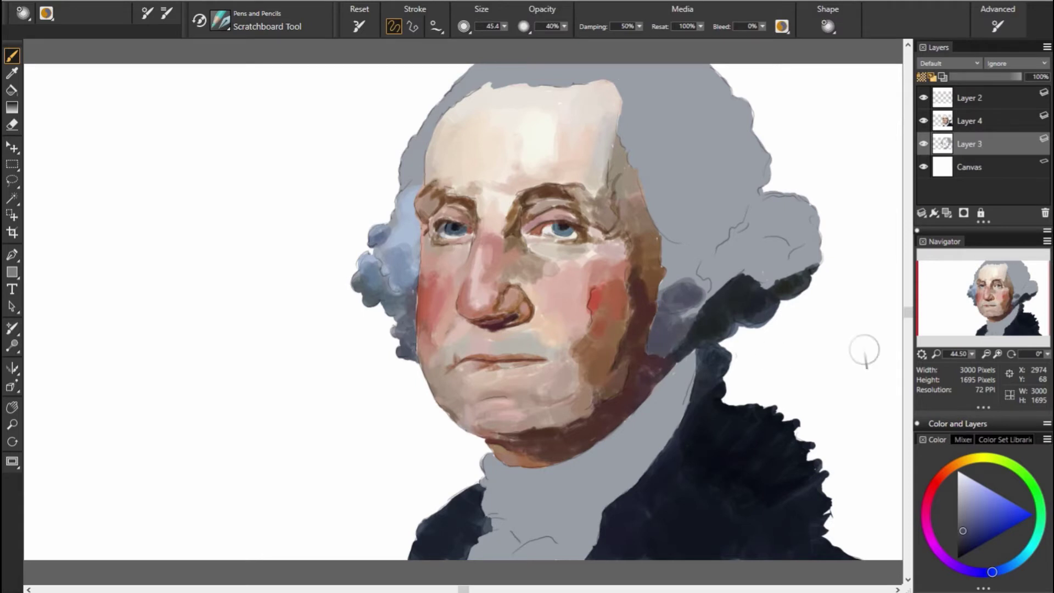
left_click(1005, 568)
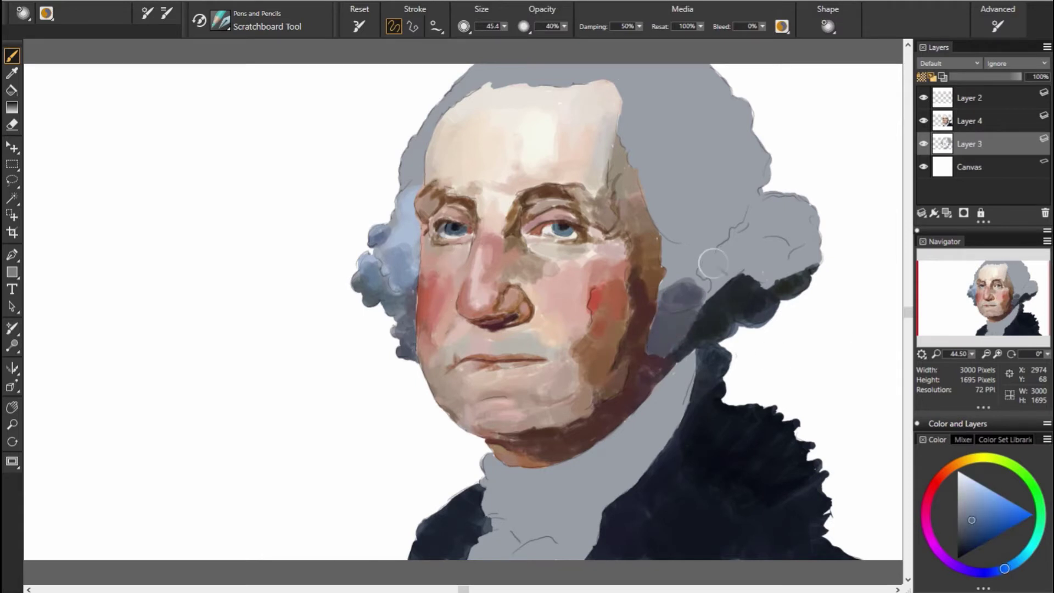
mouse_move(692, 285)
left_mouse_down()
mouse_move(812, 219)
mouse_move(845, 241)
left_mouse_up()
left_click(778, 223, "alt")
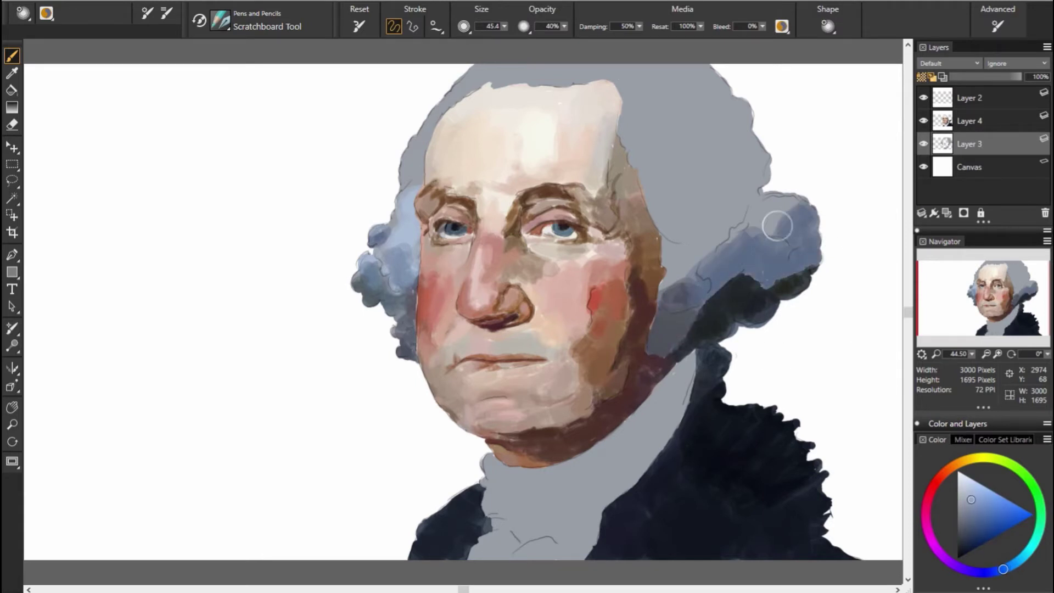
mouse_move(777, 223)
left_mouse_down()
mouse_move(744, 237)
mouse_move(768, 252)
mouse_move(717, 269)
mouse_move(696, 296)
mouse_move(725, 327)
left_mouse_up()
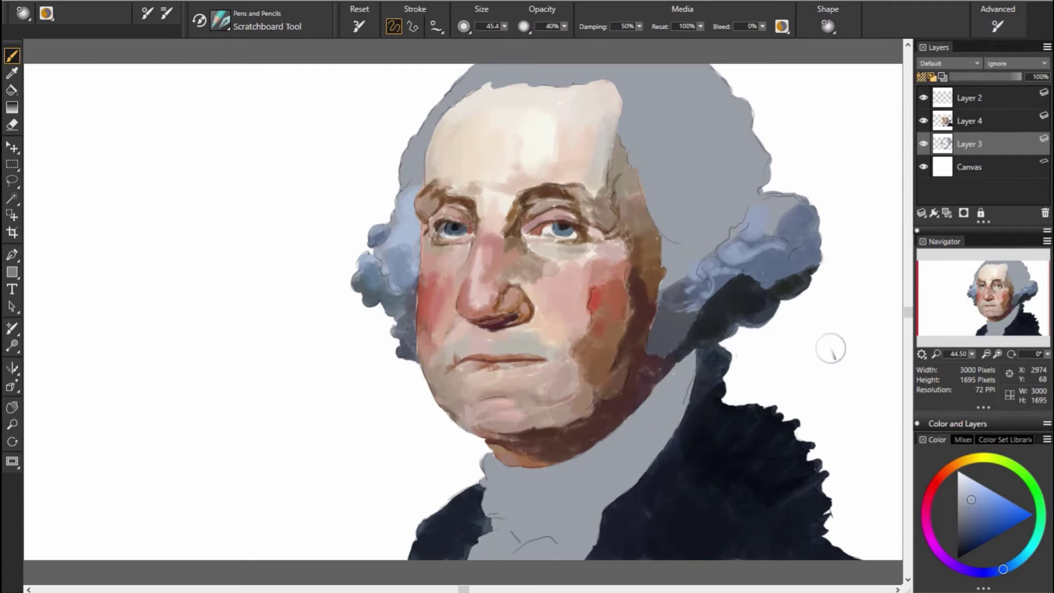
Step: Sample wig blues, settle on a blue-grey, and dab it beside the right curls
left_click(729, 324, "alt")
left_click(671, 346, "alt")
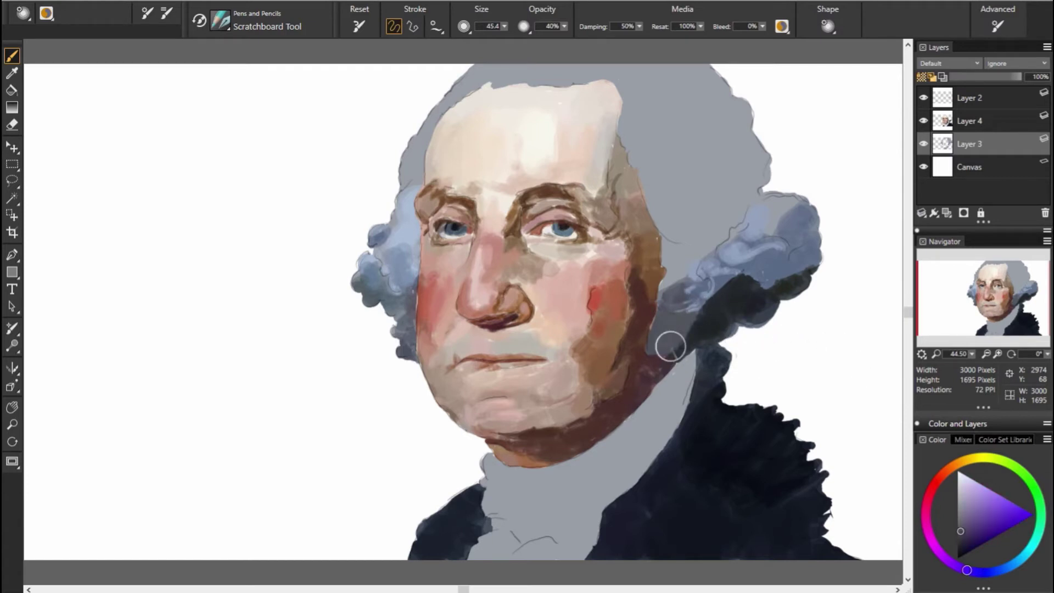
left_click(678, 347, "alt")
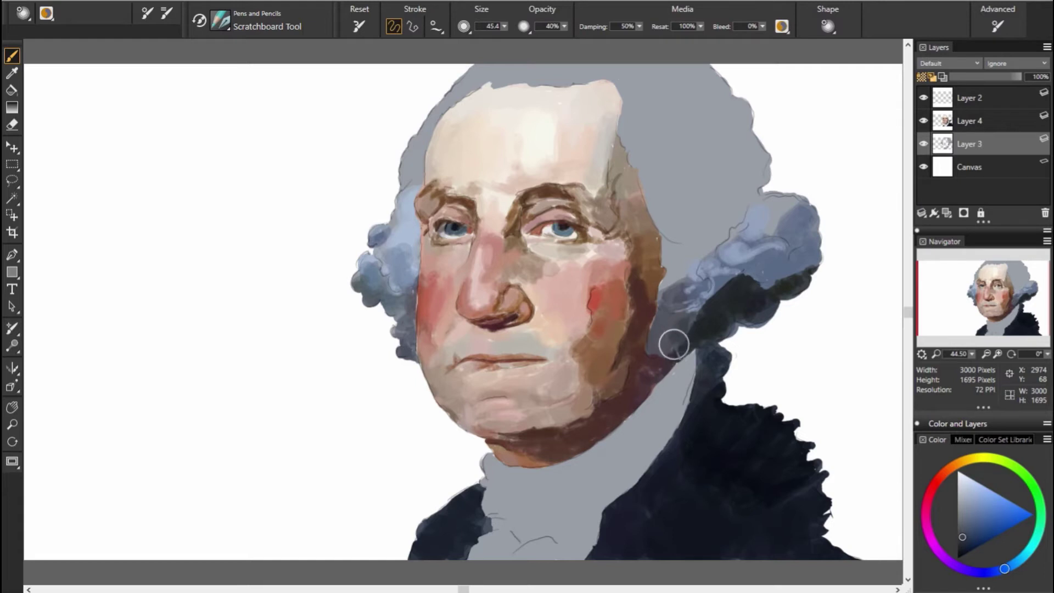
left_click(753, 278, "alt")
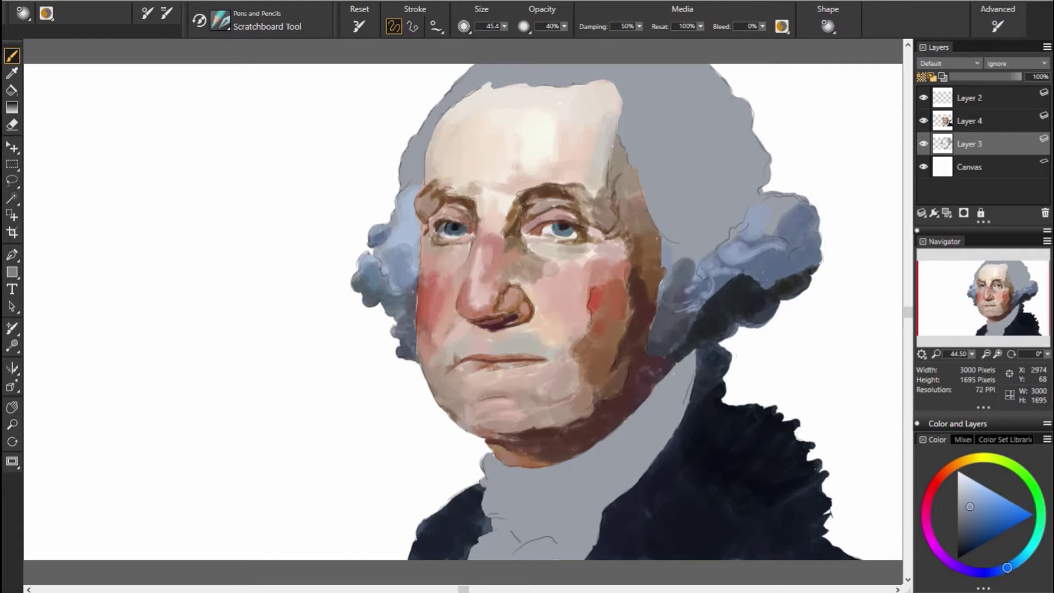
left_click(665, 275, "alt")
left_click(667, 287, "alt")
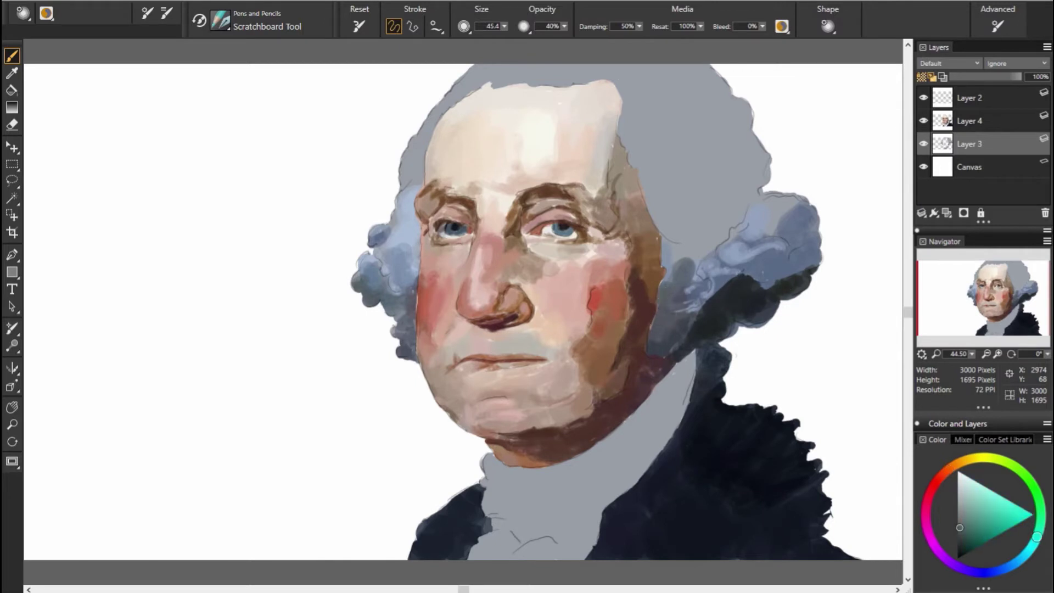
left_click(753, 272, "alt")
left_click_drag(681, 217, 719, 219)
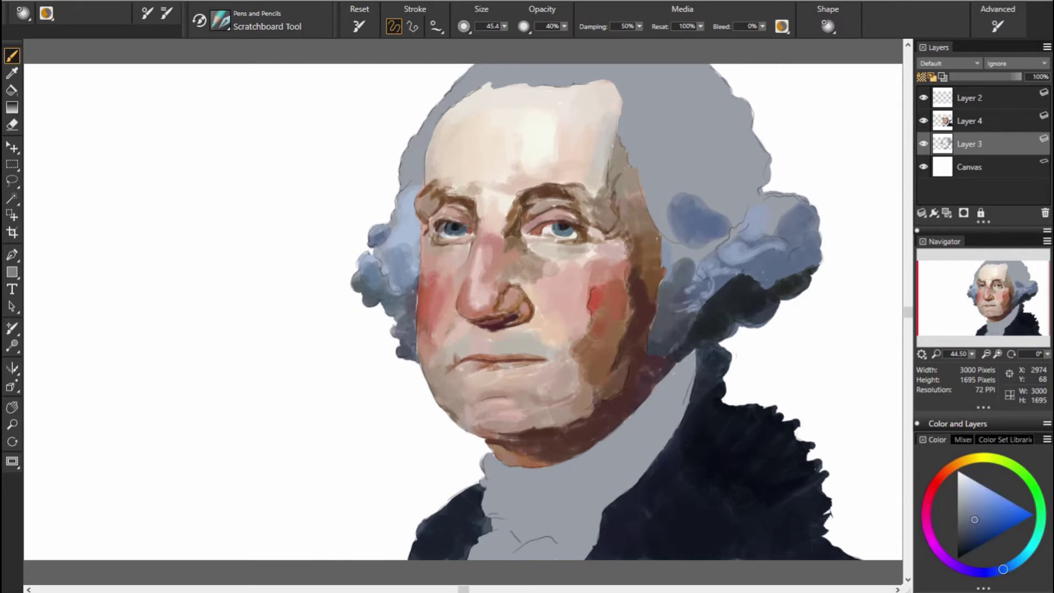
Step: Fill the upper-right curls and top-right wig with blue-grey and a dark violet stroke
mouse_move(799, 212)
left_mouse_down()
mouse_move(760, 200)
mouse_move(791, 200)
mouse_move(763, 137)
mouse_move(689, 182)
mouse_move(708, 208)
mouse_move(670, 149)
mouse_move(724, 118)
mouse_move(733, 90)
mouse_move(681, 69)
mouse_move(752, 126)
mouse_move(757, 165)
left_mouse_up()
left_click(751, 189, "alt")
left_click(607, 212, "alt")
left_click(738, 129, "alt")
left_click(734, 131, "alt")
left_click(741, 158, "alt")
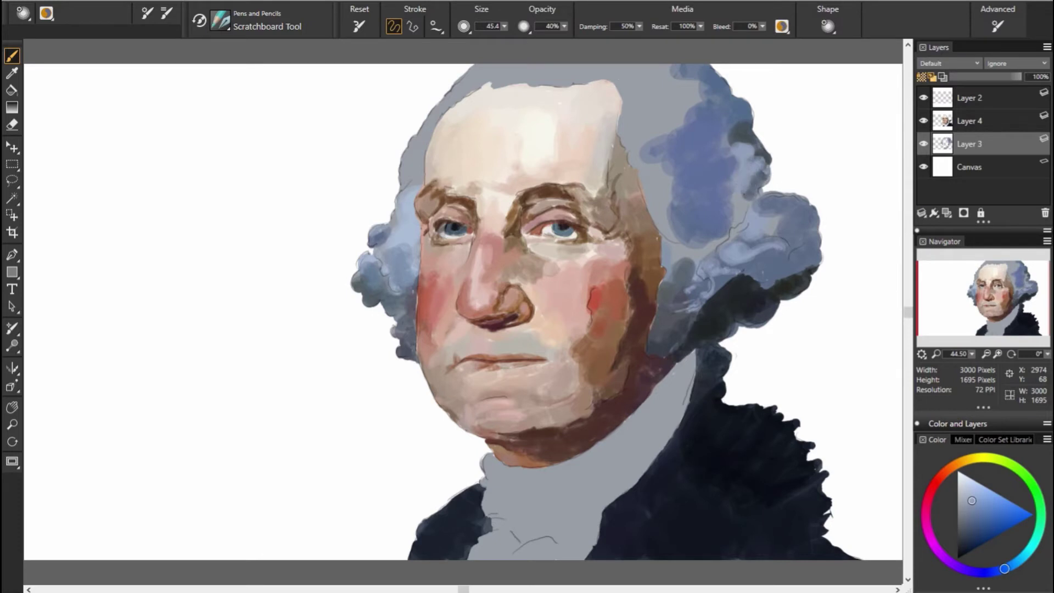
left_click(713, 235, "alt")
left_click_drag(708, 241, 722, 228)
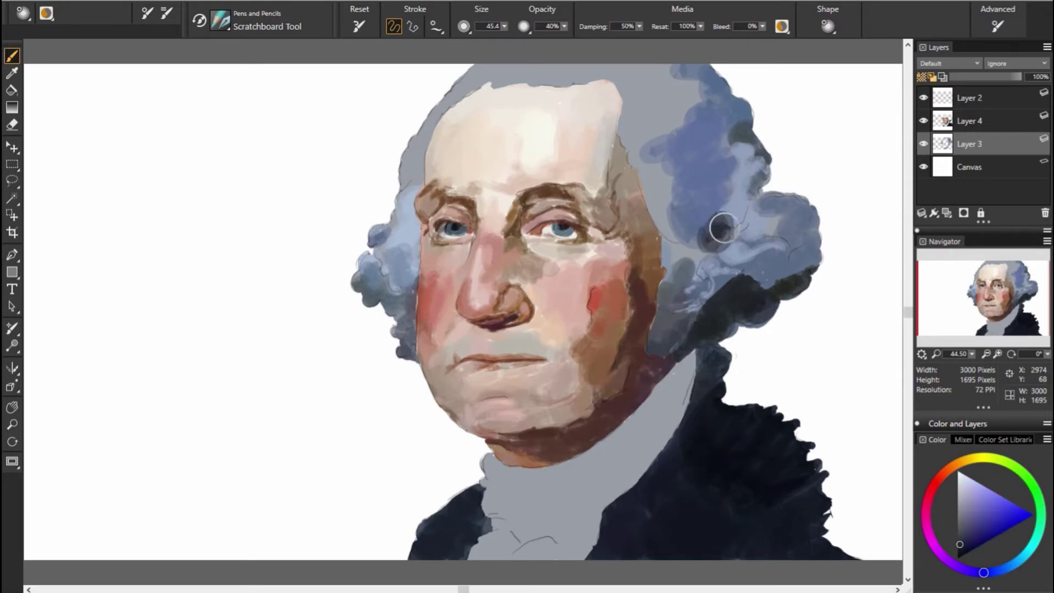
Step: Cover the light streak in the right curls with a sampled saturated blue
left_click(767, 257, "alt")
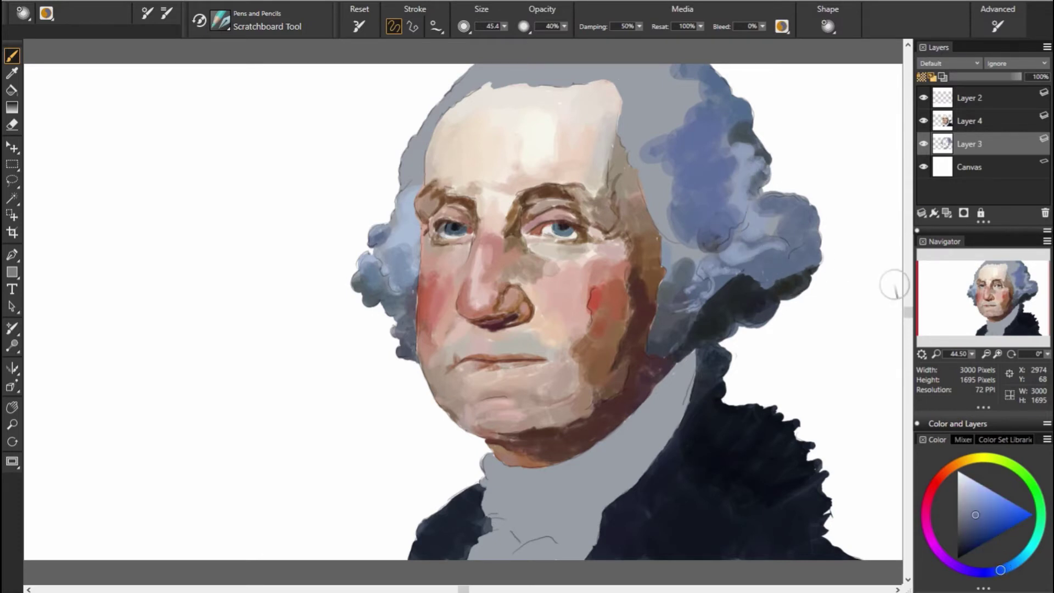
left_click(731, 229, "alt")
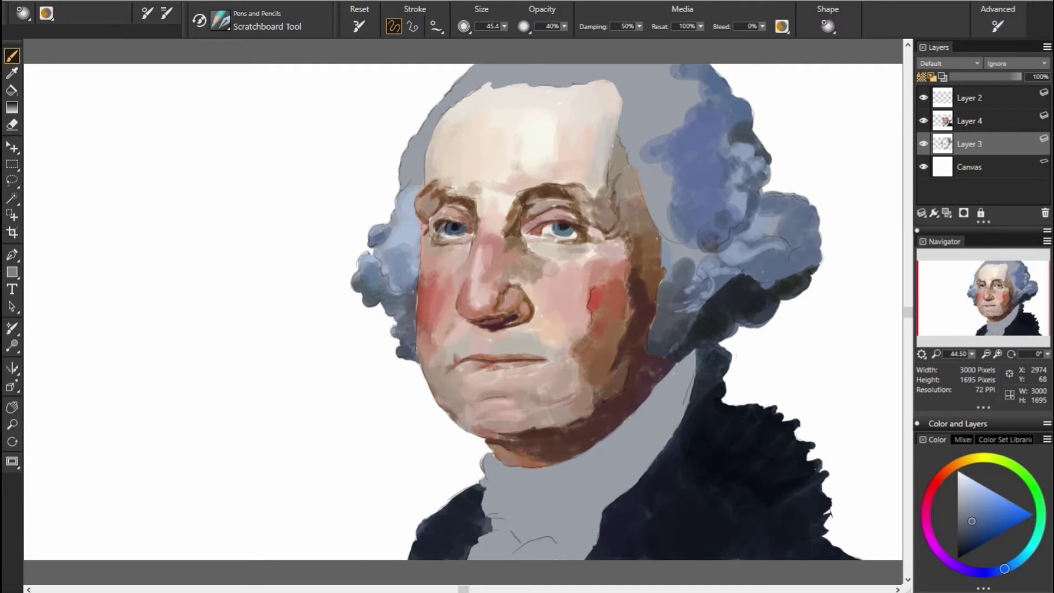
left_click(780, 272, "alt")
left_click(813, 288, "alt")
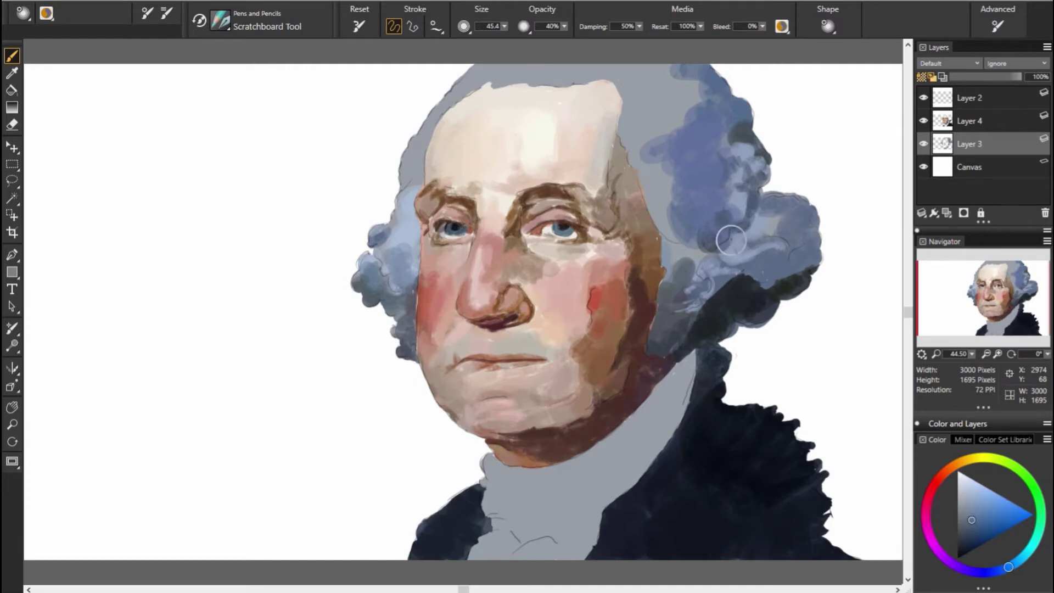
left_click_drag(735, 240, 747, 259)
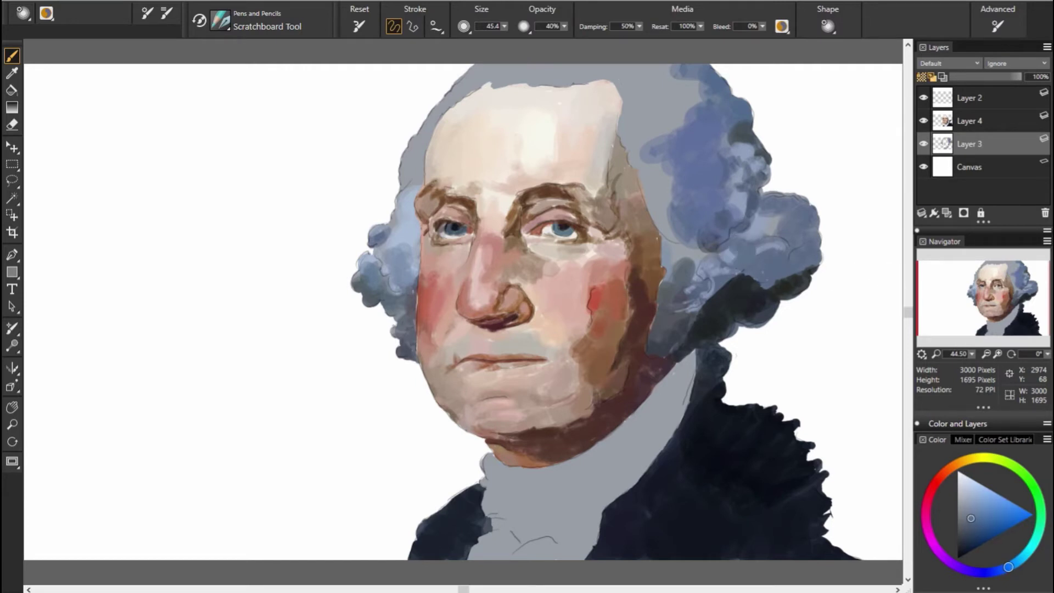
Step: Brush light grey-blue across the top of the wig
left_click(723, 269, "alt")
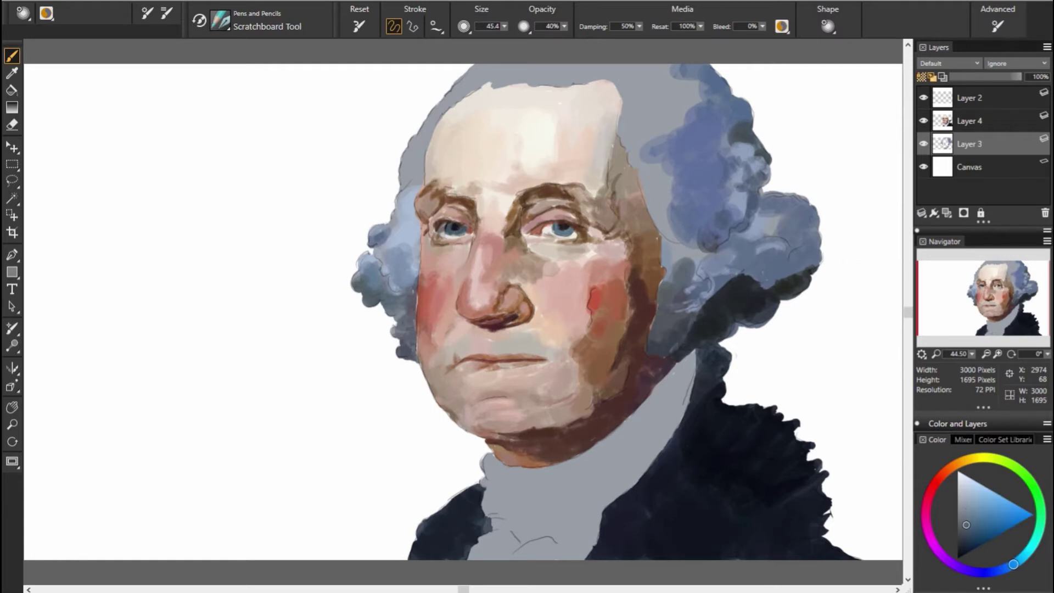
left_click(768, 220, "alt")
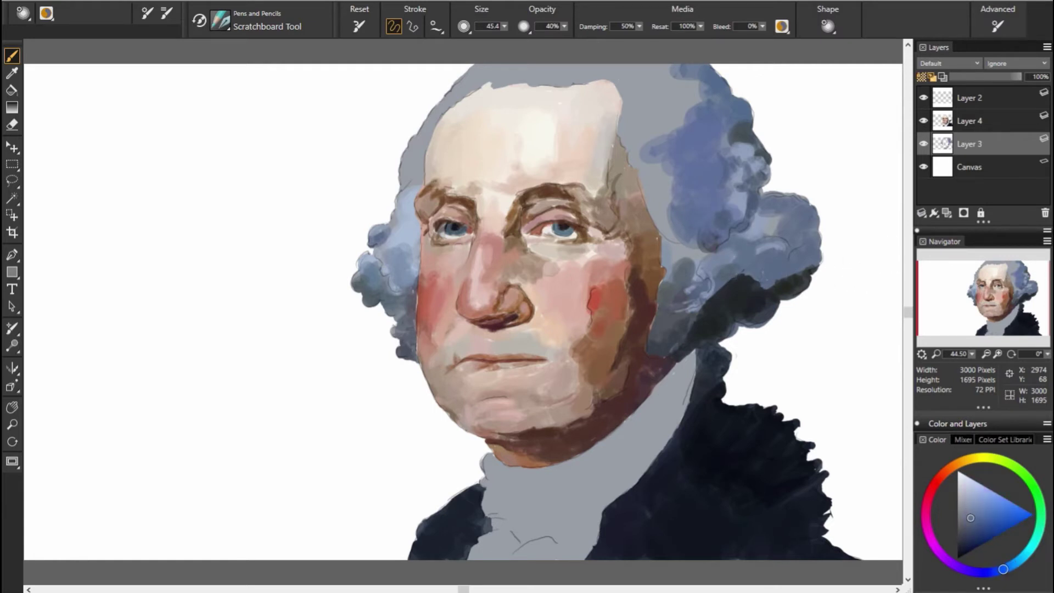
left_click(633, 166, "alt")
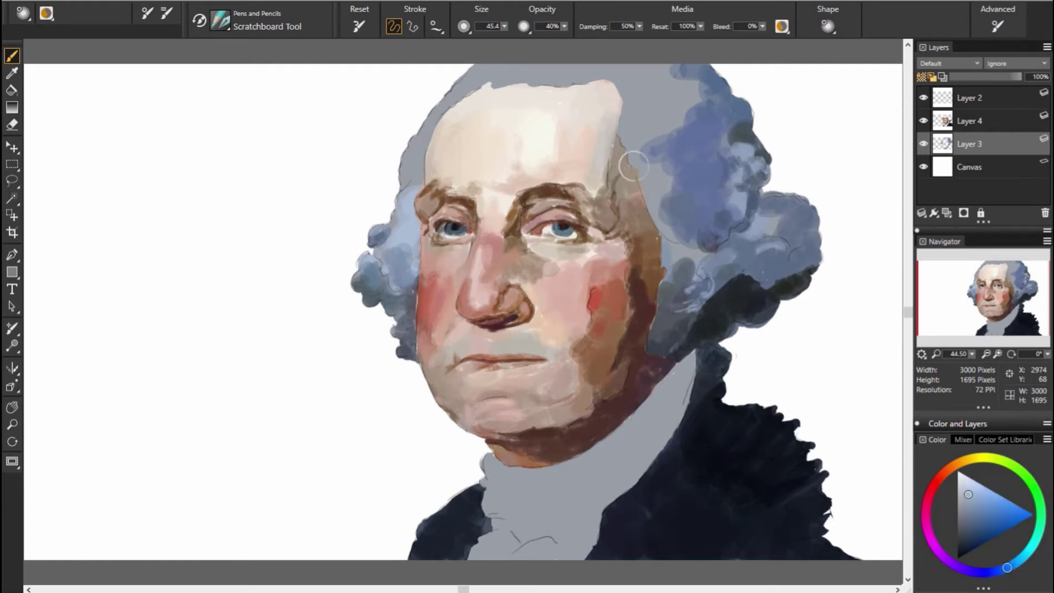
mouse_move(631, 83)
left_mouse_down()
mouse_move(631, 118)
mouse_move(548, 74)
mouse_move(505, 74)
mouse_move(669, 74)
left_mouse_up()
left_click(692, 80, "alt")
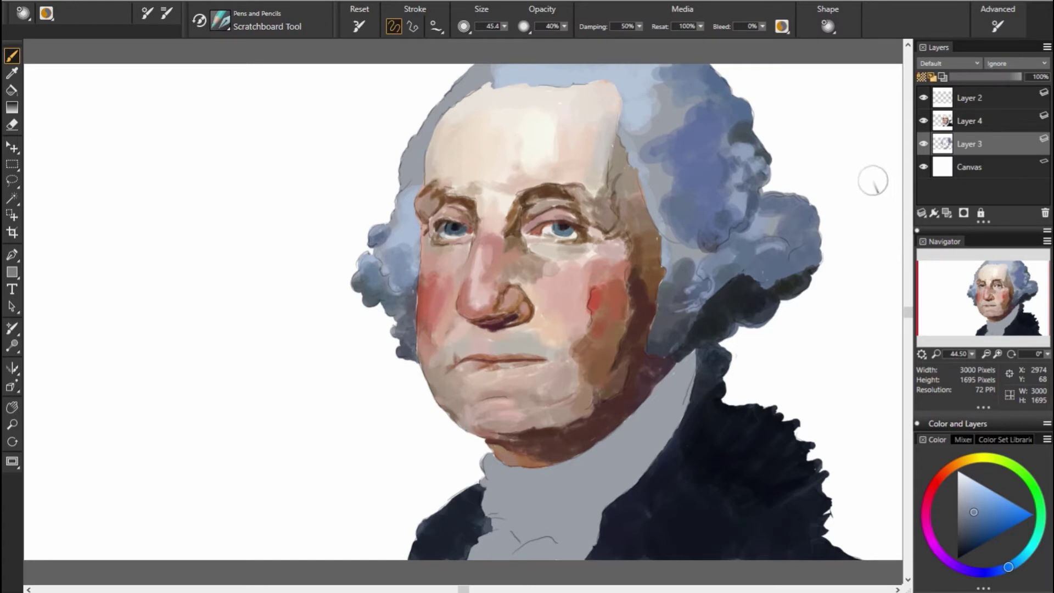
Step: Paint lighter and darker blue-grey strokes across the upper-right wig
left_click(690, 98, "alt")
left_click_drag(690, 99, 684, 124)
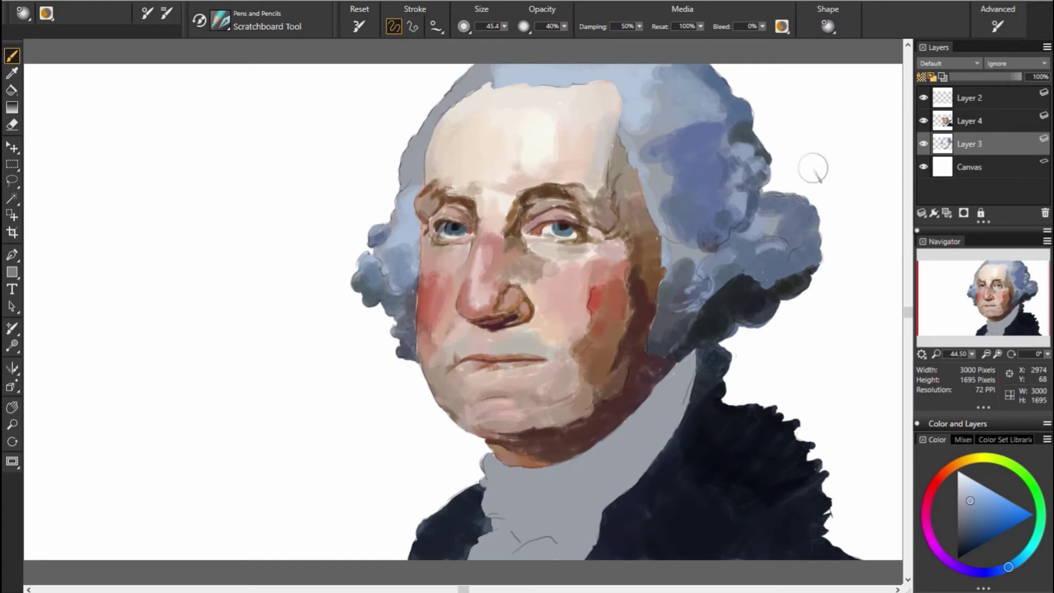
left_click(732, 180, "alt")
left_click_drag(623, 115, 632, 144)
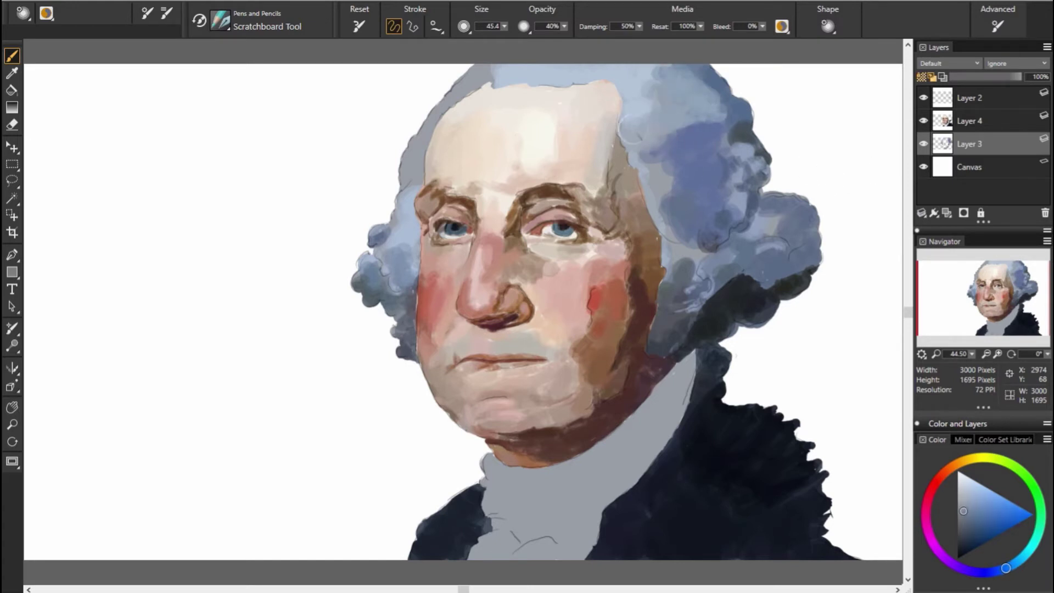
left_click(680, 206, "alt")
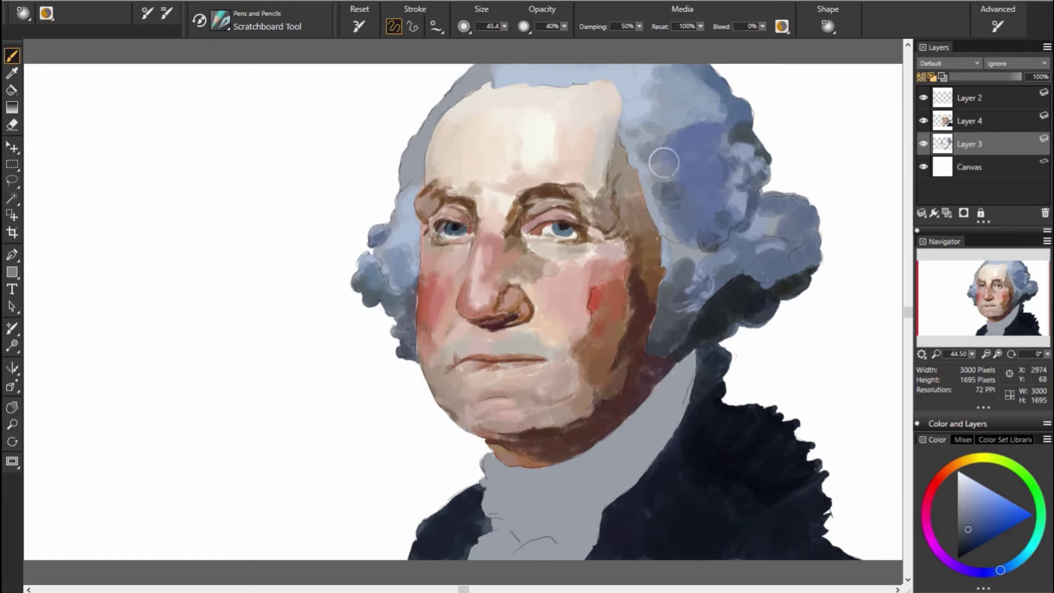
left_click_drag(663, 162, 733, 96)
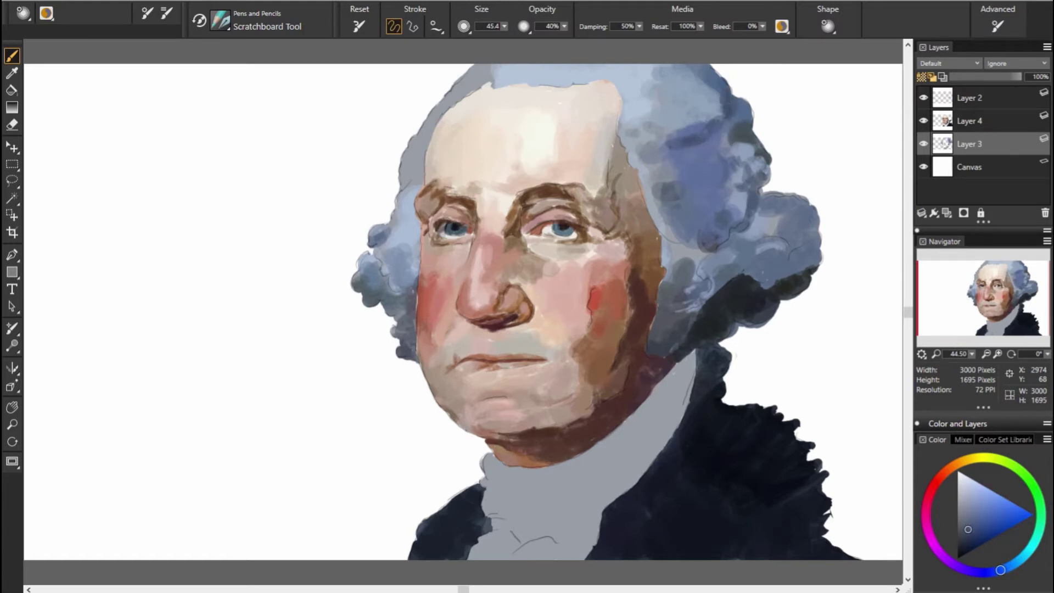
Step: Lighten the wig above the forehead with pale cyan-blue and darken its left edge
left_click(509, 68, "alt")
left_click(417, 140, "alt")
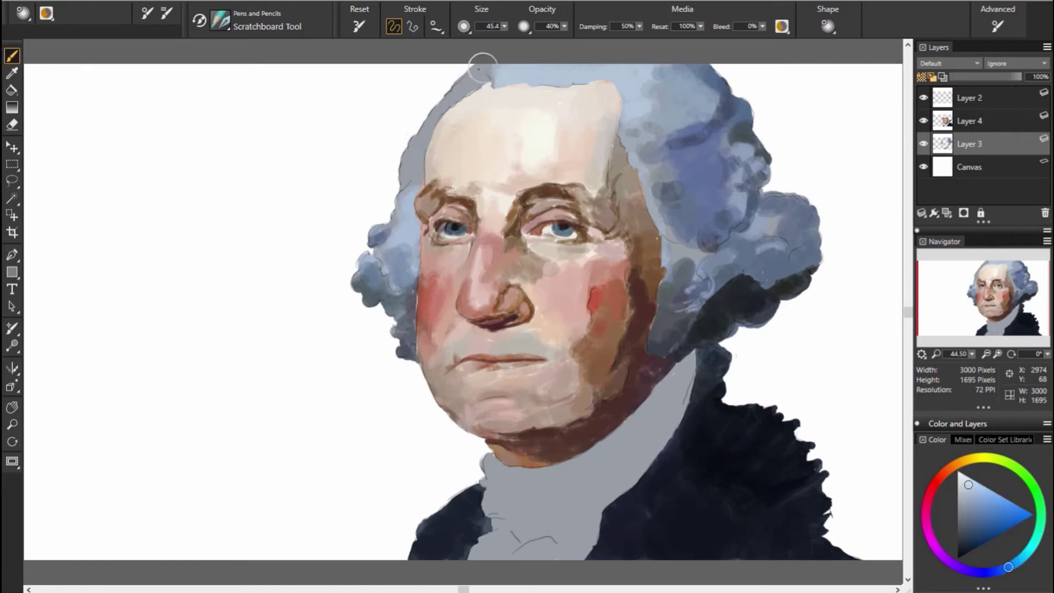
left_click_drag(483, 58, 439, 113)
left_click(509, 144, "alt")
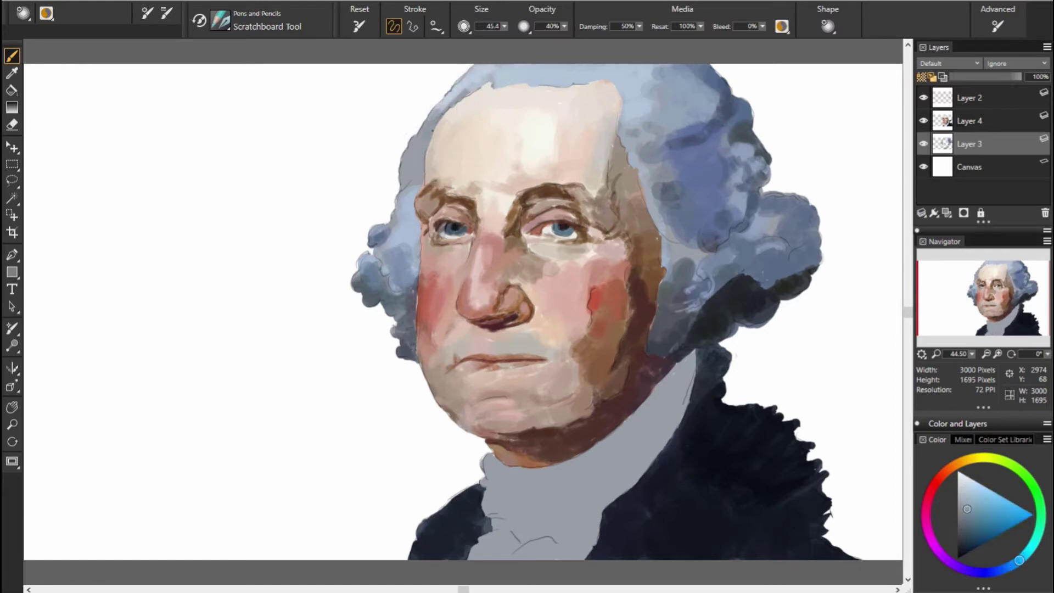
left_click(552, 135, "alt")
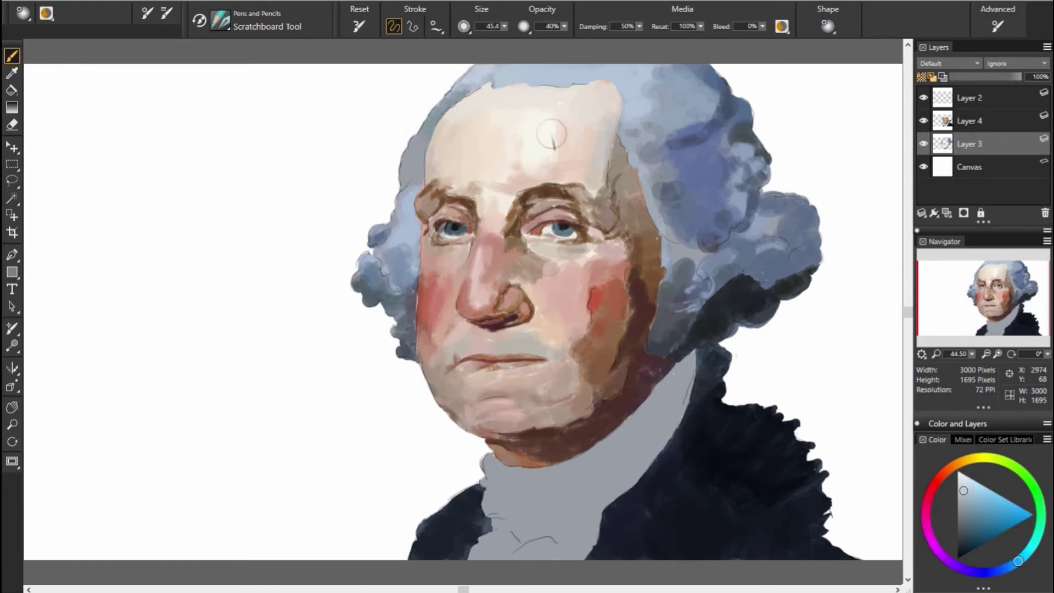
left_click(656, 216, "alt")
left_click_drag(405, 184, 424, 124)
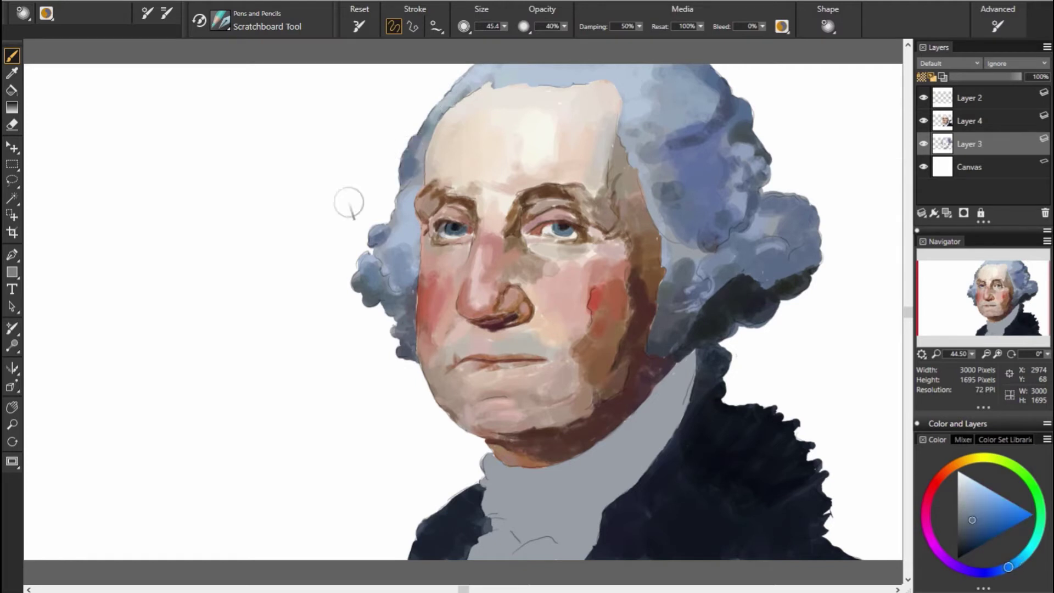
Step: Choose a slightly lightened mid blue and shrink the brush for finer curl detail
left_click(438, 193, "alt")
left_click(412, 177, "alt")
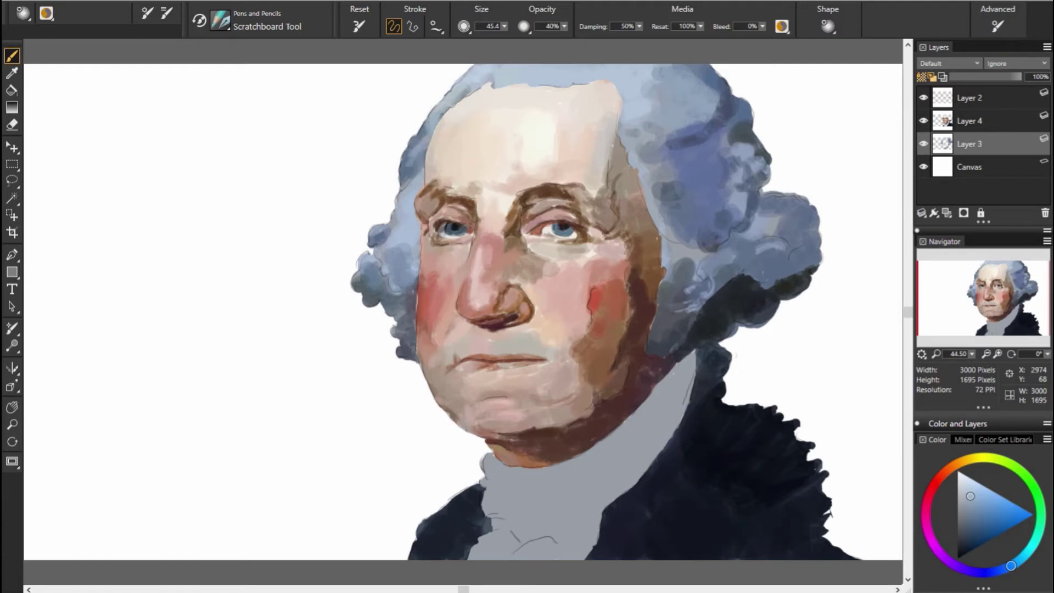
left_click(724, 241, "alt")
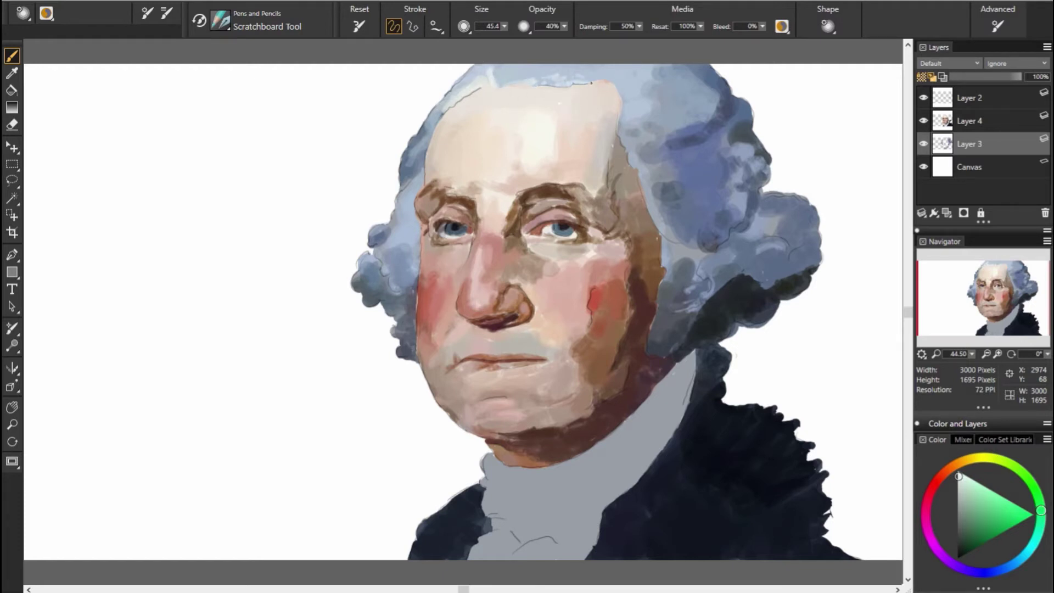
left_click(787, 270, "alt")
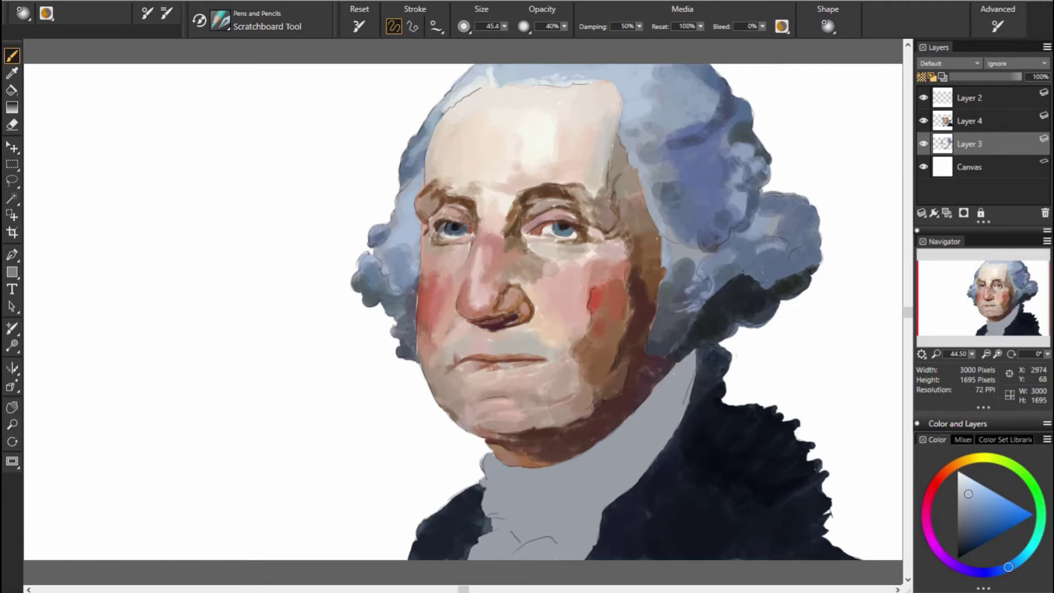
left_click(971, 484)
key("bracketleft")
key("bracketleft")
key("bracketleft")
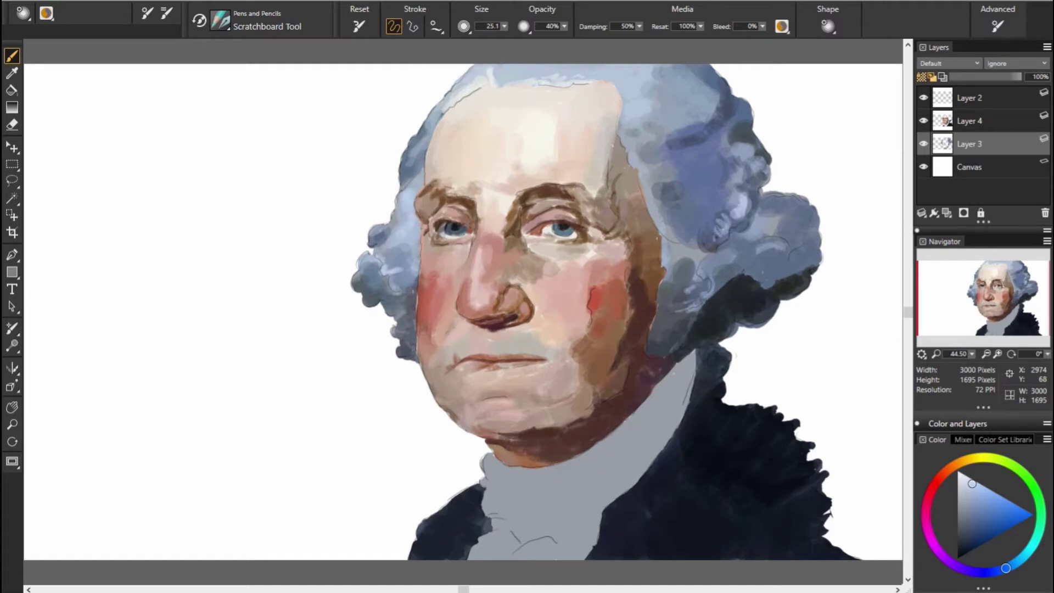
Step: Paint thin light highlights along the right wig curls, upper wig and beside the cheek
left_click_drag(707, 248, 719, 224)
left_click_drag(703, 277, 713, 260)
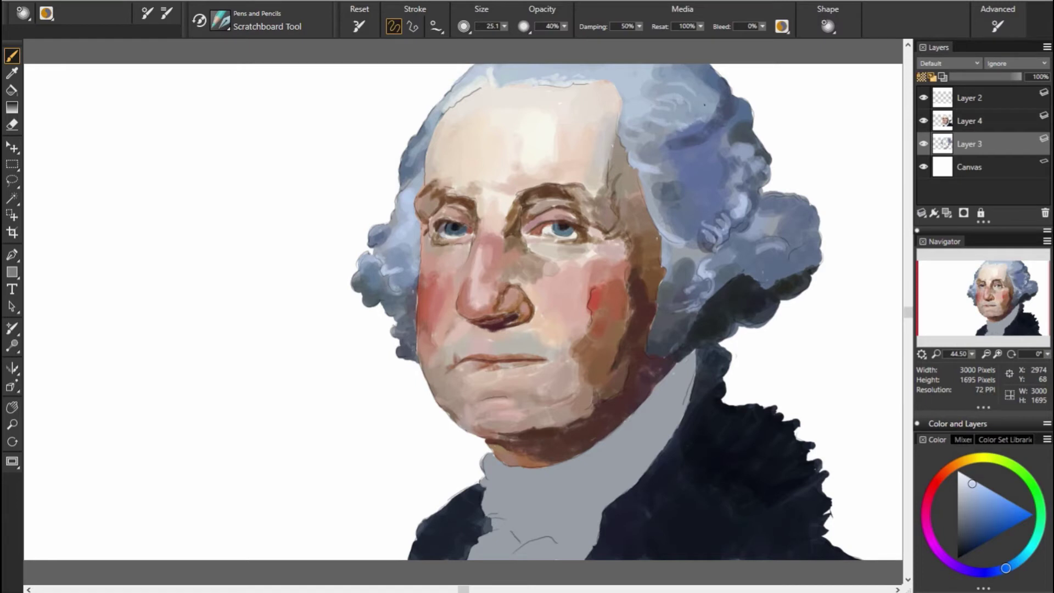
left_click_drag(681, 136, 720, 127)
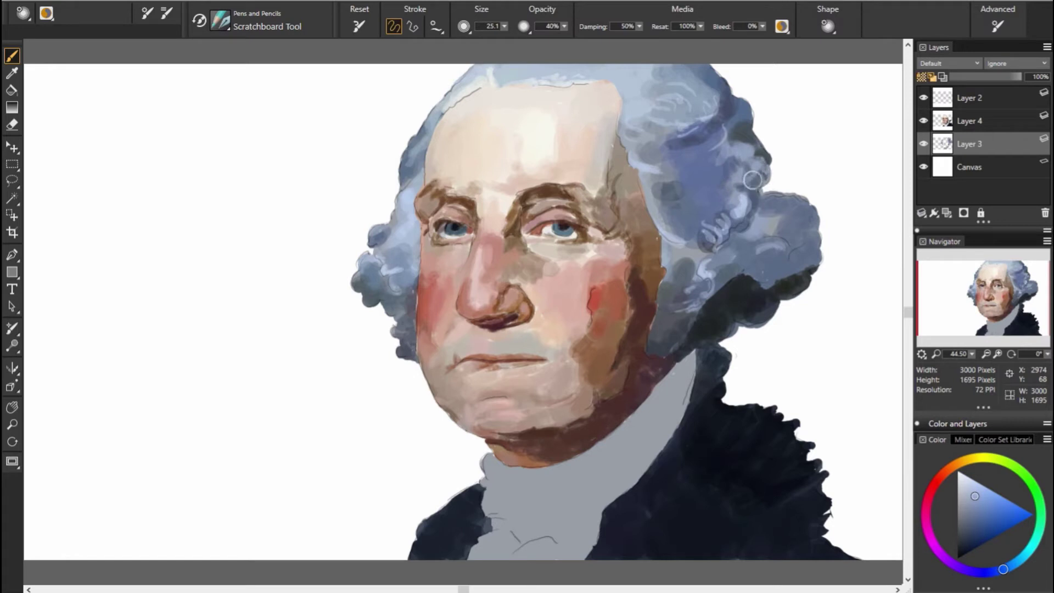
left_click(981, 502)
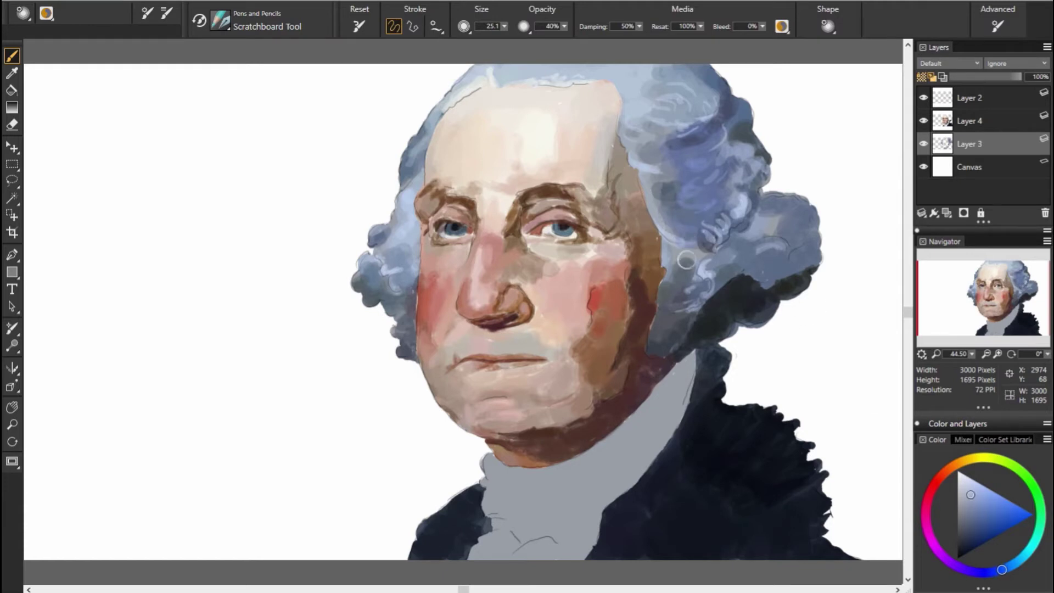
left_click_drag(674, 281, 681, 269)
Step: Add dark grey-blue strokes between curls and lighten the dark lower hair
left_click(737, 264, "alt")
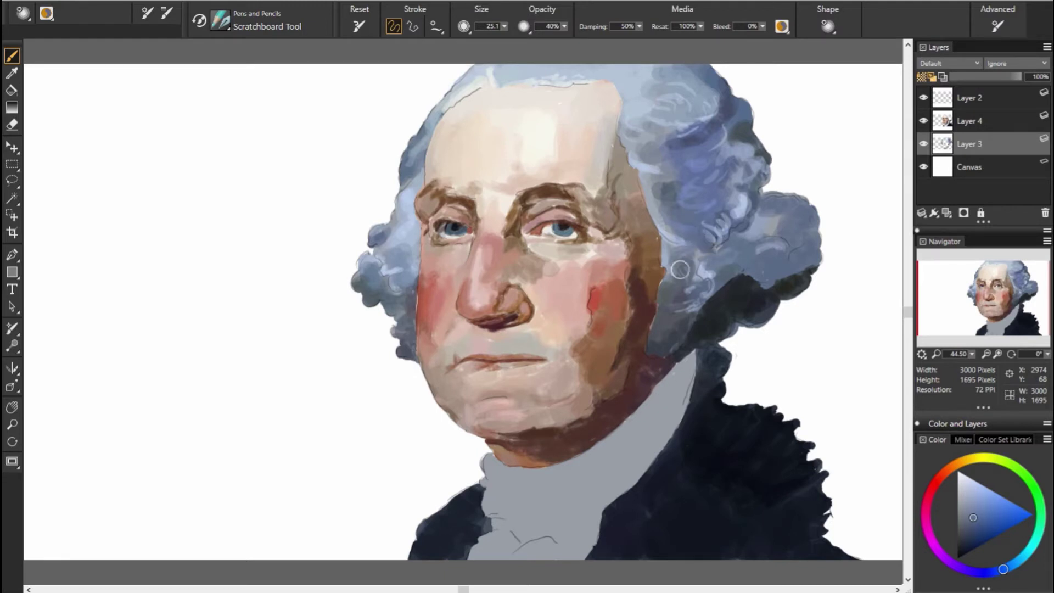
left_click_drag(674, 280, 692, 262)
left_click_drag(669, 335, 722, 287)
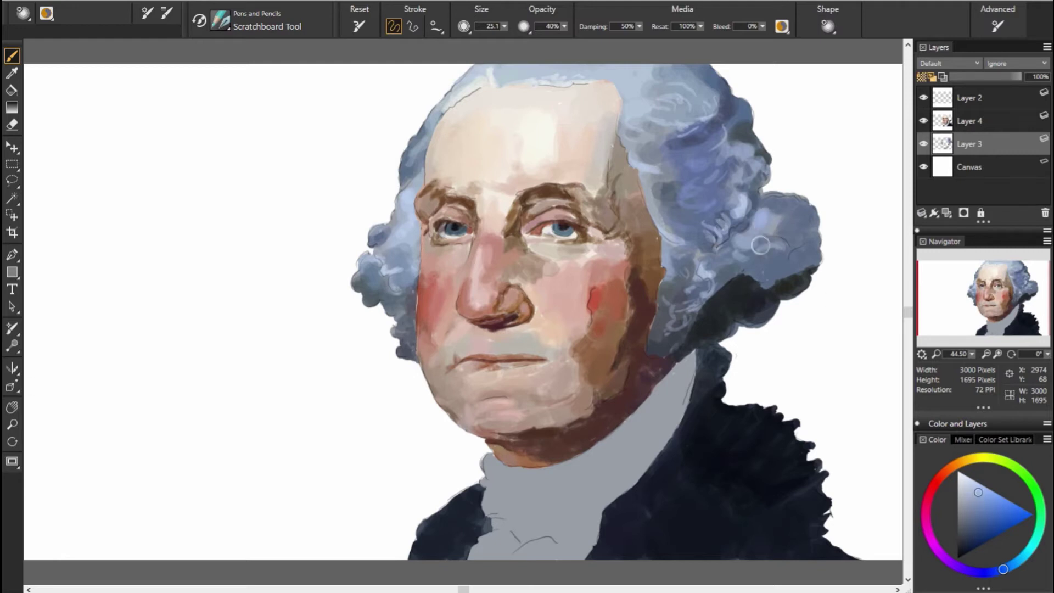
left_click(750, 217, "alt")
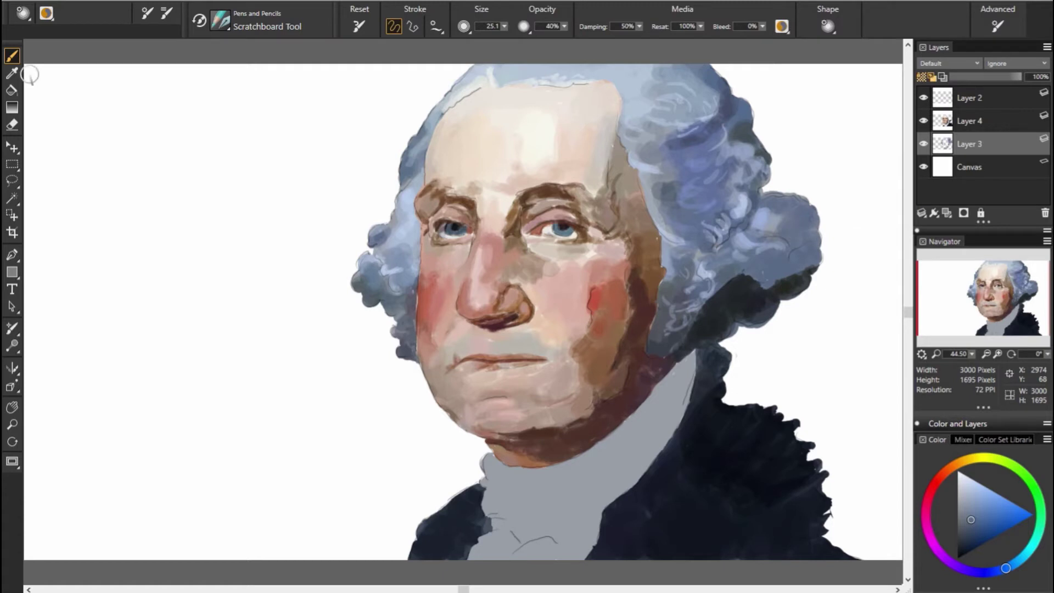
left_click(833, 235, "alt")
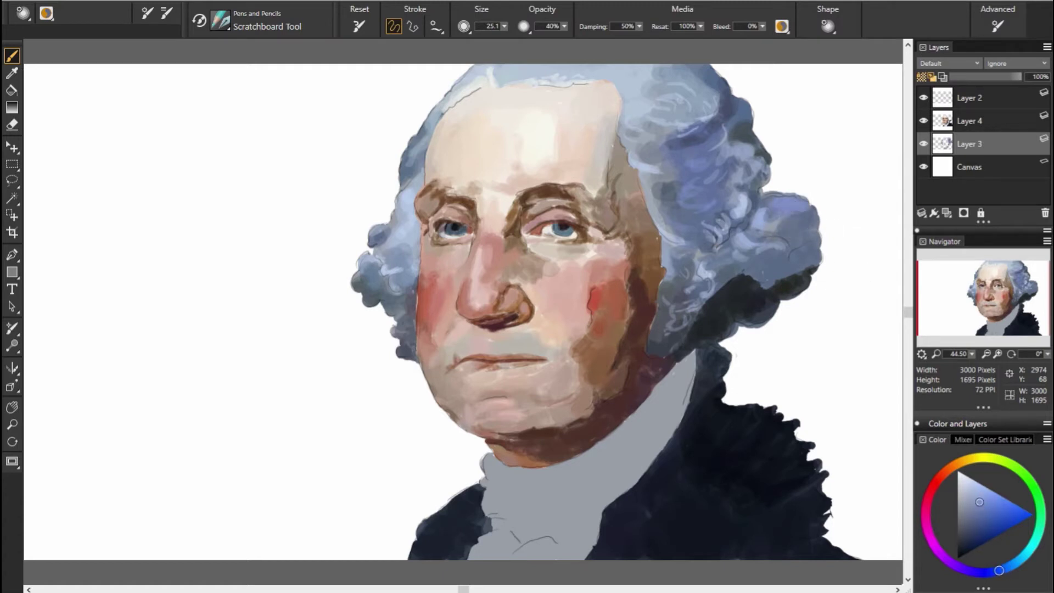
left_click(646, 238, "alt")
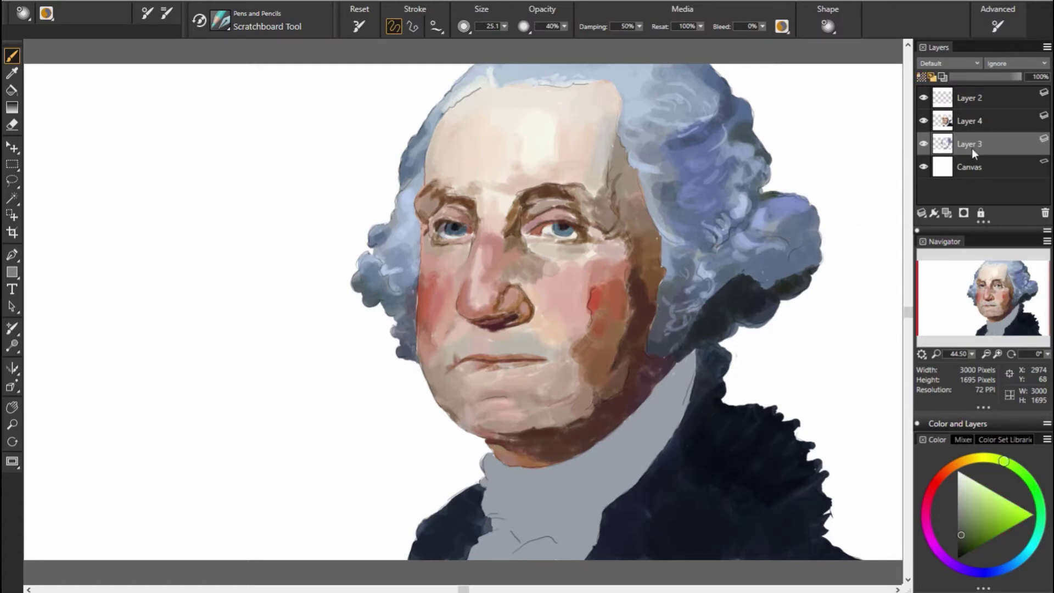
Step: Add a new layer beneath the portrait and dab olive-grey background left of the chin and right of the wig
key("ctrl+shift+n")
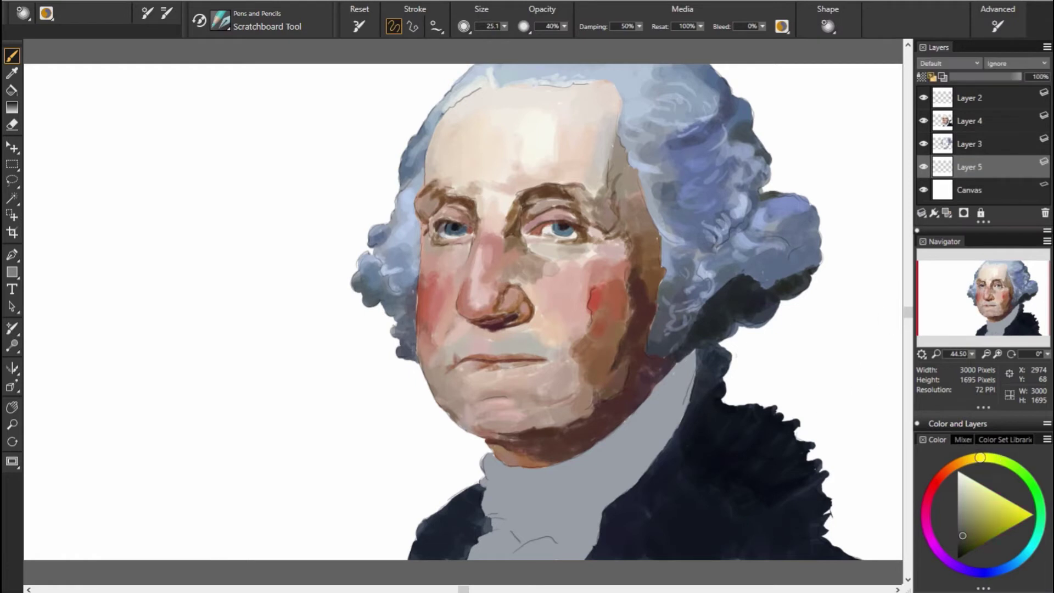
mouse_move(519, 381)
left_mouse_down()
mouse_move(447, 490)
mouse_move(389, 373)
mouse_move(439, 483)
mouse_move(340, 527)
left_mouse_up()
left_click_drag(330, 483, 369, 488)
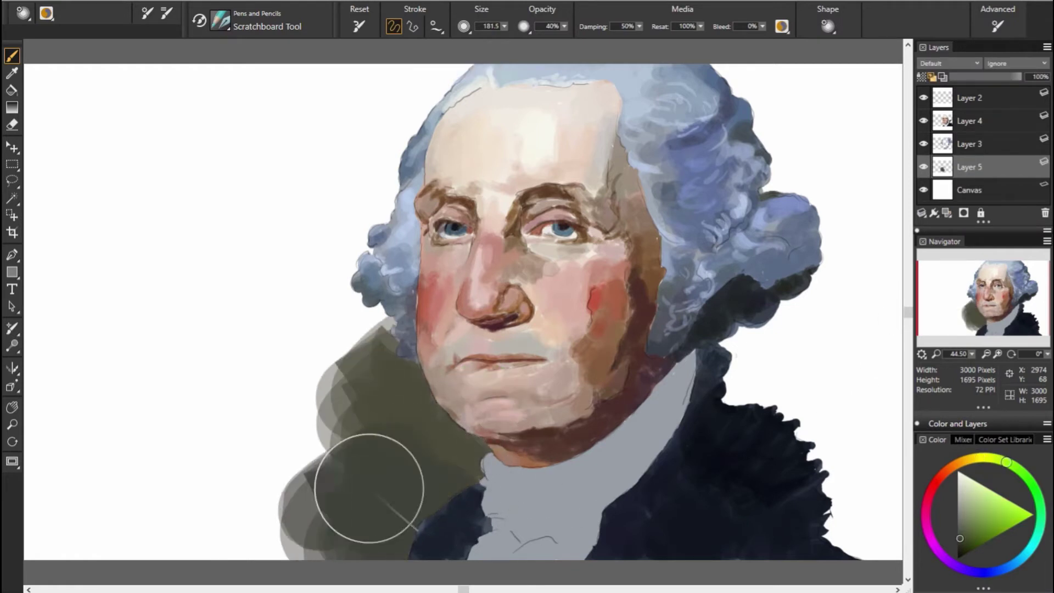
left_click(1024, 475)
mouse_move(735, 345)
left_mouse_down()
mouse_move(780, 324)
mouse_move(763, 378)
left_mouse_up()
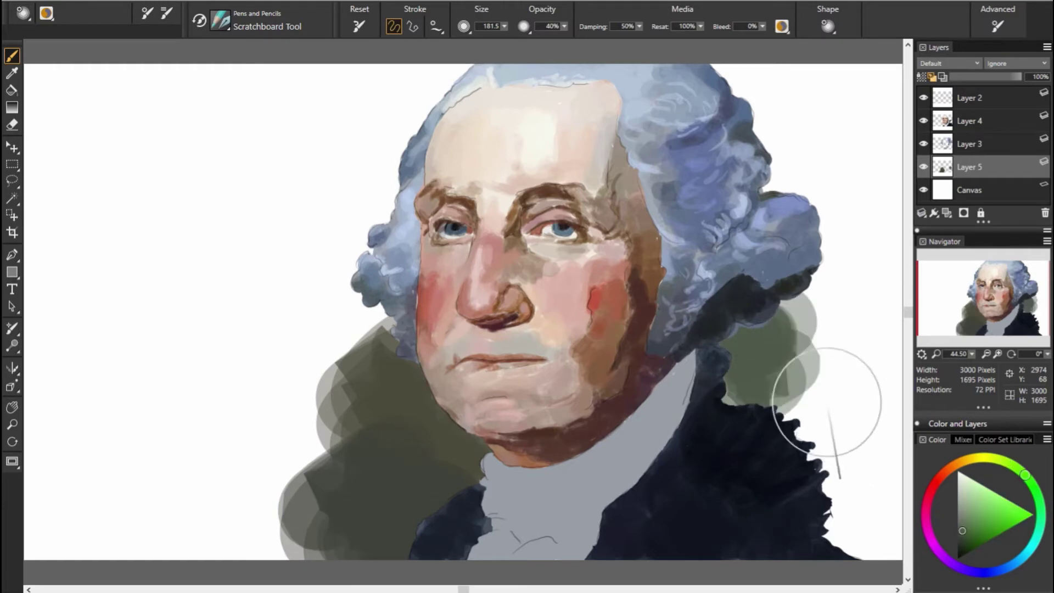
mouse_move(827, 402)
left_mouse_down()
mouse_move(796, 384)
mouse_move(856, 466)
mouse_move(868, 532)
mouse_move(867, 264)
left_mouse_up()
Step: Cover the right edge and upper-right background with yellowish grey-olive dabs
left_click(977, 457)
left_click(1016, 467)
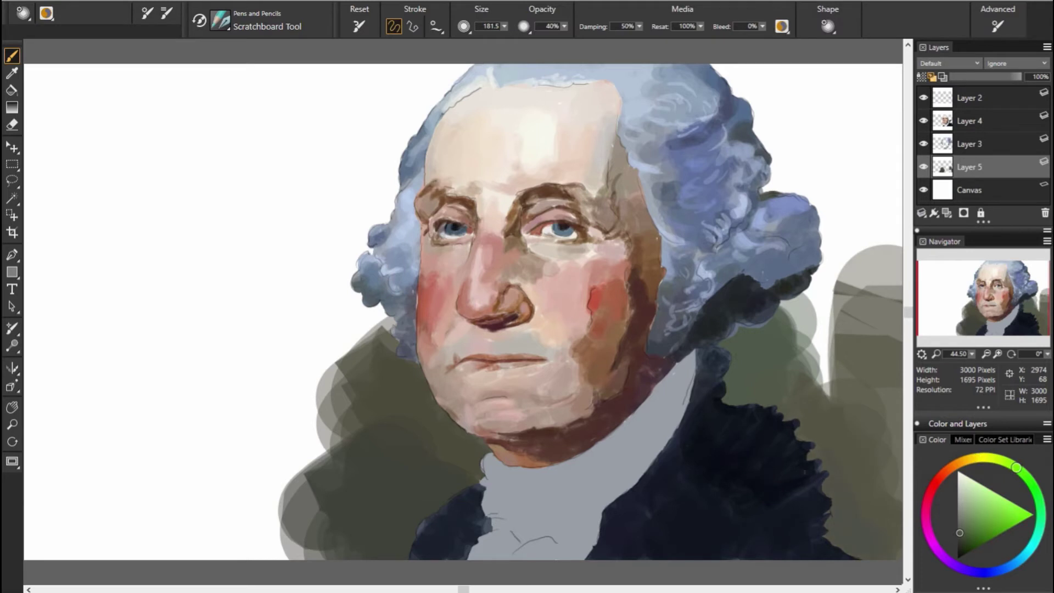
left_click(977, 457)
mouse_move(840, 384)
left_mouse_down()
mouse_move(846, 302)
mouse_move(834, 285)
mouse_move(870, 236)
left_mouse_up()
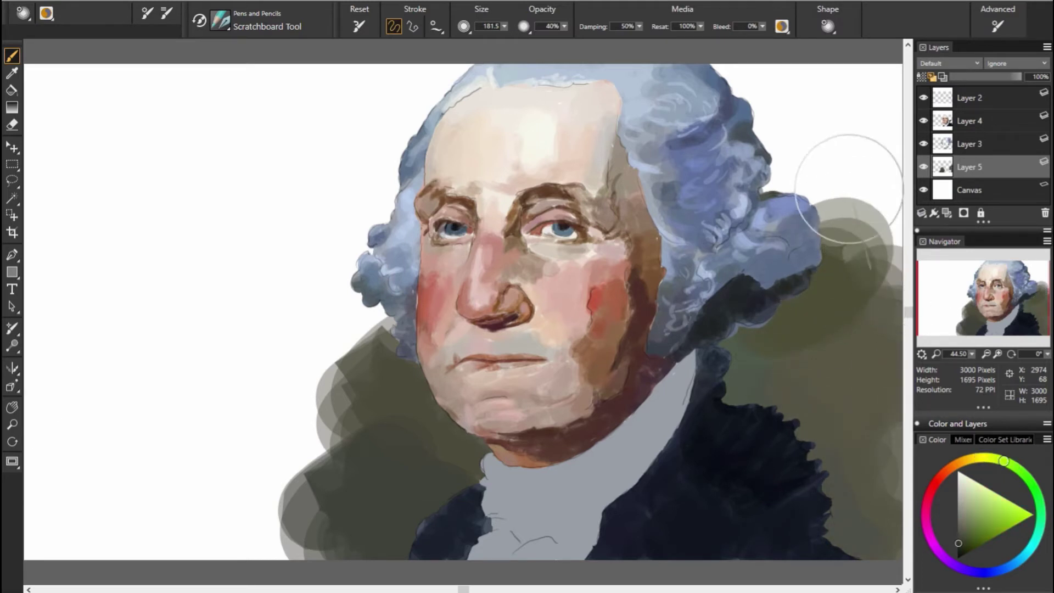
mouse_move(849, 189)
left_mouse_down()
mouse_move(870, 99)
mouse_move(730, 94)
mouse_move(856, 159)
mouse_move(780, 203)
left_mouse_up()
Step: Darken the upper background with navy and dark grey, and the left side with dark olive
left_click(991, 571)
left_click(717, 174, "alt")
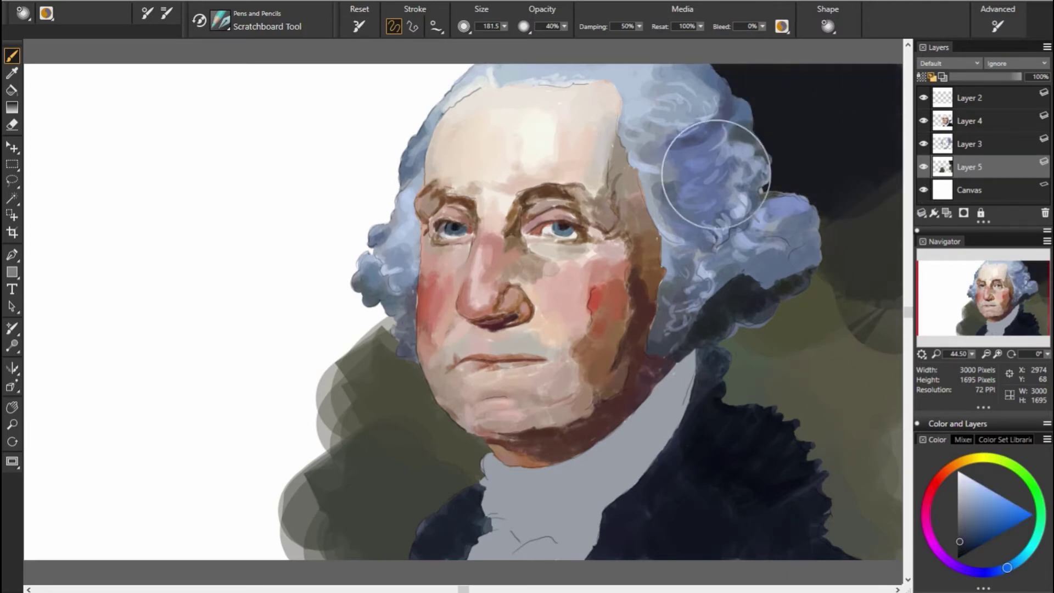
mouse_move(384, 137)
left_mouse_down()
mouse_move(374, 230)
mouse_move(329, 99)
mouse_move(236, 181)
mouse_move(340, 83)
left_mouse_up()
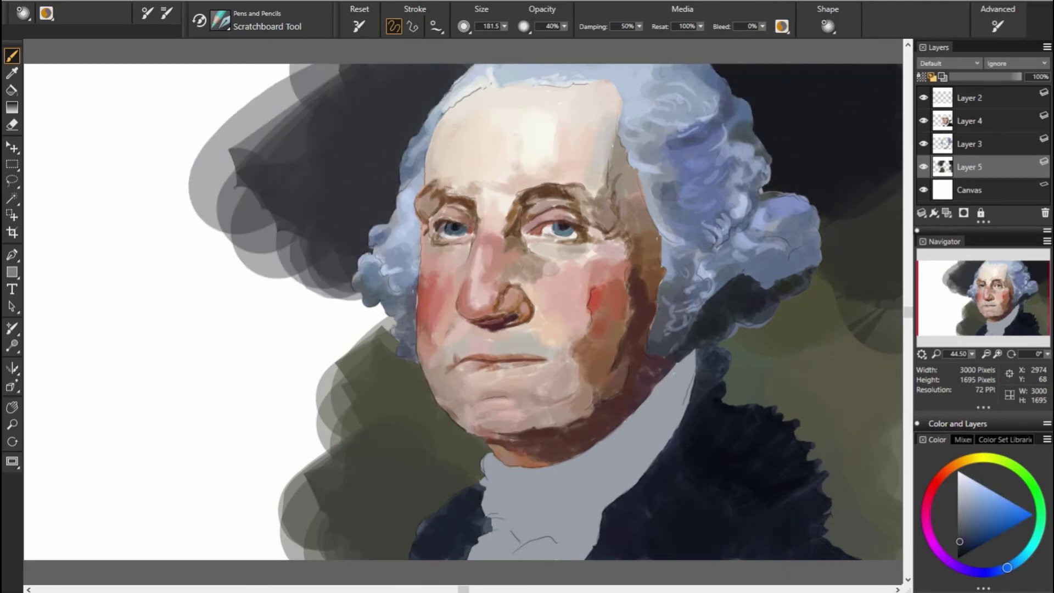
left_click(357, 351, "alt")
mouse_move(384, 395)
left_mouse_down()
mouse_move(282, 277)
mouse_move(199, 388)
mouse_move(247, 467)
left_mouse_up()
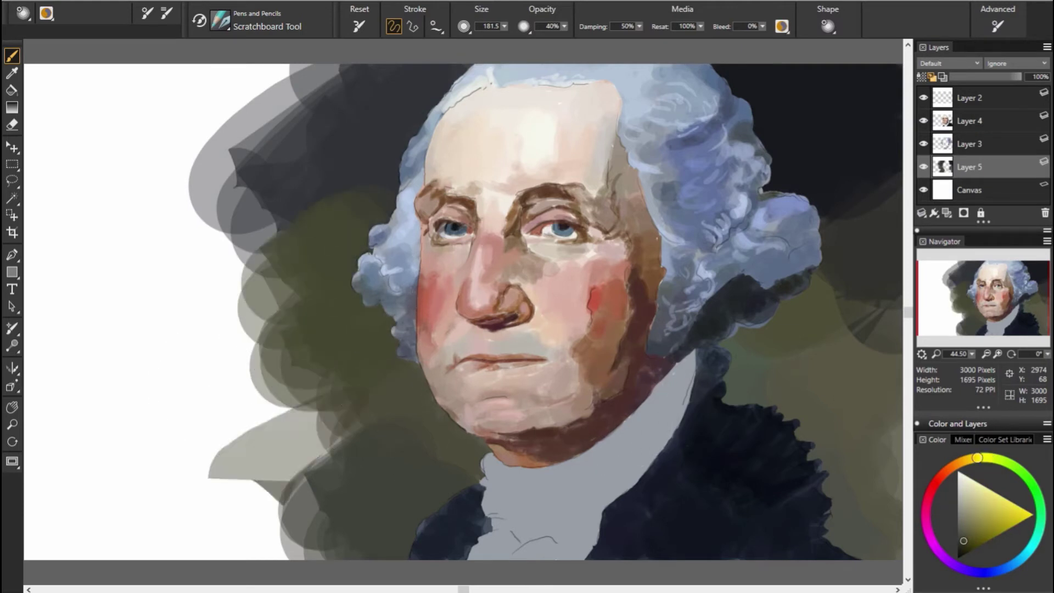
left_click_drag(356, 373, 247, 522)
Step: Add dark strokes at the lower left and purple-grey strokes in the upper-left background
left_click(306, 494, "alt")
mouse_move(306, 494)
left_mouse_down()
mouse_move(282, 388)
mouse_move(165, 494)
left_mouse_up()
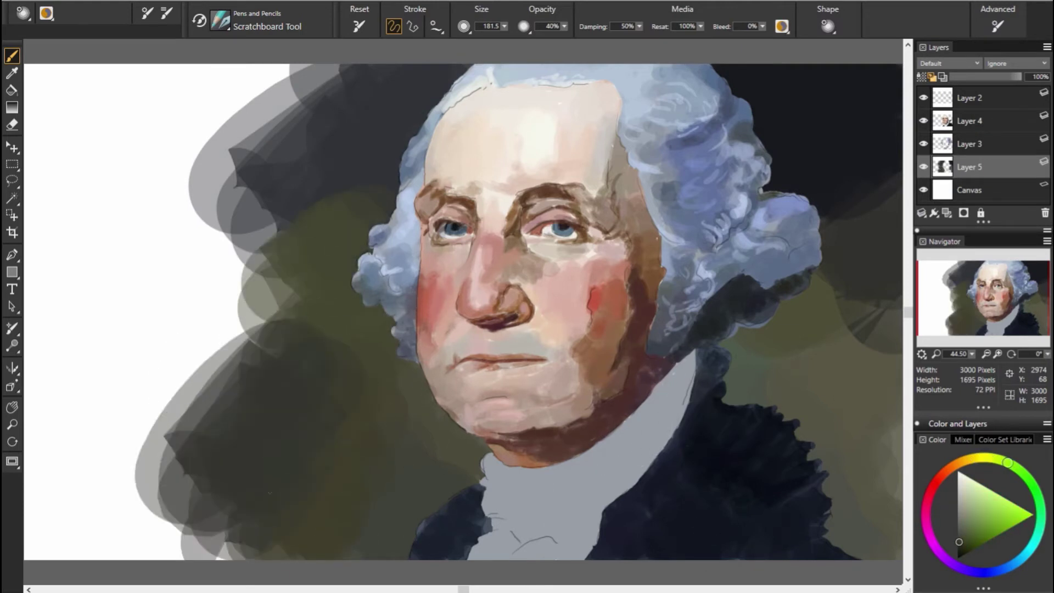
mouse_move(219, 522)
left_mouse_down()
mouse_move(247, 247)
mouse_move(165, 418)
left_mouse_up()
left_click(979, 572)
mouse_move(283, 130)
left_mouse_down()
mouse_move(121, 241)
mouse_move(164, 330)
left_mouse_up()
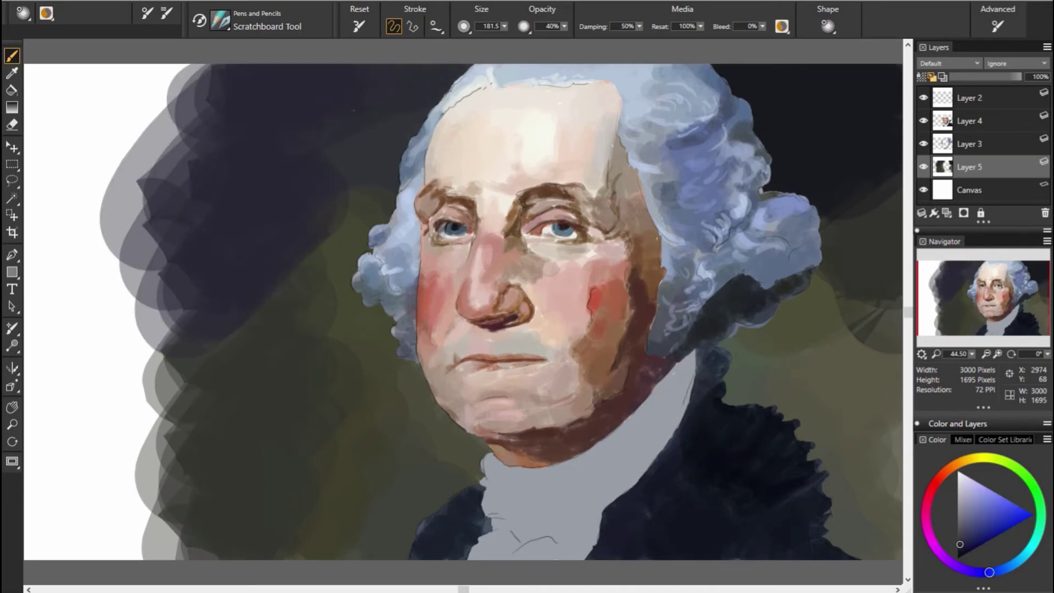
Step: Cover the white upper- and lower-left background with dark navy strokes, then briefly toggle Layer 3 to check it
left_click(207, 130, "alt")
mouse_move(207, 129)
left_mouse_down()
mouse_move(137, 164)
mouse_move(46, 72)
mouse_move(110, 247)
mouse_move(164, 319)
left_mouse_up()
left_click(754, 304, "alt")
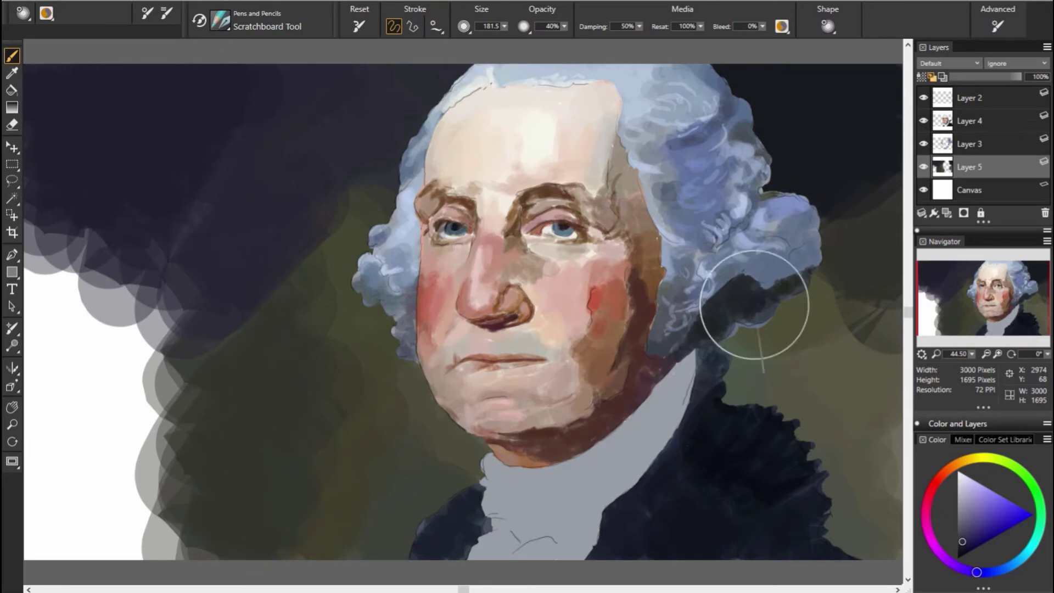
mouse_move(82, 258)
left_mouse_down()
mouse_move(137, 417)
mouse_move(55, 285)
mouse_move(38, 373)
mouse_move(55, 527)
mouse_move(164, 495)
mouse_move(77, 497)
left_mouse_up()
left_click(598, 417, "alt")
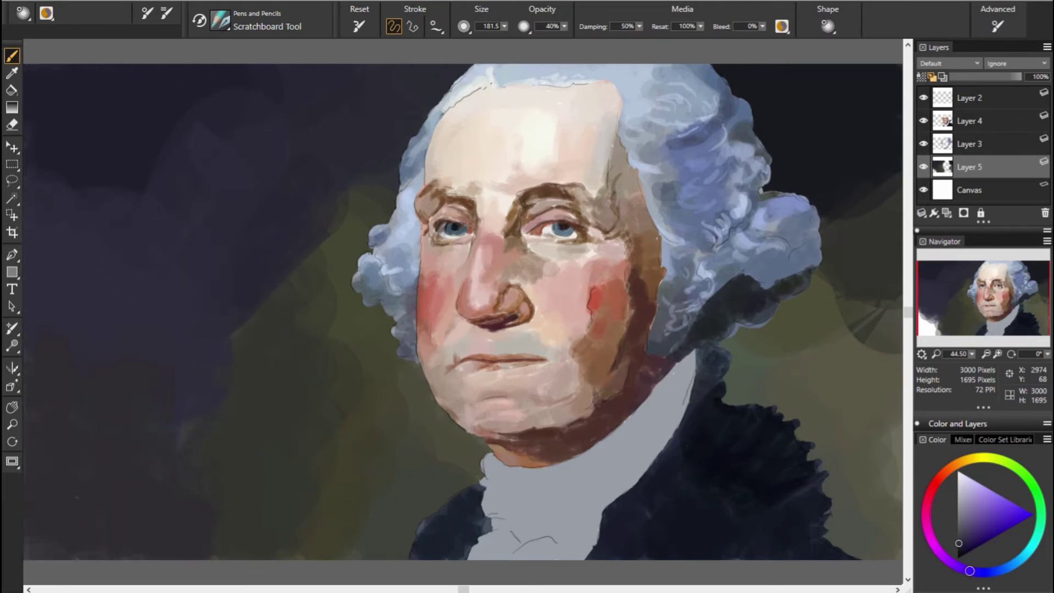
left_click_drag(157, 470, 207, 522)
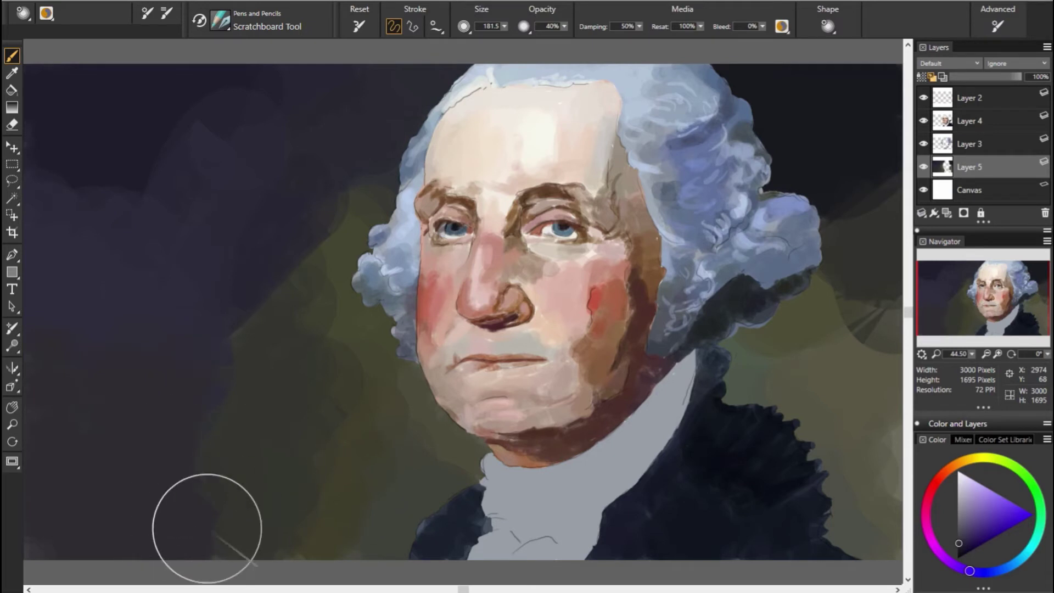
left_click(923, 144)
left_click(923, 144)
Step: On Layer 3, paint grey strokes along the collar edge below the jaw
left_click(993, 146)
left_click(923, 144)
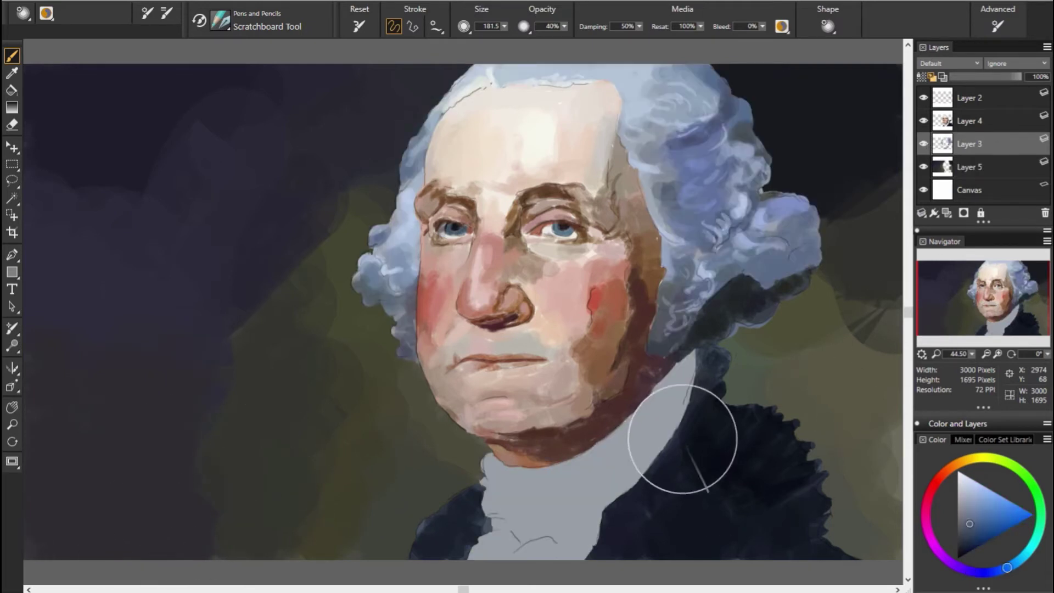
left_click_drag(689, 368, 576, 463)
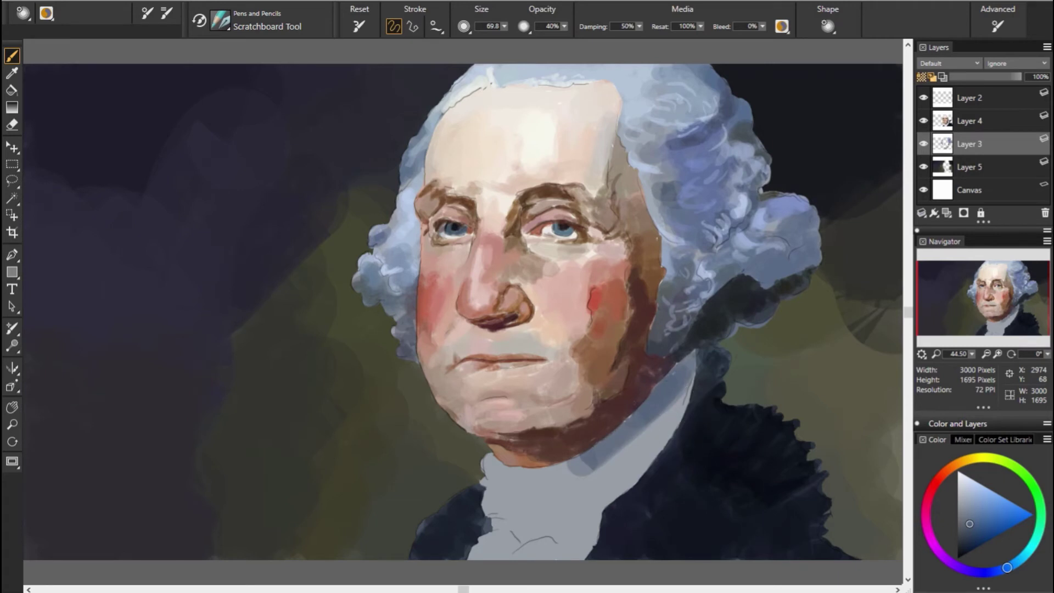
left_click_drag(675, 409, 546, 483)
left_click_drag(683, 362, 588, 500)
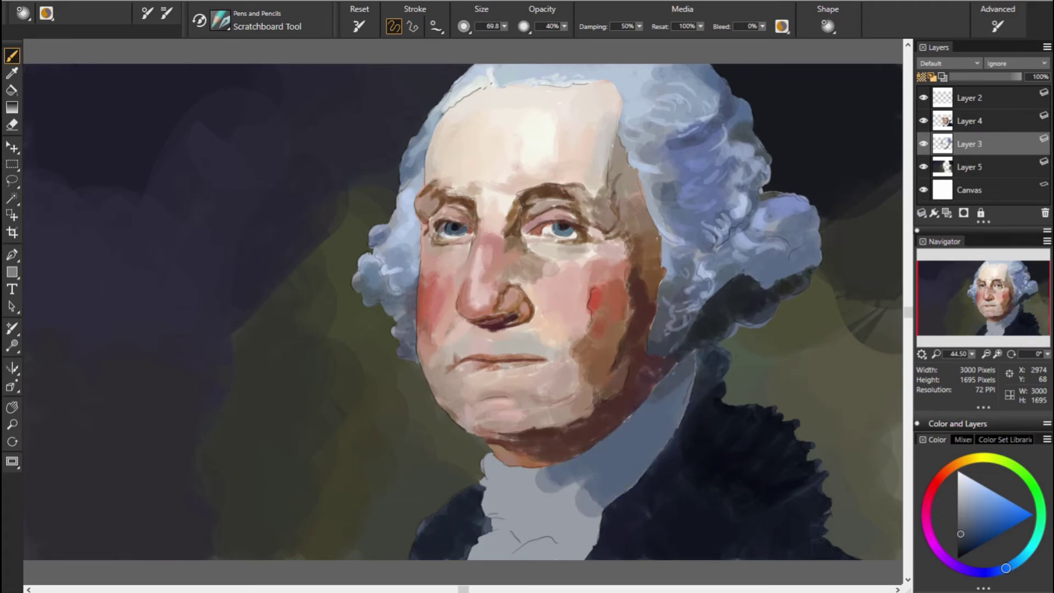
Step: Paint near-white highlights on the cravat with a smaller brush
left_click(714, 384, "alt")
left_click(664, 422, "alt")
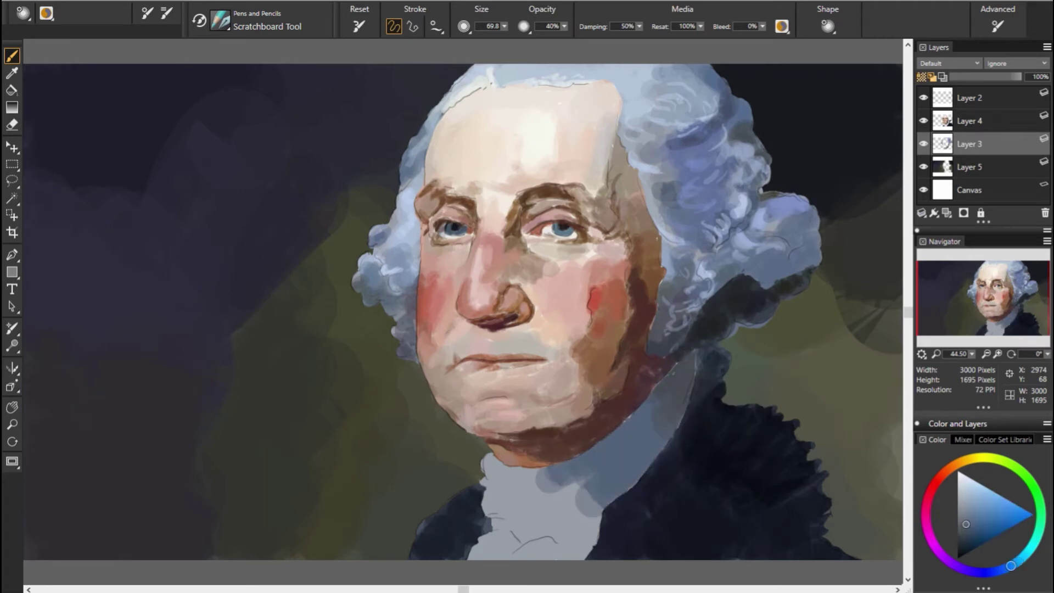
left_click_drag(494, 497, 518, 471)
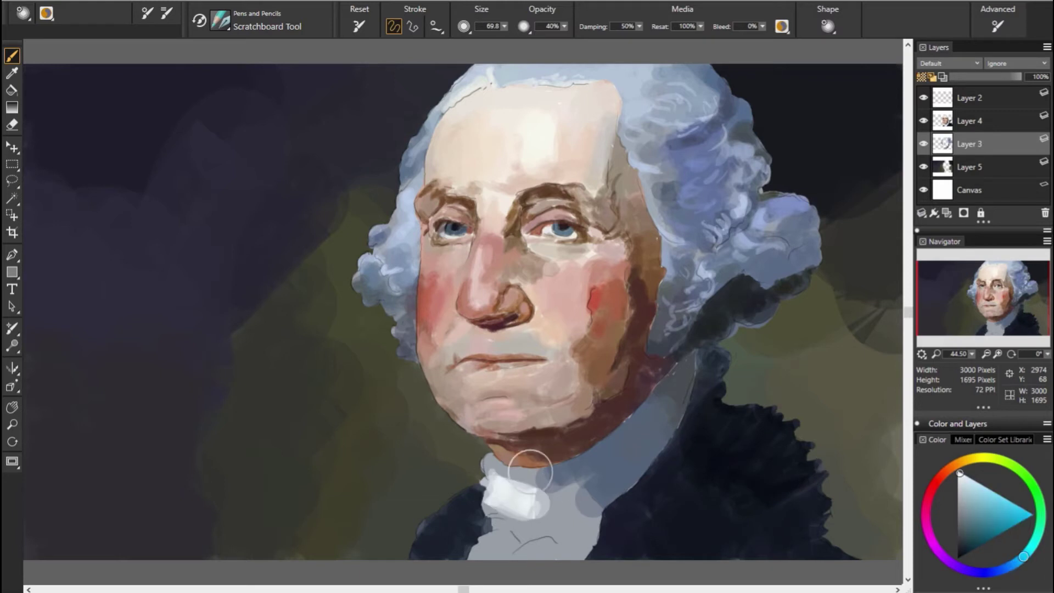
left_click_drag(565, 31, 552, 26)
key("[")
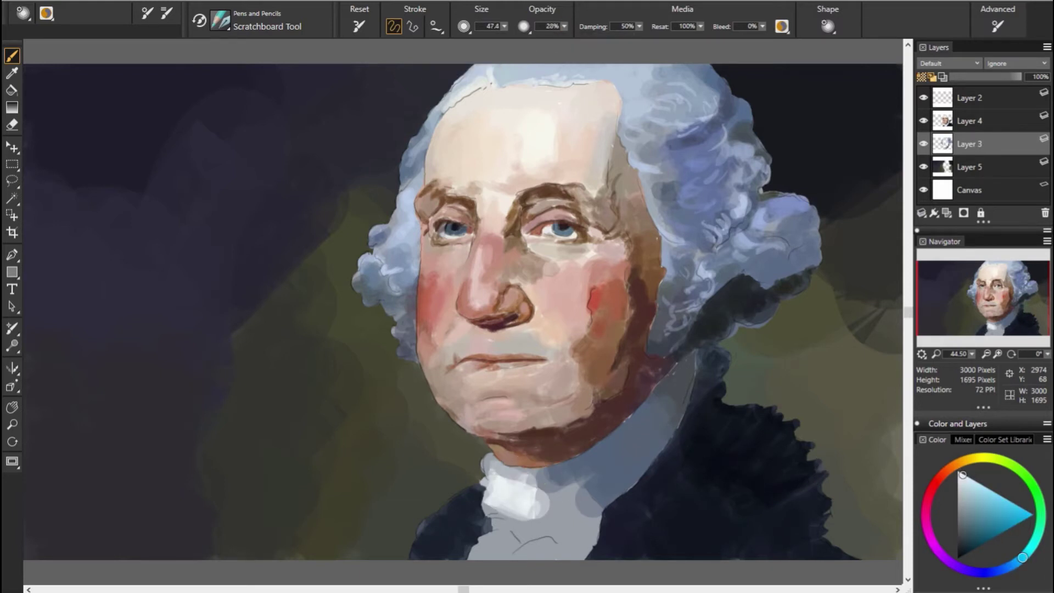
mouse_move(533, 466)
left_mouse_down()
mouse_move(496, 519)
mouse_move(484, 519)
left_mouse_up()
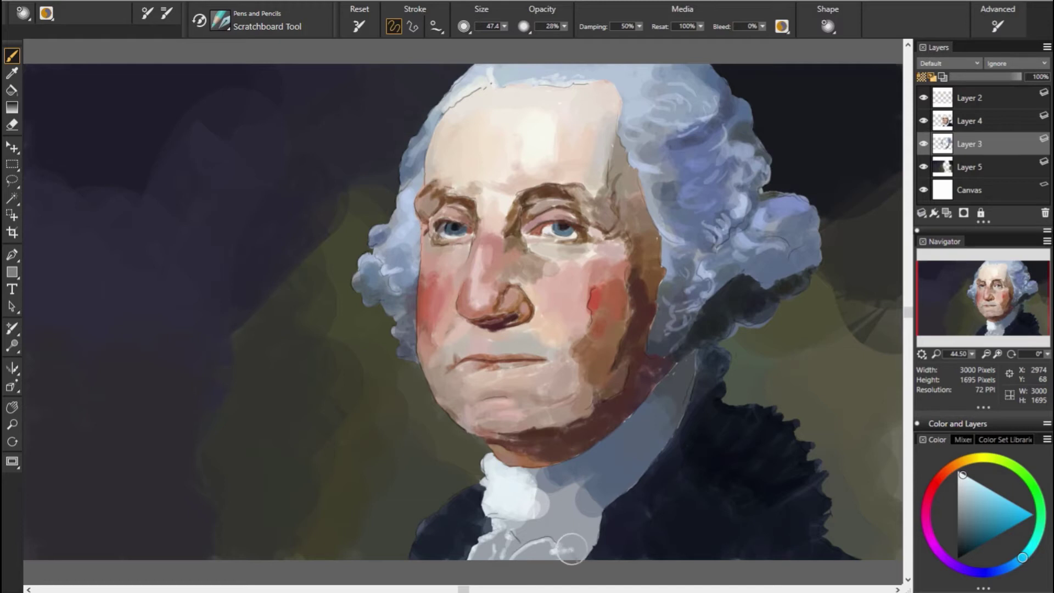
mouse_move(563, 546)
left_mouse_down()
mouse_move(598, 527)
mouse_move(535, 483)
left_mouse_up()
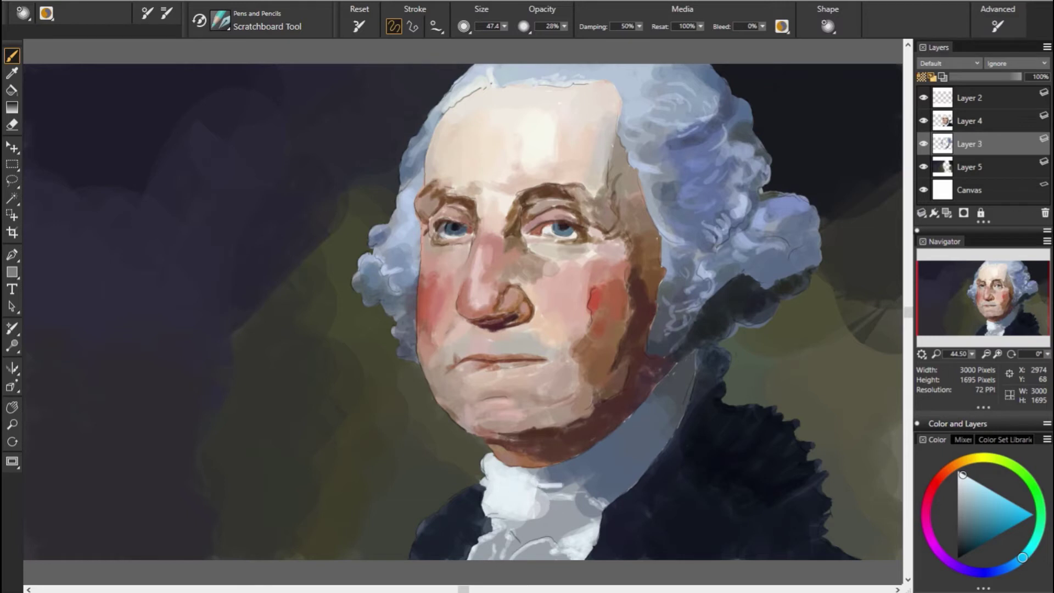
Step: Add faint light blue-grey strokes across the cravat
left_click(709, 521, "alt")
left_click(604, 449, "alt")
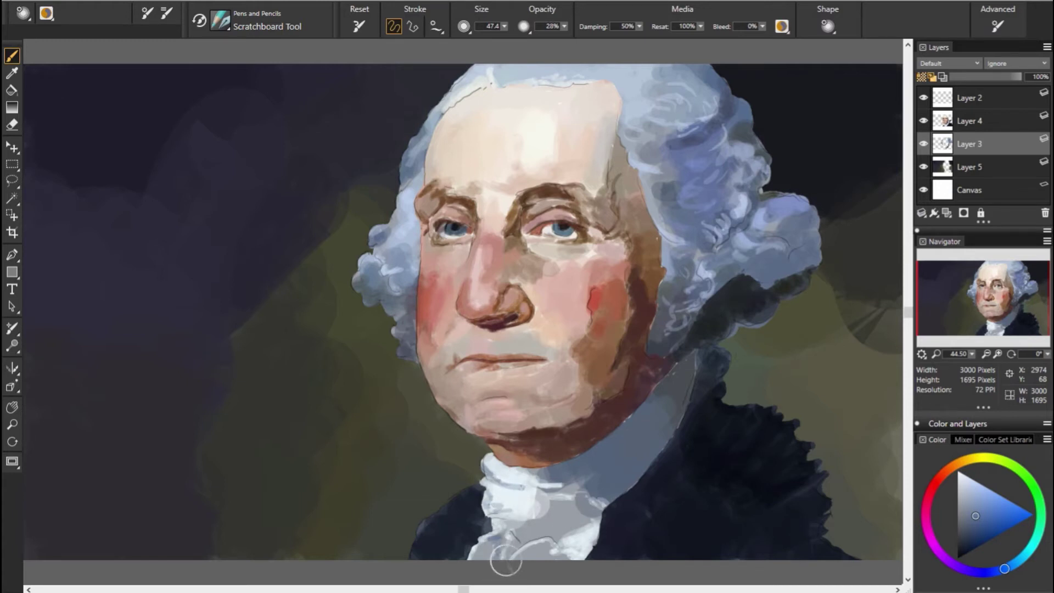
mouse_move(506, 562)
left_mouse_down()
mouse_move(543, 549)
mouse_move(540, 557)
left_mouse_up()
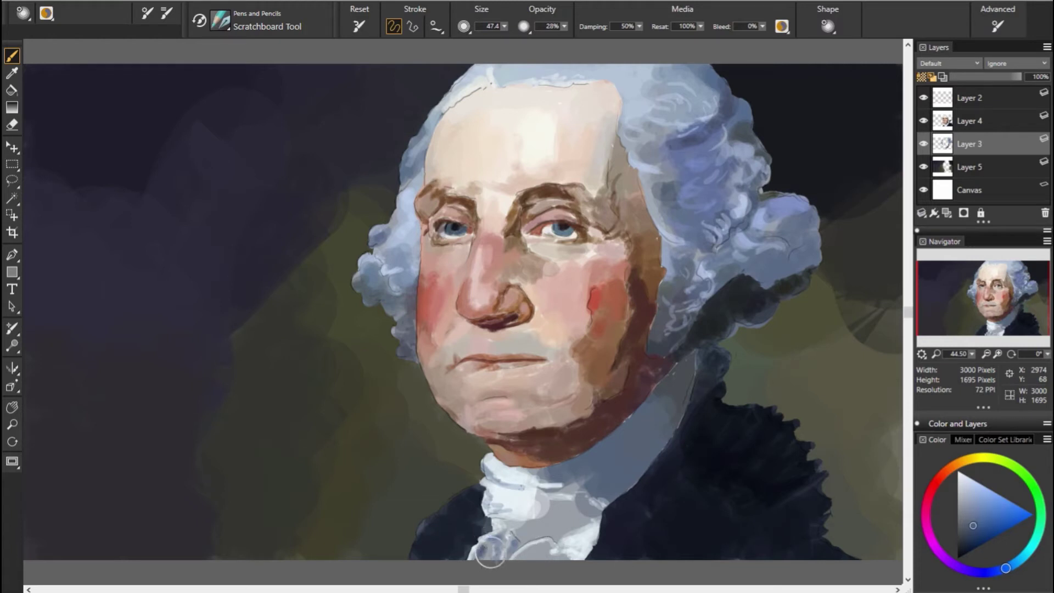
left_click(668, 555, "alt")
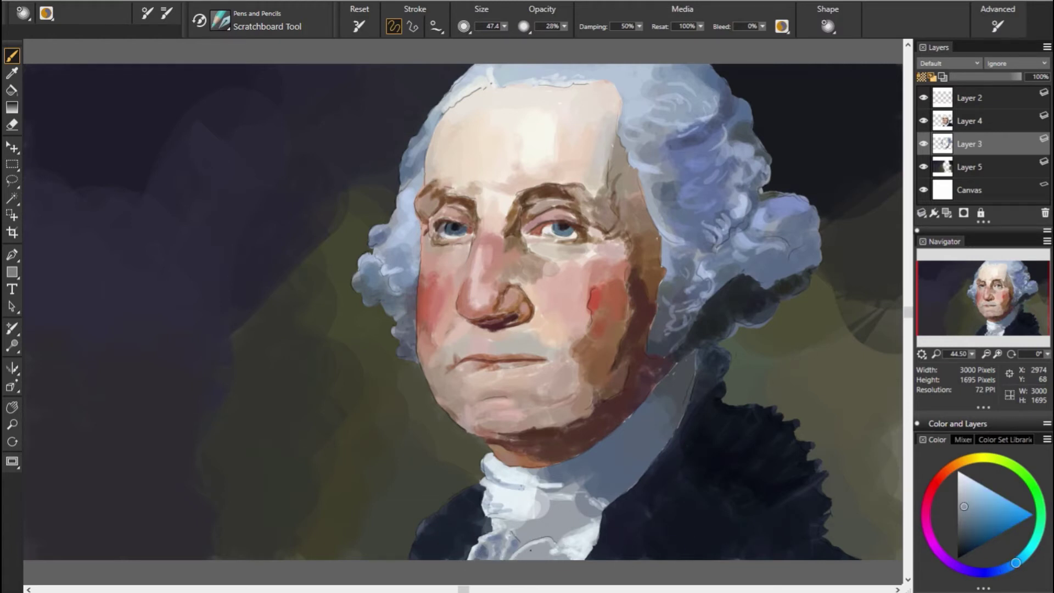
left_click(624, 542, "alt")
left_click(632, 548, "alt")
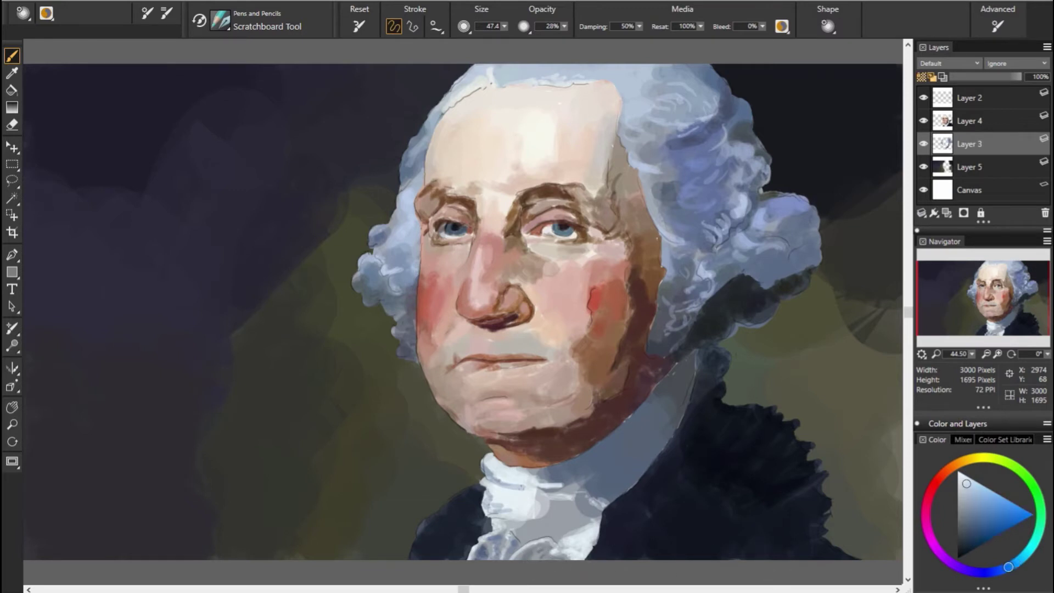
left_click_drag(528, 534, 609, 508)
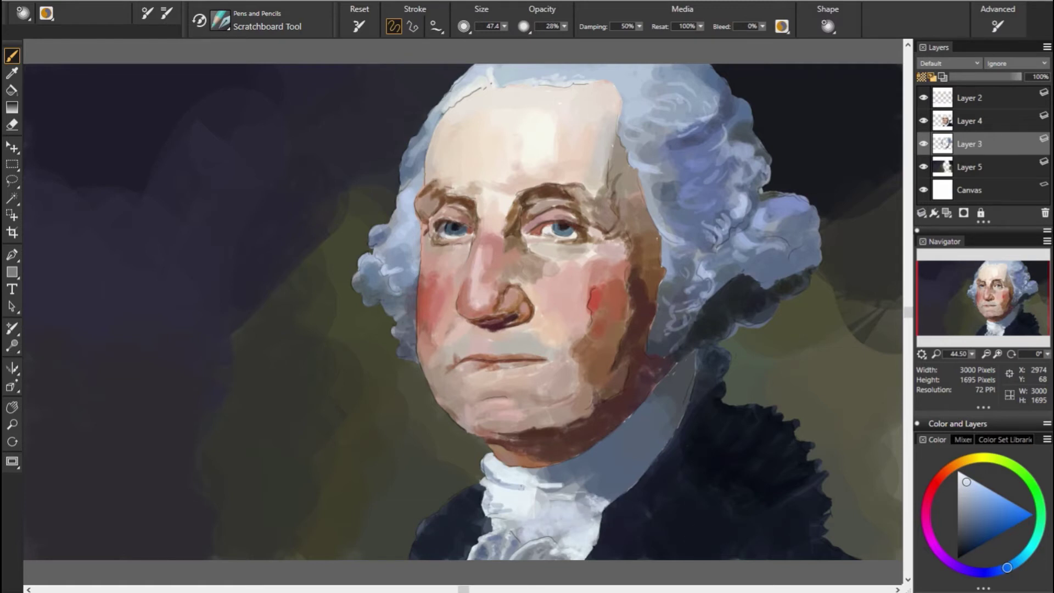
Step: Widen the collar band into the dark coat with a lightened blue
left_click(647, 488, "alt")
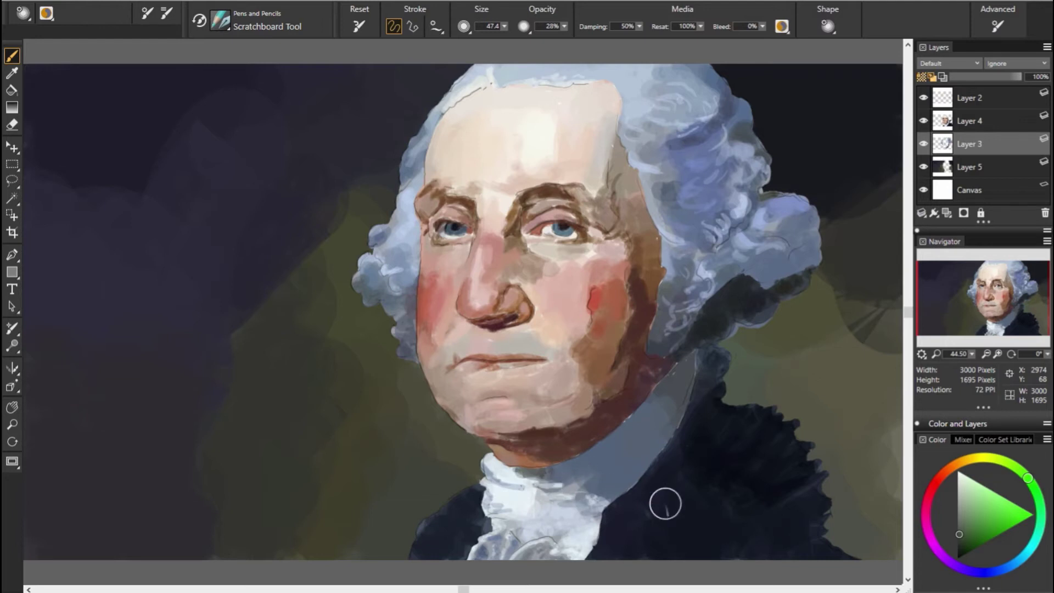
left_click(755, 511, "alt")
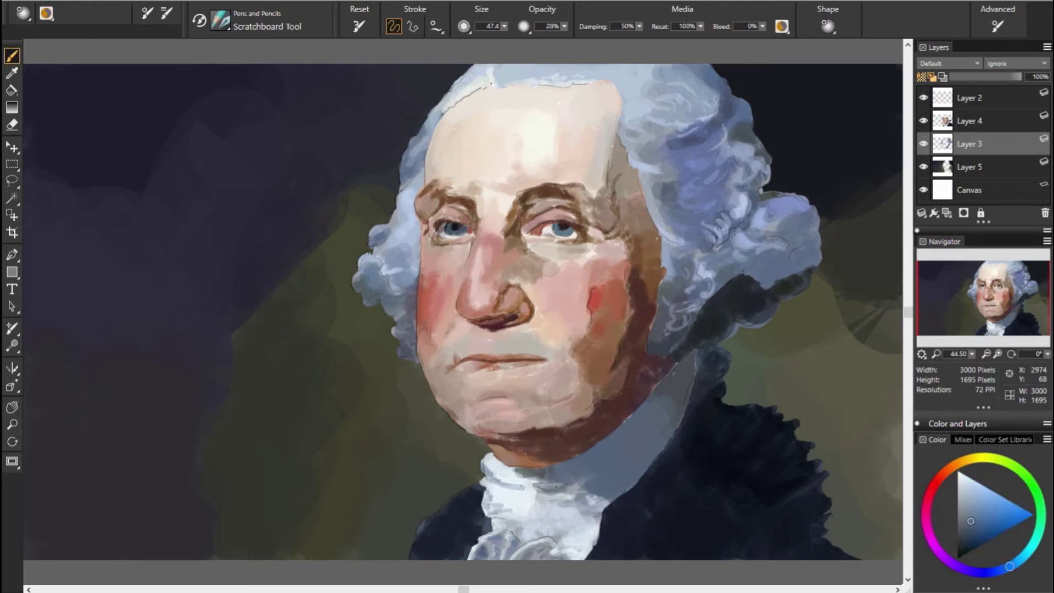
left_click(806, 478, "alt")
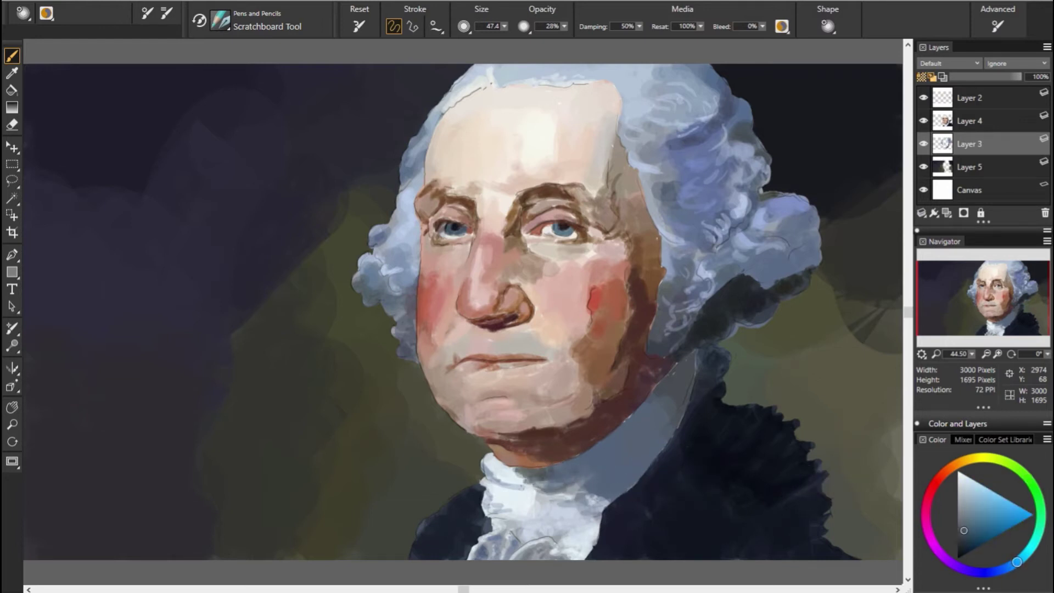
left_click(647, 470, "alt")
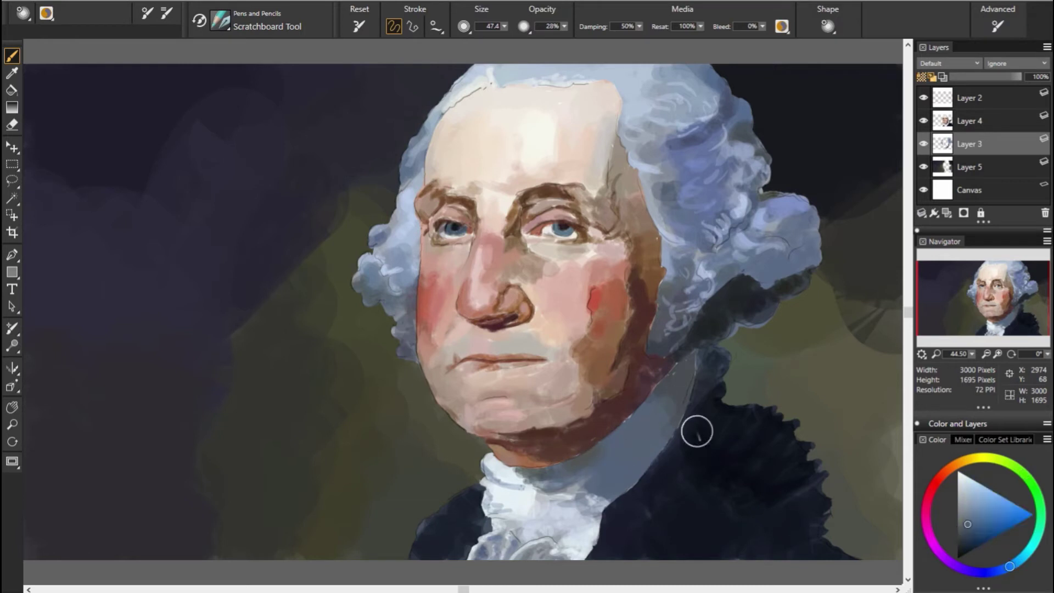
left_click(785, 442, "alt")
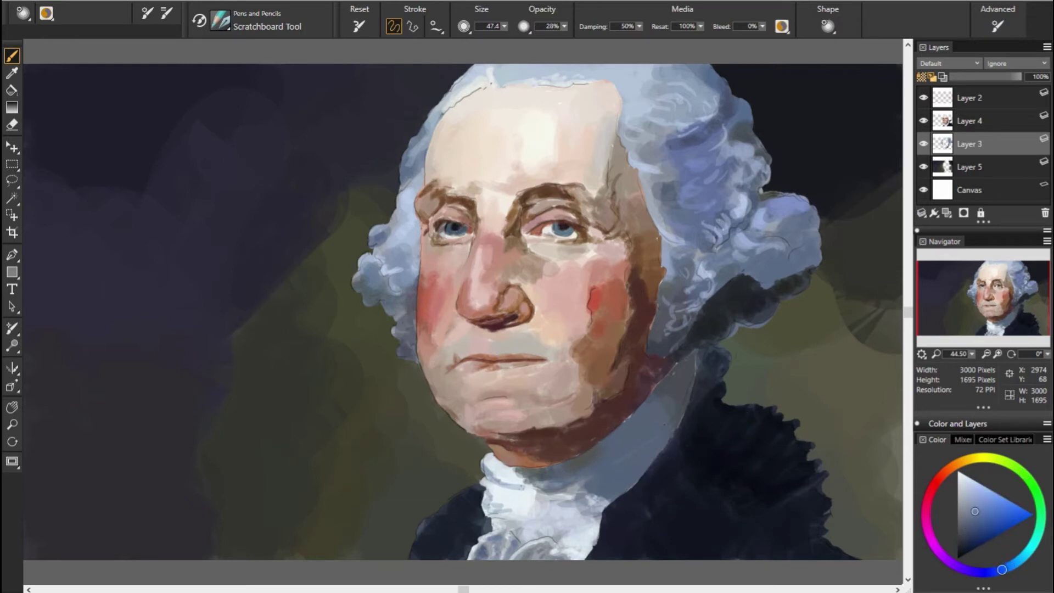
left_click_drag(656, 431, 638, 473)
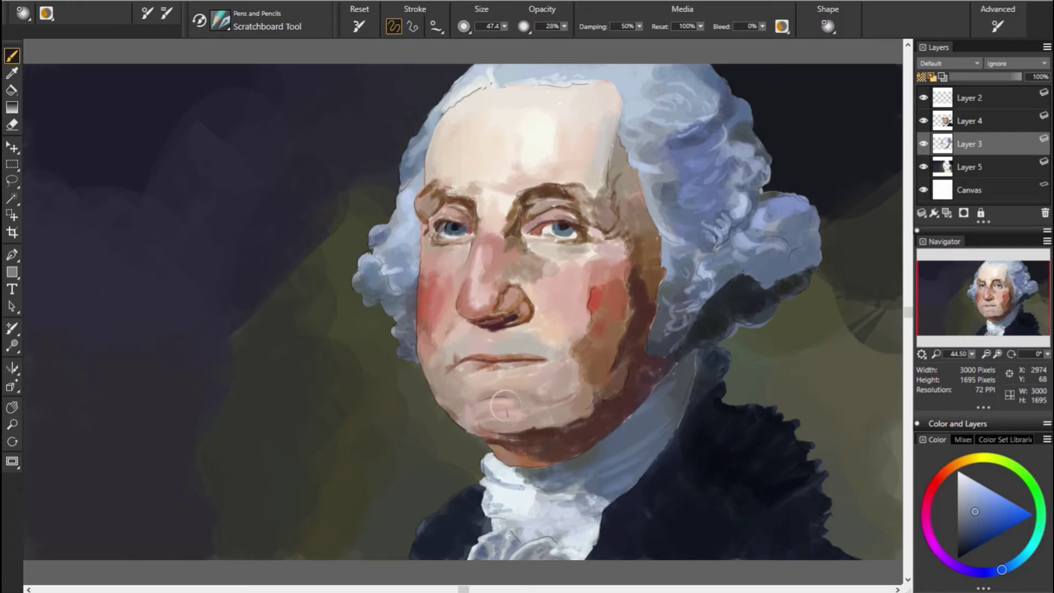
Step: Paint light blue-grey strokes and diagonal streaks along the collar edge
left_click(647, 409, "alt")
left_click(703, 373, "alt")
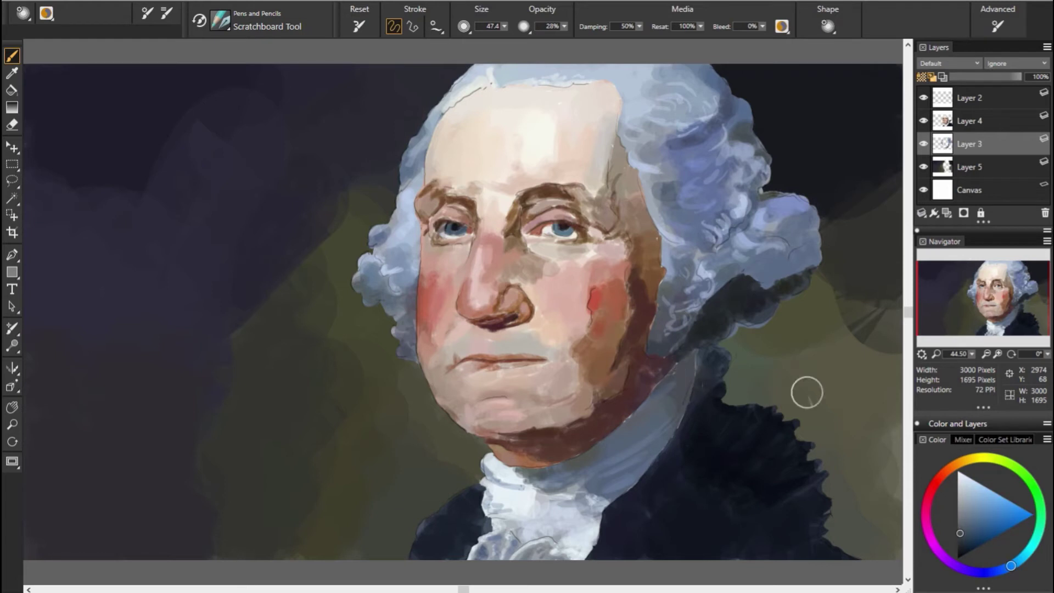
left_click(513, 387, "alt")
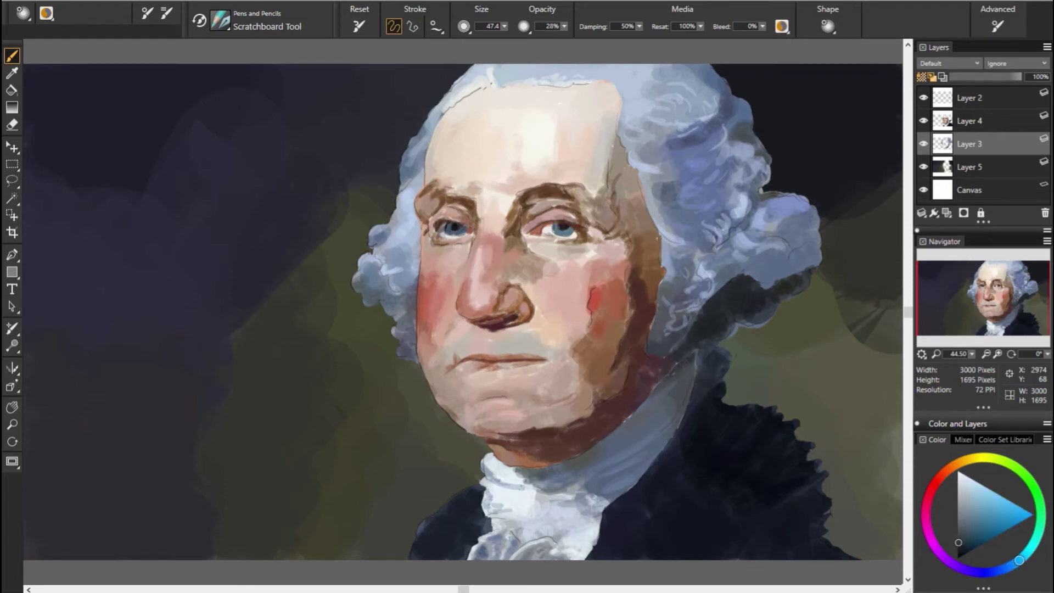
left_click(708, 357, "alt")
left_click(686, 390, "alt")
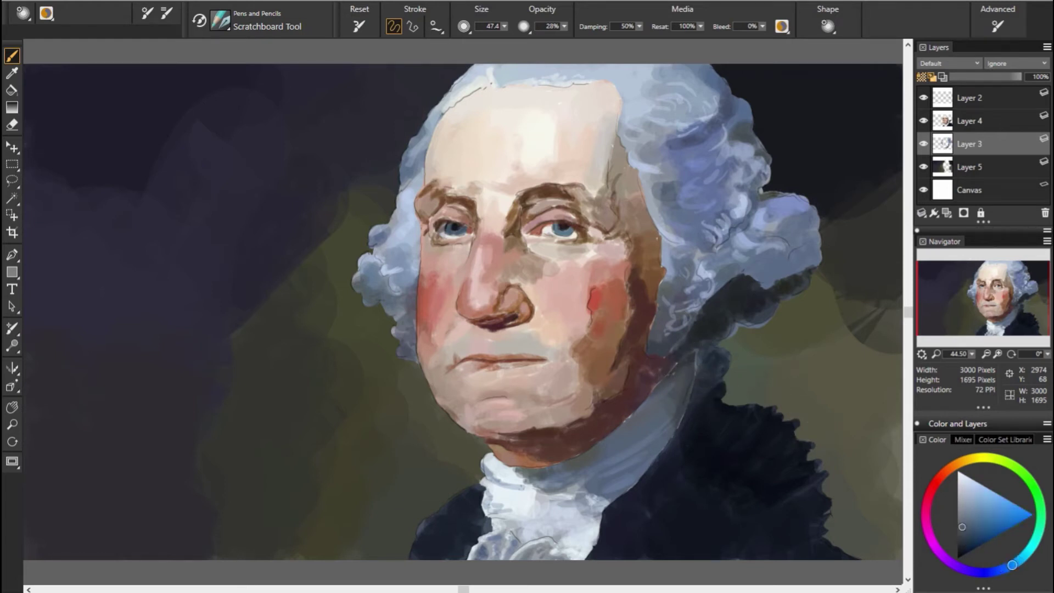
left_click(675, 384, "alt")
mouse_move(691, 365)
left_mouse_down()
mouse_move(656, 407)
mouse_move(678, 424)
left_mouse_up()
left_click_drag(638, 440, 680, 405)
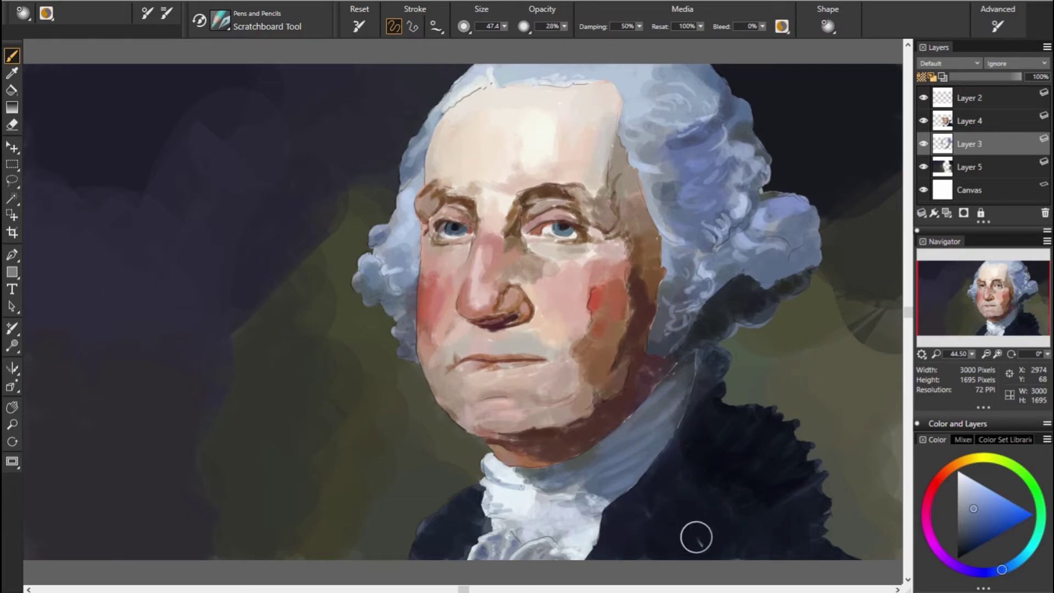
Step: On Layer 4, paint dark navy over the coat's jagged edges along the cravat and bottom, then select Layer 3
left_click(979, 124)
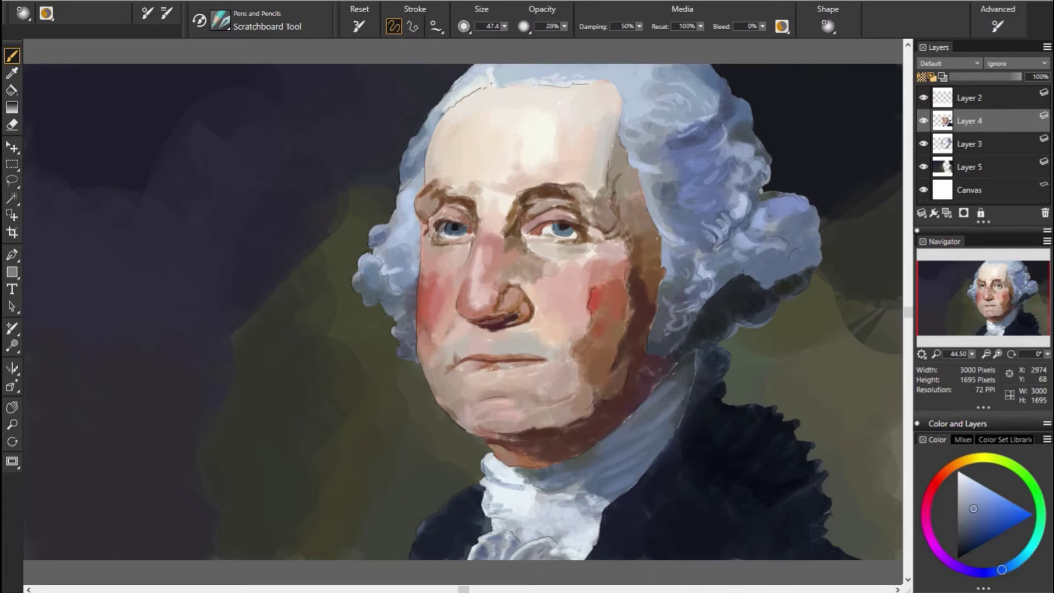
left_click(478, 526, "alt")
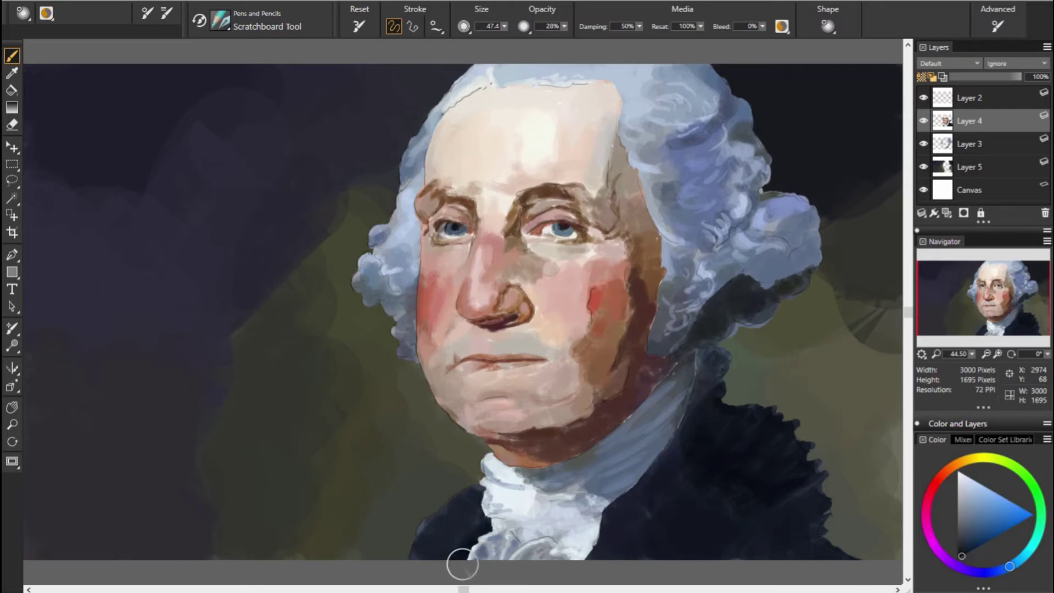
left_click_drag(420, 541, 459, 536)
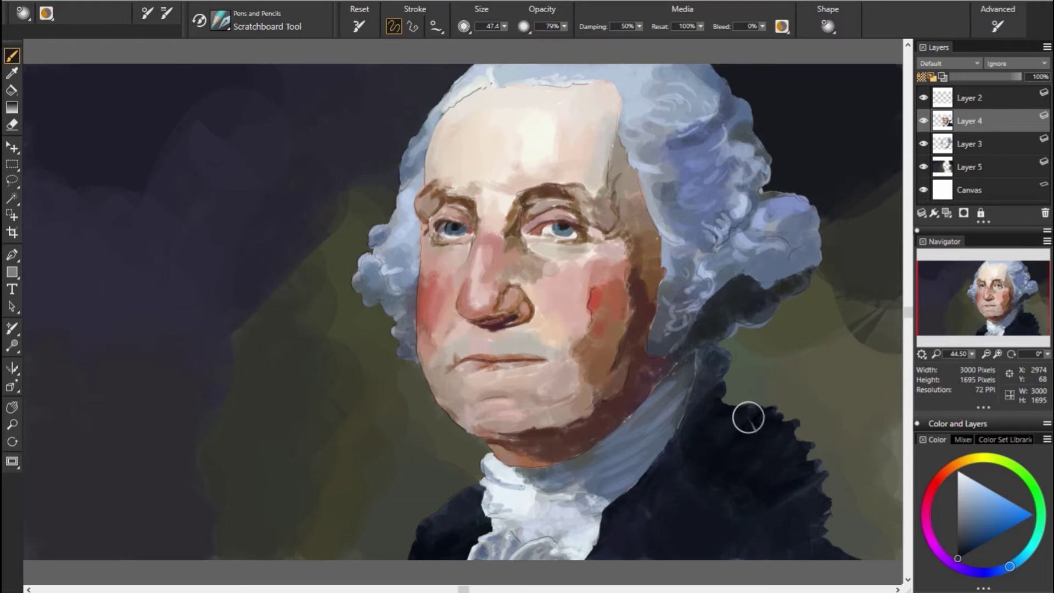
left_click_drag(748, 417, 771, 447)
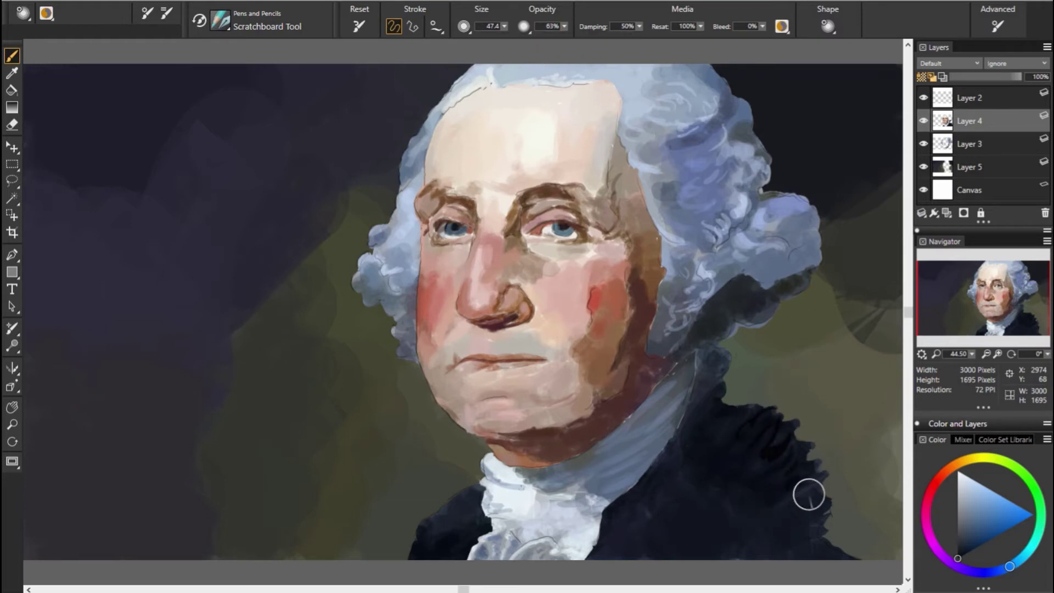
left_click_drag(818, 526, 854, 560)
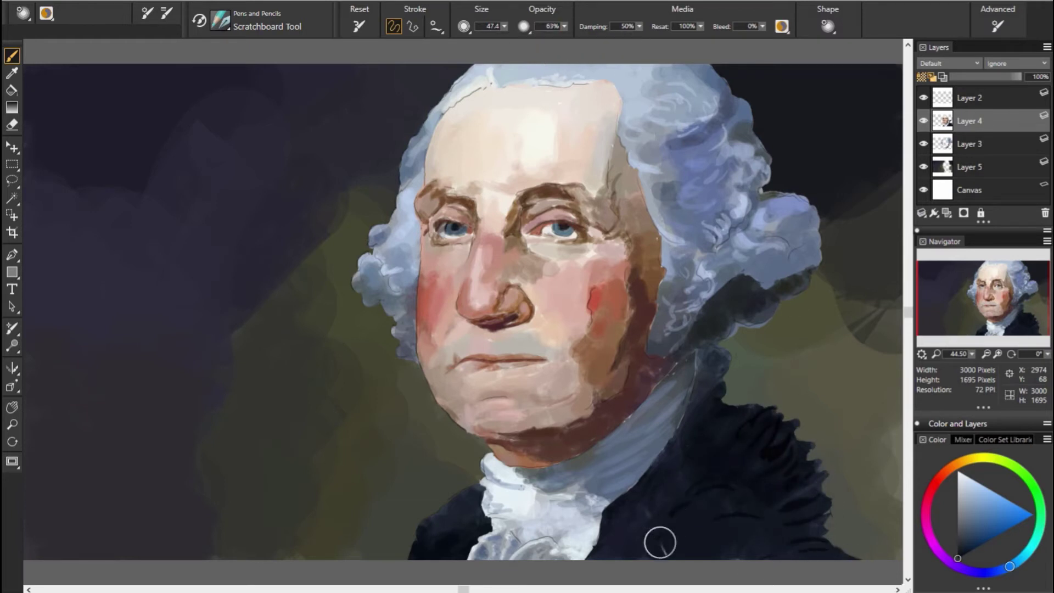
mouse_move(660, 542)
left_mouse_down()
mouse_move(587, 554)
mouse_move(661, 555)
left_mouse_up()
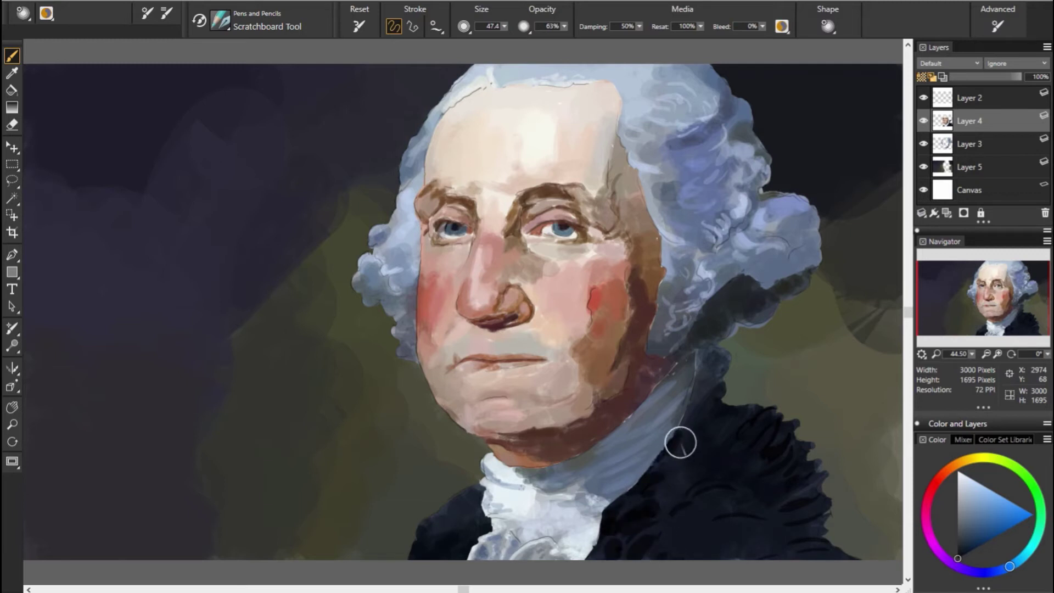
mouse_move(696, 384)
left_mouse_down()
mouse_move(710, 380)
mouse_move(710, 367)
left_mouse_up()
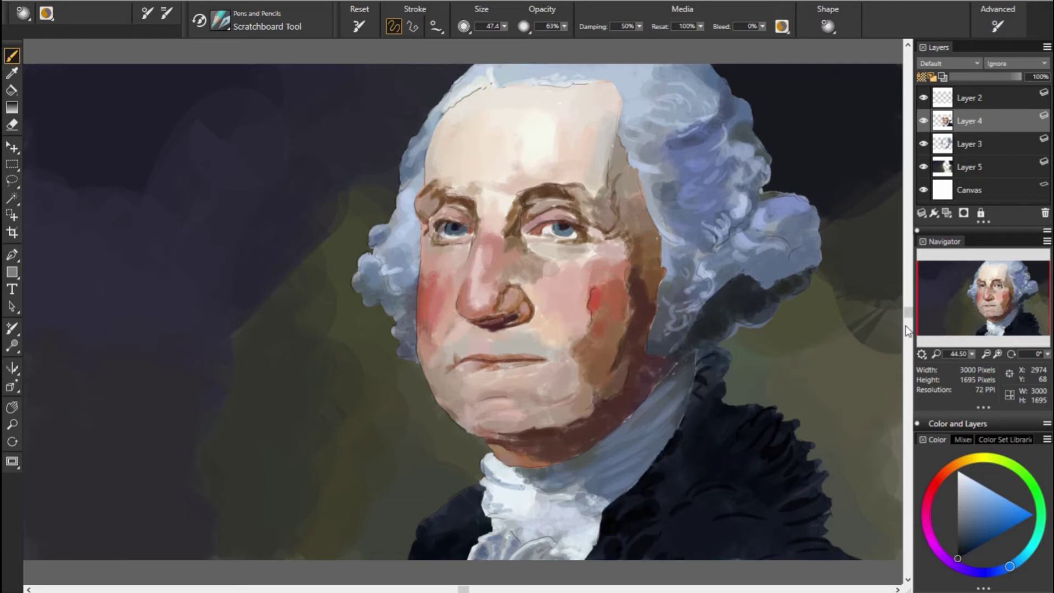
left_click(733, 302, "alt")
left_click(969, 144)
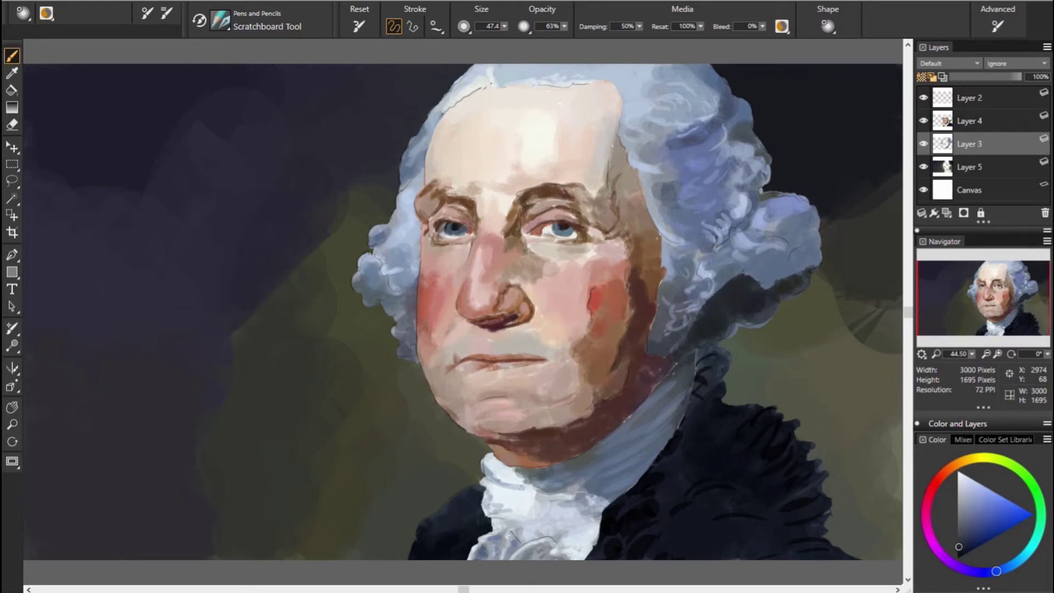
Step: Compare the portrait by toggling Layer 3 and Layer 4 visibility
left_click(924, 145)
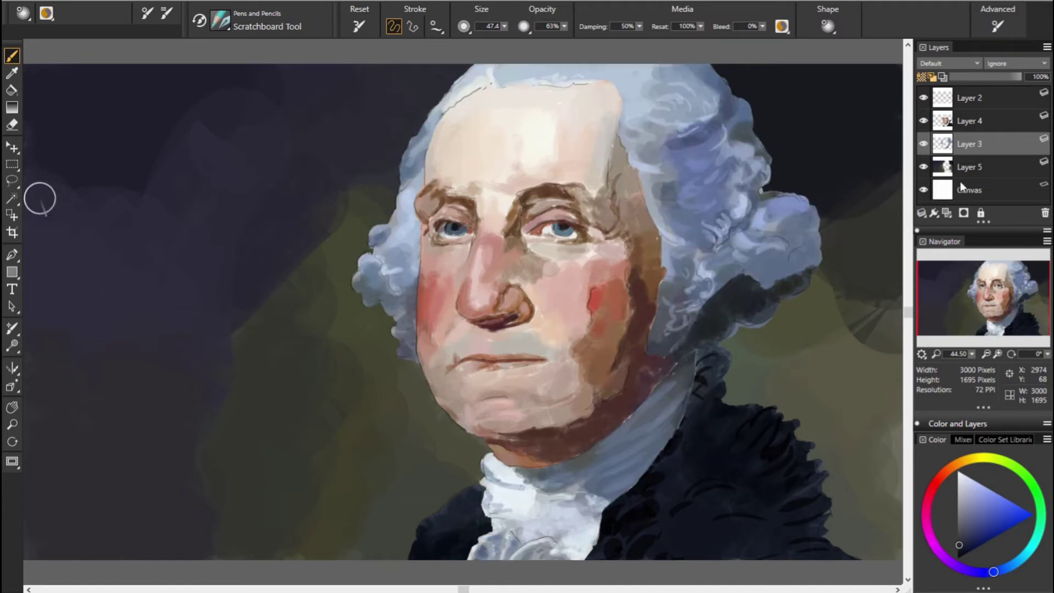
left_click(924, 145)
left_click(925, 145)
left_click(924, 145)
left_click(969, 121)
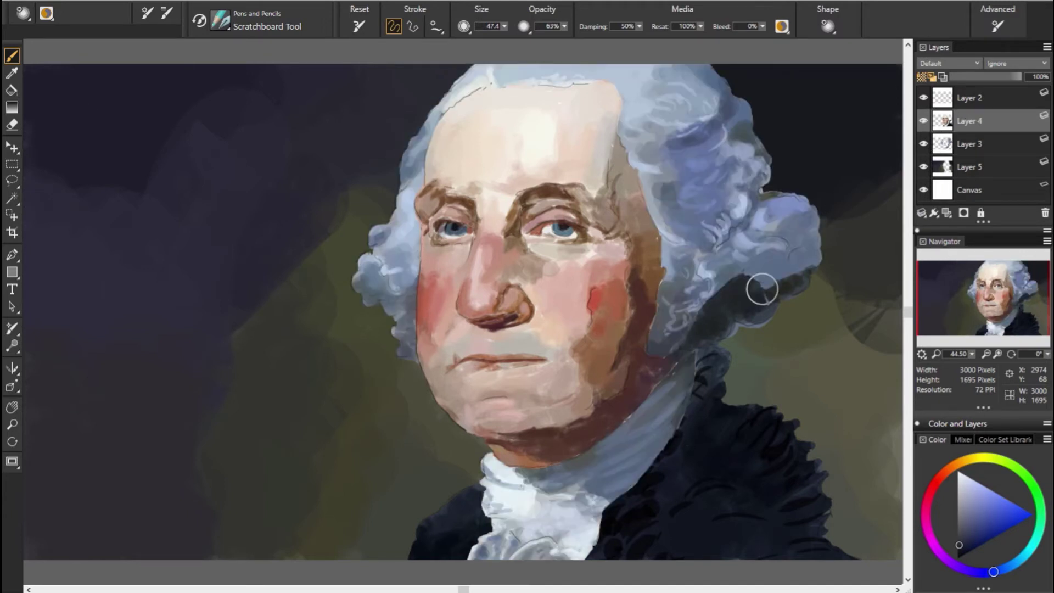
left_click(923, 121)
Step: Paint cyan and grey-blue shadows beneath the right wig curl and carve darker strands along the hair edge
left_click(1033, 544)
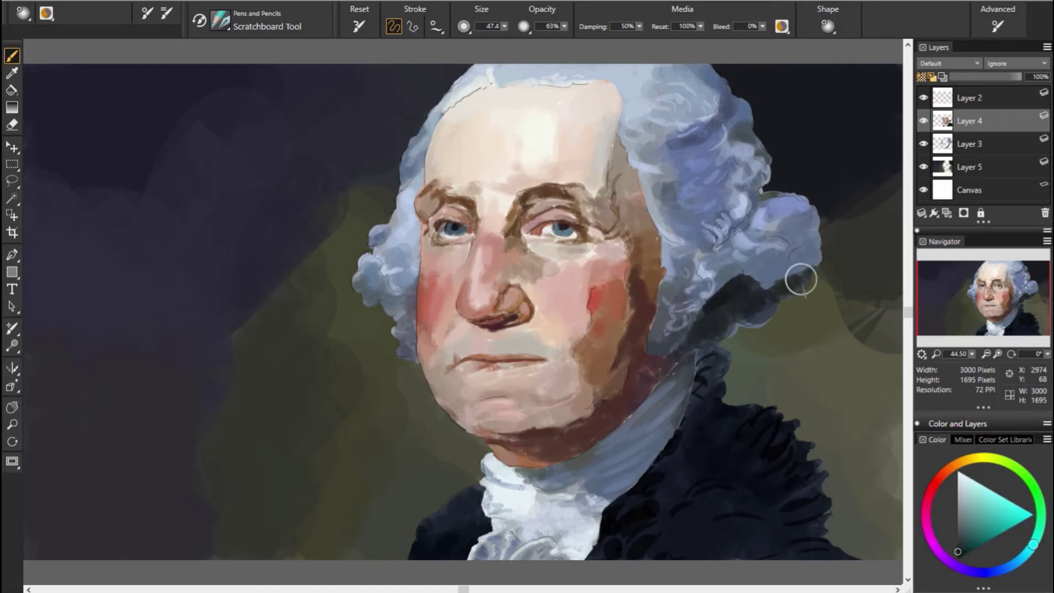
mouse_move(802, 280)
left_mouse_down()
mouse_move(751, 287)
mouse_move(786, 302)
mouse_move(827, 271)
left_mouse_up()
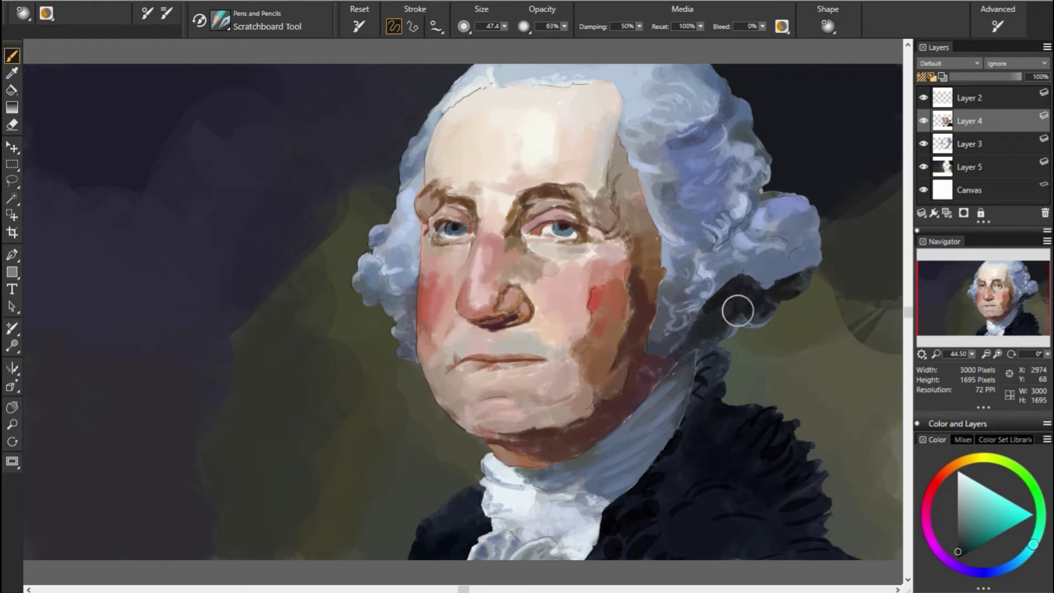
left_click_drag(738, 310, 717, 322)
left_click(975, 142)
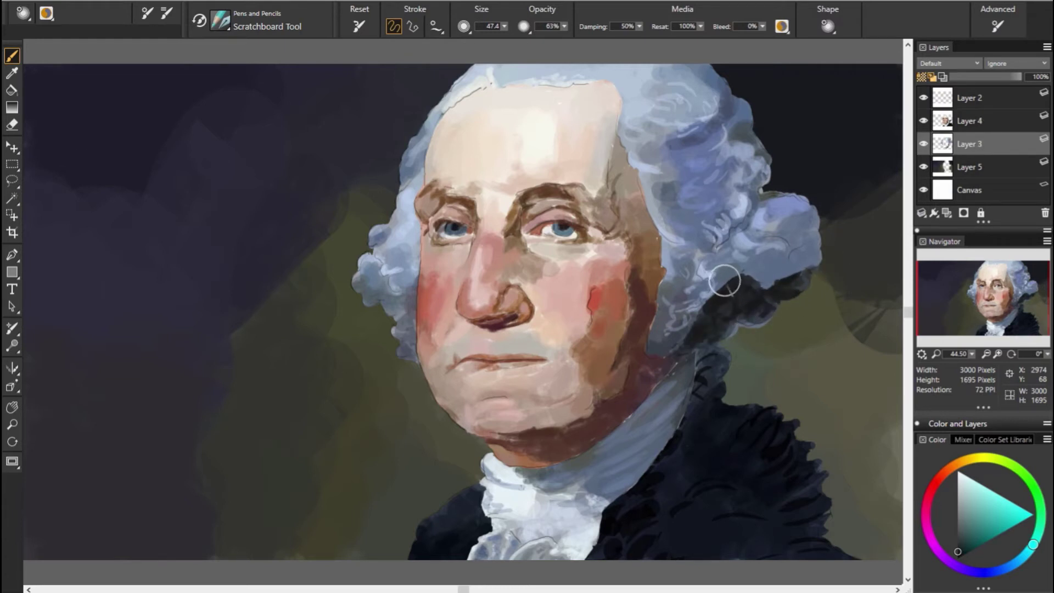
mouse_move(704, 292)
left_mouse_down()
mouse_move(675, 322)
mouse_move(742, 274)
mouse_move(779, 283)
left_mouse_up()
left_click(804, 275, "alt")
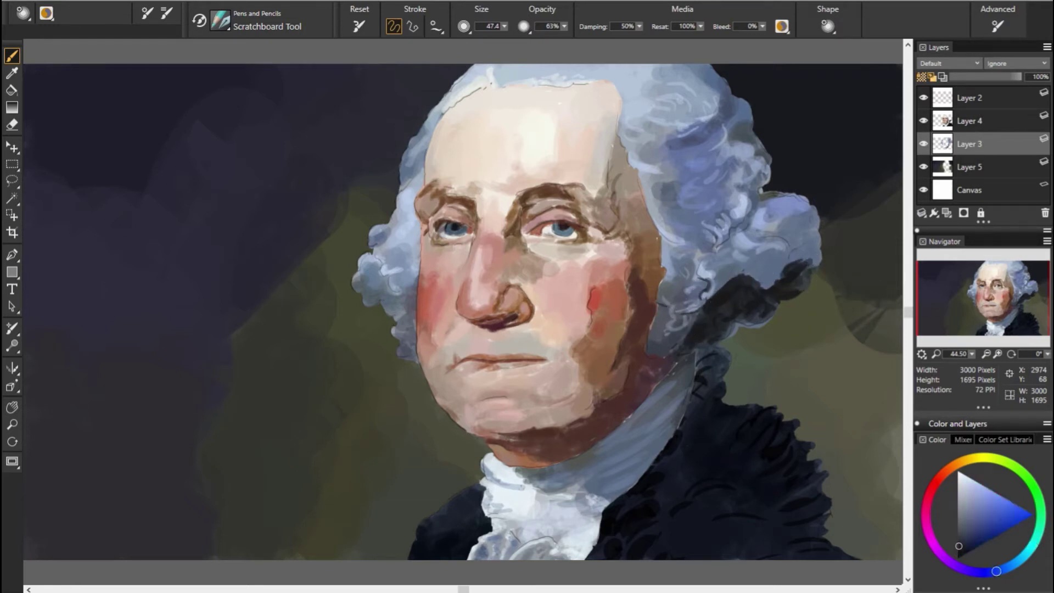
left_click(814, 225, "alt")
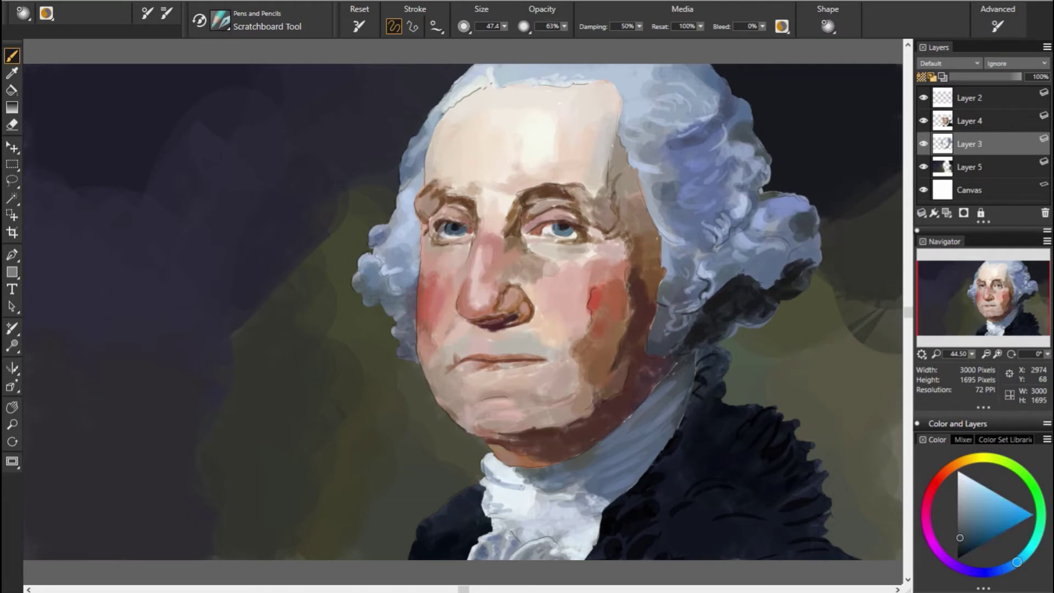
left_click_drag(804, 225, 818, 243)
Step: Try several dark teal, green and blue shades on the colour wheel
left_click(813, 251, "alt")
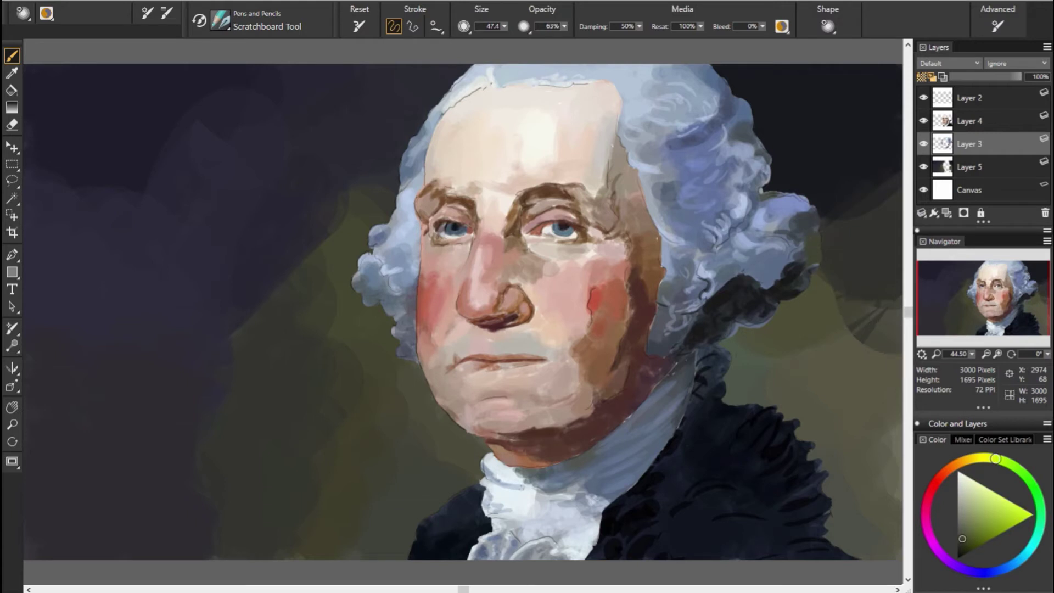
left_click(776, 262, "alt")
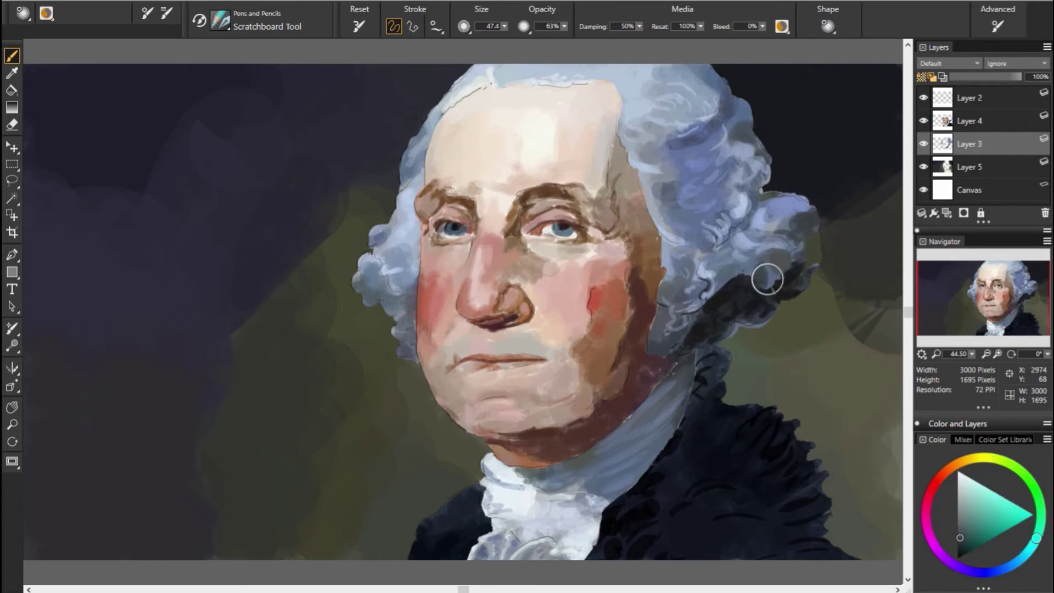
left_click(847, 308, "alt")
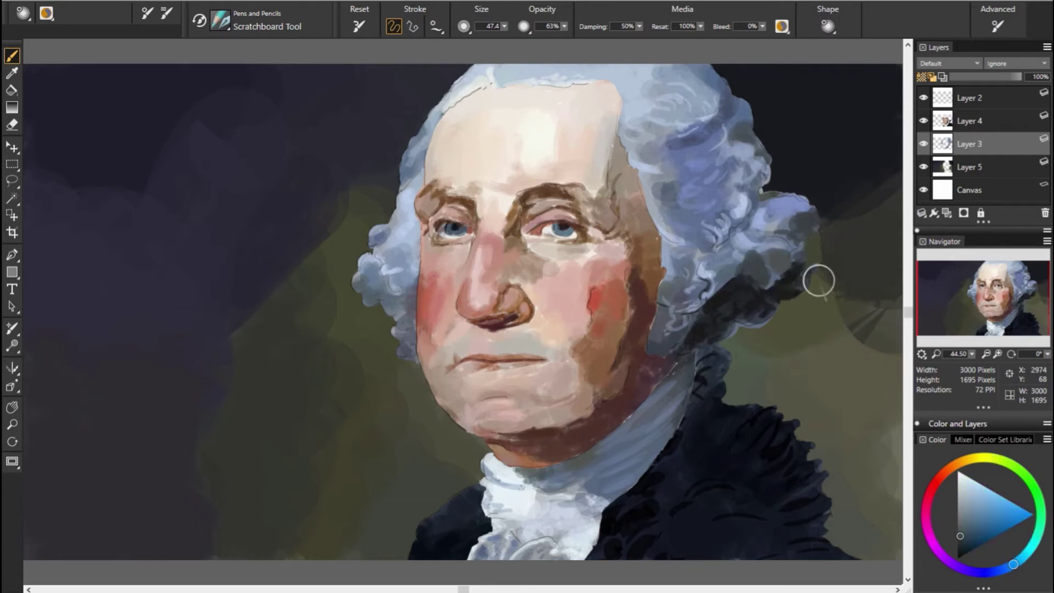
left_click(790, 266, "alt")
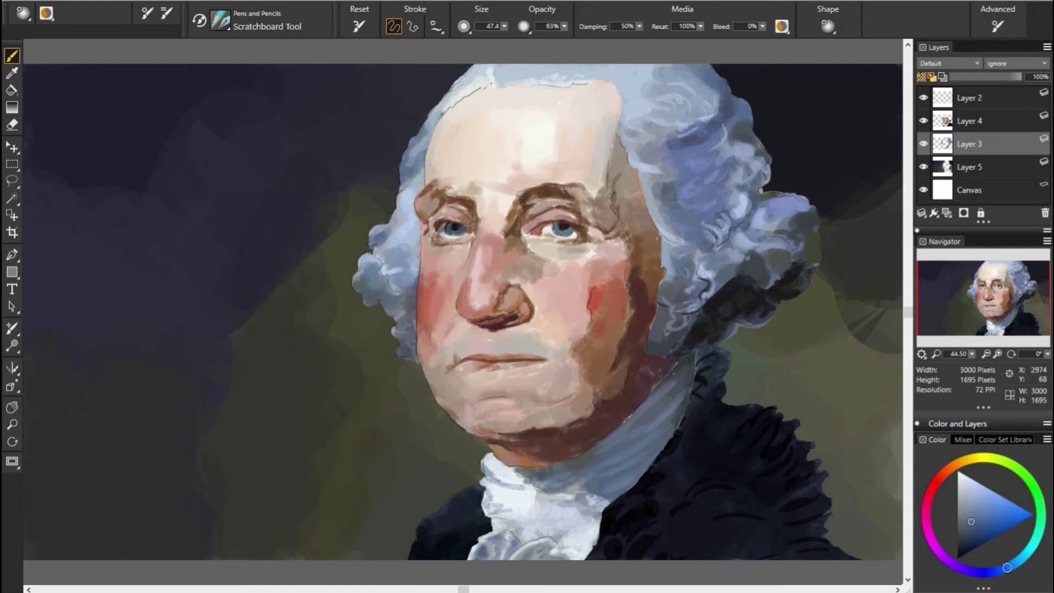
left_click(736, 295, "alt")
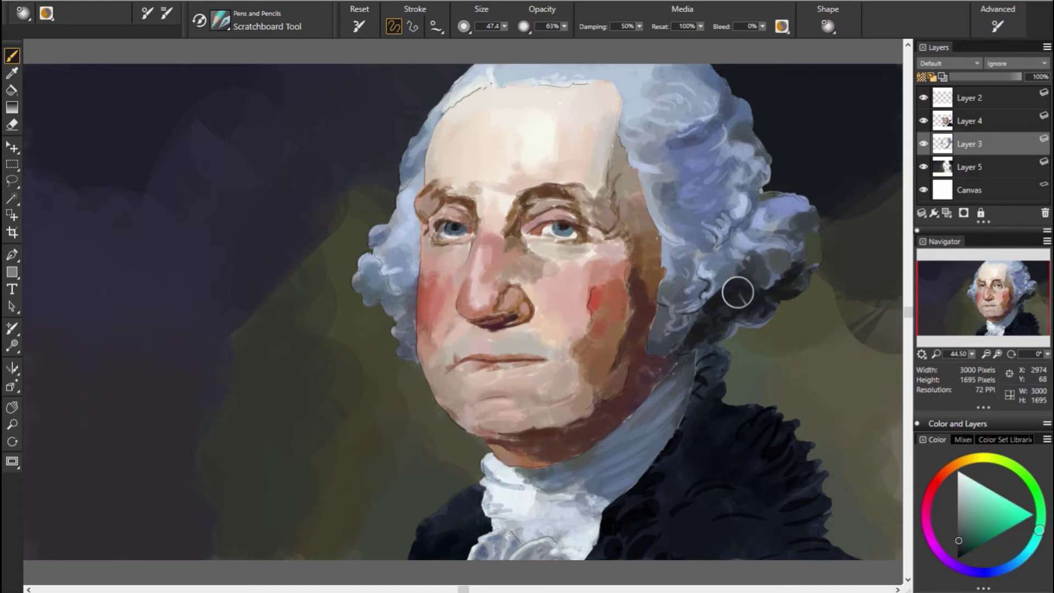
left_click(790, 302, "alt")
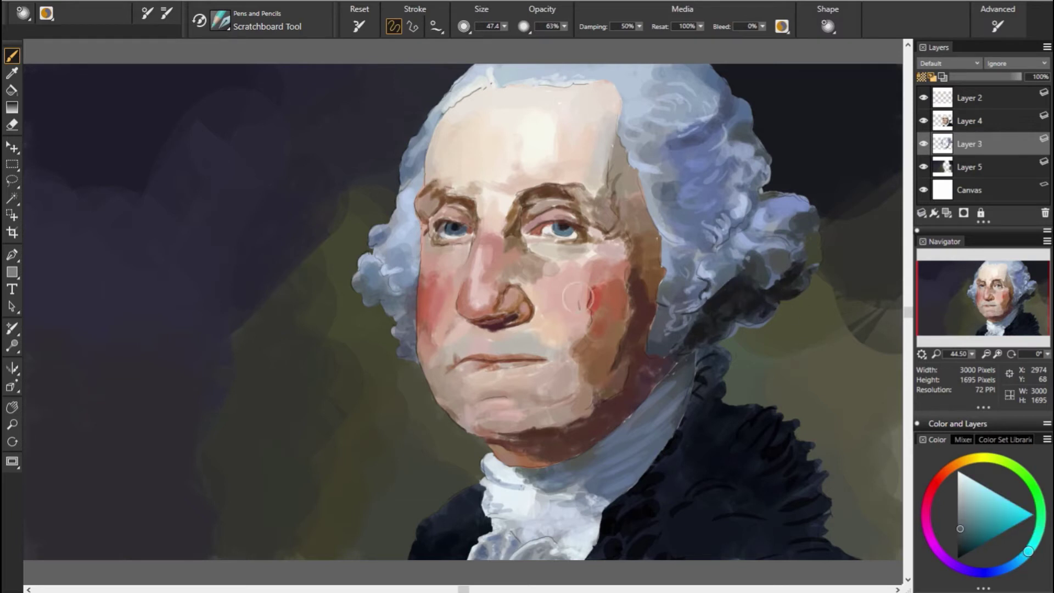
left_click(718, 288, "alt")
left_click(810, 313, "alt")
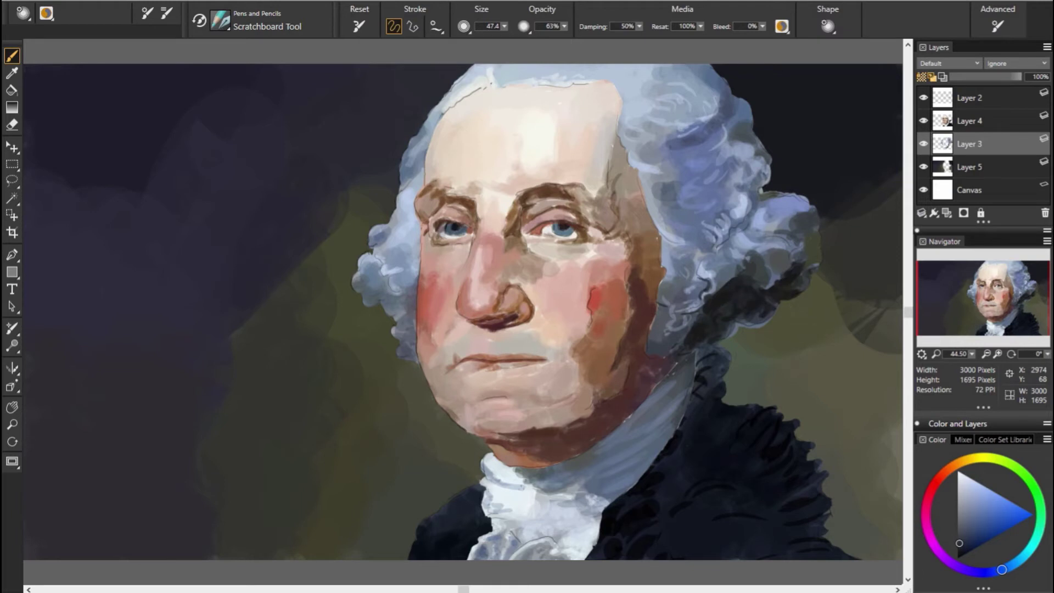
Step: Add light grey-blue highlights to the wig curls
left_click(778, 288, "alt")
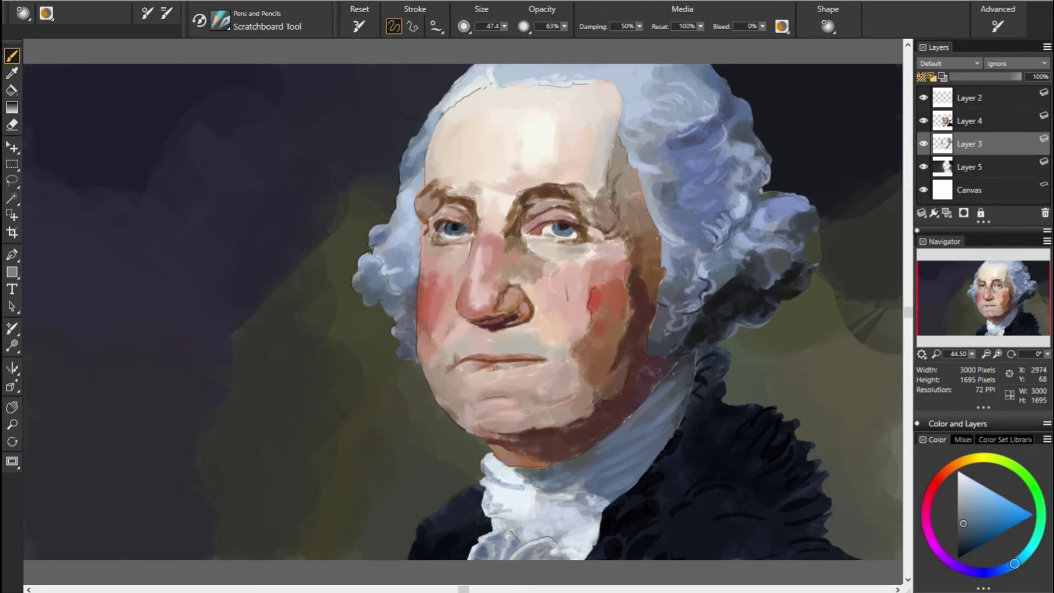
left_click(731, 265, "alt")
left_click(870, 317, "alt")
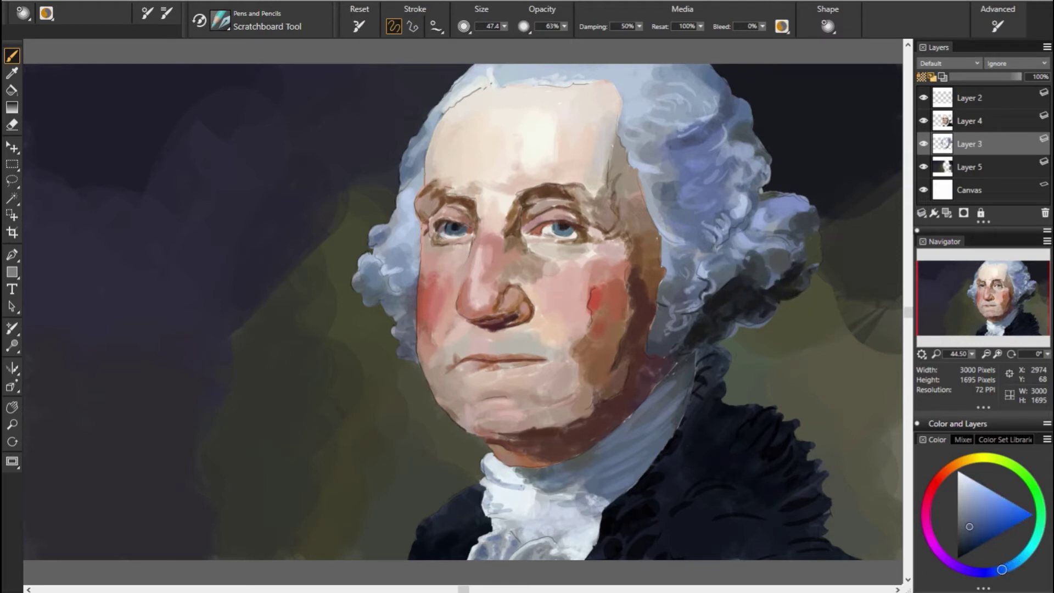
left_click(863, 277, "alt")
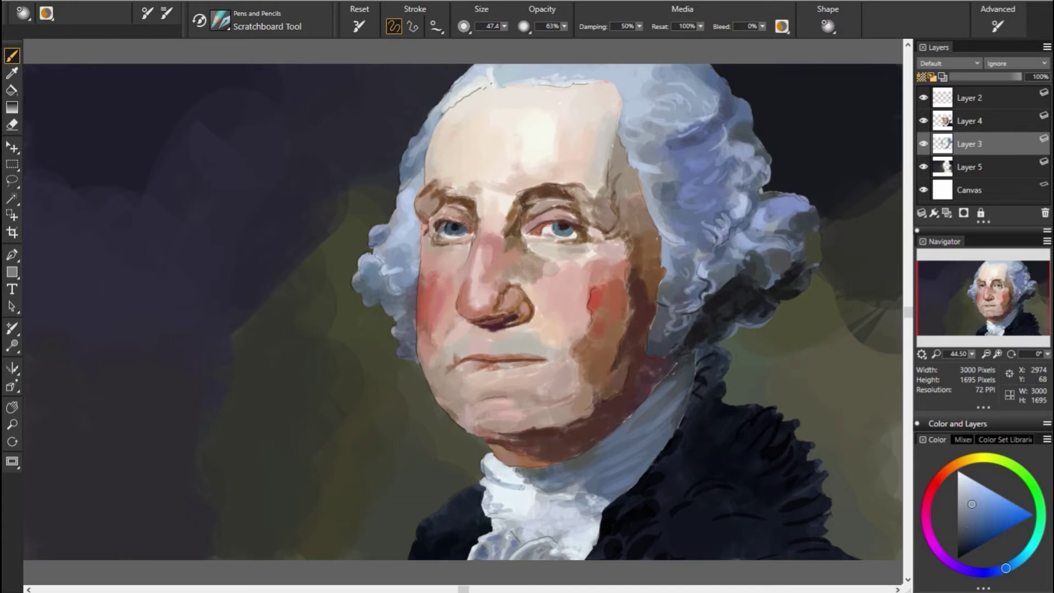
left_click_drag(712, 248, 739, 234)
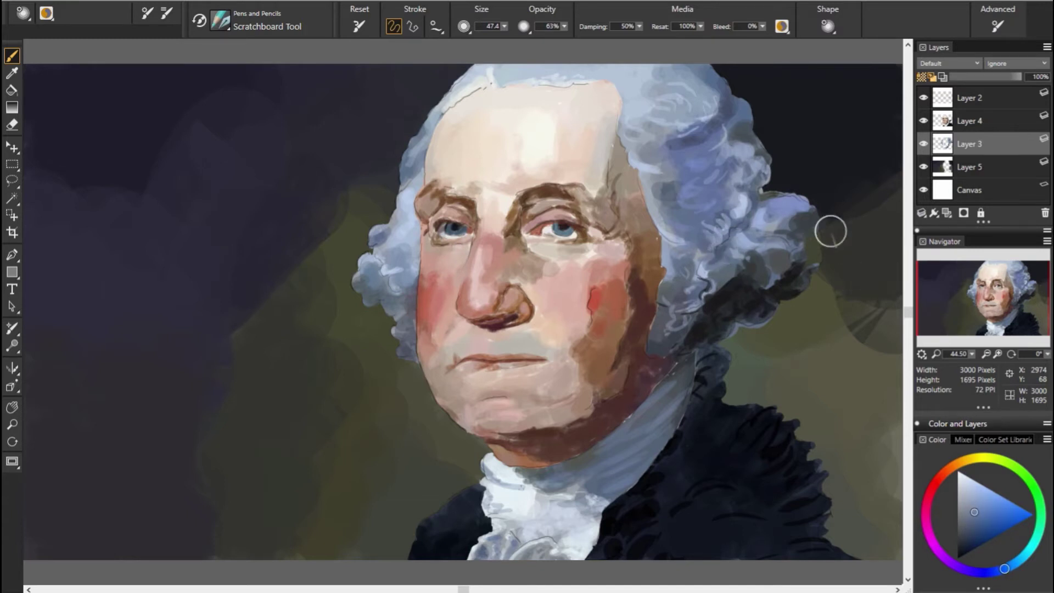
Step: Add a light translucent stroke along the collar edge, then hide Layer 2
left_click(744, 201, "alt")
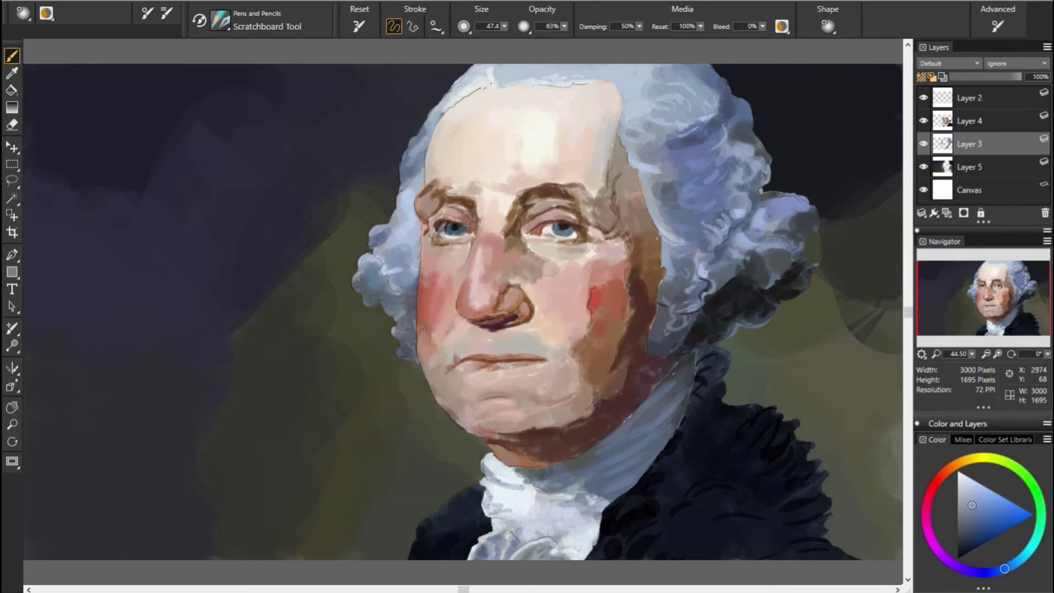
left_click(764, 267, "alt")
left_click_drag(693, 354, 670, 413)
left_click(923, 144)
left_click(924, 144)
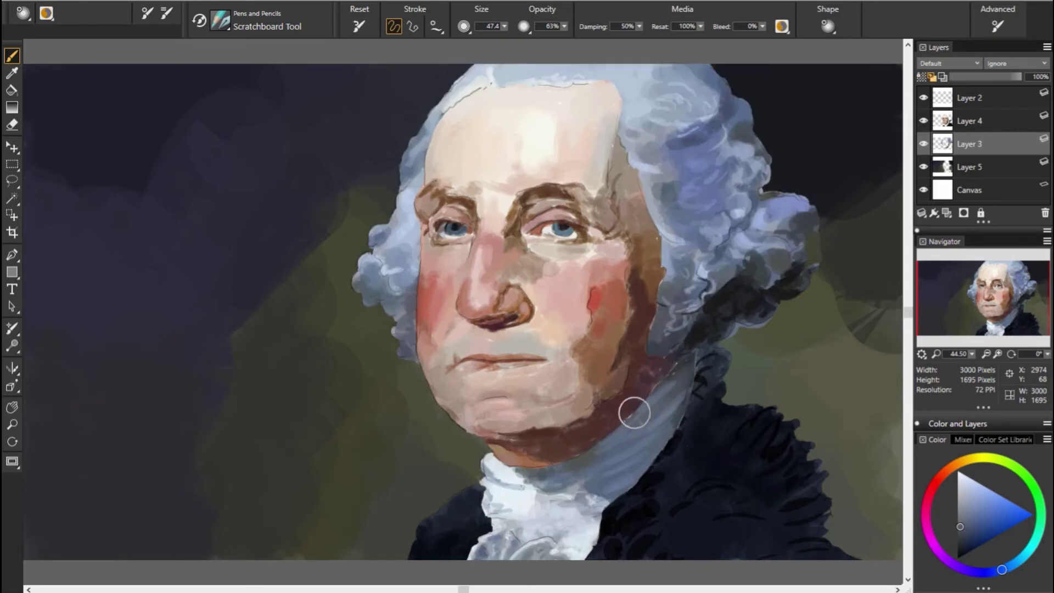
left_click(927, 505)
left_click(927, 125)
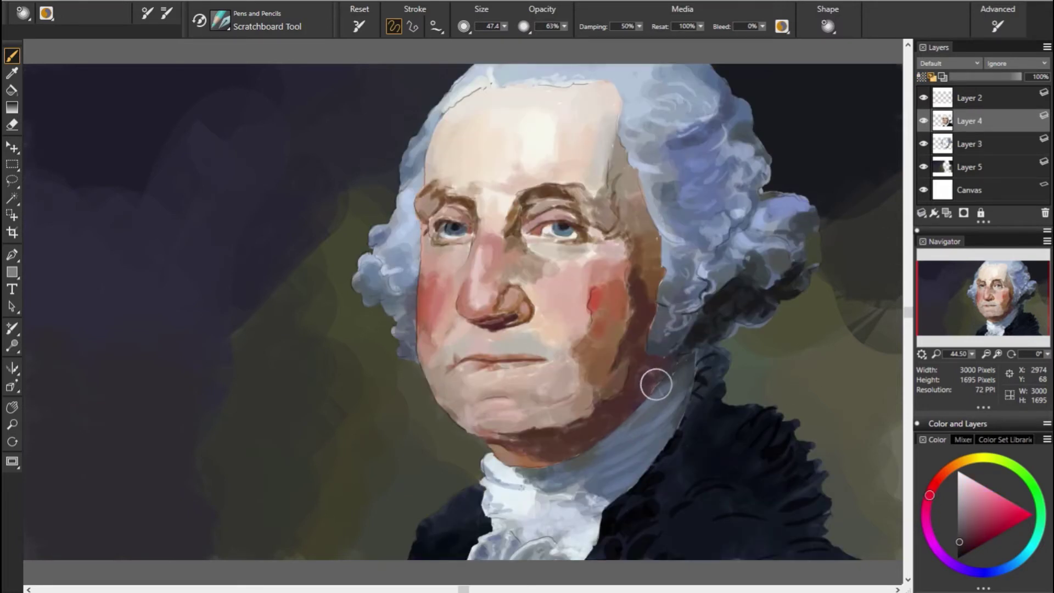
left_click(924, 97)
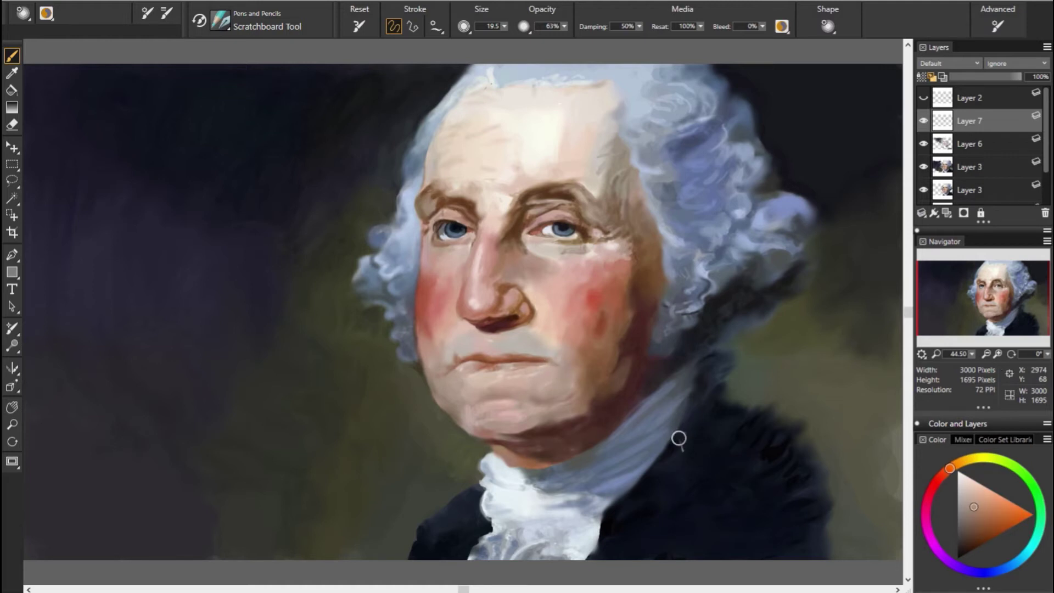
Step: Lower the opacity, enlarge the brush to 54.7, and sample dark and skin tones from the face
left_click_drag(564, 25, 519, 39)
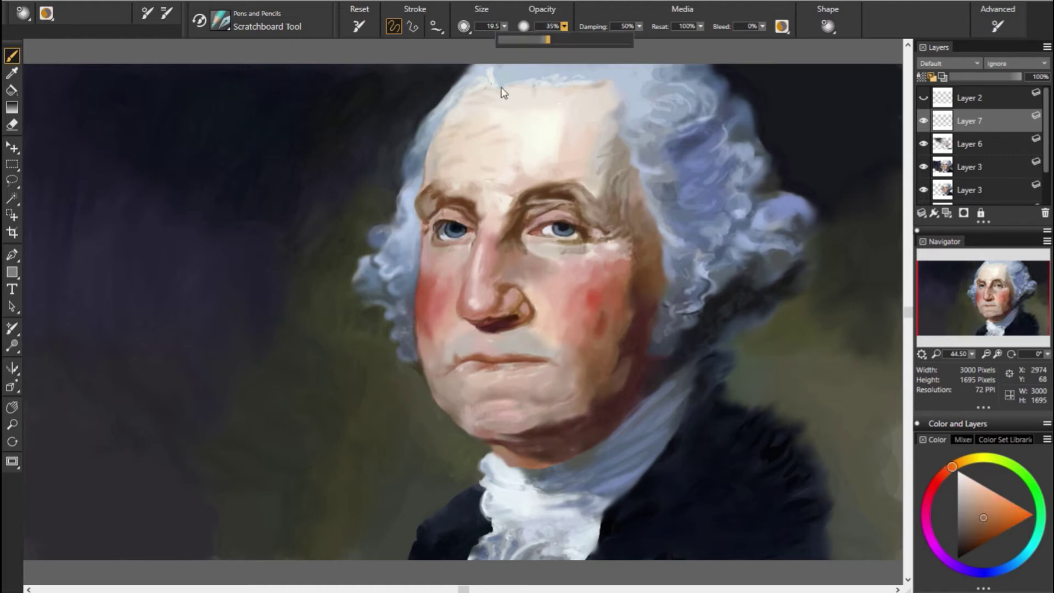
key("bracketright")
key("bracketright")
key("bracketright")
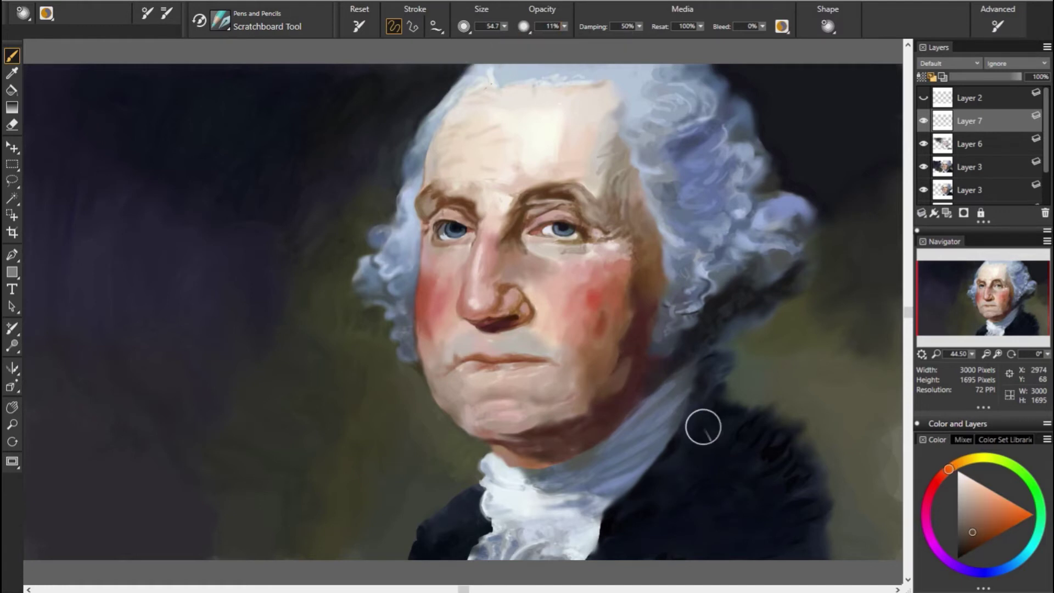
left_click(667, 435, "alt")
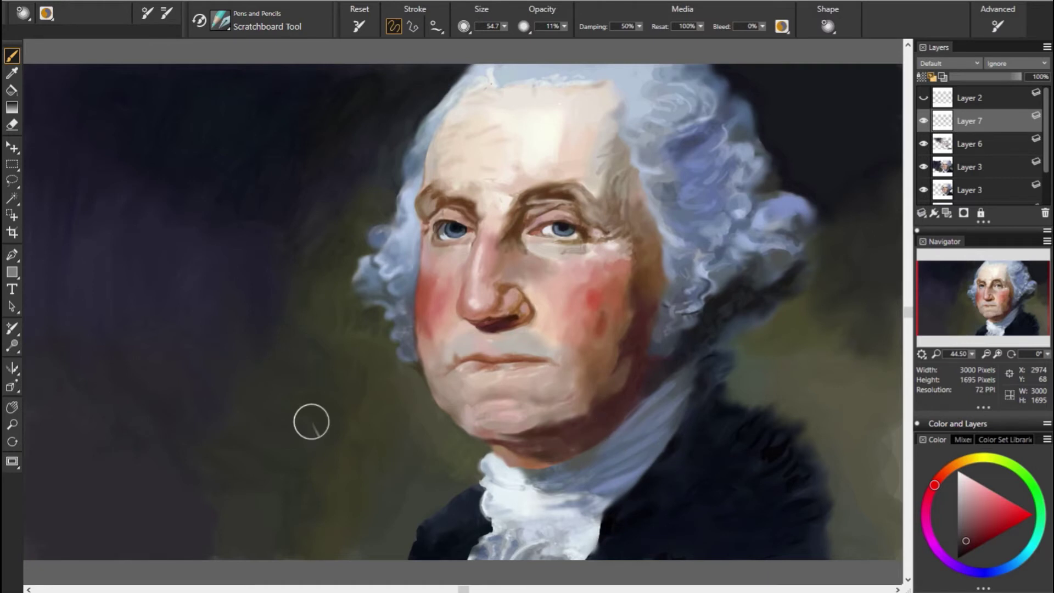
left_click(585, 405, "alt")
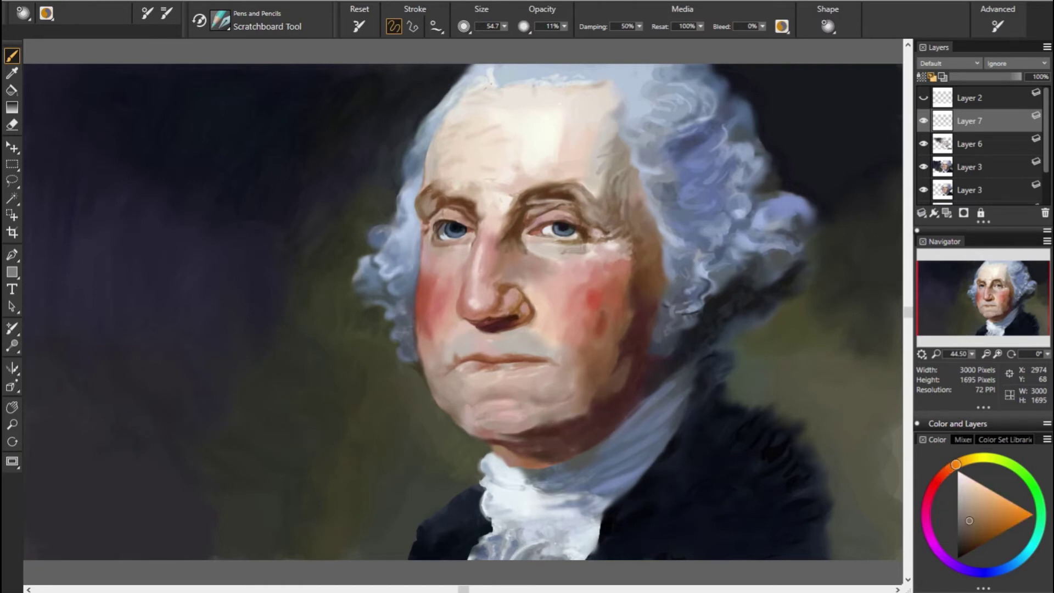
left_click(541, 422, "alt")
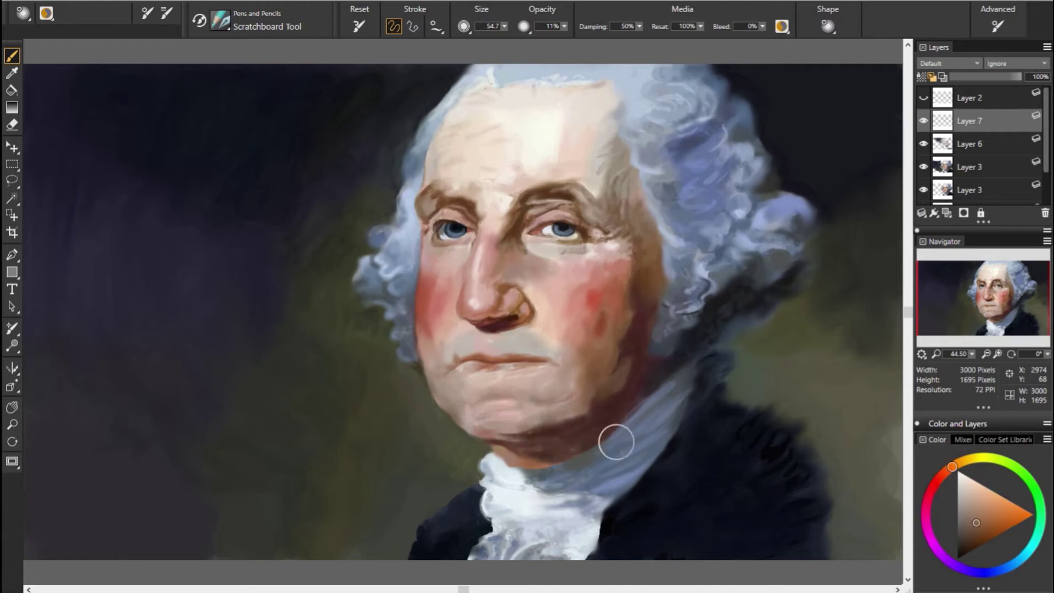
left_click(646, 440, "alt")
left_click(840, 414, "alt")
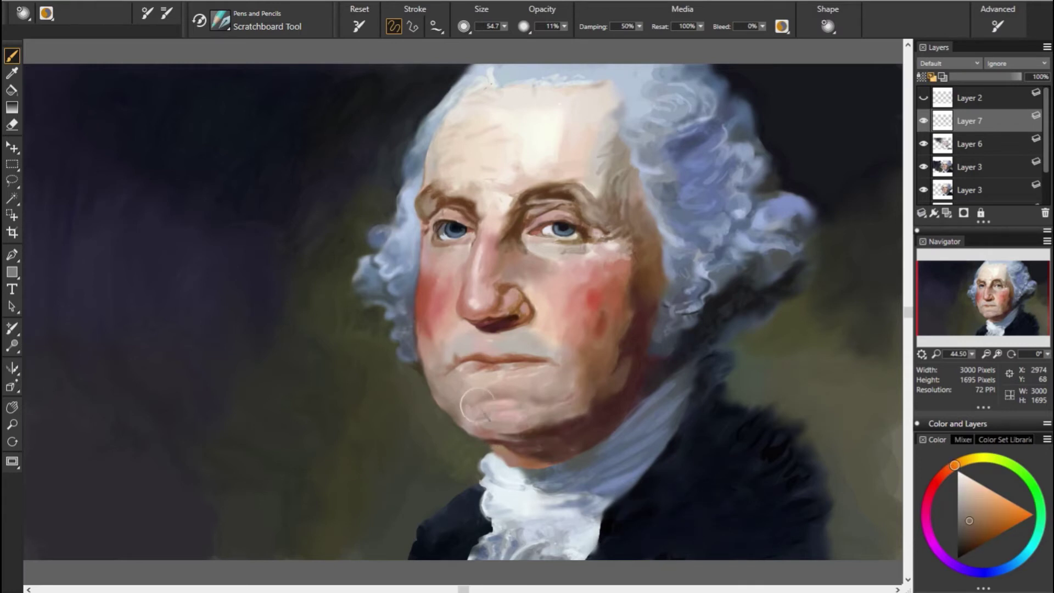
Step: At 37% opacity, sample dark olive background colours and brush them over the left background at size 174.5
left_click(412, 369, "alt")
left_click_drag(563, 26, 581, 35)
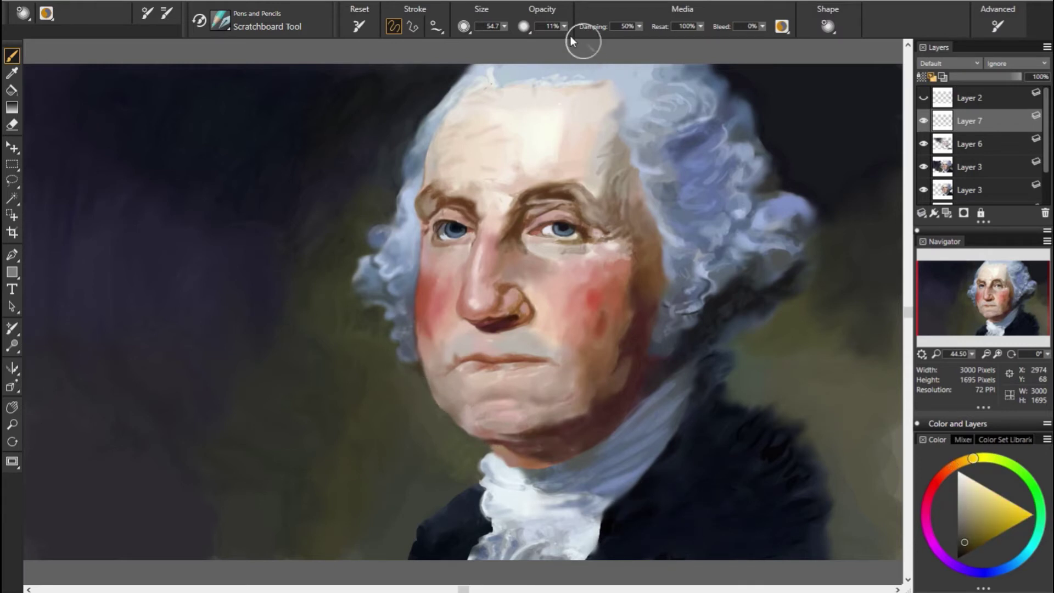
left_click(748, 377, "alt")
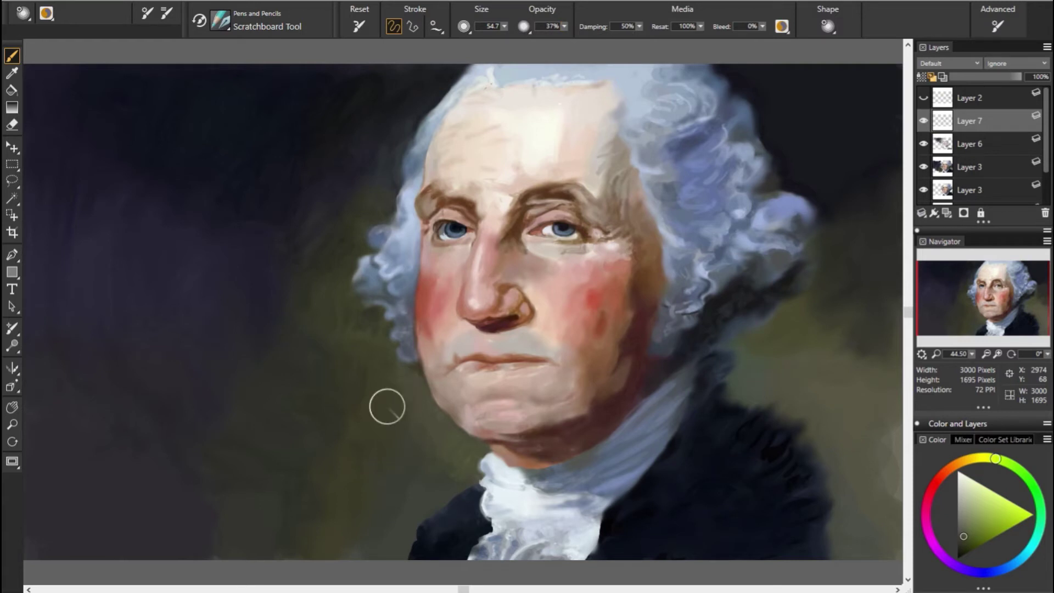
left_click(407, 359, "alt")
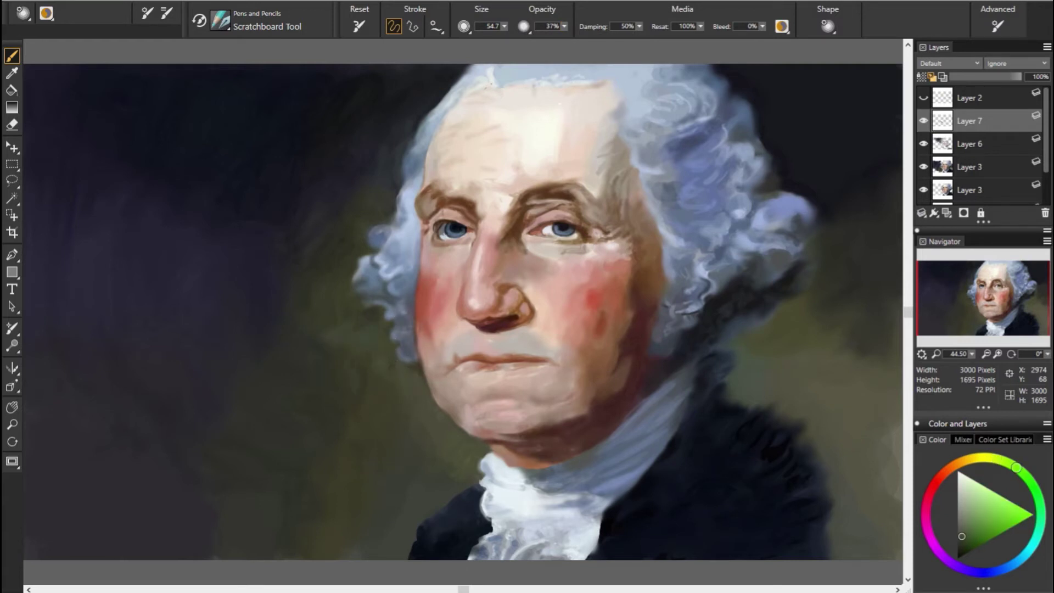
left_click(384, 426, "alt")
left_click_drag(374, 395, 286, 494)
Step: Paint soft strokes in the left background and shrink the brush to about 71.1
left_click_drag(551, 488, 581, 540)
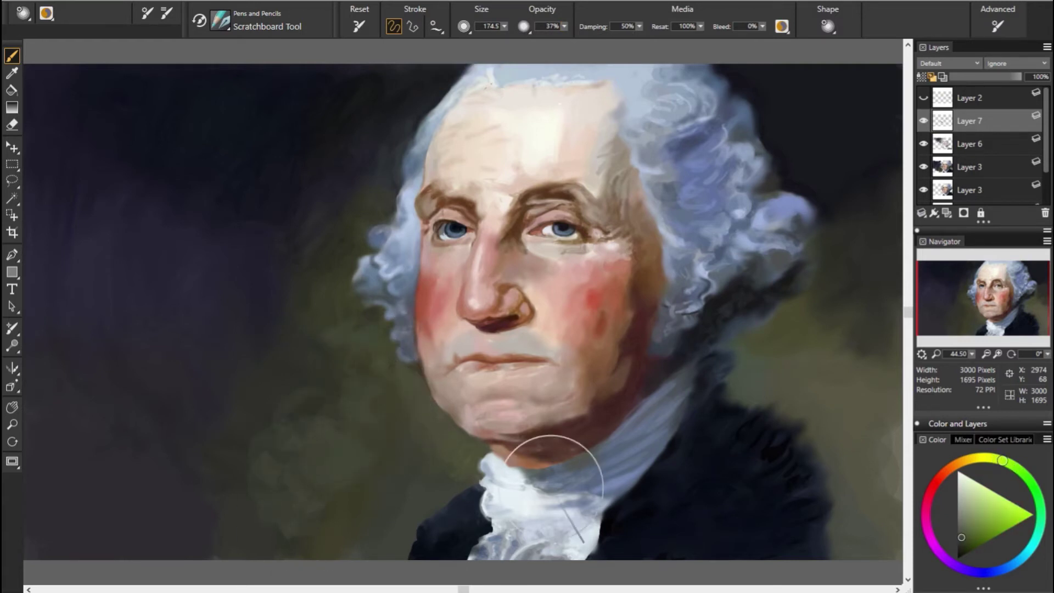
left_click(610, 484, "alt")
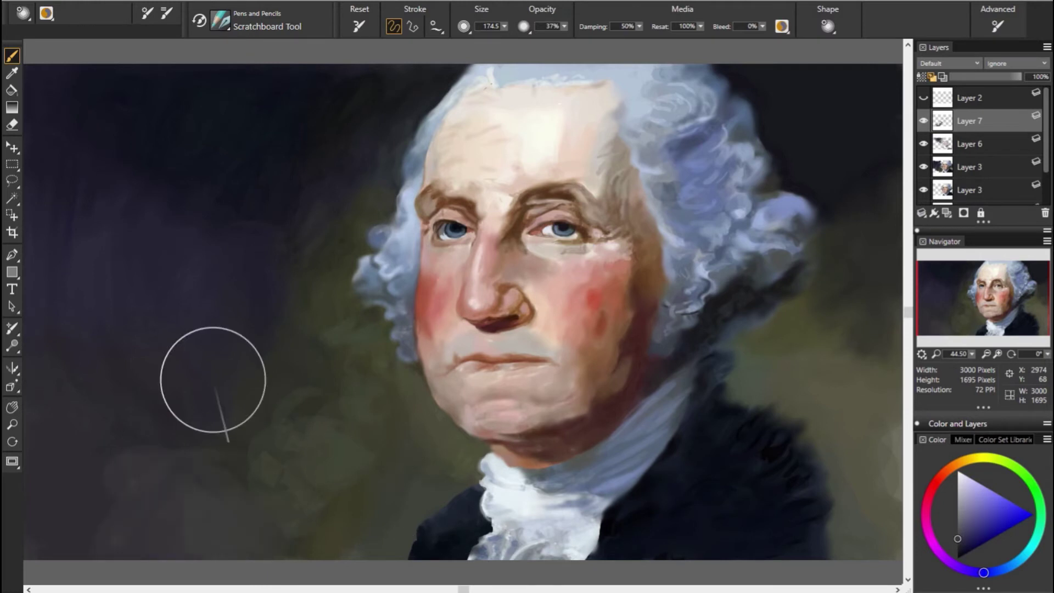
left_click(307, 527, "alt")
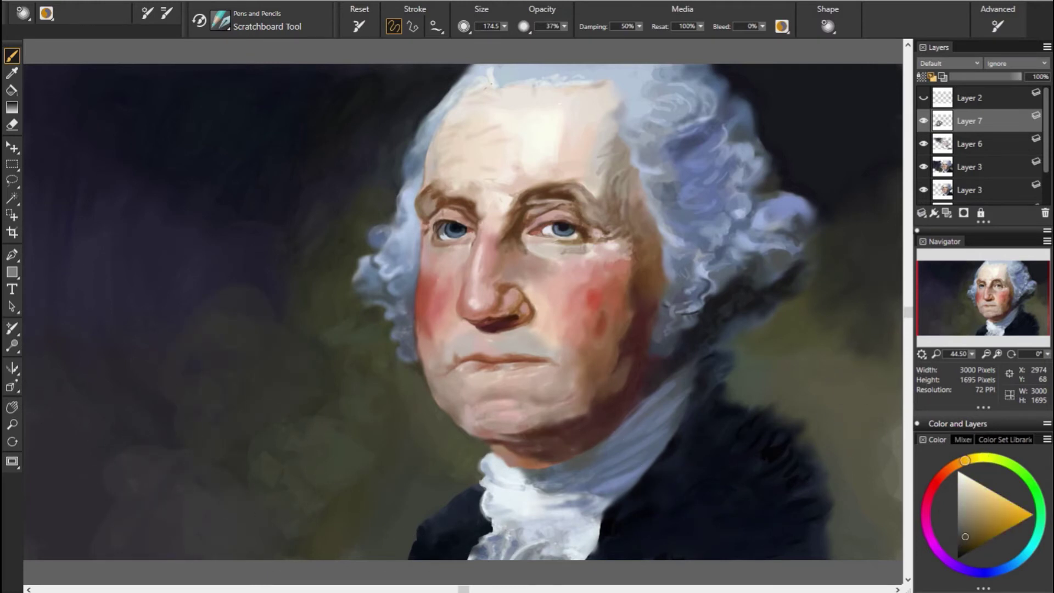
left_click(785, 332, "alt")
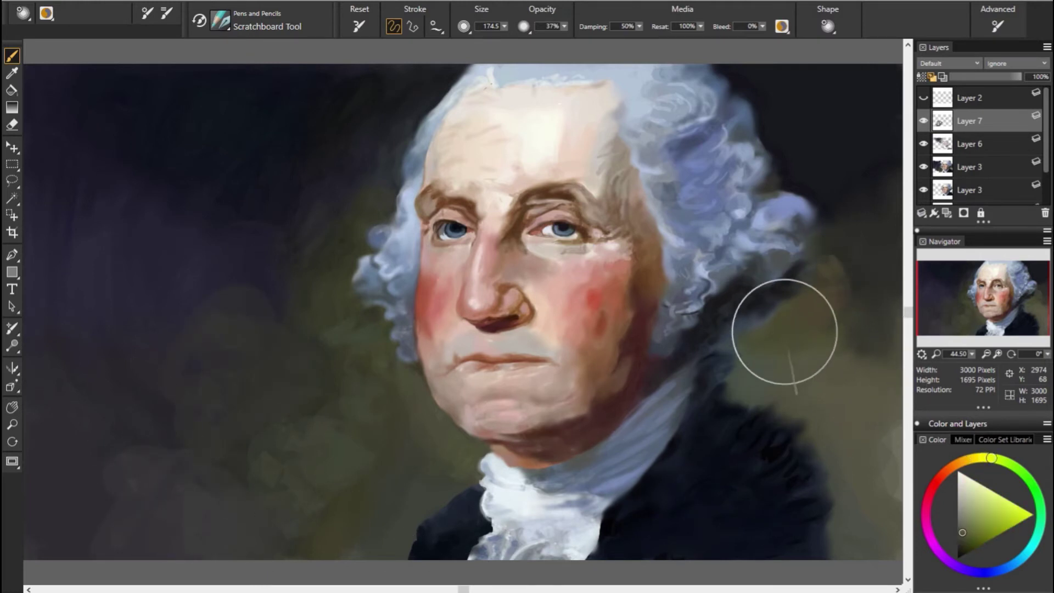
key("bracketleft")
key("bracketleft")
key("bracketleft")
Step: Sample dark blue, teal and green tones from the background and wig
left_click(725, 337, "alt")
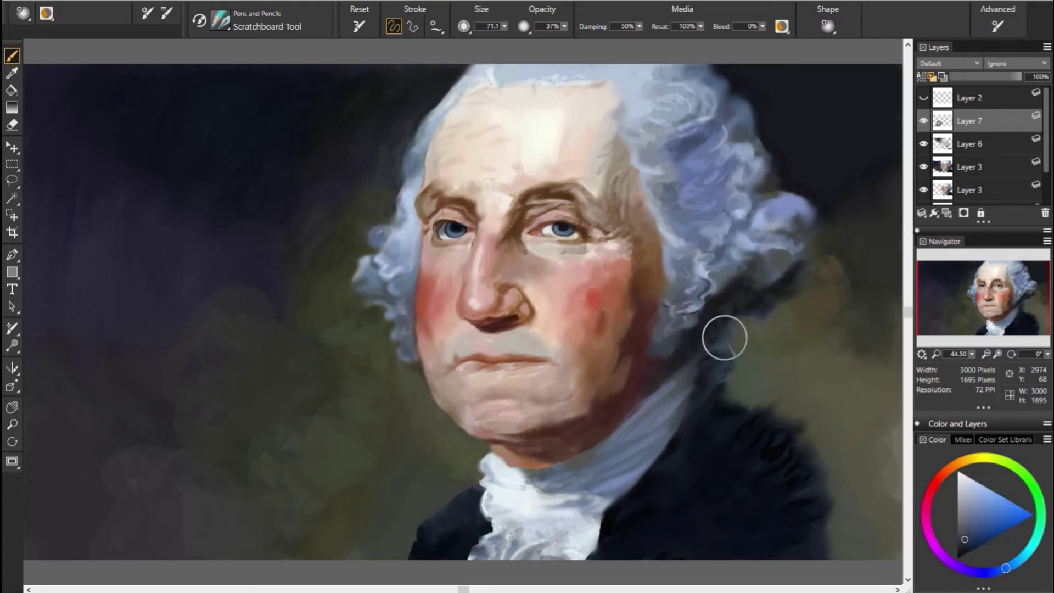
left_click(776, 334, "alt")
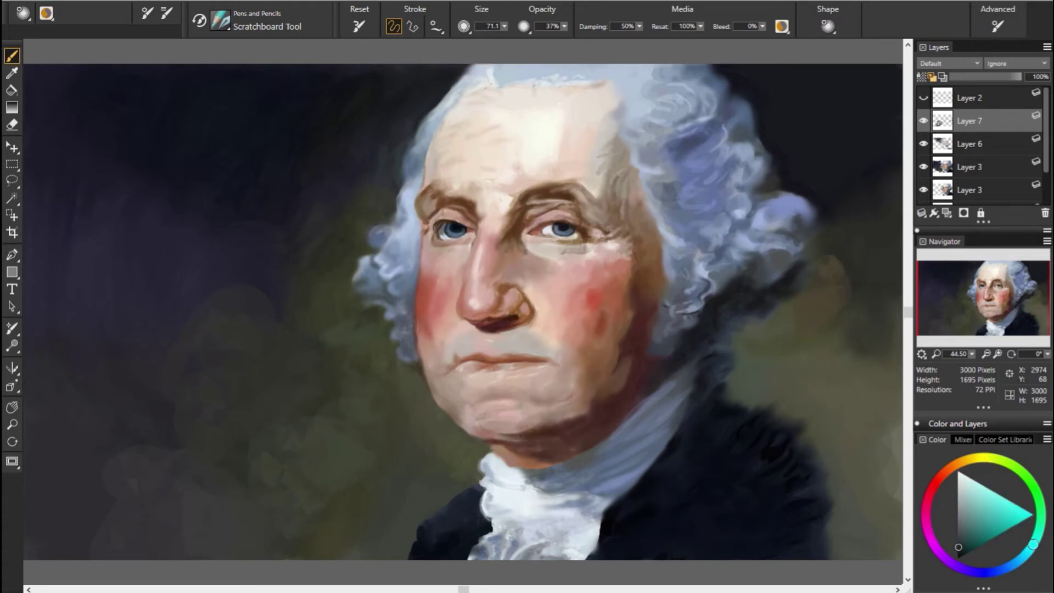
left_click(842, 319, "alt")
left_click(595, 277, "alt")
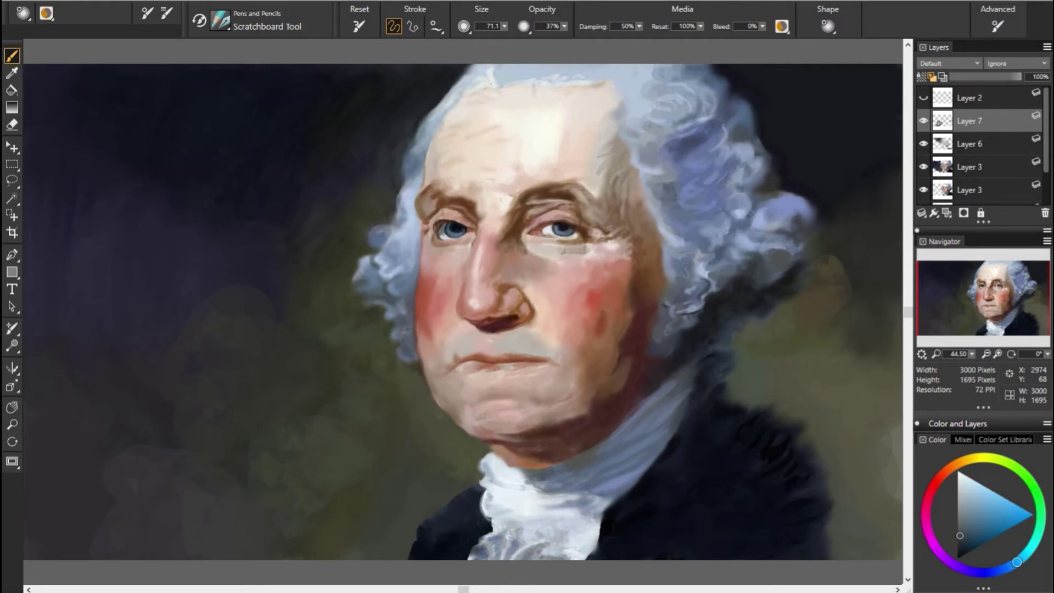
left_click(722, 285, "alt")
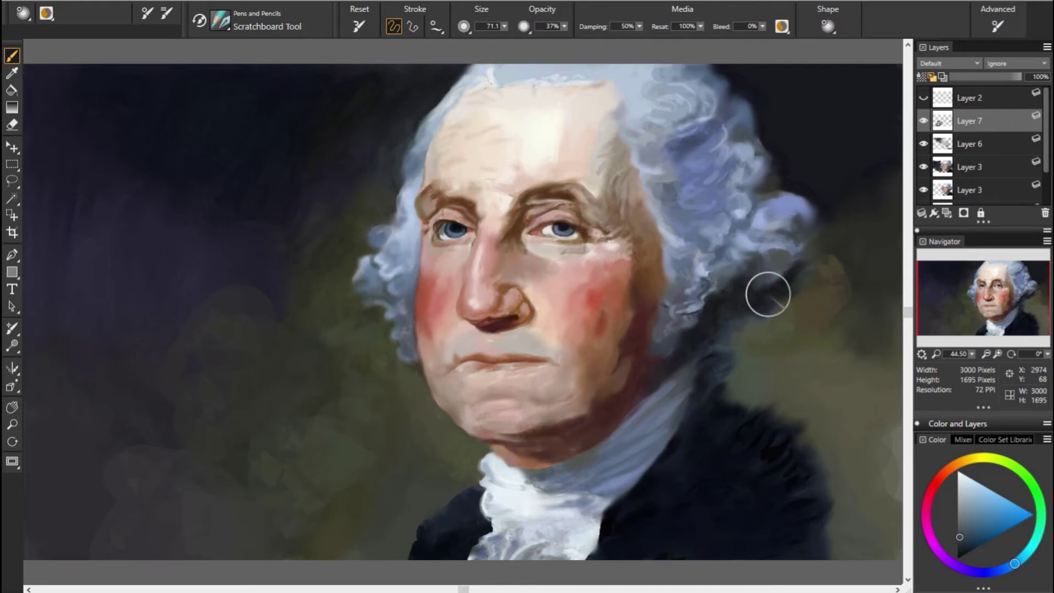
left_click(780, 288, "alt")
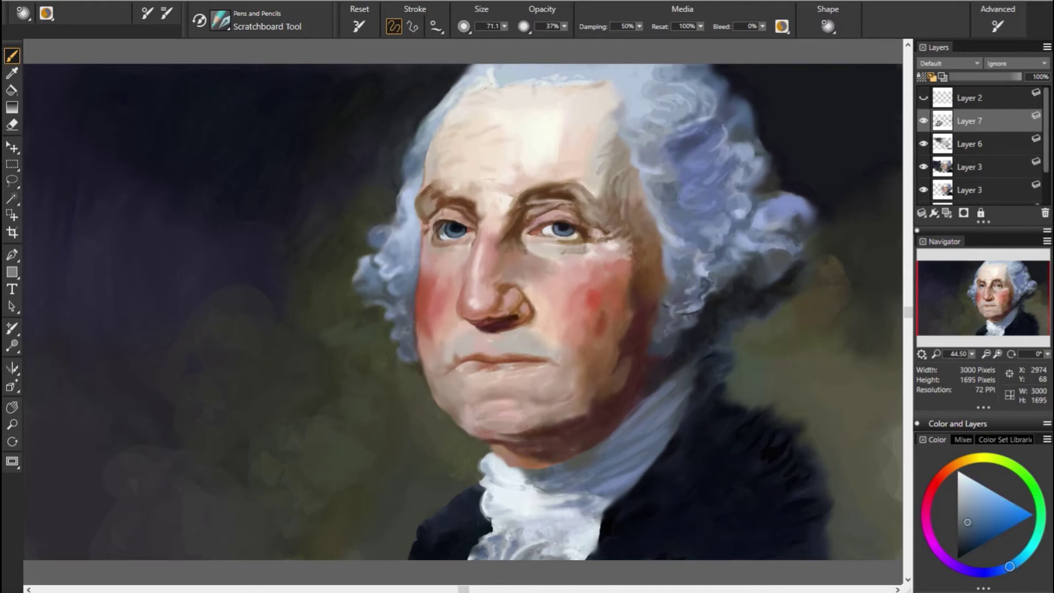
left_click(810, 318, "alt")
left_click(709, 280, "alt")
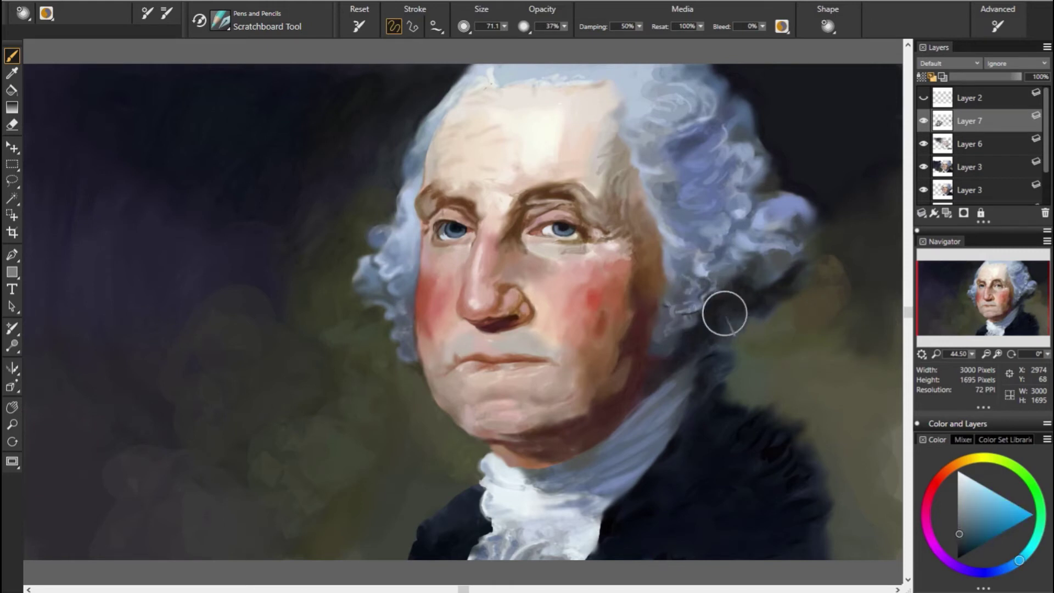
Step: Paint dark blue spiky strokes along the coat's top and right edges
left_click(681, 308, "alt")
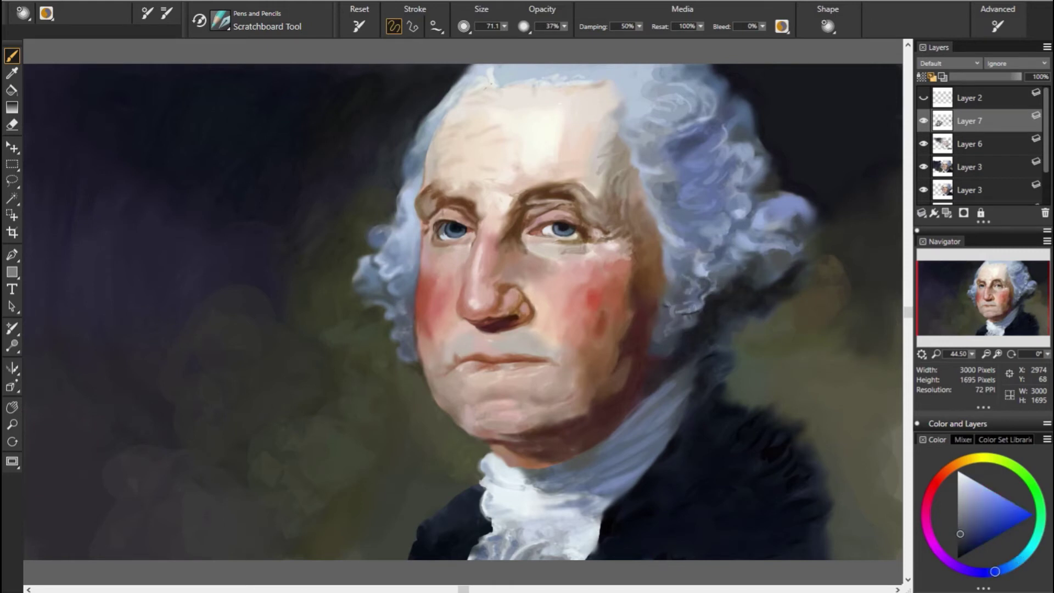
left_click(582, 300, "alt")
left_click(648, 361, "alt")
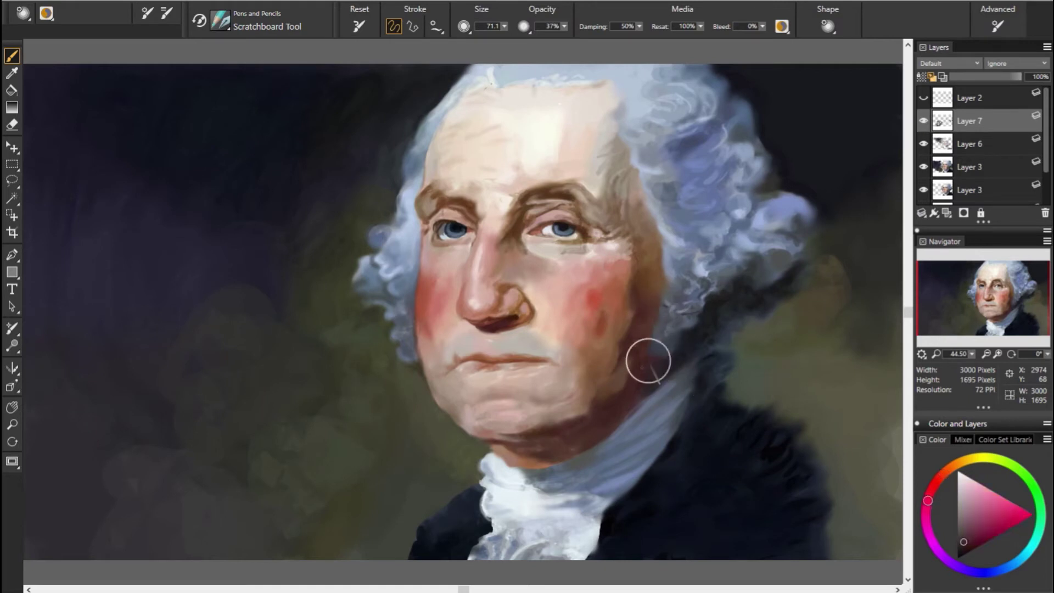
left_click(882, 396, "alt")
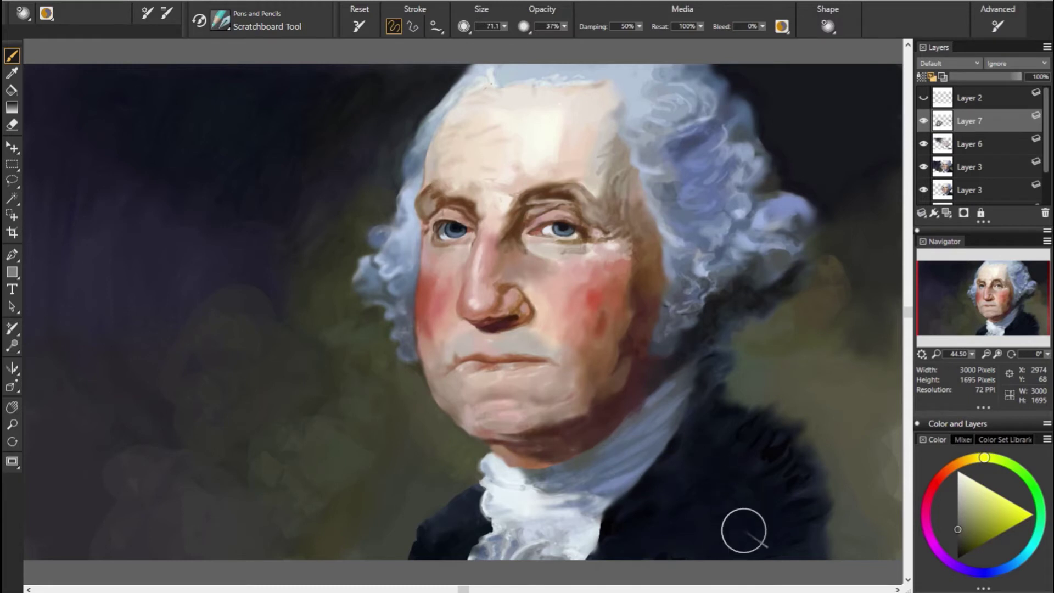
left_click(796, 524, "alt")
left_click_drag(752, 423, 801, 398)
left_click_drag(809, 457, 849, 473)
mouse_move(823, 434)
left_mouse_down()
mouse_move(844, 510)
mouse_move(829, 536)
left_mouse_up()
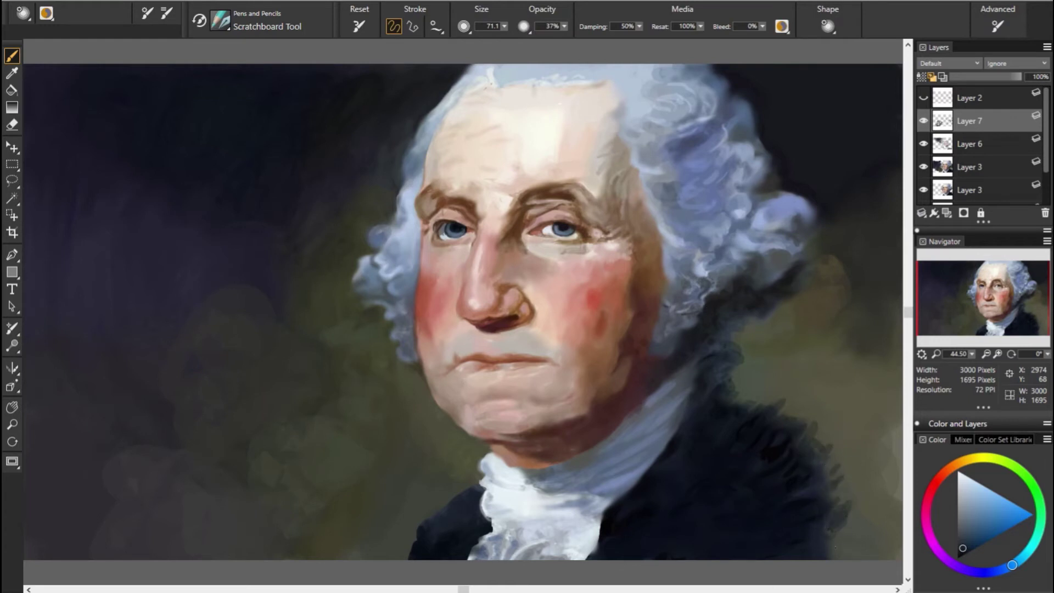
Step: Extend the right wig curl with a lighter blue sampled from the wig
left_click(679, 501, "alt")
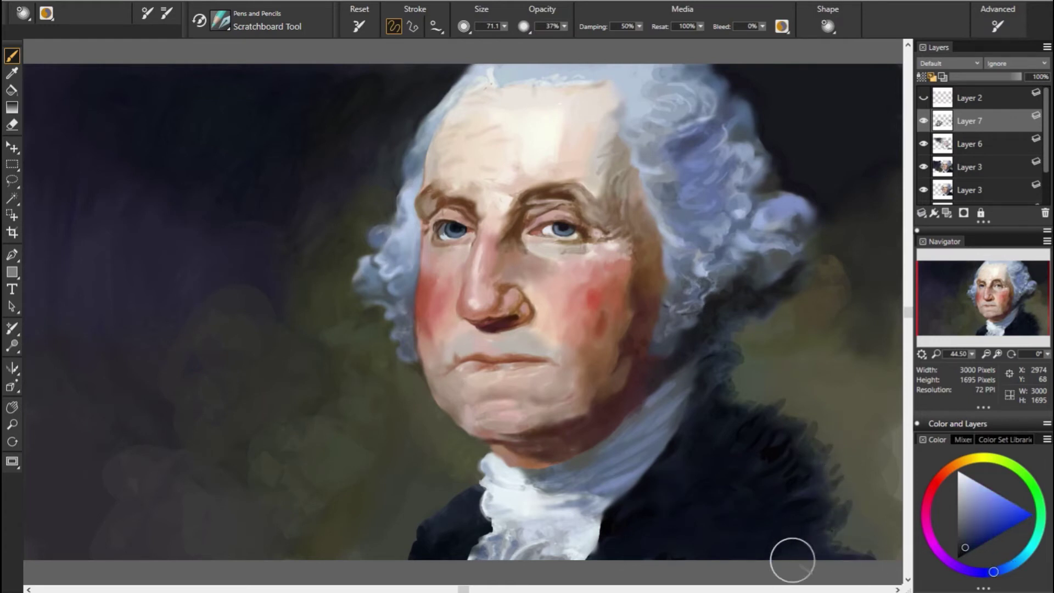
left_click(789, 456, "alt")
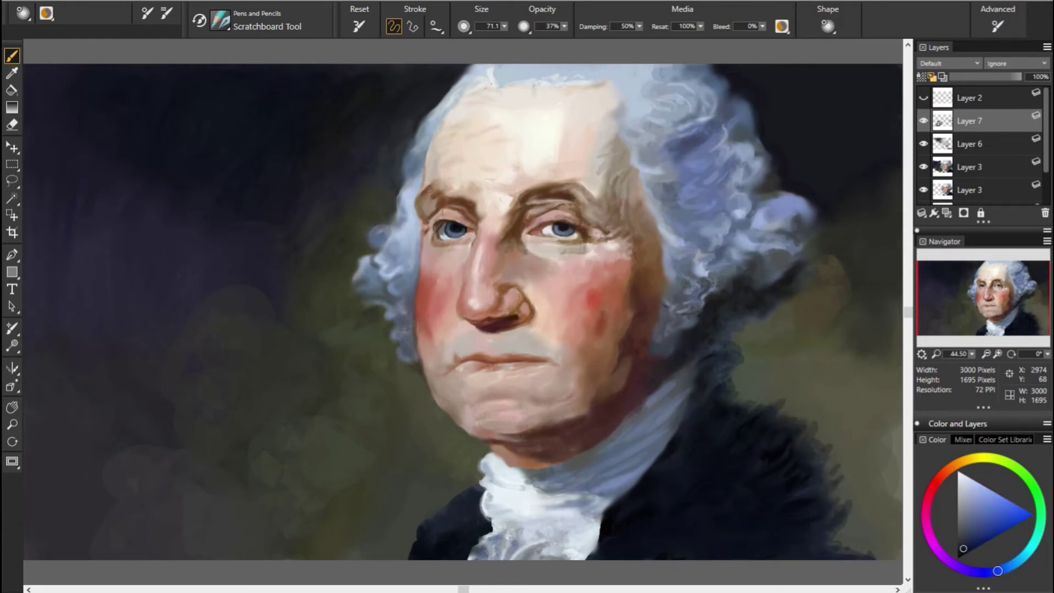
left_click(720, 418, "alt")
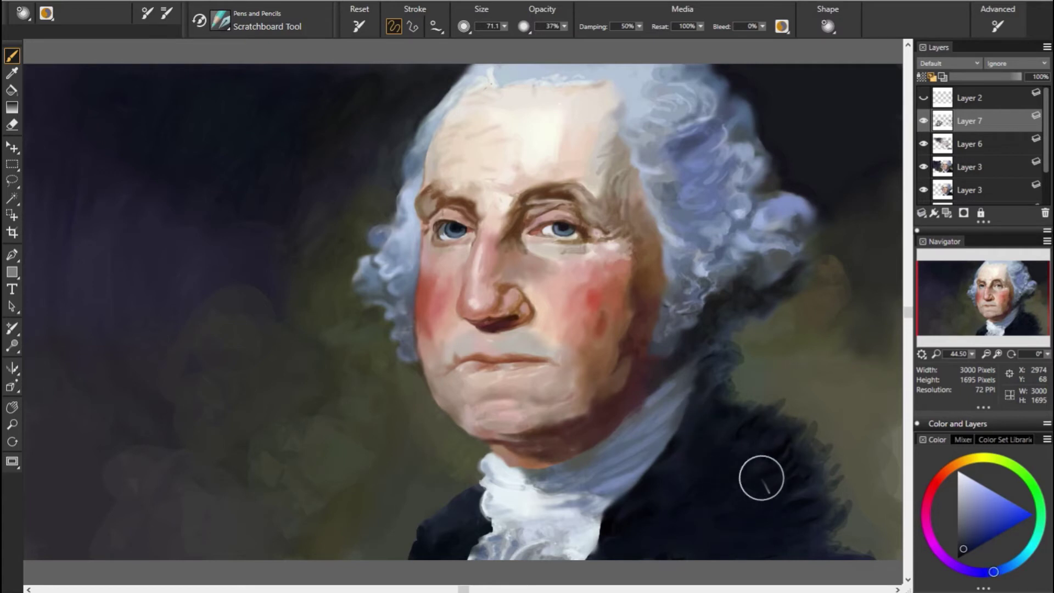
left_click(653, 494, "alt")
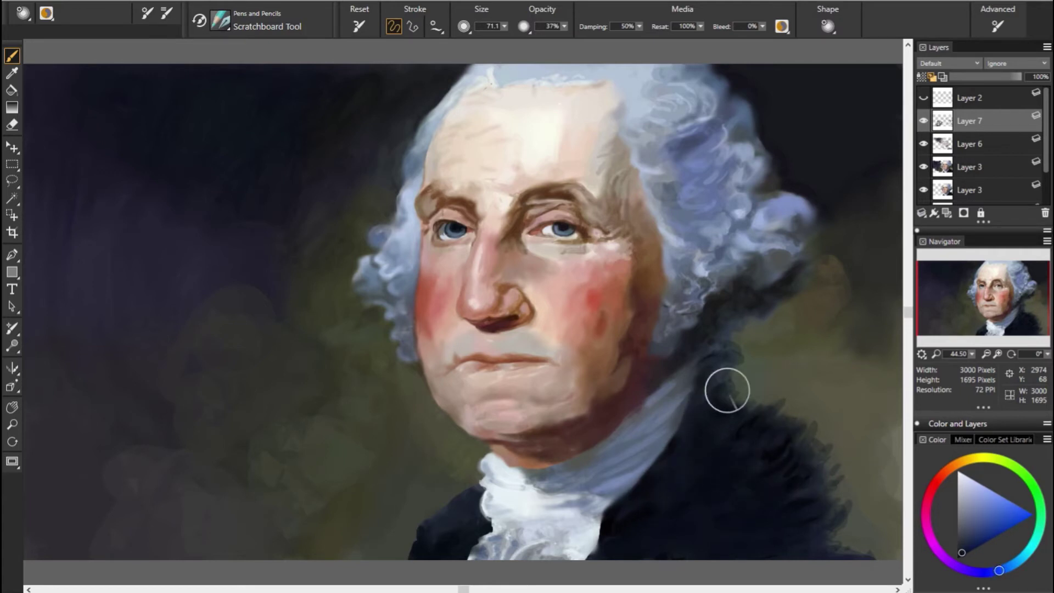
left_click(741, 335, "alt")
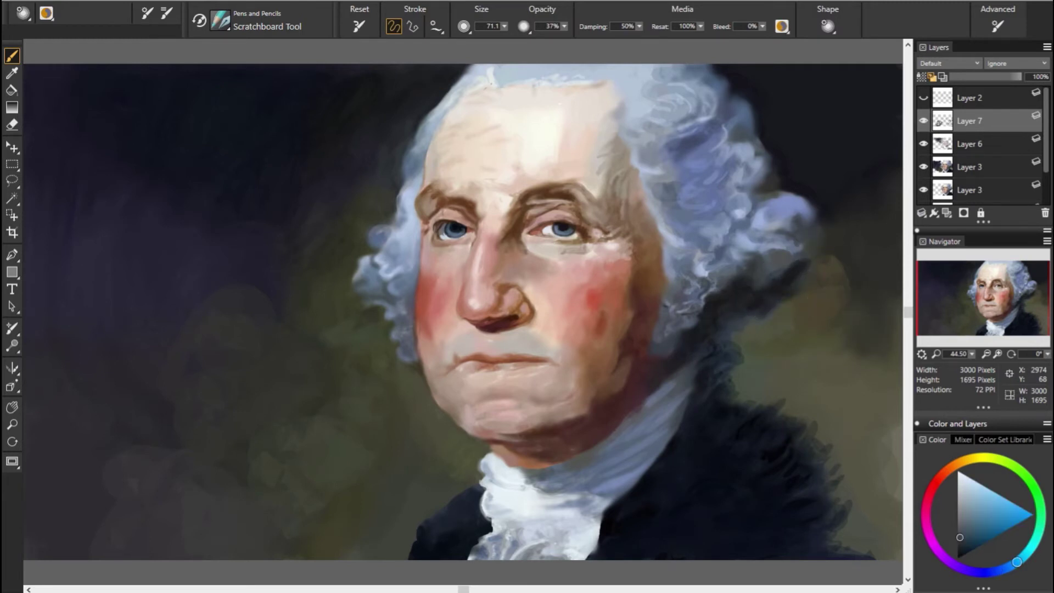
left_click(809, 234, "alt")
left_click_drag(806, 221, 828, 209)
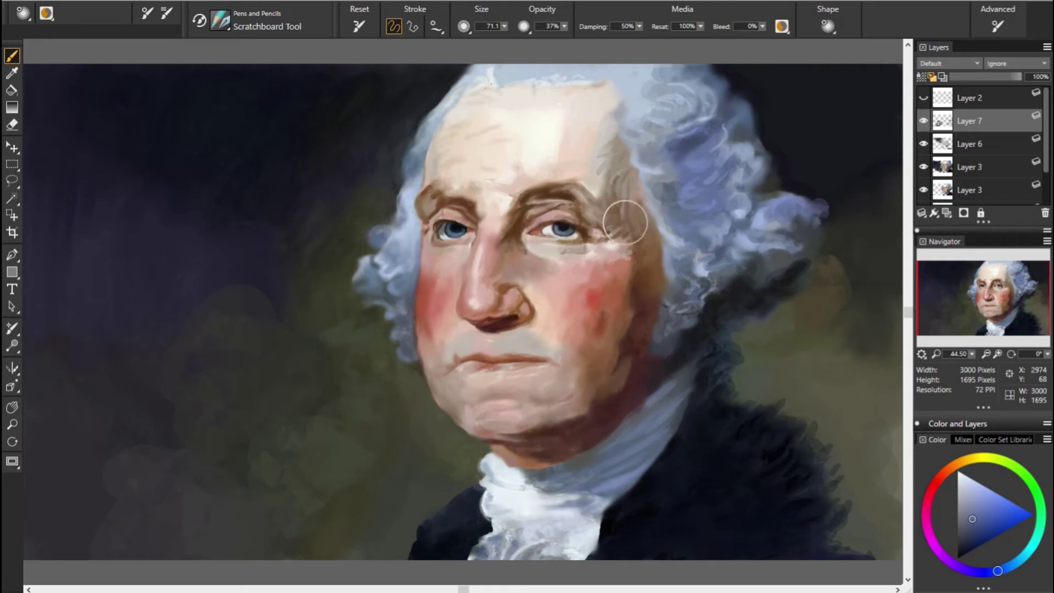
Step: Dab dark olive onto the wig edge and add light and blue-grey curl strokes
left_click(840, 226, "alt")
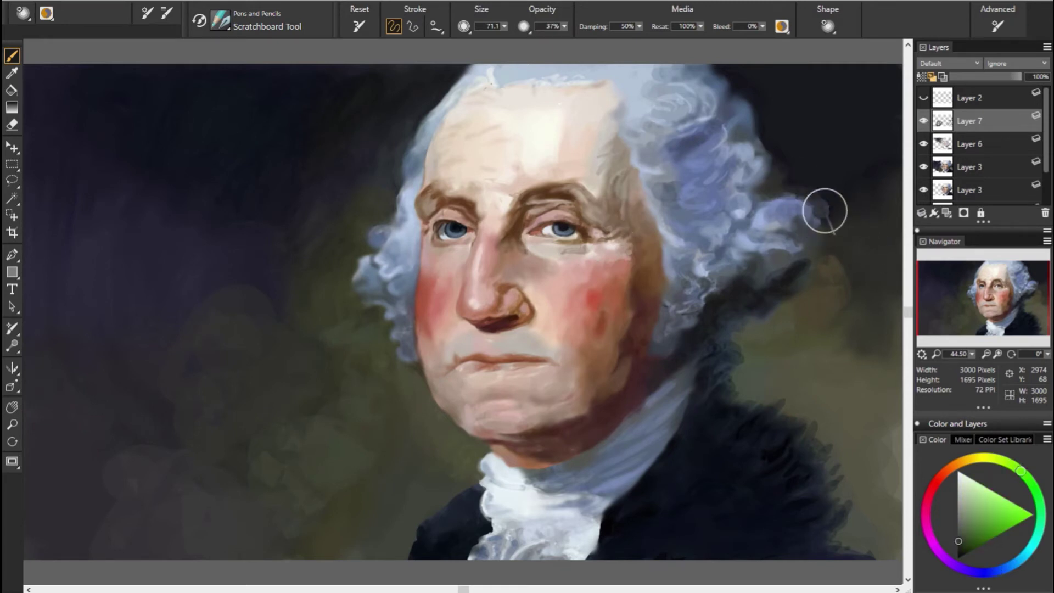
left_click(824, 212)
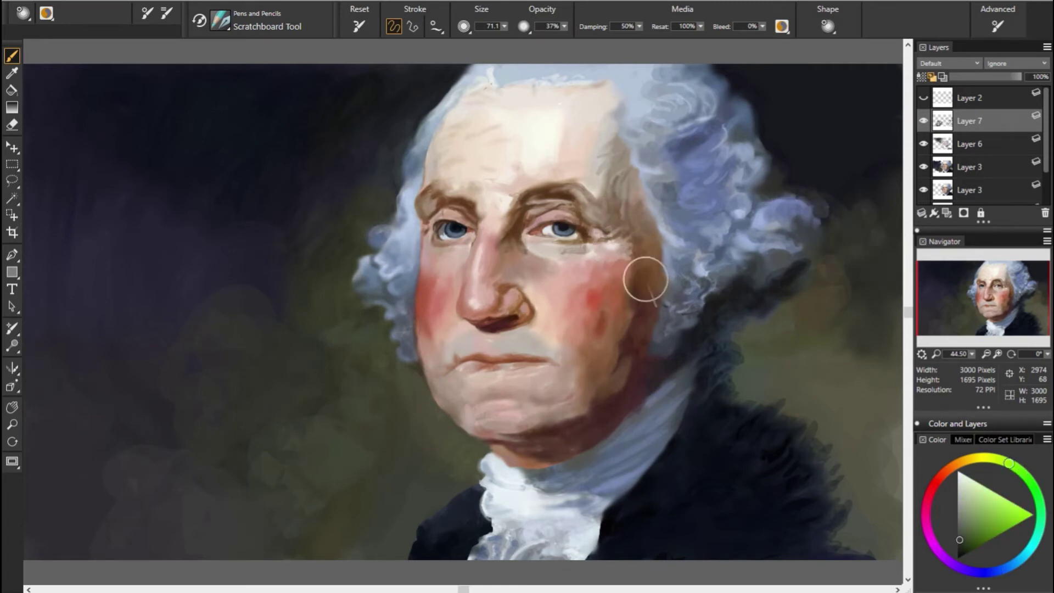
left_click(646, 278, "alt")
left_click(837, 175, "alt")
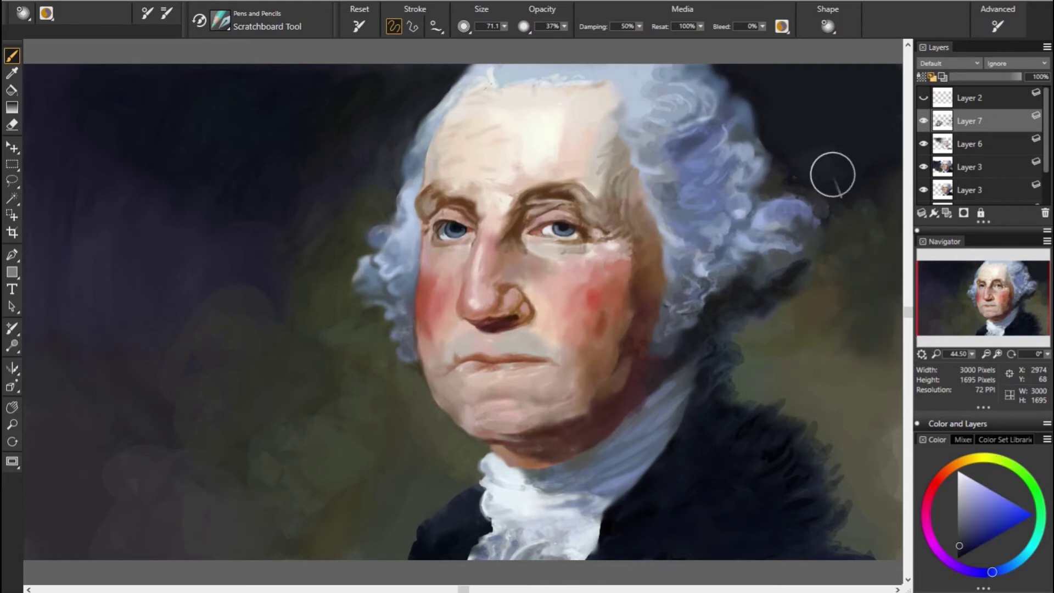
left_click(768, 157, "alt")
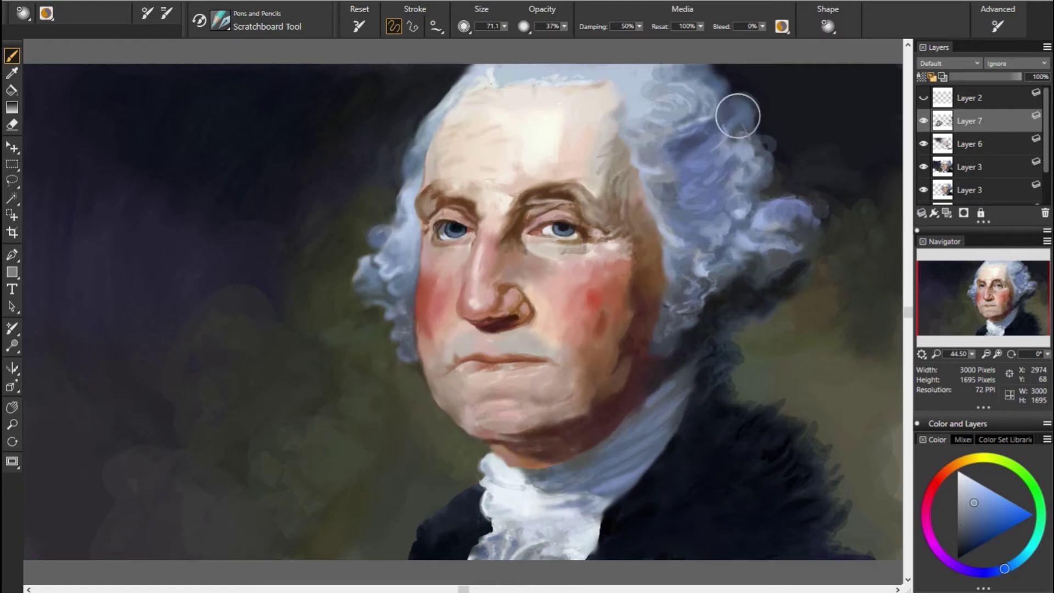
left_click_drag(737, 110, 743, 104)
mouse_move(690, 140)
left_mouse_down()
mouse_move(683, 165)
mouse_move(665, 175)
mouse_move(742, 199)
left_mouse_up()
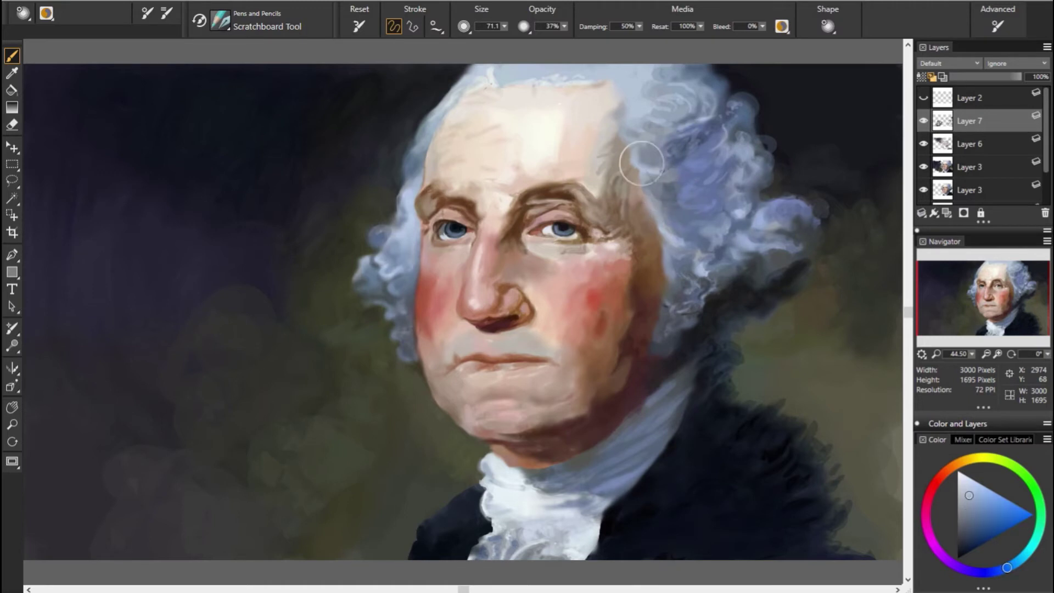
Step: Add fine light strands along the wig edge by the left cheek
left_click(640, 165, "alt")
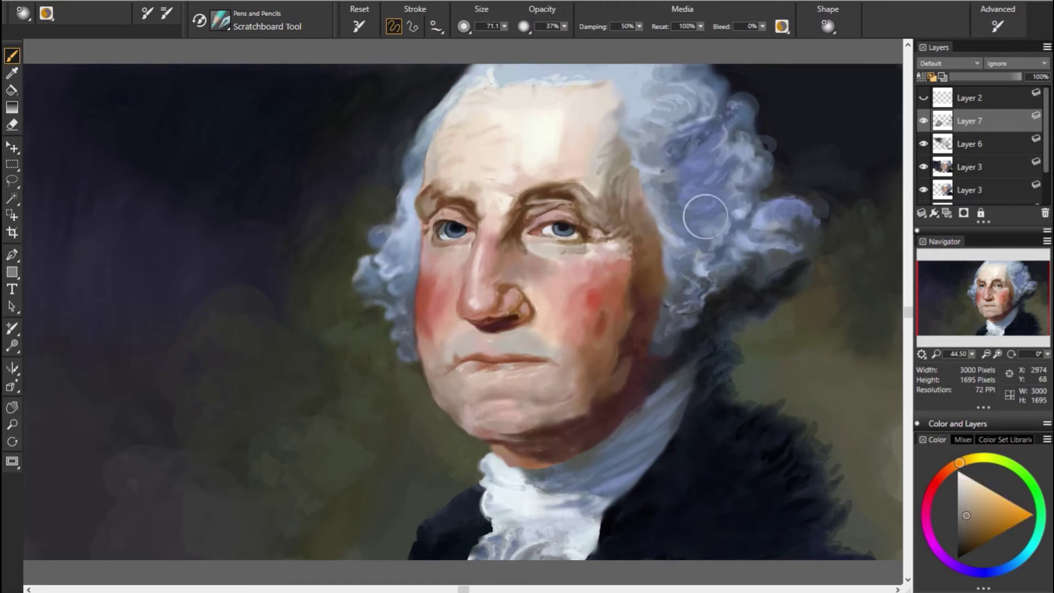
left_click(726, 238, "alt")
left_click(663, 185, "alt")
left_click(639, 159, "alt")
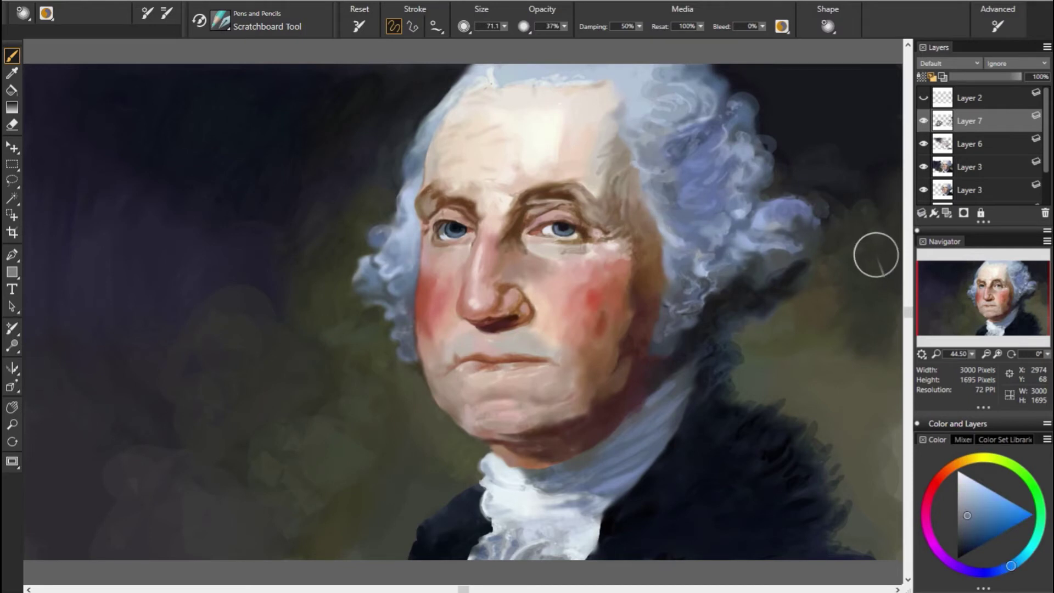
left_click(719, 264, "alt")
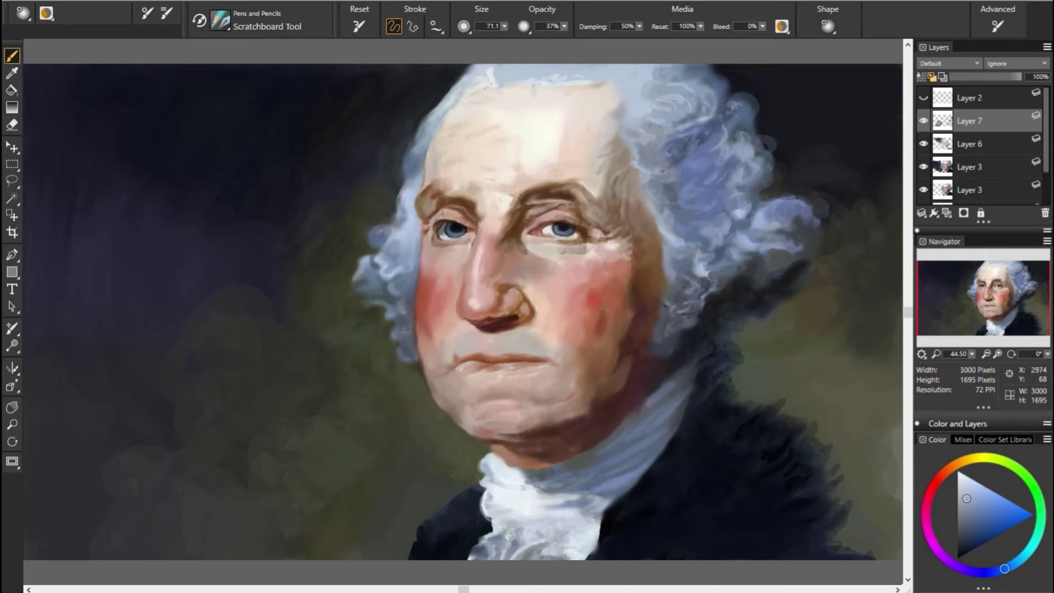
left_click(629, 242, "alt")
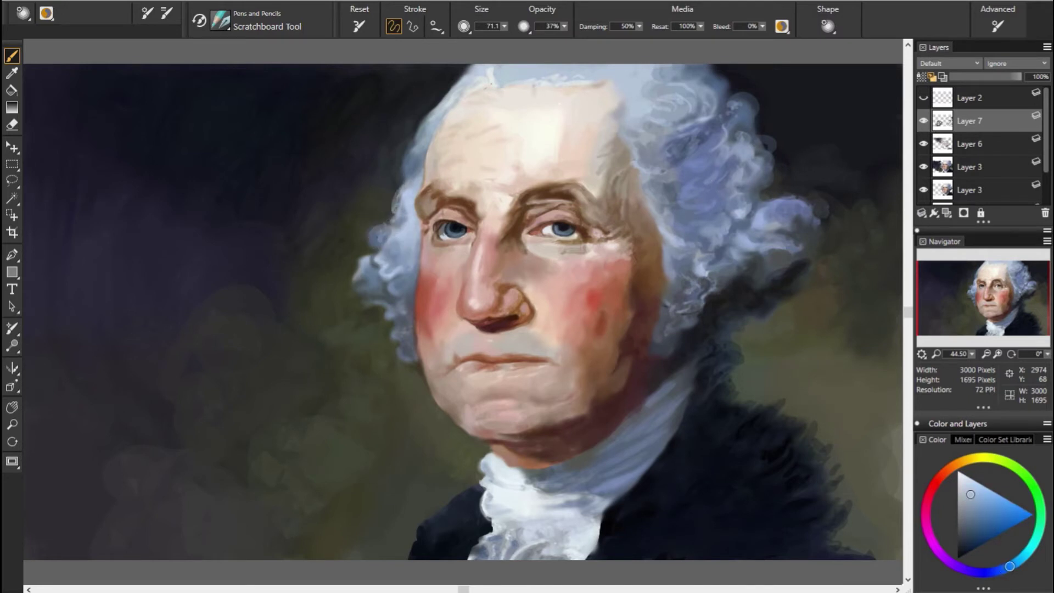
mouse_move(401, 290)
left_mouse_down()
mouse_move(411, 301)
mouse_move(401, 351)
left_mouse_up()
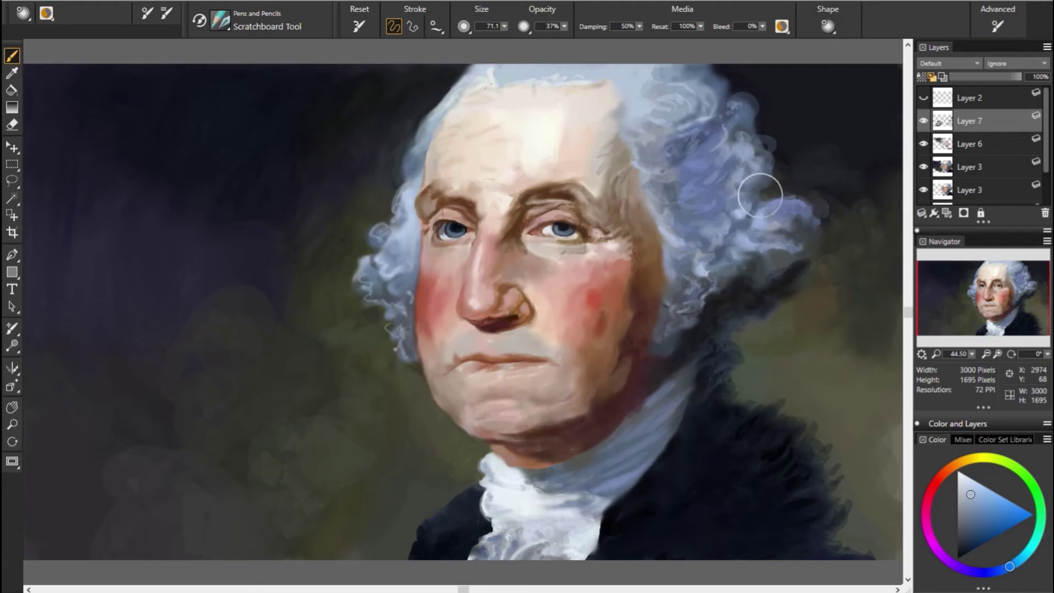
Step: Brighten the top-right and right-side curls with near-white and light greyish-blue strands
left_click(510, 121, "alt")
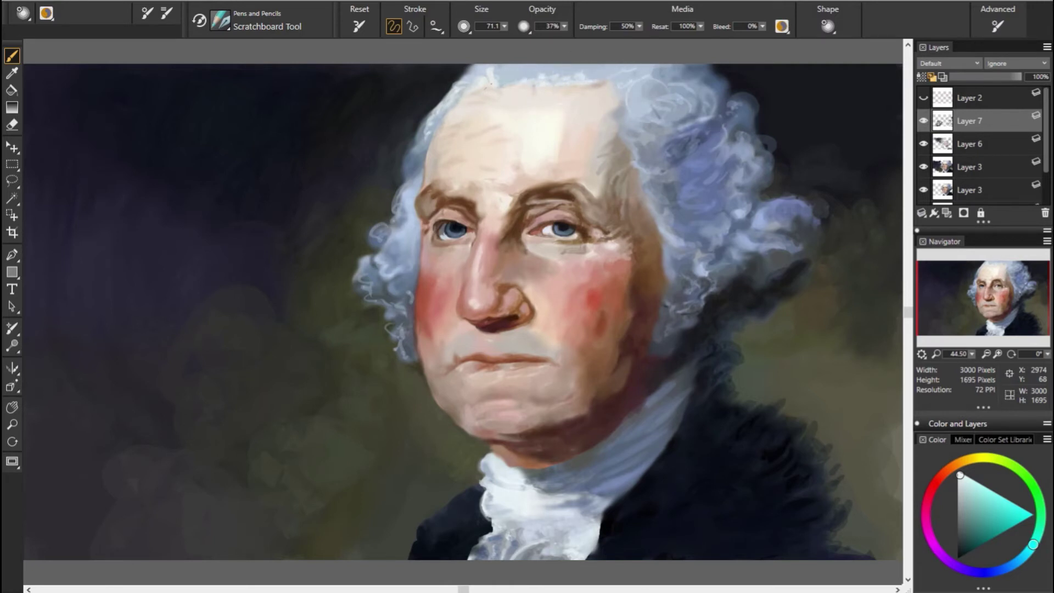
left_click_drag(661, 80, 680, 101)
left_click(590, 167, "alt")
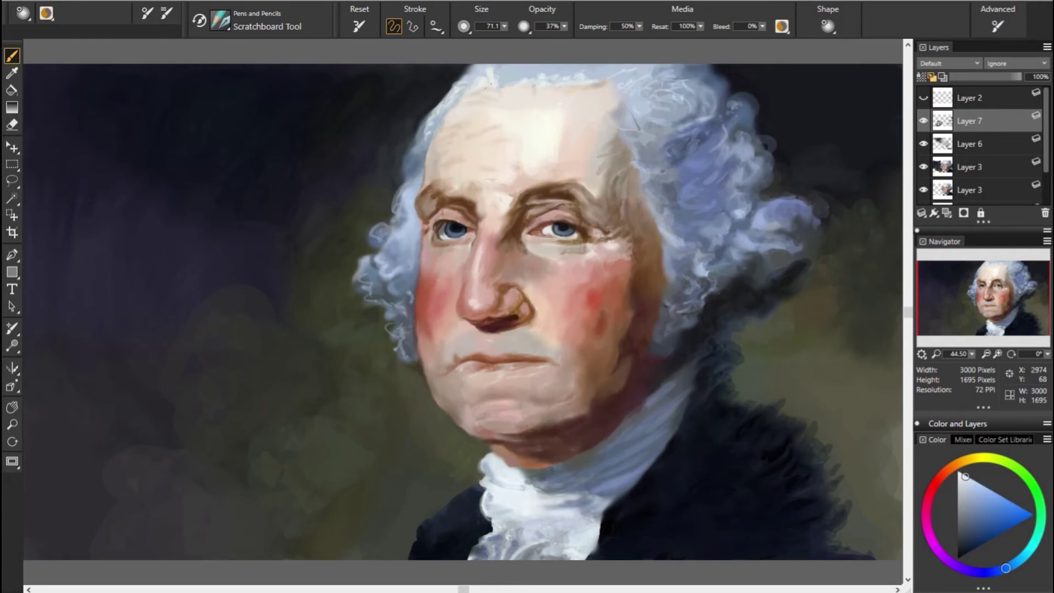
mouse_move(676, 127)
left_mouse_down()
mouse_move(701, 183)
mouse_move(666, 168)
mouse_move(670, 224)
mouse_move(659, 242)
mouse_move(671, 275)
left_mouse_up()
Step: Add more light strands to the right-side and upper-right wig curls
mouse_move(686, 236)
left_mouse_down()
mouse_move(713, 296)
mouse_move(670, 318)
mouse_move(665, 346)
left_mouse_up()
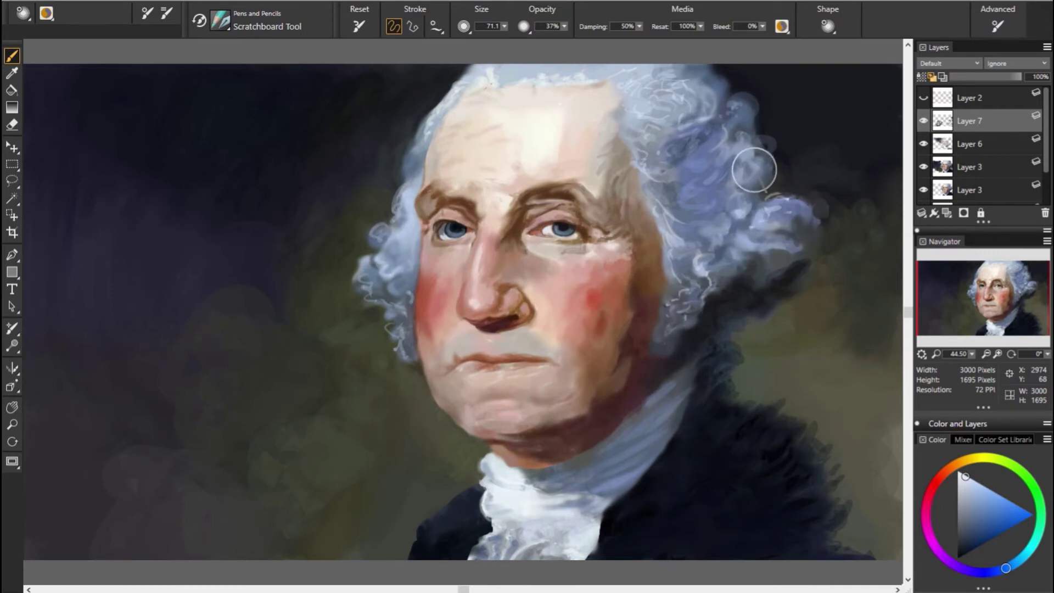
left_click_drag(738, 159, 733, 187)
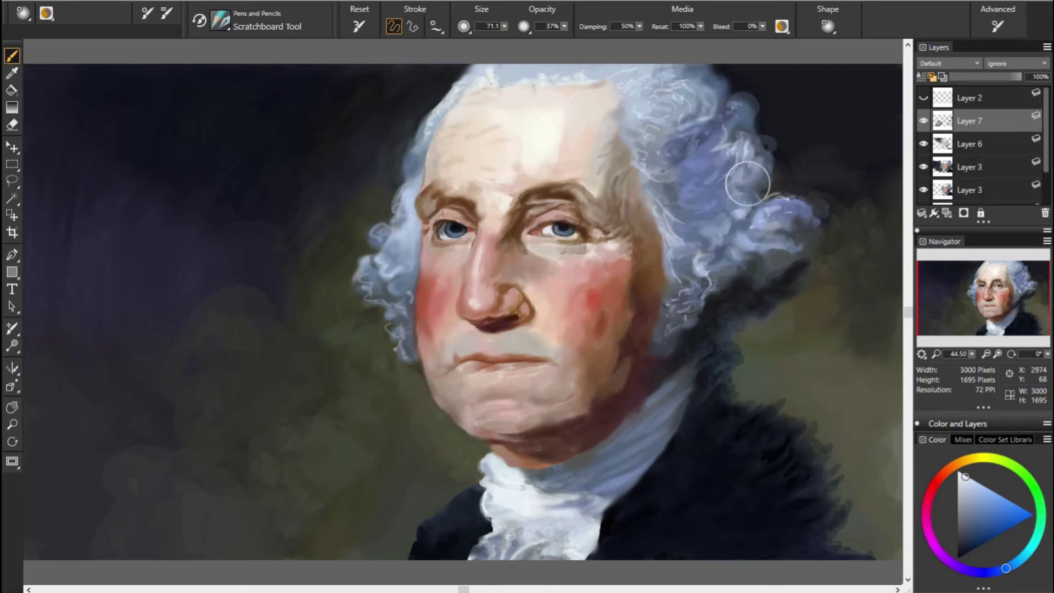
left_click_drag(763, 134, 757, 165)
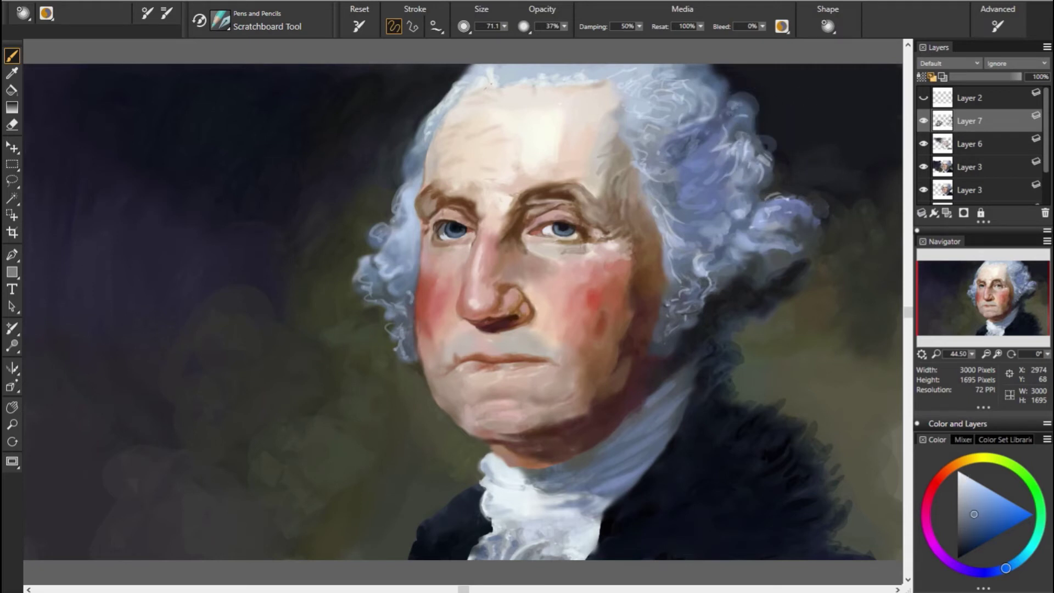
left_click(781, 147, "alt")
left_click(859, 152, "alt")
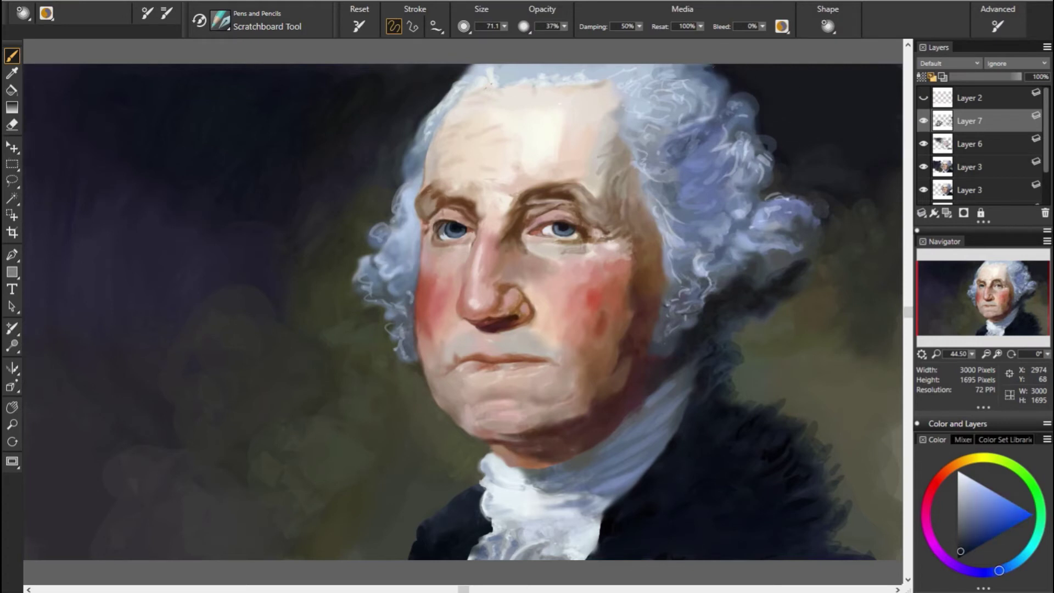
Step: Sample various blues from the wig and lighter tones from the canvas
left_click(854, 144, "alt")
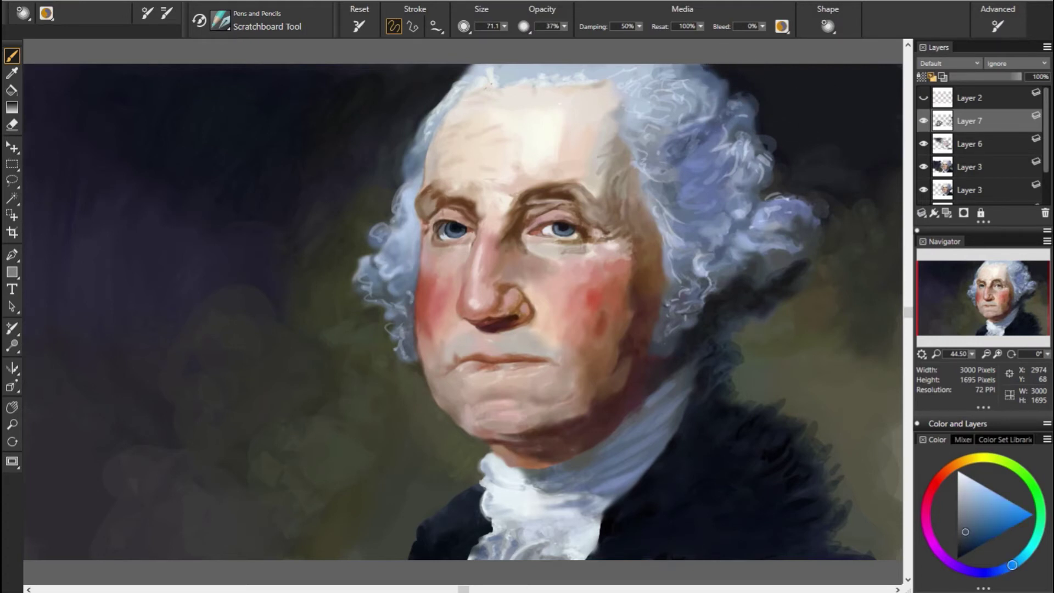
left_click(883, 267, "alt")
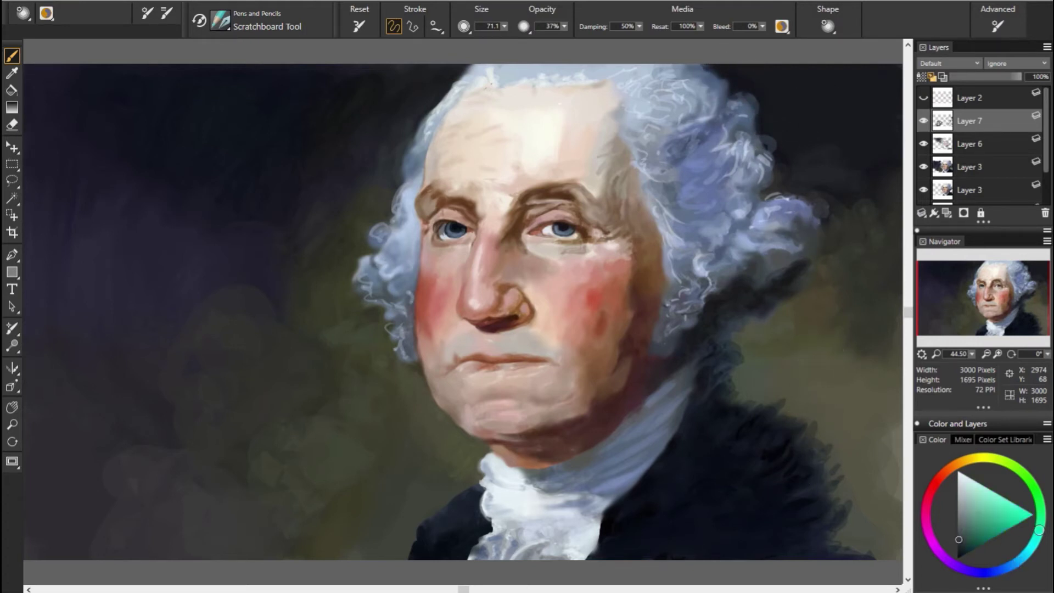
left_click(797, 222, "alt")
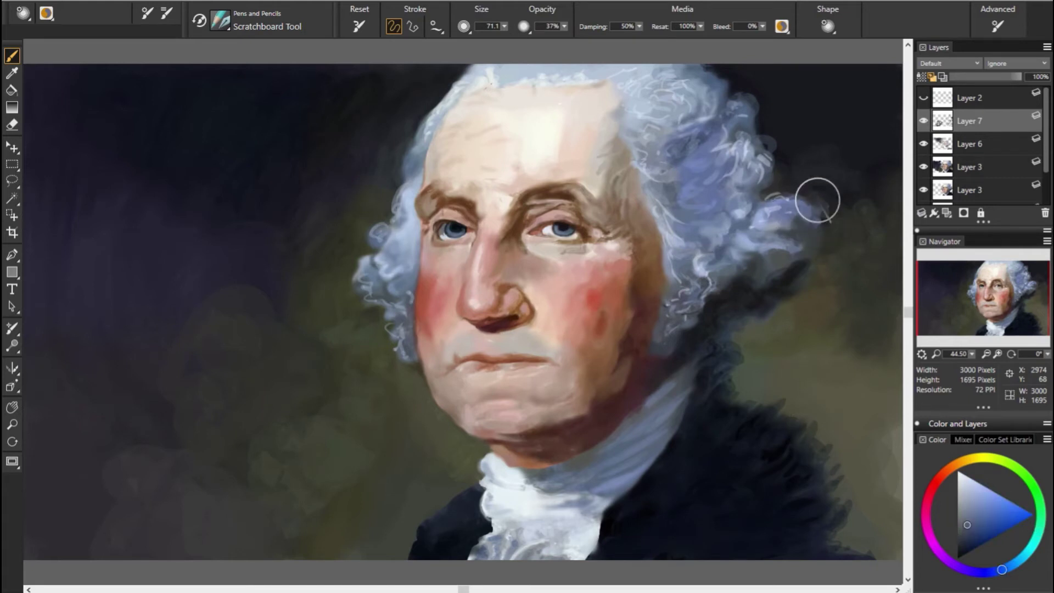
left_click(817, 204, "alt")
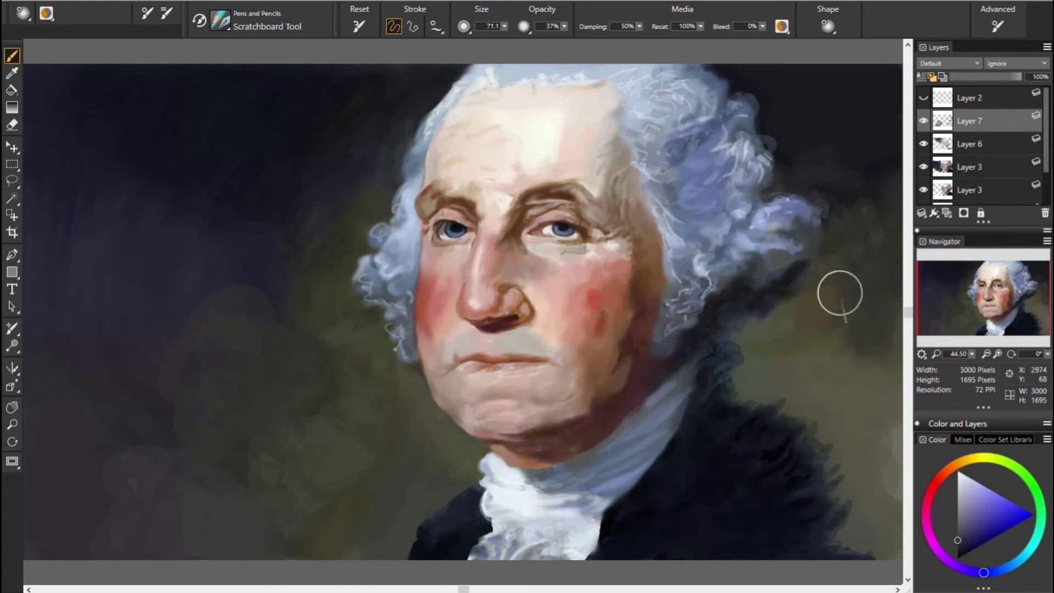
left_click(809, 284, "alt")
left_click(778, 252, "alt")
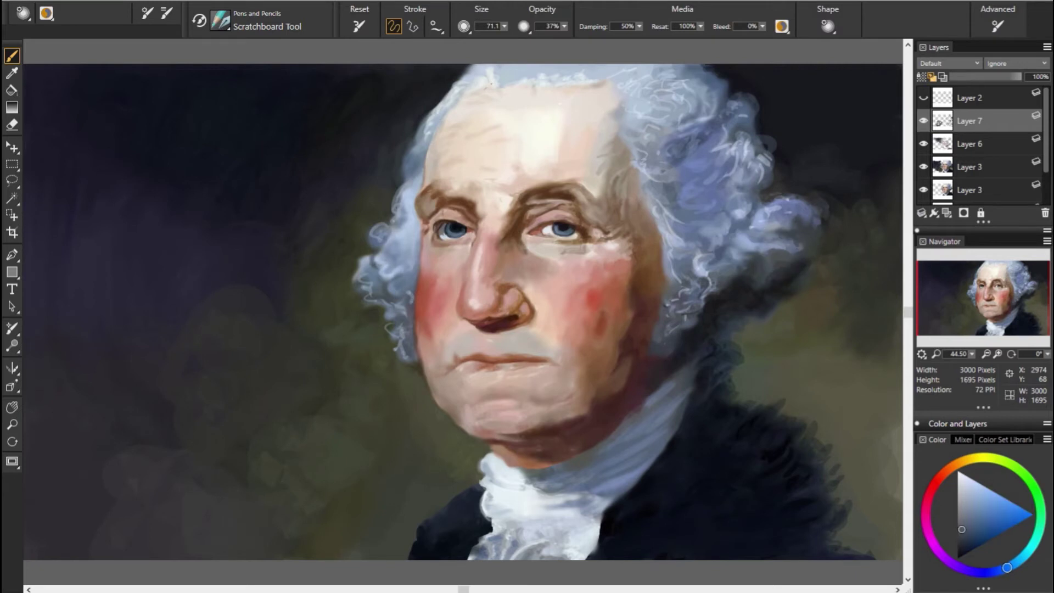
left_click(730, 274, "alt")
left_click(716, 274, "alt")
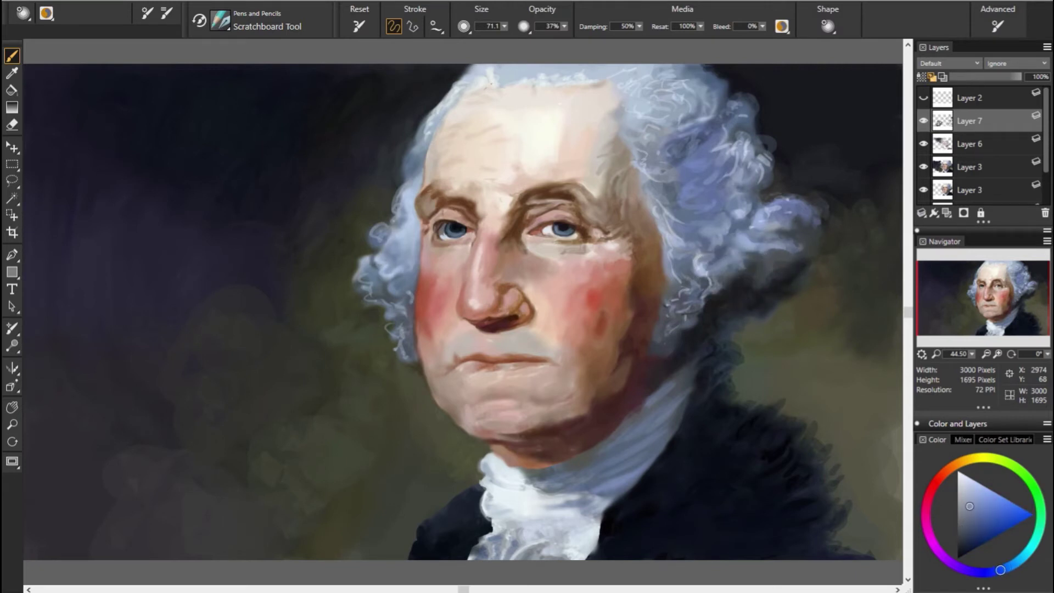
Step: Paint faint olive and yellow-green into the background right of the wig
left_click(763, 329, "alt")
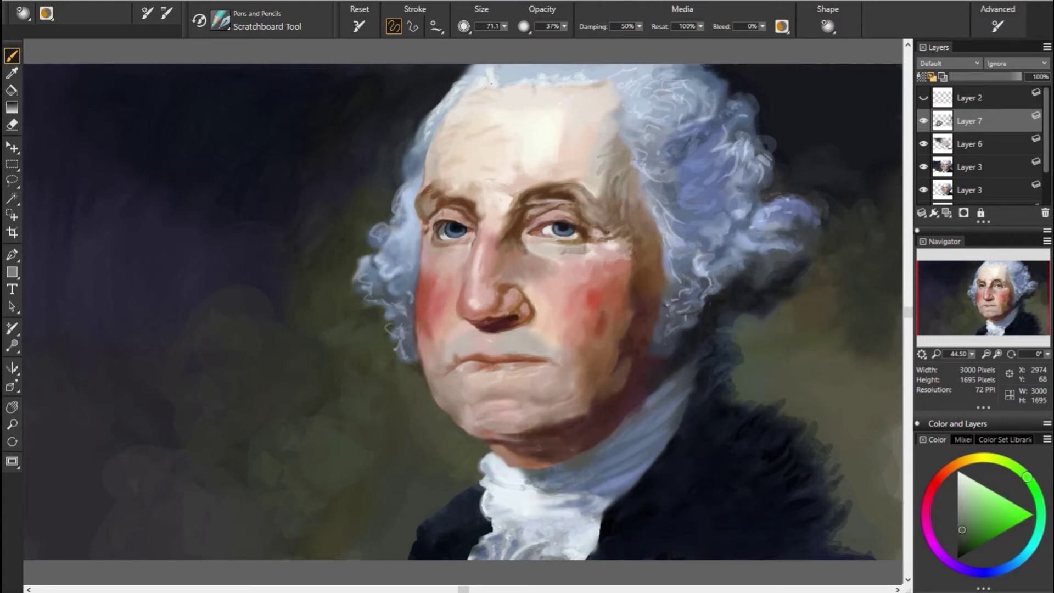
left_click_drag(779, 323, 821, 294)
left_click(802, 325, "alt")
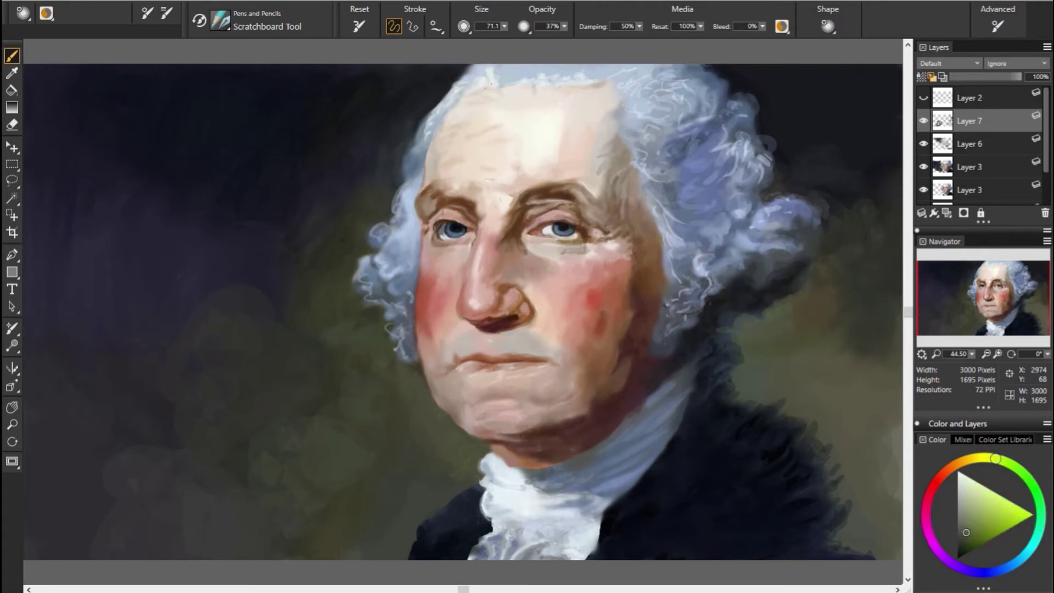
left_click_drag(804, 313, 759, 356)
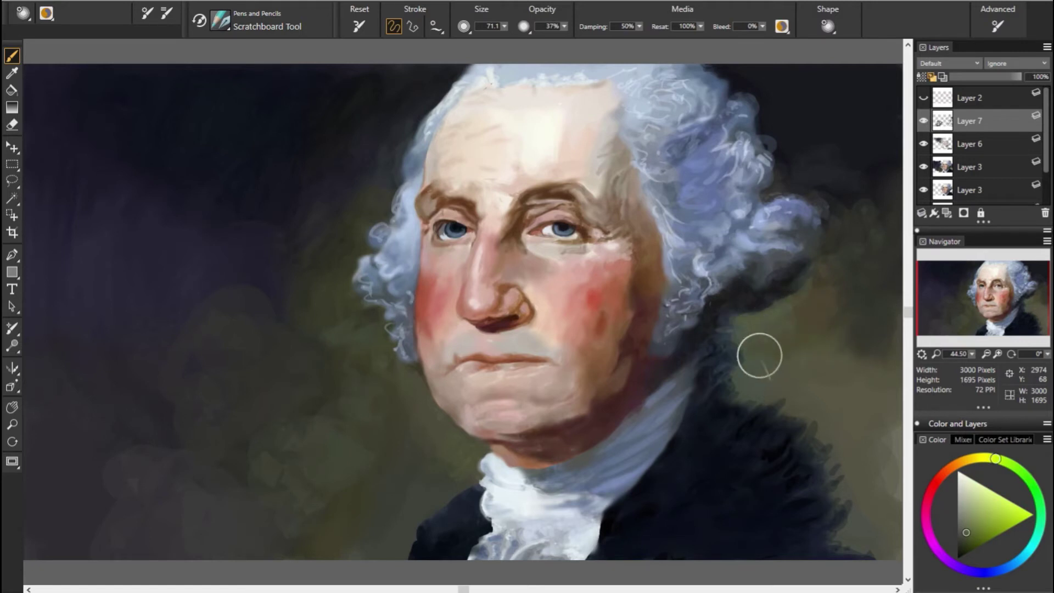
left_click(802, 381, "alt")
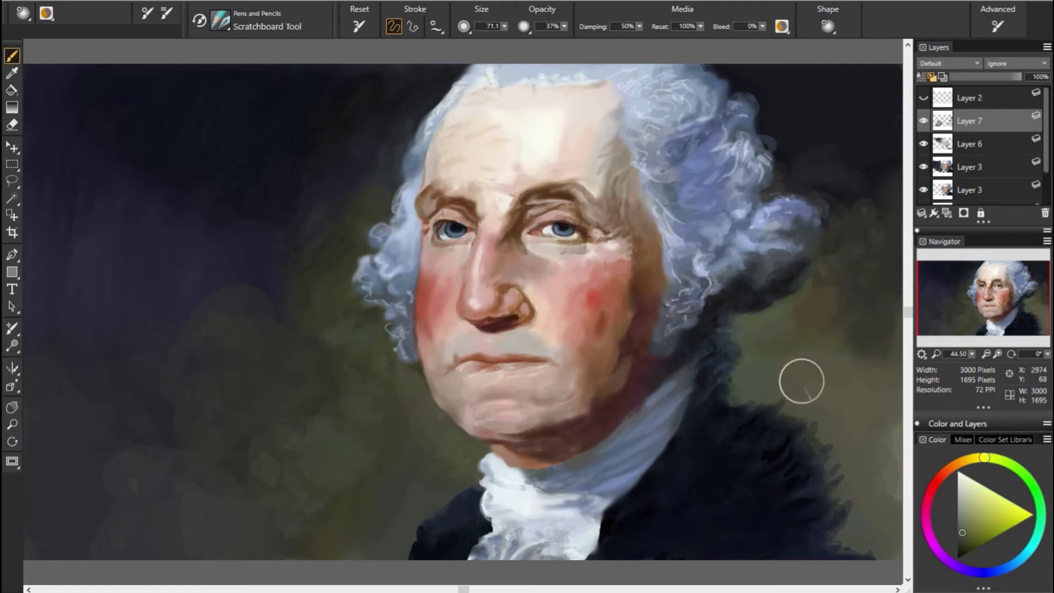
Step: Highlight the cravat's lower and upper edges in near-white cyan-blue
left_click(679, 448, "alt")
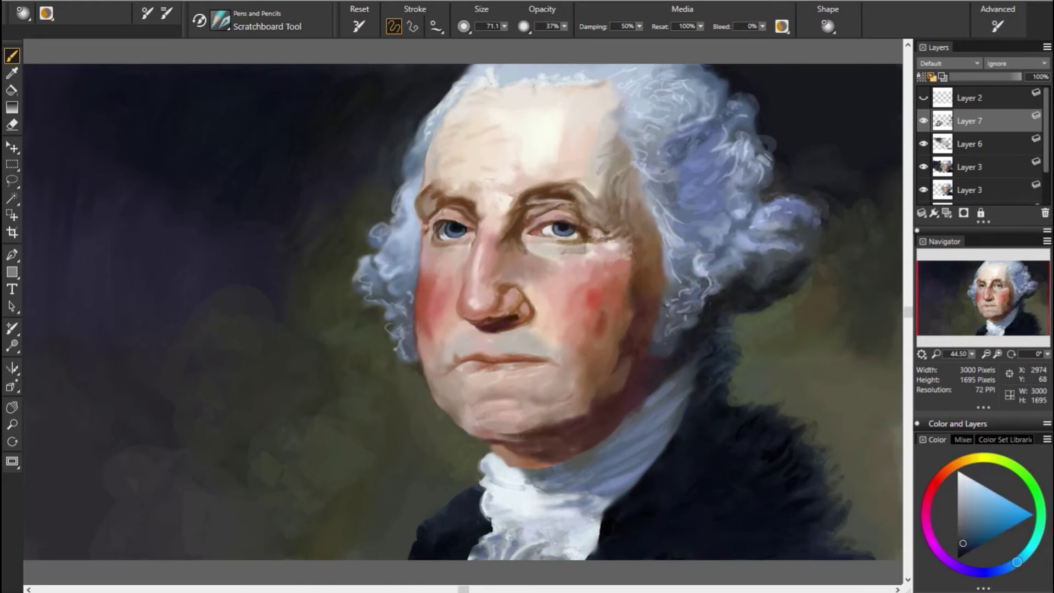
left_click(863, 526, "alt")
left_click(1033, 544)
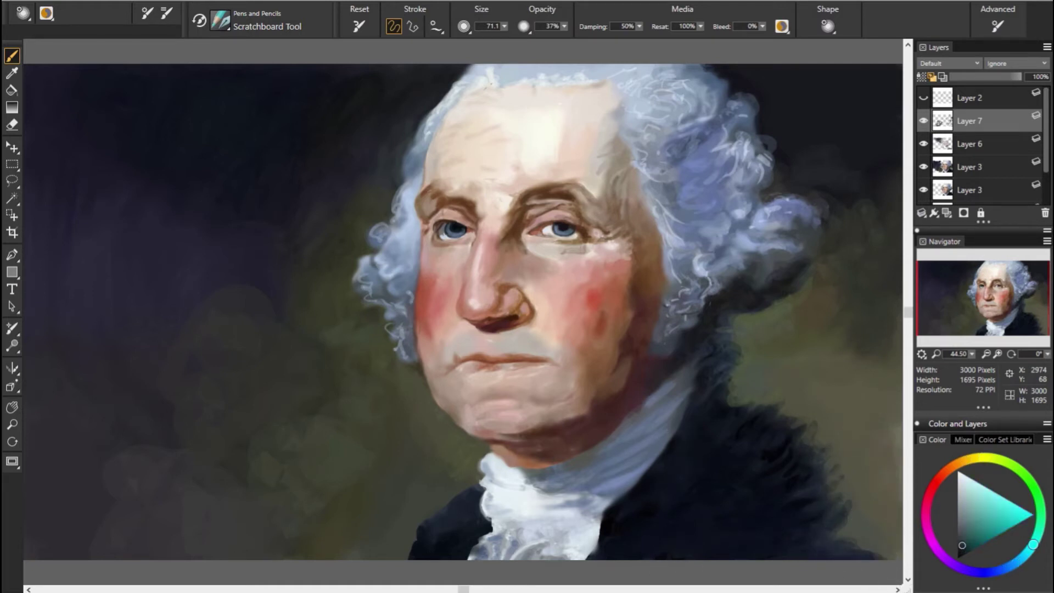
left_click(959, 471)
left_click_drag(517, 556, 555, 544)
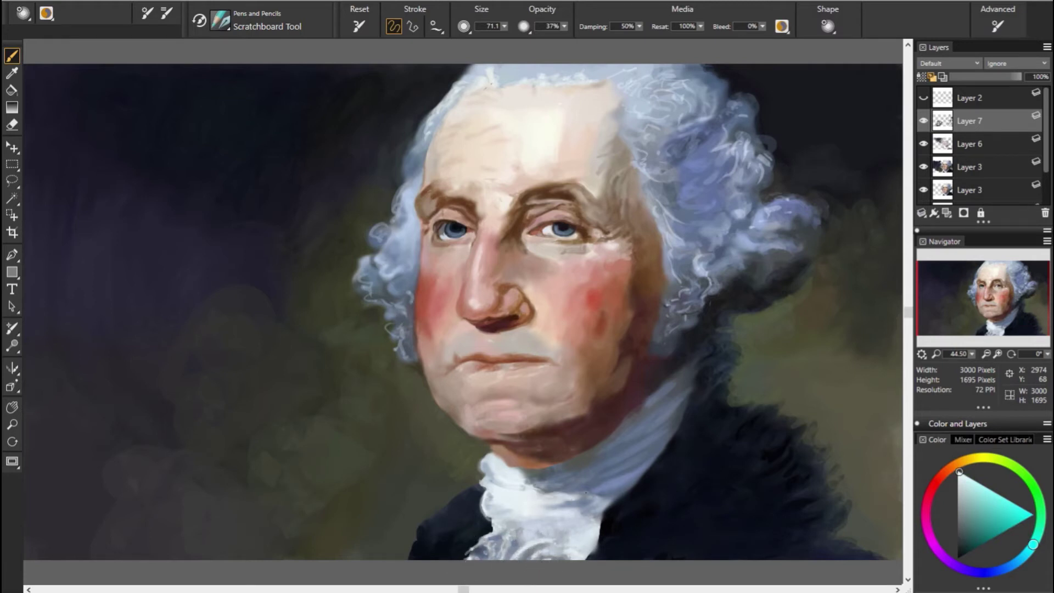
mouse_move(584, 492)
left_mouse_down()
mouse_move(555, 478)
mouse_move(604, 463)
mouse_move(558, 477)
mouse_move(594, 480)
mouse_move(543, 486)
mouse_move(640, 469)
mouse_move(628, 475)
mouse_move(657, 431)
mouse_move(649, 424)
mouse_move(609, 454)
left_mouse_up()
left_click(966, 523)
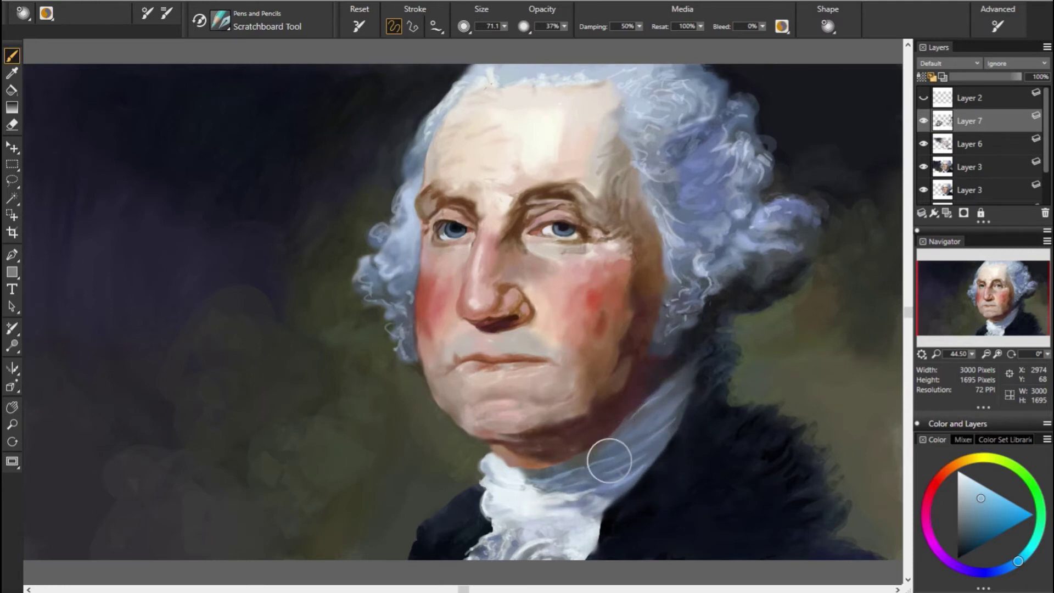
Step: Mix a light blue-grey and paint bluish strokes into the wig's right side
left_click(626, 426, "alt")
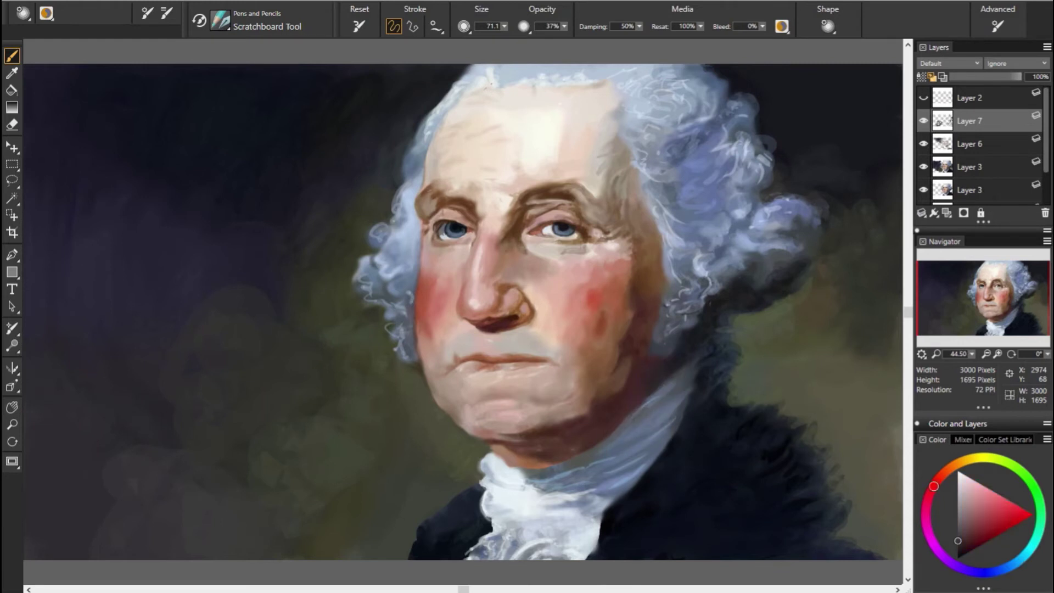
left_click(588, 369, "alt")
left_click(565, 364, "alt")
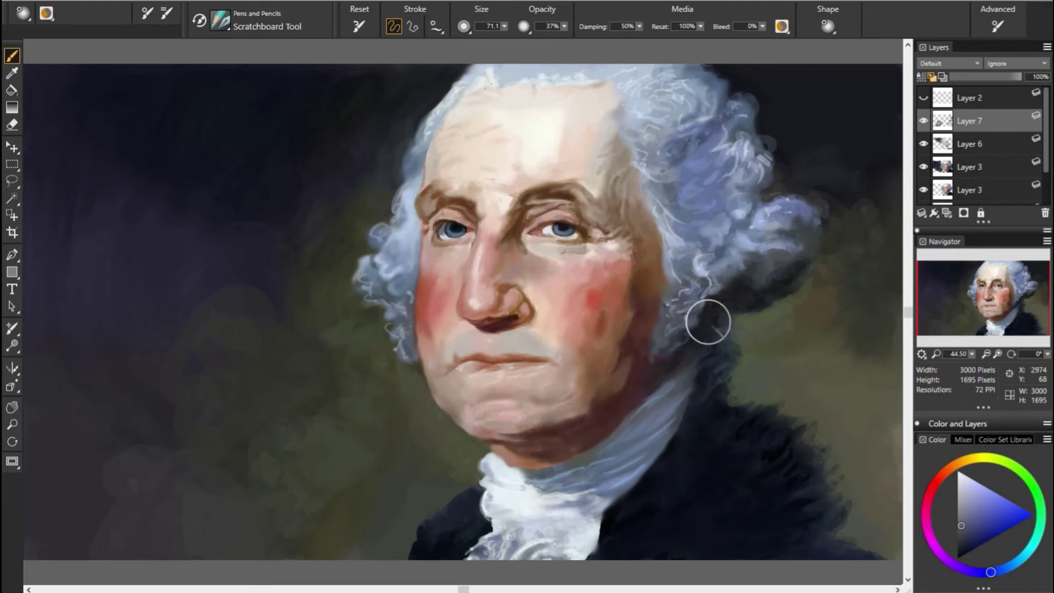
left_click(729, 300, "alt")
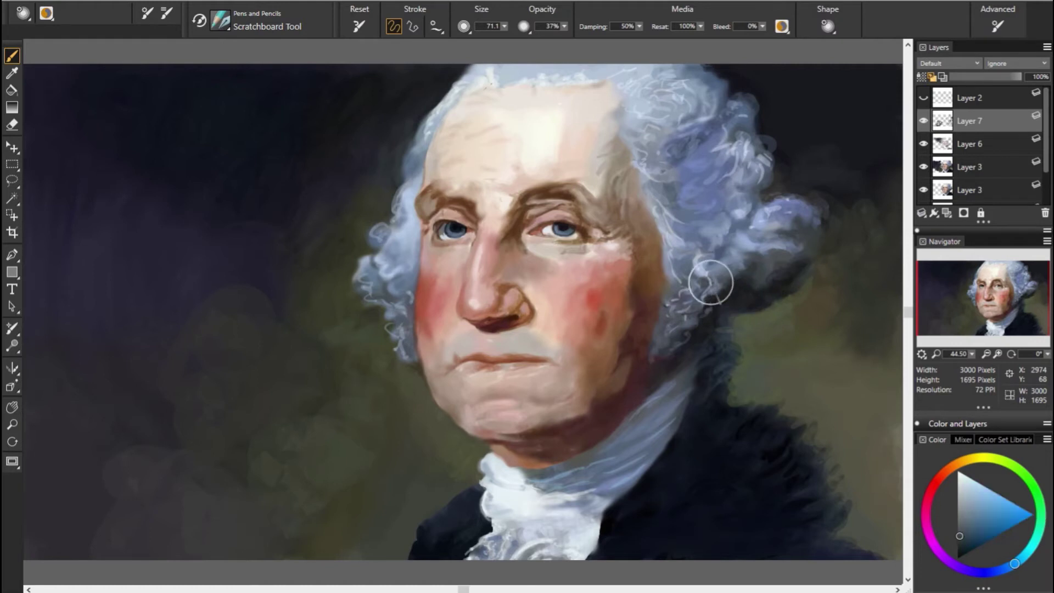
left_click(806, 307, "alt")
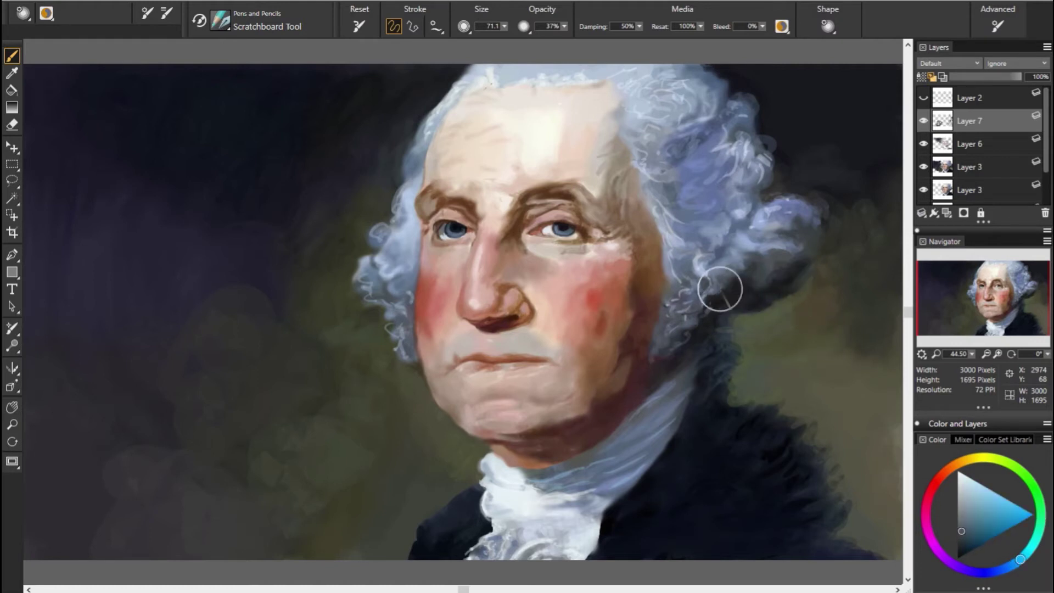
left_click(628, 308, "alt")
left_click(739, 251, "alt")
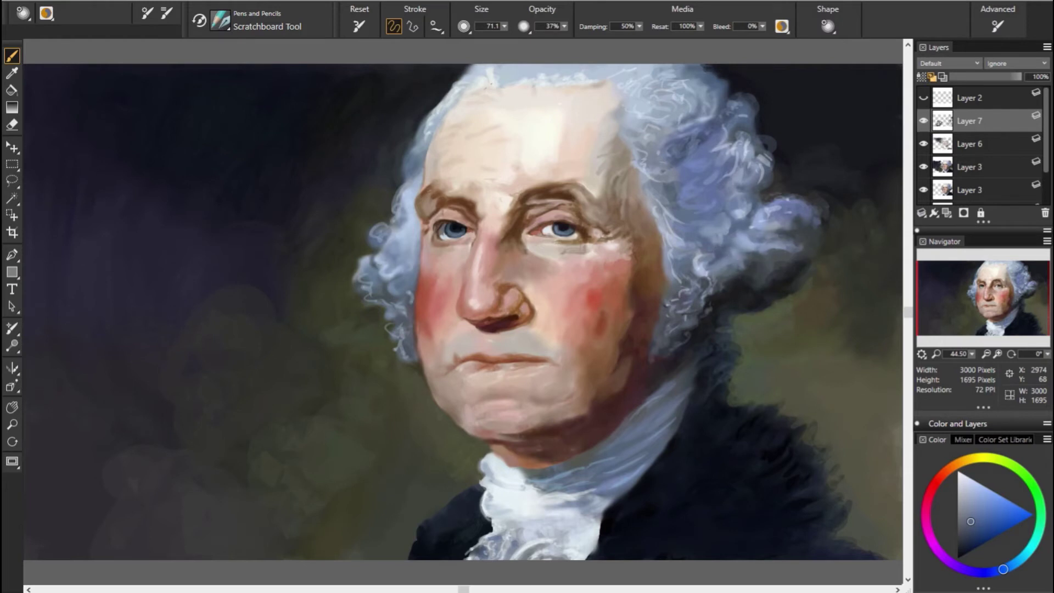
left_click(741, 255, "alt")
left_click(896, 278, "alt")
mouse_move(744, 193)
left_mouse_down()
mouse_move(730, 236)
mouse_move(741, 231)
mouse_move(717, 185)
left_mouse_up()
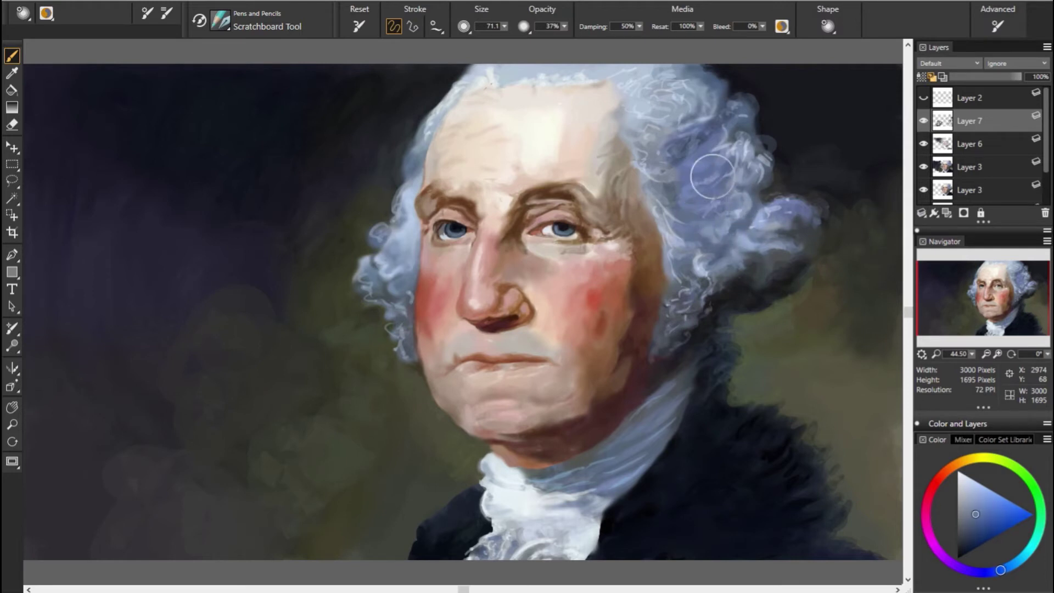
Step: Paint lavender-blue strokes and light highlights into the upper and lower wig curls
left_click(766, 168, "alt")
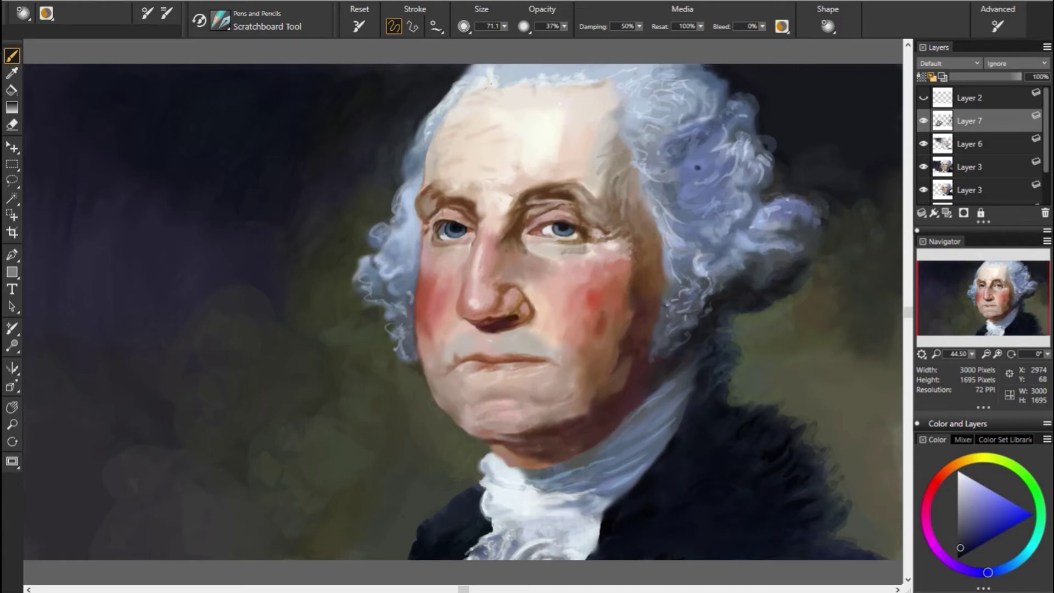
left_click(980, 502)
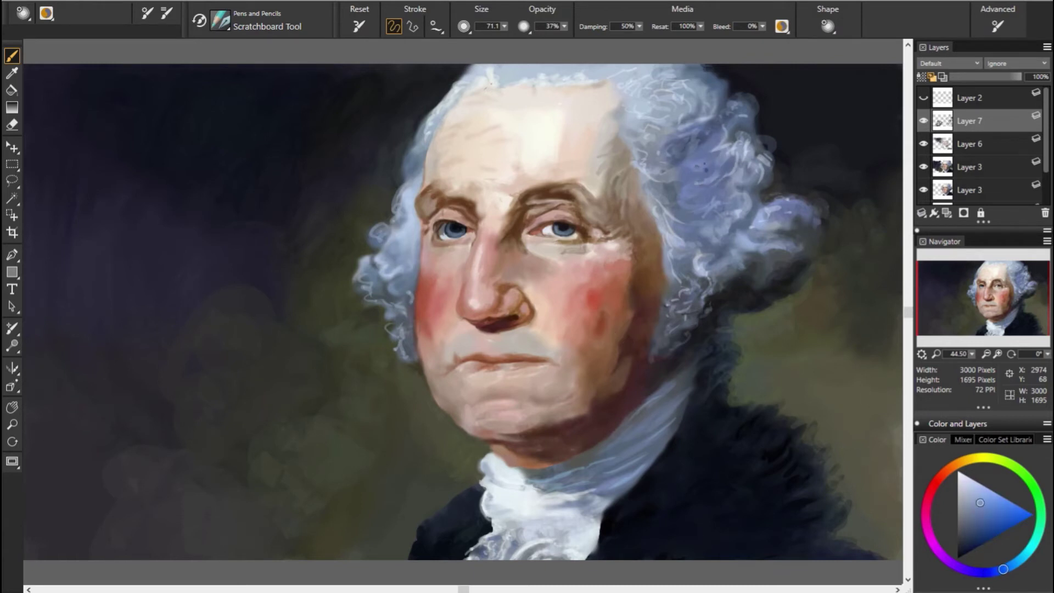
mouse_move(714, 164)
left_mouse_down()
mouse_move(696, 176)
mouse_move(708, 203)
left_mouse_up()
left_click(976, 490)
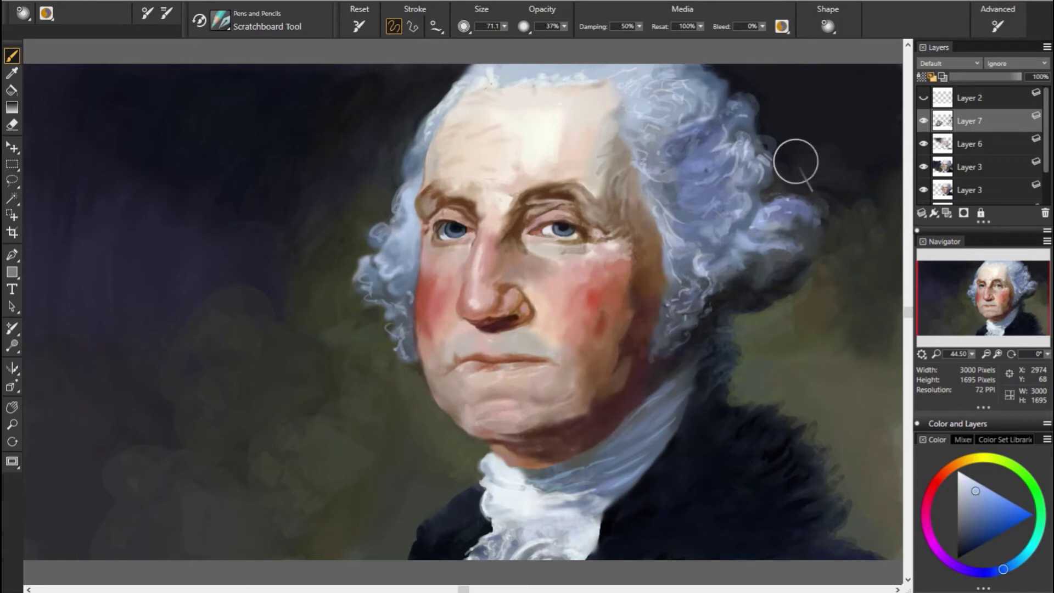
mouse_move(711, 157)
left_mouse_down()
mouse_move(718, 135)
mouse_move(719, 155)
left_mouse_up()
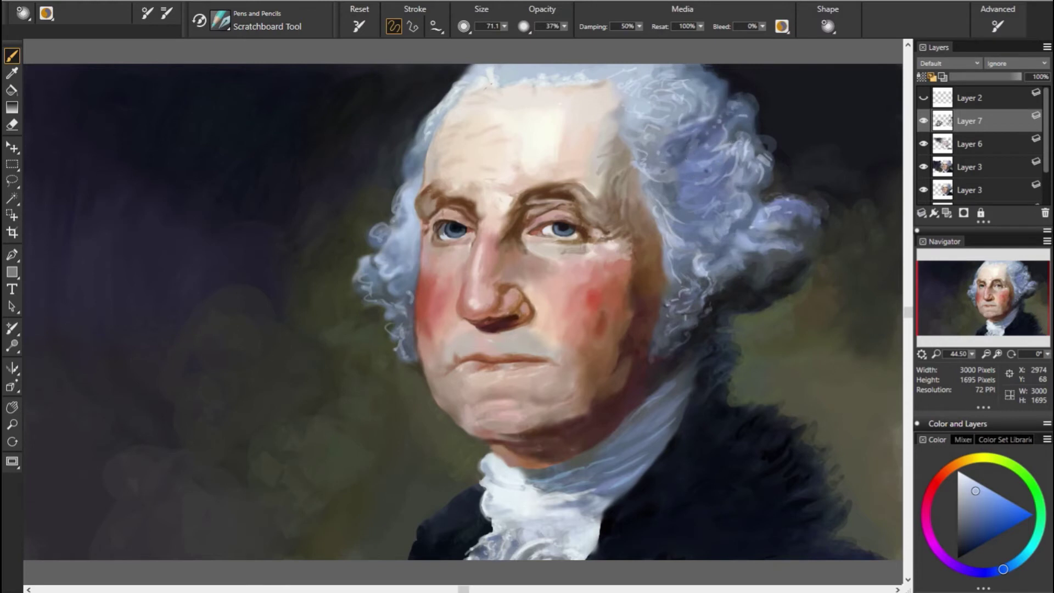
left_click_drag(694, 228, 668, 191)
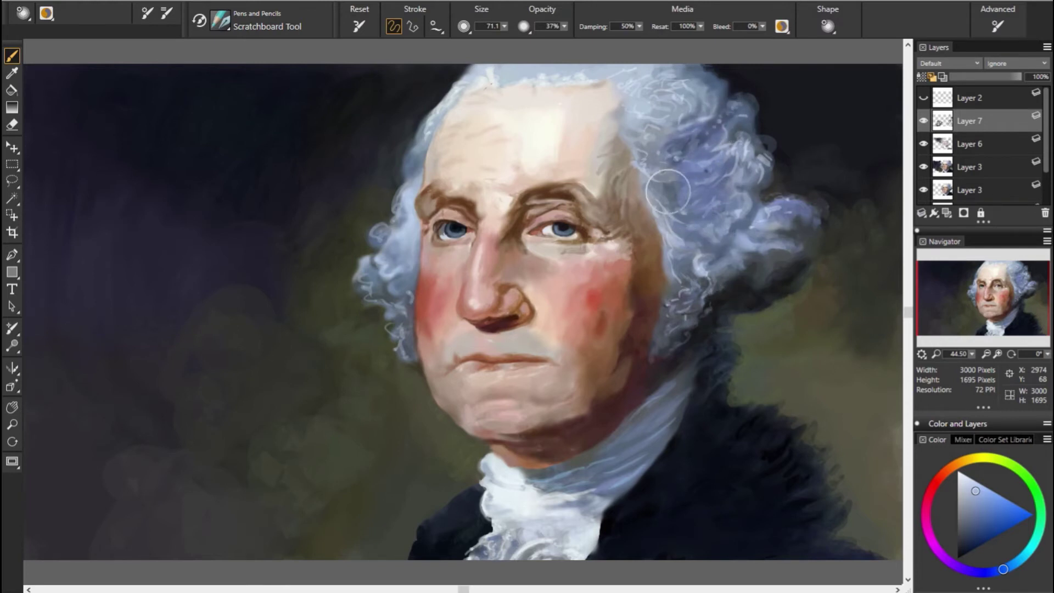
Step: Sample face skin tones and paint a darker red stroke on the cheek near the jaw
left_click(629, 168, "alt")
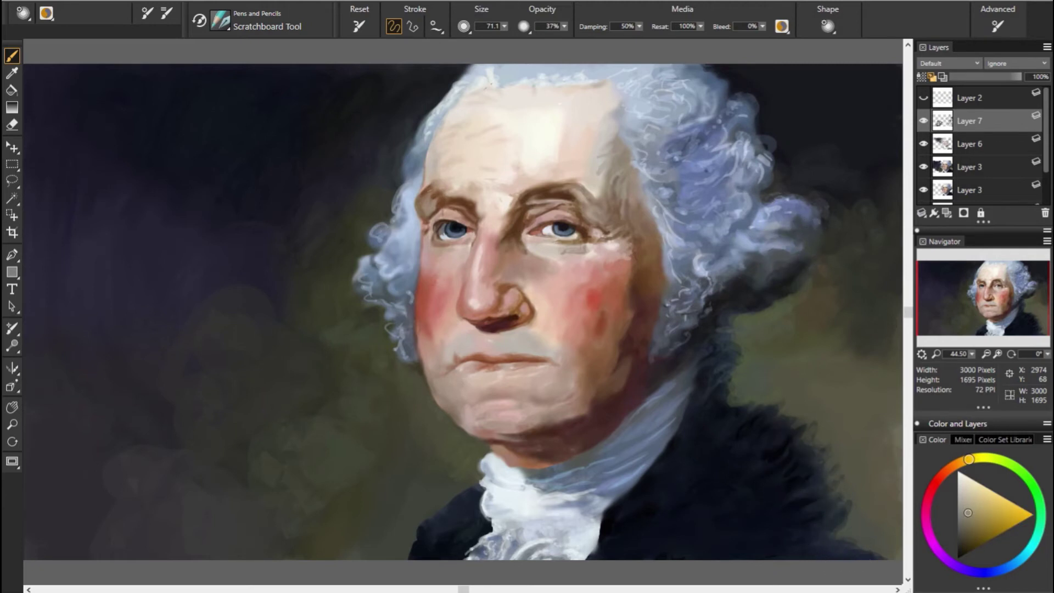
left_click(598, 362, "alt")
left_click(589, 341, "alt")
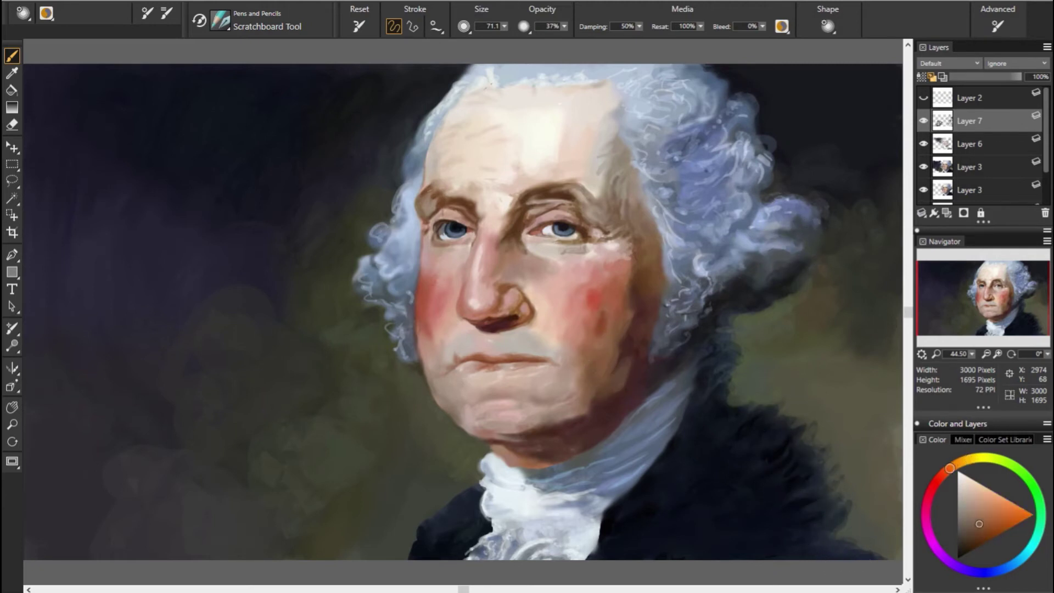
left_click(609, 376, "alt")
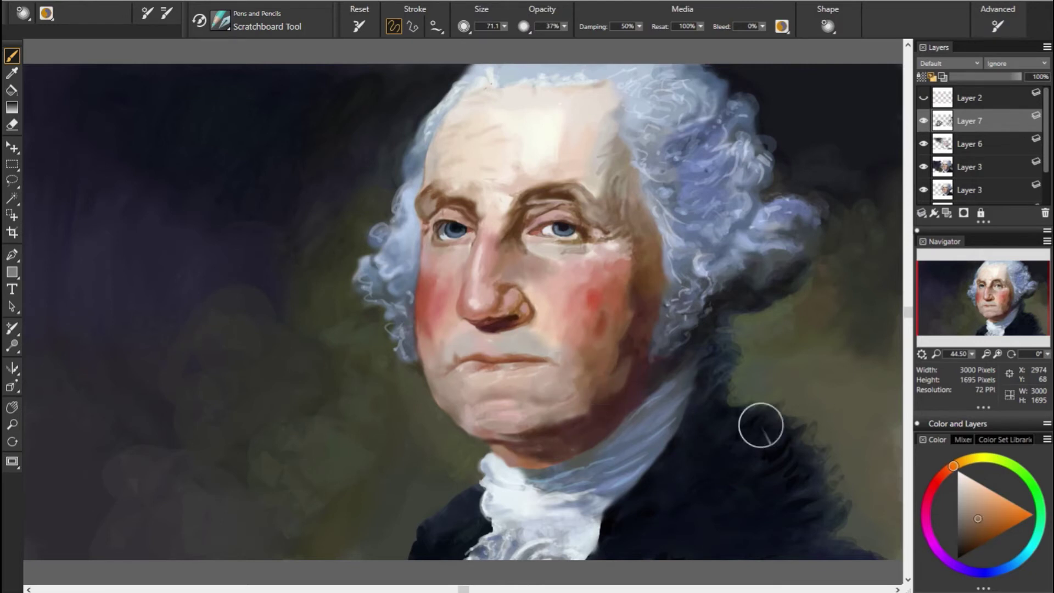
left_click(581, 372, "alt")
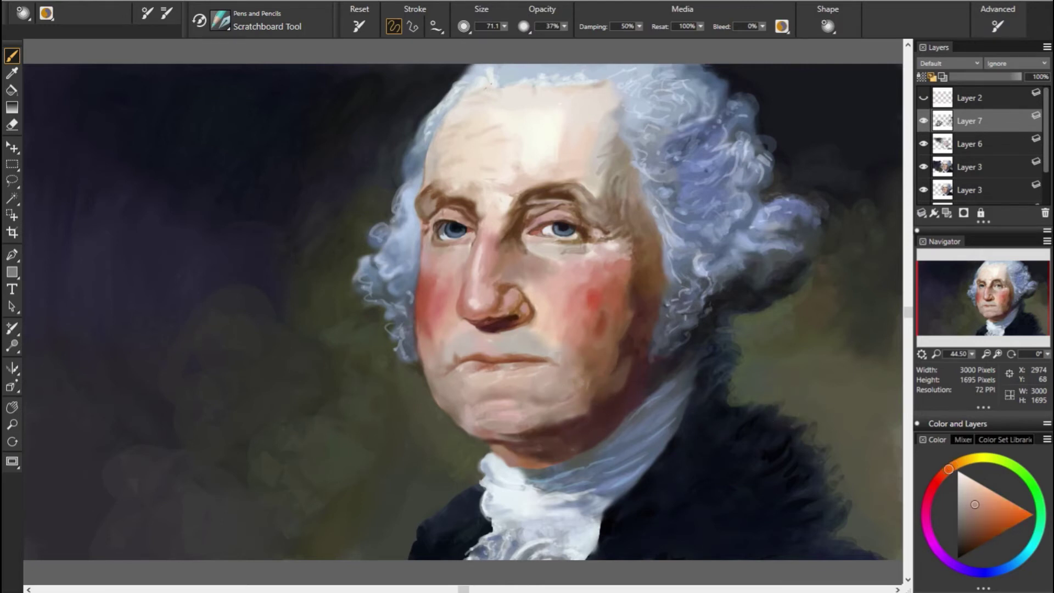
left_click_drag(583, 329, 599, 343)
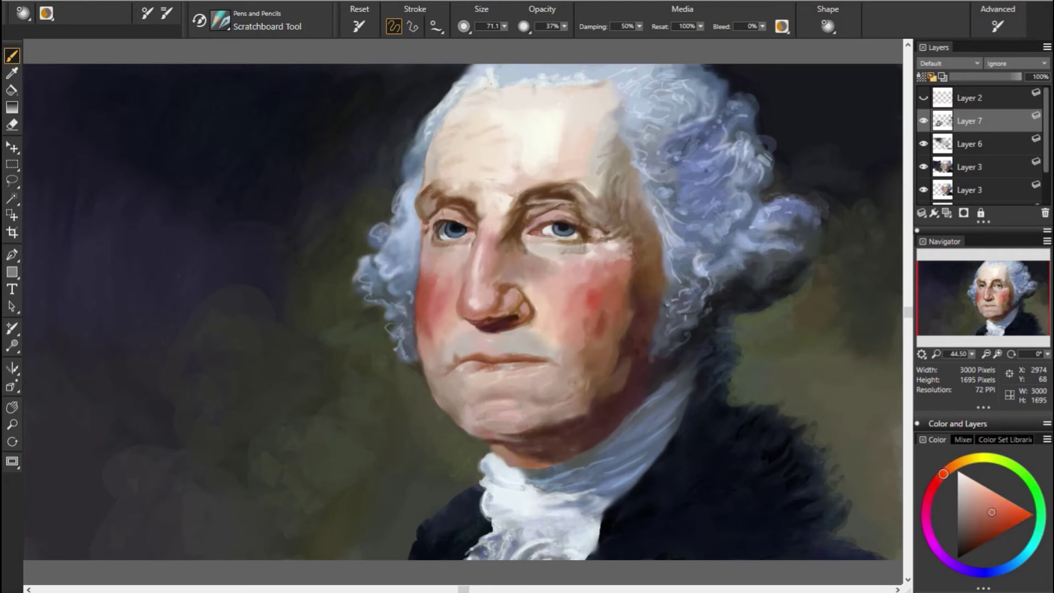
Step: Sample redder skin tones from the cheek and chin and pick a red
left_click(435, 305, "alt")
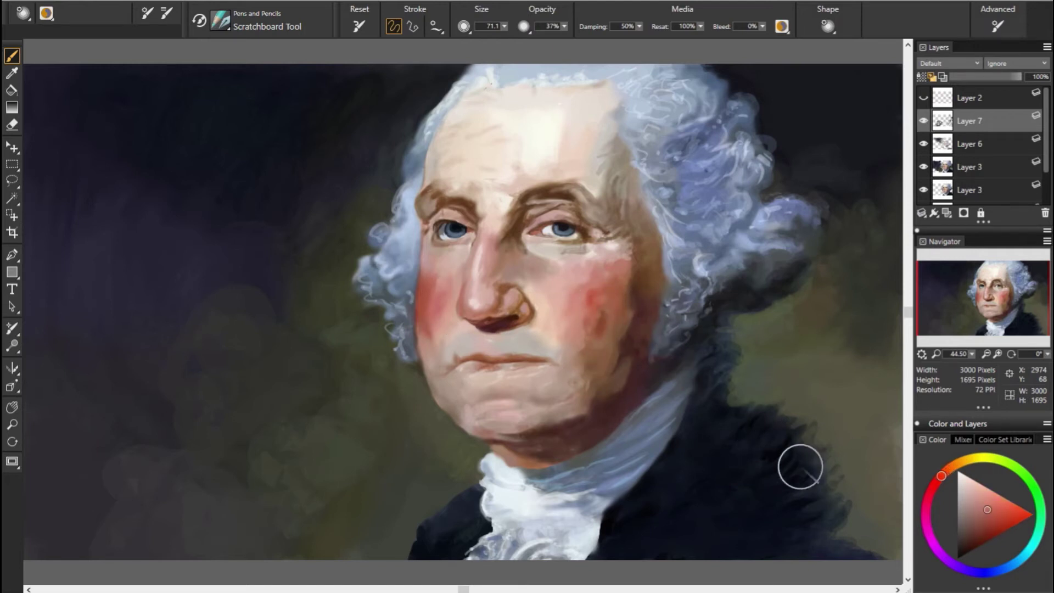
left_click(783, 471, "alt")
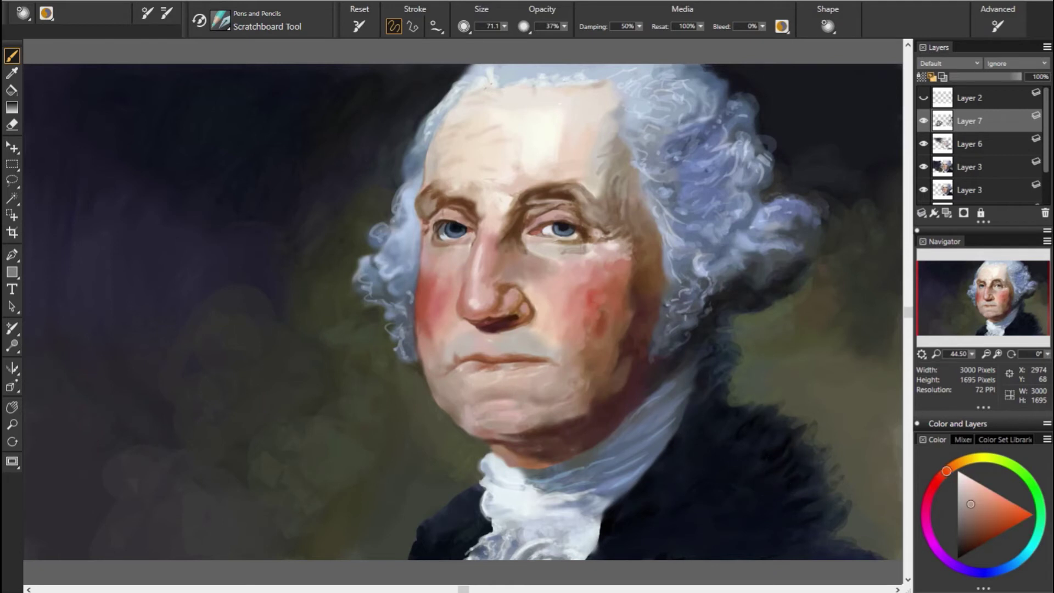
left_click(537, 430, "alt")
left_click(483, 419, "alt")
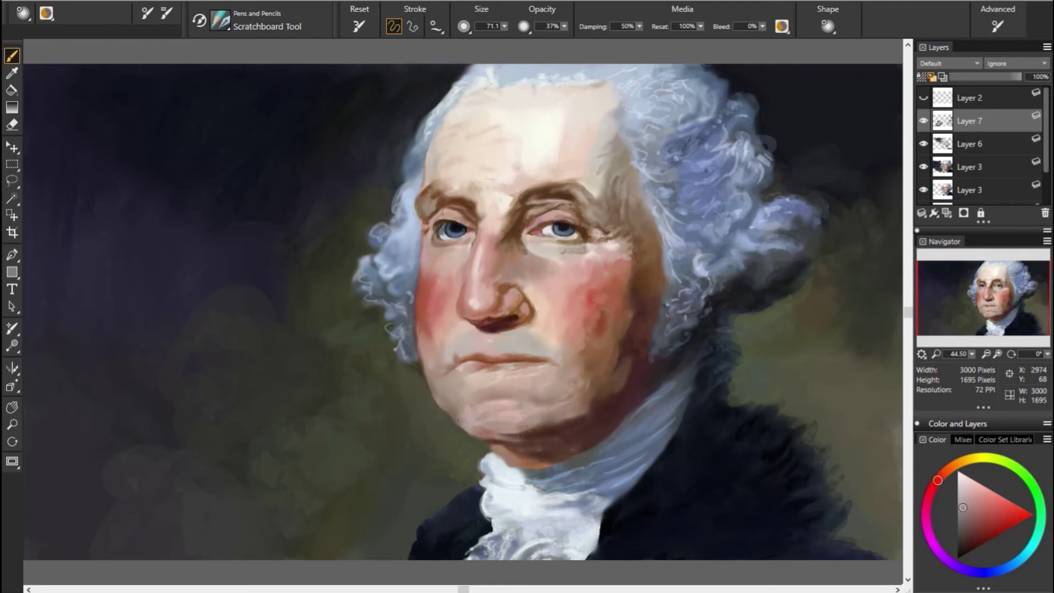
left_click(527, 395, "alt")
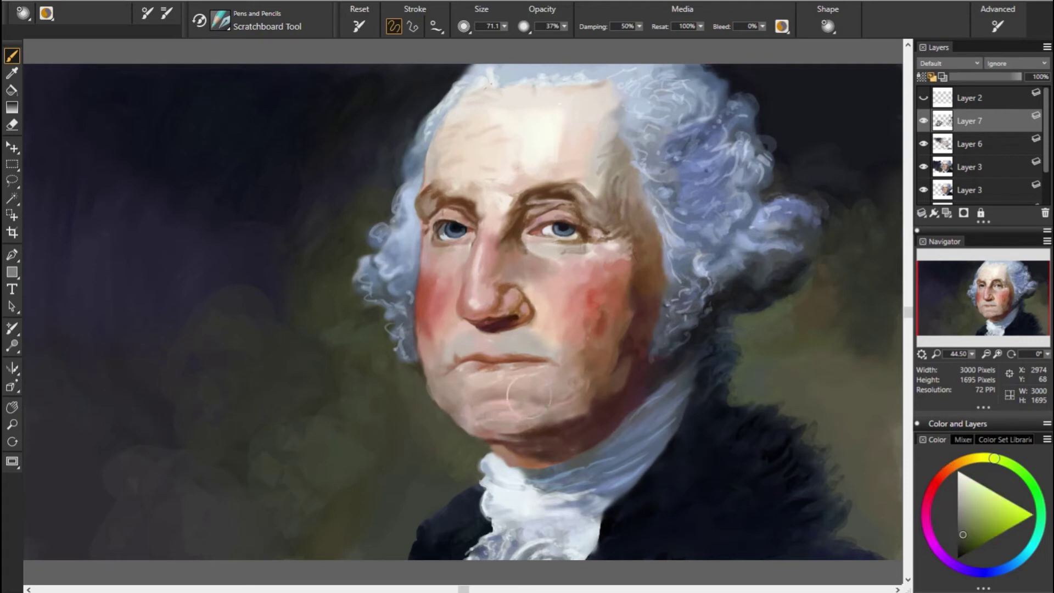
left_click(598, 366, "alt")
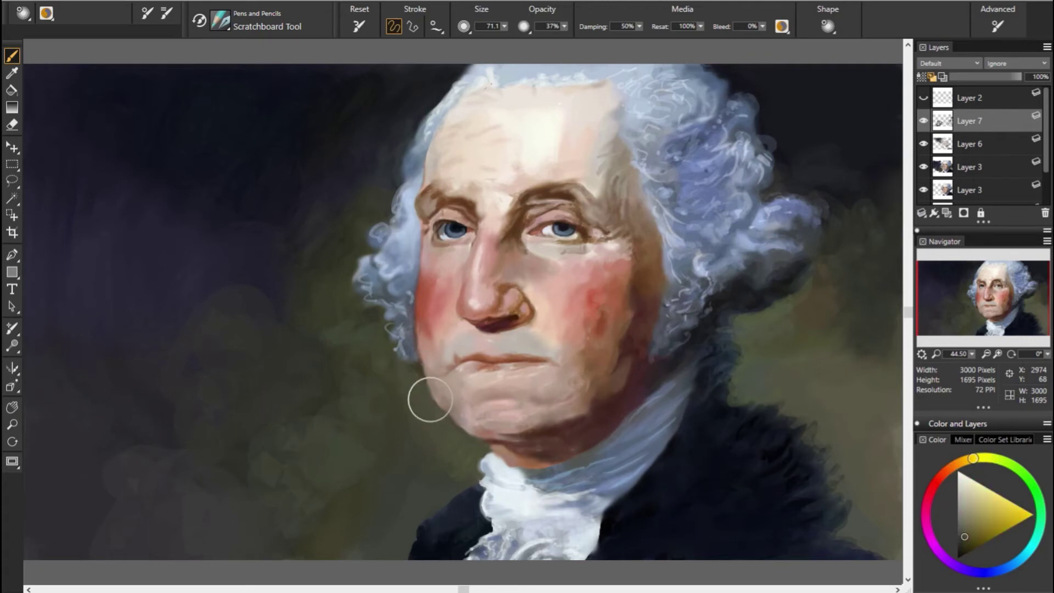
left_click(939, 477)
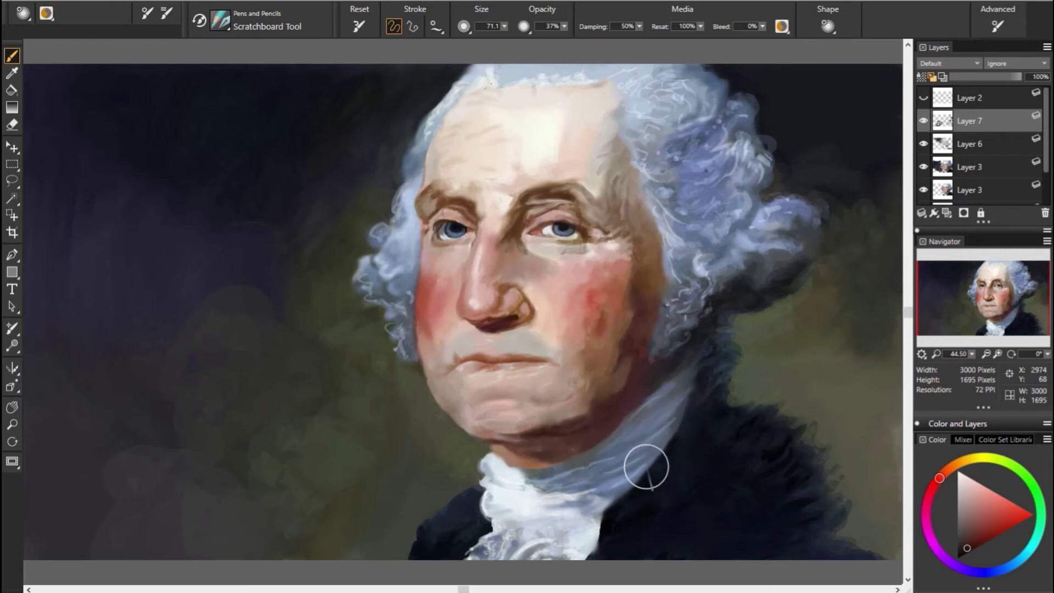
Step: Darken the right eyelid and eyebrow with a brown-orange skin tone
left_click(793, 516, "alt")
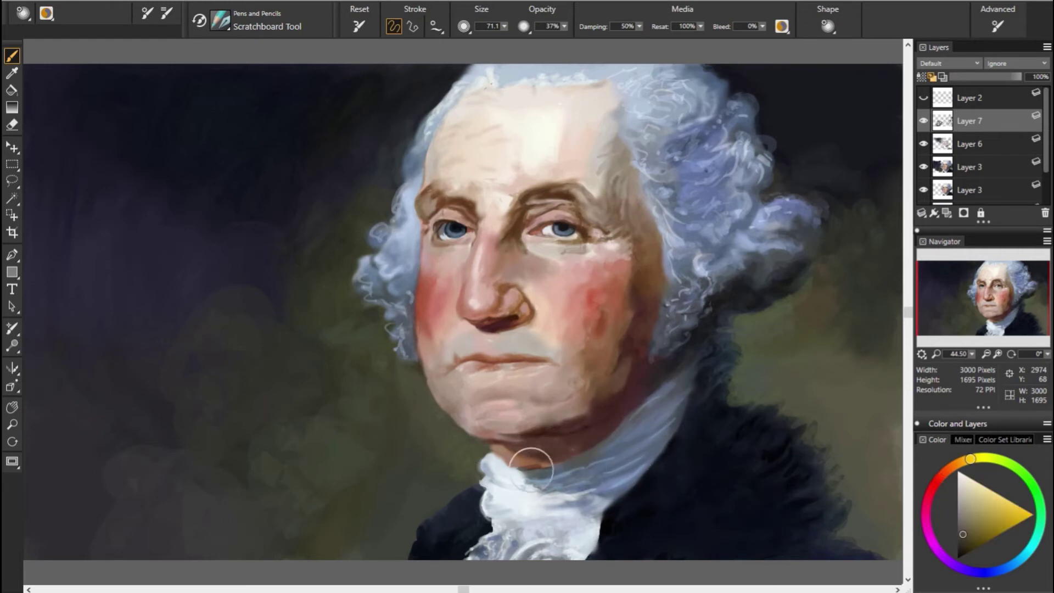
left_click(548, 475, "alt")
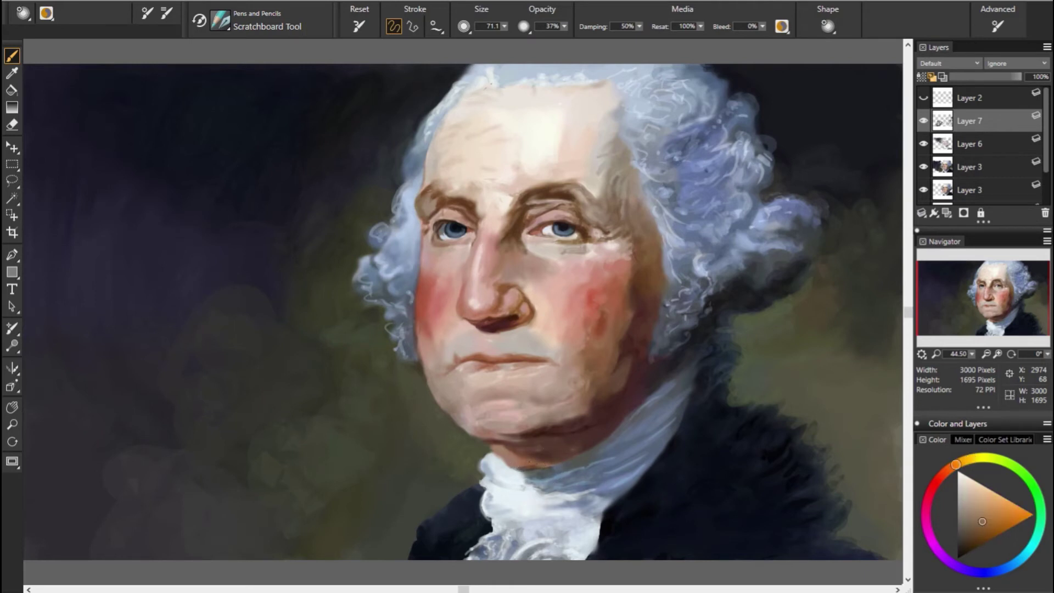
left_click(946, 470)
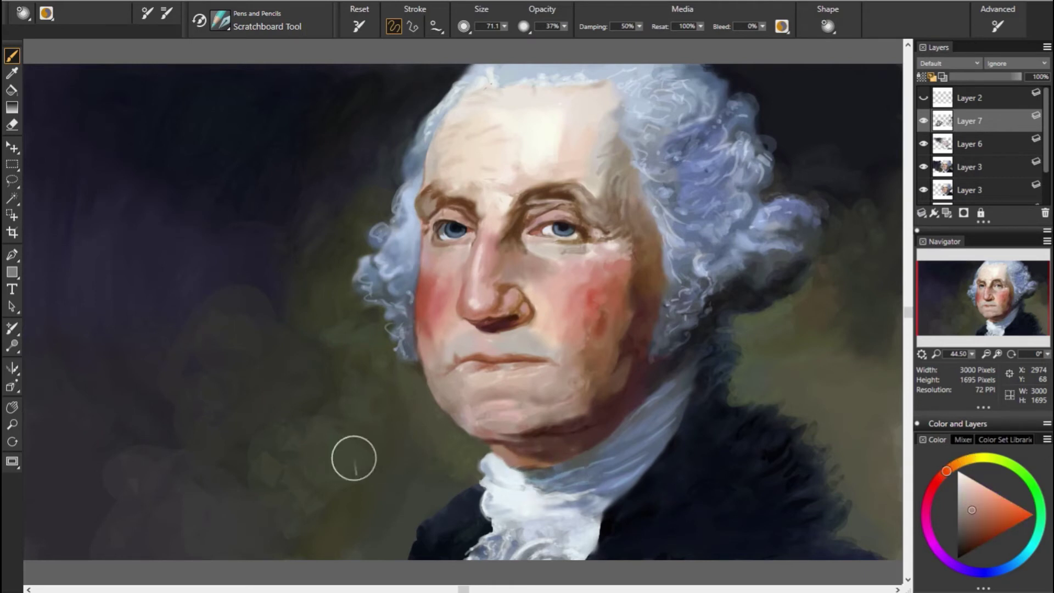
left_click(506, 458, "alt")
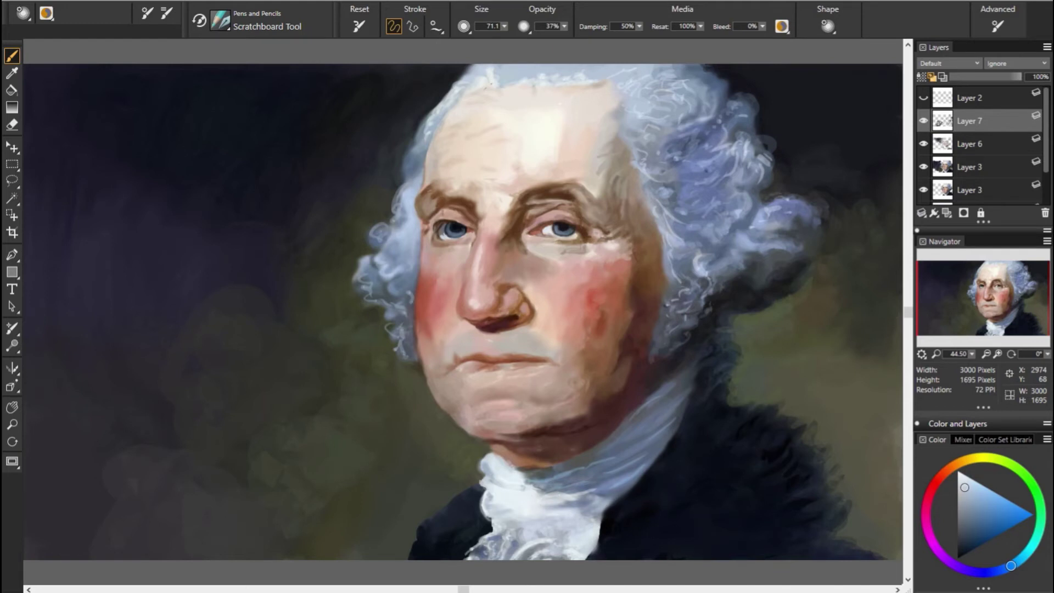
left_click(645, 498, "alt")
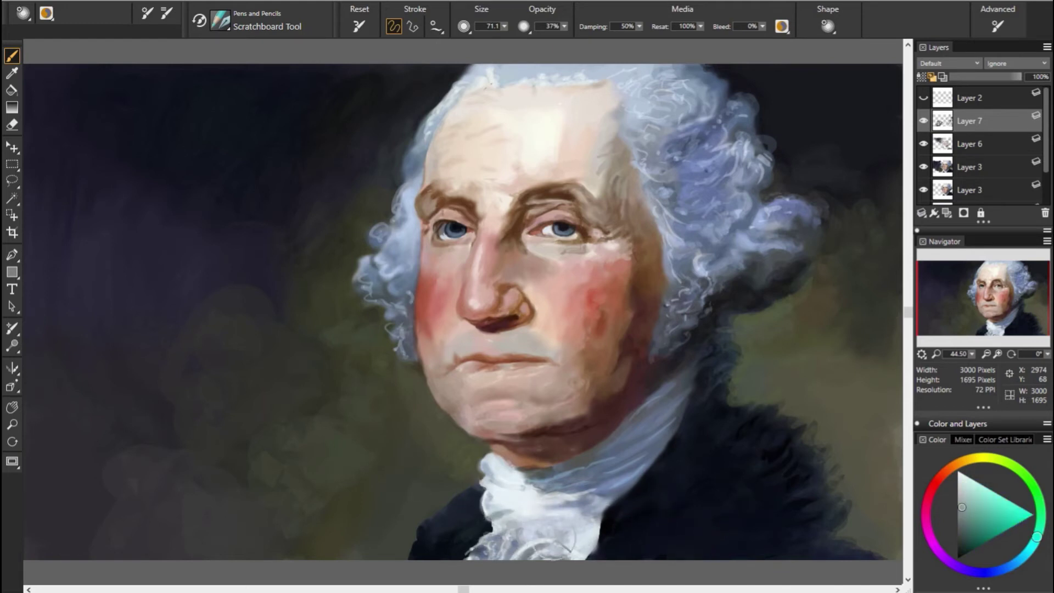
left_click(514, 555, "alt")
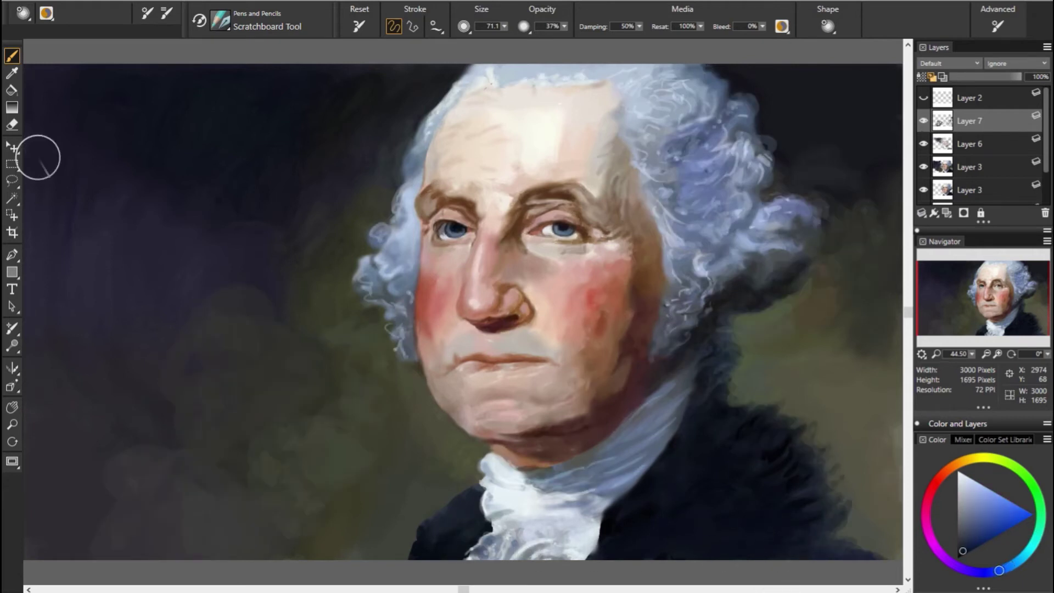
left_click(566, 204, "alt")
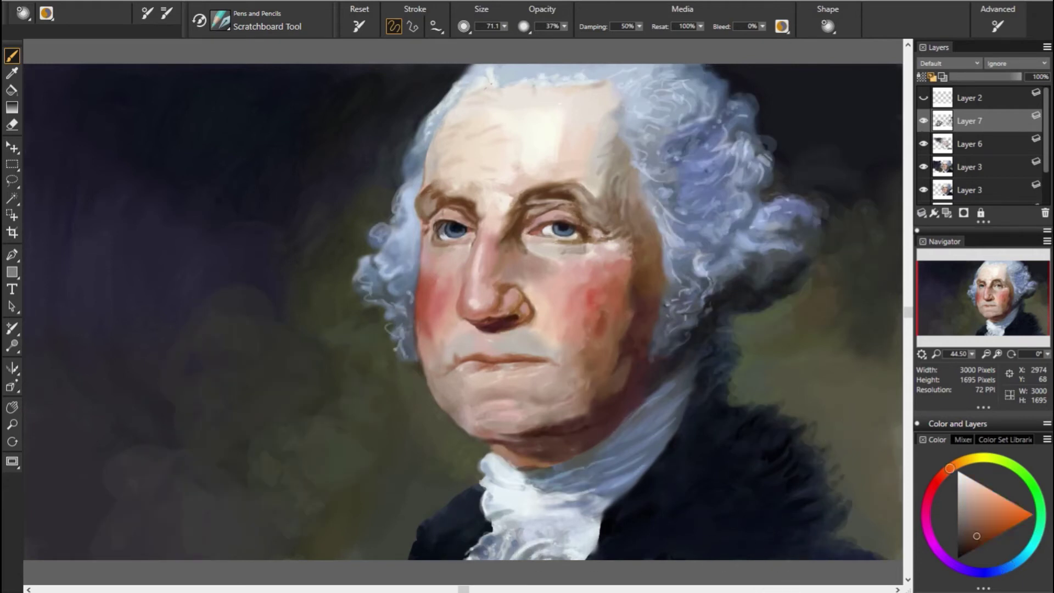
left_click_drag(569, 203, 514, 206)
Step: Sample olive, brown and reddish cheek tones around the right eye
left_click(866, 306, "alt")
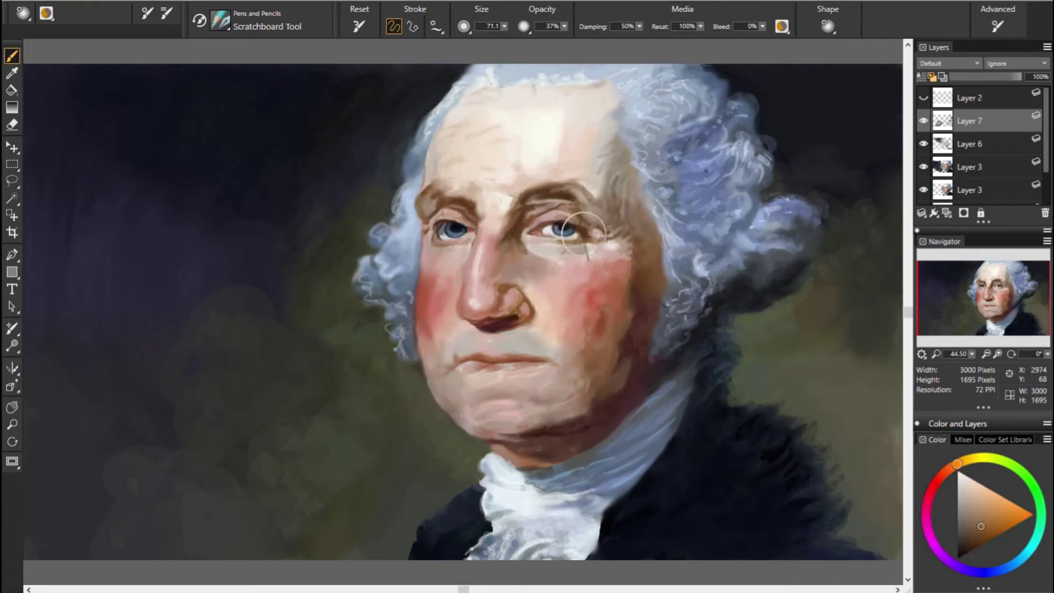
left_click(586, 217, "alt")
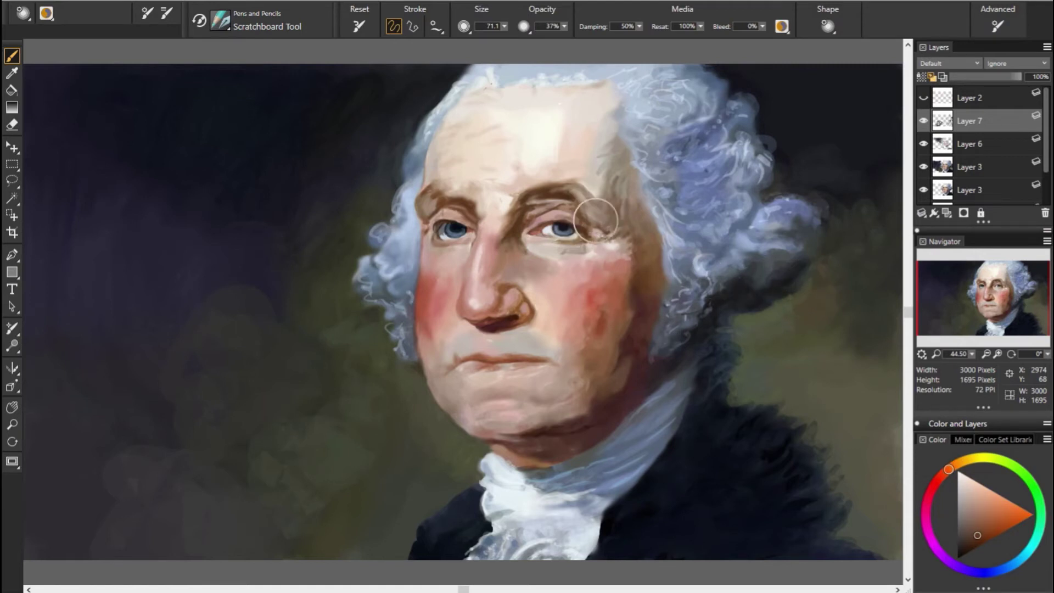
left_click(607, 265, "alt")
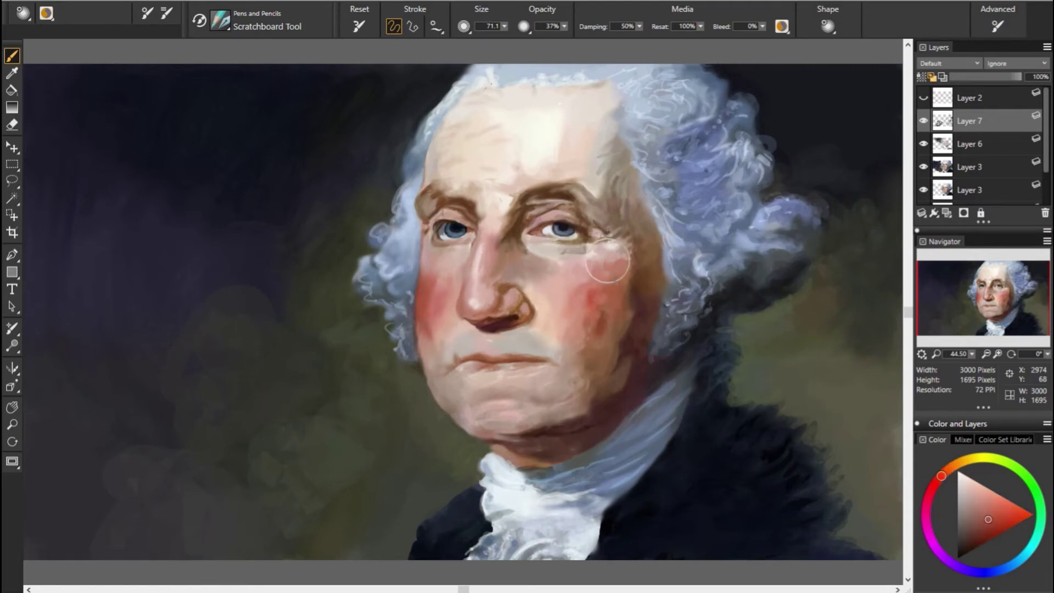
left_click(535, 227, "alt")
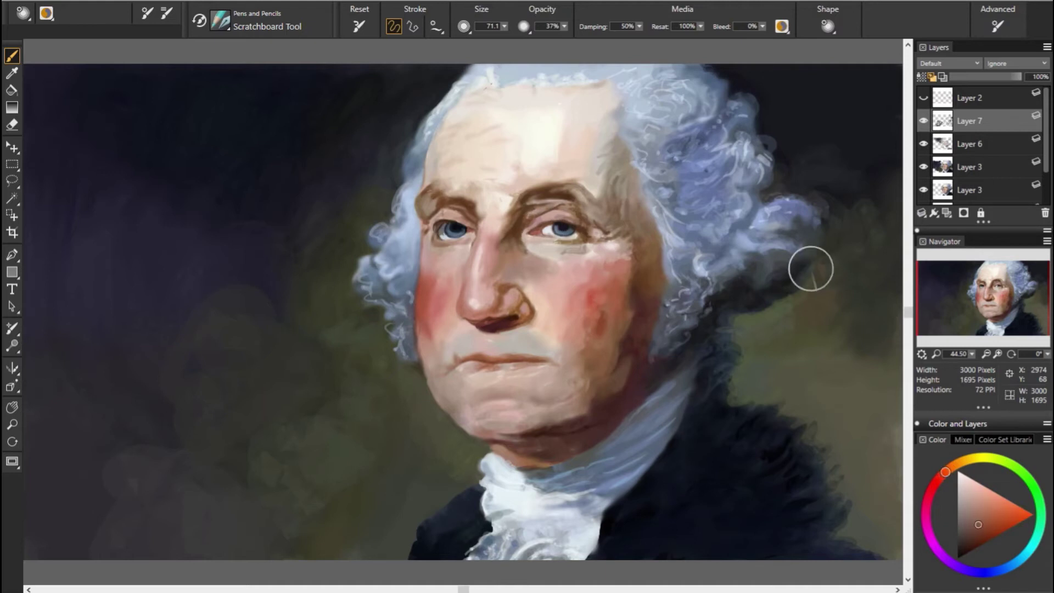
left_click(530, 231, "alt")
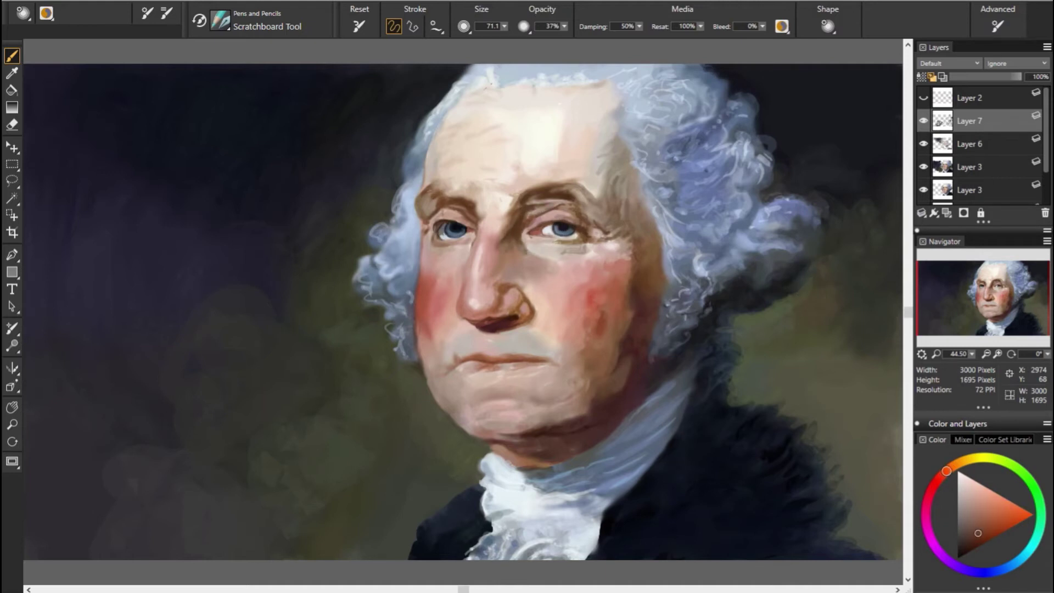
left_click(537, 244, "alt")
left_click(626, 261, "alt")
Step: Pick darker browns and a lighter orange skin tone near the eye and left cheek
left_click(579, 220, "alt")
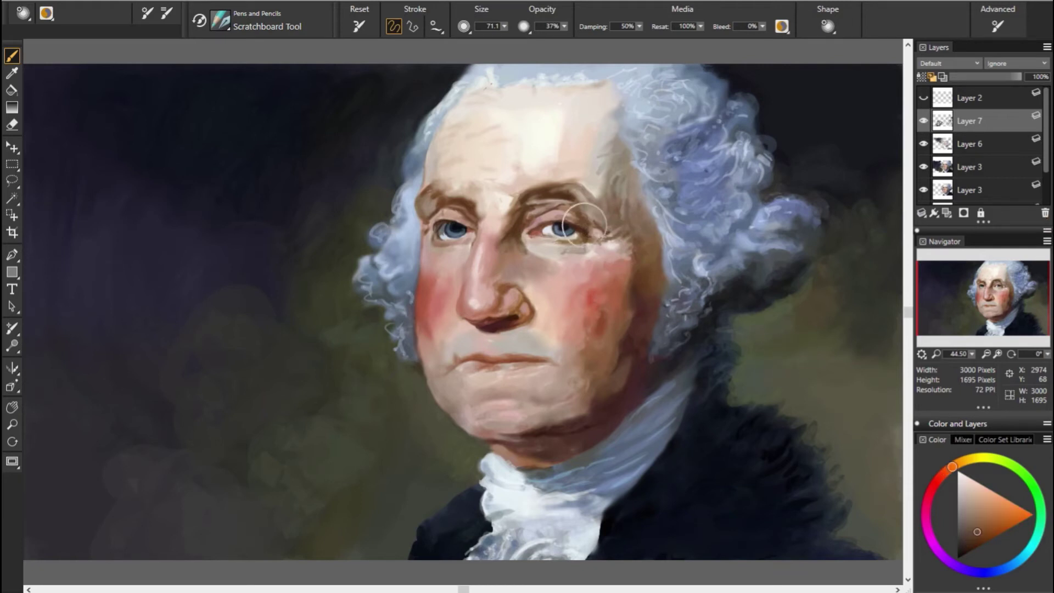
left_click(632, 231, "alt")
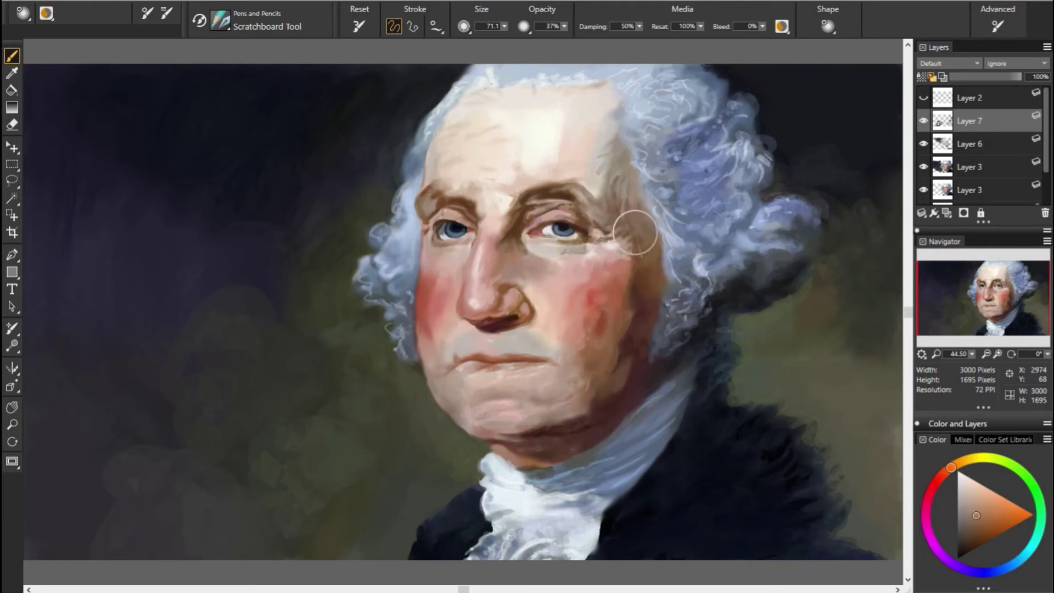
left_click(421, 295, "alt")
left_click(666, 278, "alt")
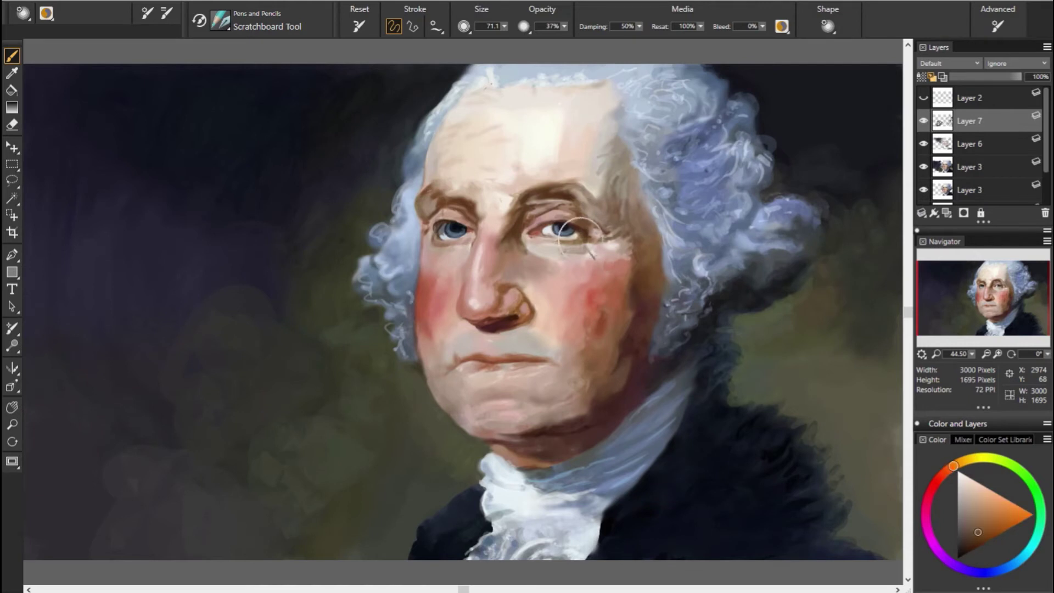
left_click(438, 215, "alt")
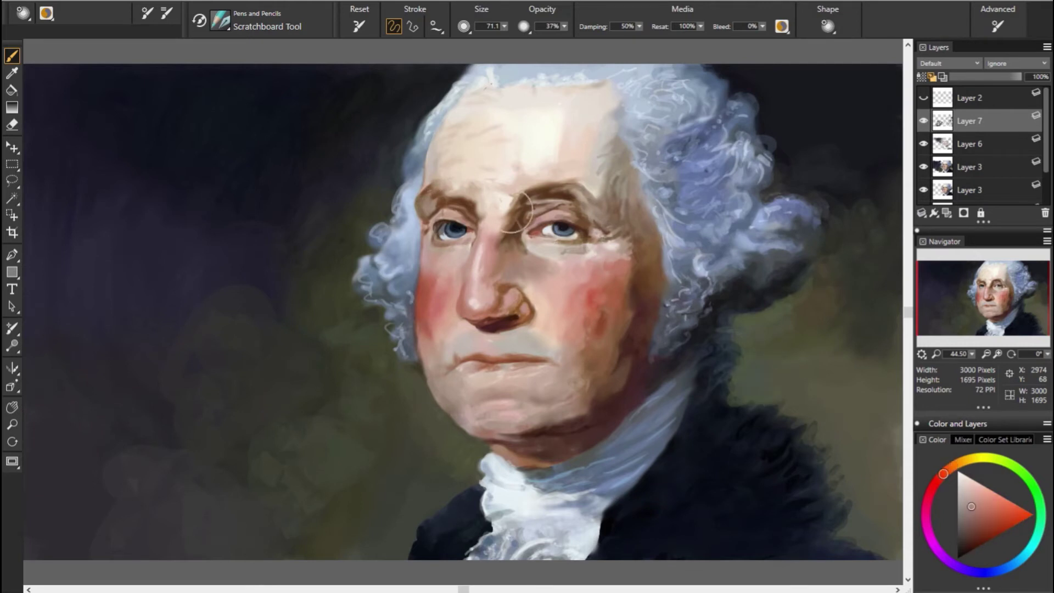
left_click(352, 226, "alt")
left_click(617, 216, "alt")
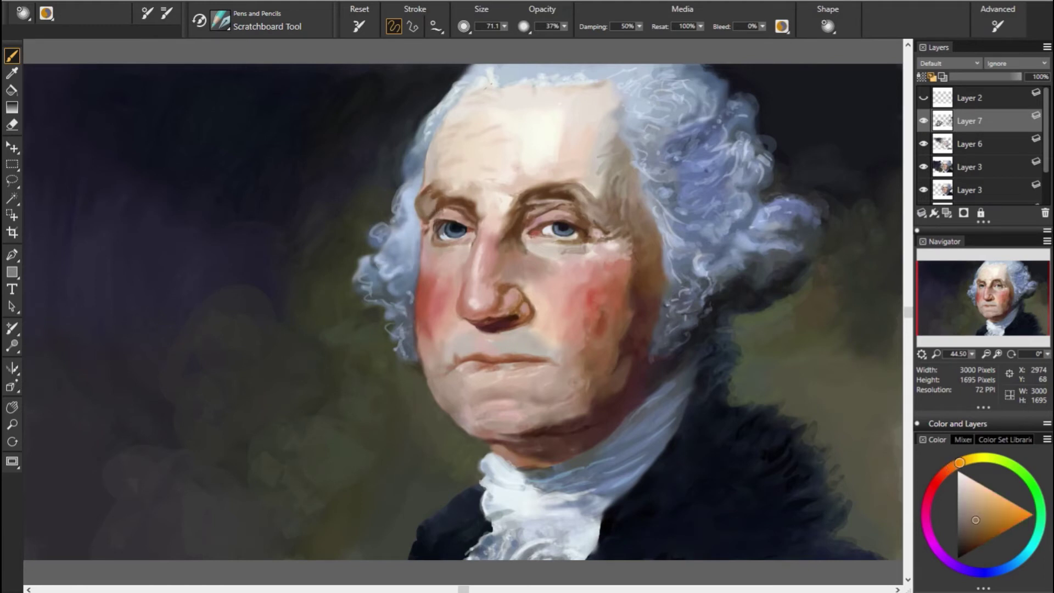
Step: Sample eyebrow reds, muted wig blues and skin tones near the nose
left_click(438, 196, "alt")
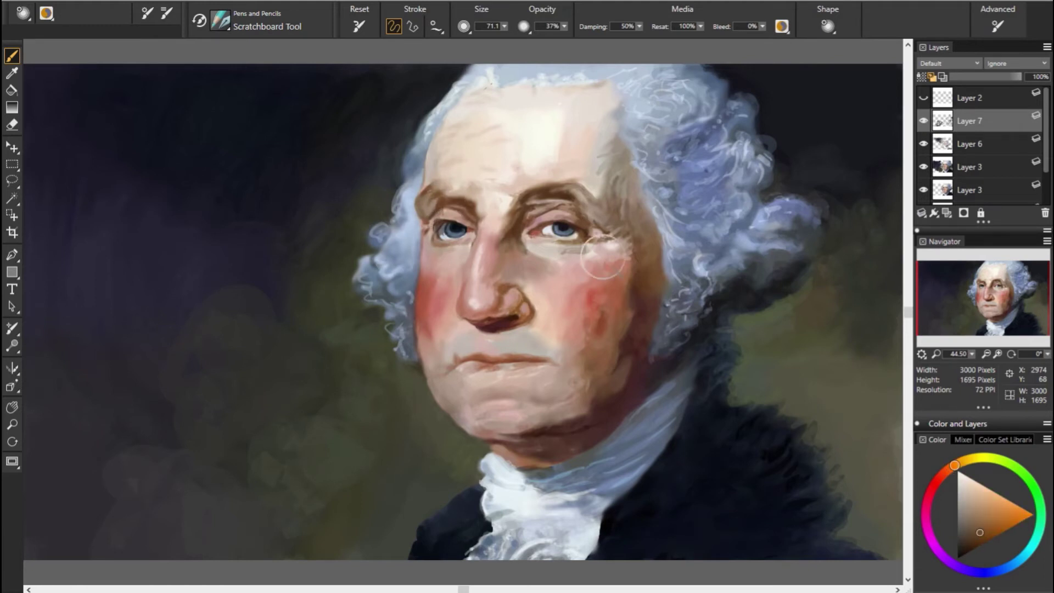
left_click(431, 213, "alt")
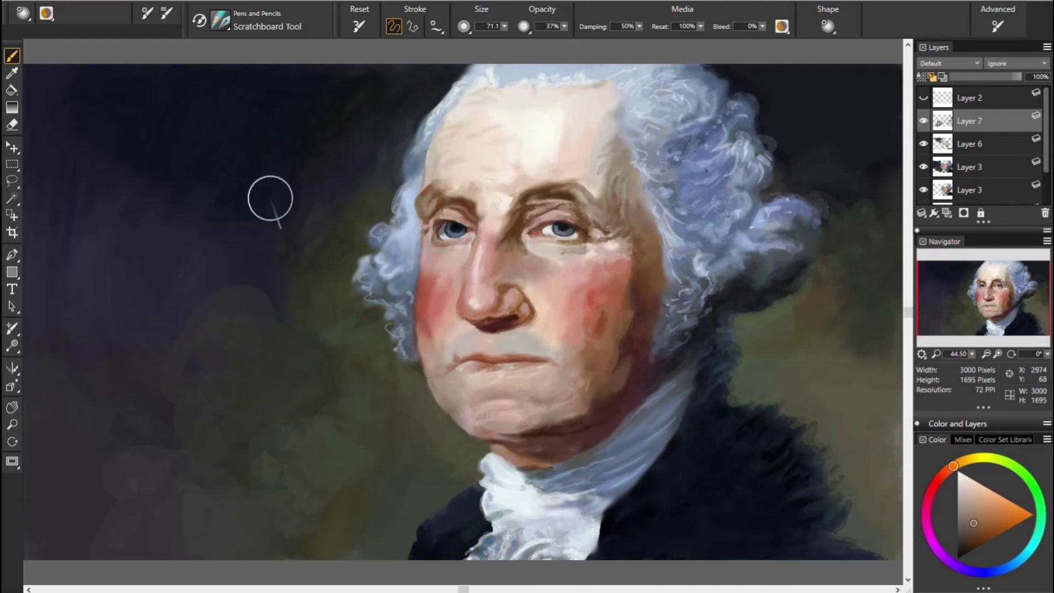
left_click(270, 198, "alt")
left_click(406, 160, "alt")
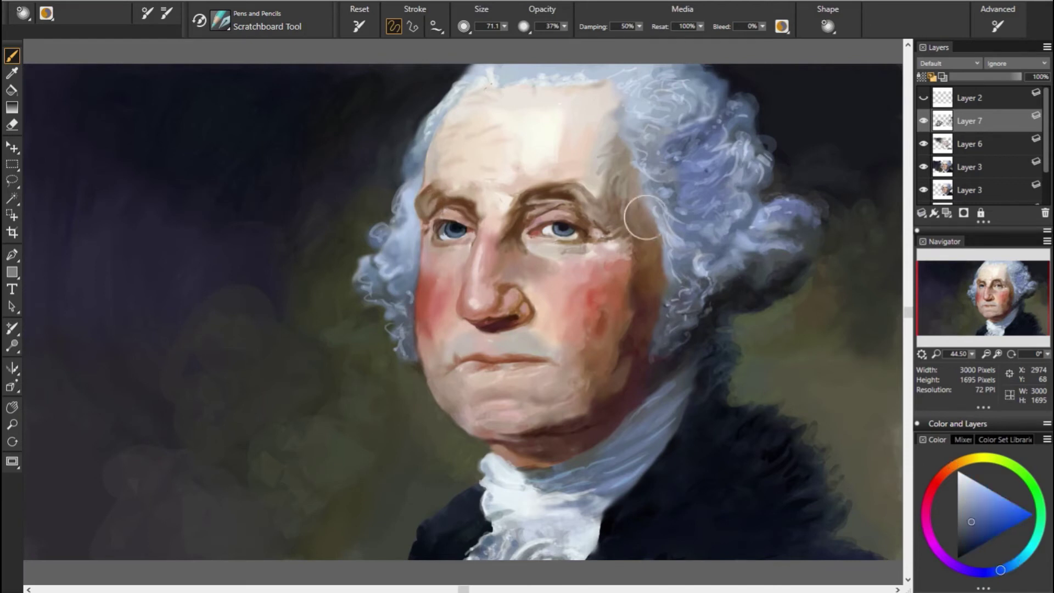
left_click(347, 203, "alt")
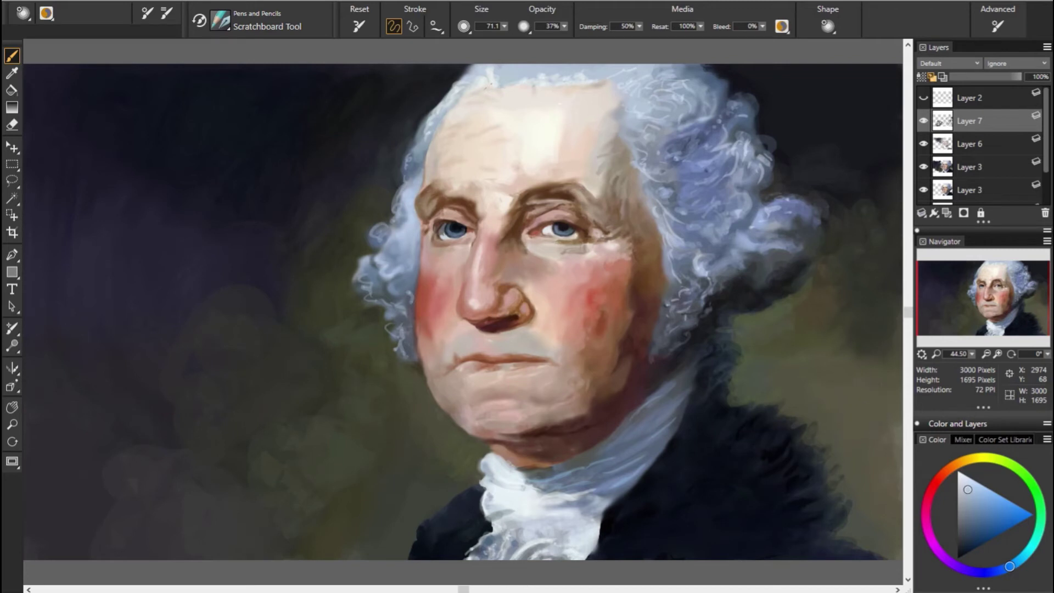
left_click(528, 272, "alt")
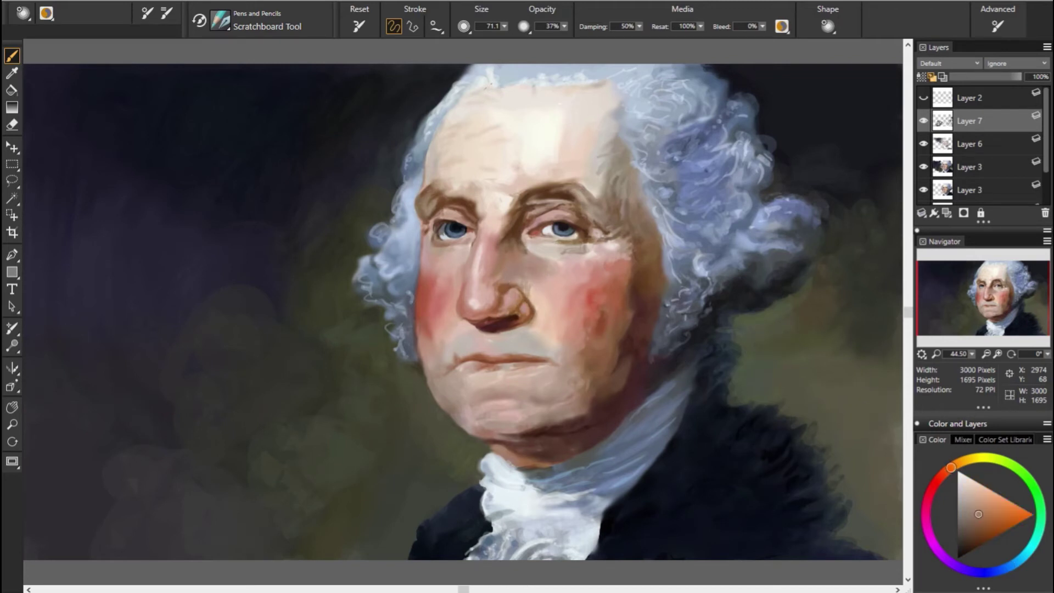
left_click(460, 284, "alt")
Step: Touch up the nose and mouth with lighter skin and muted orange tones sampled from the face
left_click(481, 276, "alt")
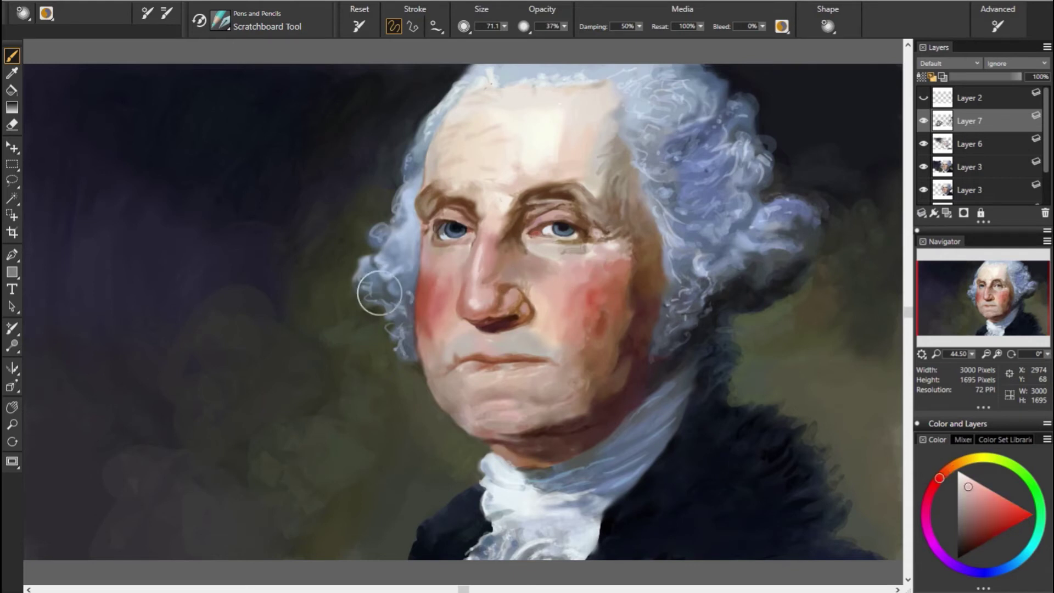
left_click(451, 312, "alt")
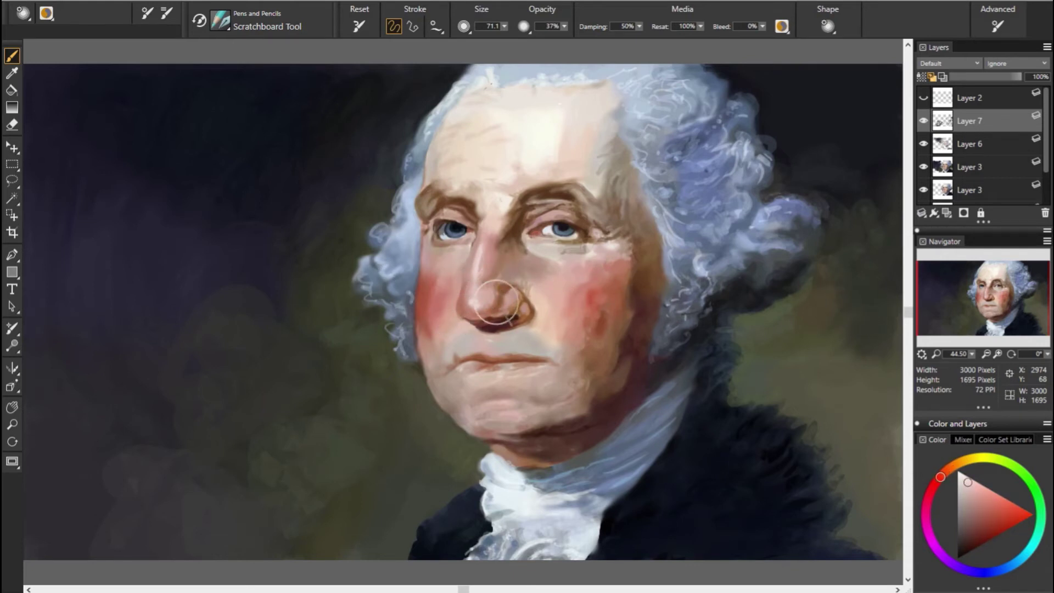
left_click(621, 324, "alt")
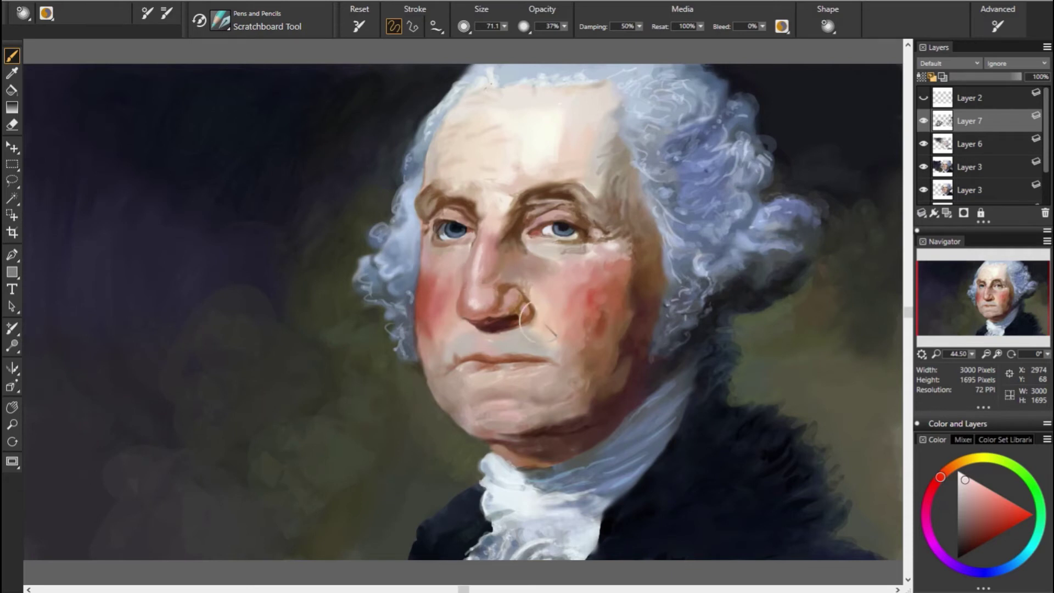
left_click(477, 302, "alt")
left_click(958, 472)
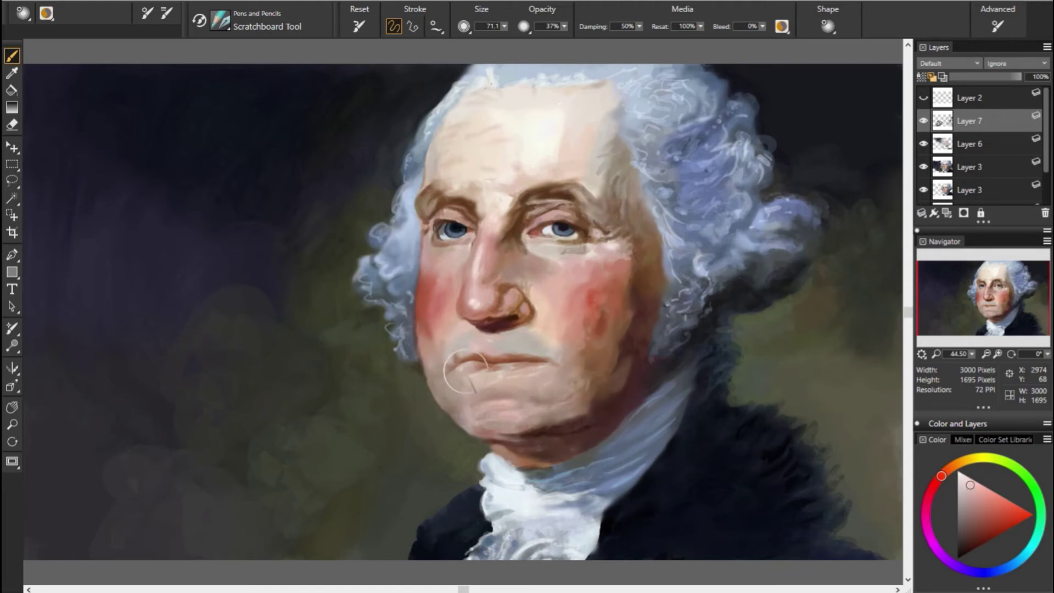
left_click(439, 367, "alt")
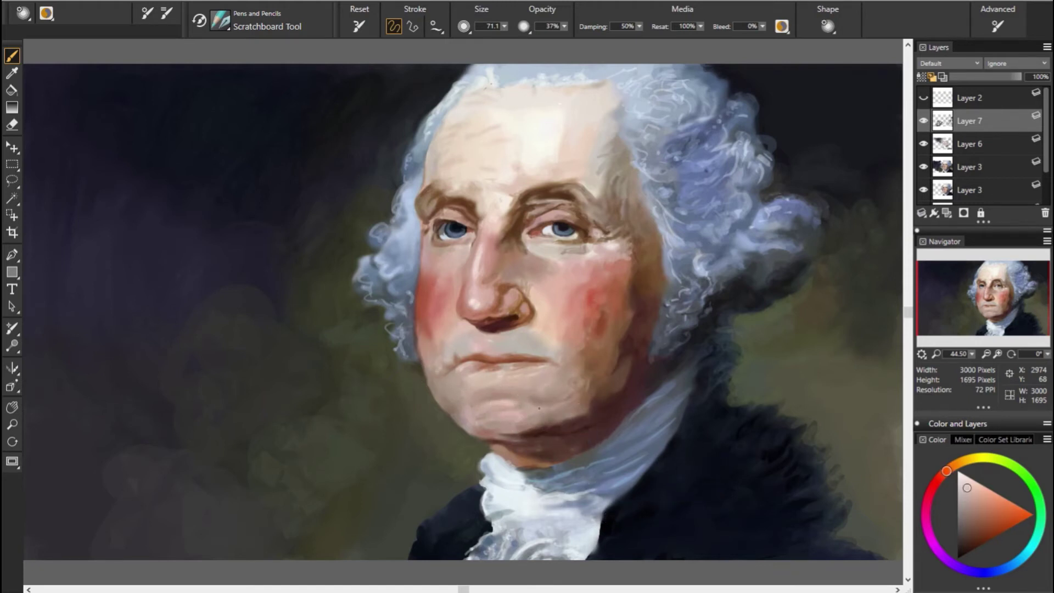
Step: Blend the chin and collar band into the cravat with sampled olive, blue-grey and coat tones
left_click(527, 417, "alt")
left_click(969, 513)
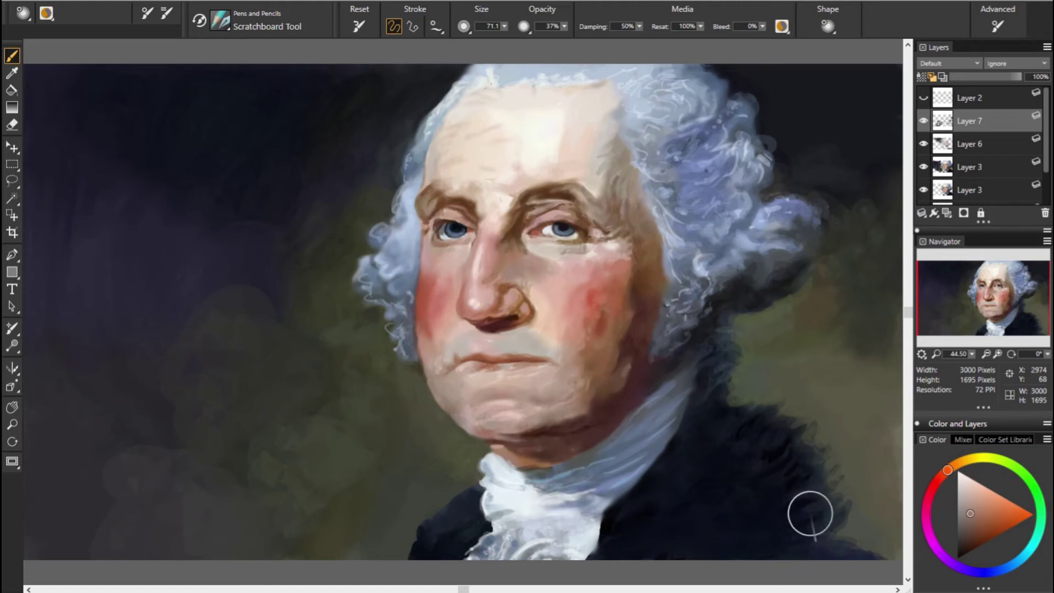
left_click(527, 461, "alt")
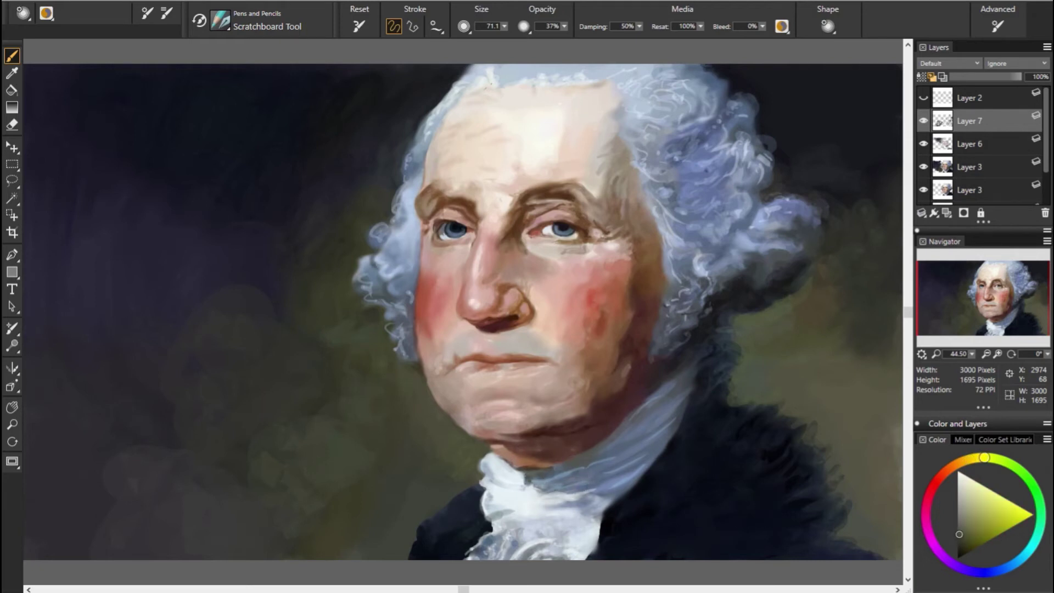
left_click(744, 503, "alt")
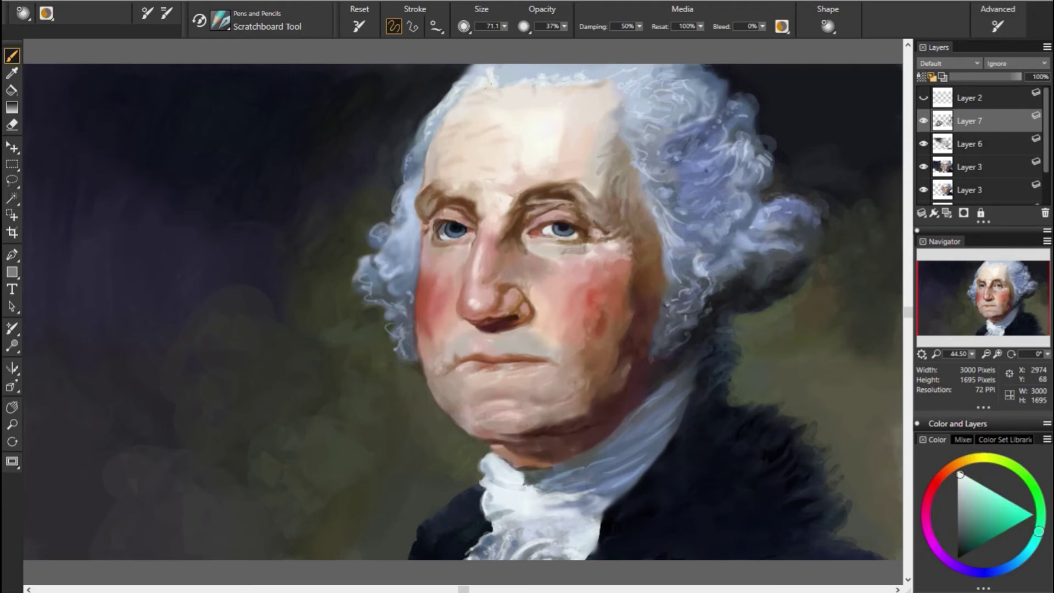
left_click(528, 487, "alt")
left_click(522, 448, "alt")
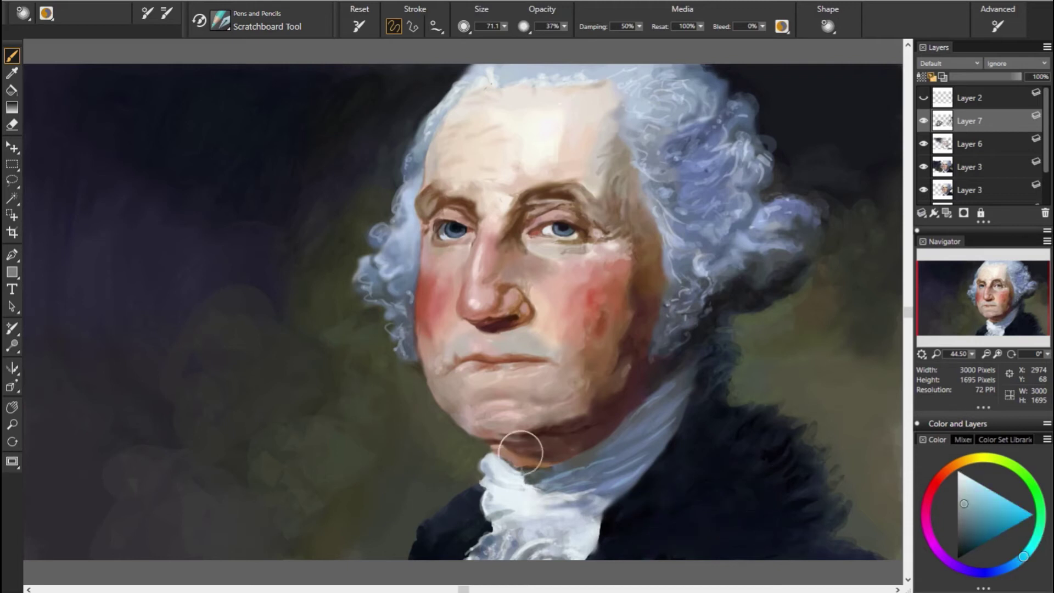
left_click(507, 476, "alt")
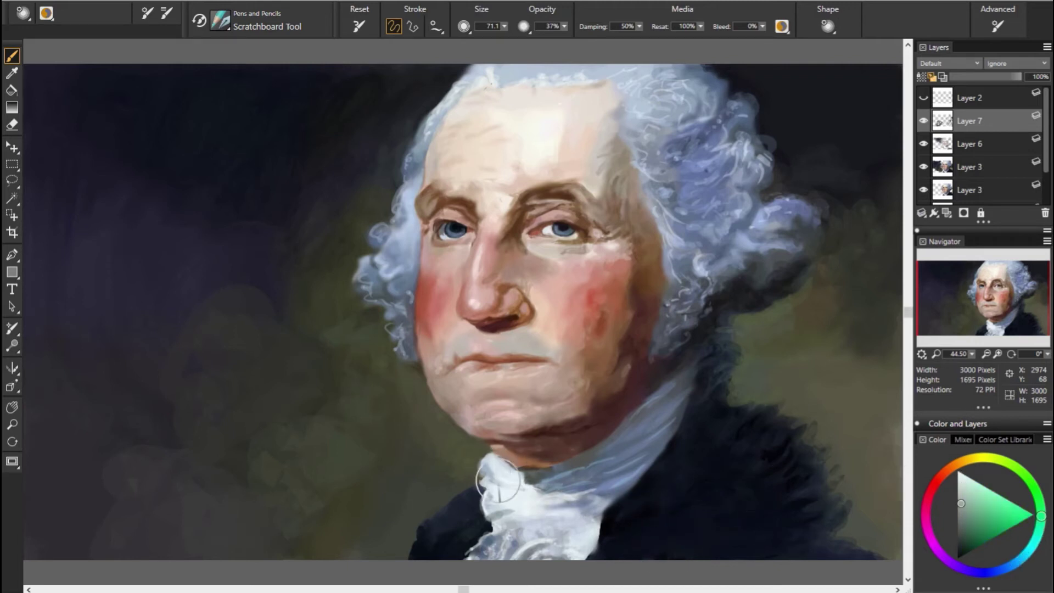
left_click(299, 499, "alt")
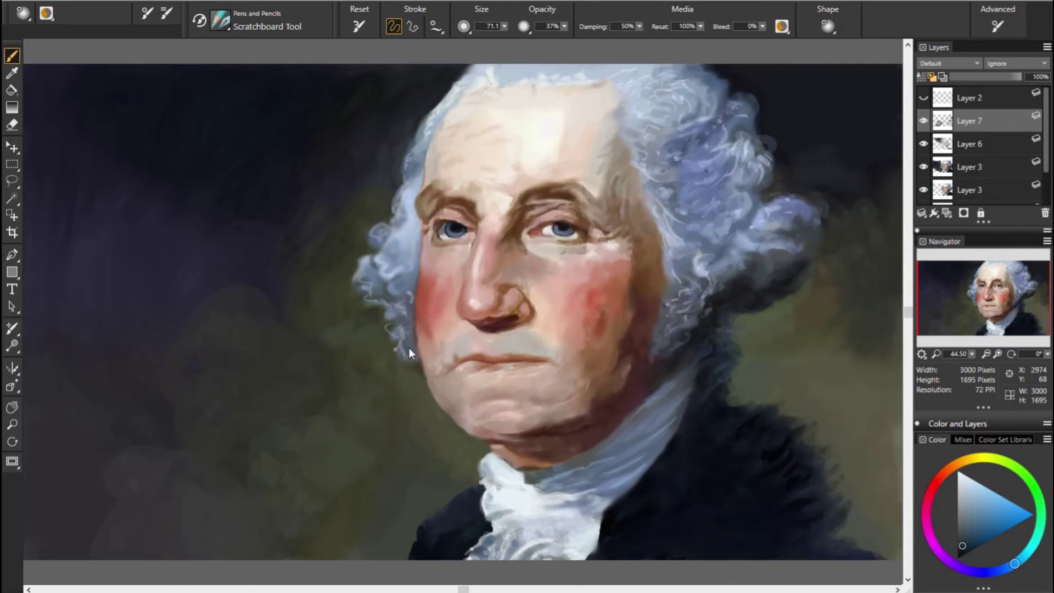
Step: Smear the hair wisps by the left cheek into the background with the Smear blender at size 34
key("ctrl+1")
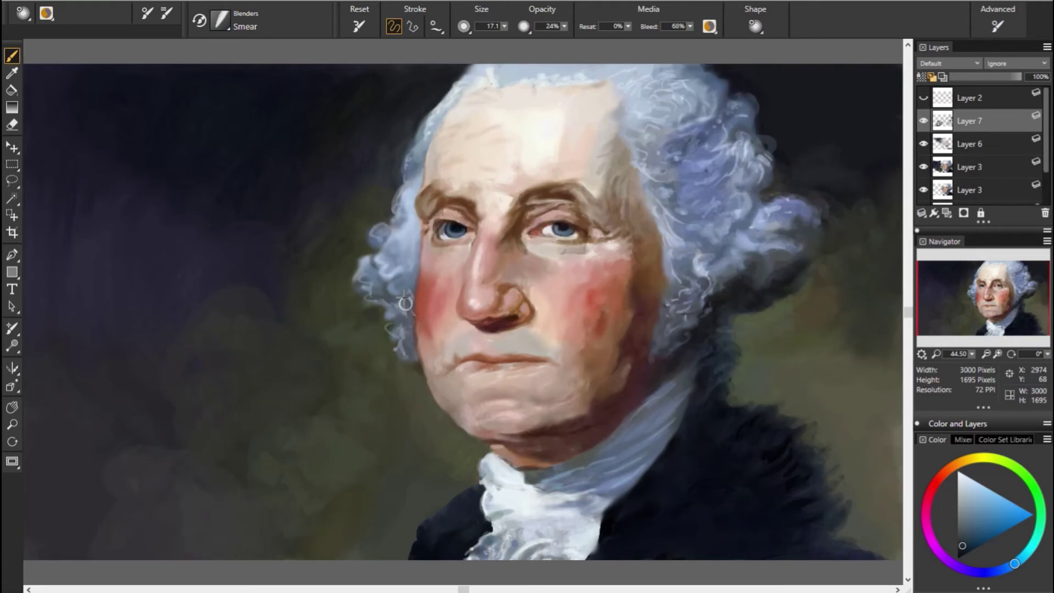
key("bracketright")
key("bracketright")
left_click_drag(413, 300, 384, 306)
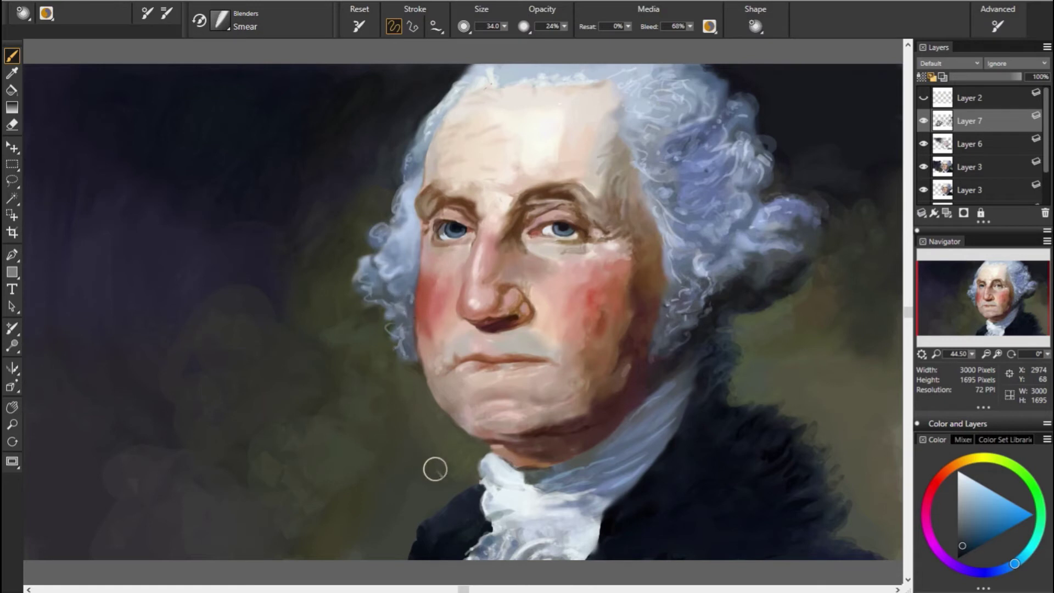
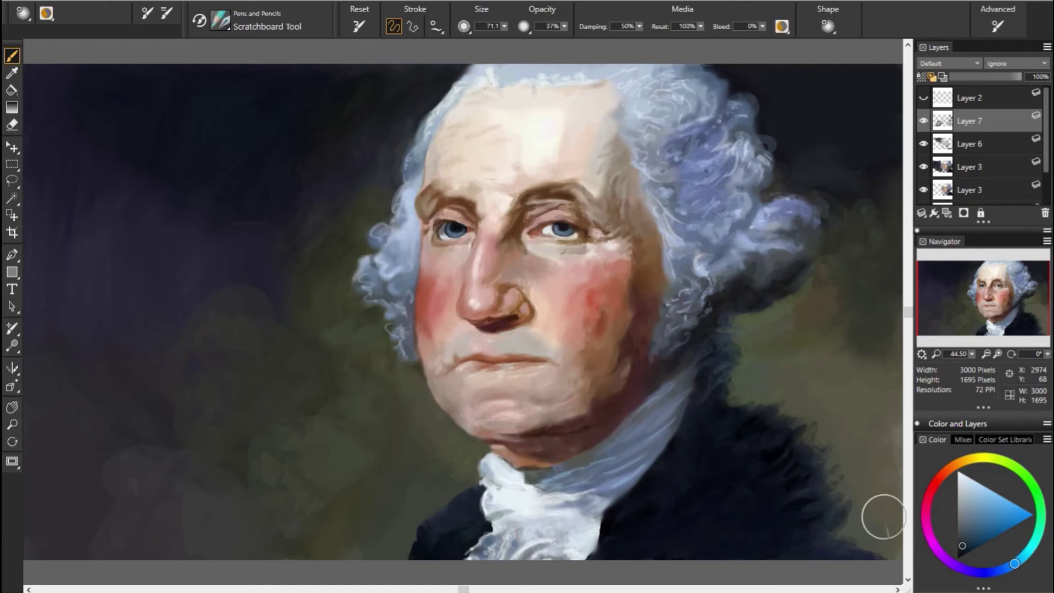
Step: Sign the lower-left corner in light grey with the Scratchboard Tool at size 40.7
left_click(1000, 569)
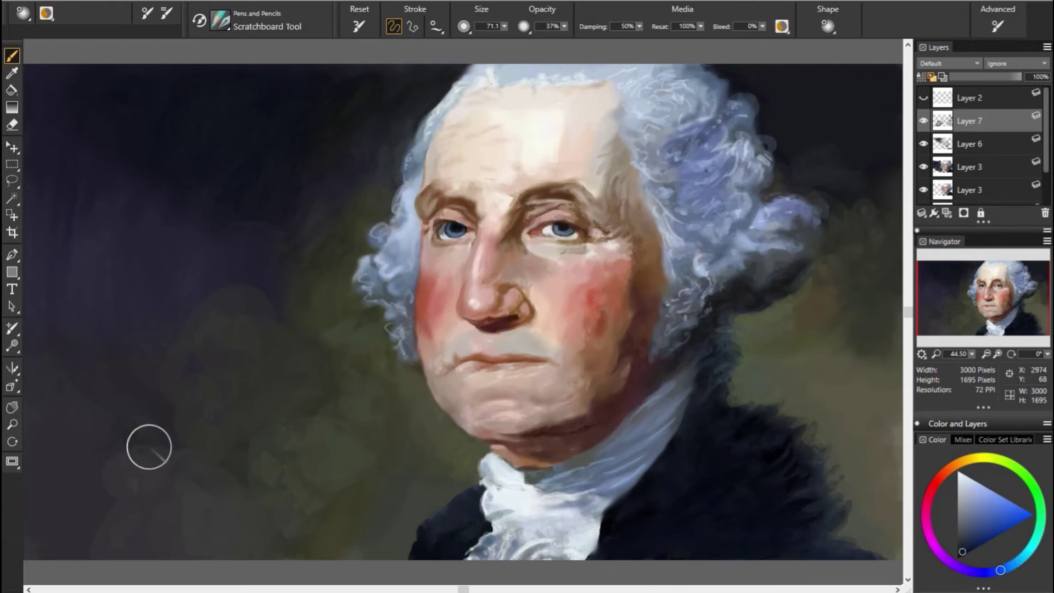
key("bracketleft")
key("bracketleft")
key("bracketleft")
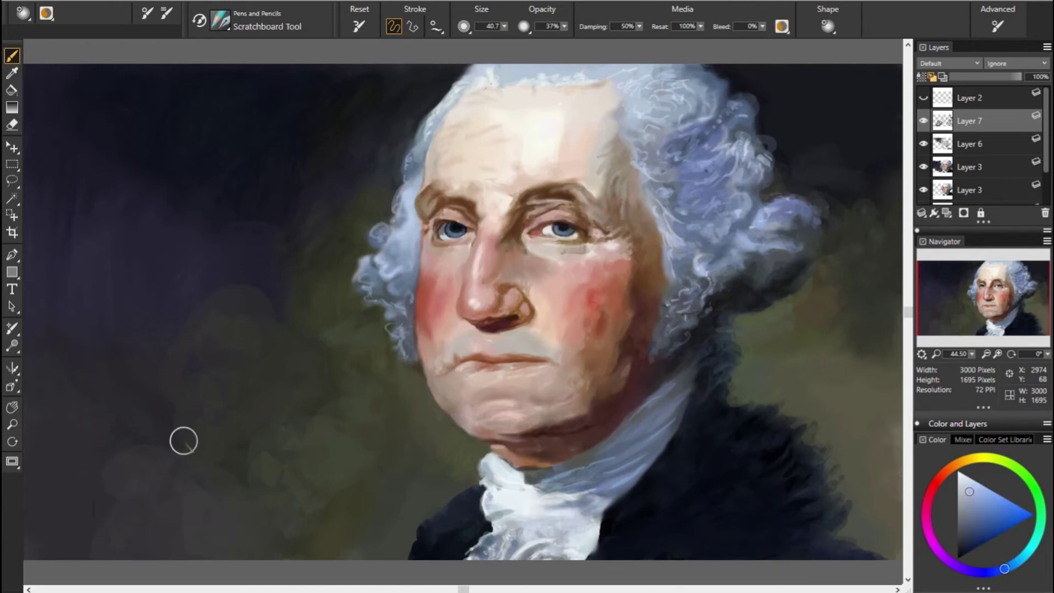
mouse_move(73, 503)
left_mouse_down()
mouse_move(97, 501)
mouse_move(110, 530)
mouse_move(143, 504)
mouse_move(159, 507)
mouse_move(226, 445)
left_mouse_up()
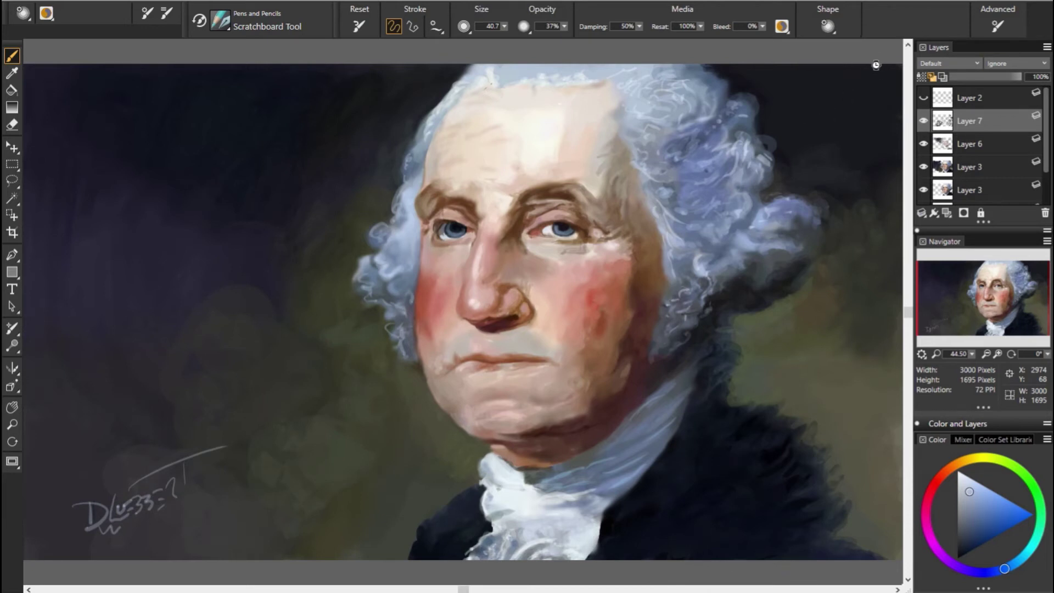
left_click_drag(981, 94, 1045, 213)
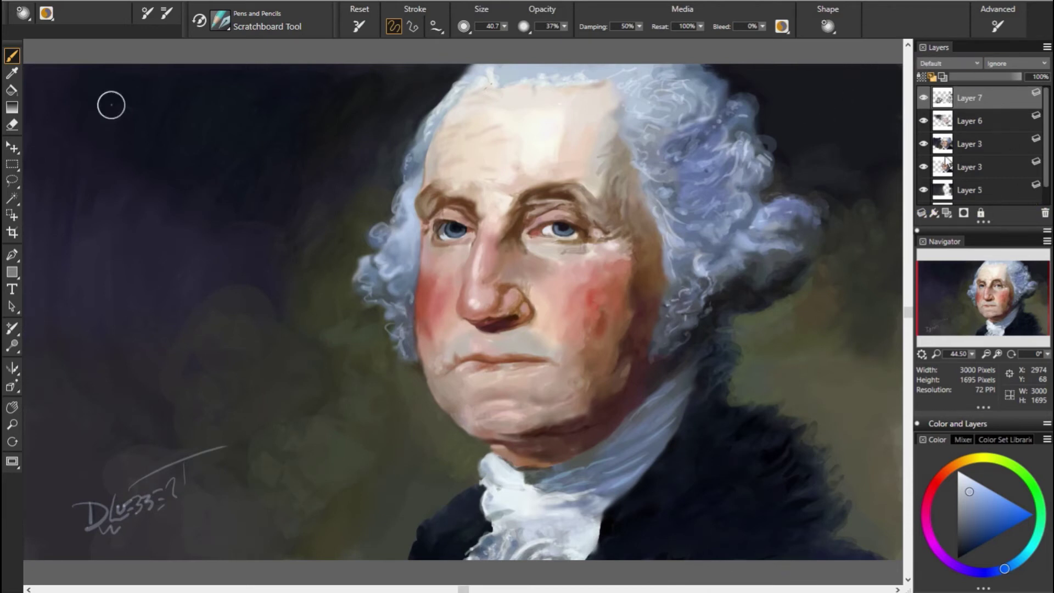
Step: Collapse Layer 4 and Layer 3 into a single Layer 3
scroll(983, 142, "down", 2)
left_click(969, 159, "shift")
left_click(934, 213)
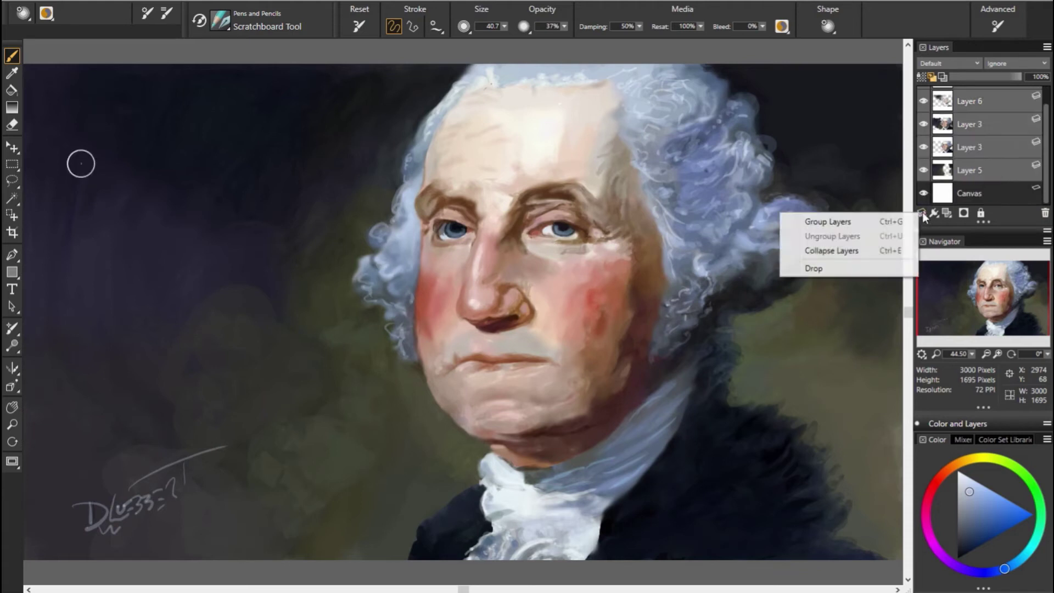
left_click(843, 267)
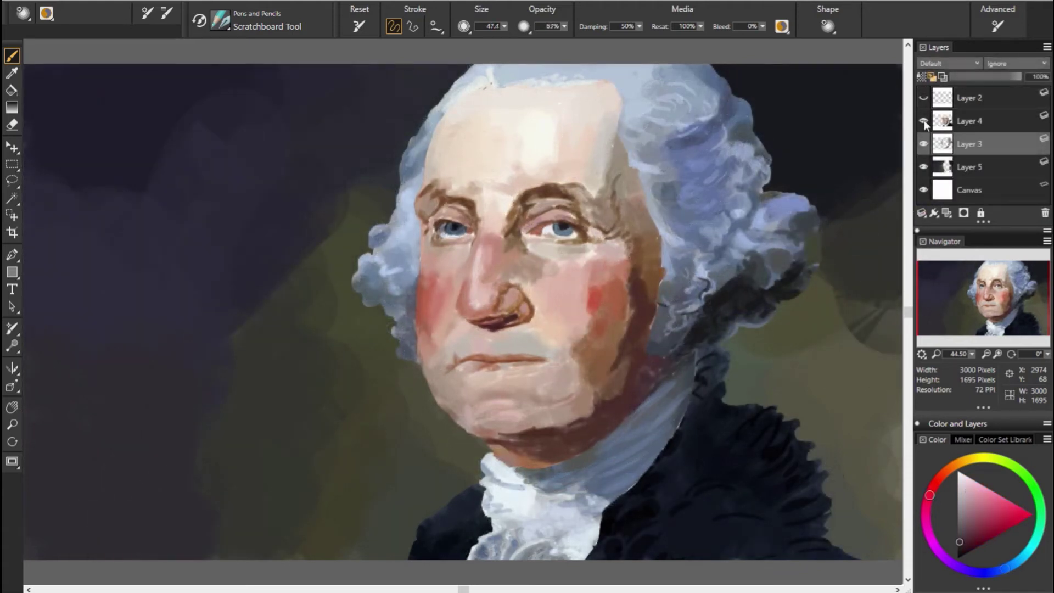
left_click(923, 121)
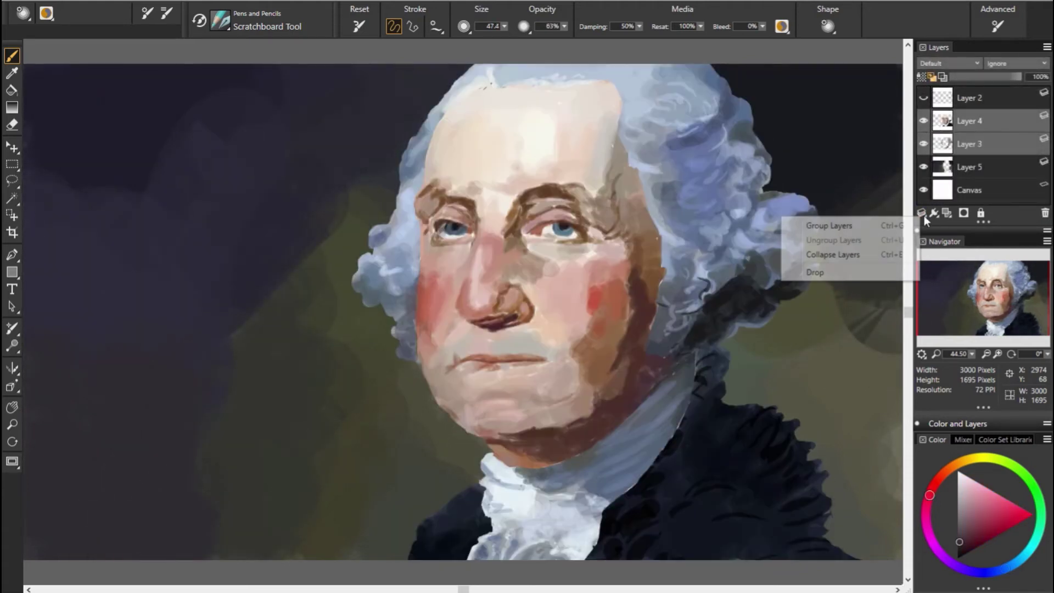
left_click(922, 214)
left_click(848, 255)
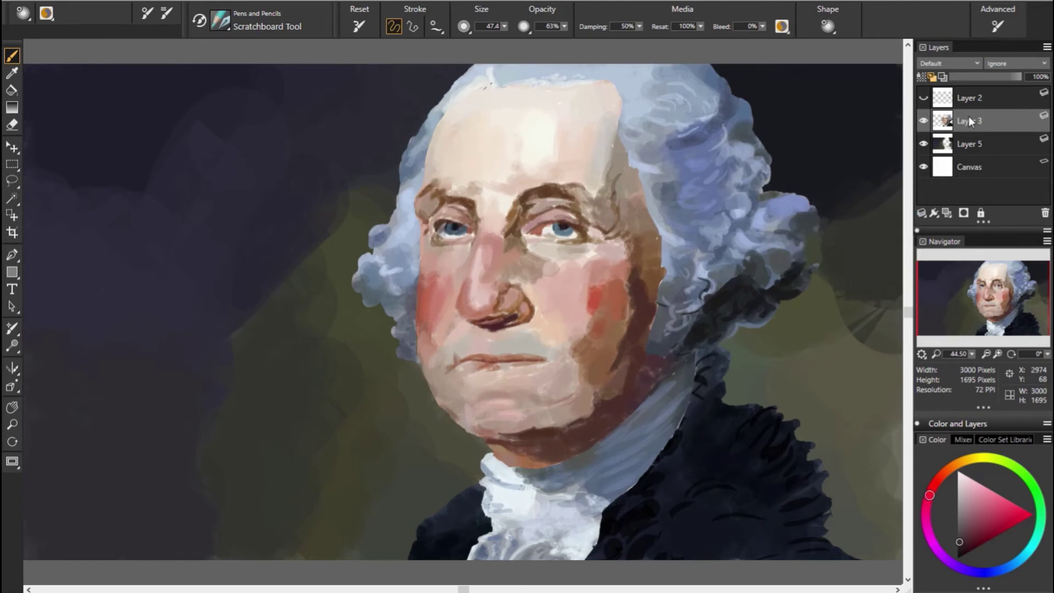
Step: Duplicate Layer 3, then undo a stray dark dab on the cheek
right_click(969, 121)
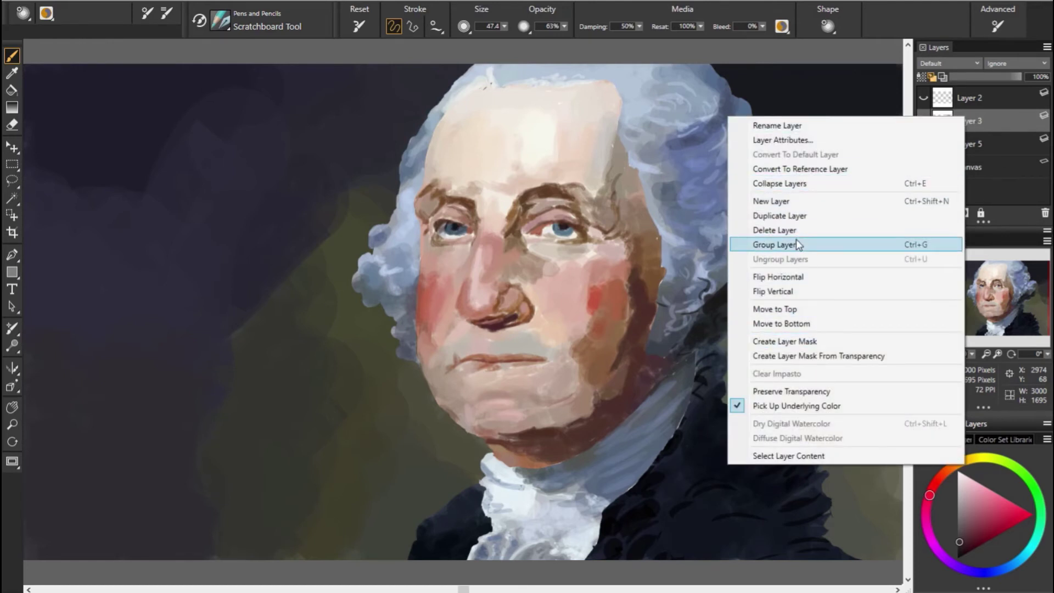
left_click(782, 215)
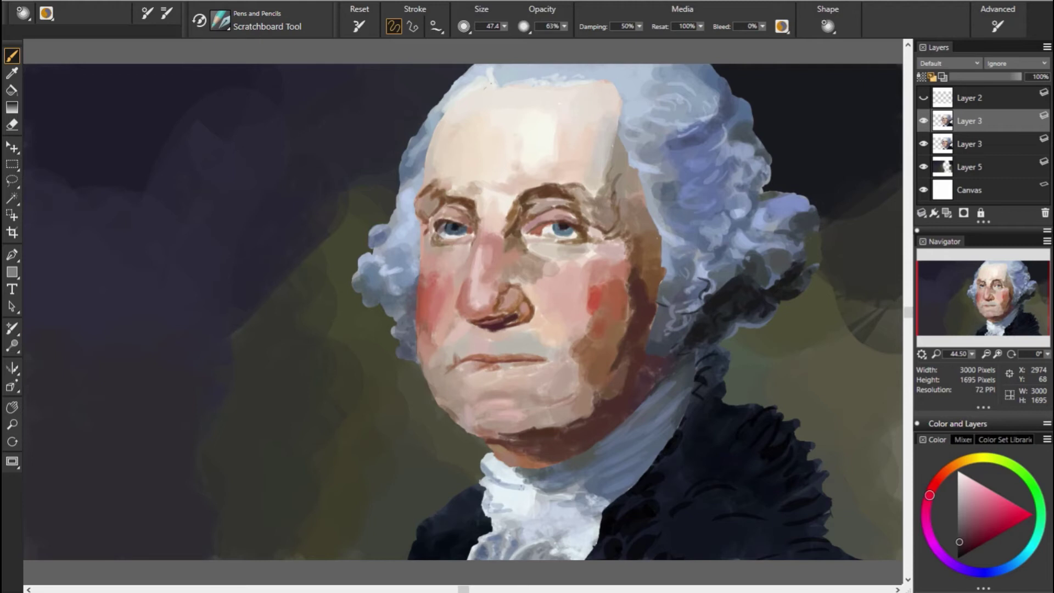
left_click(630, 296)
key("ctrl+z")
Step: With the Smear blender, soften the jaw shadow, lower cheek, hair-cheek edge and nostril
key("b")
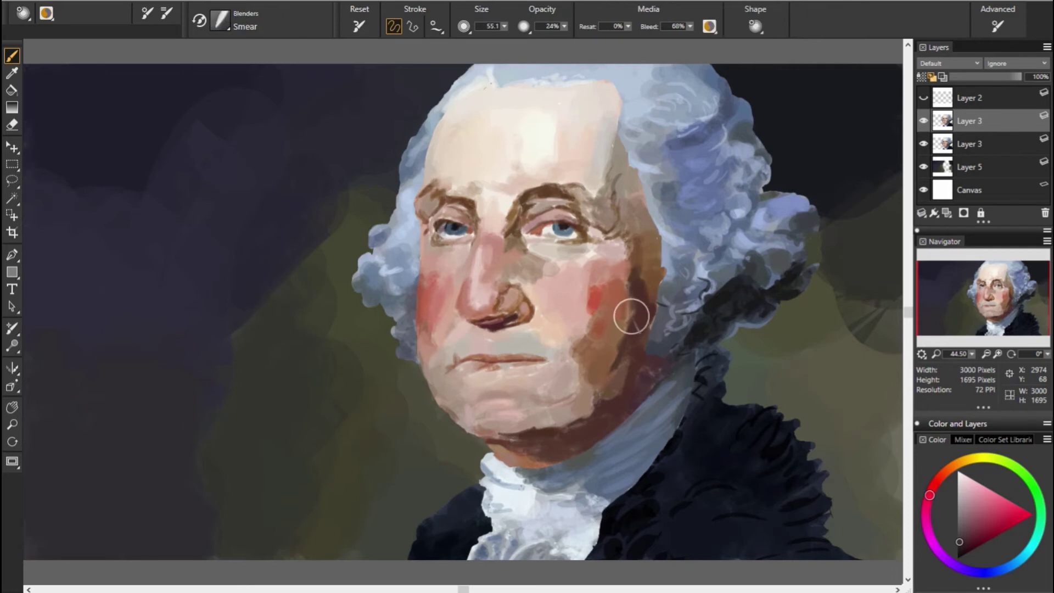
mouse_move(629, 317)
left_mouse_down()
mouse_move(611, 369)
mouse_move(633, 346)
left_mouse_up()
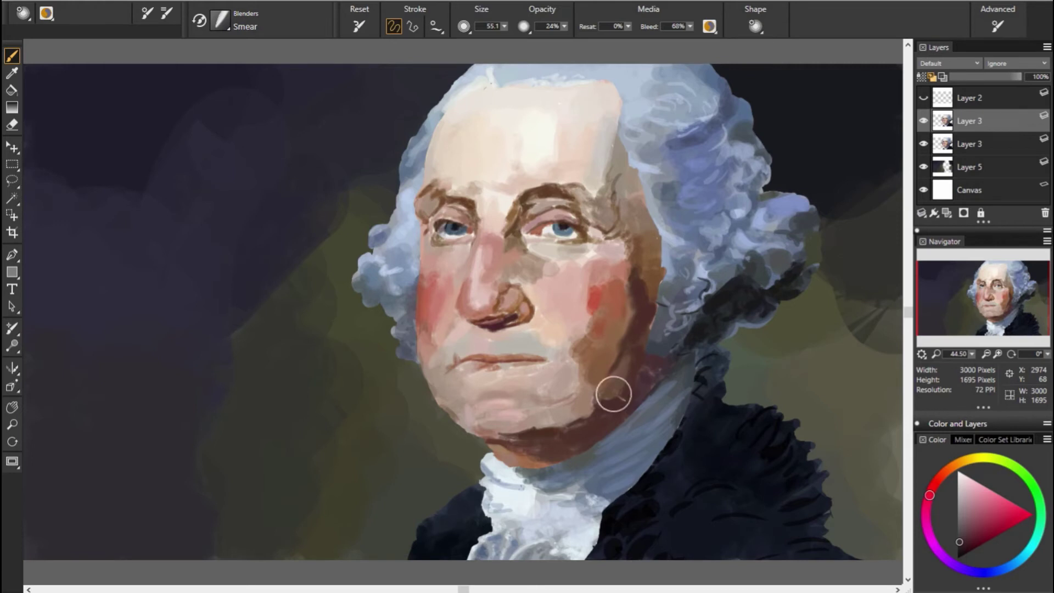
left_click_drag(598, 386, 654, 326)
left_click_drag(660, 237, 637, 296)
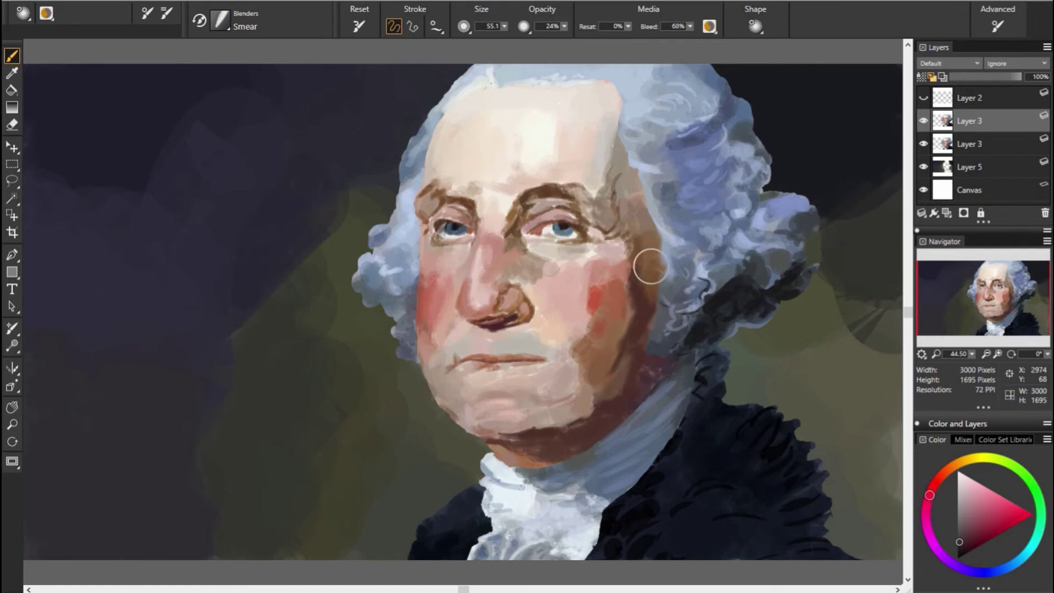
mouse_move(651, 258)
left_mouse_down()
mouse_move(643, 243)
mouse_move(621, 254)
mouse_move(620, 280)
mouse_move(586, 286)
mouse_move(584, 318)
mouse_move(607, 346)
mouse_move(565, 395)
left_mouse_up()
left_click_drag(582, 330, 554, 412)
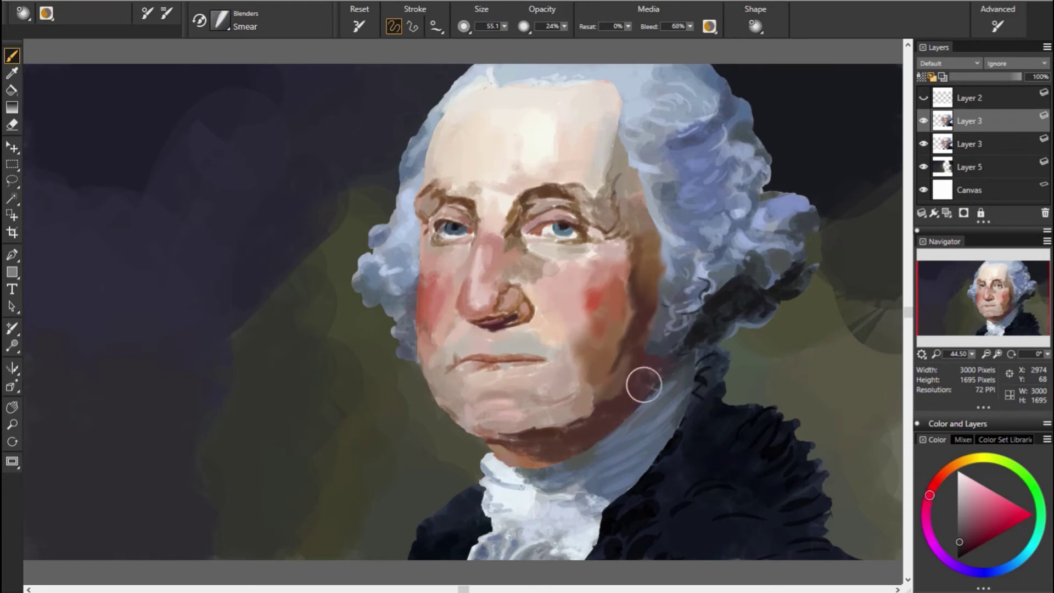
mouse_move(640, 384)
left_mouse_down()
mouse_move(617, 390)
mouse_move(620, 368)
mouse_move(623, 376)
mouse_move(582, 402)
mouse_move(579, 454)
mouse_move(598, 407)
mouse_move(588, 429)
mouse_move(539, 423)
mouse_move(518, 437)
mouse_move(530, 435)
left_mouse_up()
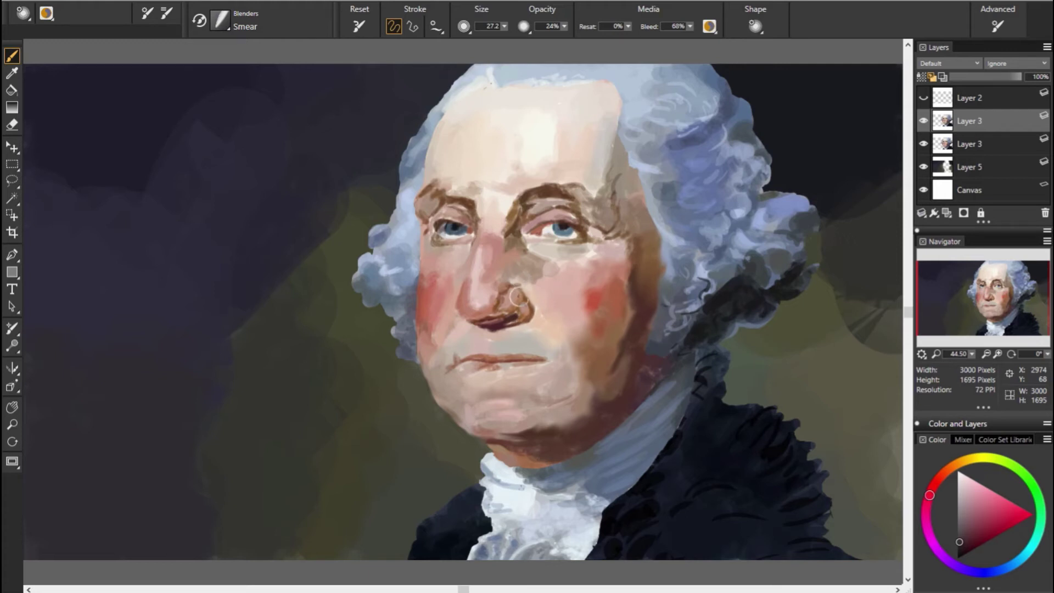
left_click_drag(507, 299, 500, 311)
Step: Enlarge the Smear brush to 34.4 and blend the cheek, nostril, under-nose shadow and inner left eyebrow
key("bracketright")
key("bracketright")
left_click_drag(440, 313, 441, 317)
left_click_drag(527, 305, 492, 298)
mouse_move(483, 200)
left_mouse_down()
mouse_move(472, 186)
mouse_move(476, 196)
left_mouse_up()
key("bracketright")
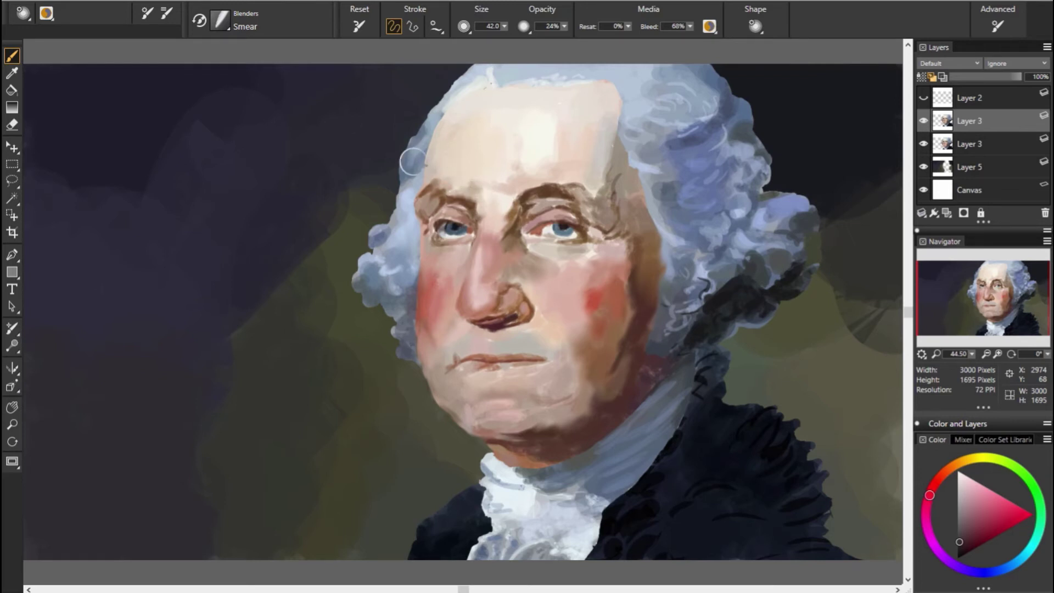
Step: Smooth the left forehead hair edge, right eyebrow and forehead hairline with the Smear blender
left_click_drag(418, 154, 418, 126)
left_click_drag(561, 198, 550, 195)
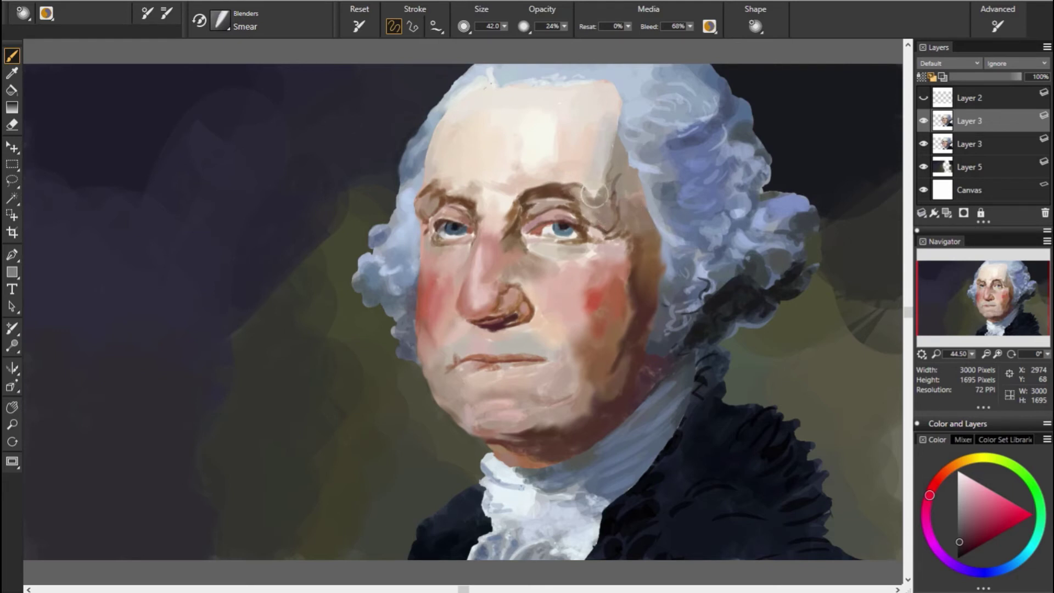
mouse_move(603, 184)
left_mouse_down()
mouse_move(608, 194)
mouse_move(605, 159)
left_mouse_up()
left_click_drag(615, 91, 464, 82)
Step: Smear the left mouth corner and jaw toward the chin, redoing the collar smear smaller
left_click_drag(449, 357, 427, 386)
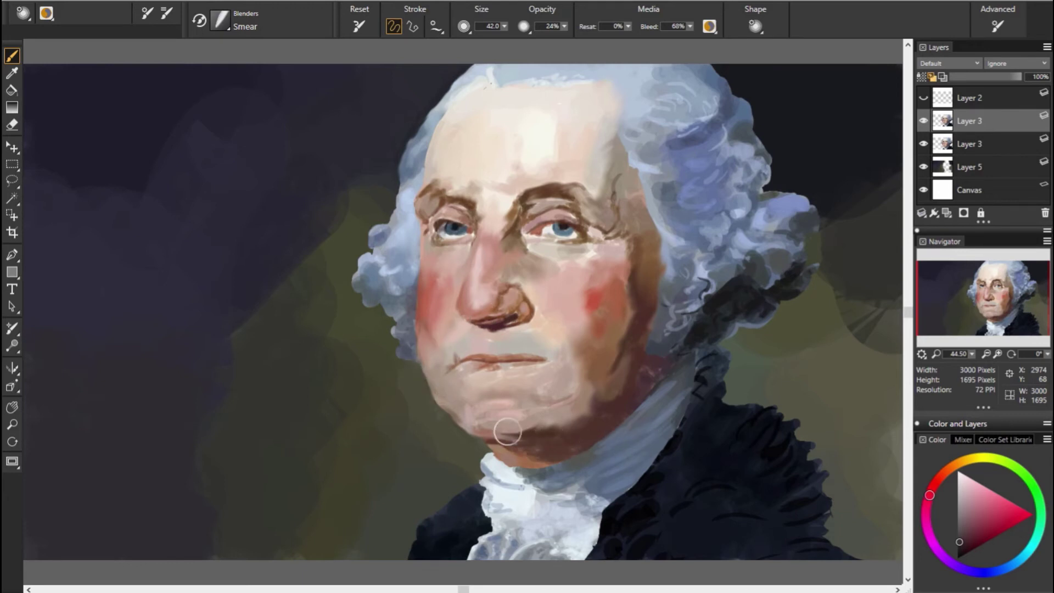
mouse_move(597, 422)
left_mouse_down()
mouse_move(465, 426)
mouse_move(556, 413)
mouse_move(541, 394)
mouse_move(579, 384)
mouse_move(549, 403)
mouse_move(558, 409)
mouse_move(522, 419)
mouse_move(519, 436)
mouse_move(513, 423)
mouse_move(522, 439)
mouse_move(490, 453)
mouse_move(508, 467)
left_mouse_up()
key("ctrl+z")
left_click_drag(511, 468, 517, 479)
Step: Set the Smear brush to 45.2 and blend the left hair edge and right temple into the skin
key("bracketright")
mouse_move(692, 329)
left_mouse_down()
mouse_move(698, 318)
mouse_move(682, 313)
left_mouse_up()
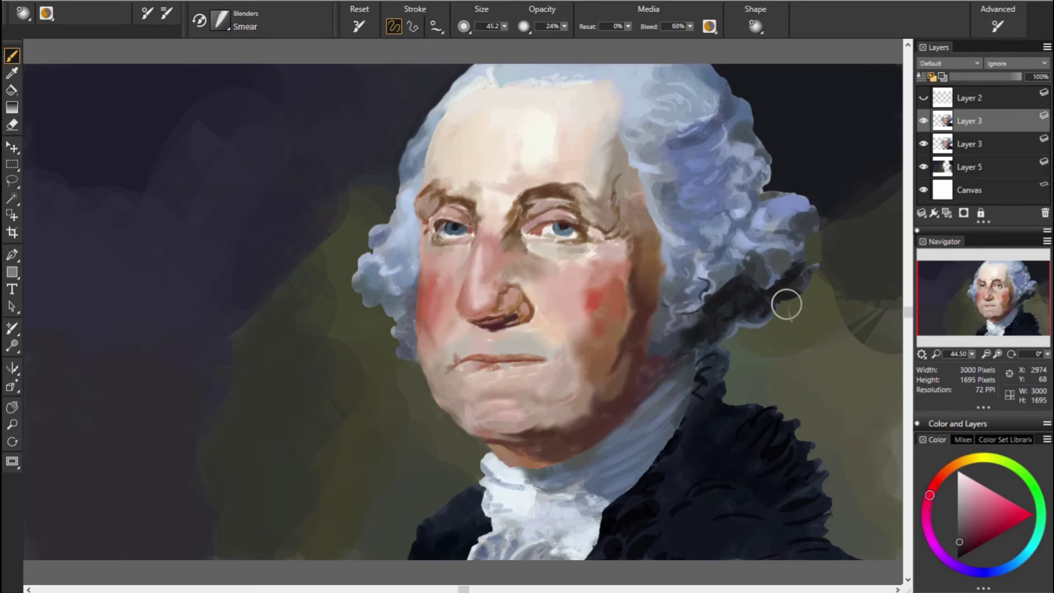
left_click_drag(424, 336, 384, 278)
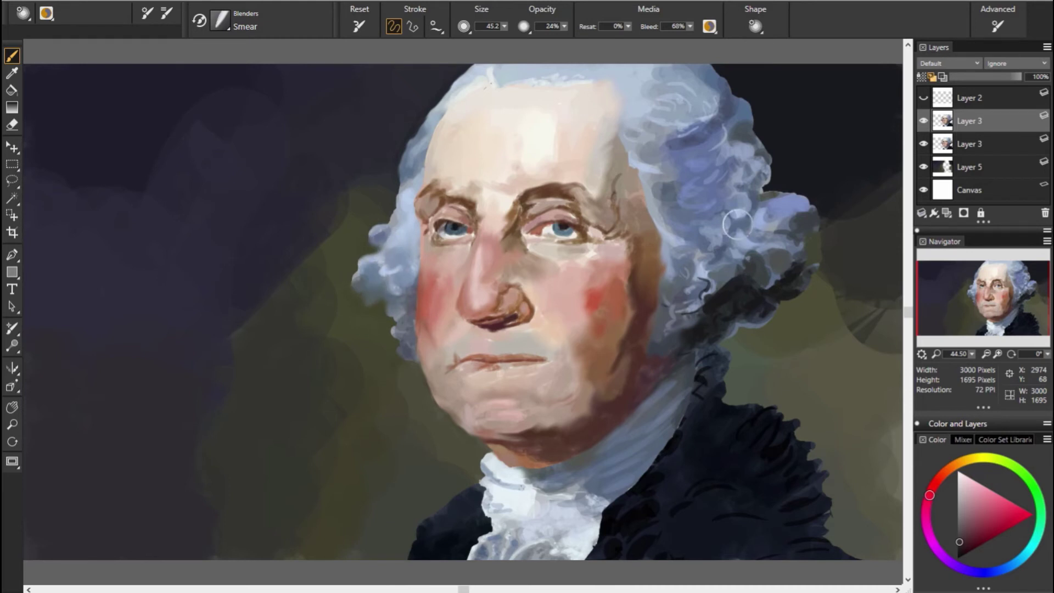
mouse_move(364, 242)
left_mouse_down()
mouse_move(404, 159)
mouse_move(390, 195)
mouse_move(403, 213)
left_mouse_up()
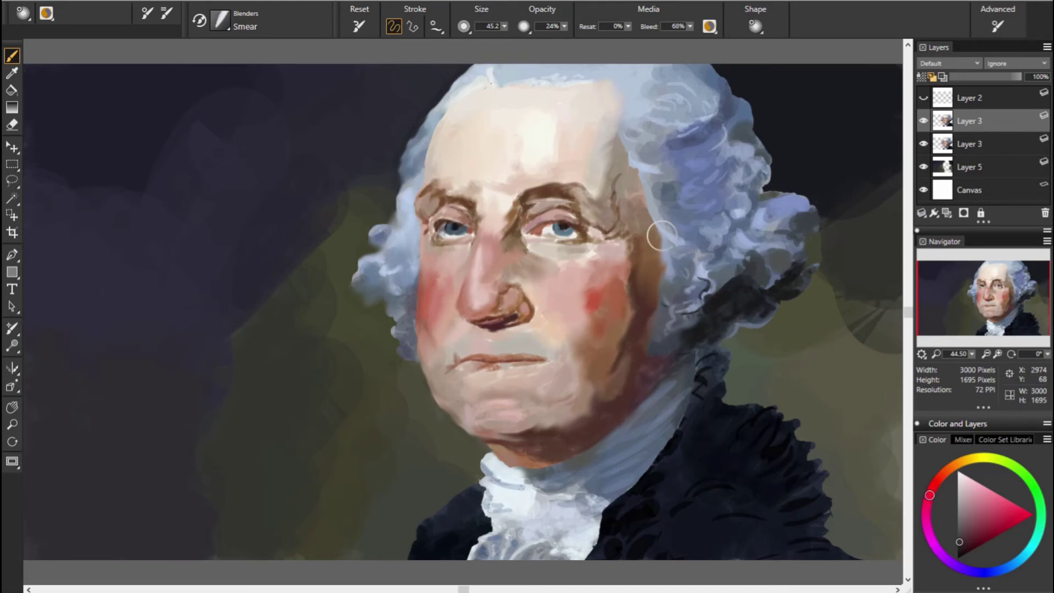
left_click_drag(637, 168, 642, 192)
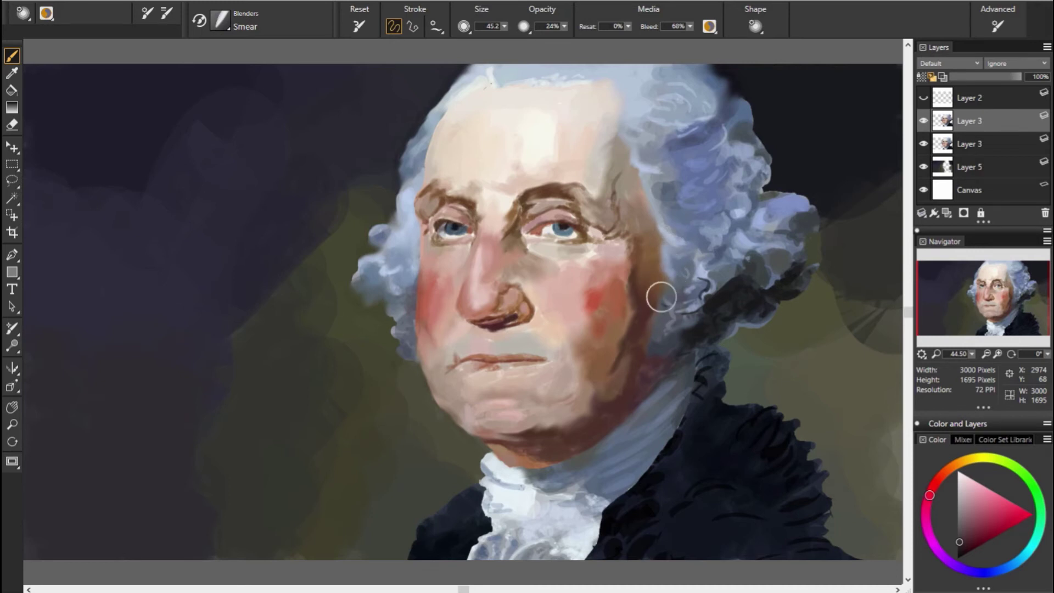
Step: Enlarge the Smear brush to 63.1 and soften between the brows, the nose, red cheek and mouth corner
key("bracketleft")
key("bracketleft")
key("bracketleft")
left_click_drag(619, 204, 637, 197)
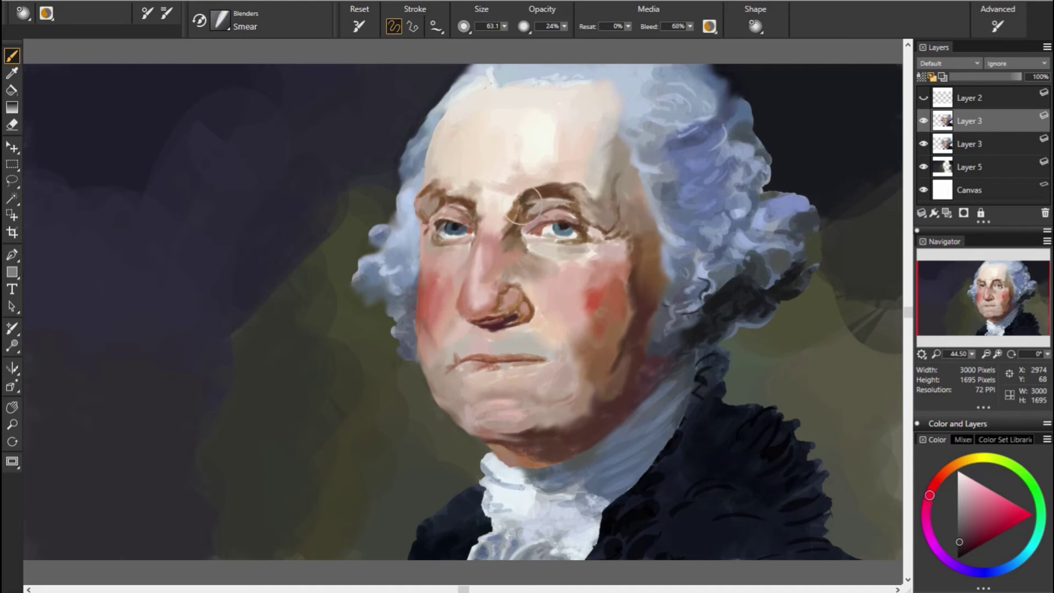
left_click_drag(526, 203, 535, 197)
left_click_drag(507, 283, 519, 281)
left_click_drag(602, 306, 588, 318)
mouse_move(464, 358)
left_mouse_down()
mouse_move(484, 374)
mouse_move(571, 368)
left_mouse_up()
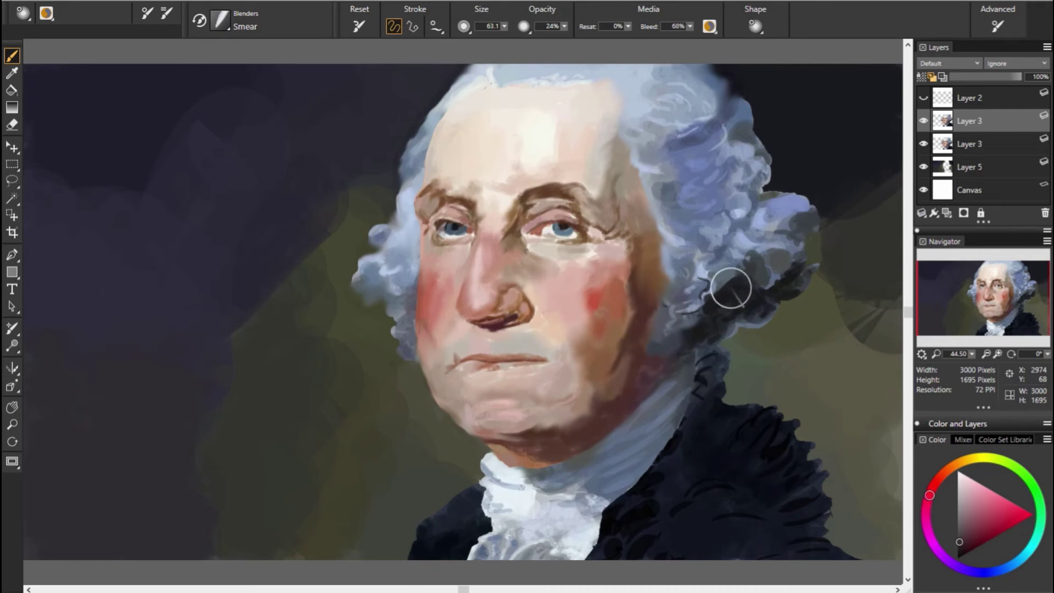
Step: Blend the coat edges into the hair and the green background
left_click_drag(717, 299, 796, 255)
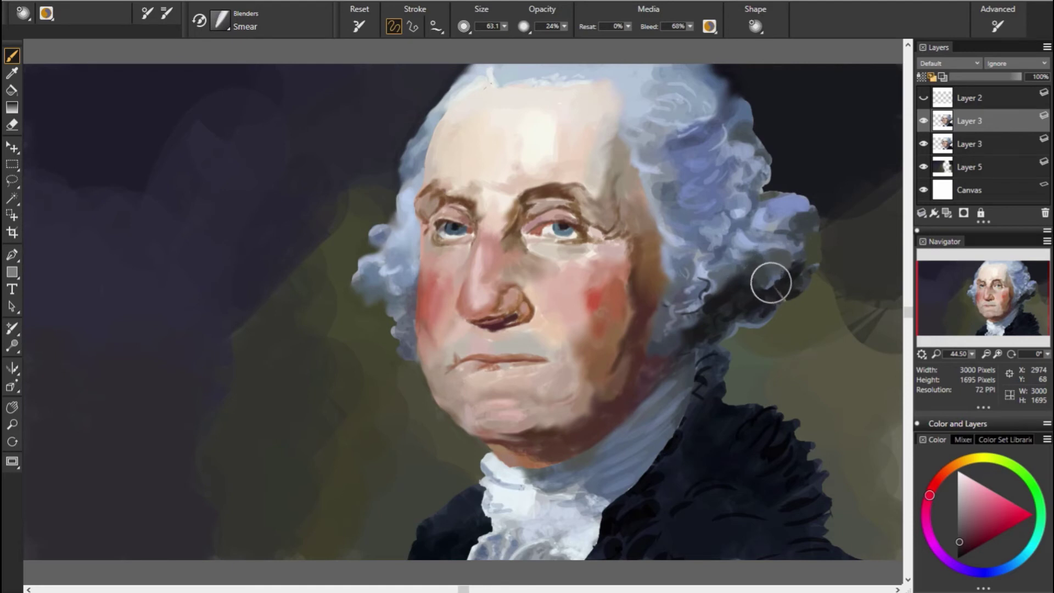
mouse_move(758, 294)
left_mouse_down()
mouse_move(831, 266)
mouse_move(807, 247)
left_mouse_up()
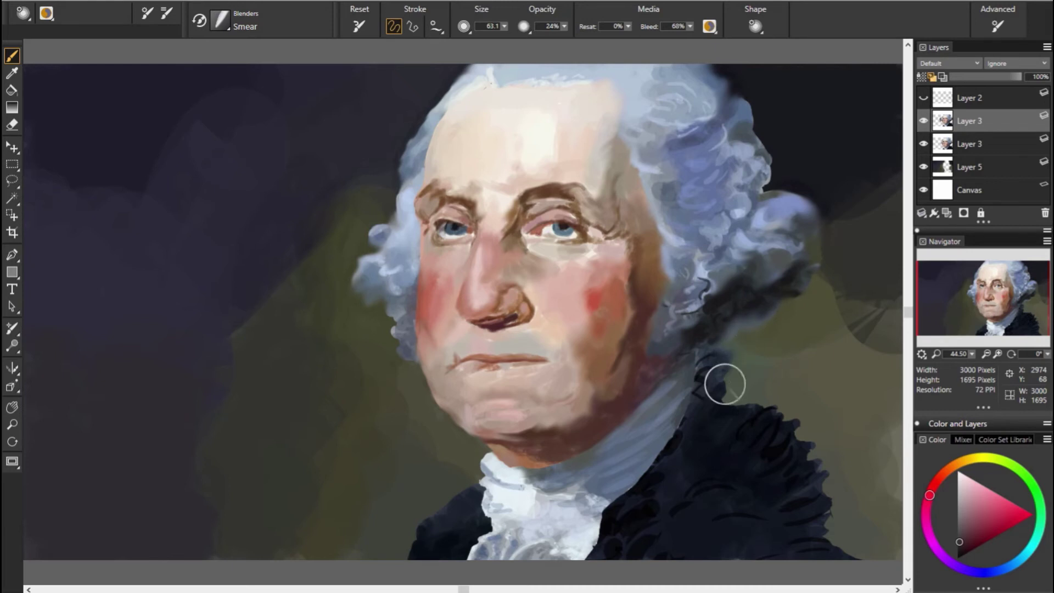
left_click_drag(717, 357, 727, 405)
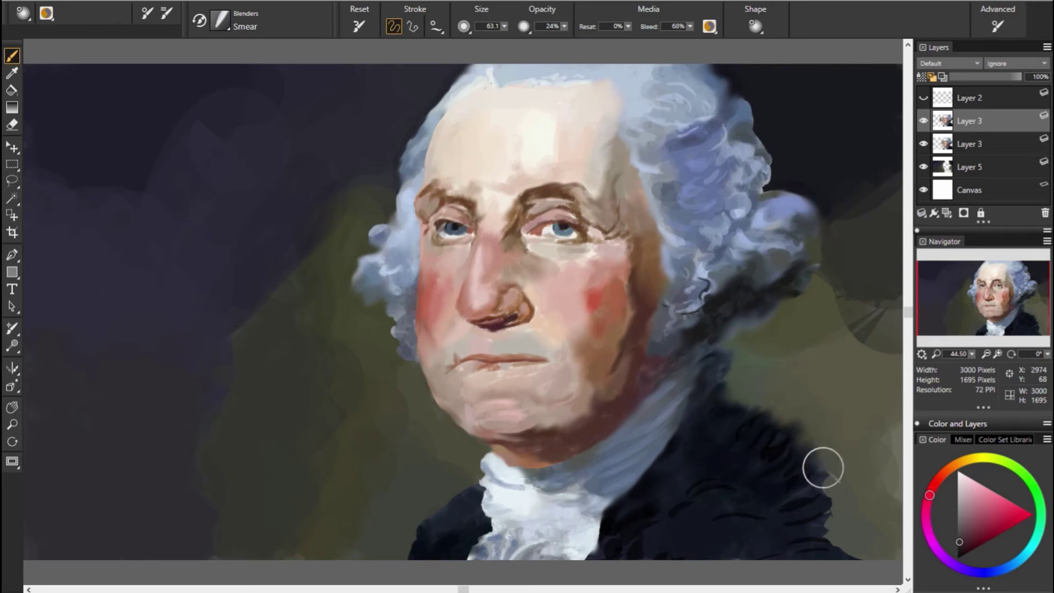
mouse_move(832, 521)
left_mouse_down()
mouse_move(834, 539)
mouse_move(870, 550)
left_mouse_up()
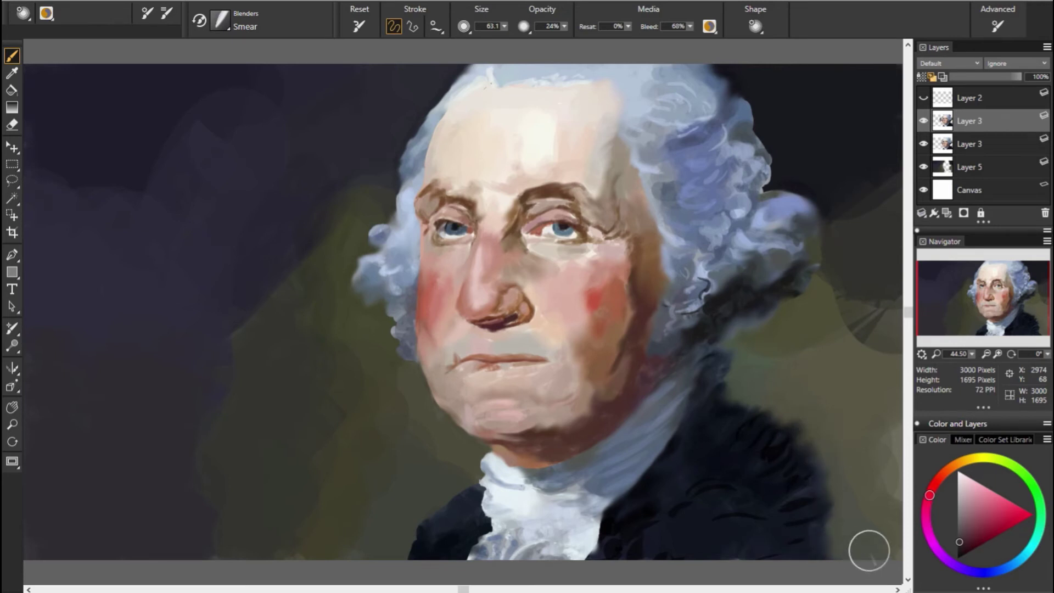
Step: Darken the background right of the wig and smear the wig curls and dark squiggle
key("bracketright")
key("bracketright")
key("bracketright")
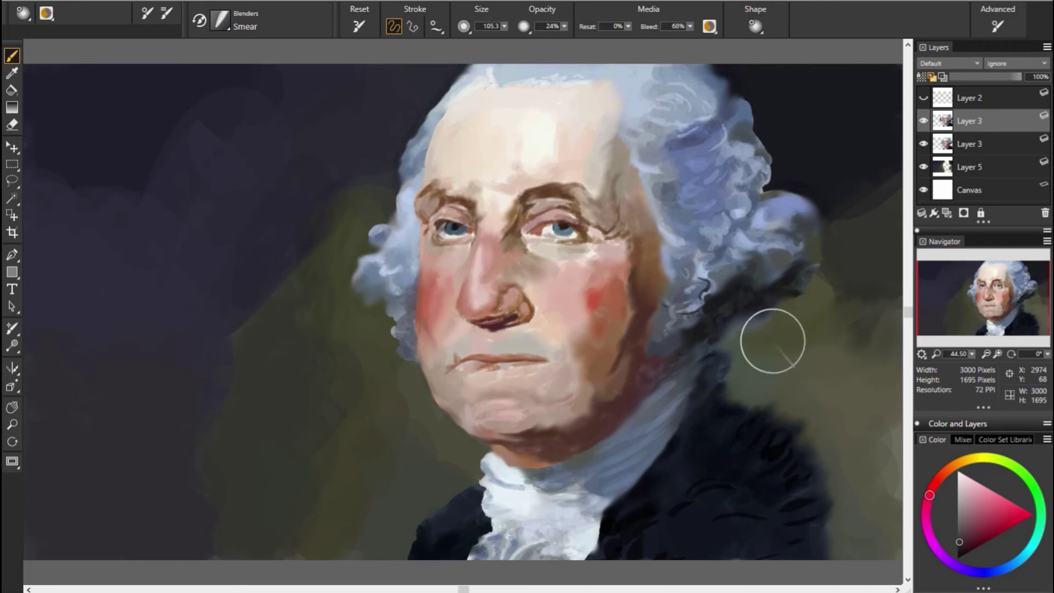
key("bracketleft")
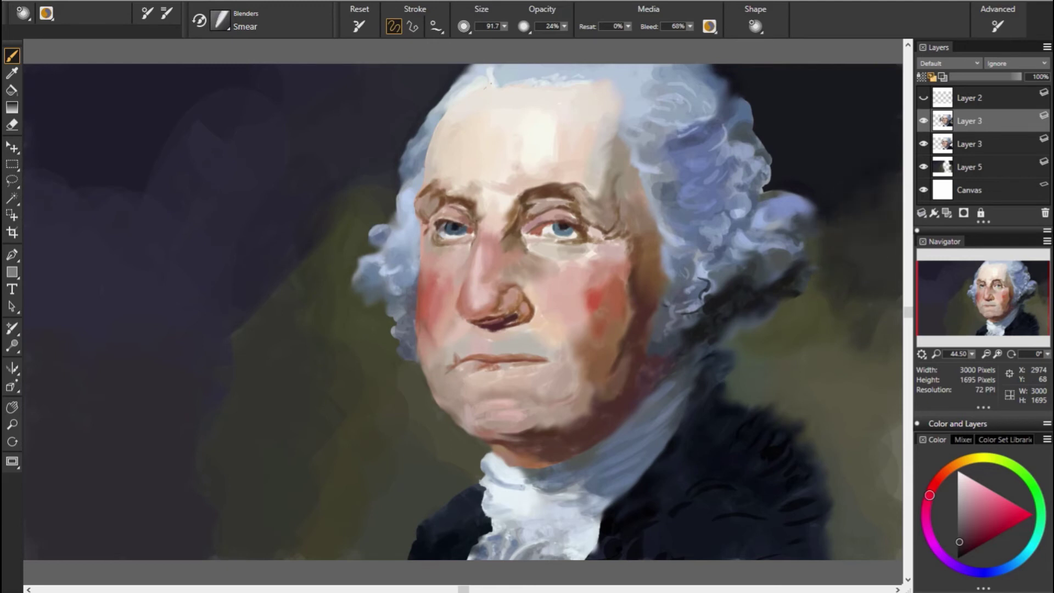
left_click_drag(877, 316, 881, 343)
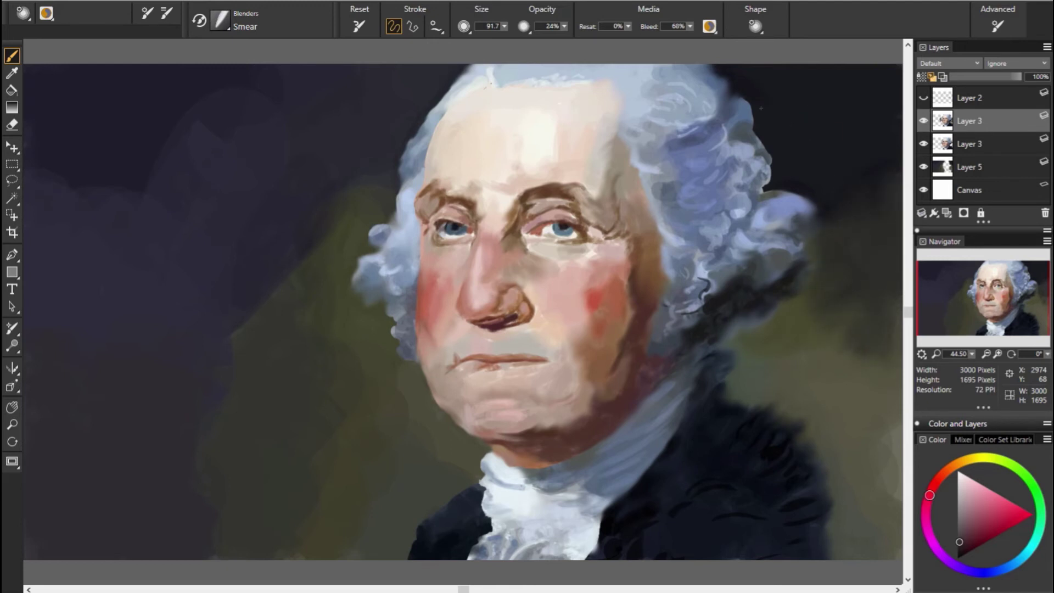
key("bracketleft")
key("bracketleft")
key("bracketleft")
left_click_drag(670, 165, 687, 132)
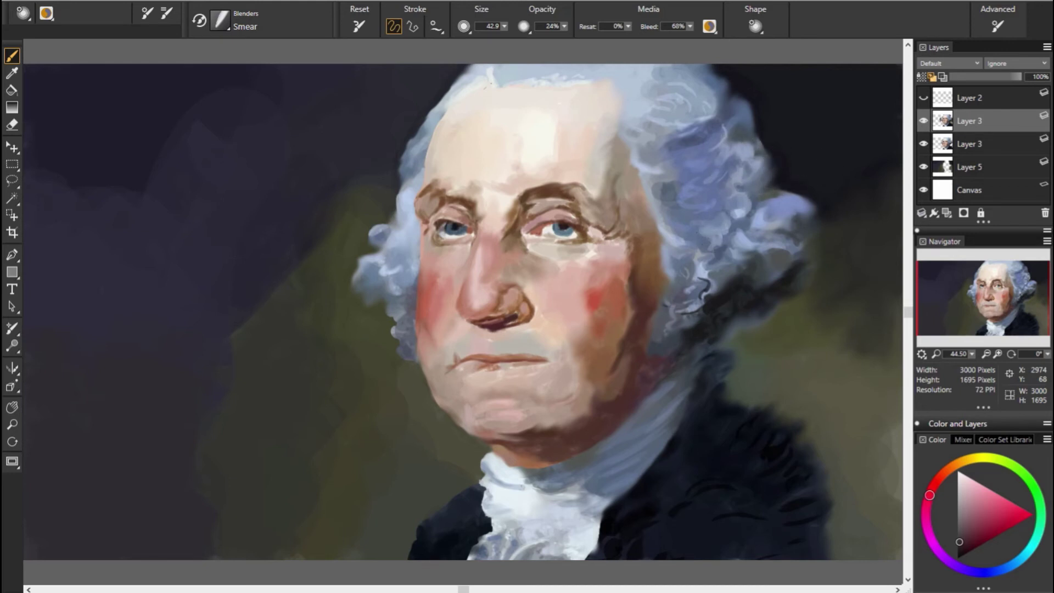
left_click_drag(696, 295, 718, 294)
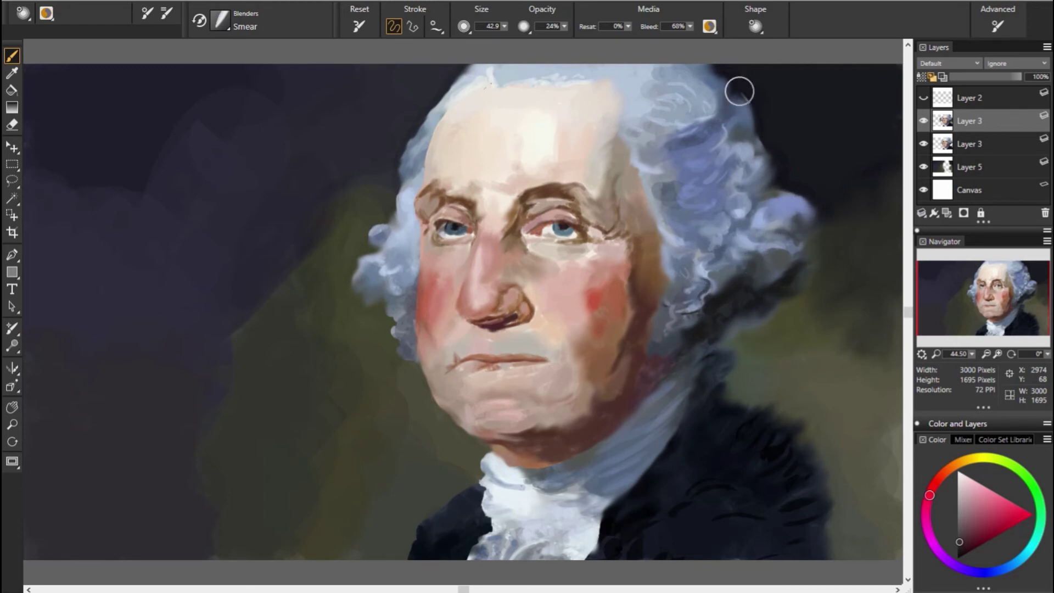
Step: Smear the dark upper-left background into streaks with a very large brush
left_click_drag(299, 304, 230, 316)
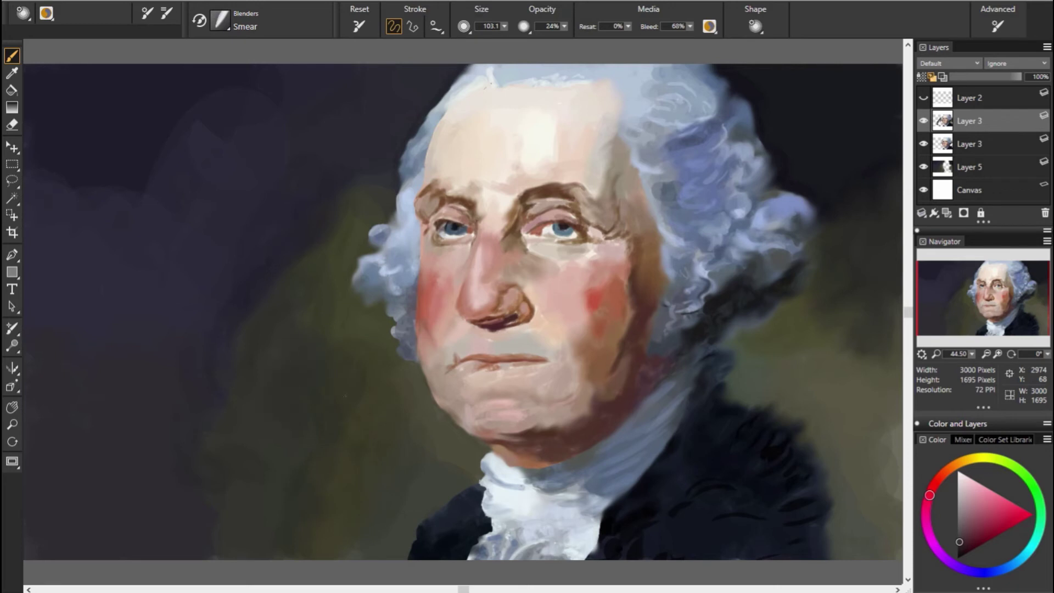
left_click_drag(321, 267, 348, 274)
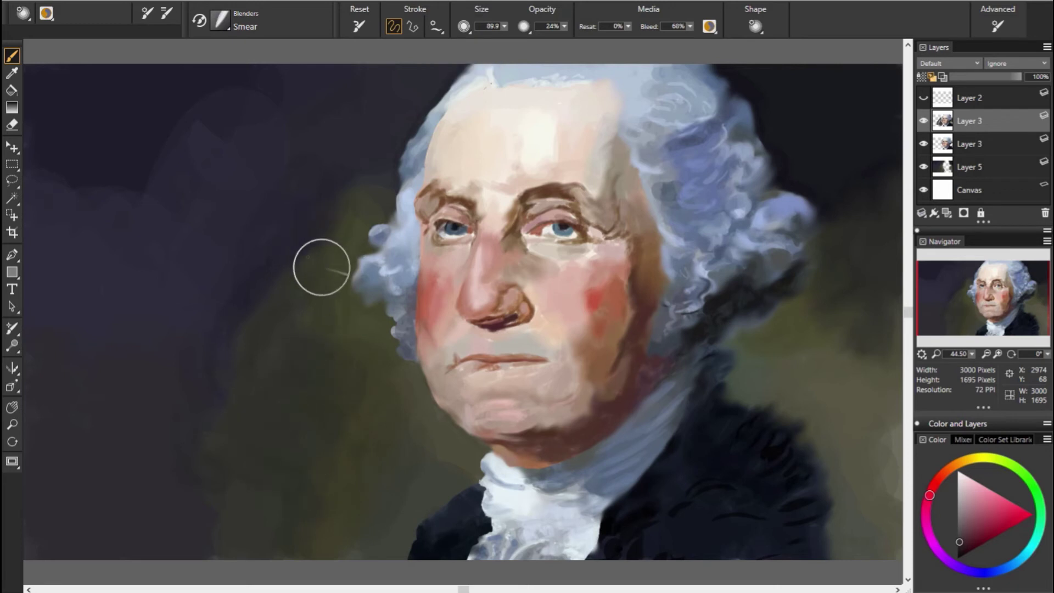
left_click_drag(244, 329, 161, 340)
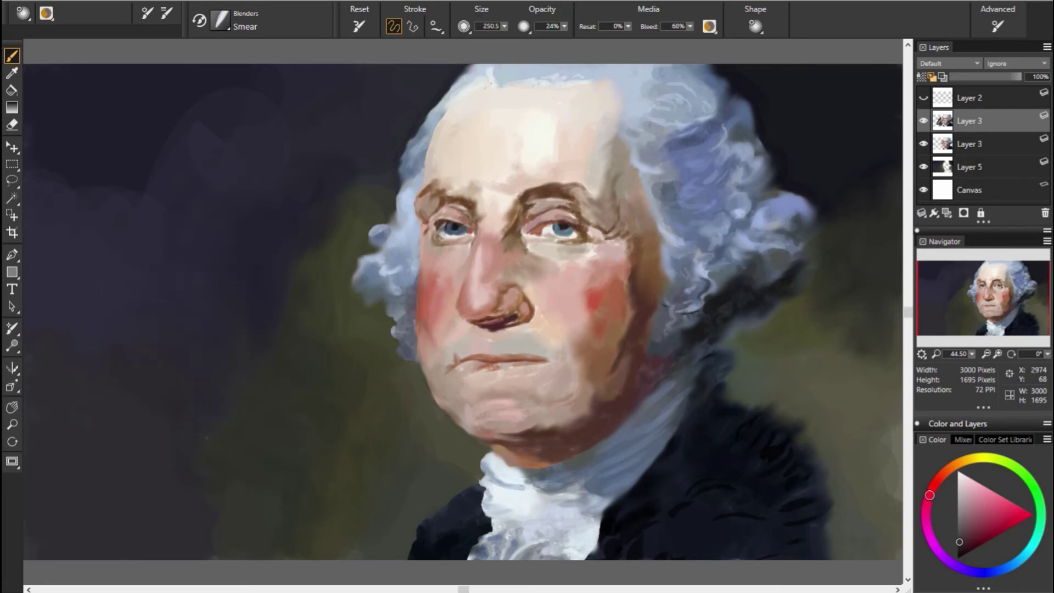
left_click_drag(96, 138, 217, 228)
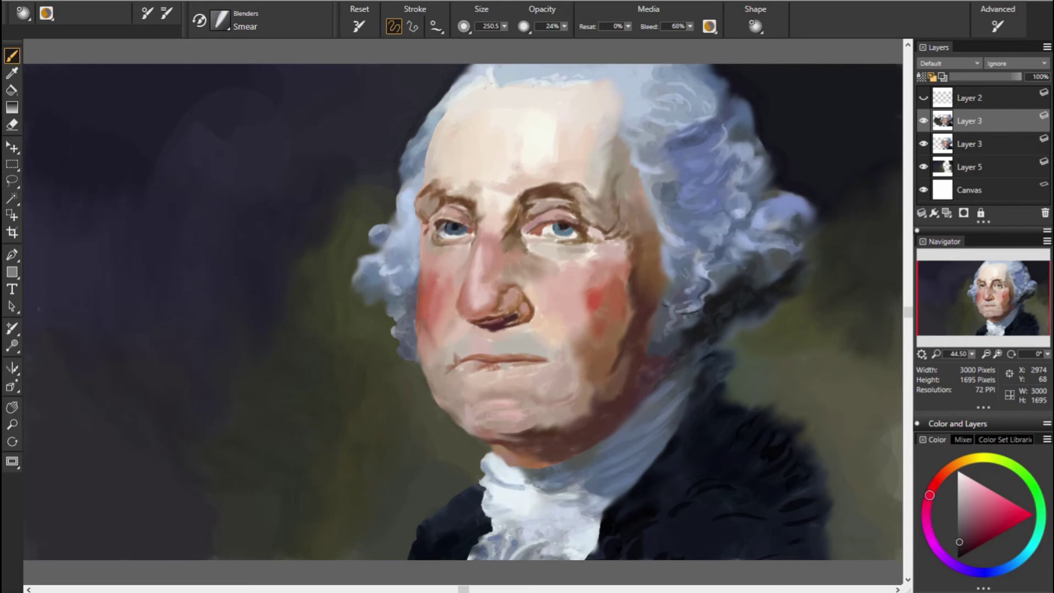
left_click_drag(342, 129, 231, 172)
left_click_drag(330, 117, 308, 179)
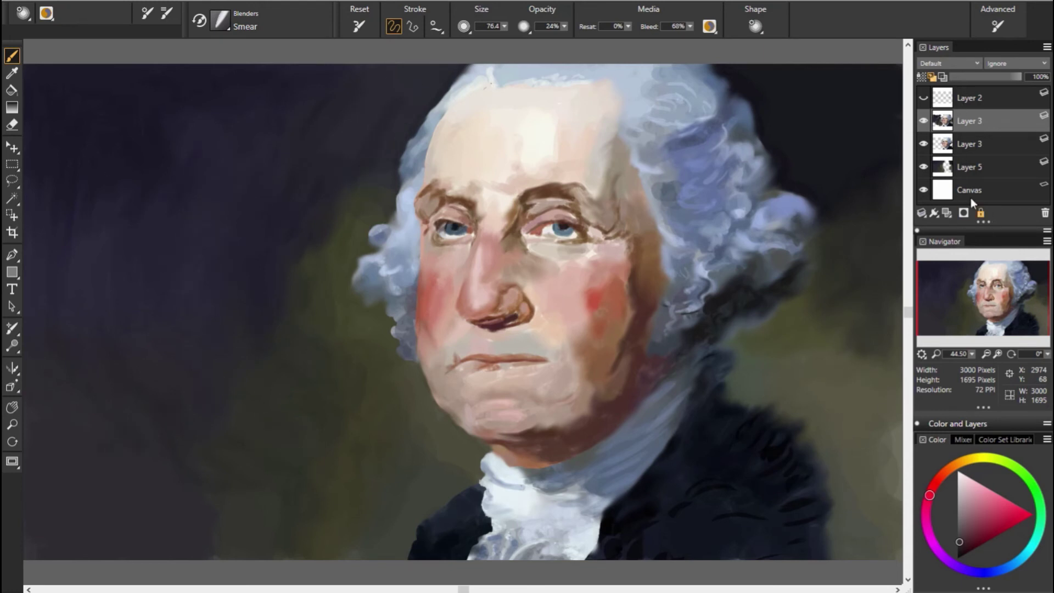
Step: Show the hidden second Layer 3 and reselect the top Layer 3
left_click(924, 144)
left_click(966, 167)
left_click_drag(282, 439, 307, 483)
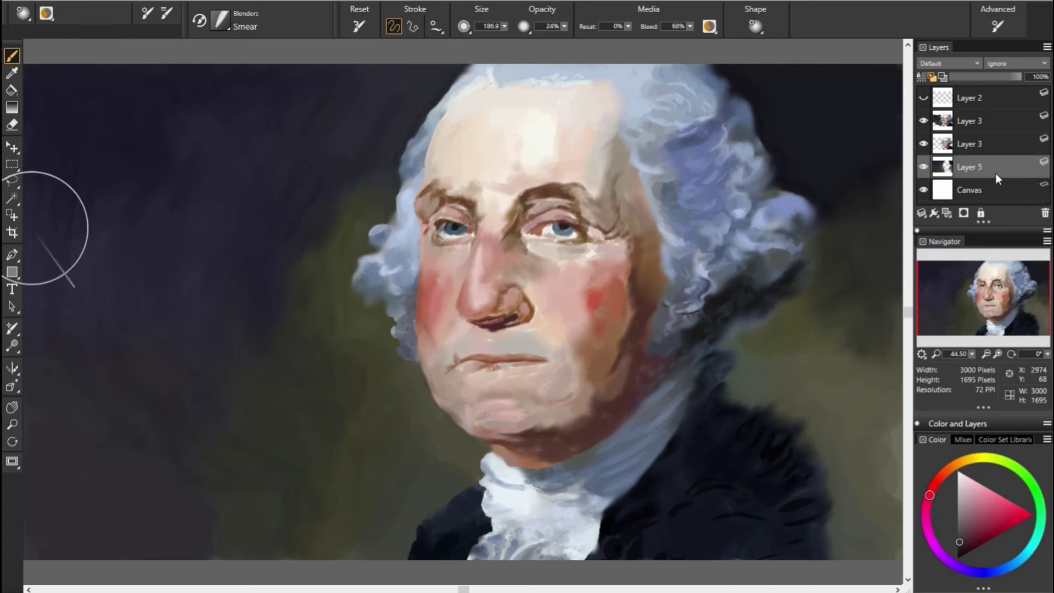
left_click(970, 121)
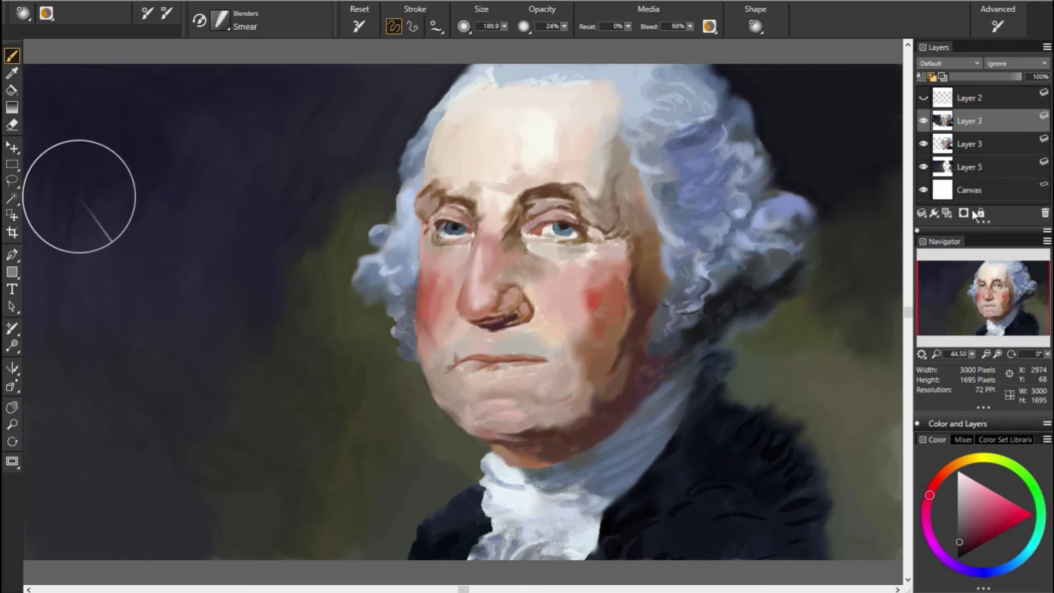
Step: Add an empty Layer 6 above Layer 3 and switch to a resized Digital Airbrush
left_click(946, 212)
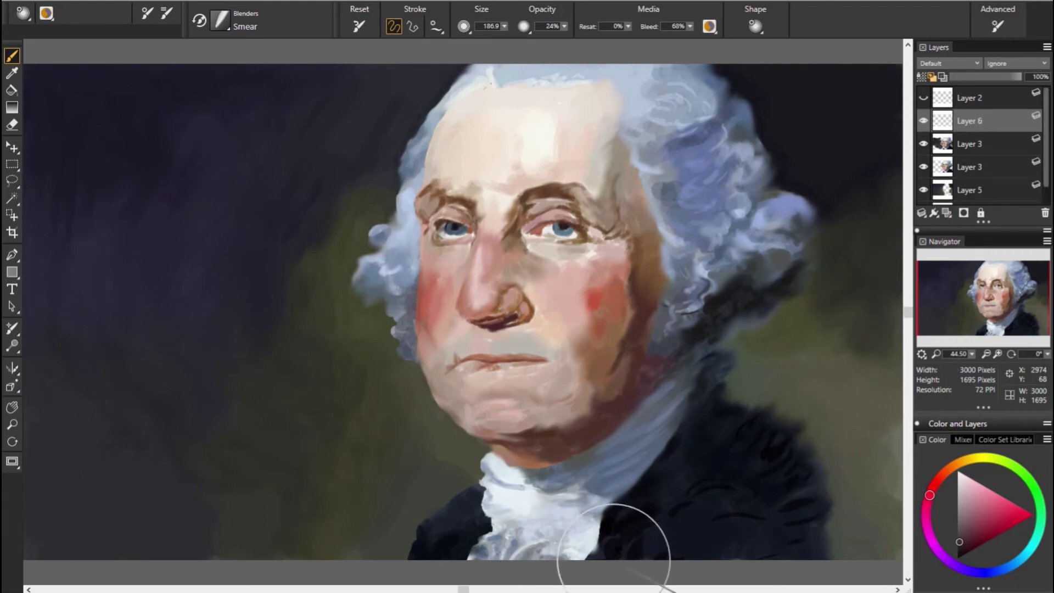
key("ctrl+b")
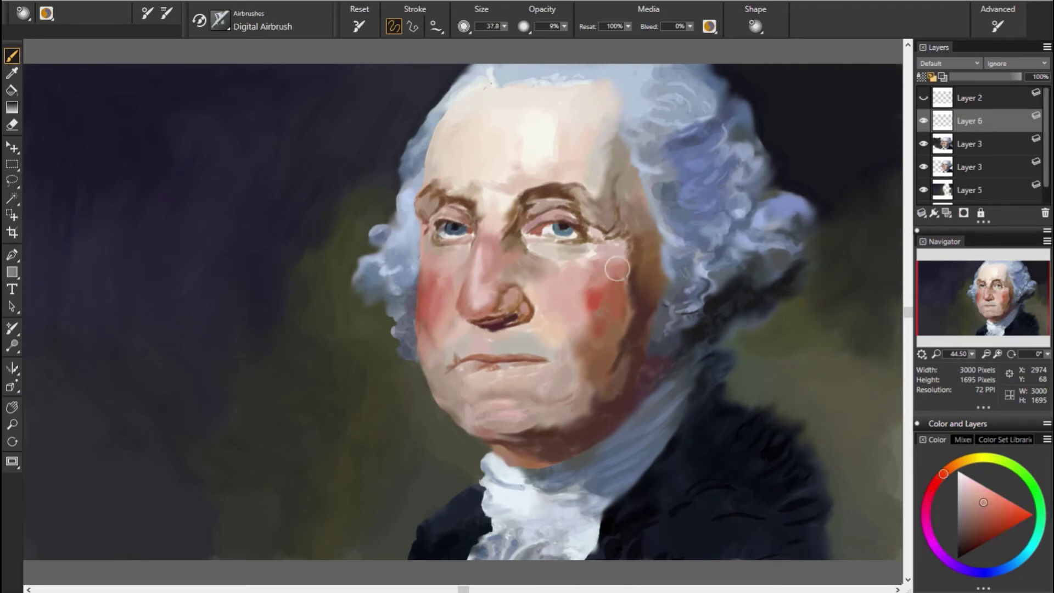
left_click(617, 269, "alt")
key("bracketright")
key("bracketright")
key("bracketright")
key("bracketleft")
key("bracketleft")
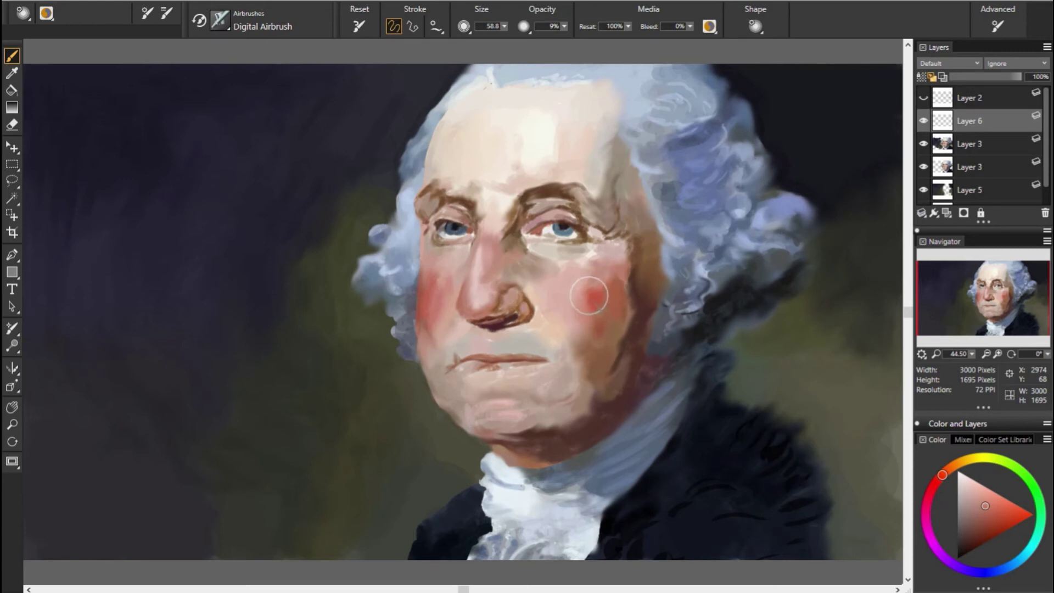
key("bracketleft")
key("bracketleft")
key("bracketleft")
Step: Sample a range of orange, brown, tan and pink skin tones from the face
left_click(613, 269, "alt")
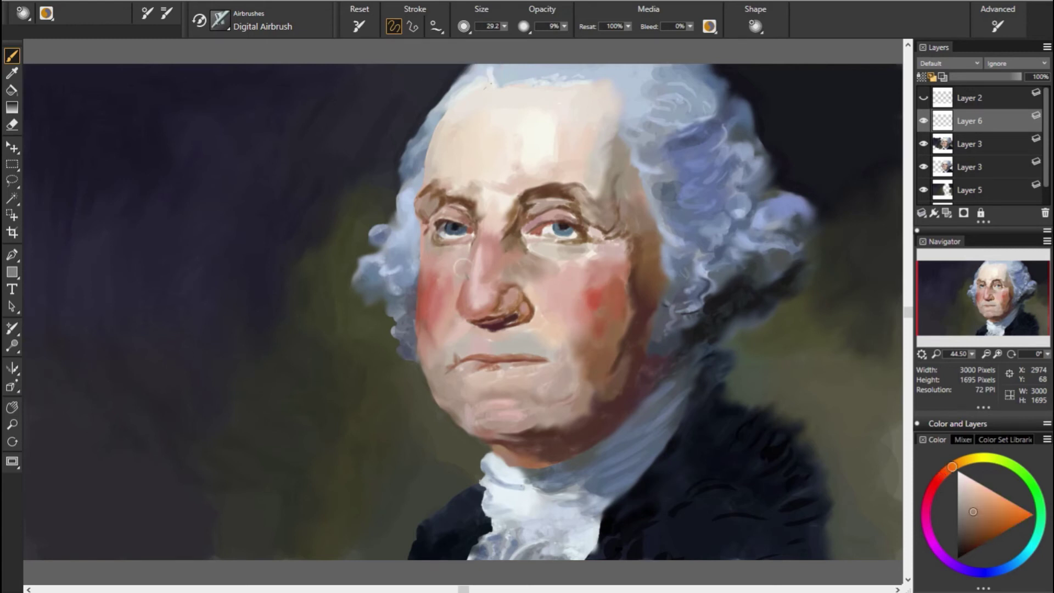
left_click(440, 239, "alt")
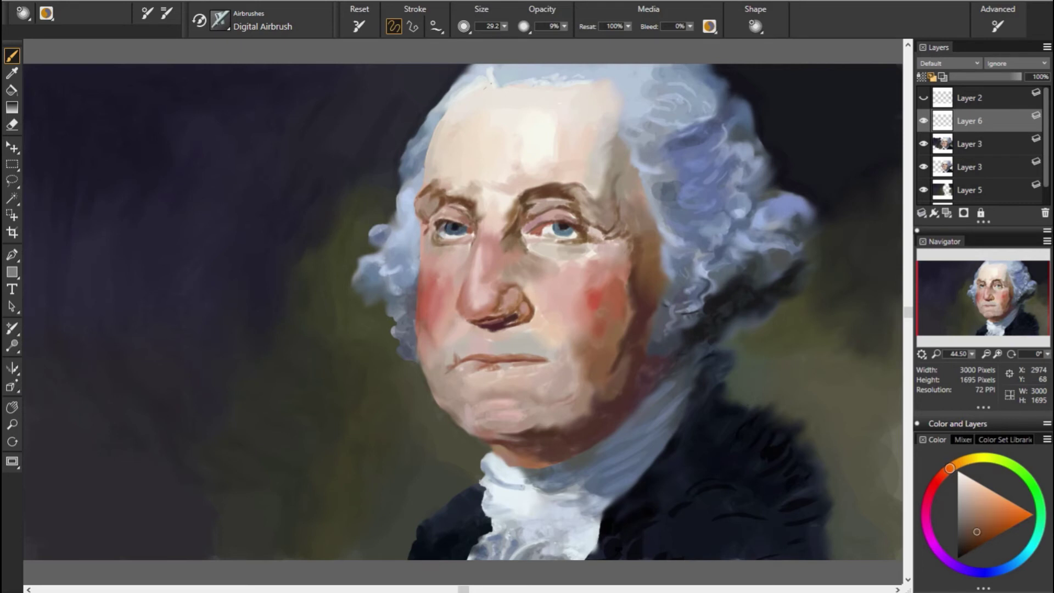
left_click(594, 234, "alt")
left_click(618, 209, "alt")
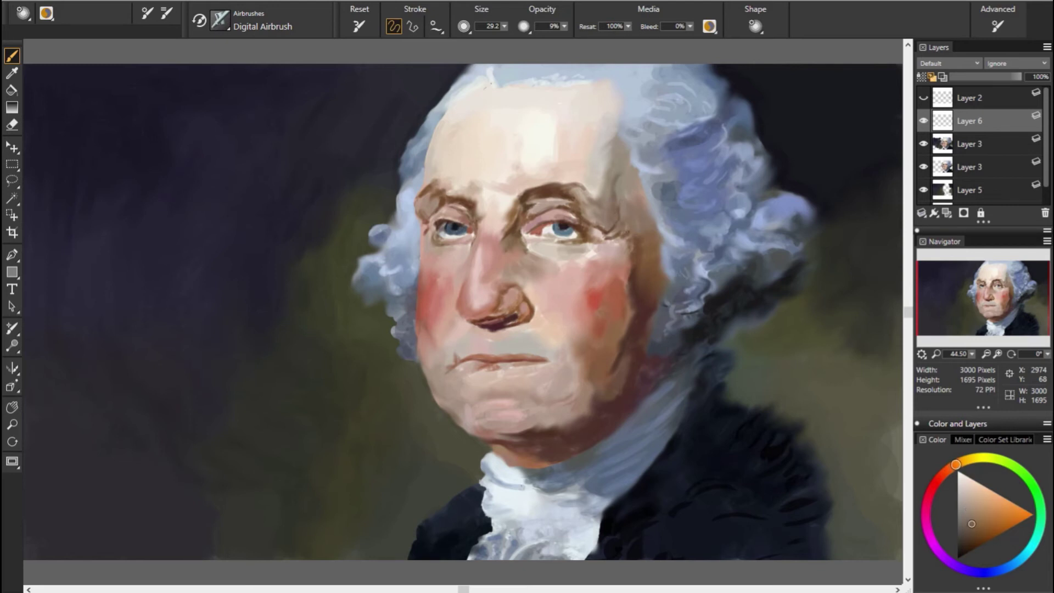
left_click(682, 264, "alt")
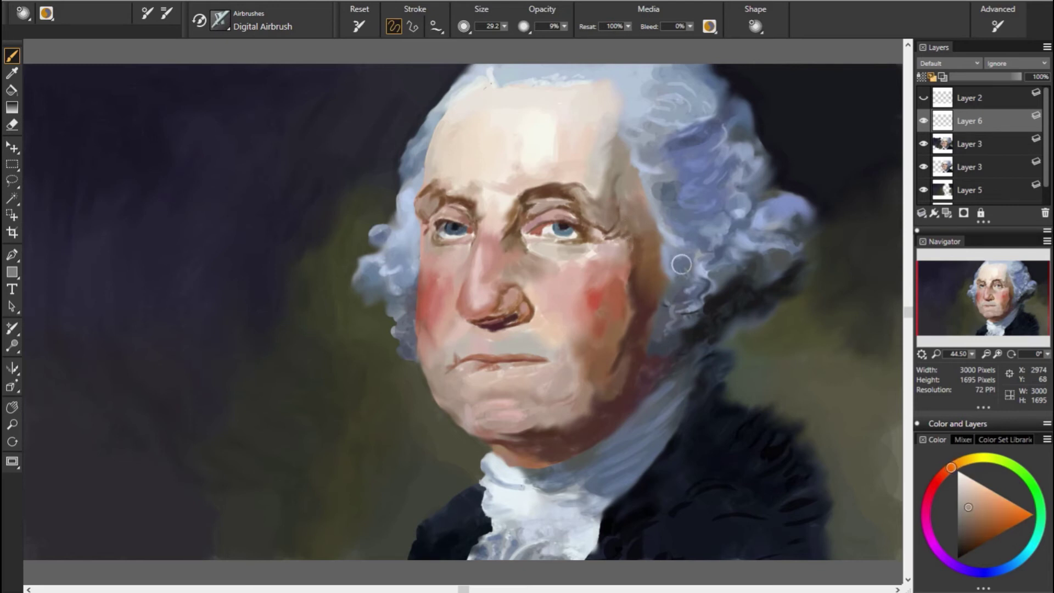
left_click(595, 240, "alt")
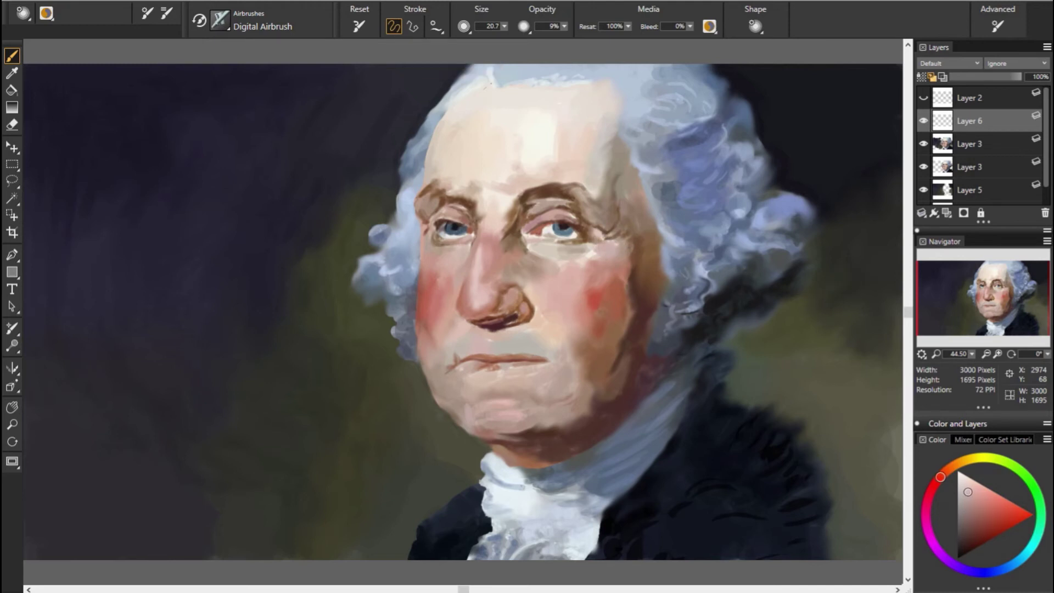
left_click(621, 249, "alt")
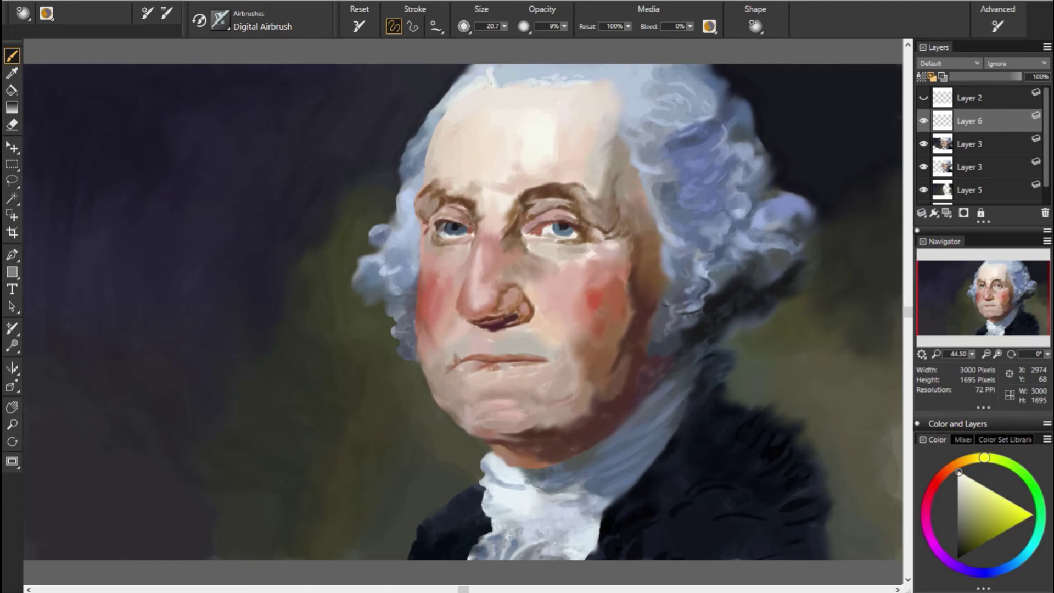
left_click(716, 285, "alt")
left_click(578, 259, "alt")
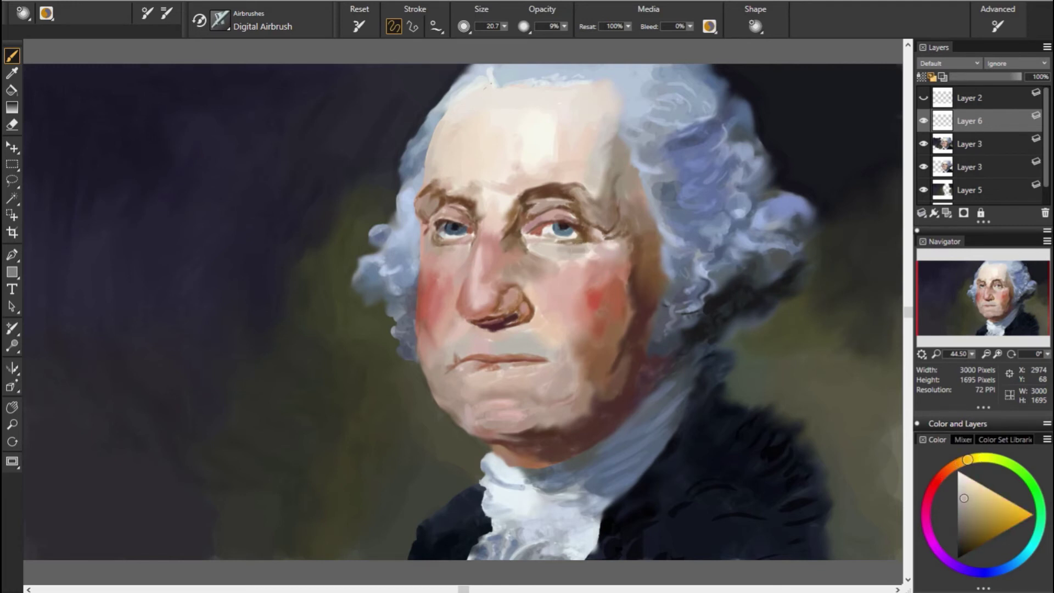
left_click(629, 263, "alt")
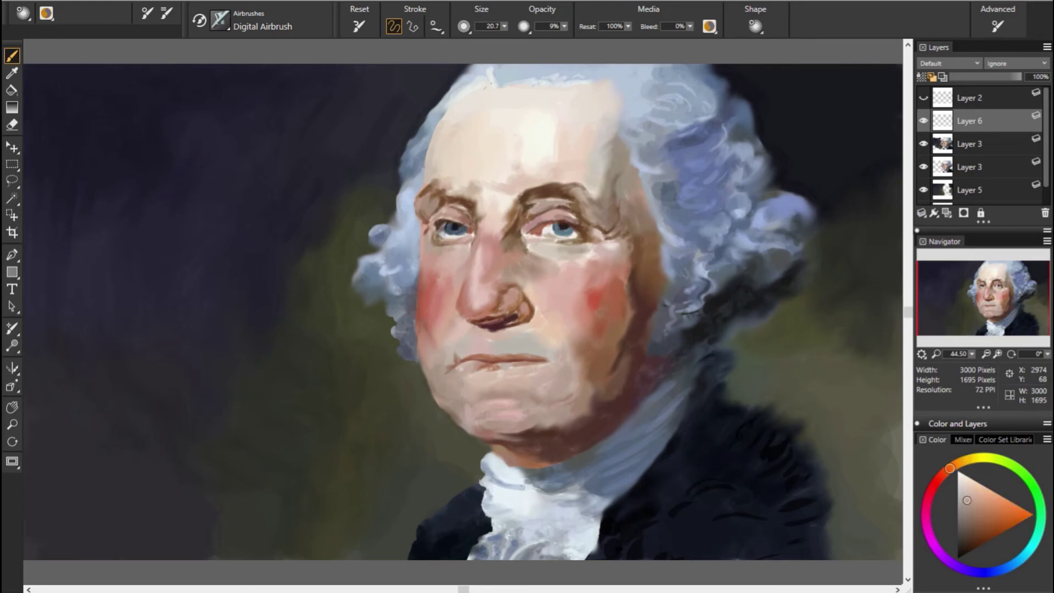
left_click(614, 251, "alt")
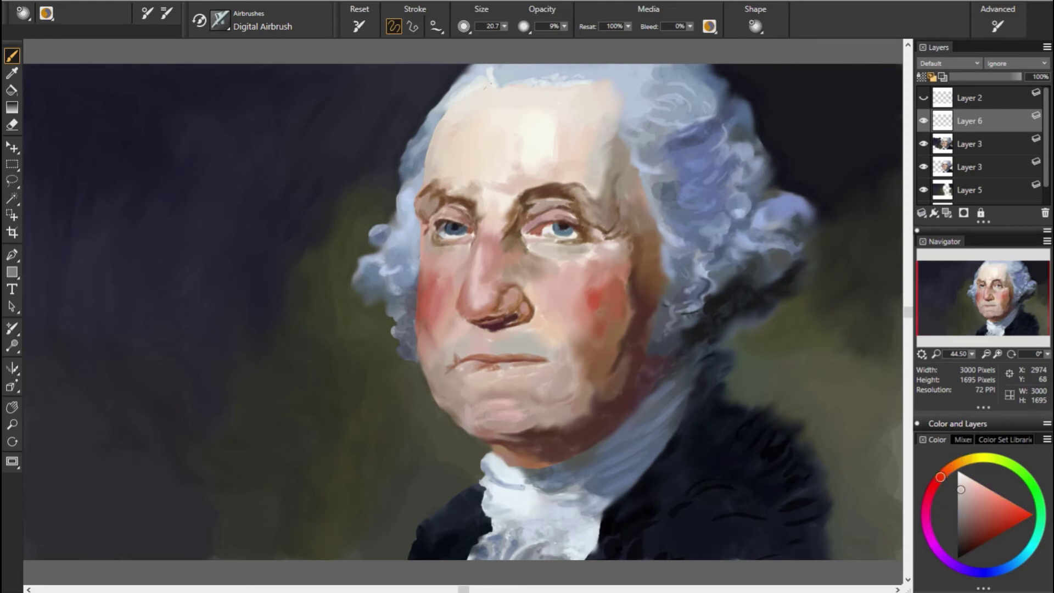
left_click(579, 237, "alt")
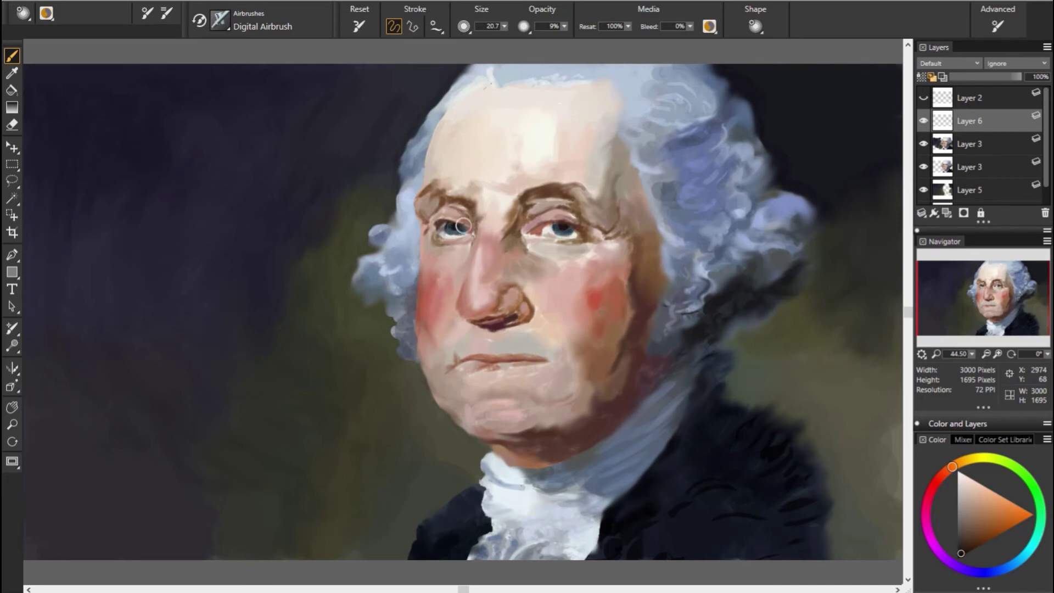
Step: Adjust the colour's lightness, then resample a muted orange skin tone from the cheek
left_click(24, 226, "alt")
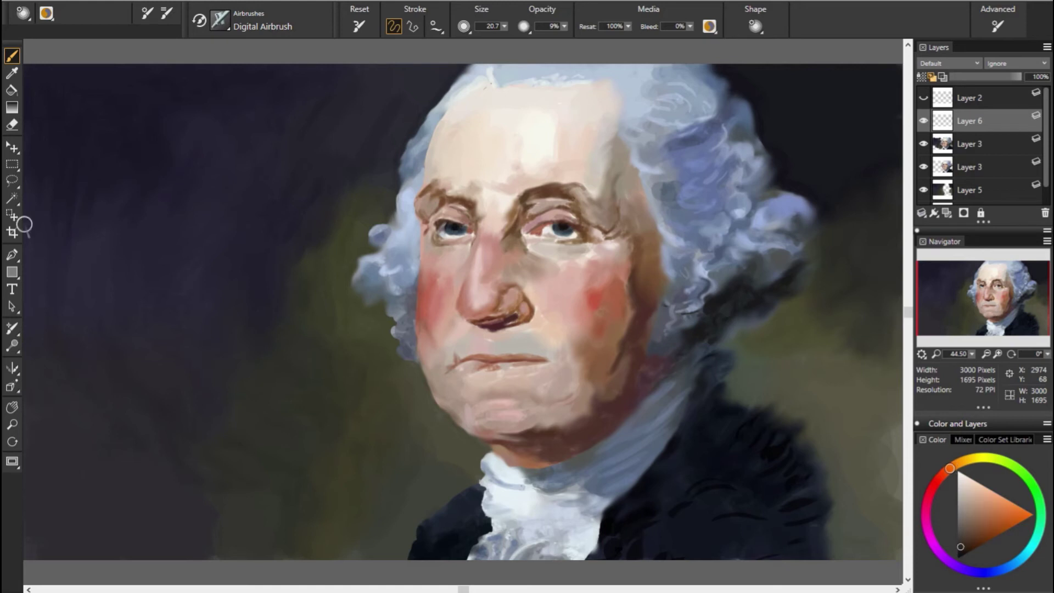
left_click(386, 217, "alt")
left_click(522, 204, "alt")
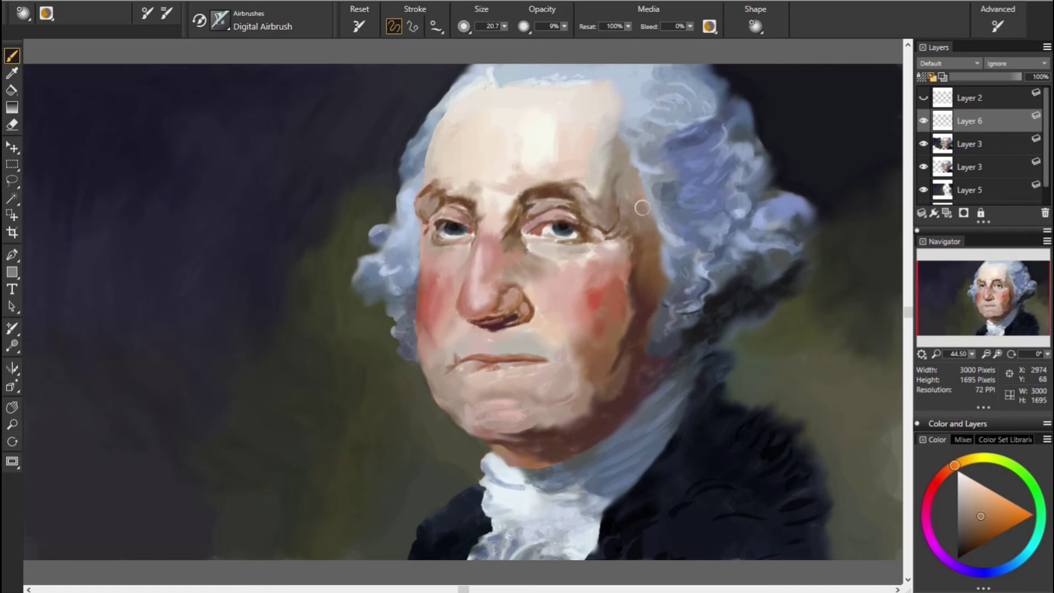
left_click(514, 224, "alt")
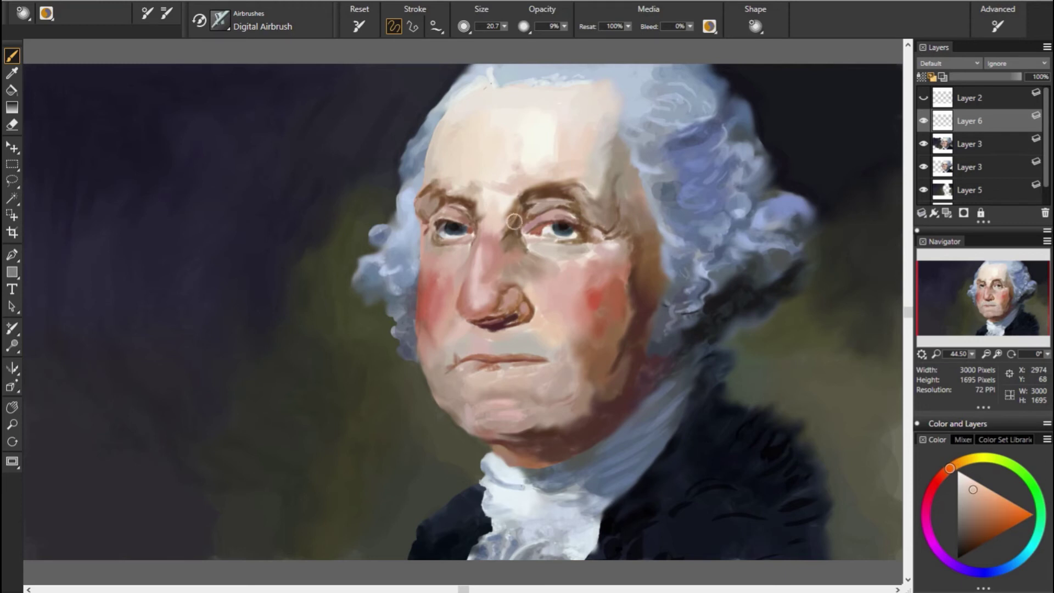
left_click(452, 263, "alt")
left_click(628, 266, "alt")
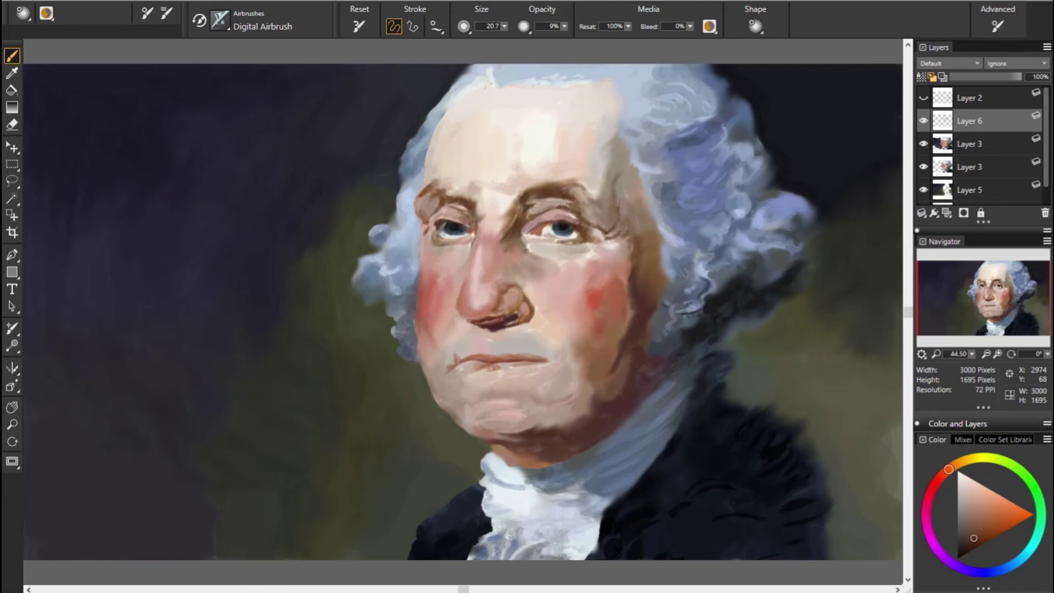
Step: Glaze a pale grey-pink tone and a short darker stroke under the right eye
left_click(538, 232, "alt")
left_click_drag(538, 236, 584, 257)
left_click(553, 248, "alt")
left_click_drag(551, 247, 554, 258)
left_click(568, 236, "alt")
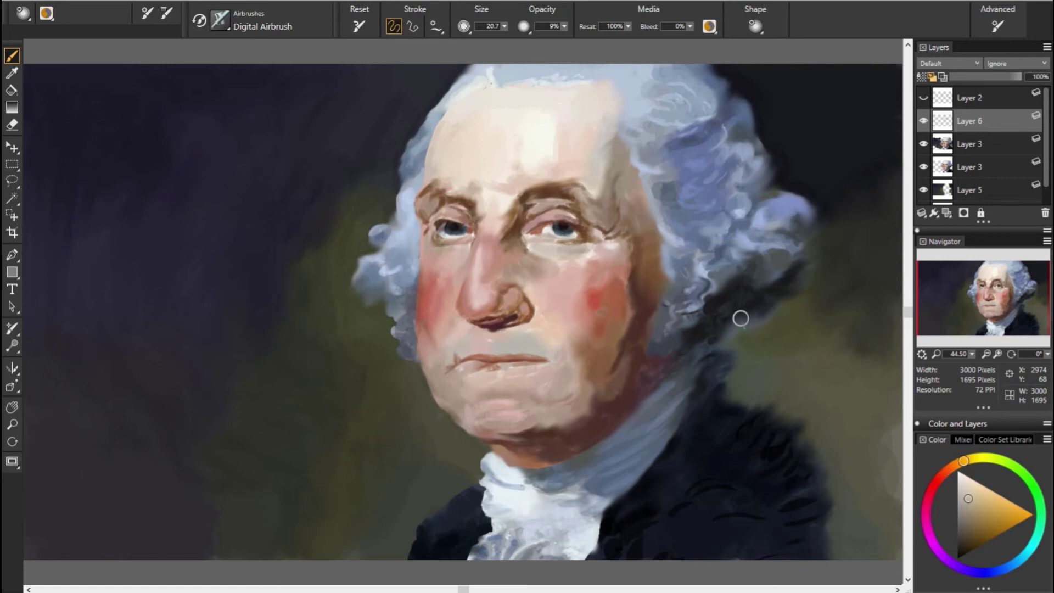
Step: Load muted orange and red tones while enlarging and then shrinking the airbrush
key("bracketright")
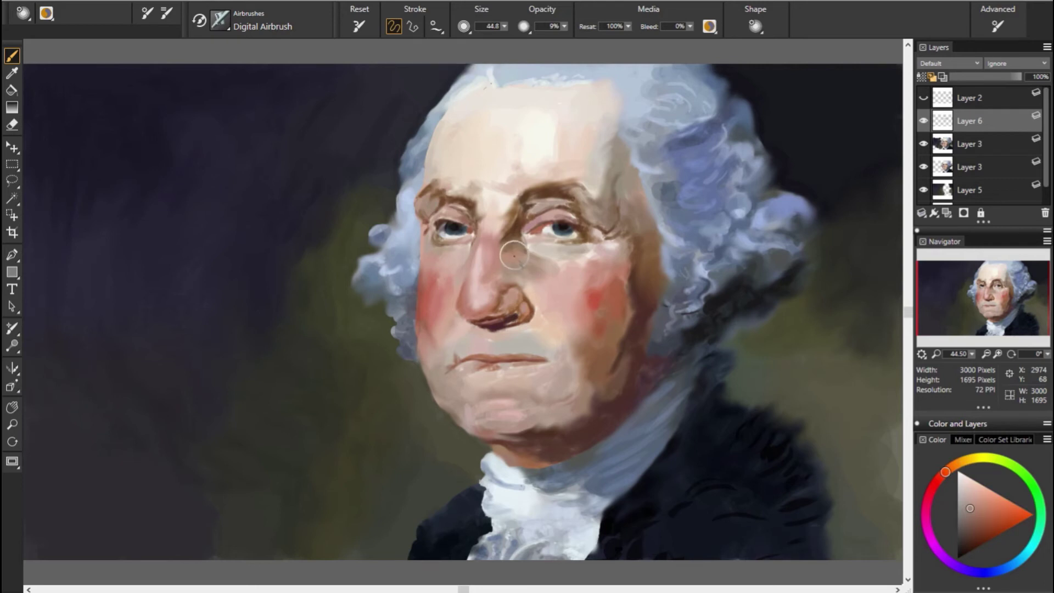
left_click(544, 268, "alt")
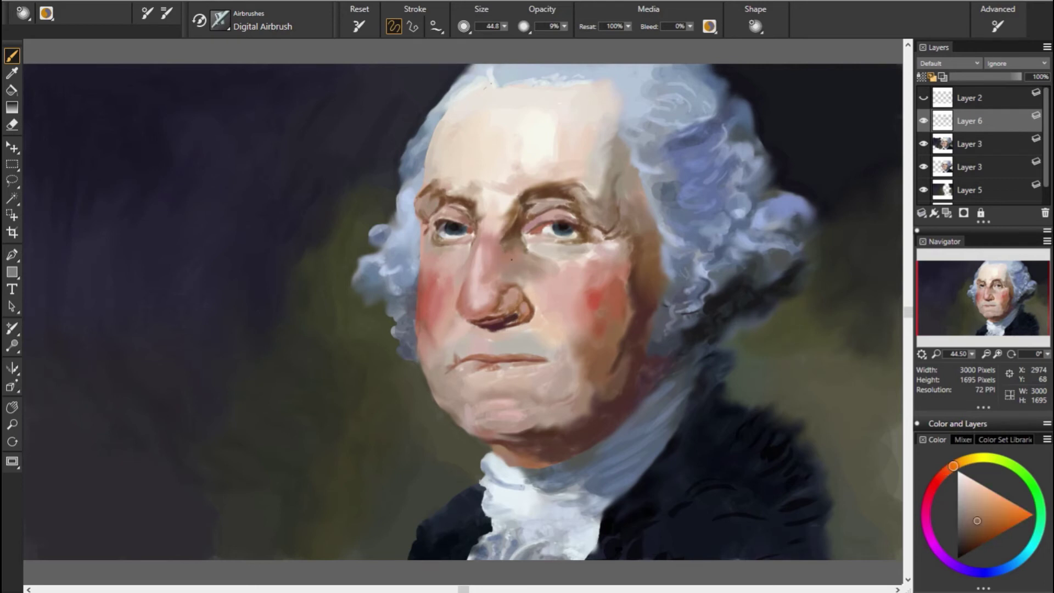
left_click(543, 270, "alt")
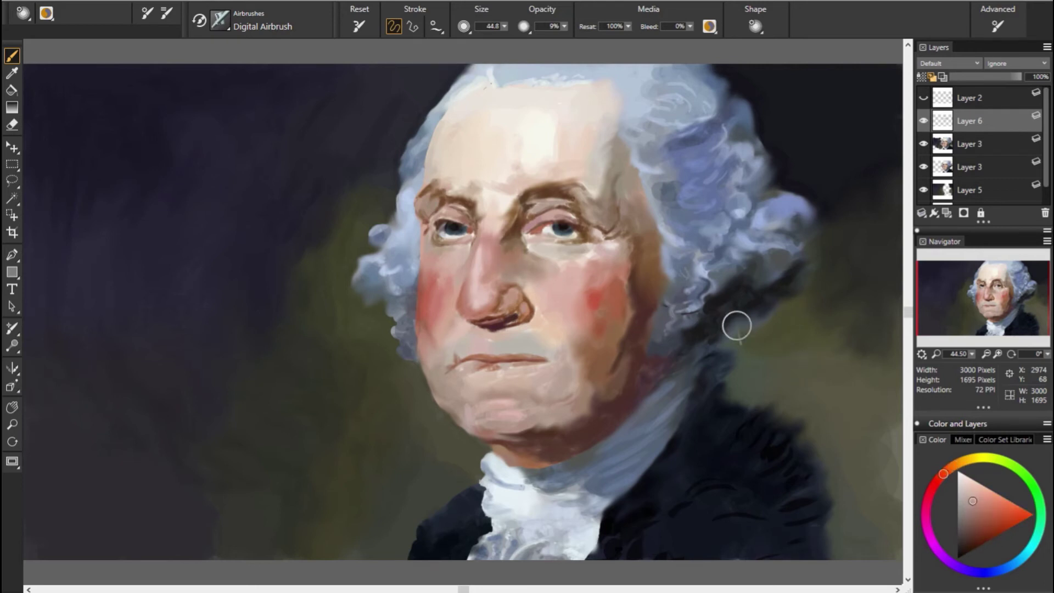
left_click(504, 293, "alt")
key("bracketleft")
left_click(498, 296, "alt")
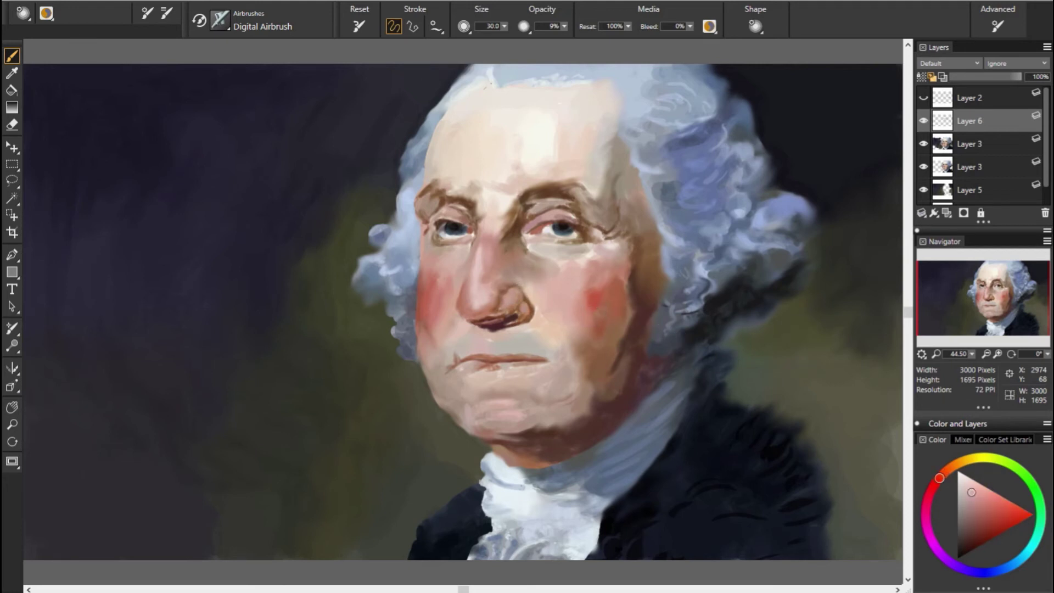
Step: Sample skin tones across the face, from warm orange to the cheek's deeper red
left_click(519, 285, "alt")
left_click(516, 280, "alt")
left_click(946, 472)
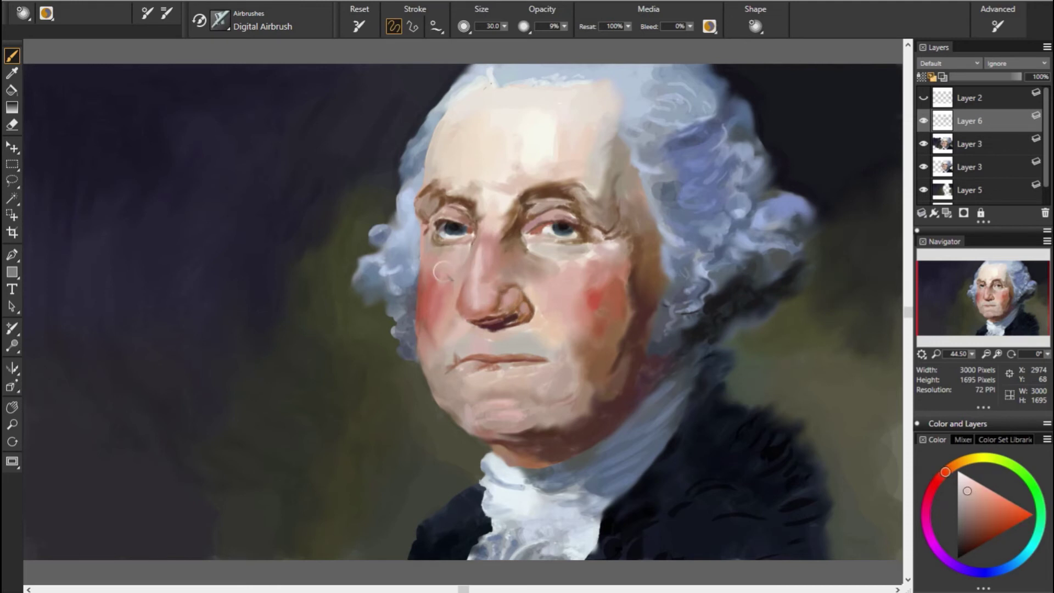
left_click(695, 295, "alt")
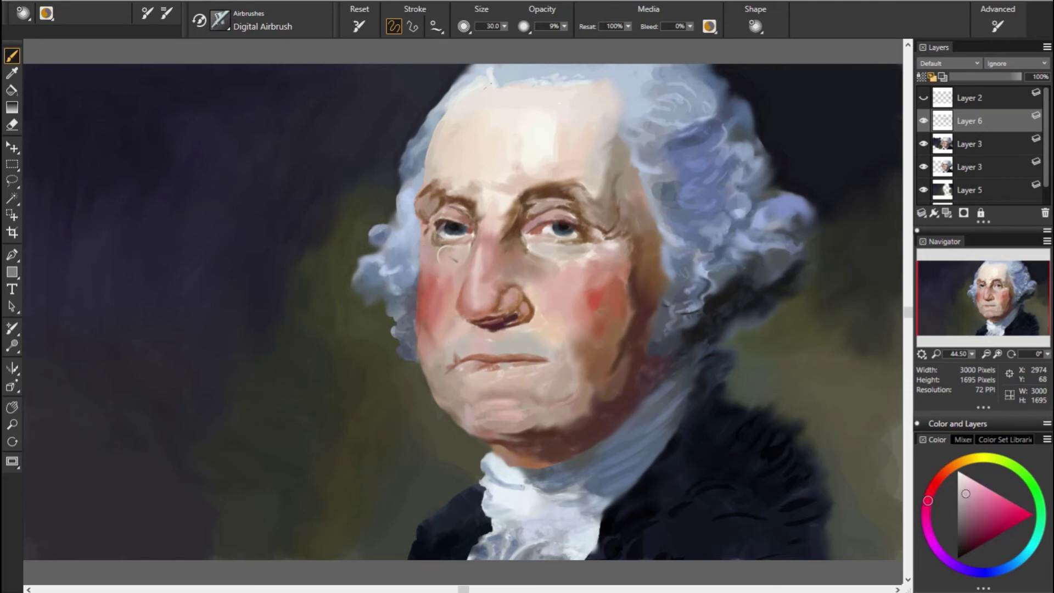
left_click(446, 290, "alt")
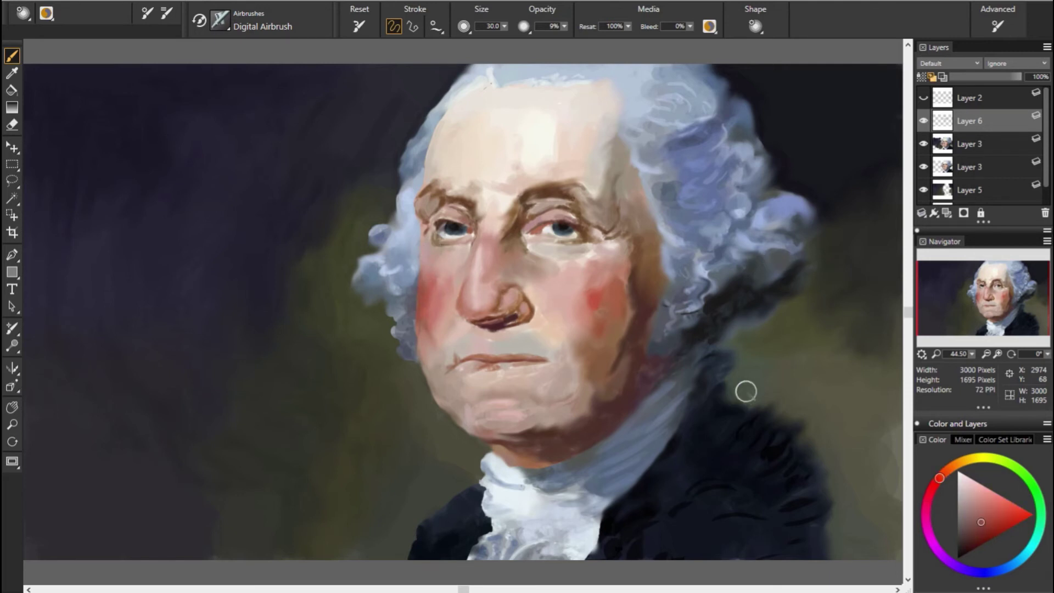
left_click(612, 317, "alt")
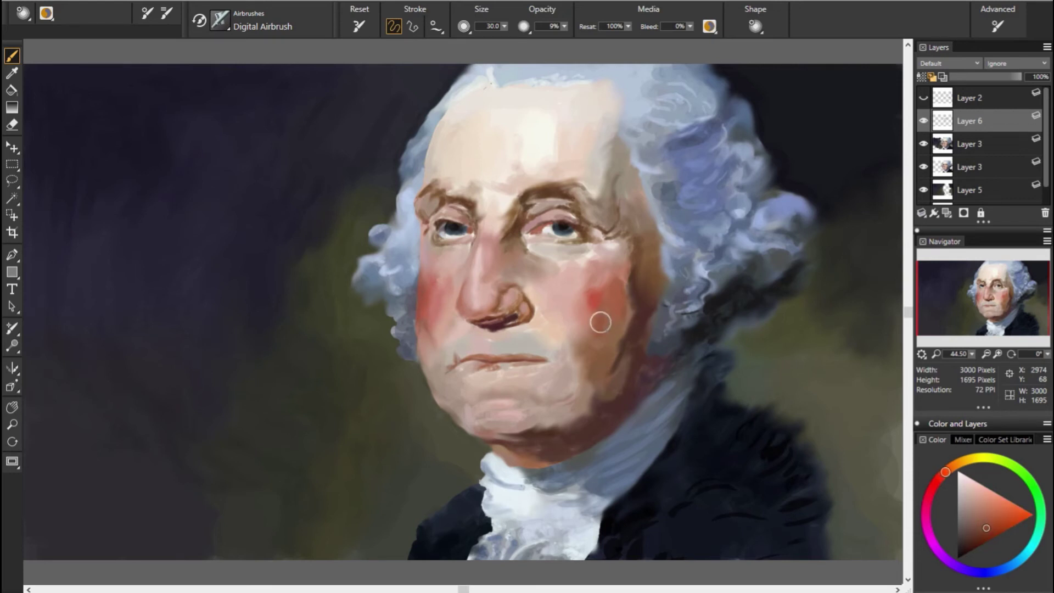
Step: Resample the right cheek's reds and pinks, then the pale forehead colour
left_click(630, 313, "alt")
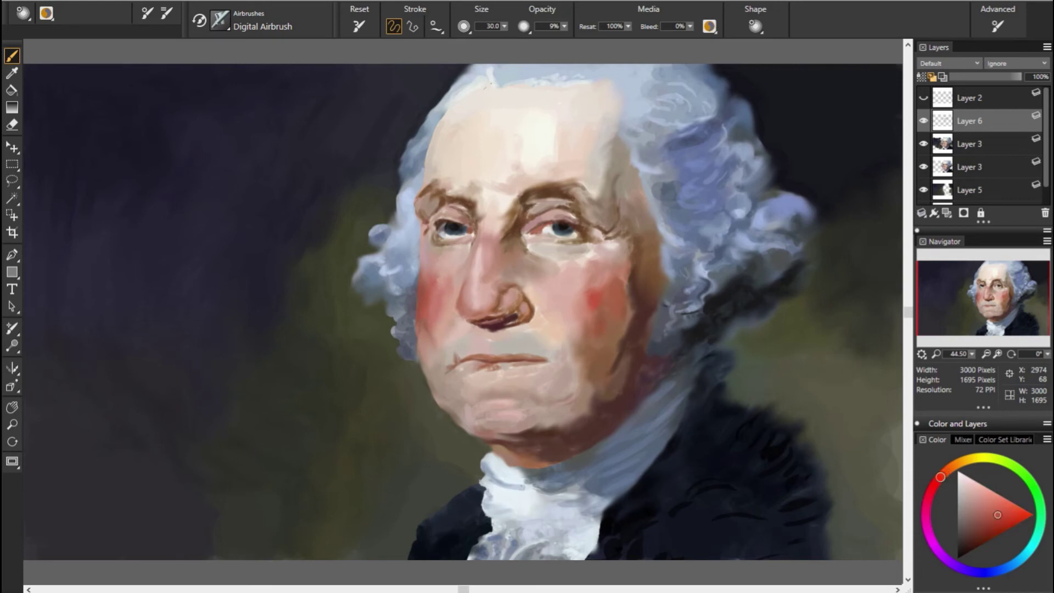
left_click(591, 291, "alt")
left_click(591, 296, "alt")
left_click(585, 277, "alt")
left_click(612, 271, "alt")
left_click(593, 291, "alt")
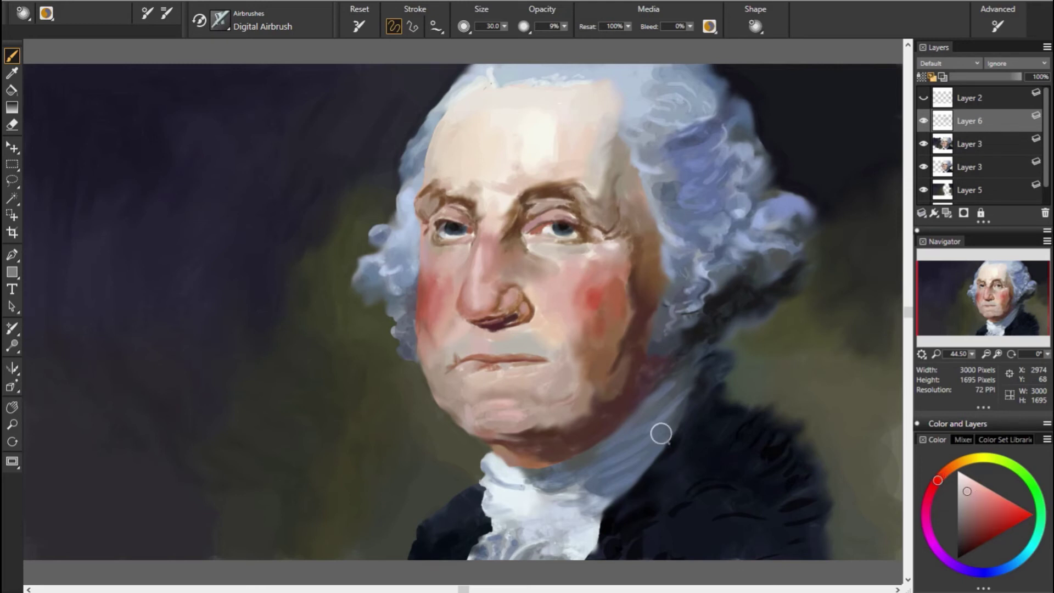
left_click(611, 153, "alt")
Step: Resize the airbrush through about 47, 30, 34 and 20 while sampling tones
left_click_drag(558, 123, 571, 132)
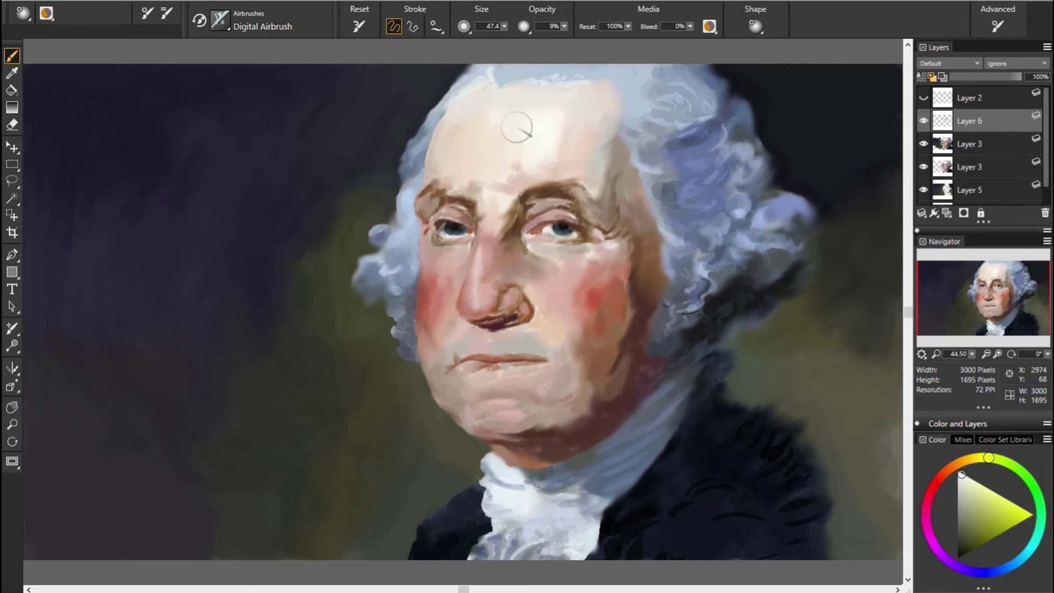
left_click(424, 275, "alt")
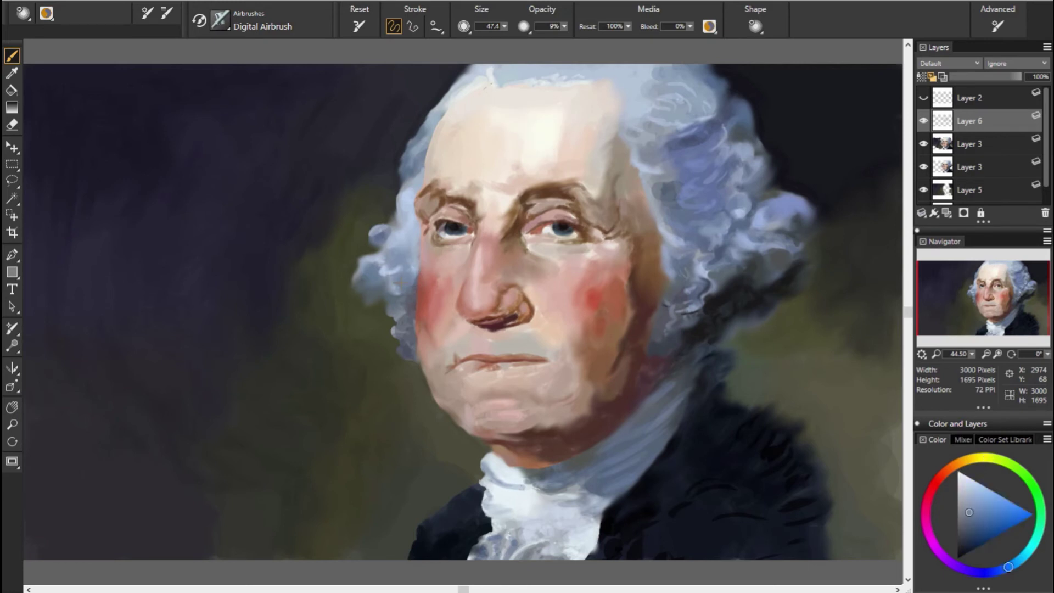
left_click_drag(411, 273, 400, 280)
left_click(662, 319, "alt")
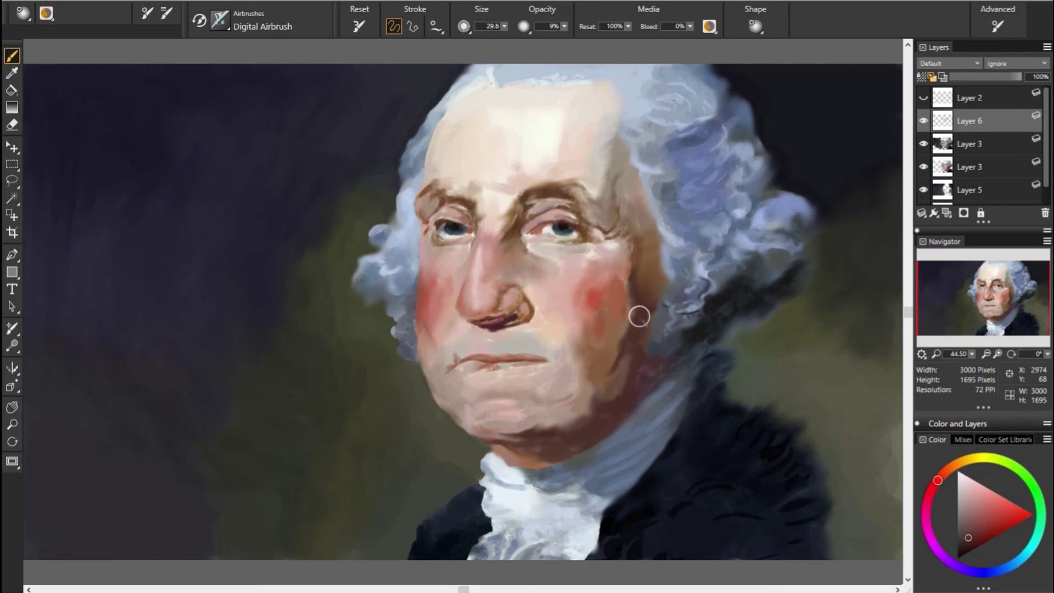
left_click_drag(642, 312, 631, 344)
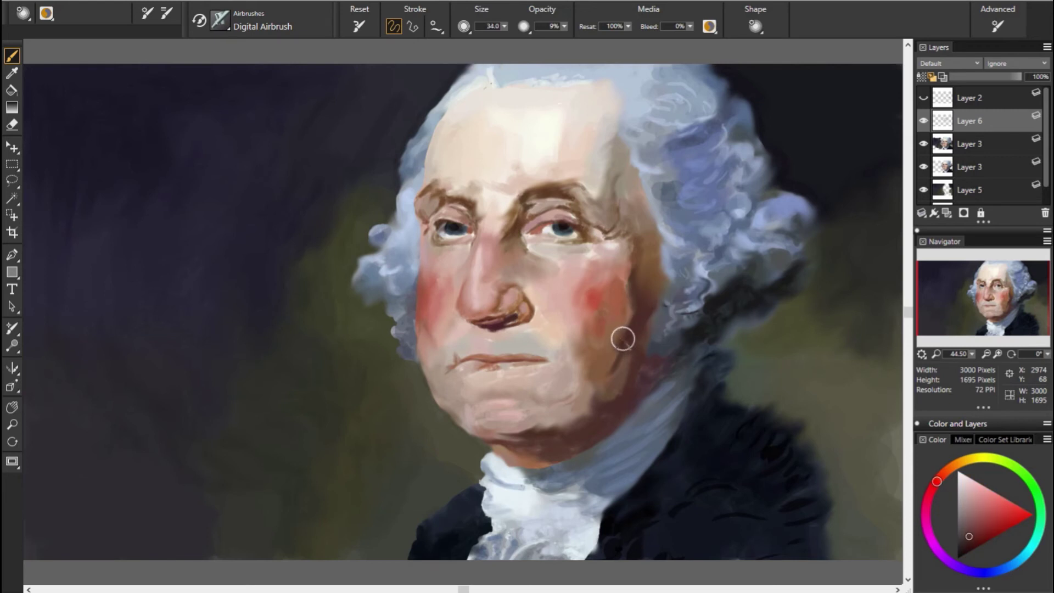
left_click(624, 339, "alt")
key("bracketleft")
key("bracketleft")
key("bracketleft")
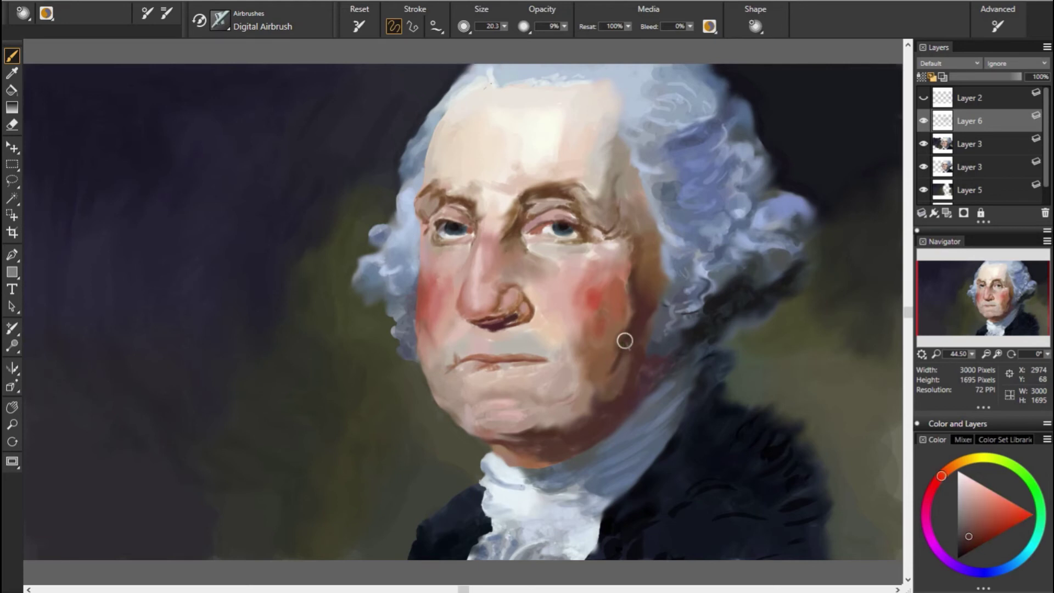
Step: Sample orange, red and magenta-red skin tones, enlarging the airbrush to about 37
left_click(658, 358, "alt")
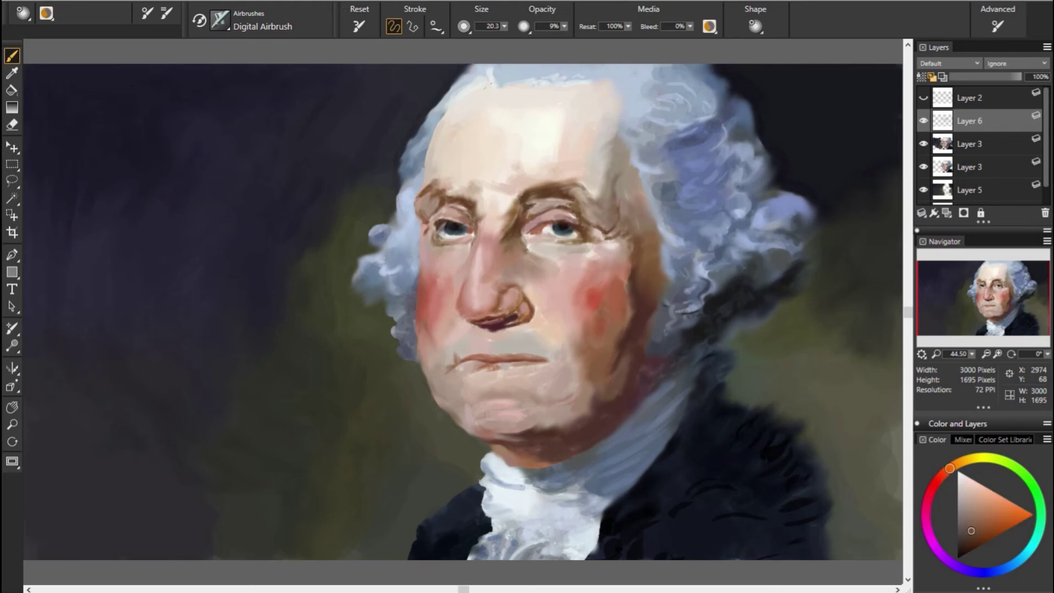
left_click(690, 391, "alt")
left_click(635, 370, "alt")
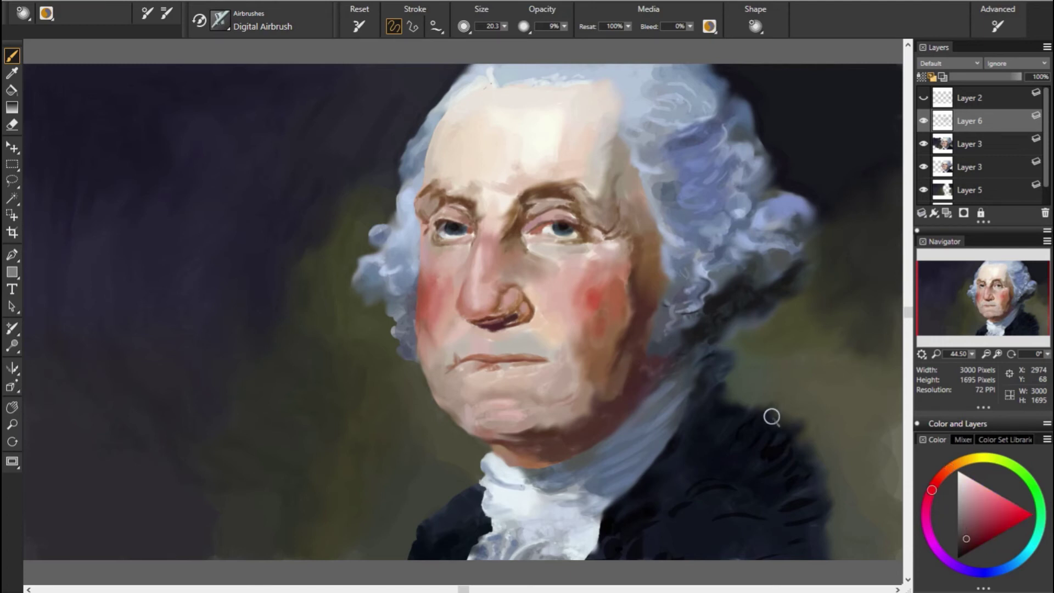
left_click(656, 374, "alt")
key("bracketright")
left_click(715, 382, "alt")
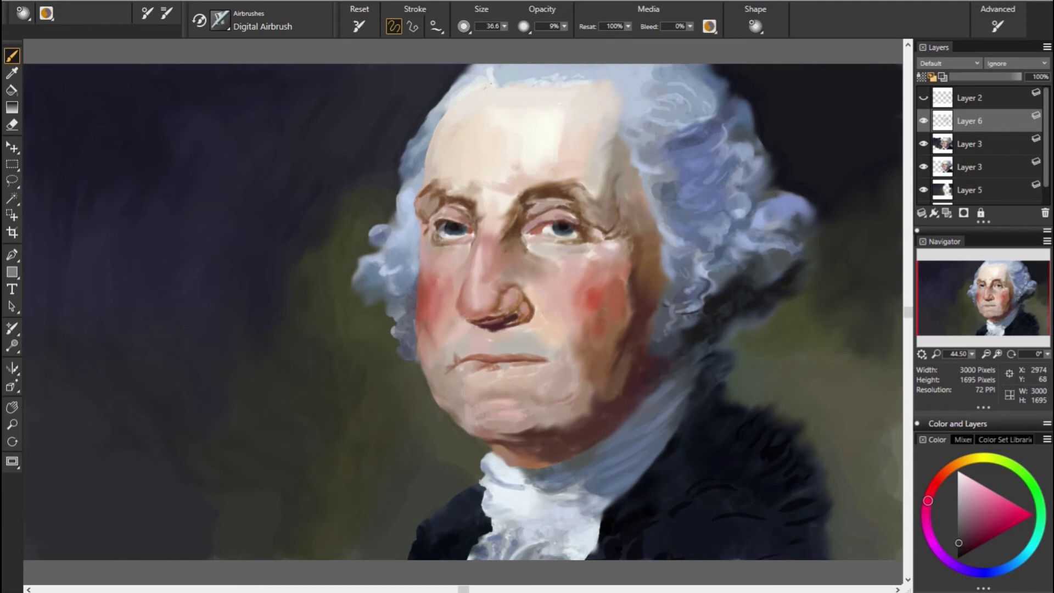
Step: Sample cool navy and bluish tones and set the airbrush size to about 31
left_click(806, 395, "alt")
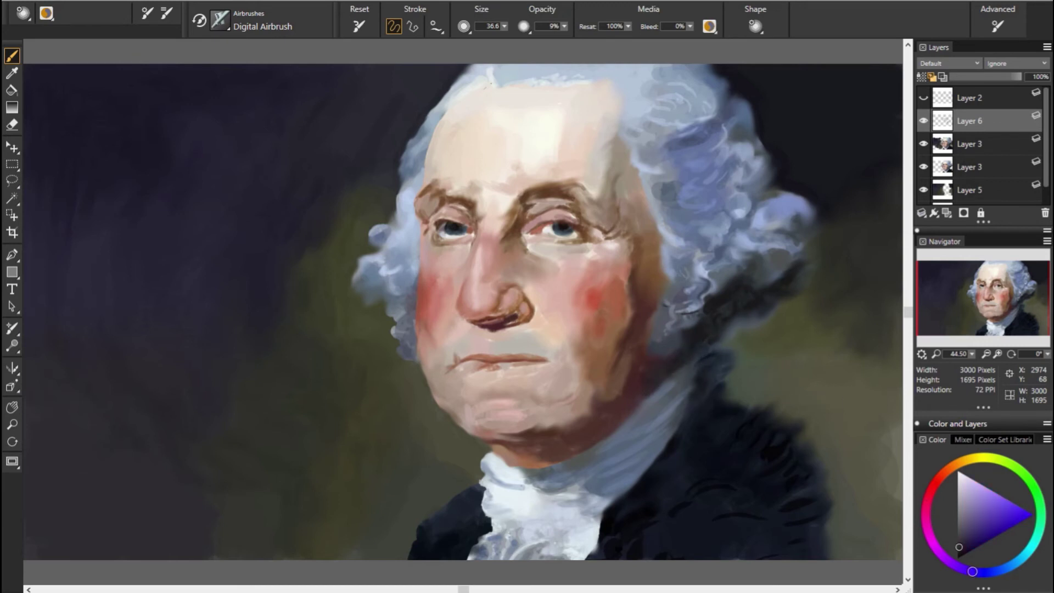
left_click(690, 337, "alt")
left_click(711, 321, "alt")
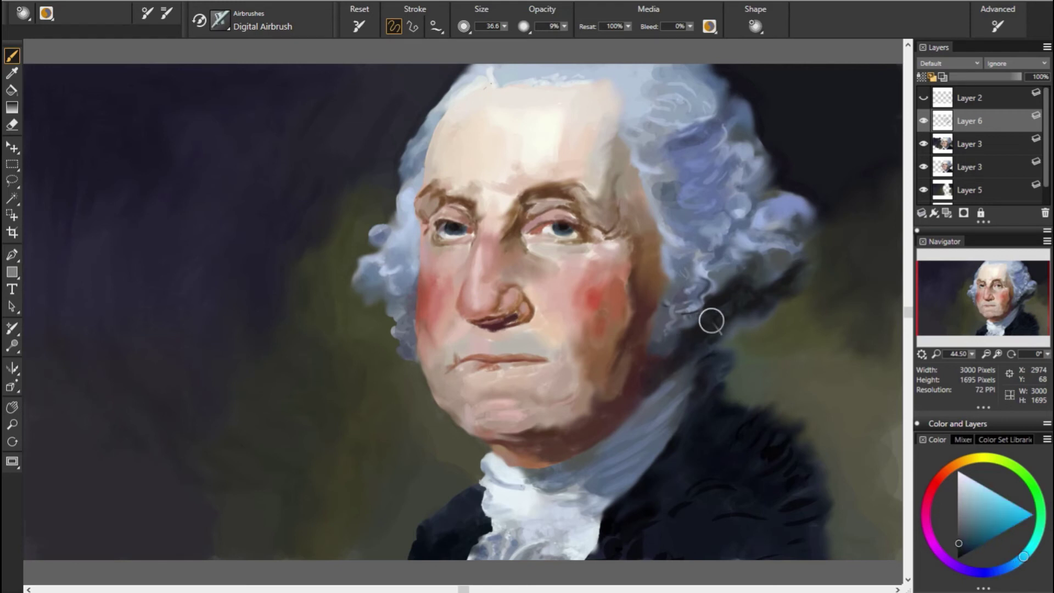
left_click(730, 308, "alt")
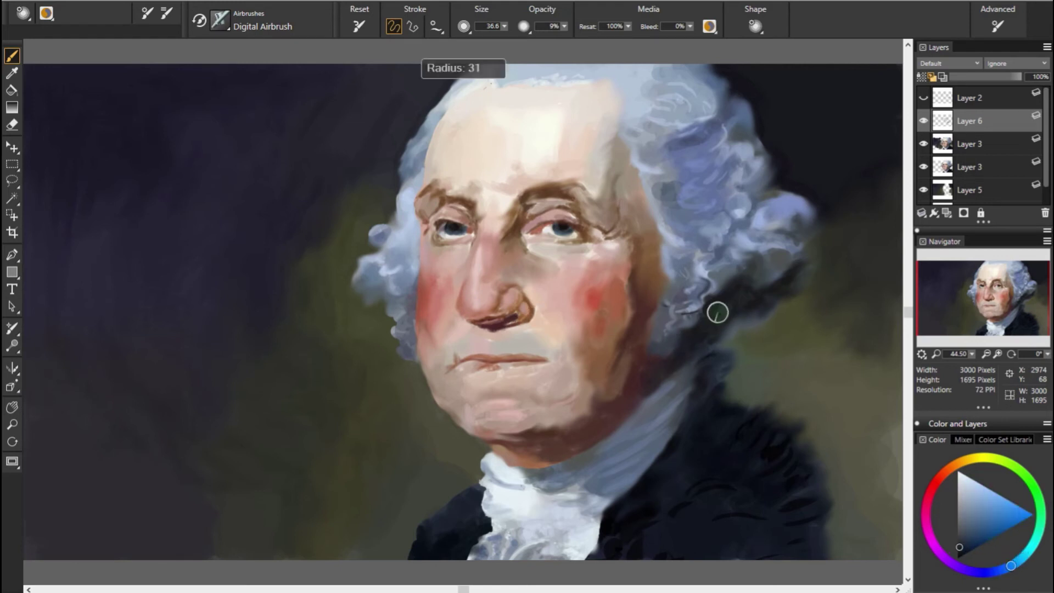
left_click(729, 322, "alt")
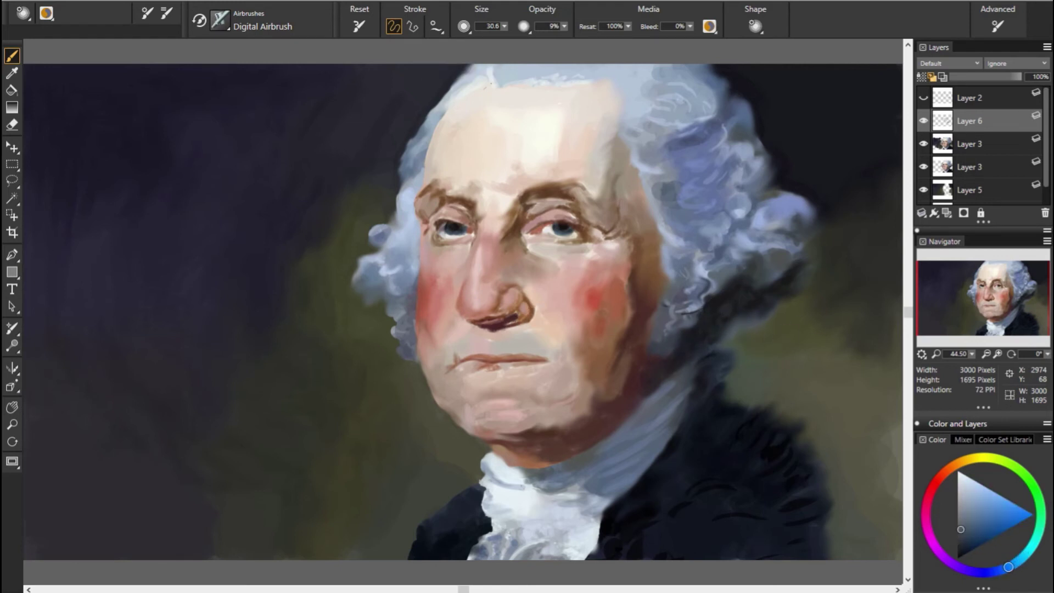
Step: Sample skin tones from cheek to upper lip, resizing the airbrush to about 7, then 56
left_click(661, 325, "alt")
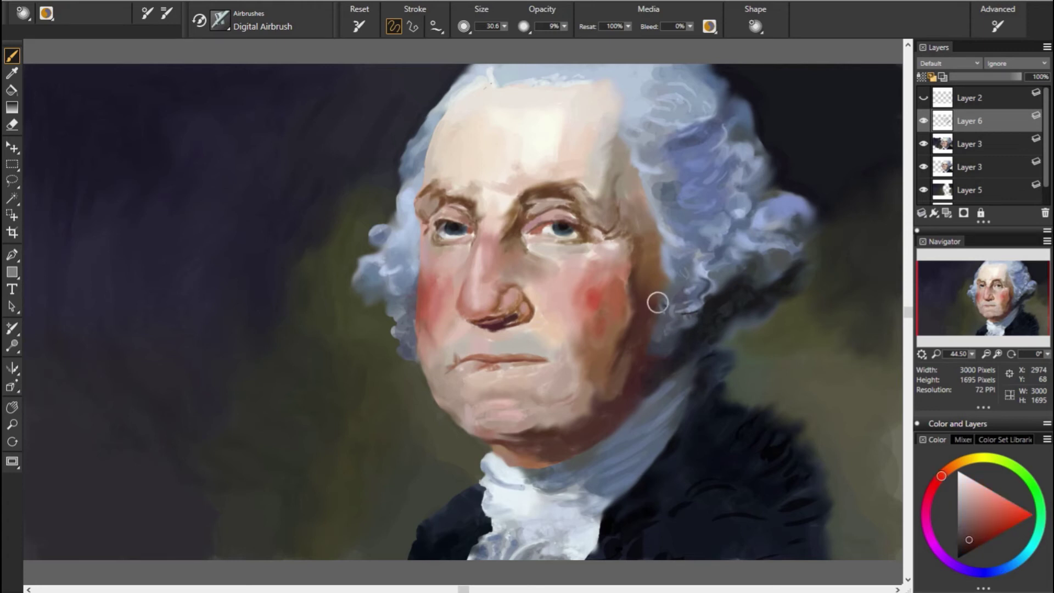
left_click(651, 284, "alt")
left_click(664, 295, "alt")
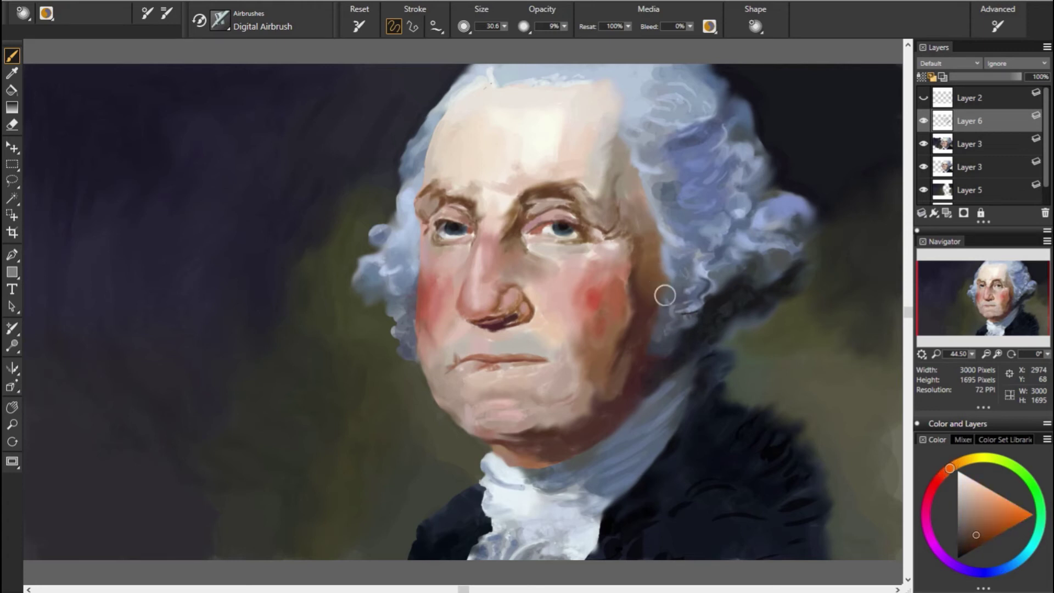
left_click(851, 317, "alt")
left_click(628, 277, "alt")
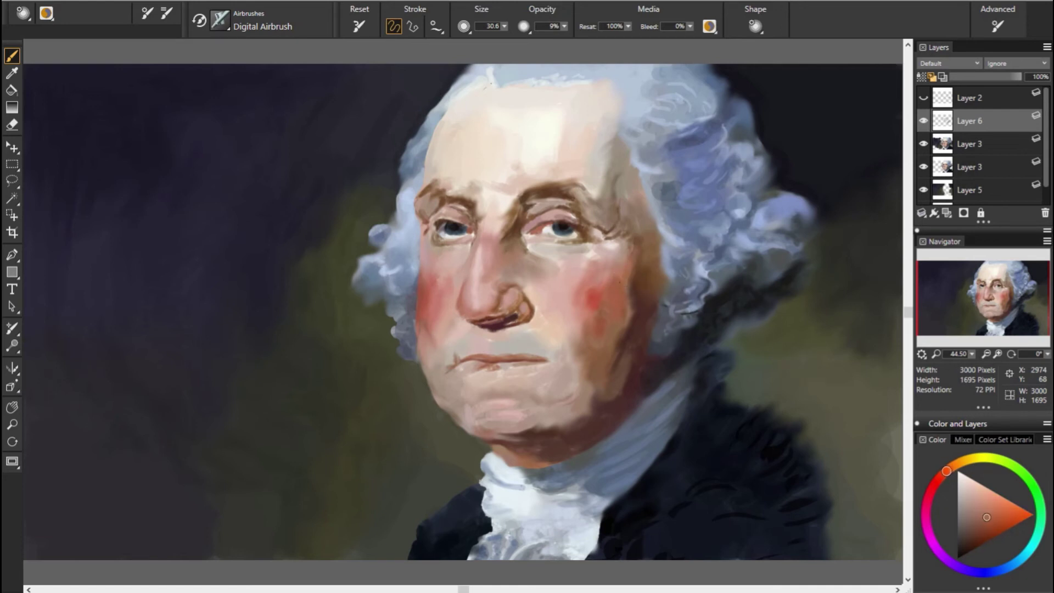
left_click(618, 330, "alt")
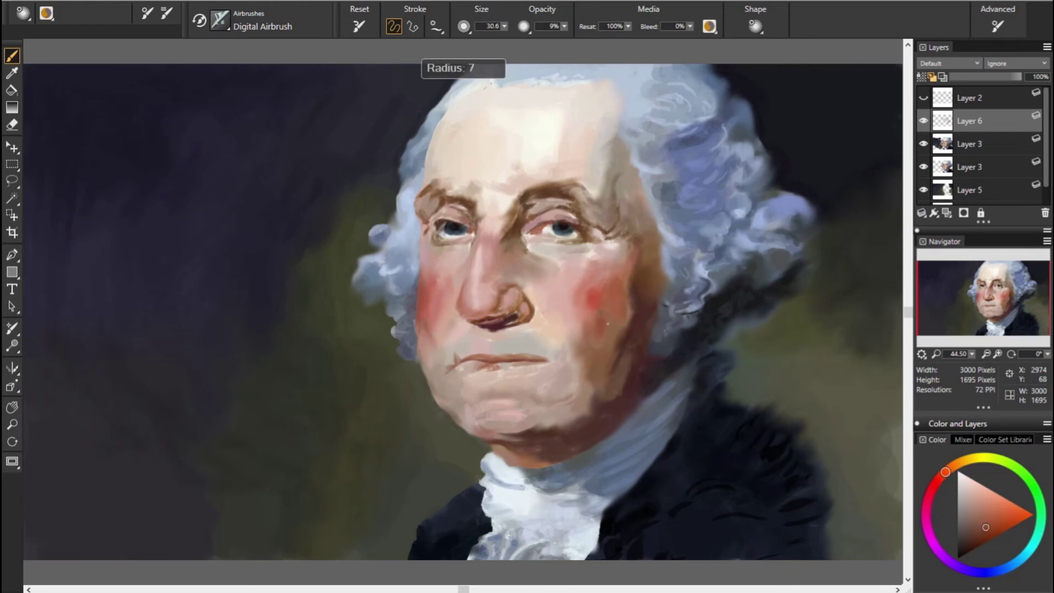
left_click_drag(602, 319, 601, 317)
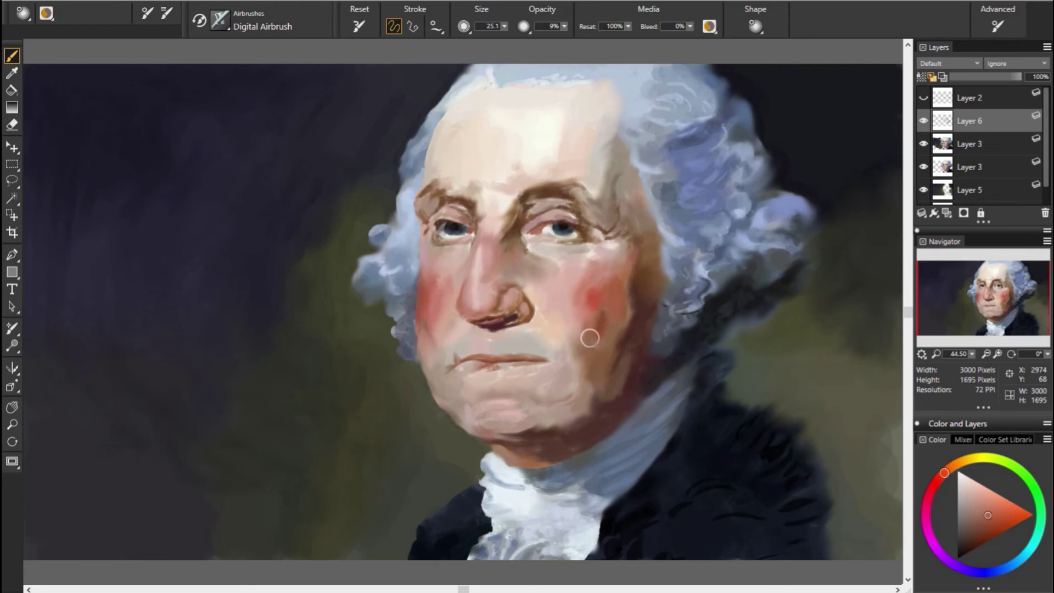
left_click(521, 345, "alt")
key("bracketright")
key("bracketright")
key("bracketright")
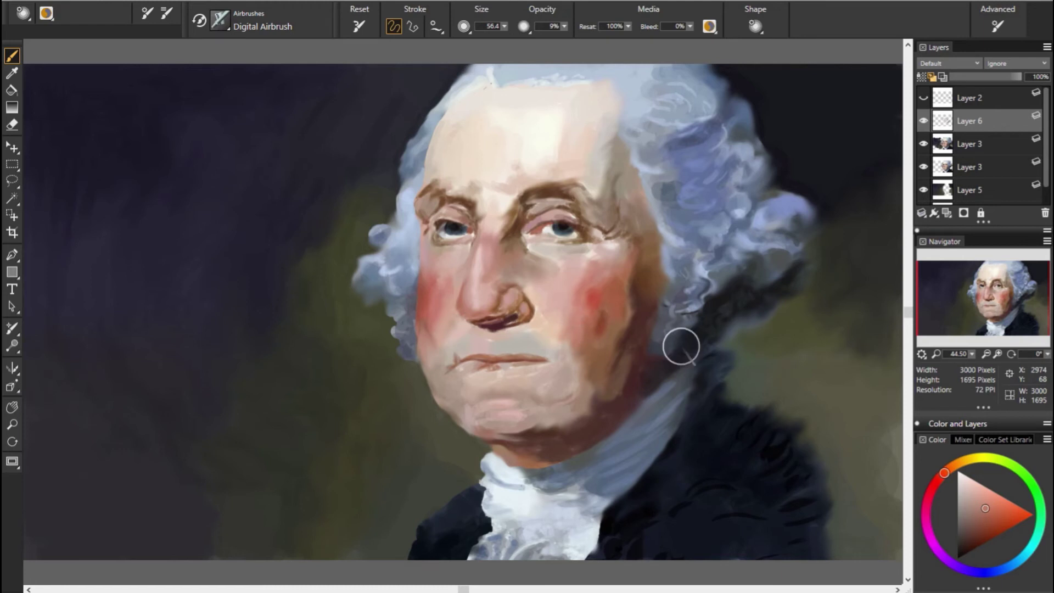
Step: Shrink the airbrush to about 27 and glaze more red onto the right cheek
left_click(412, 325, "alt")
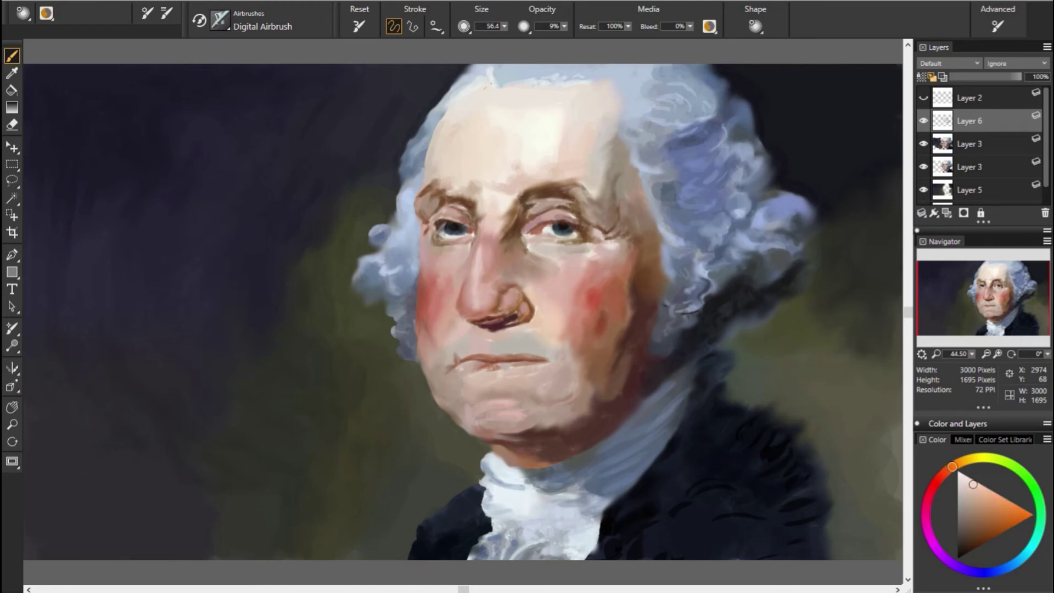
left_click(620, 277, "alt")
key("bracketleft")
key("bracketleft")
key("bracketleft")
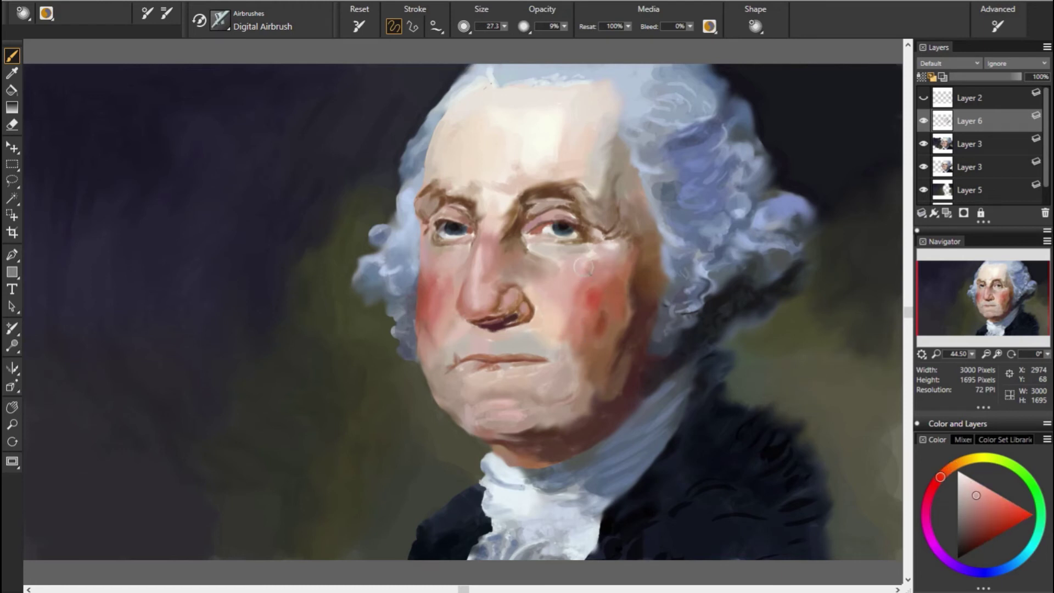
left_click(565, 273, "alt")
mouse_move(602, 270)
left_mouse_down()
mouse_move(585, 288)
mouse_move(599, 312)
left_mouse_up()
left_click(521, 233, "alt")
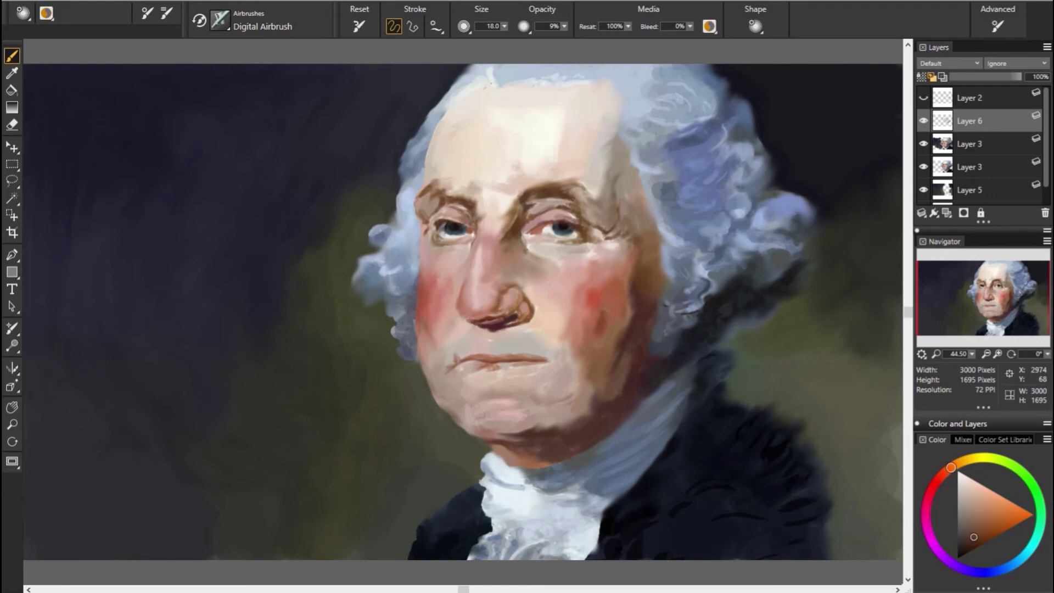
Step: Glaze a light tone under the right eye and darken the inner eye corner and brow
left_click_drag(527, 241, 552, 262)
left_click(532, 220, "alt")
left_click(638, 222, "alt")
left_click(589, 203, "alt")
left_click(590, 203, "alt")
left_click(459, 207, "alt")
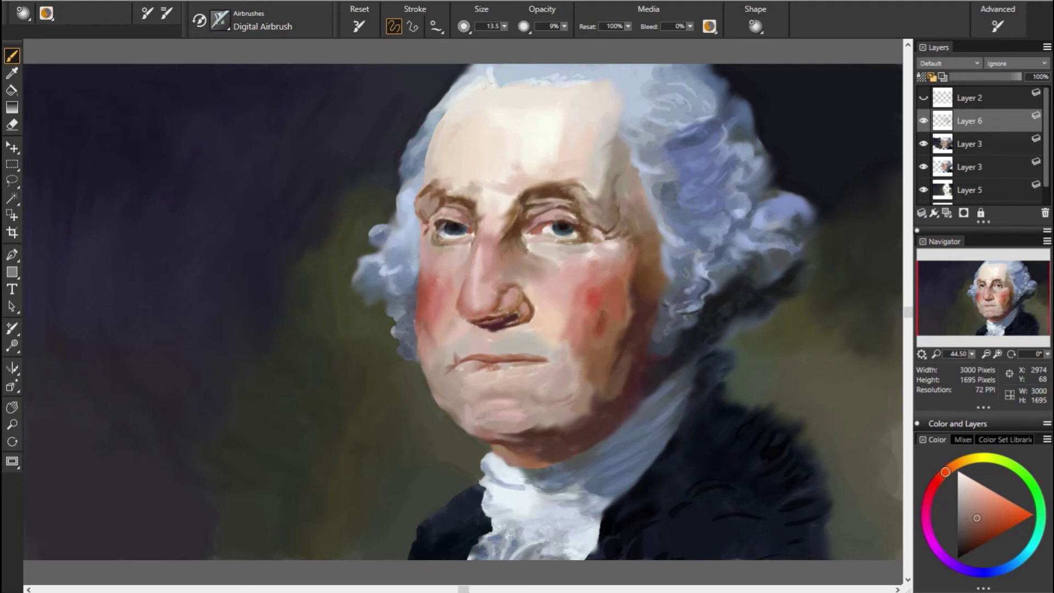
left_click(522, 229, "alt")
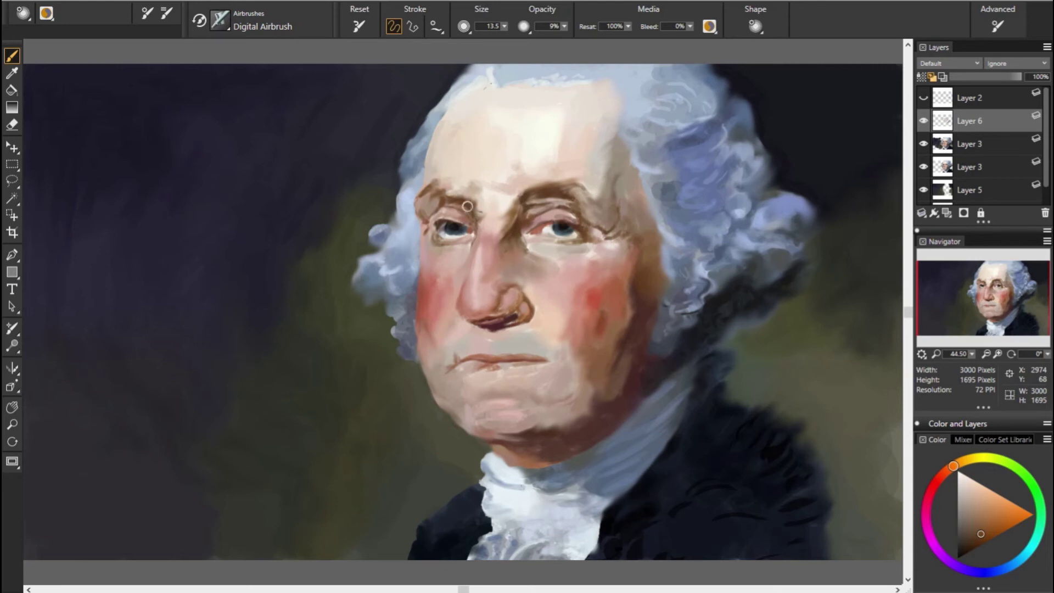
left_click_drag(470, 224, 468, 211)
Step: Shift the airbrush colour toward blue and make Layer 2's sketch lines visible
left_click(460, 214, "alt")
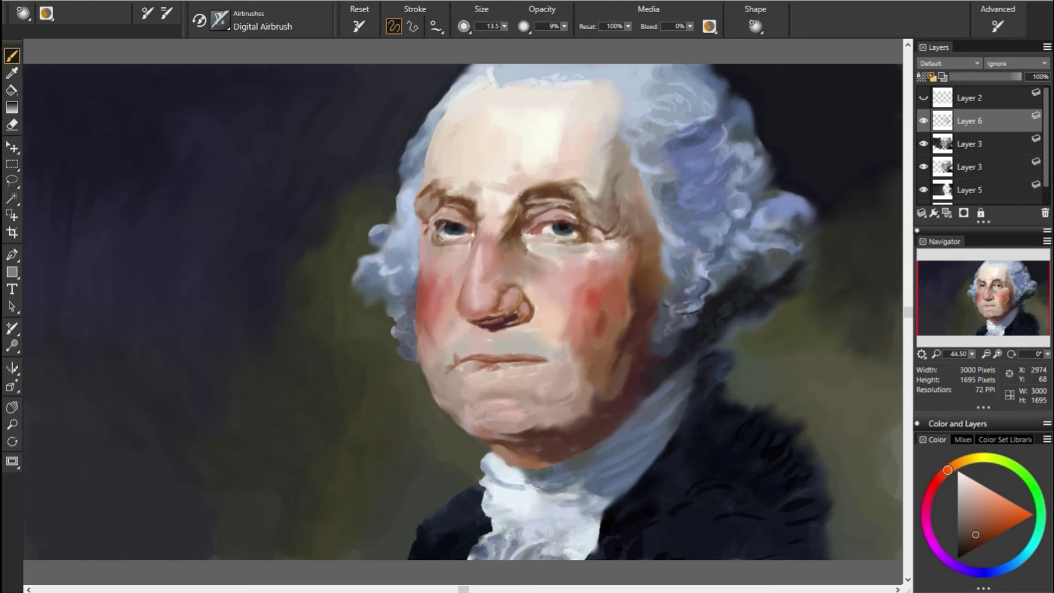
left_click(962, 520)
left_click(979, 572)
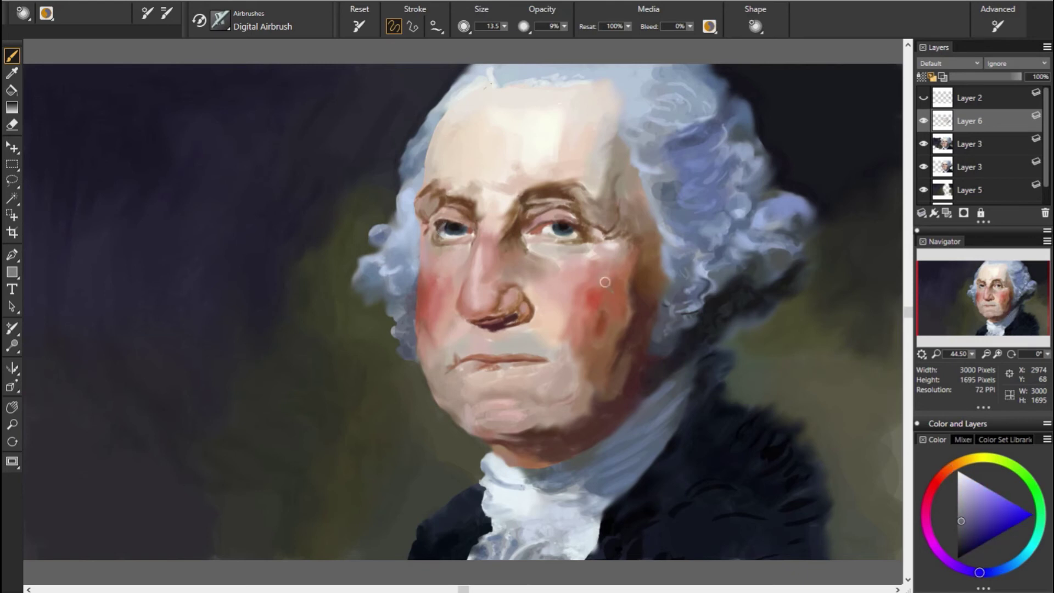
left_click_drag(979, 572, 1005, 568)
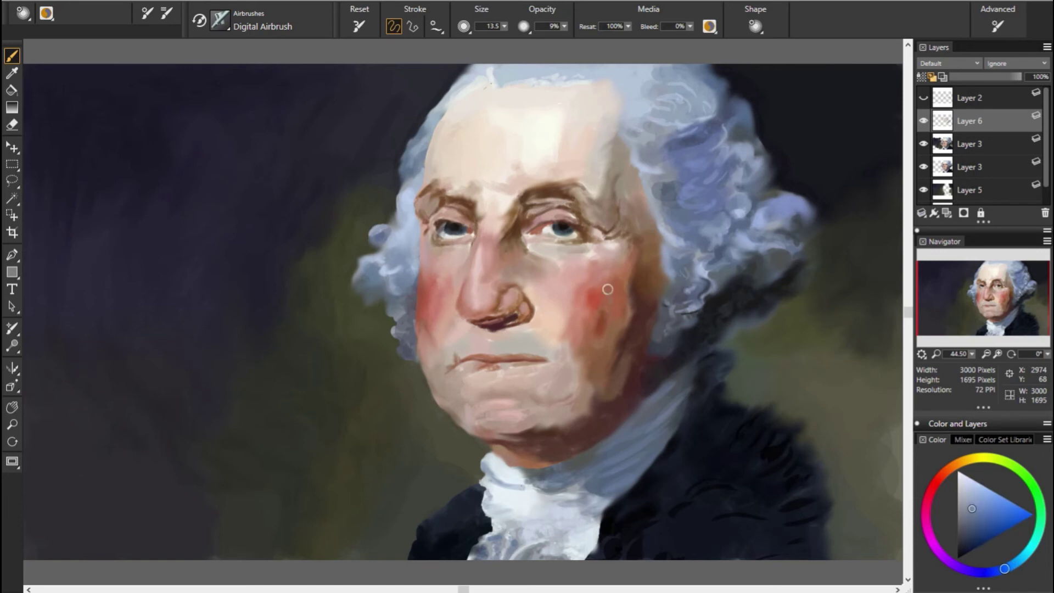
left_click(923, 97)
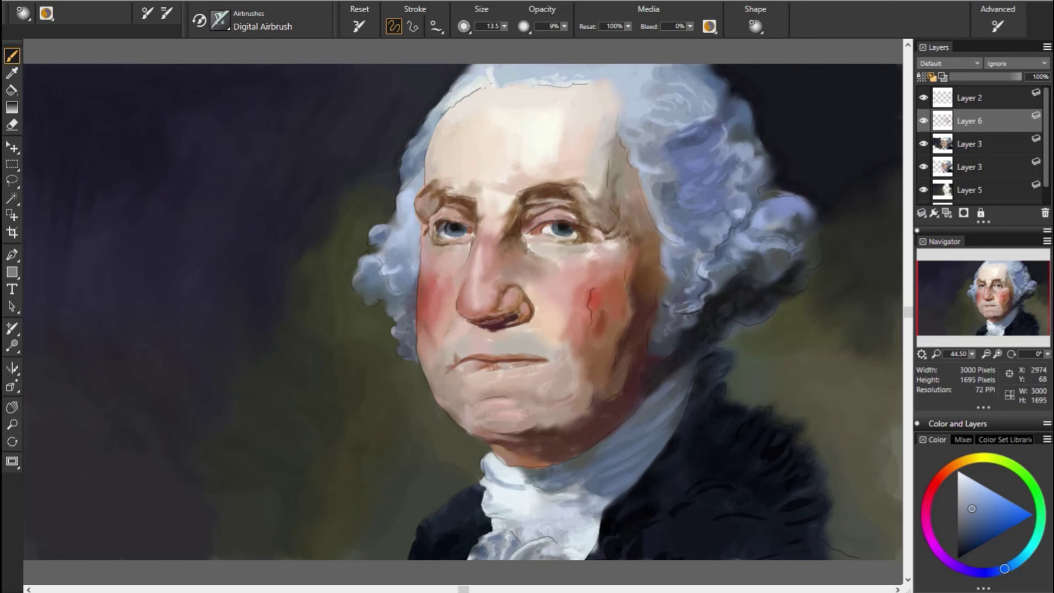
Step: Hide Layer 2, sample the wig's blue-grey, and glaze it faintly beside the left cheek
left_click(923, 98)
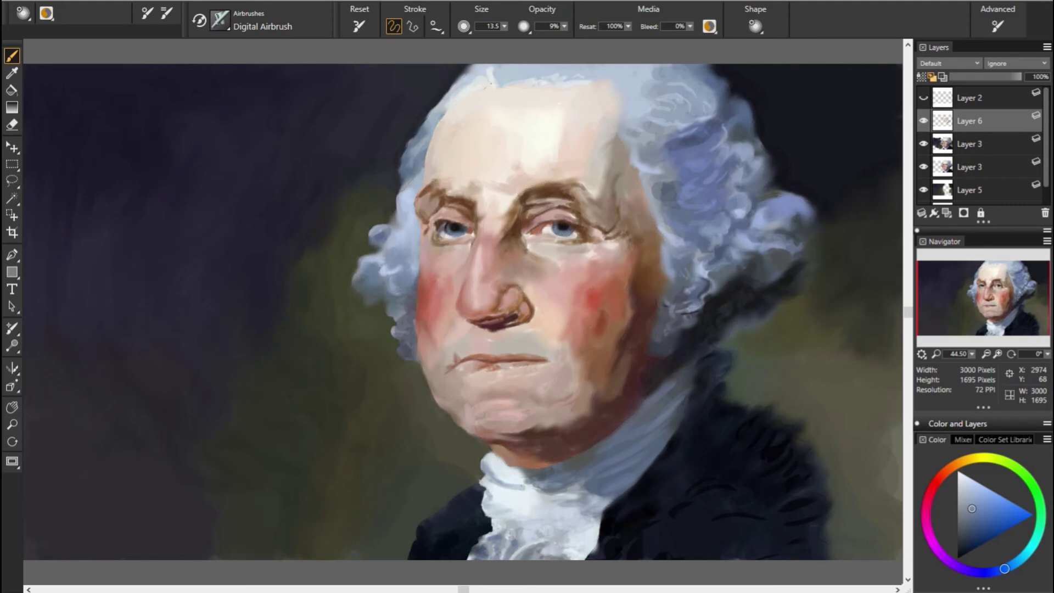
left_click(439, 244, "alt")
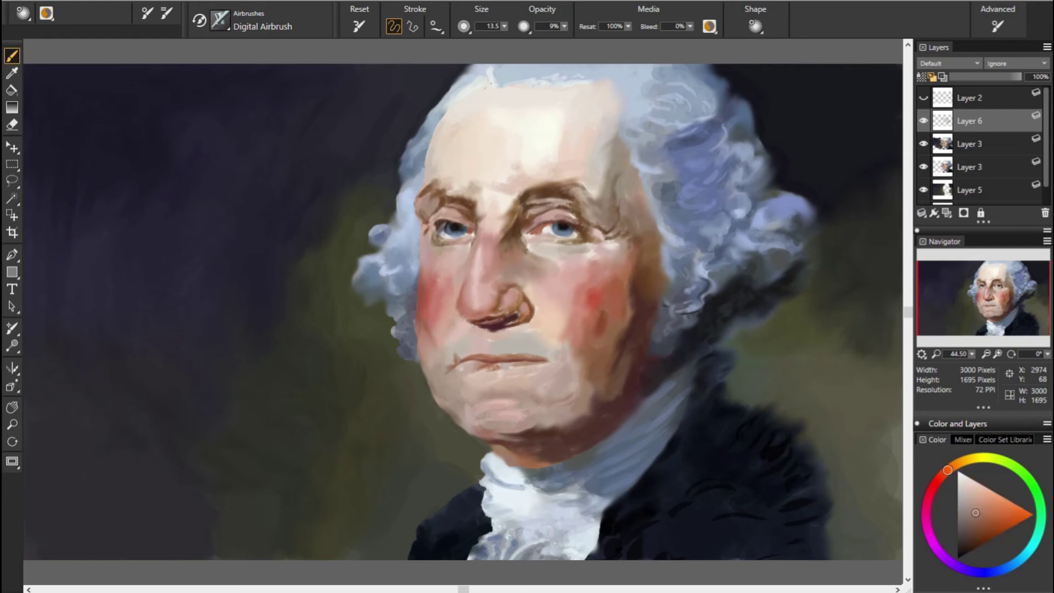
left_click(433, 267, "alt")
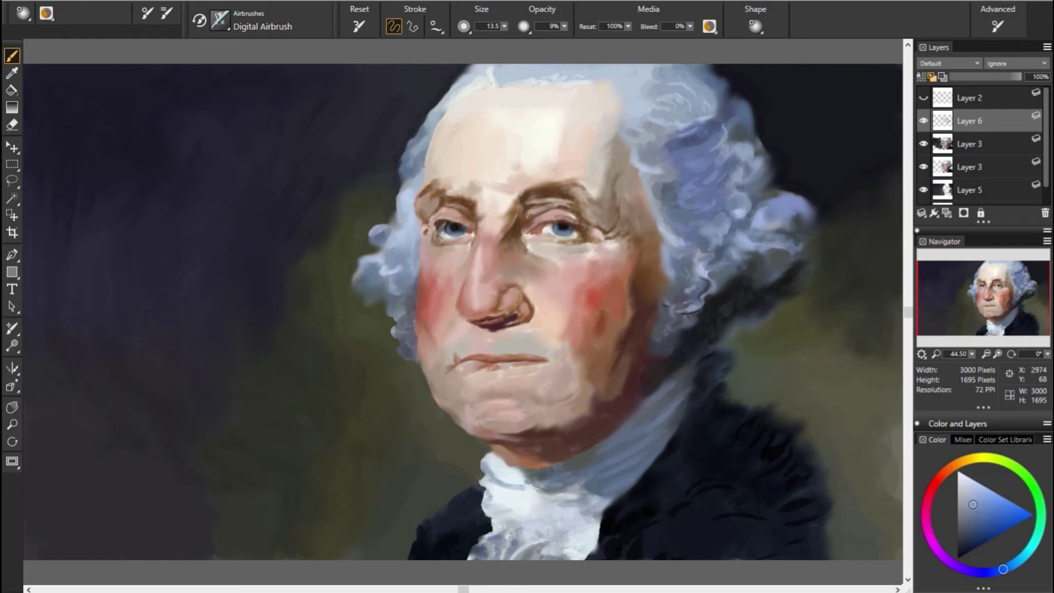
left_click(611, 252, "alt")
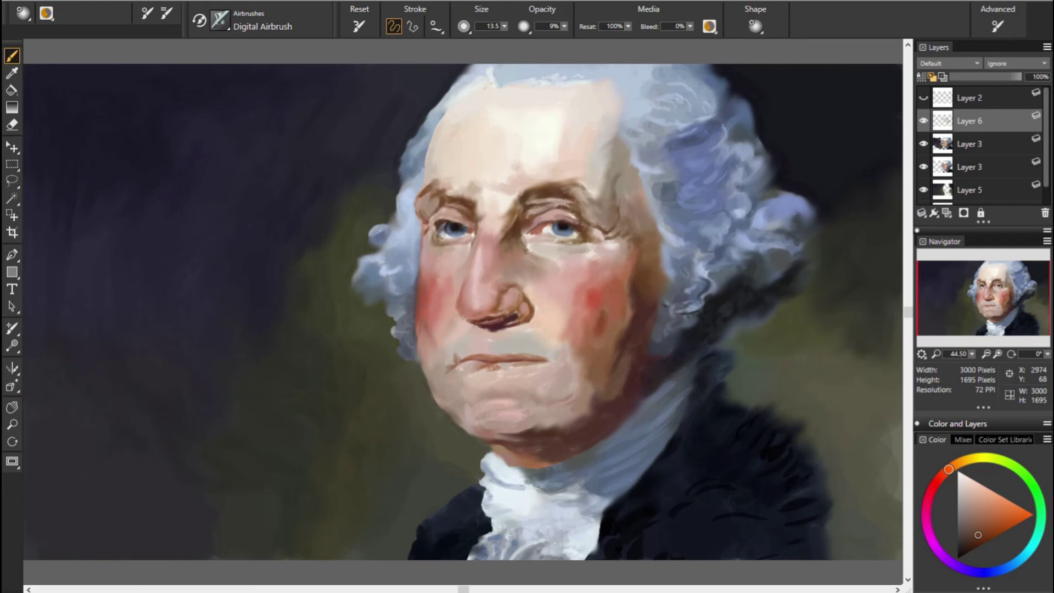
left_click(421, 286, "alt")
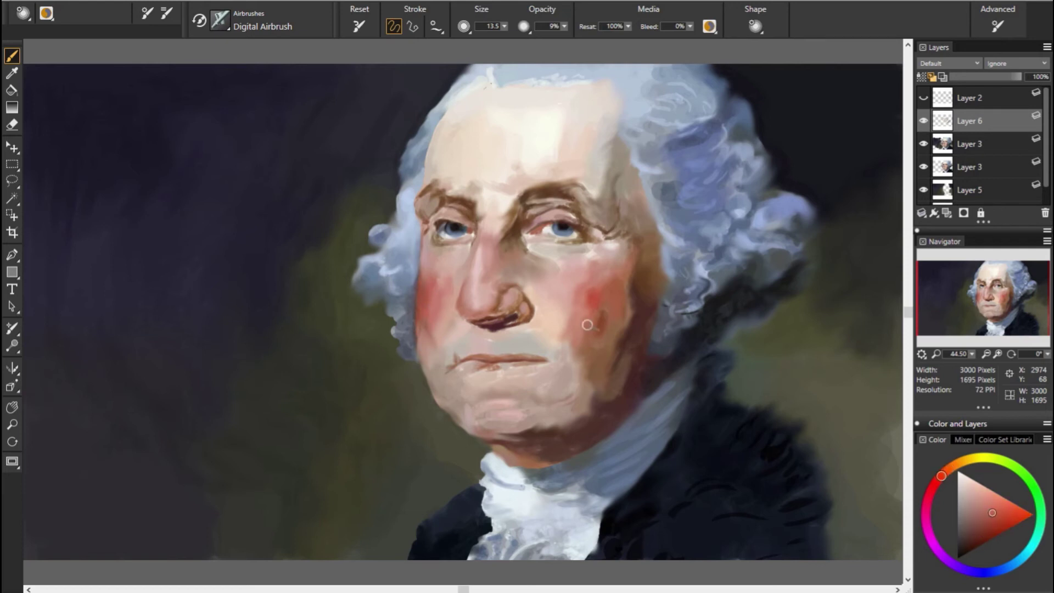
left_click(682, 345, "alt")
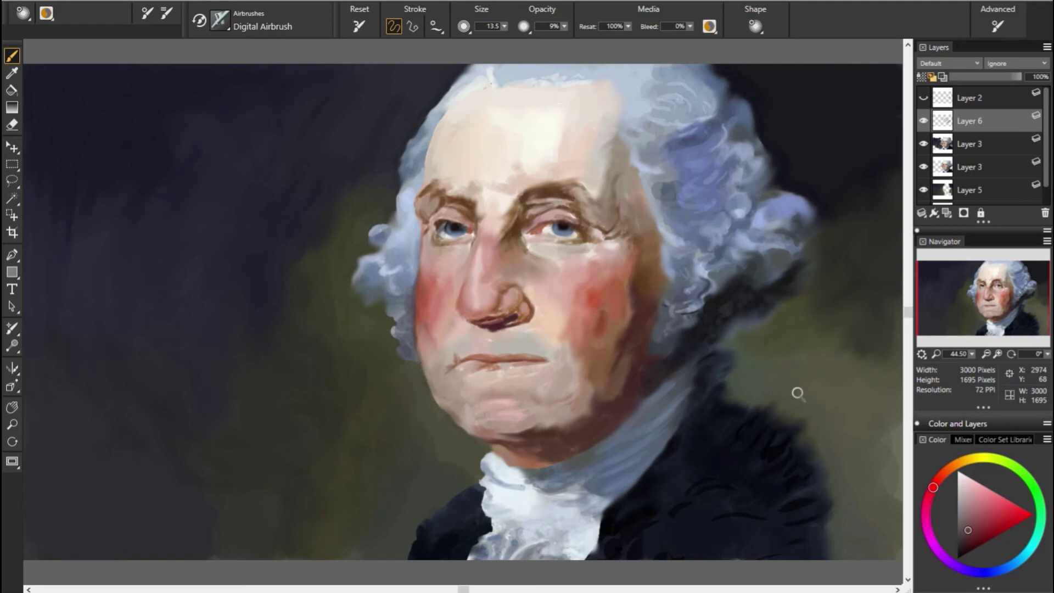
left_click(399, 279, "alt")
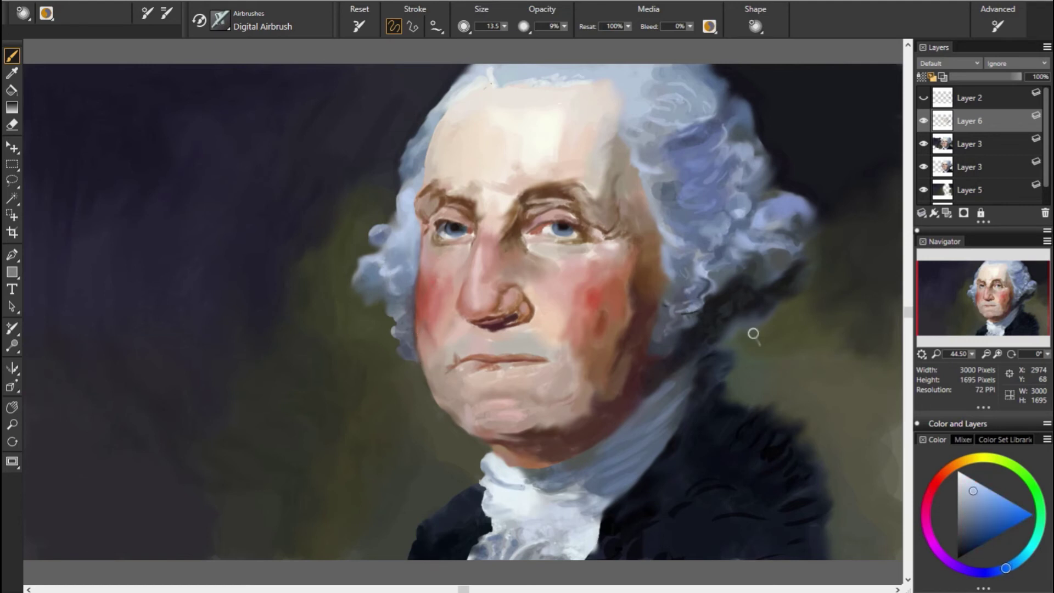
left_click_drag(393, 275, 392, 262)
left_click(400, 278, "alt")
Step: Darken the background along the wig's upper-left edge with a dark yellow-green glaze
left_click(702, 294, "alt")
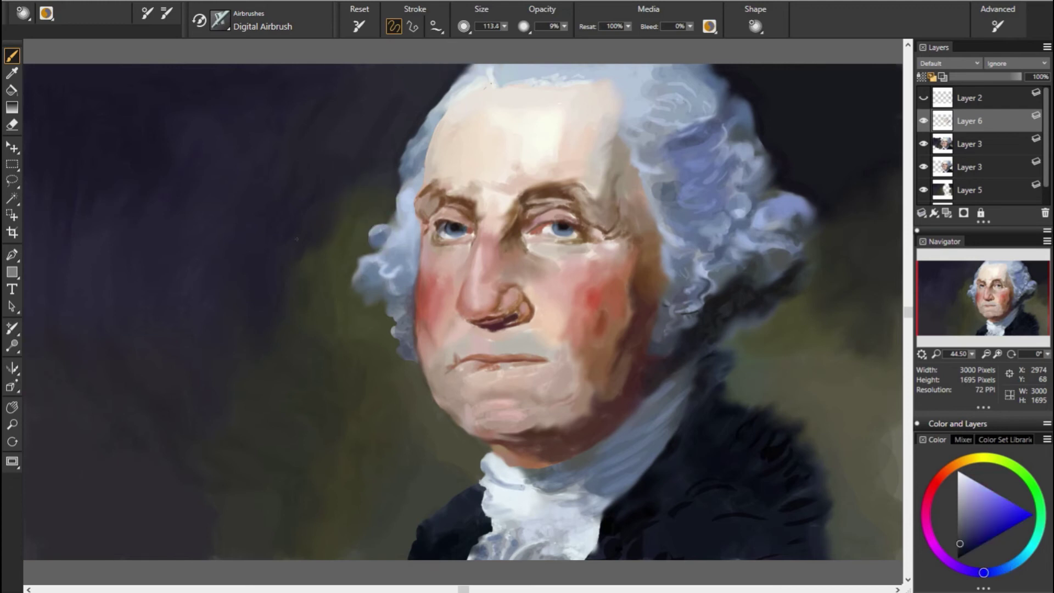
left_click(851, 156, "alt")
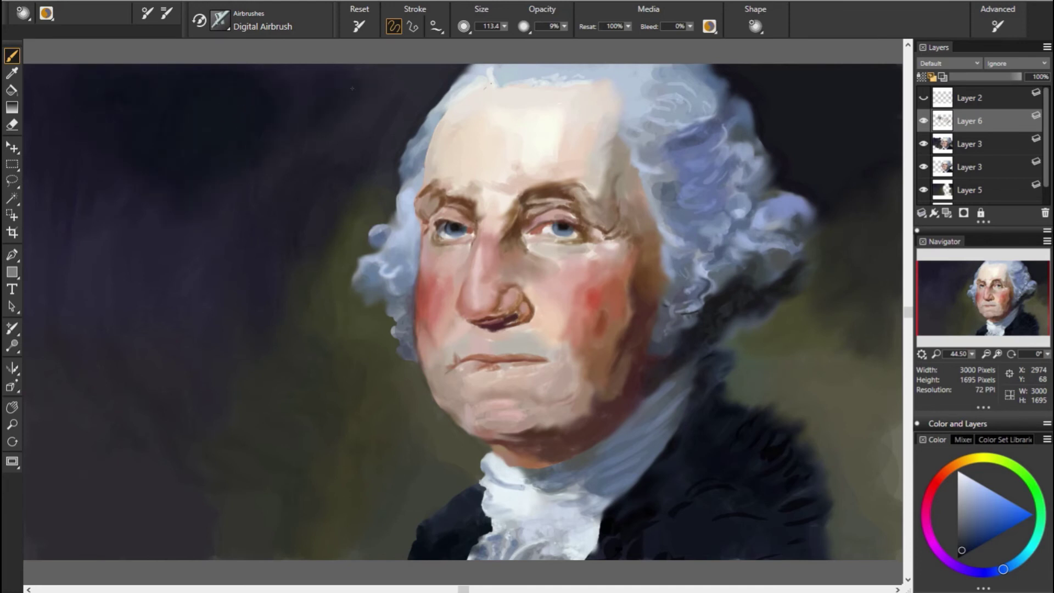
left_click(379, 77, "alt")
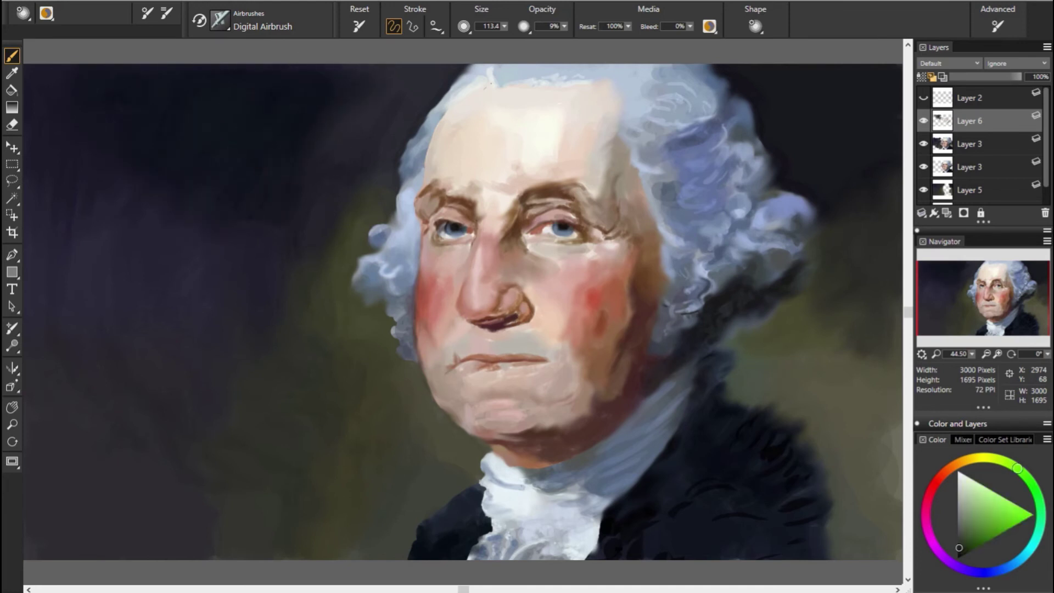
mouse_move(389, 84)
left_mouse_down()
mouse_move(407, 84)
mouse_move(412, 132)
left_mouse_up()
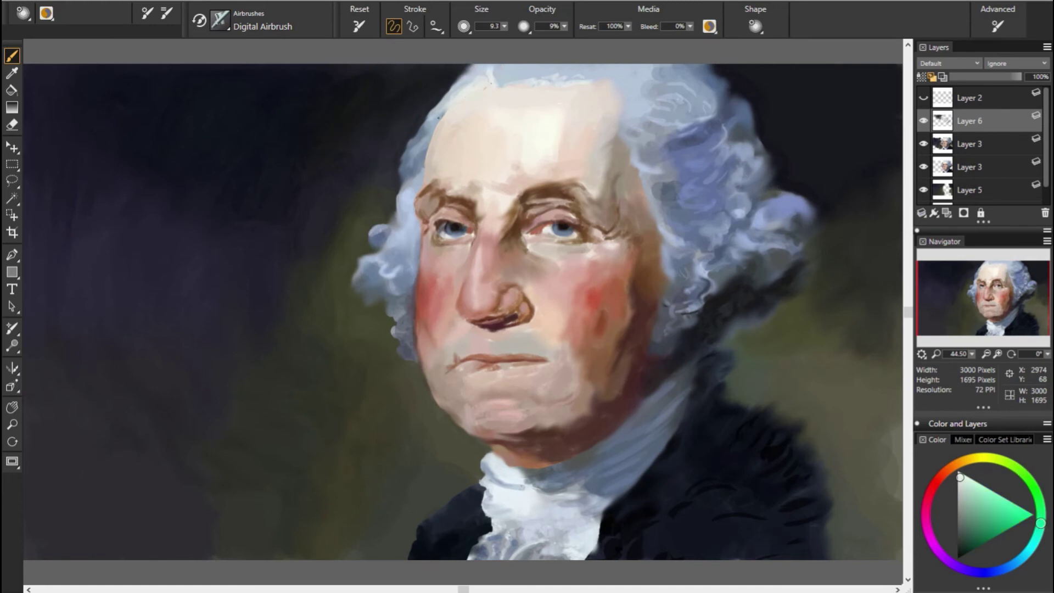
Step: Sample the wig's bluish greys and orange skin tones from forehead and nose bridge
left_click(444, 140, "alt")
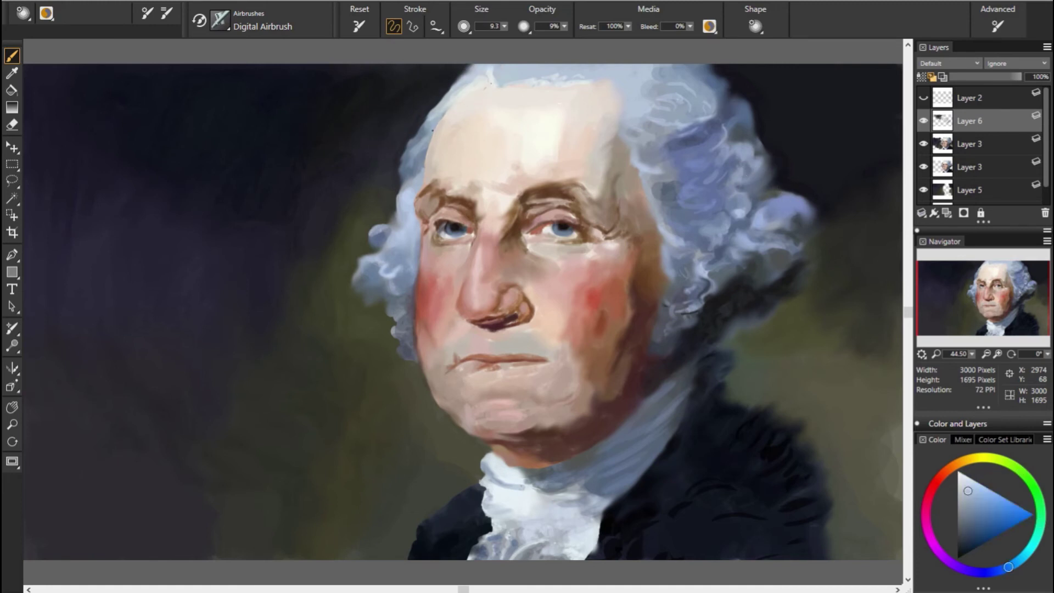
left_click(410, 176, "alt")
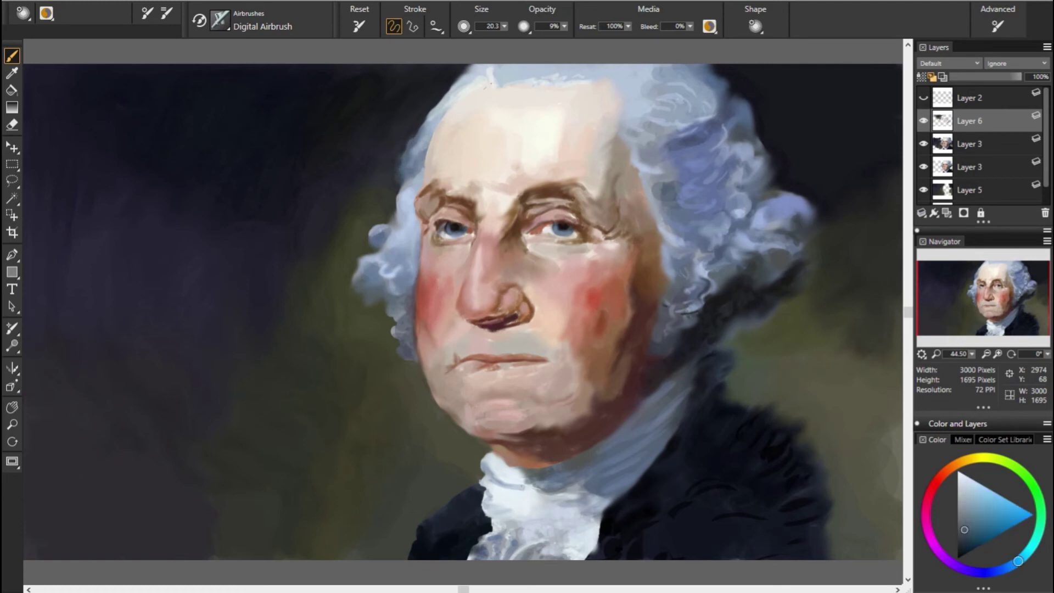
left_click(457, 171, "alt")
left_click(541, 153, "alt")
left_click(489, 240, "alt")
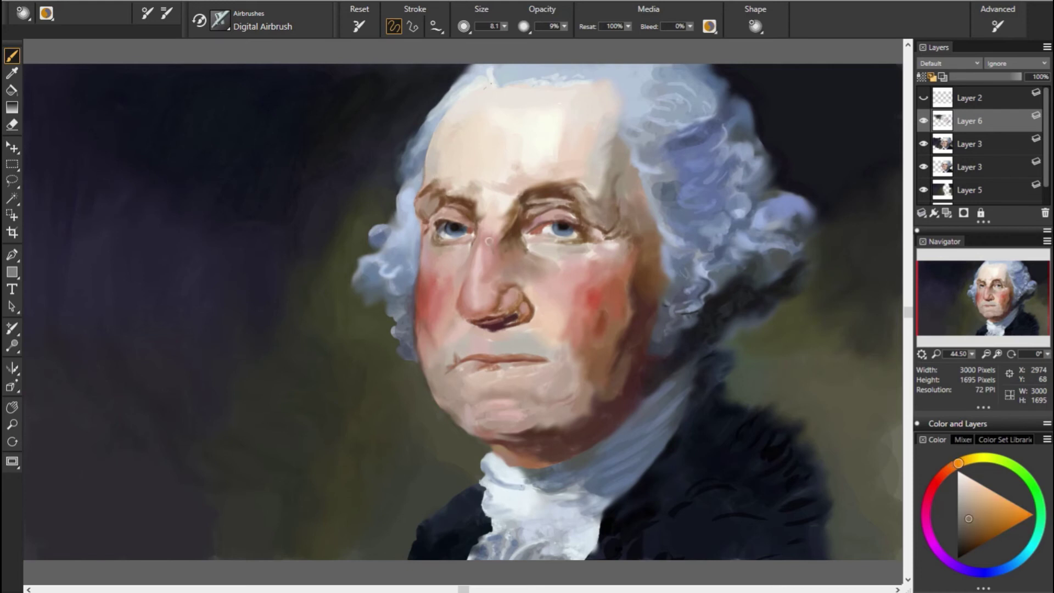
left_click(672, 261, "alt")
left_click(442, 222, "alt")
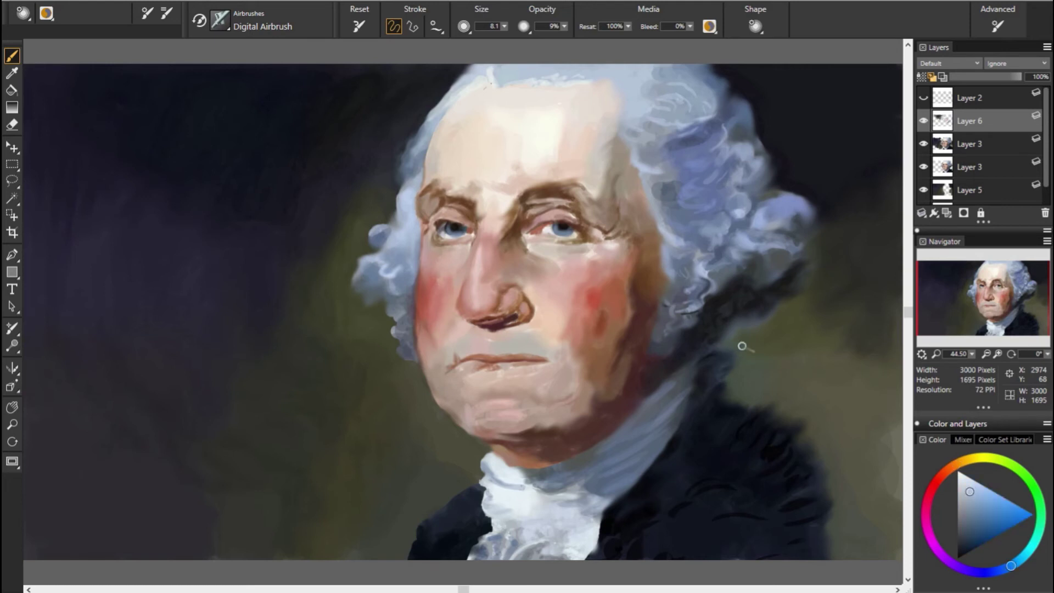
Step: Sample brow skin tones and a redder muted tone, setting the airbrush to about 27
left_click(424, 215, "alt")
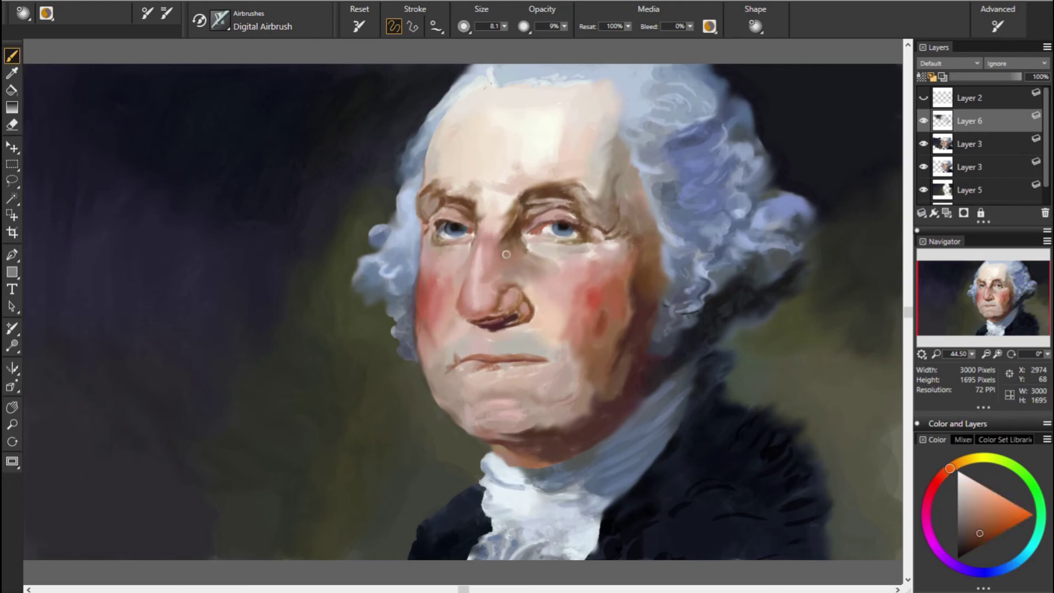
left_click(425, 216, "alt")
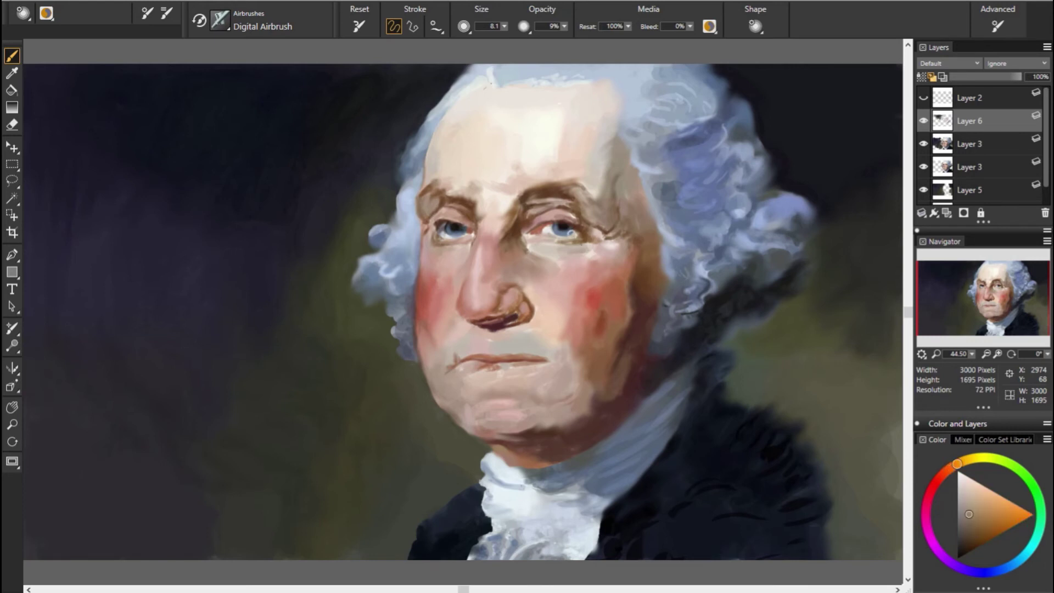
left_click(440, 199, "alt")
left_click(425, 221, "alt")
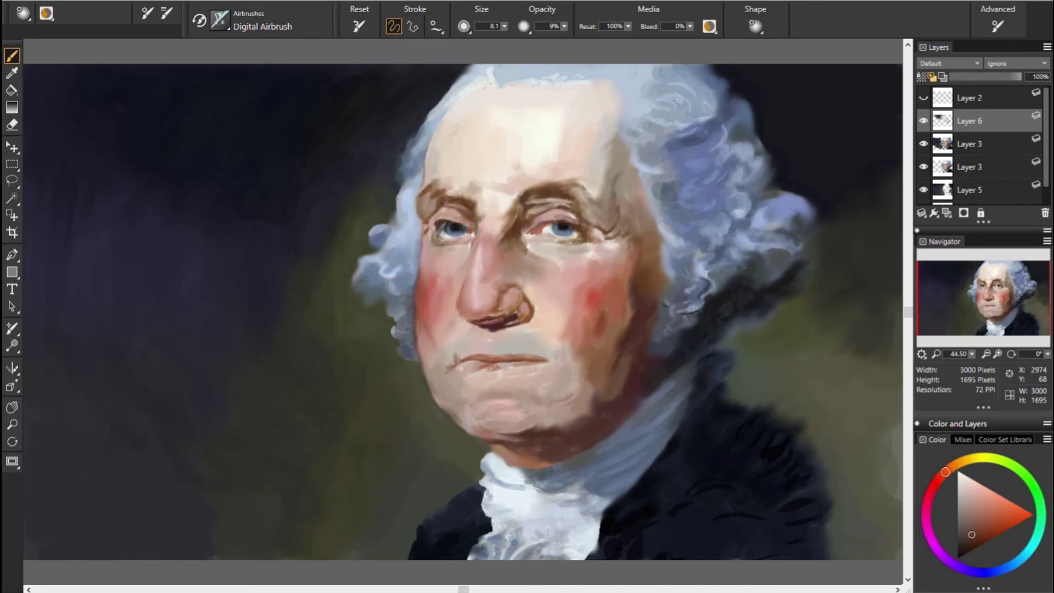
left_click(492, 216, "alt")
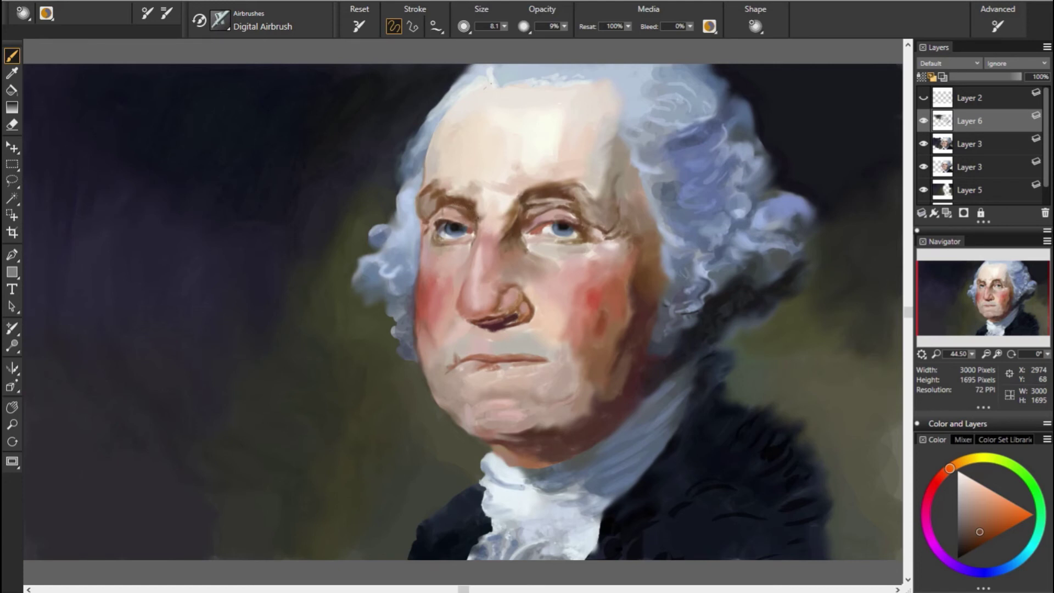
left_click(640, 279, "alt")
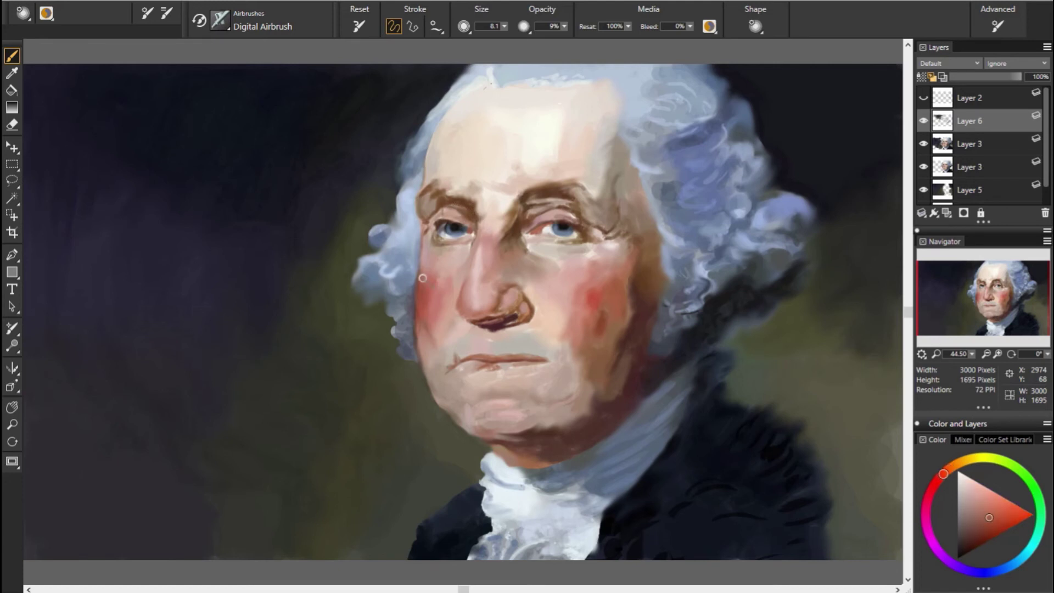
left_click_drag(422, 279, 423, 306)
Step: Sample pink, red and orange skin tones from both cheeks and the chin
left_click(612, 339, "alt")
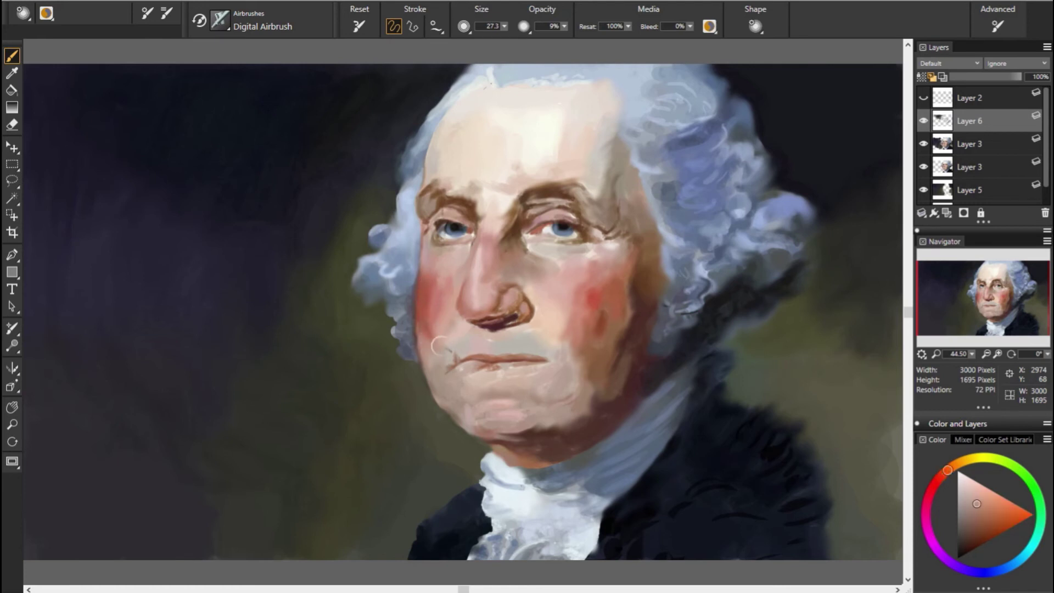
left_click(437, 309, "alt")
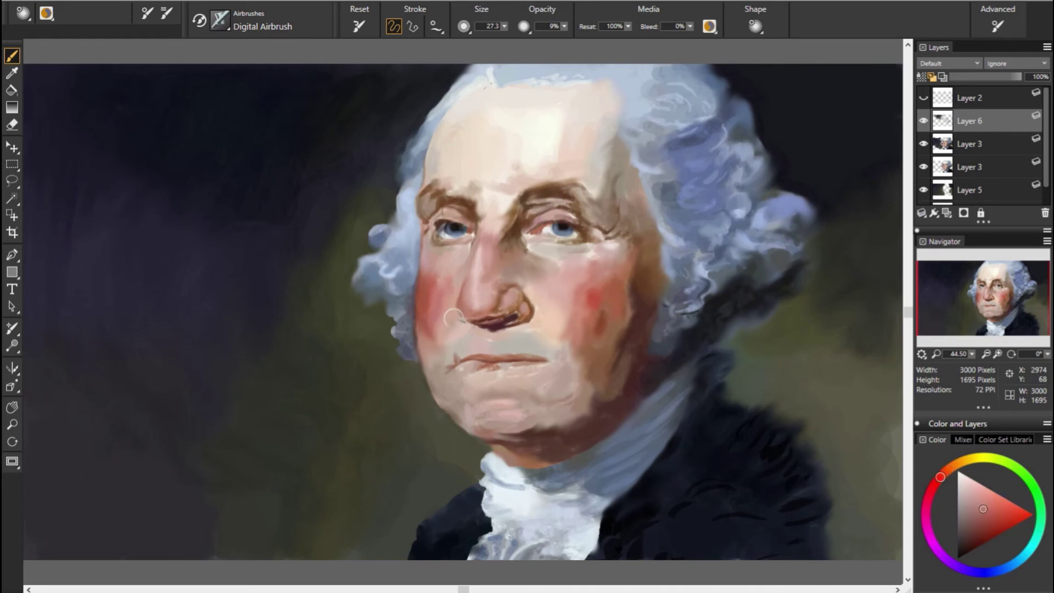
left_click(439, 318, "alt")
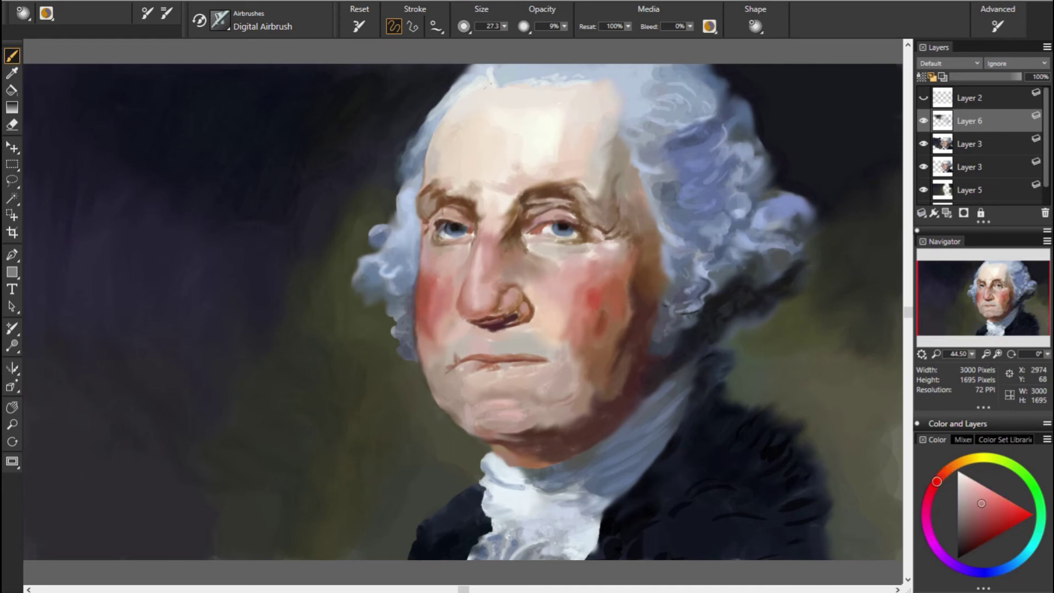
left_click(499, 324, "alt")
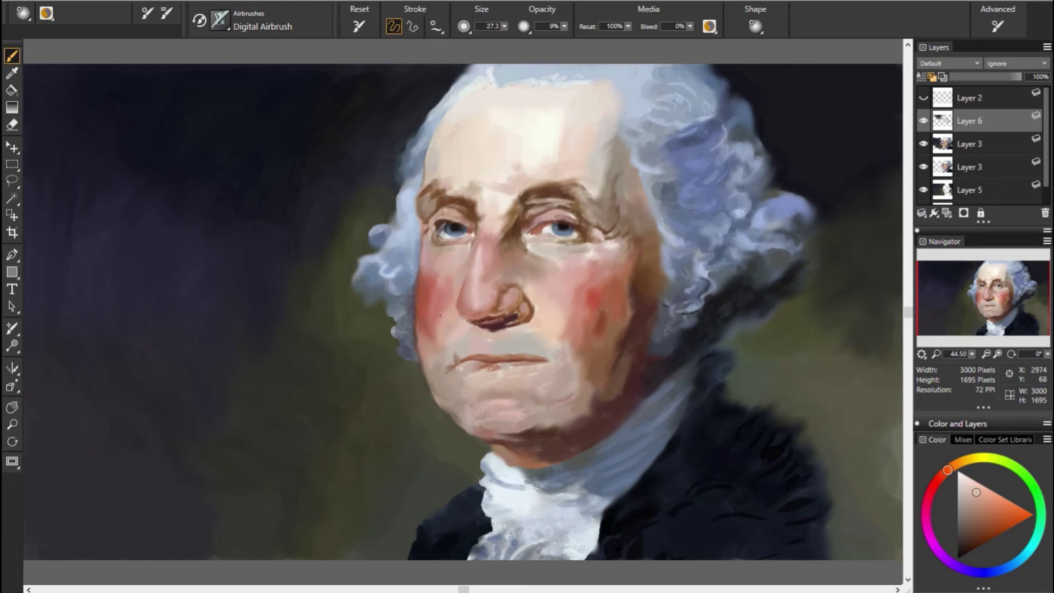
left_click(433, 341, "alt")
left_click(523, 394, "alt")
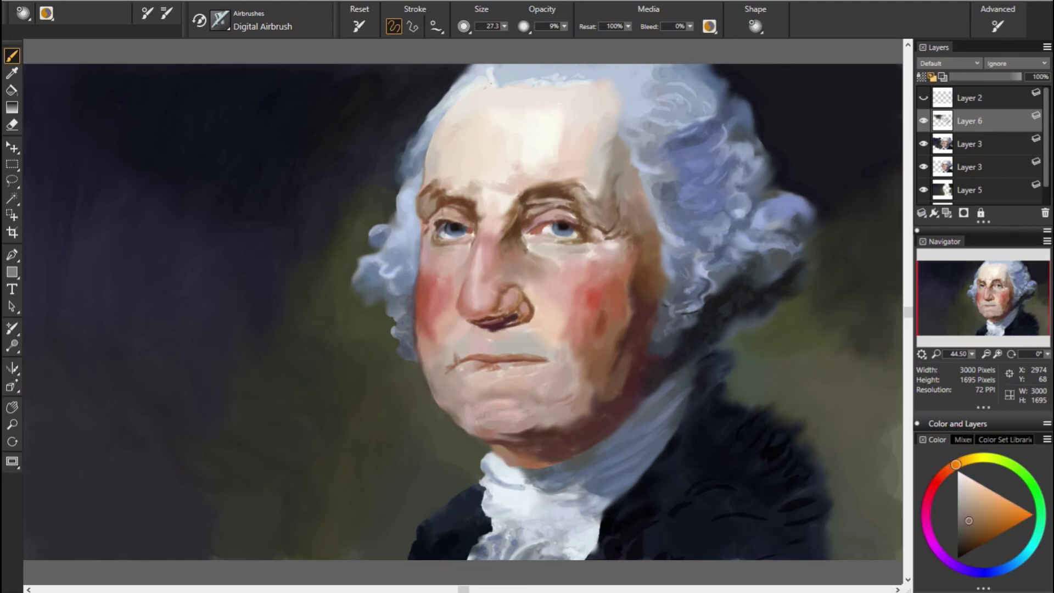
left_click(450, 407, "alt")
Step: Shrink the airbrush to about 13.7 and sample lip and nearby skin colours
left_click(486, 351, "alt")
key("bracketleft")
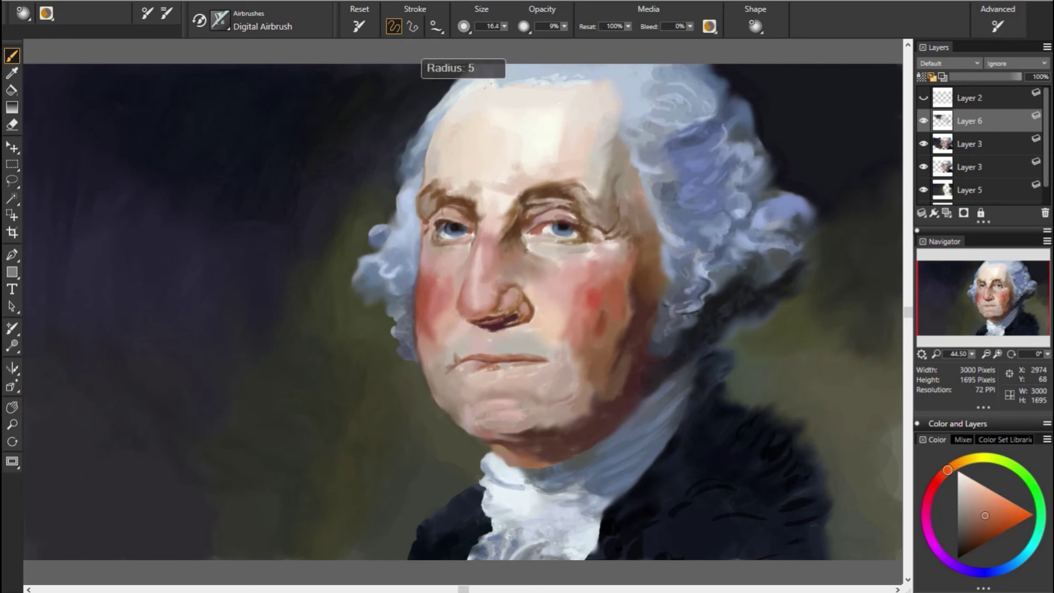
key("bracketleft")
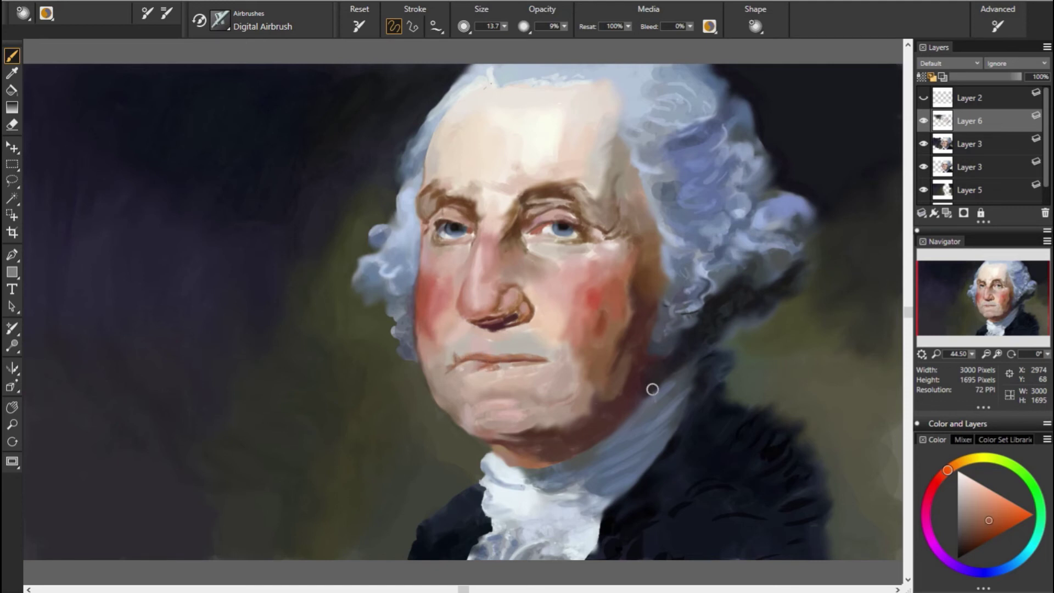
left_click(500, 359, "alt")
left_click(518, 358, "alt")
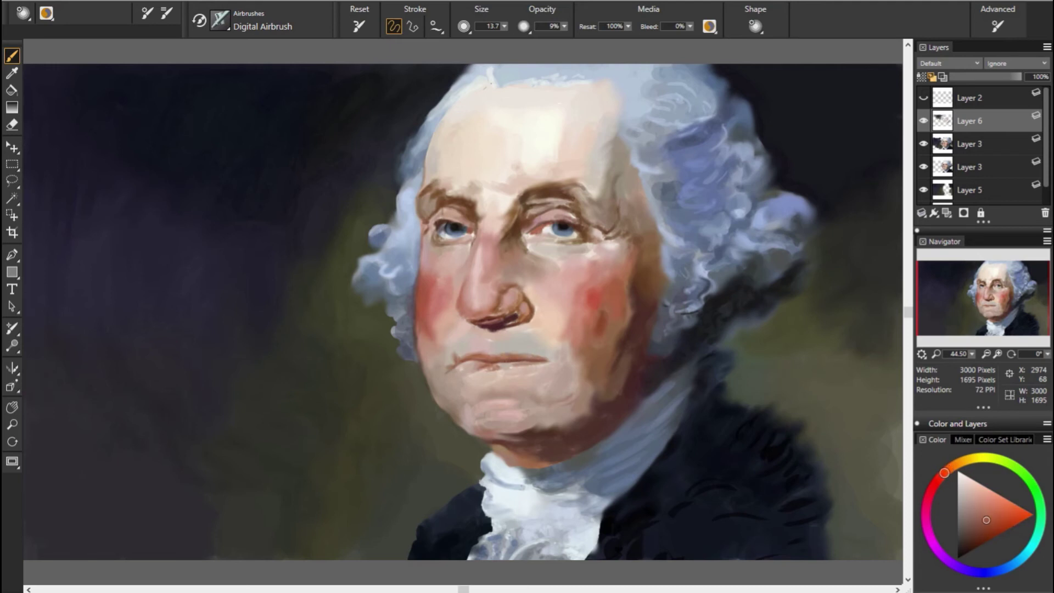
left_click(529, 359, "alt")
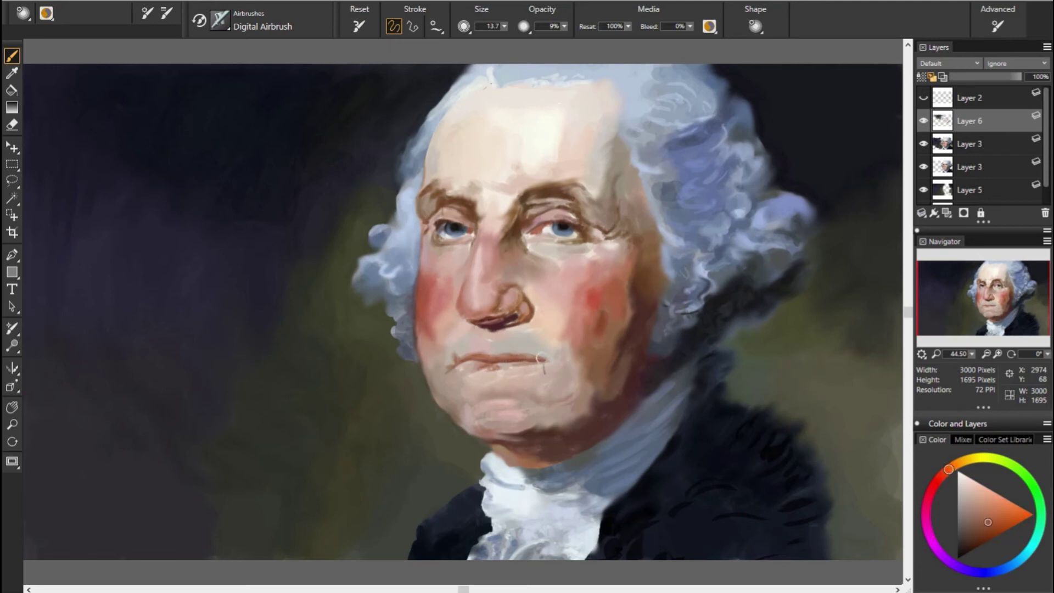
left_click(608, 357, "alt")
Step: Sample lip, jaw and neck colours, then enlarge the airbrush to 27.4
left_click(677, 373, "alt")
left_click(657, 382, "alt")
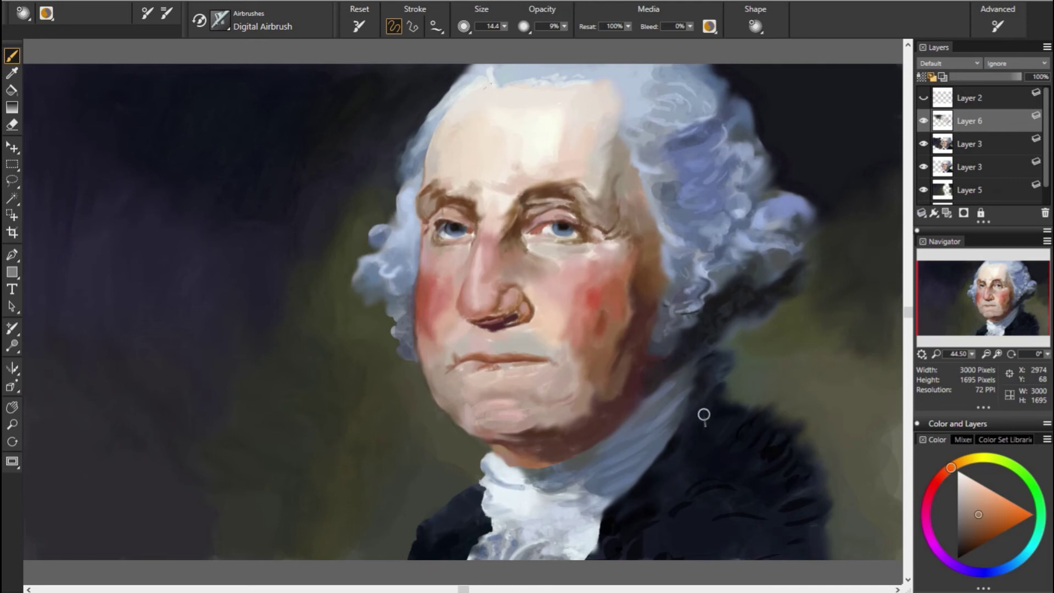
left_click(660, 371, "alt")
left_click(752, 387, "alt")
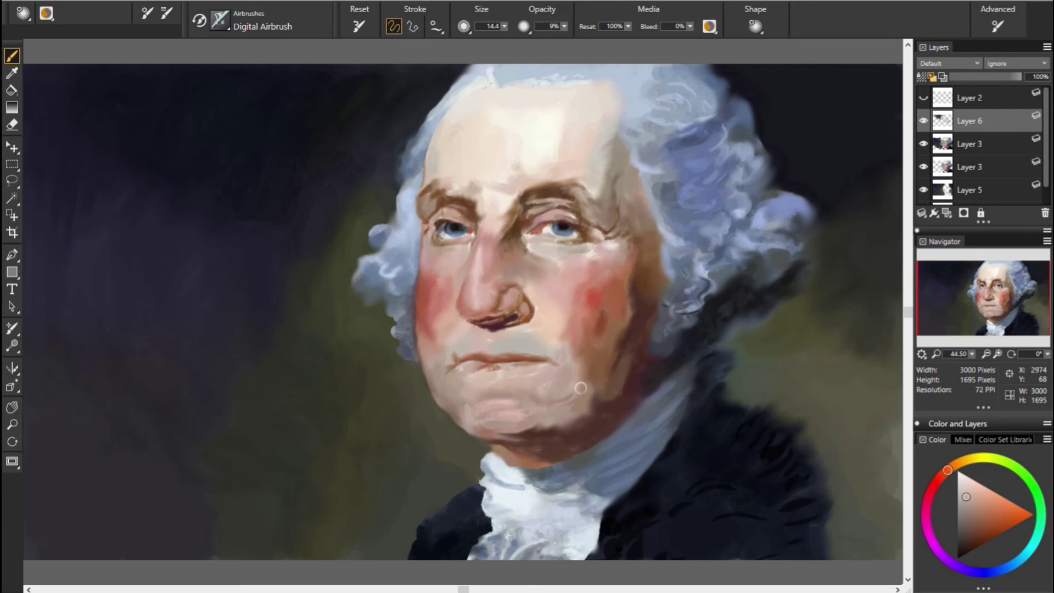
left_click(605, 377, "alt")
left_click(604, 378, "alt")
left_click(519, 332, "alt")
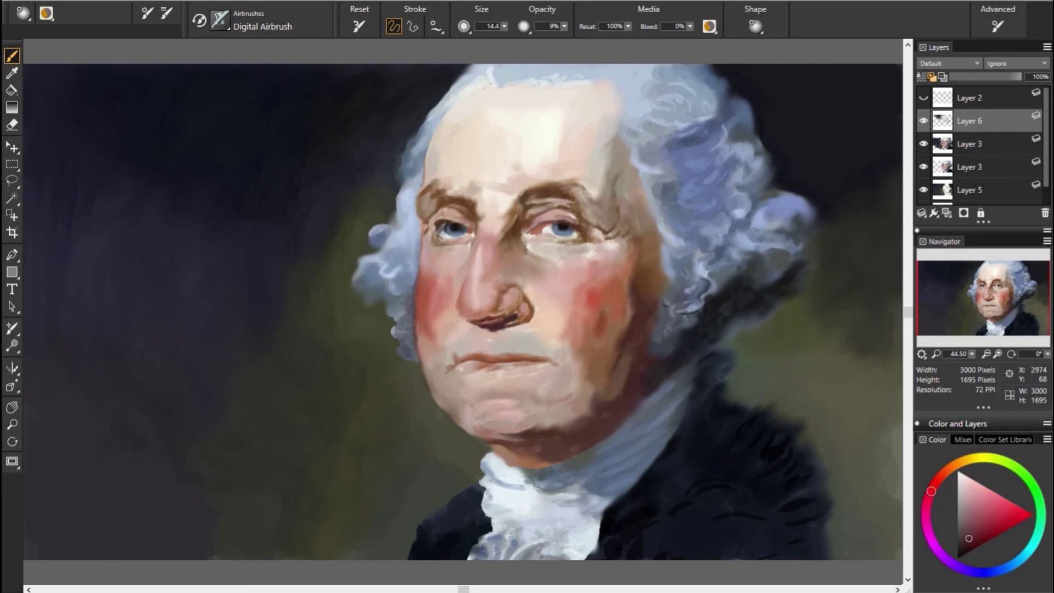
key("bracketright")
key("bracketright")
key("bracketright")
left_click(543, 321, "alt")
Step: Shrink the airbrush to 19.2 and sample skin tones around the jaw, nose and cheek
key("bracketleft")
key("bracketleft")
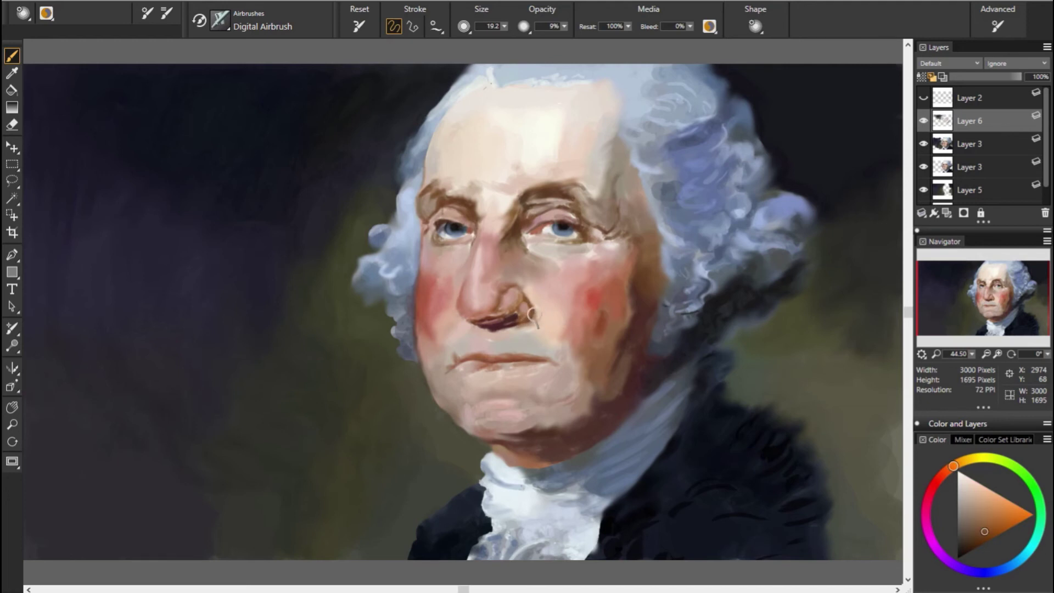
left_click(411, 336, "alt")
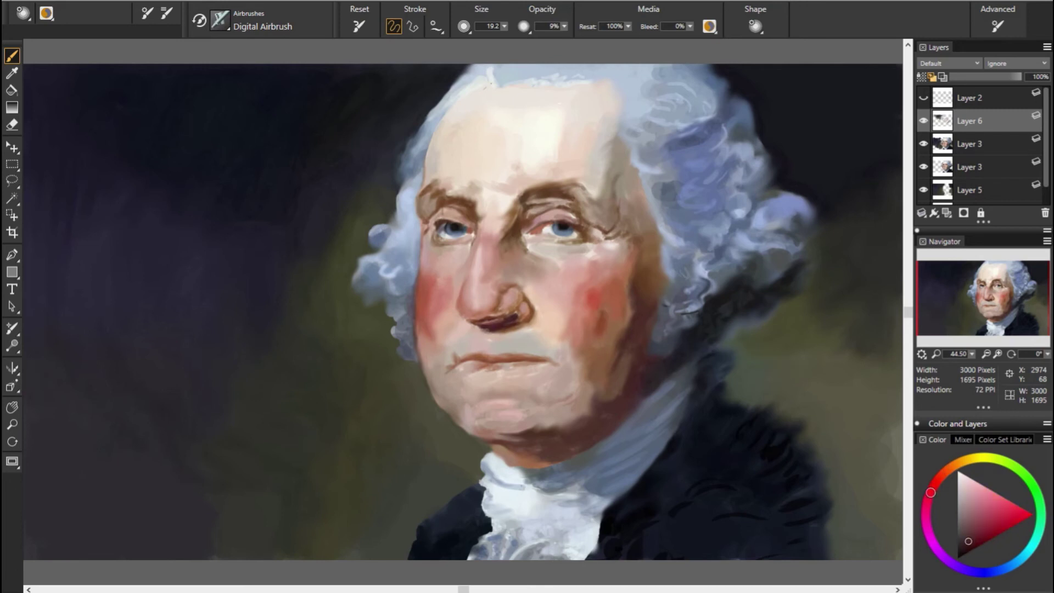
left_click(489, 320, "alt")
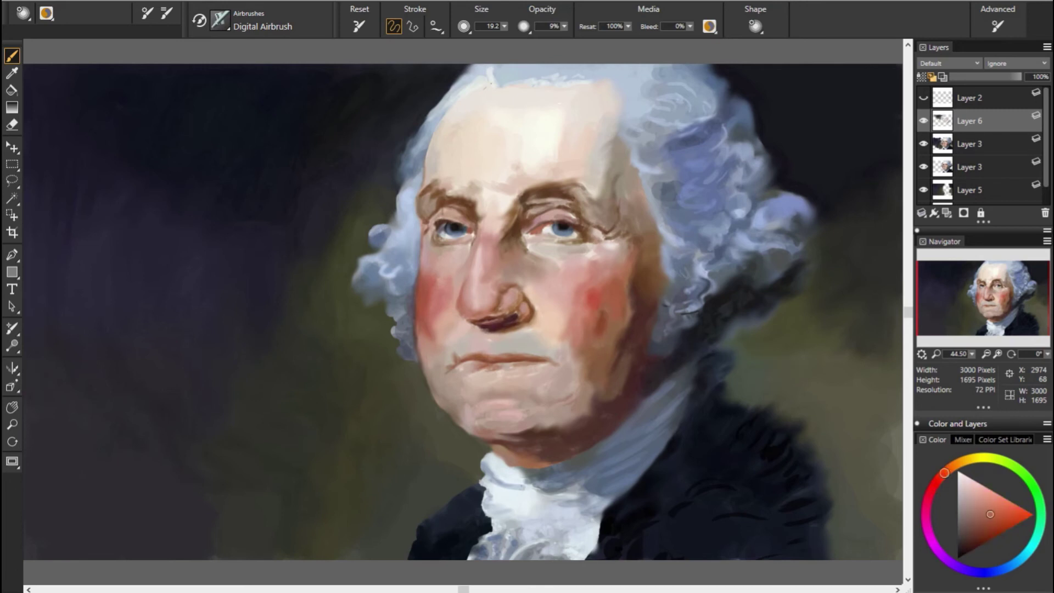
left_click(591, 331, "alt")
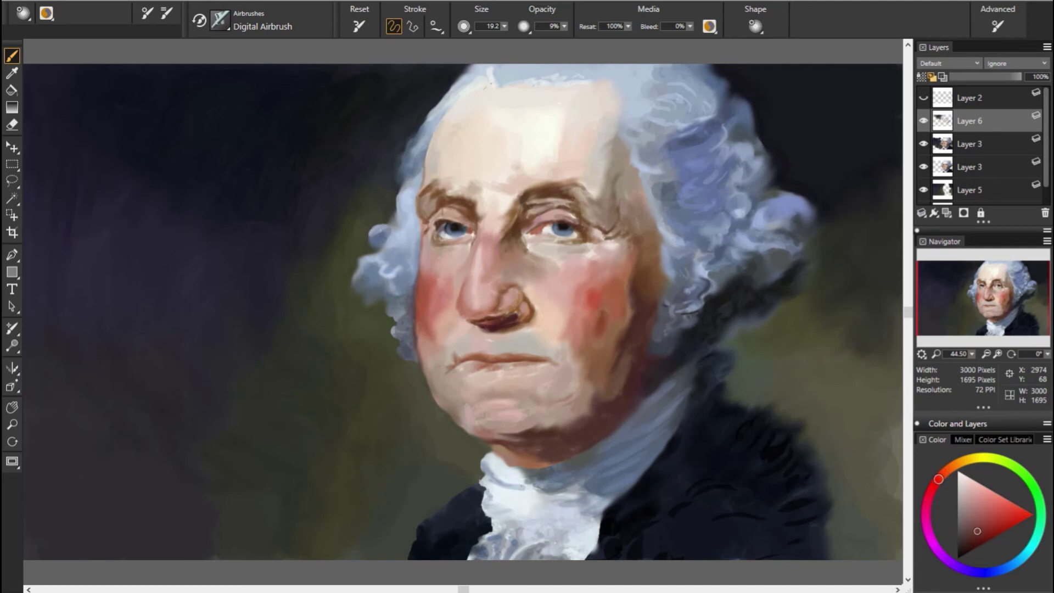
left_click(474, 325, "alt")
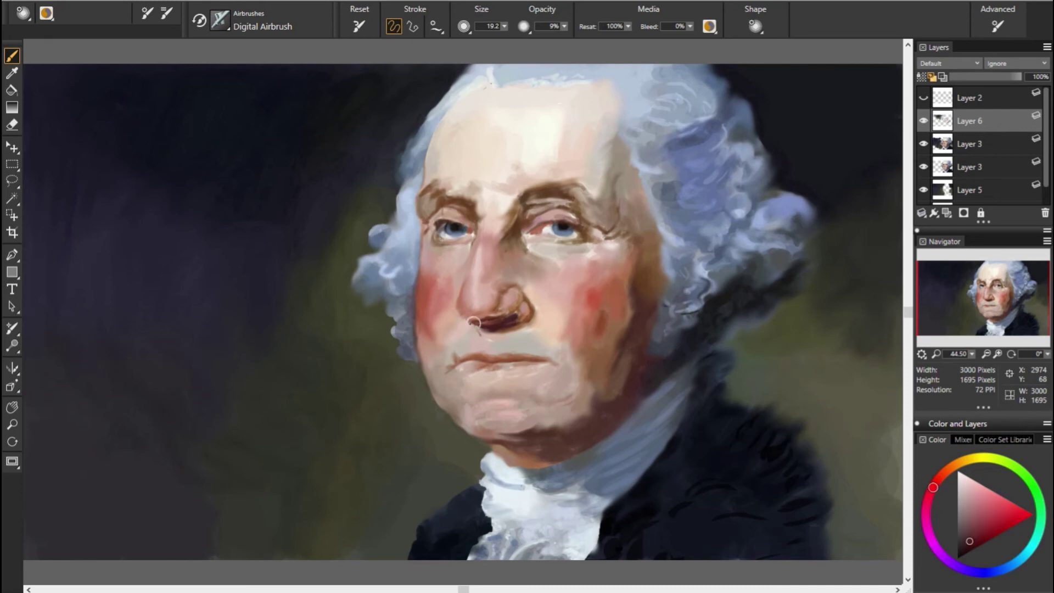
left_click(507, 330, "alt")
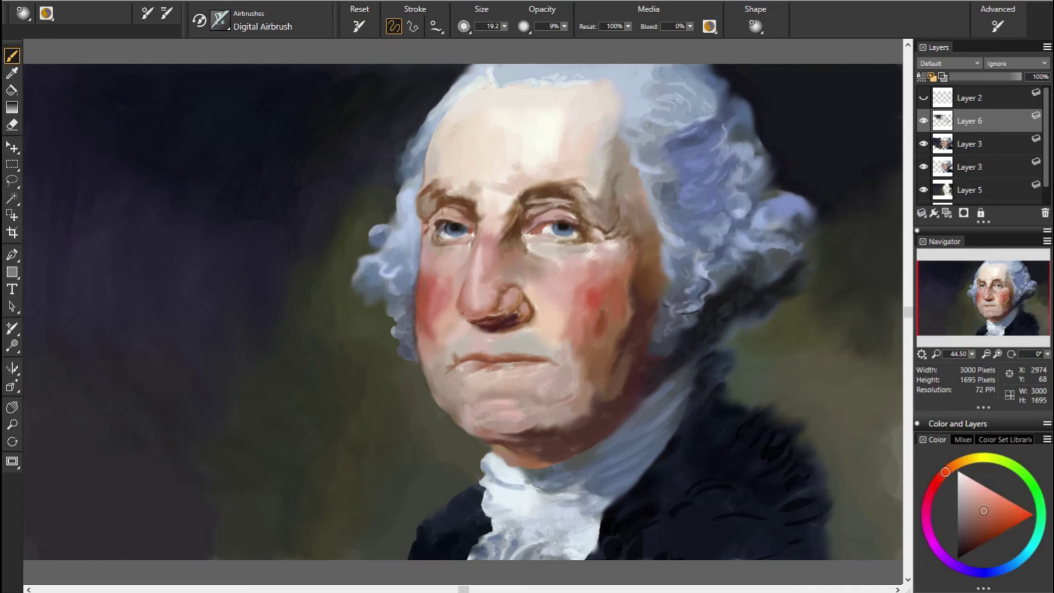
left_click(373, 323, "alt")
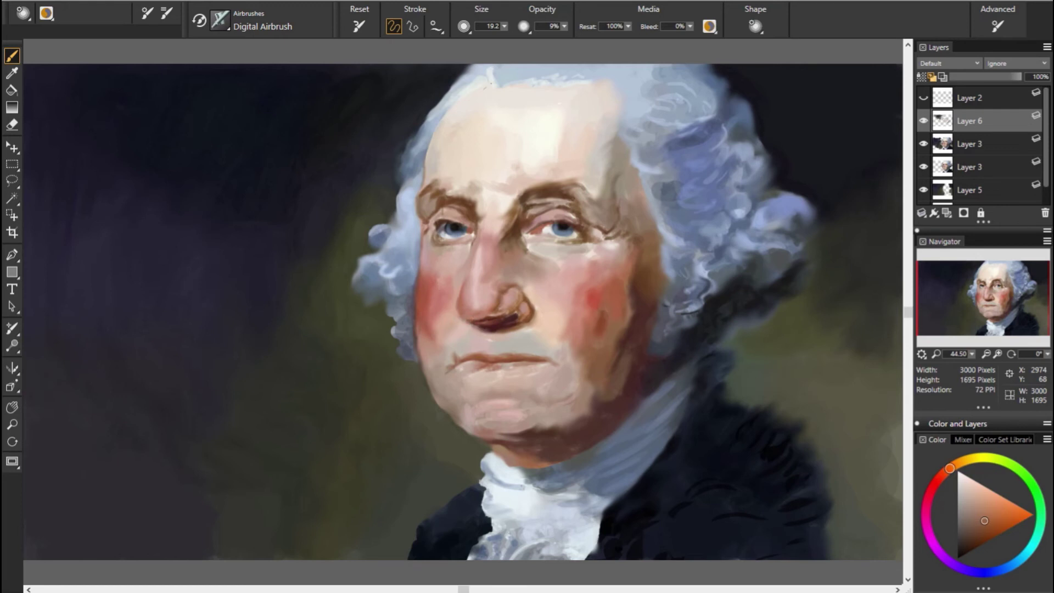
left_click(475, 303, "alt")
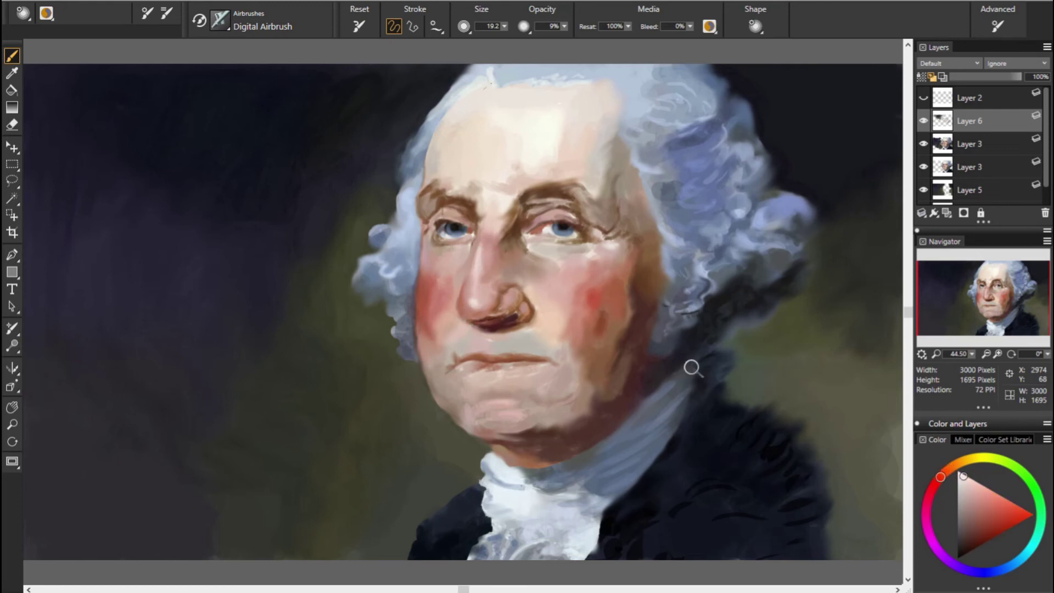
Step: Sample pink, orange and peach tones around the eye, forehead and eyebrows
left_click(526, 265, "alt")
left_click(505, 226, "alt")
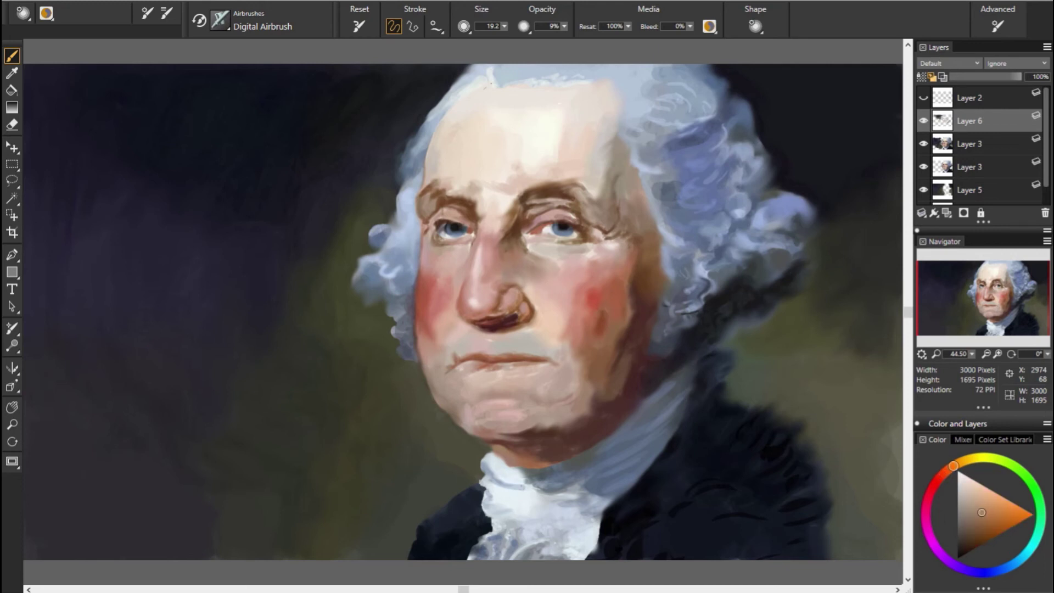
left_click(496, 225, "alt")
left_click(477, 214, "alt")
left_click(379, 232, "alt")
left_click(494, 165, "alt")
left_click(519, 205, "alt")
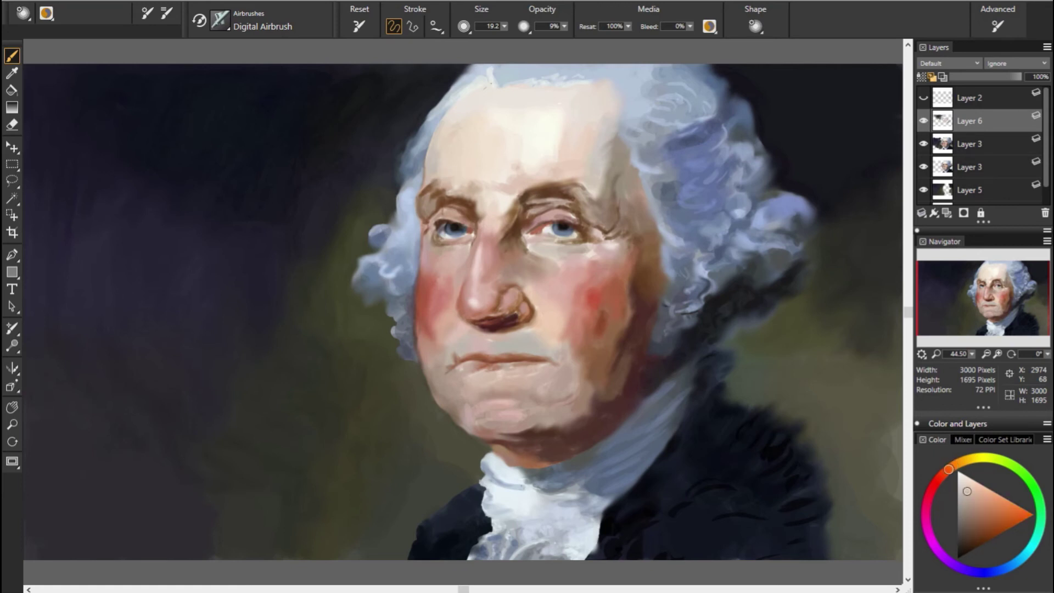
left_click(398, 221, "alt")
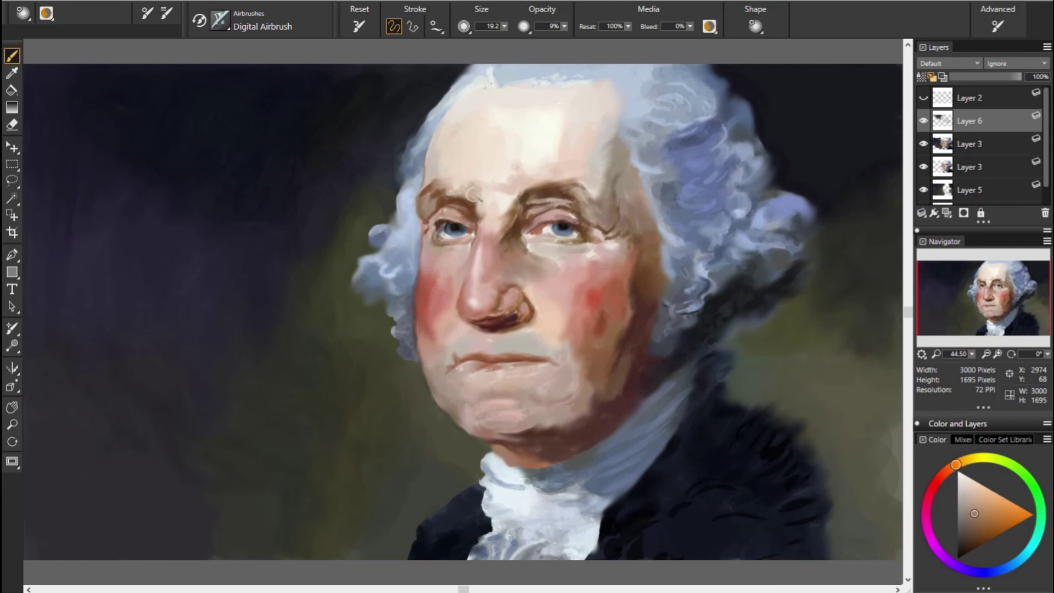
left_click(443, 196, "alt")
left_click(433, 197, "alt")
left_click(584, 242, "alt")
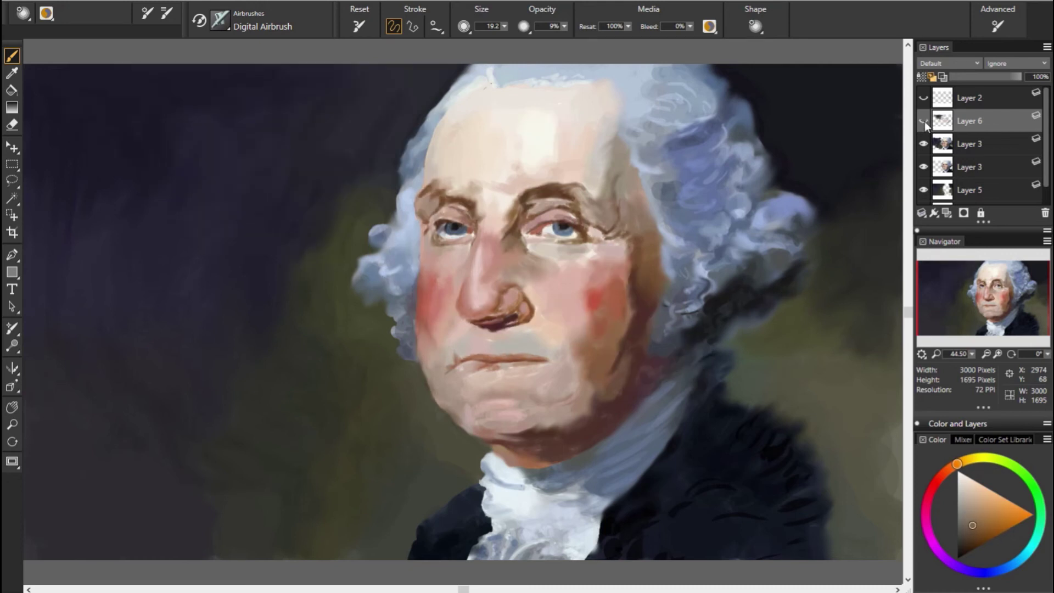
Step: Sample wig blues, shrink the airbrush to 13.5, and darken the wig edge with bluish grey
left_click(409, 272, "alt")
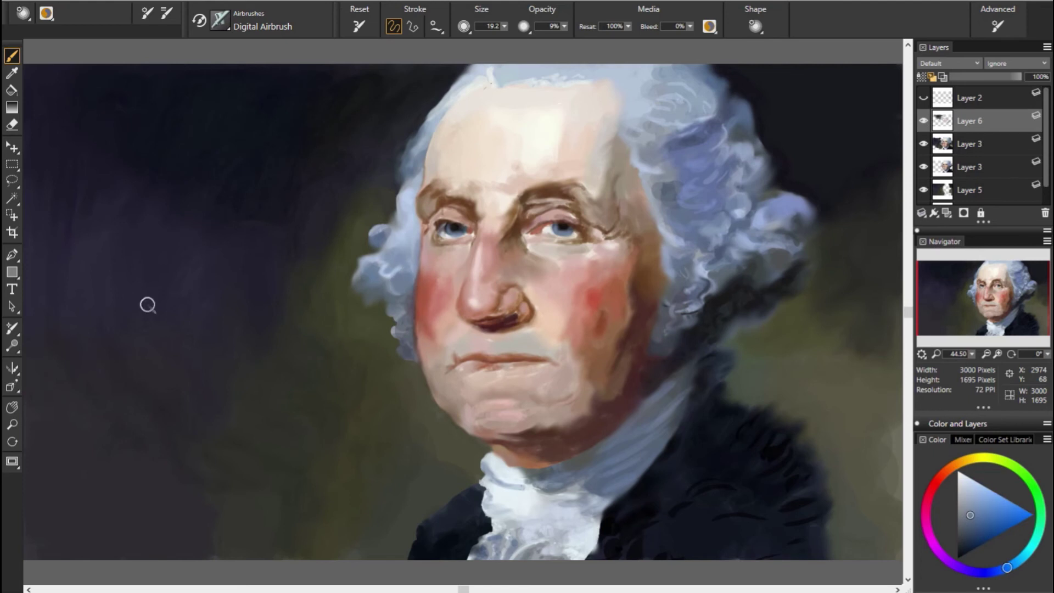
left_click(148, 305, "alt")
key("bracketleft")
key("bracketleft")
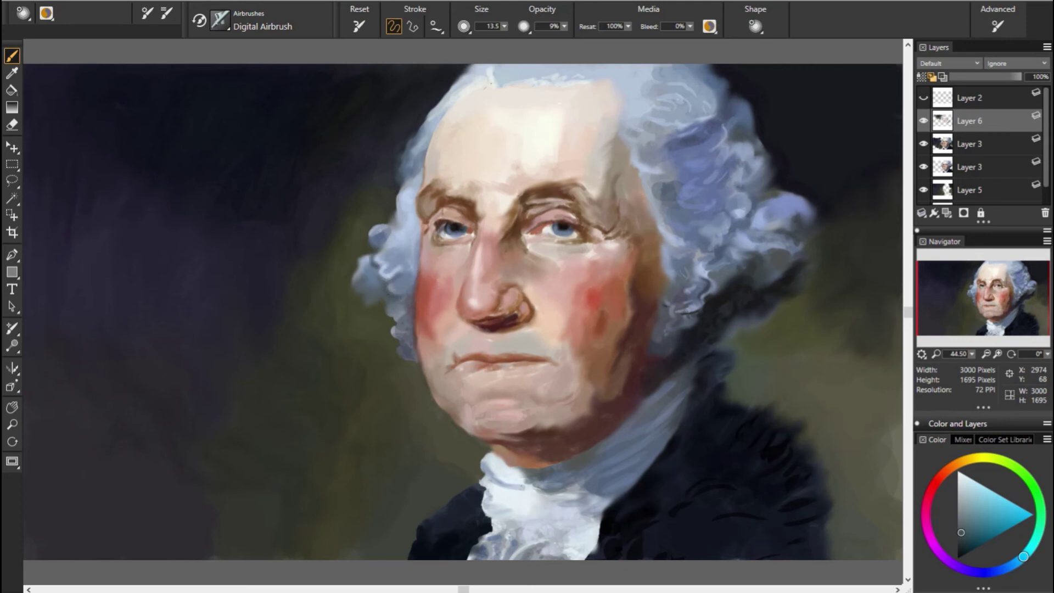
left_click(389, 302, "alt")
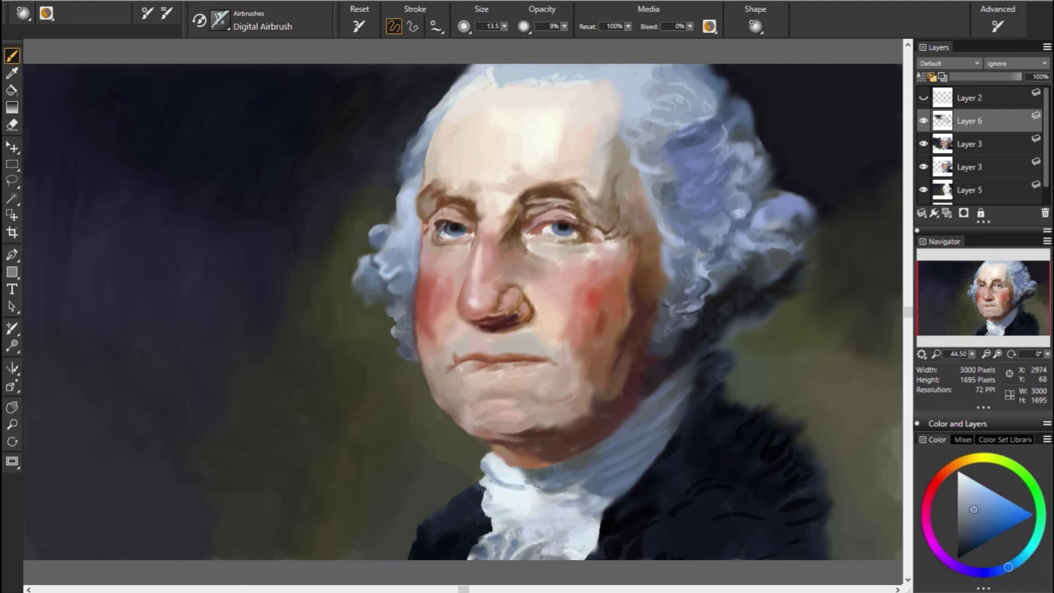
left_click_drag(392, 326, 392, 311)
Step: Glaze a faint shadow where the left cheek meets the wig and soften that edge
left_click(405, 285, "alt")
left_click(438, 313, "alt")
left_click_drag(412, 301, 415, 290)
left_click(626, 353, "alt")
left_click(625, 352, "alt")
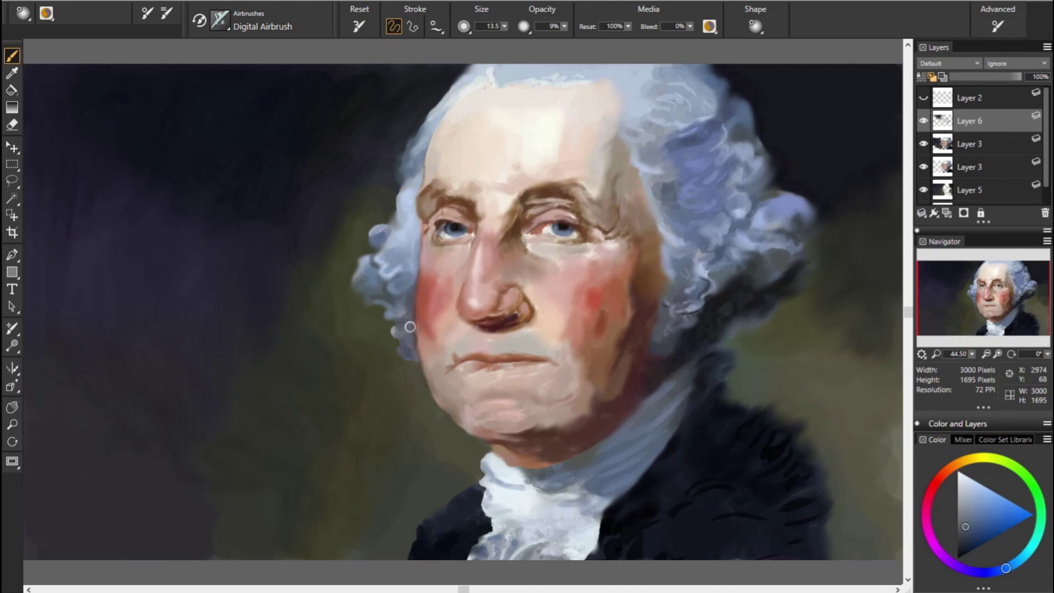
left_click_drag(387, 320, 406, 313)
Step: Sample tones from the cheek, wig, background, jaw and mouth, ending on a pale skin tone
left_click(393, 326, "alt")
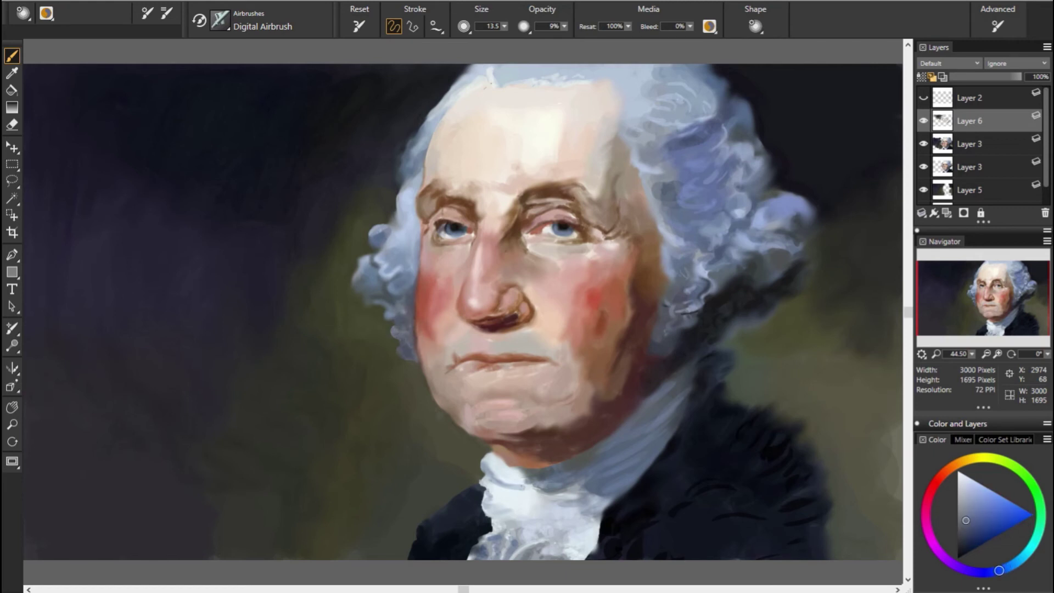
left_click(407, 326, "alt")
left_click(279, 346, "alt")
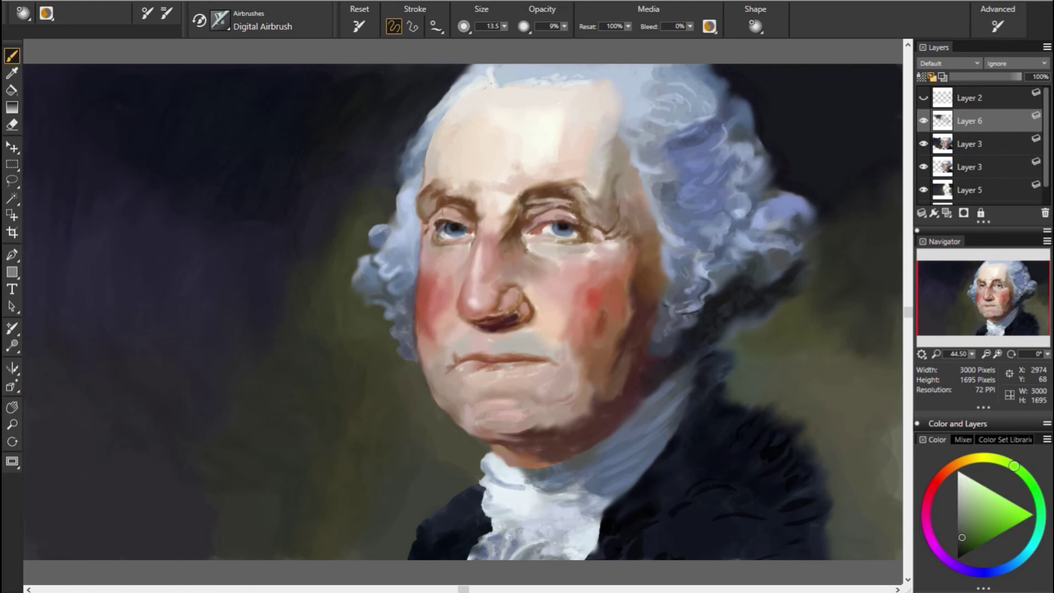
left_click(406, 348, "alt")
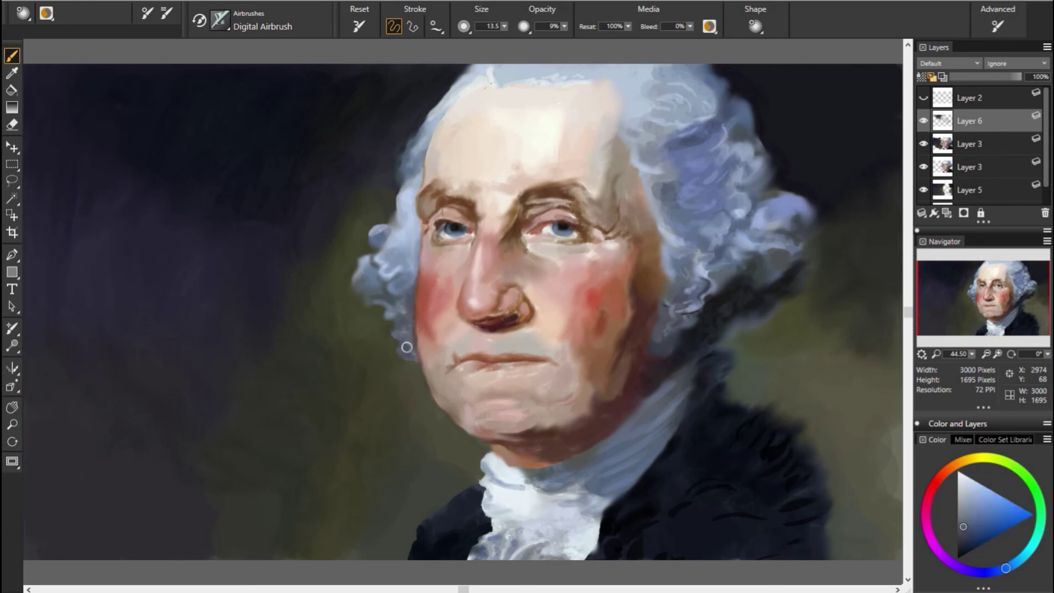
left_click(406, 361, "alt")
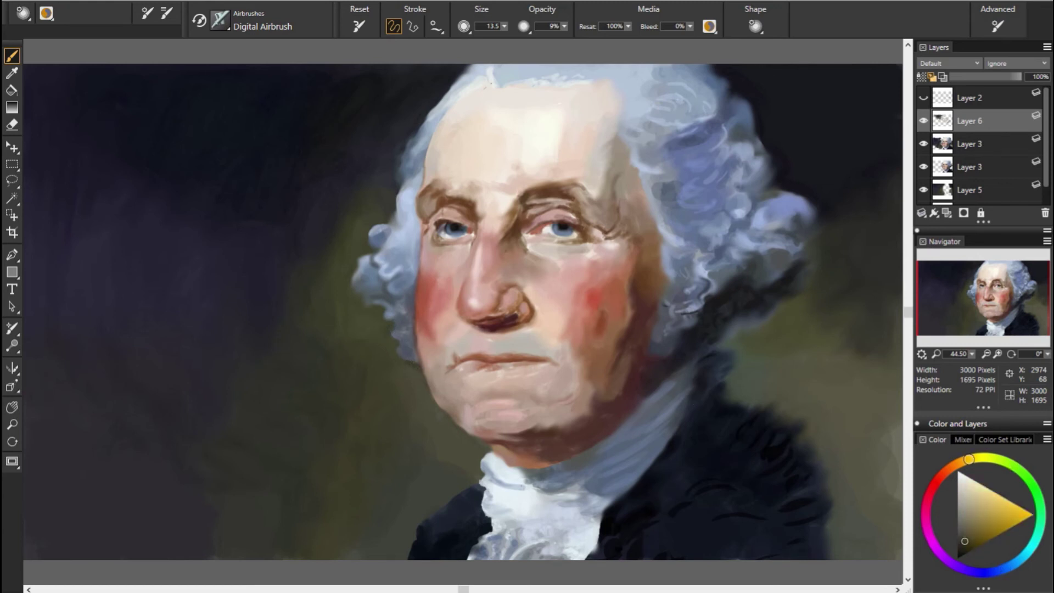
left_click(456, 367, "alt")
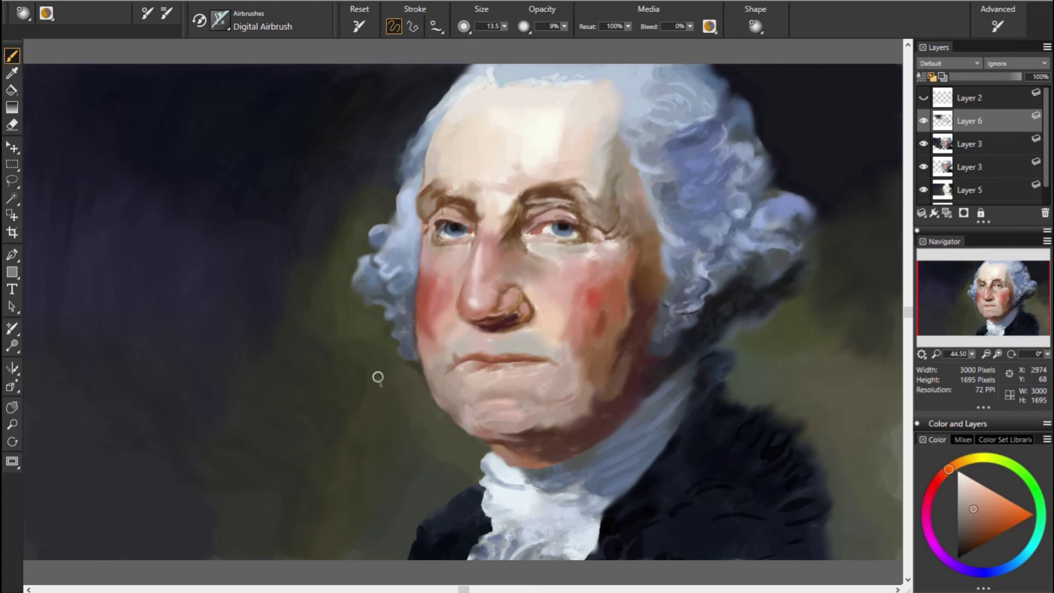
left_click(443, 355, "alt")
left_click(441, 346, "alt")
left_click(442, 352, "alt")
Step: Enlarge the airbrush to 31.2, sample reddish cheek tones, then reduce it to 27.0
key("bracketright")
key("bracketright")
key("bracketright")
left_click(436, 320, "alt")
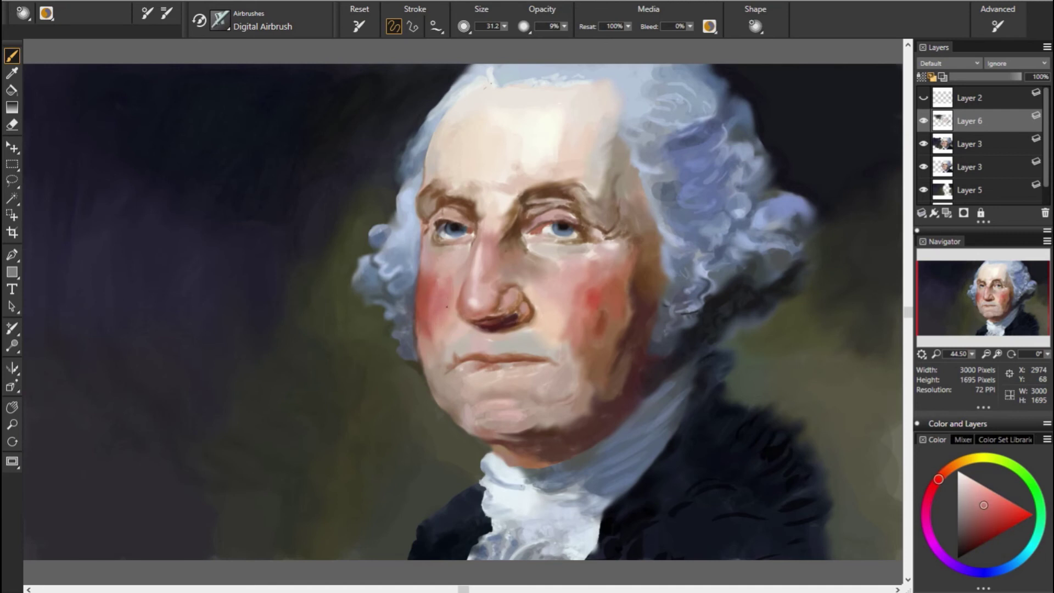
left_click(469, 310, "alt")
left_click(291, 299, "alt")
left_click(418, 308, "alt")
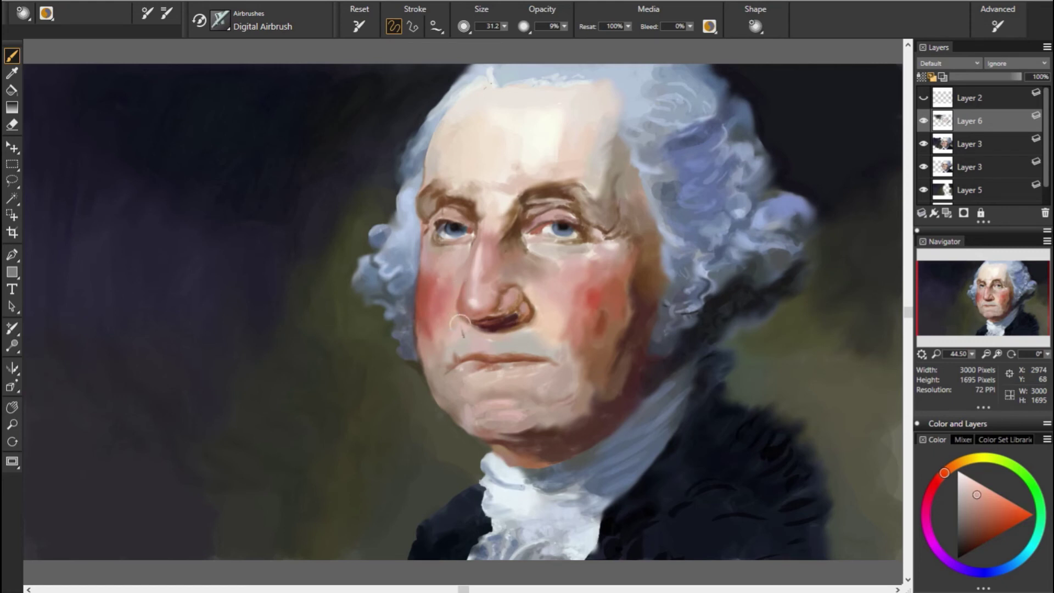
key("bracketleft")
Step: Sample skin tones near the eye, set the airbrush to 11.5, and pick a shading colour
left_click(482, 332, "alt")
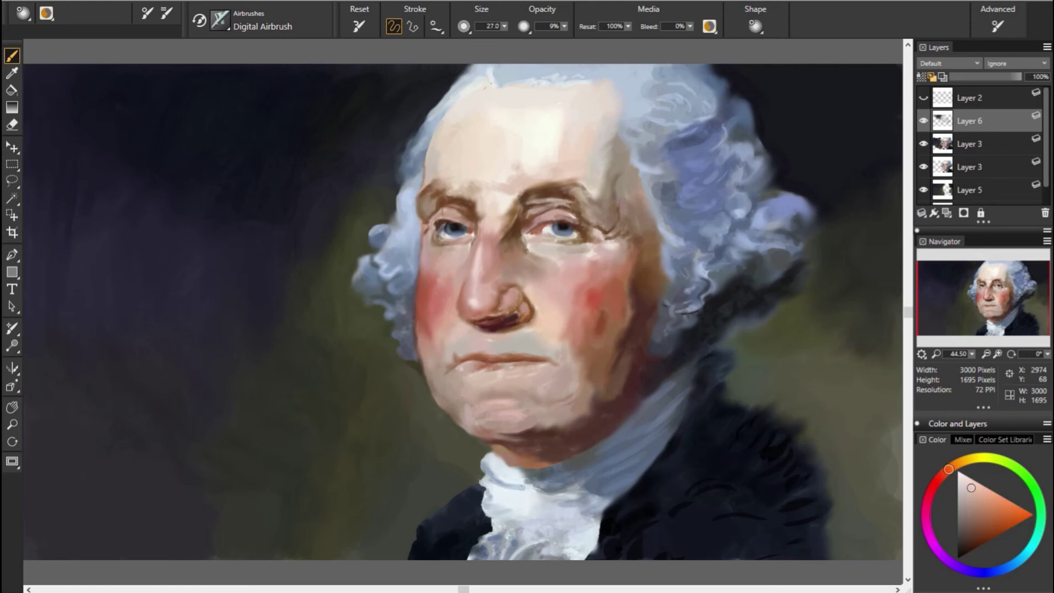
left_click(533, 332, "alt")
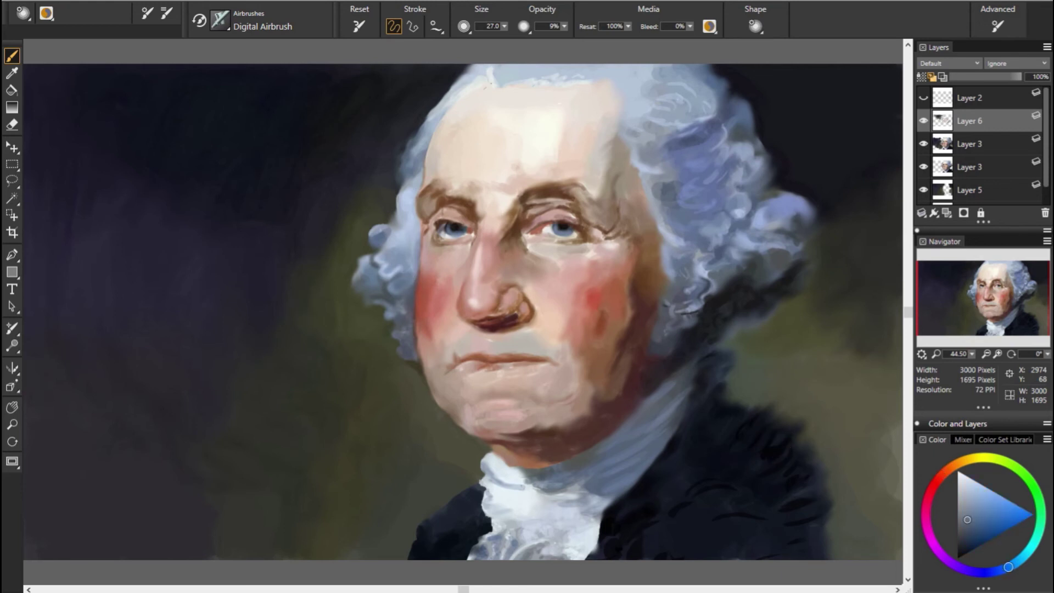
left_click(524, 222, "alt")
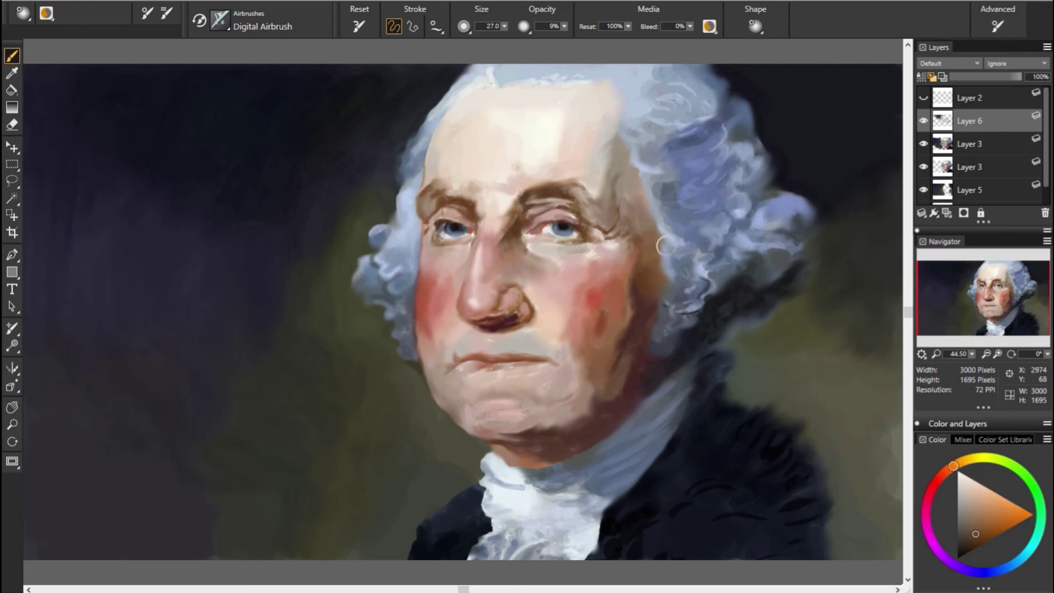
left_click(524, 223, "alt")
key("bracketleft")
key("bracketleft")
key("bracketleft")
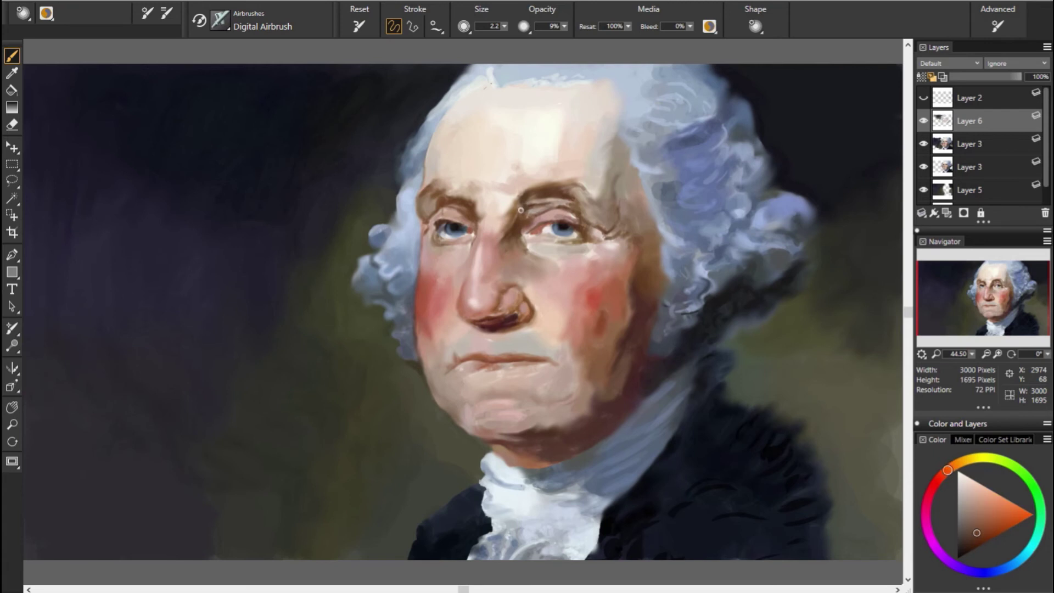
key("bracketright")
key("bracketright")
key("bracketright")
left_click(381, 227, "alt")
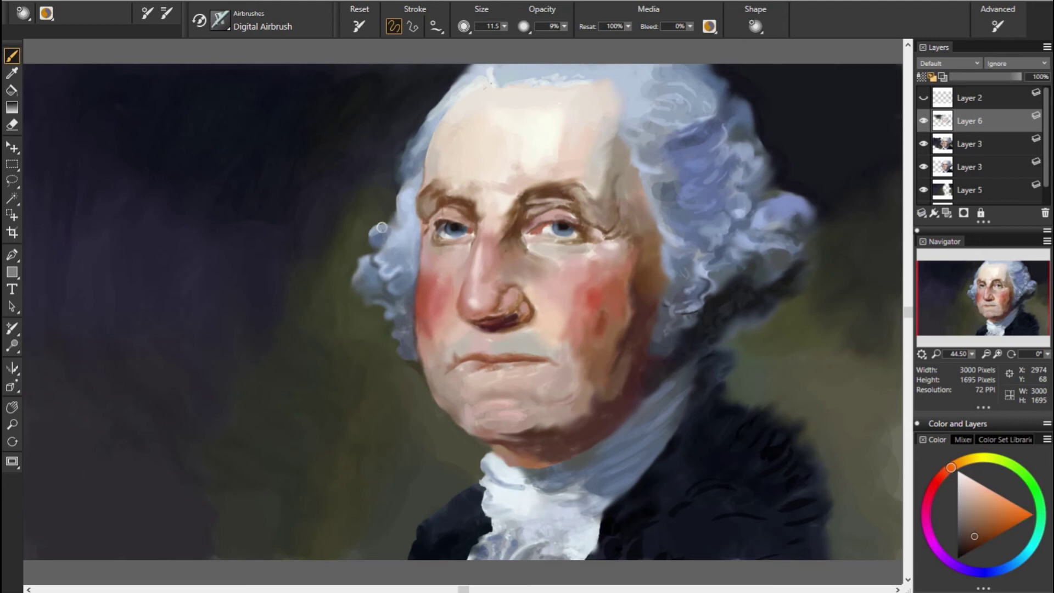
Step: Darken the right eyebrow with a short stroke and sample a darker background shade
mouse_move(560, 191)
left_mouse_down()
mouse_move(528, 206)
mouse_move(563, 193)
mouse_move(581, 205)
left_mouse_up()
left_click(117, 136, "alt")
key("bracketright")
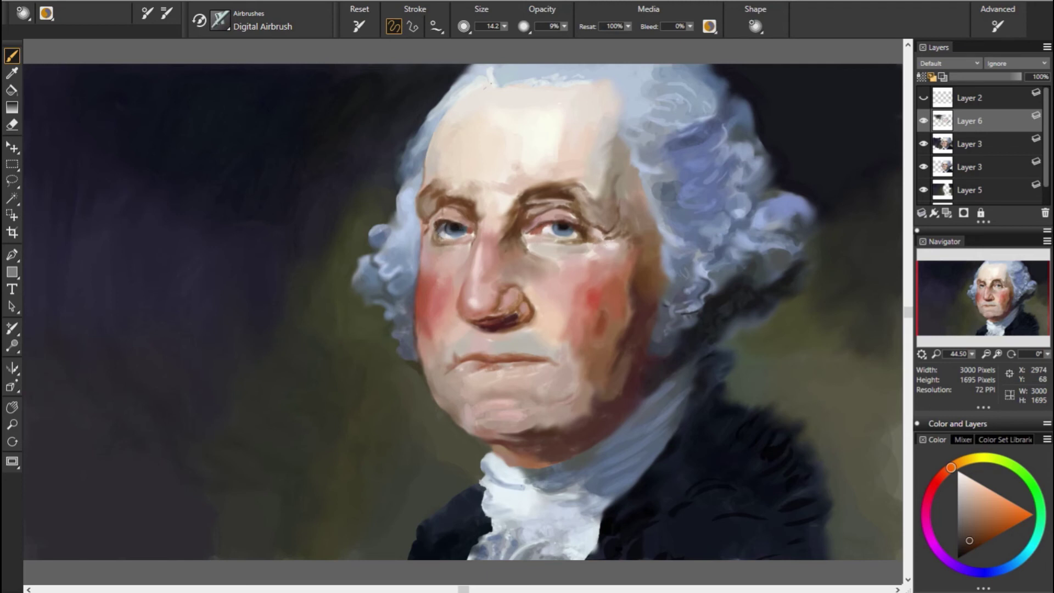
Step: Airbrush small shadows under the left eye's lower-left and at its outer corner
key("bracketleft")
key("bracketleft")
key("bracketleft")
left_click_drag(433, 236, 447, 236)
key("bracketright")
key("bracketright")
key("bracketright")
left_click_drag(436, 210, 425, 211)
Step: Sample greyish and cyan-grey blues from the wig while resizing the brush
left_click(152, 256, "alt")
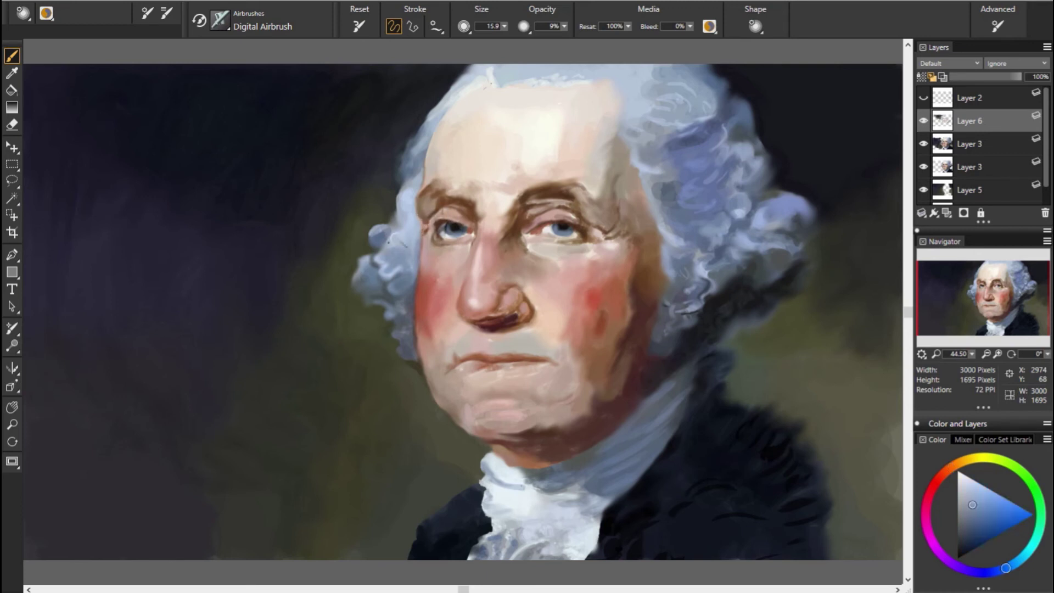
left_click(390, 246, "alt")
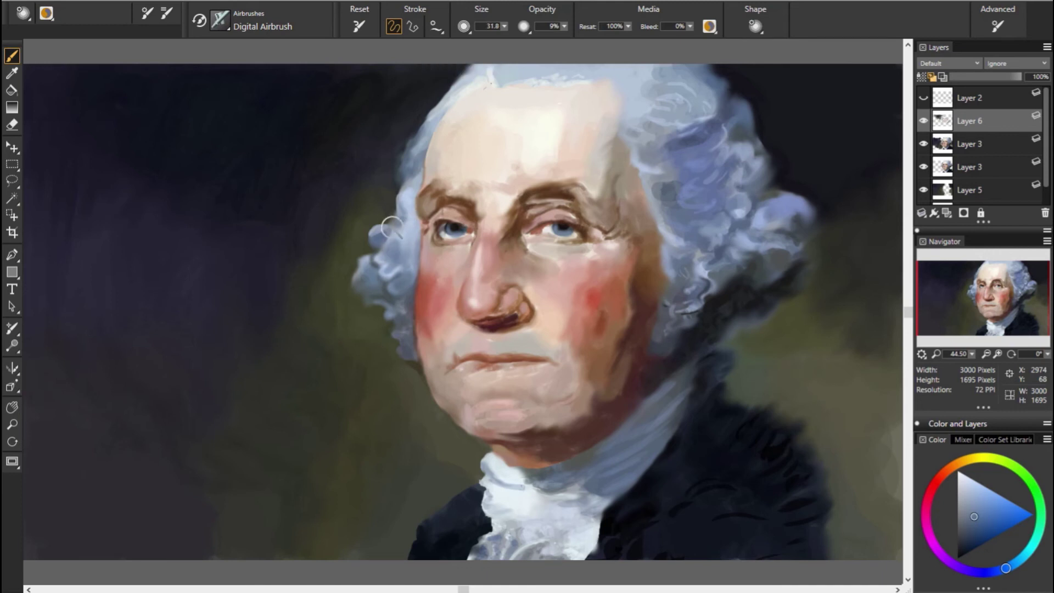
key("bracketright")
key("bracketright")
key("bracketright")
left_click(383, 223, "alt")
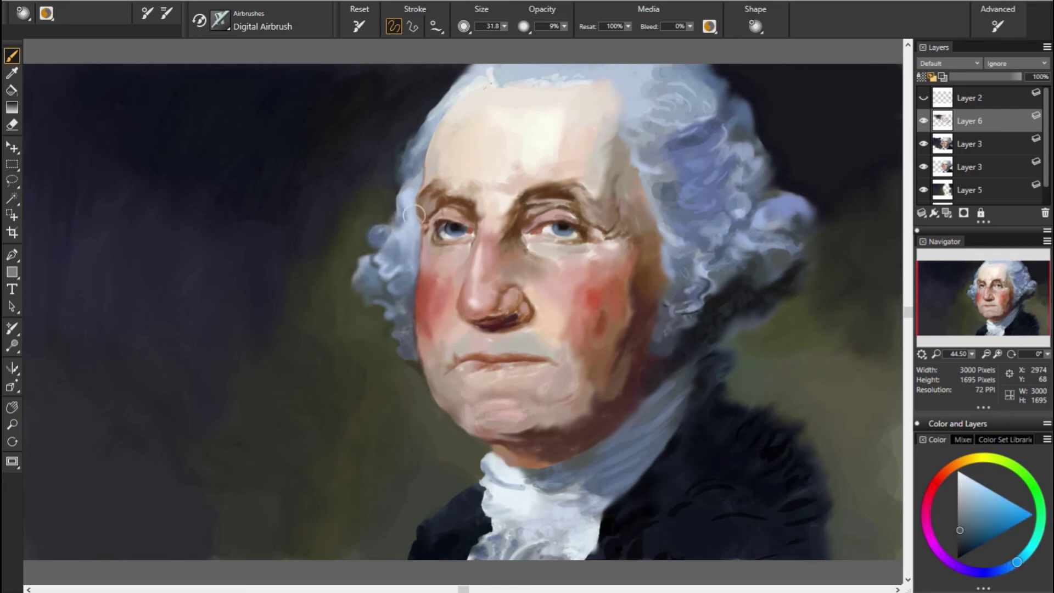
key("bracketleft")
key("bracketleft")
key("bracketleft")
Step: Sample more wig blues, then face tones ending on a dark orange-brown
left_click(448, 214, "alt")
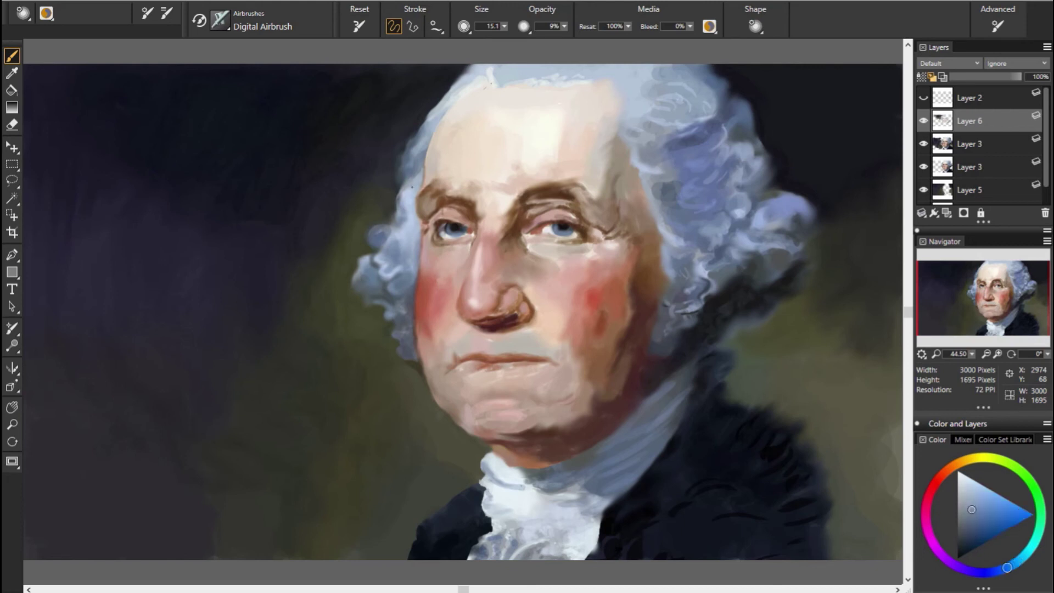
left_click(363, 164, "alt")
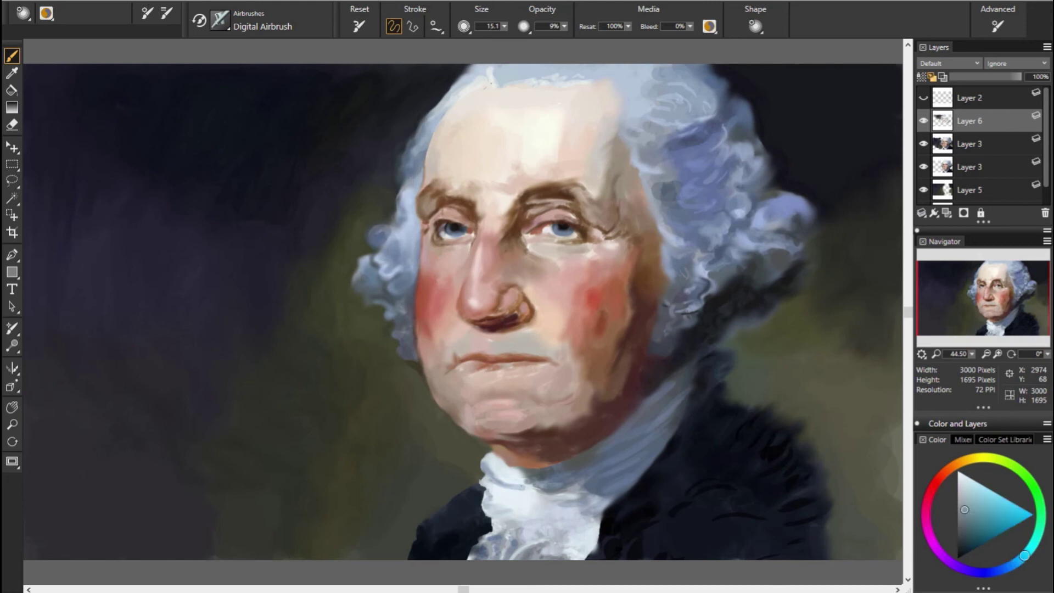
left_click(675, 164, "alt")
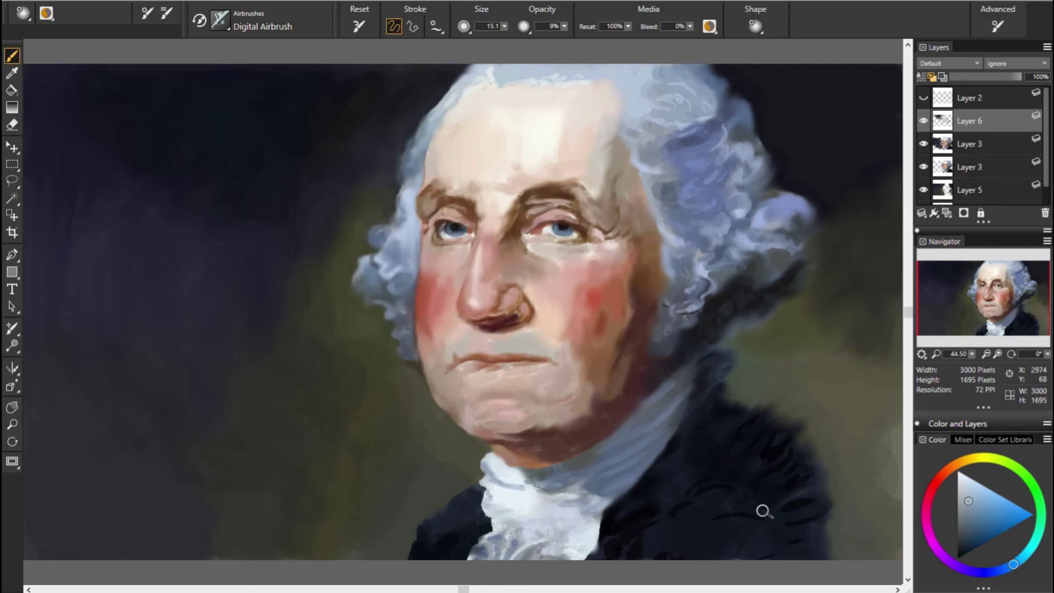
left_click(582, 258, "alt")
left_click(536, 288, "alt")
Step: Sample pinkish-red and orange face tones and enlarge the brush for broader glazing
left_click(508, 272, "alt")
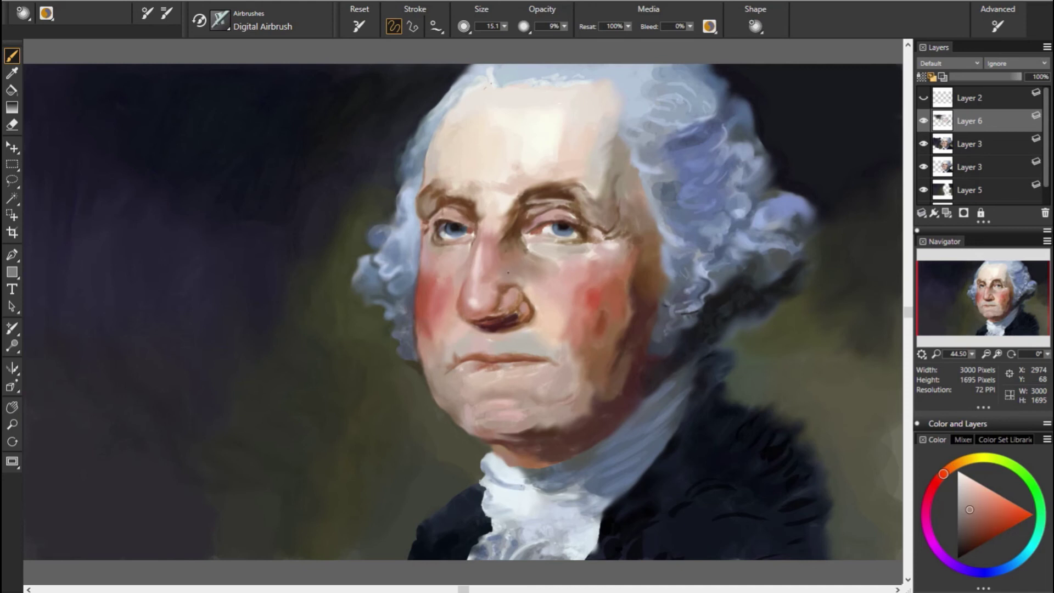
left_click(514, 284, "alt")
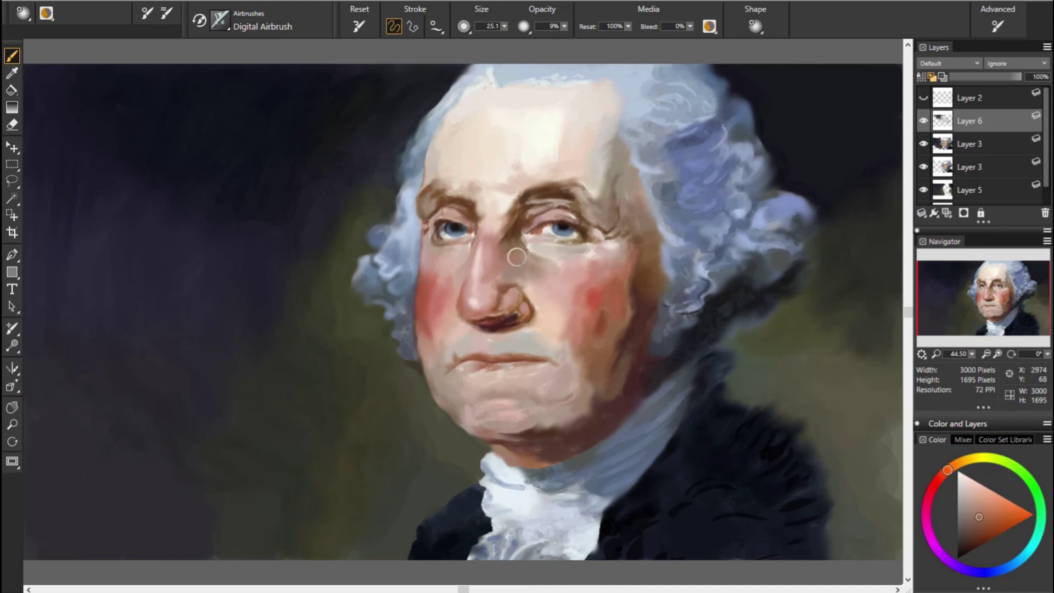
key("bracketright")
left_click(501, 269, "alt")
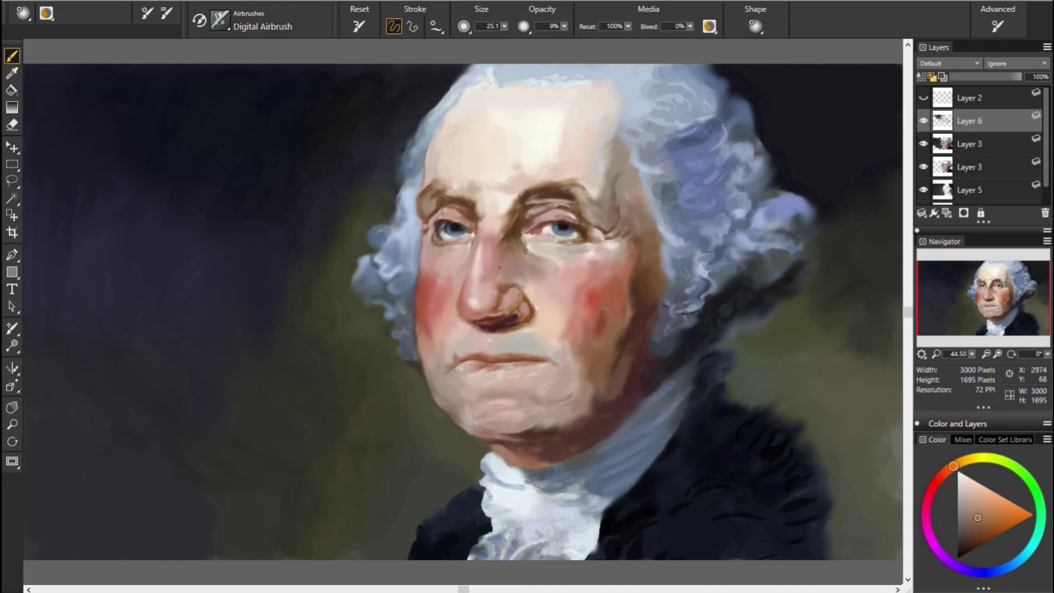
left_click(638, 280, "alt")
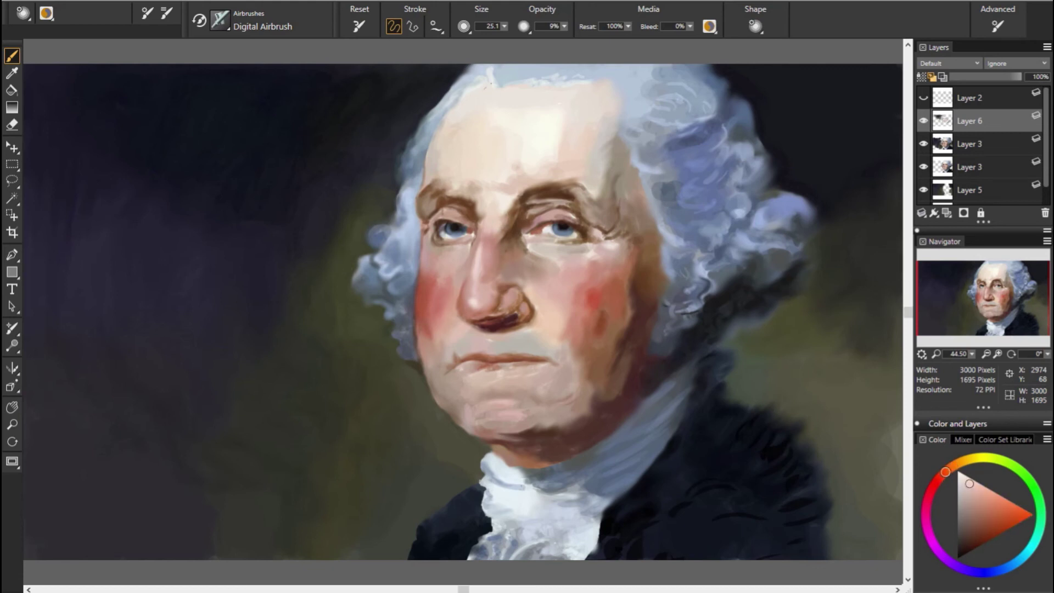
left_click(549, 159, "alt")
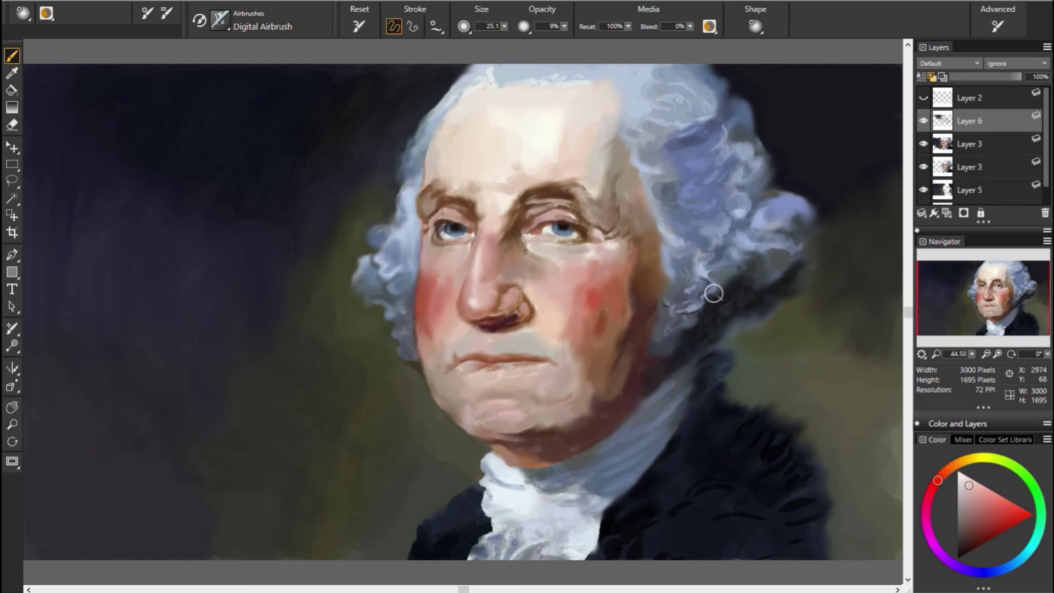
Step: Sample light and dark skin tones, a grey highlight, red and lip tones
left_click(493, 200, "alt")
left_click(707, 223, "alt")
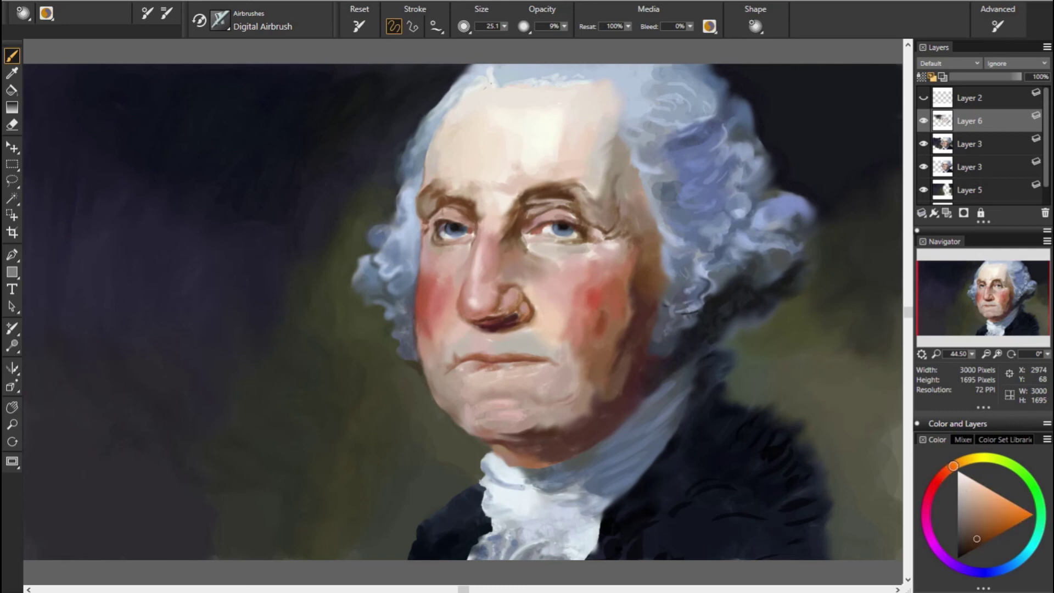
left_click(493, 182, "alt")
left_click(604, 329, "alt")
left_click(962, 493)
left_click(941, 475)
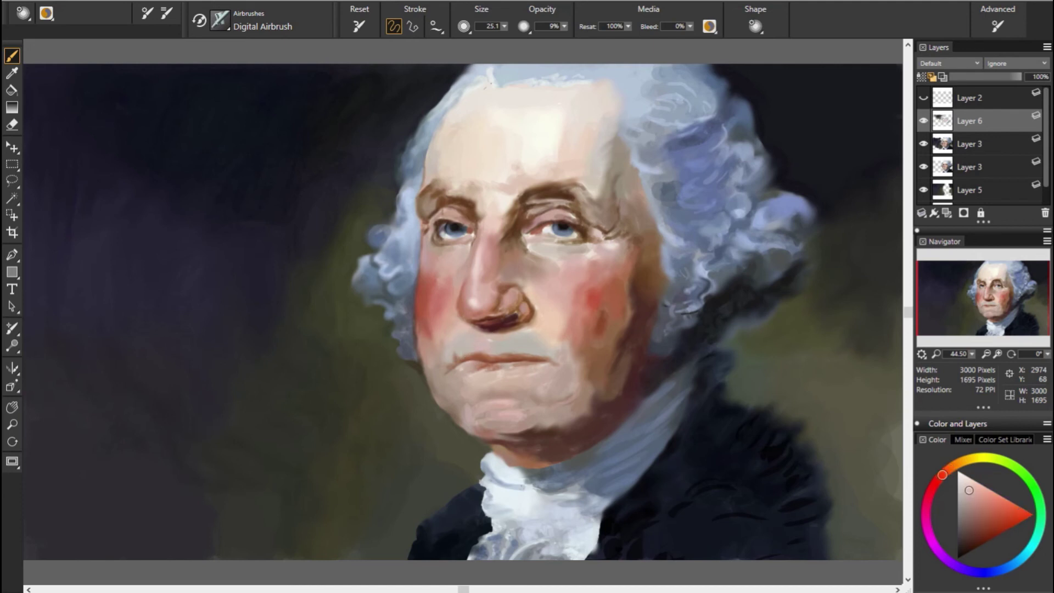
left_click(493, 356, "alt")
left_click(383, 351, "alt")
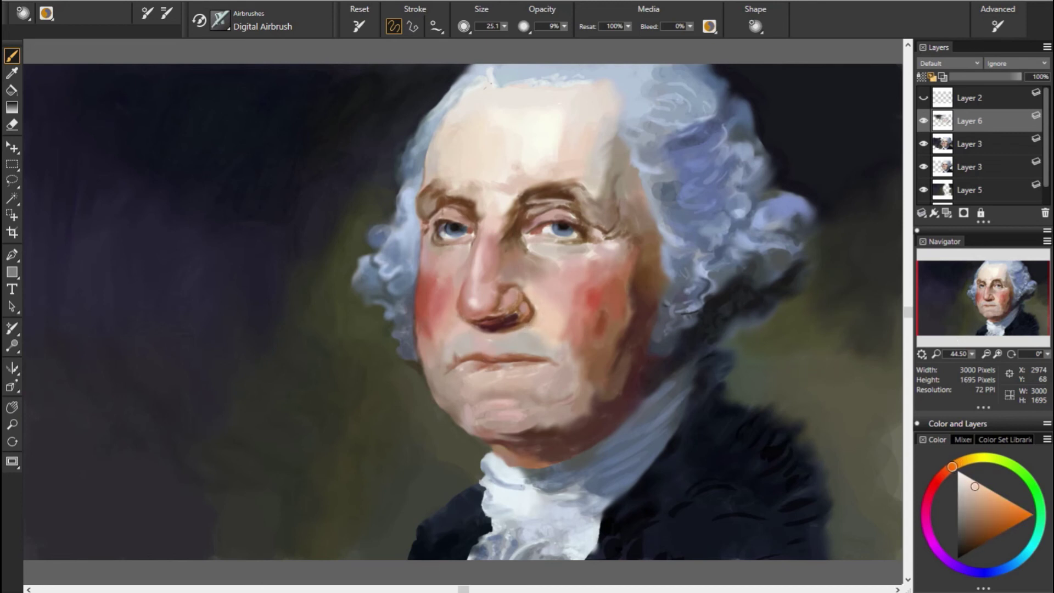
Step: Pick a saturated reddish cheek tone and airbrush a soft pink glaze onto the right cheek
left_click(555, 295, "alt")
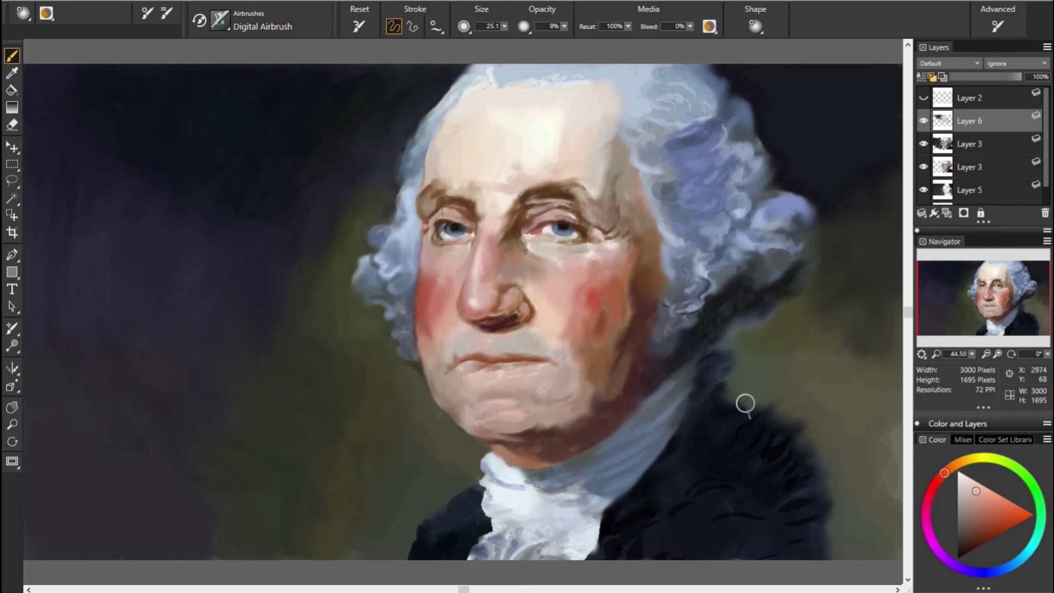
left_click(582, 318, "alt")
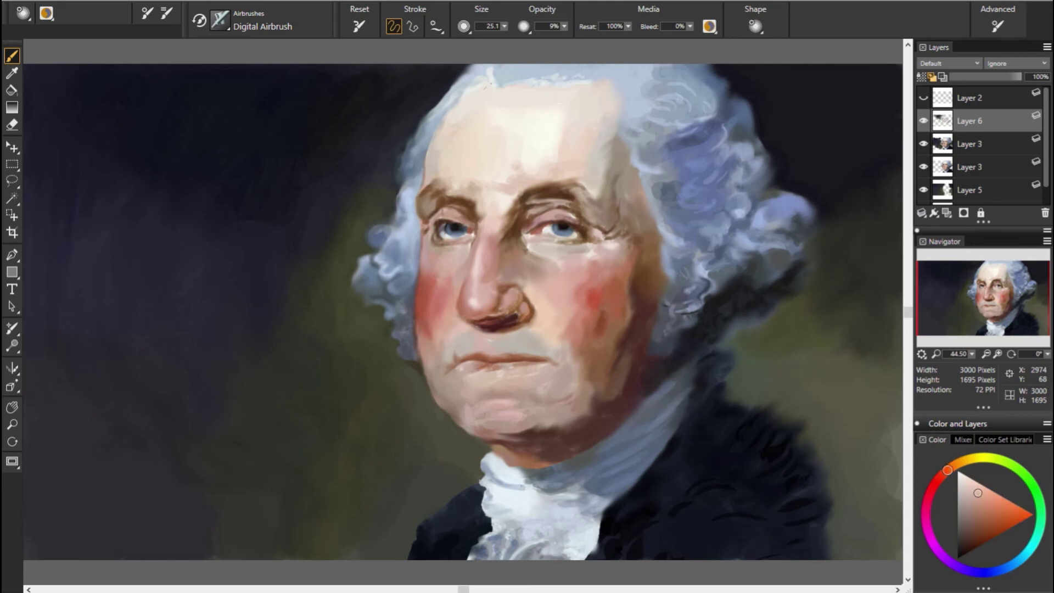
left_click(607, 378, "alt")
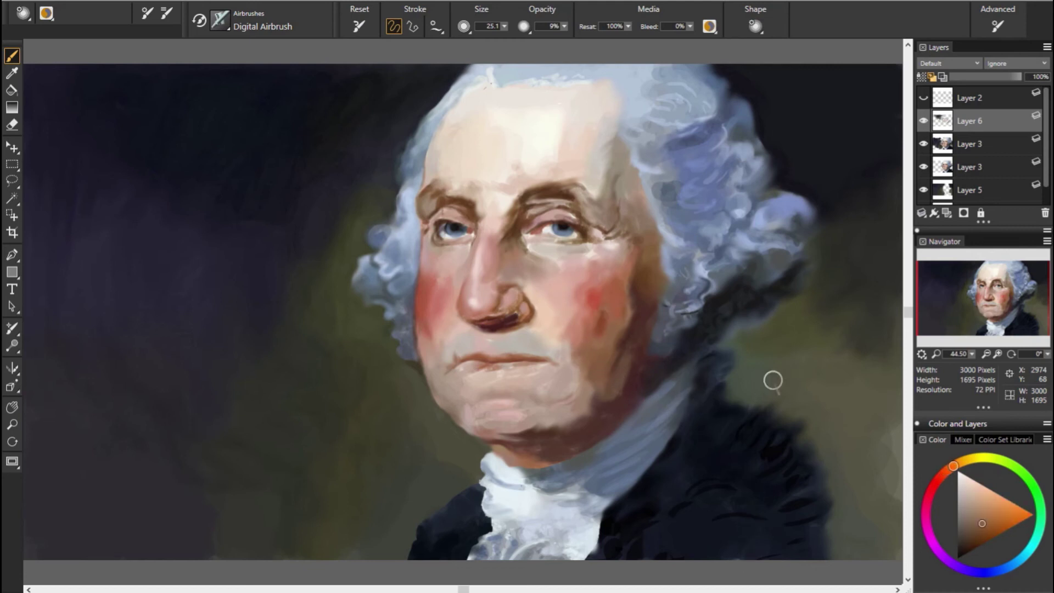
left_click(585, 348, "alt")
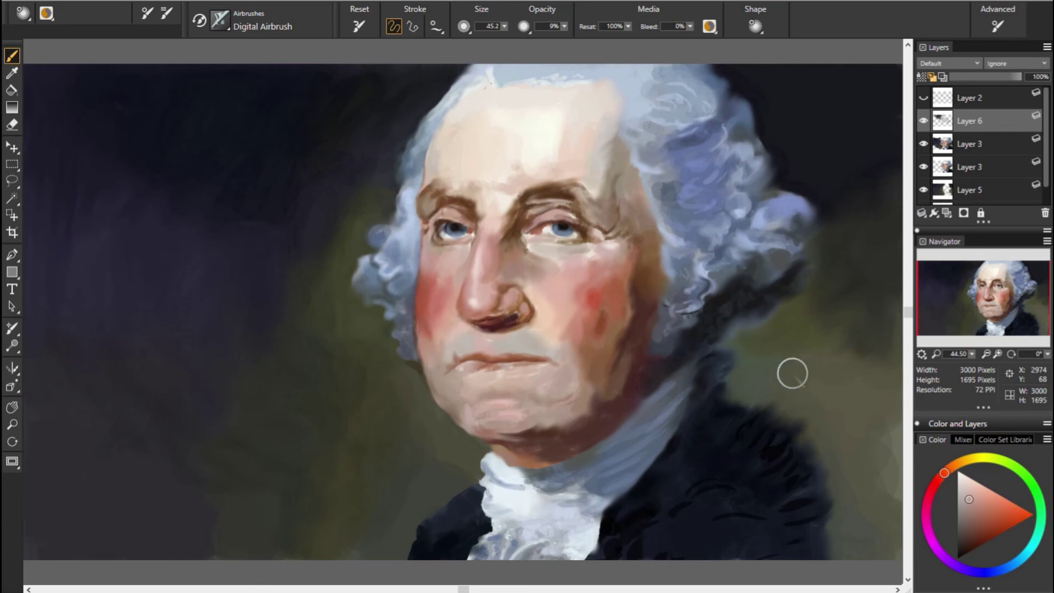
left_click(573, 336, "alt")
left_click(676, 327, "alt")
left_click(595, 297, "alt")
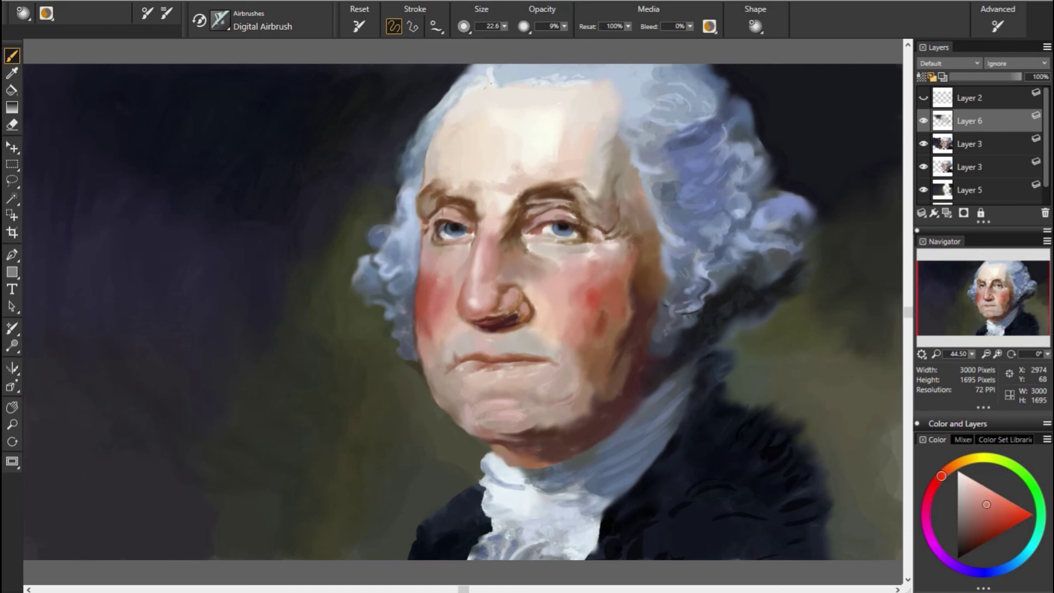
left_click_drag(582, 296, 602, 281)
Step: Shrink the brush for finer work and sample cheek and lighter pinkish skin tones
left_click(602, 281, "alt")
key("bracketleft")
key("bracketleft")
key("bracketleft")
left_click(454, 298, "alt")
left_click(584, 331, "alt")
left_click(541, 280, "alt")
left_click(411, 262, "alt")
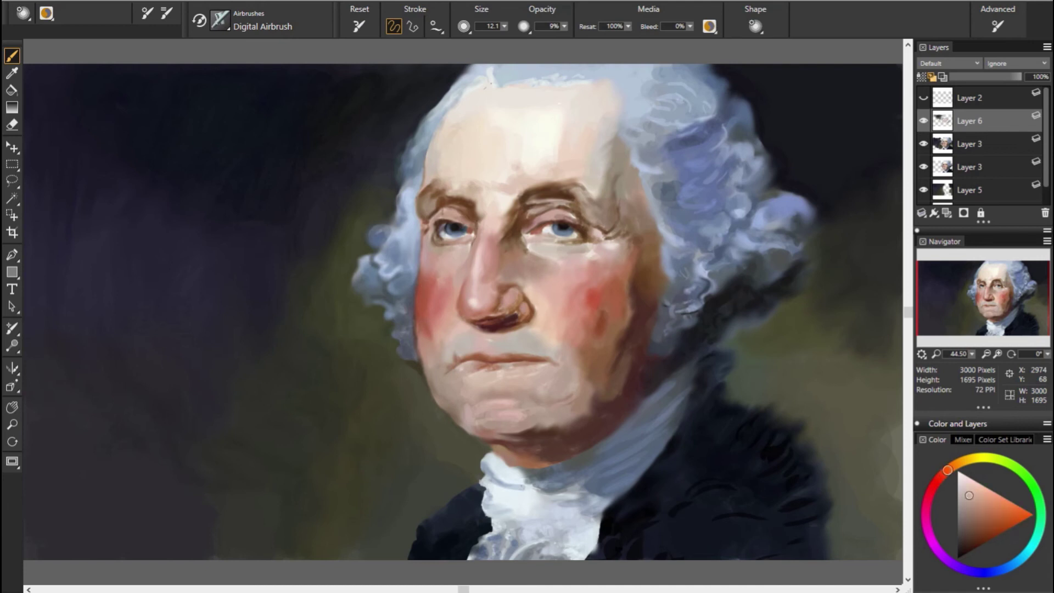
left_click(529, 248, "alt")
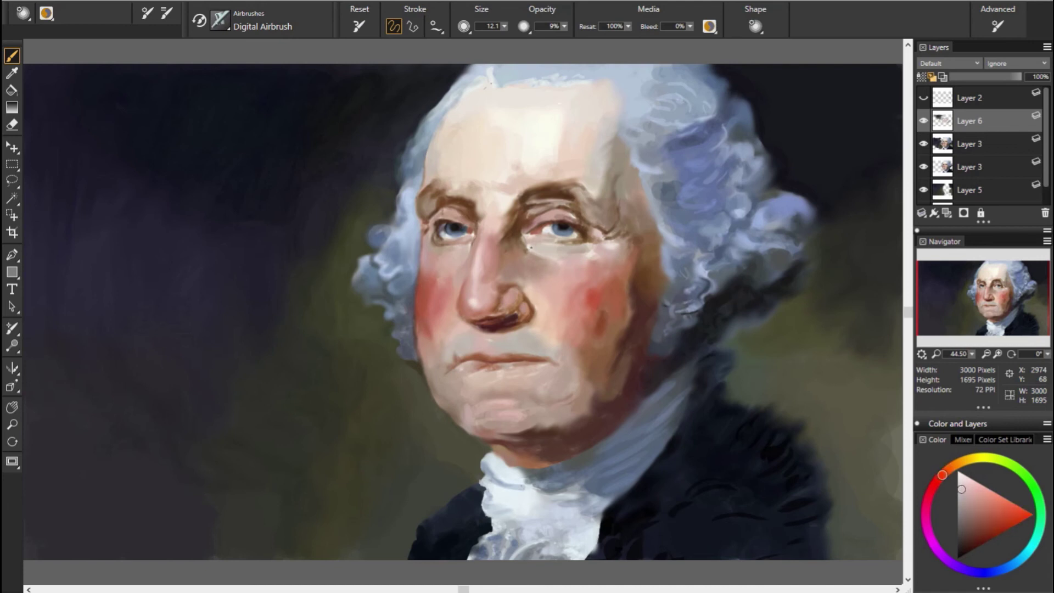
Step: Sample eyelid orange-browns and skin tones, then fine-tune the current colour's shade
left_click(575, 217, "alt")
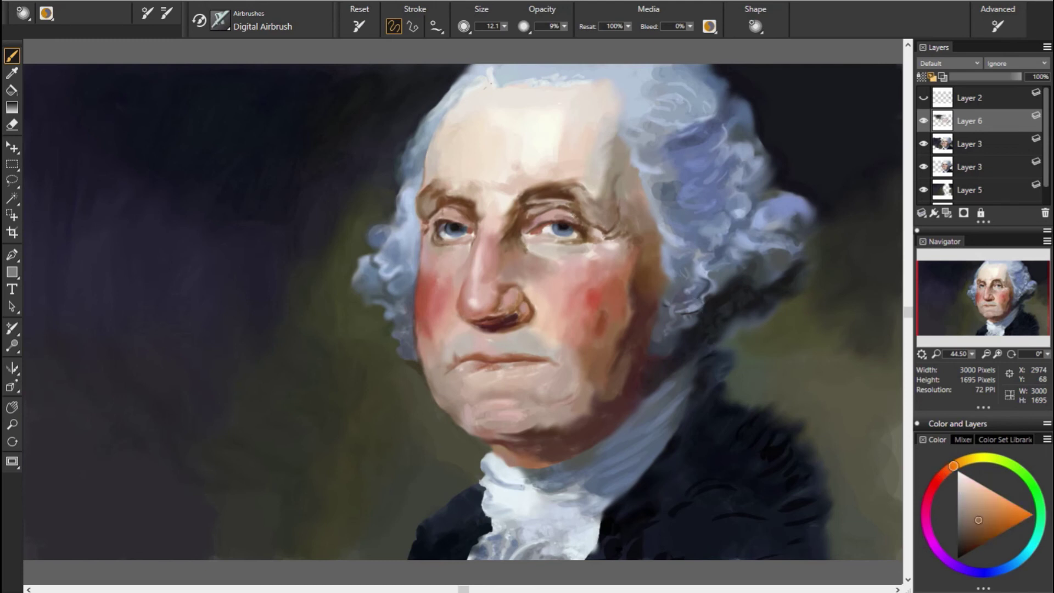
left_click(541, 212, "alt")
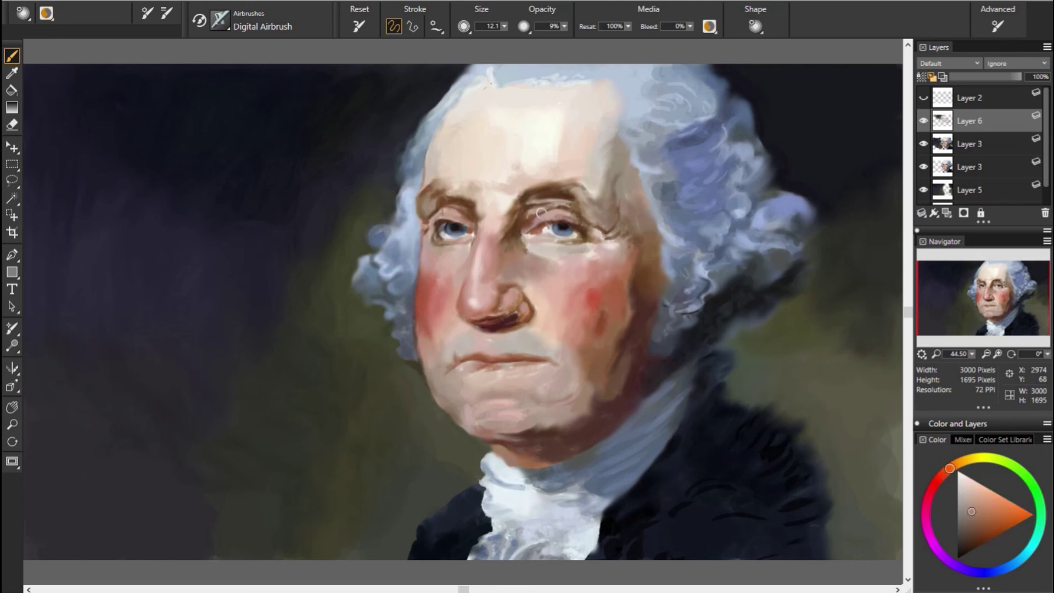
left_click(508, 236, "alt")
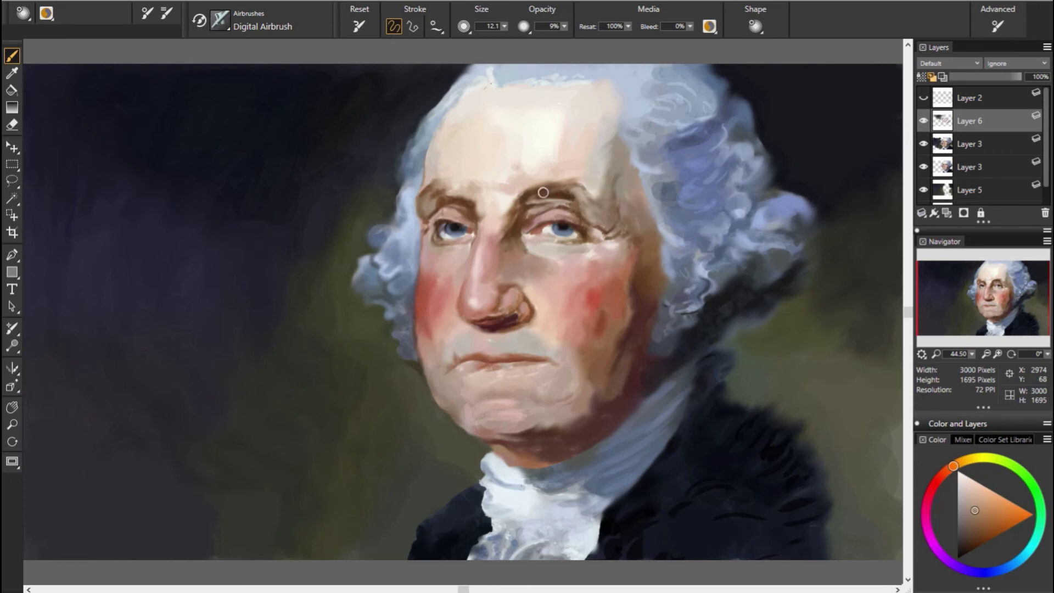
left_click(560, 195, "alt")
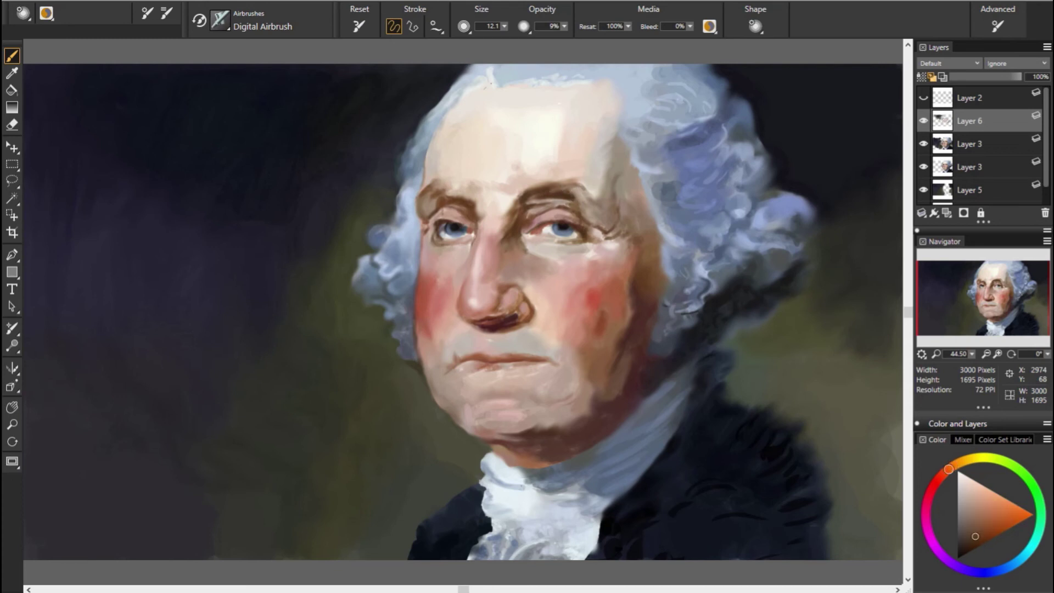
left_click(609, 242, "alt")
left_click(967, 531)
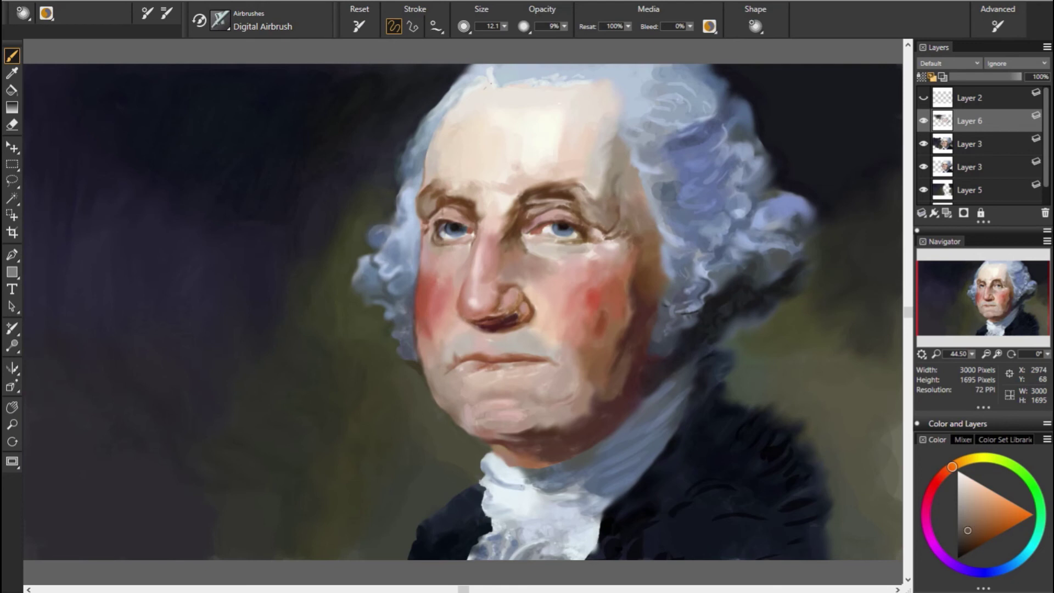
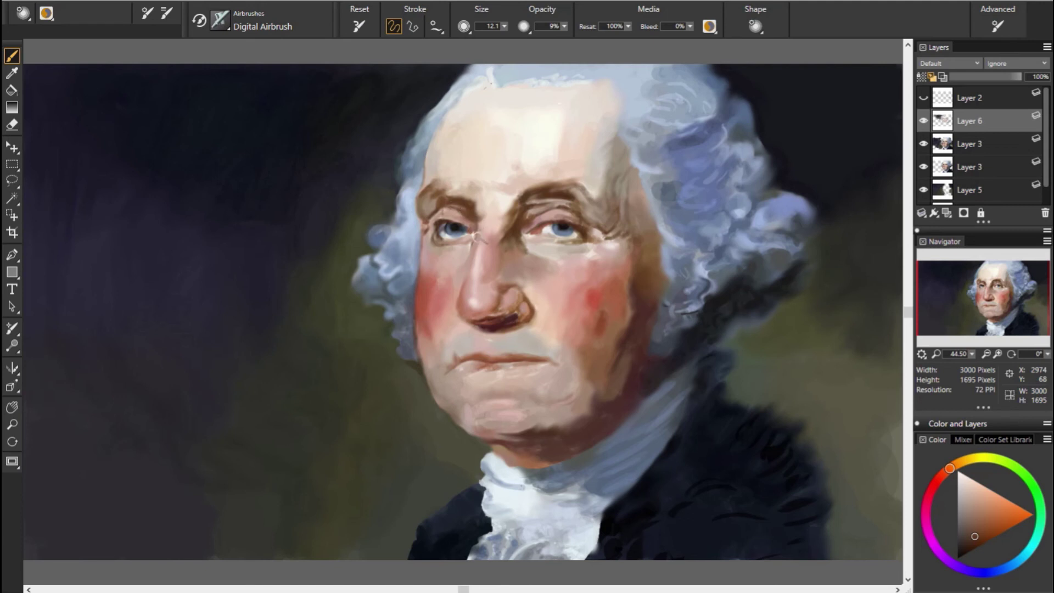
Step: Dab a light reddish touch at the left eye's inner corner and slightly darken the nostril
left_click(470, 224, "alt")
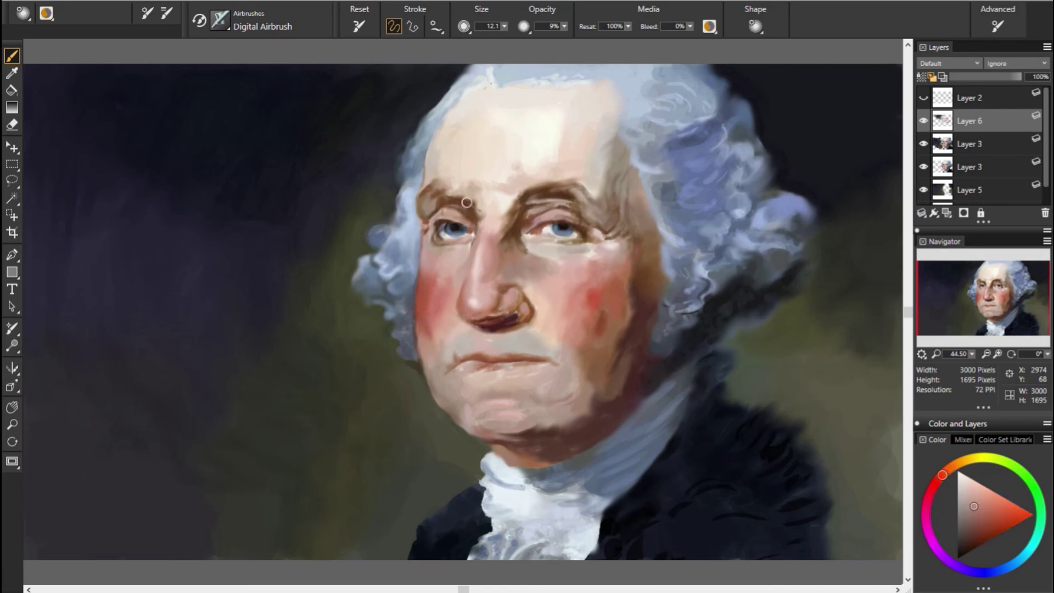
left_click_drag(471, 217, 483, 232)
left_click(714, 378, "alt")
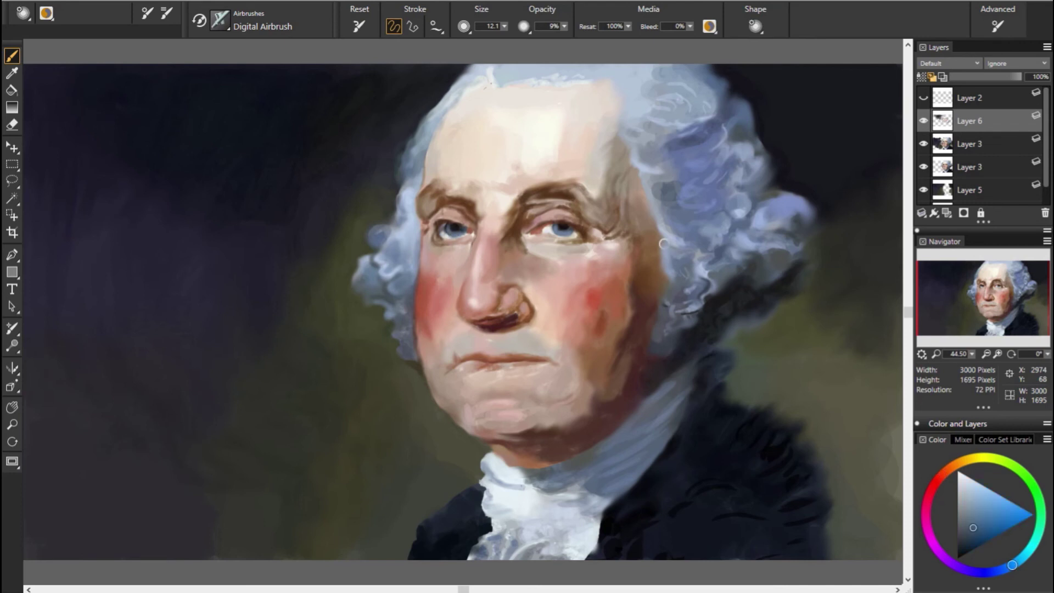
left_click(635, 251, "alt")
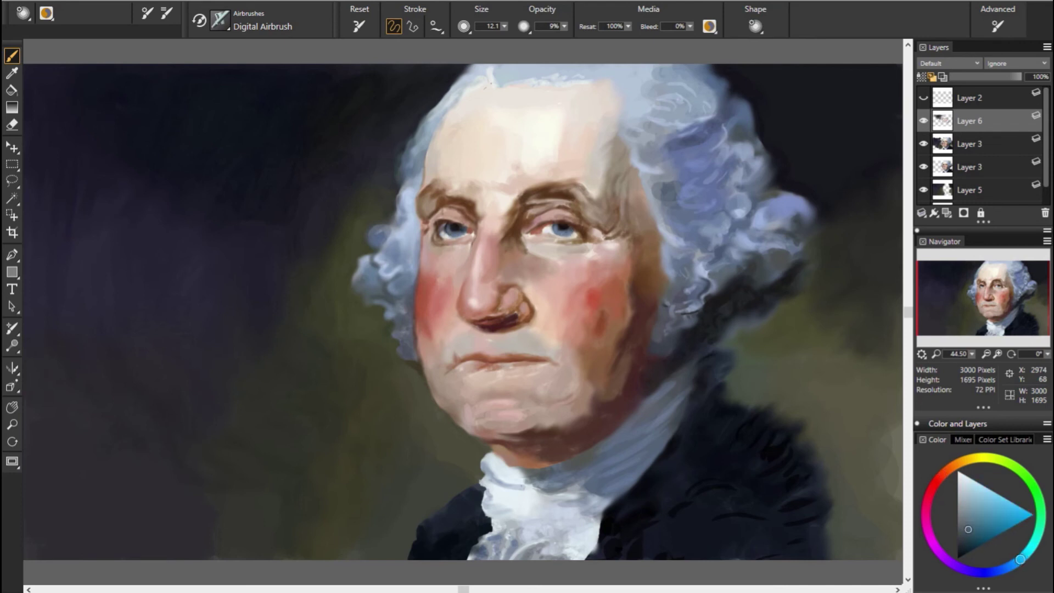
left_click(492, 317, "alt")
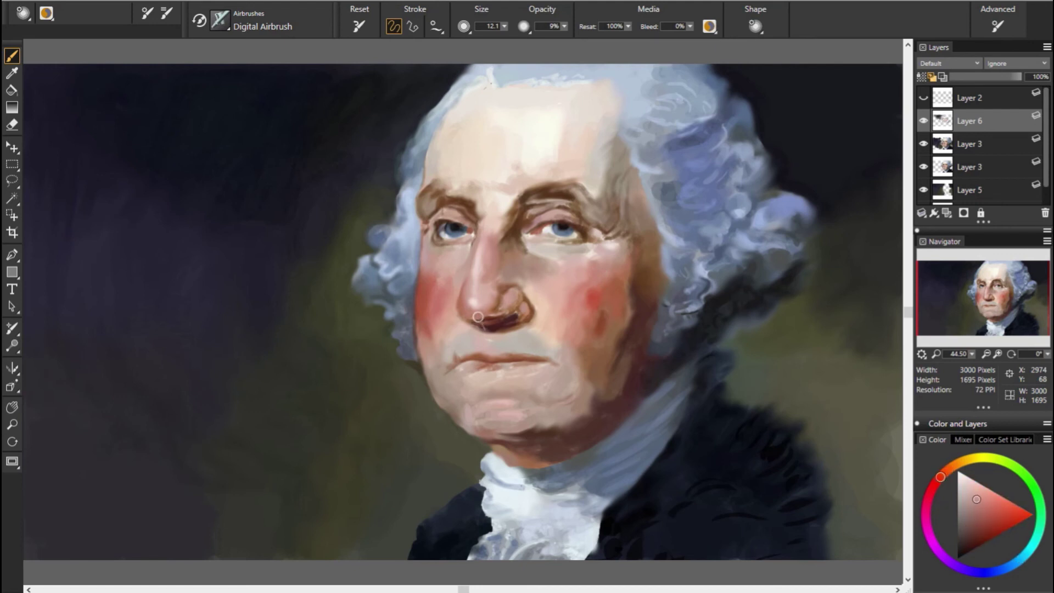
left_click_drag(488, 312, 486, 311)
Step: Sample a range of skin tones from the nostril, cheeks, nose bridge and between the eyes
left_click(516, 299, "alt")
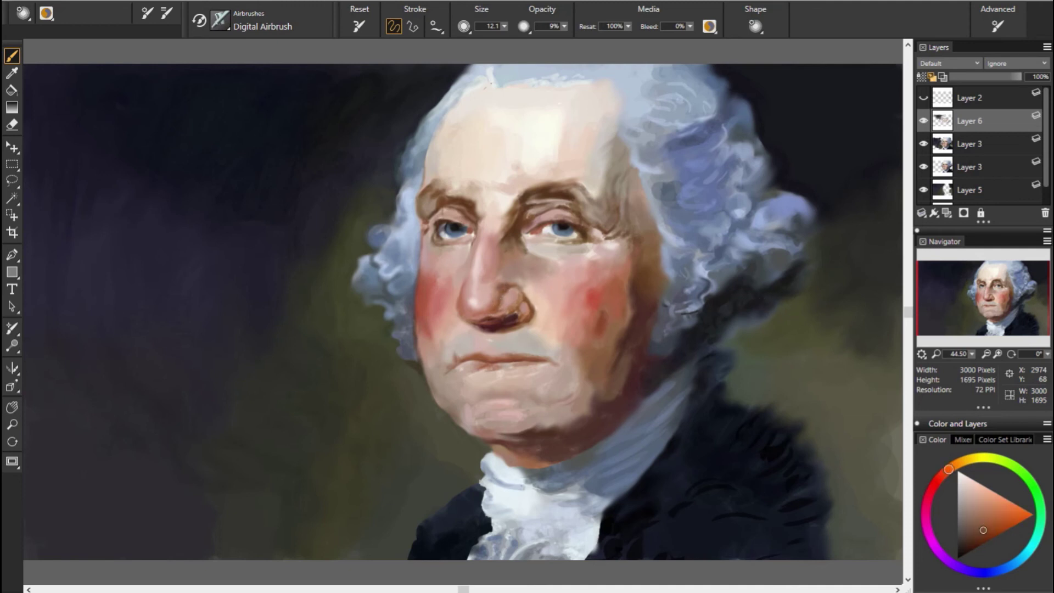
left_click(501, 275, "alt")
left_click(537, 305, "alt")
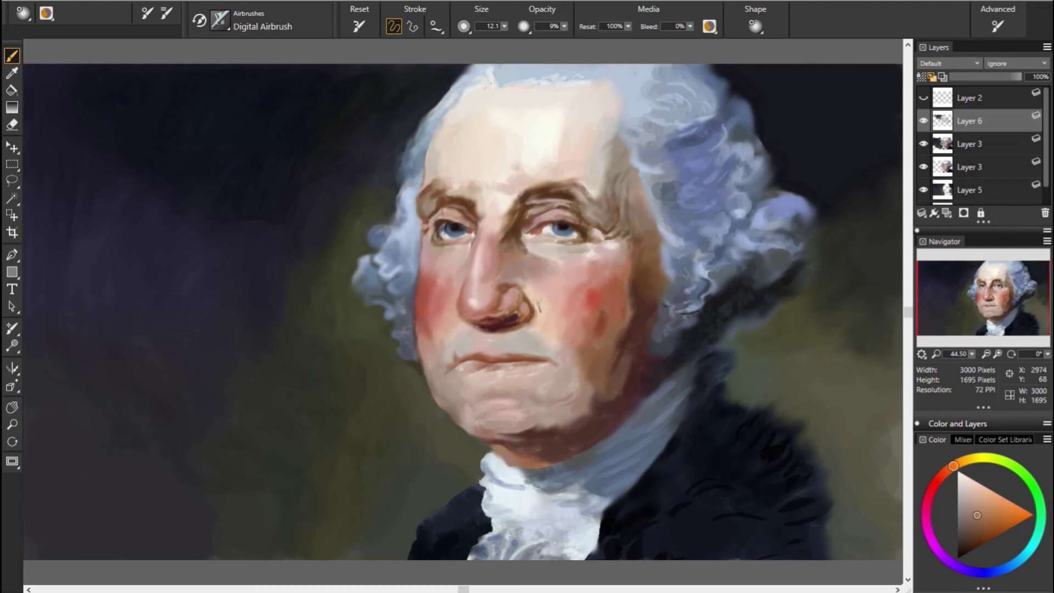
left_click(519, 266, "alt")
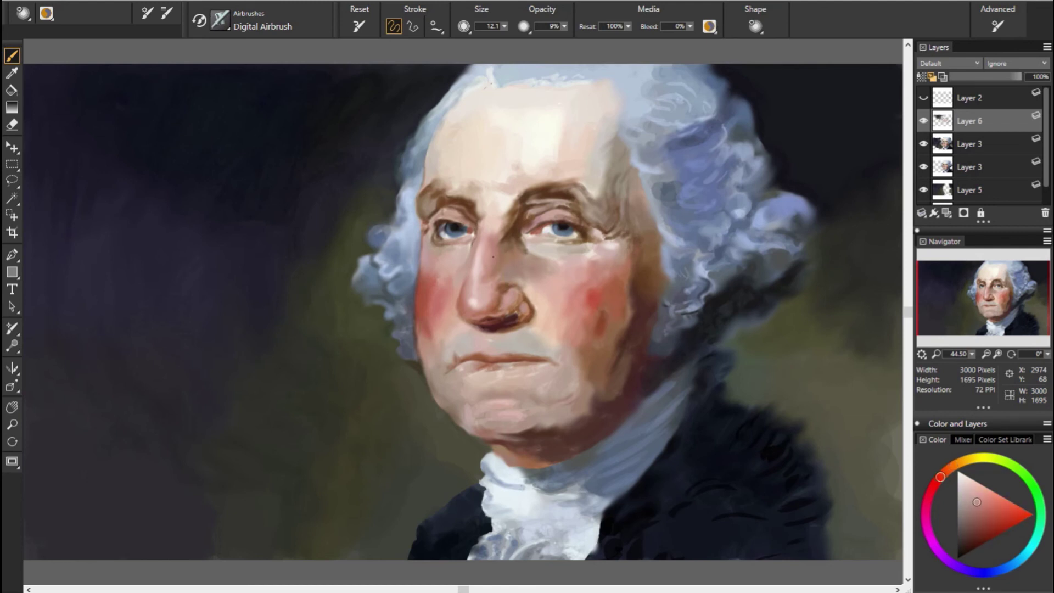
left_click(516, 249, "alt")
left_click(491, 252, "alt")
left_click(481, 264, "alt")
left_click(496, 308, "alt")
left_click(459, 272, "alt")
left_click(487, 354, "alt")
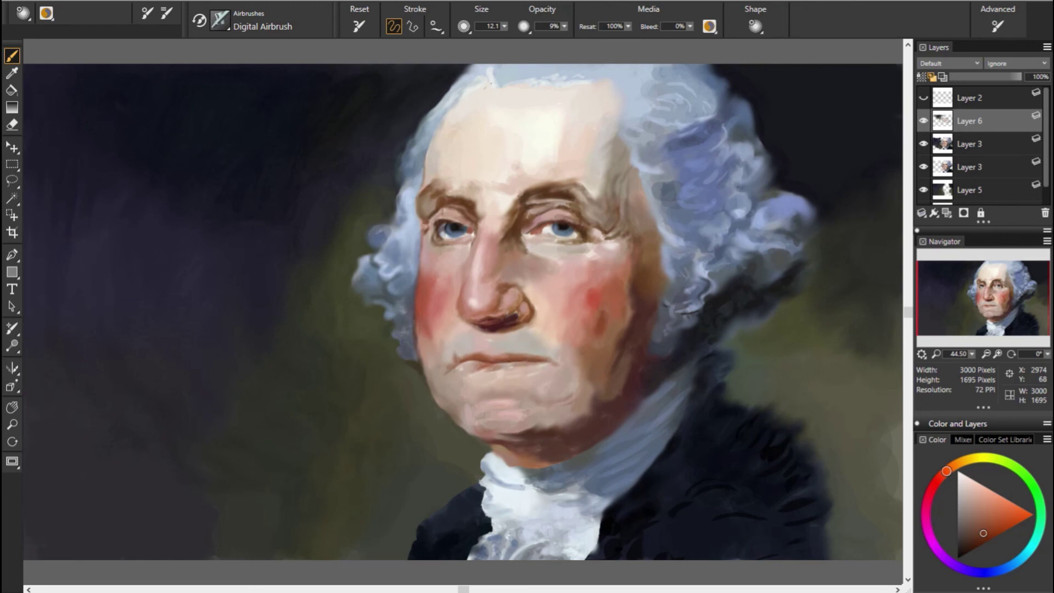
Step: Shrink the airbrush and sample orange-brown and lighter skin tones from the chin and jaw
key("bracketleft")
key("[")
left_click(492, 374, "alt")
left_click(511, 364, "alt")
left_click(468, 397, "alt")
left_click(453, 384, "alt")
left_click(91, 130, "alt")
left_click(543, 395, "alt")
left_click(604, 379, "alt")
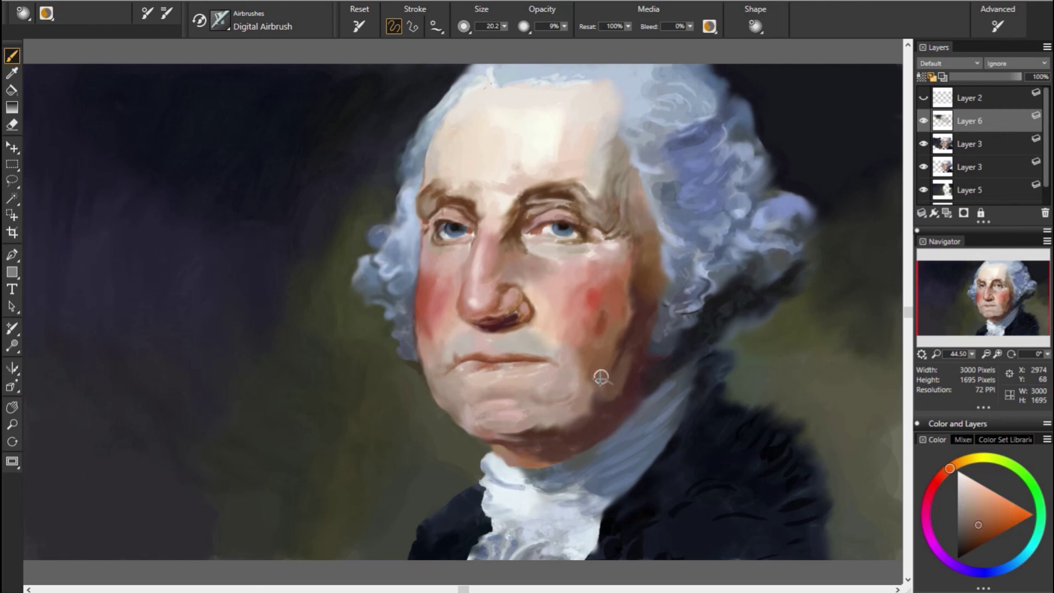
Step: Enlarge the brush, sample red and orange jaw tones, then shrink to a small tip
key("bracketright")
left_click(473, 396, "alt")
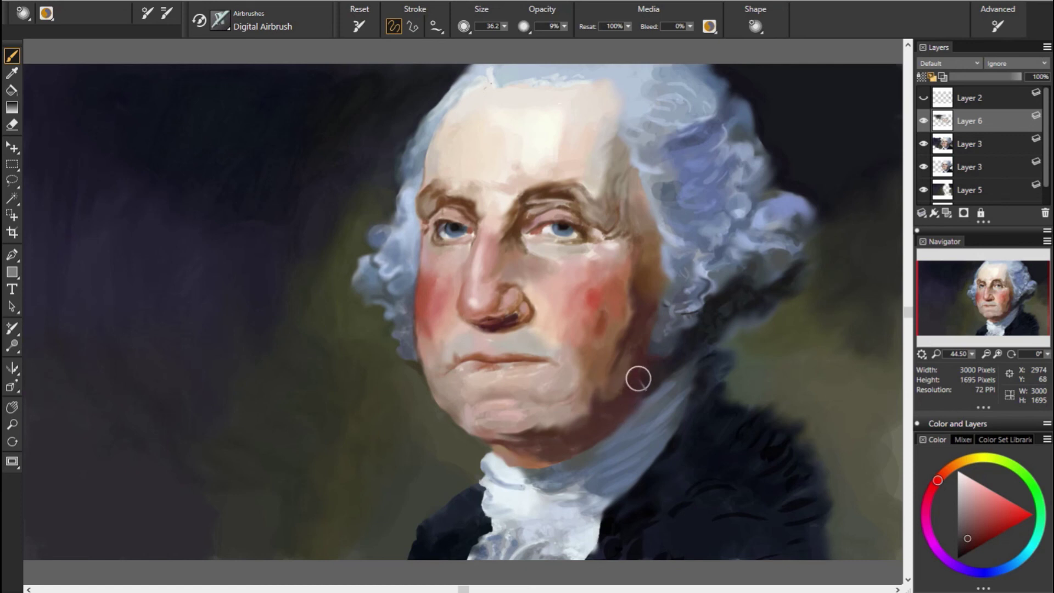
left_click(629, 362, "alt")
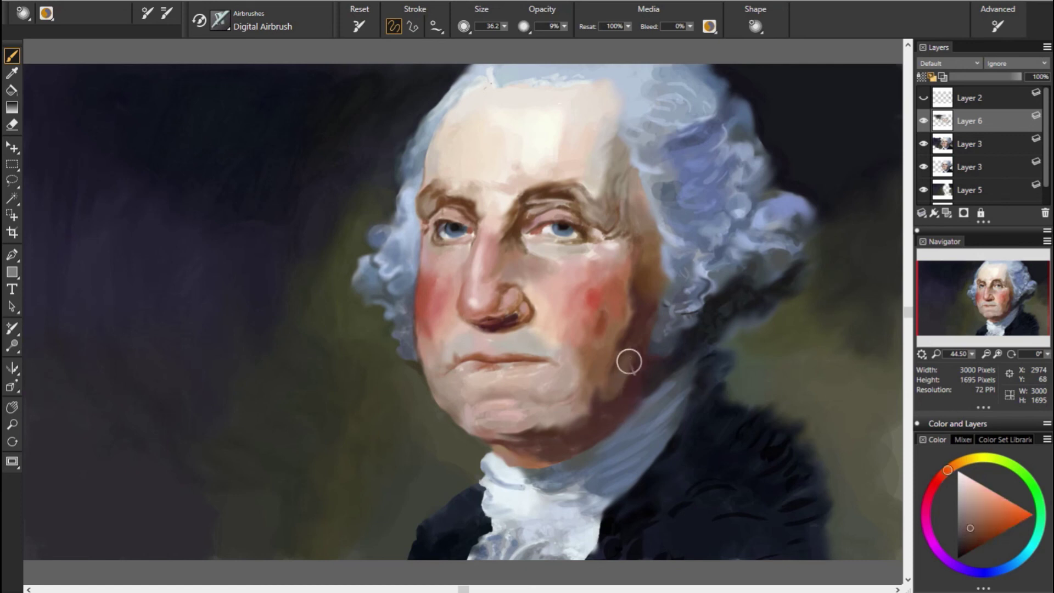
left_click(795, 409, "alt")
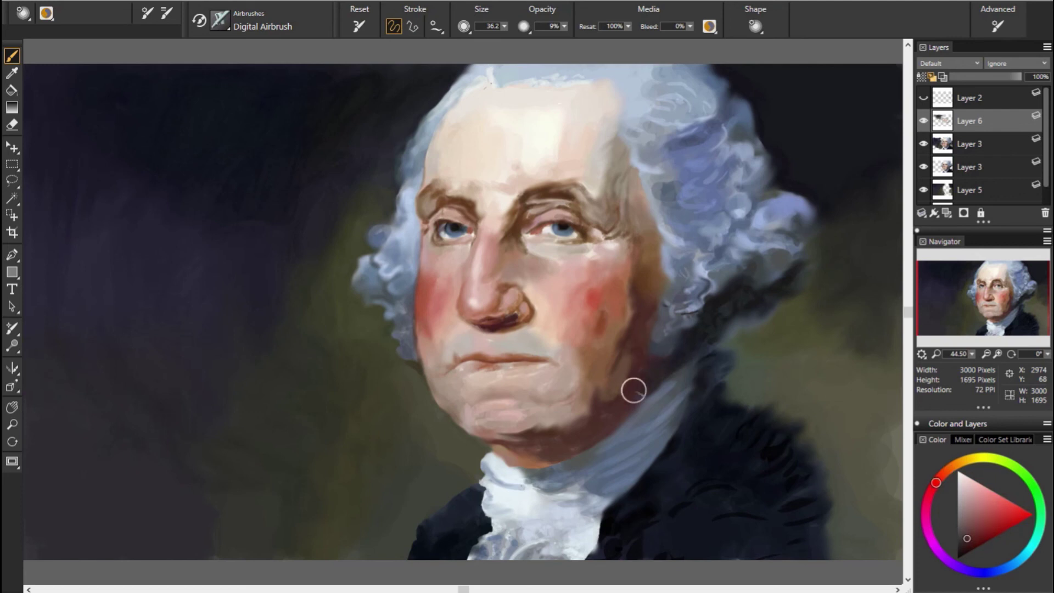
left_click_drag(630, 367, 637, 343)
left_click(979, 572)
left_click(626, 366, "alt")
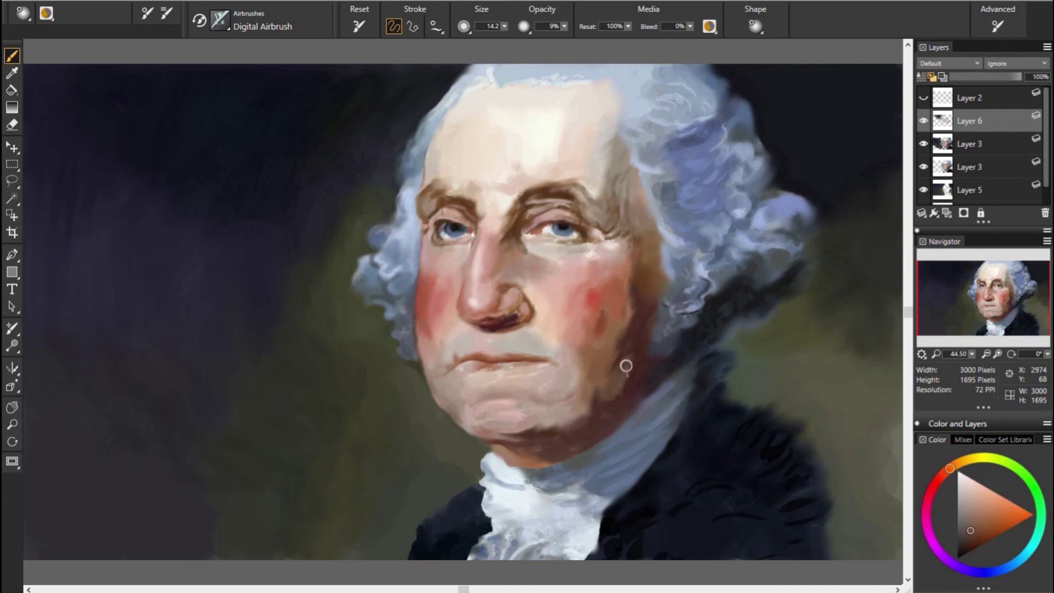
left_click(714, 391, "alt")
Step: Sample red and orange cheek tones, ending on a reddish tone at brush size 20.3
left_click(598, 399, "alt")
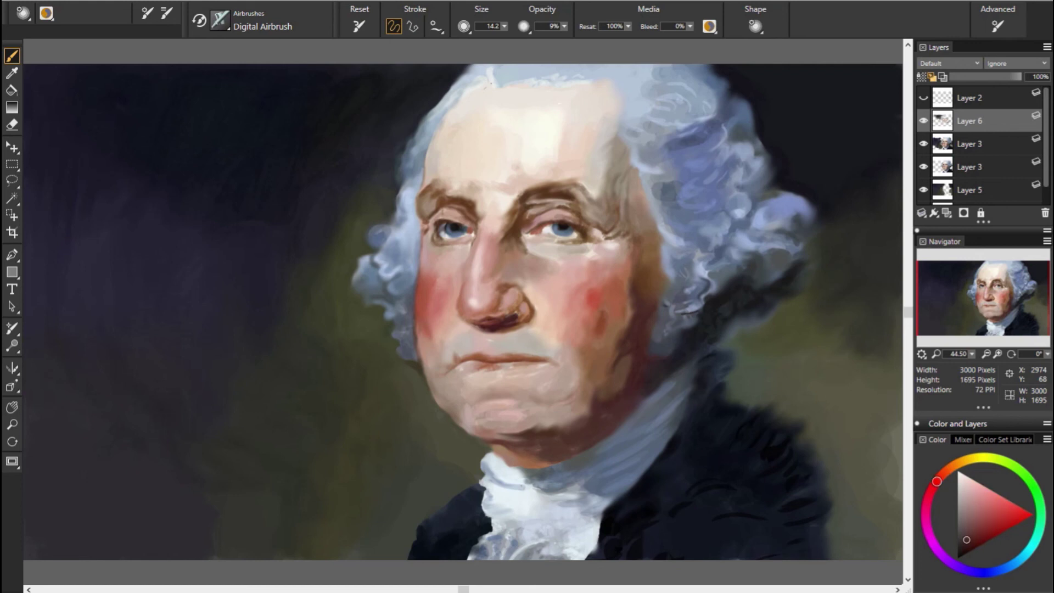
left_click(646, 362, "alt")
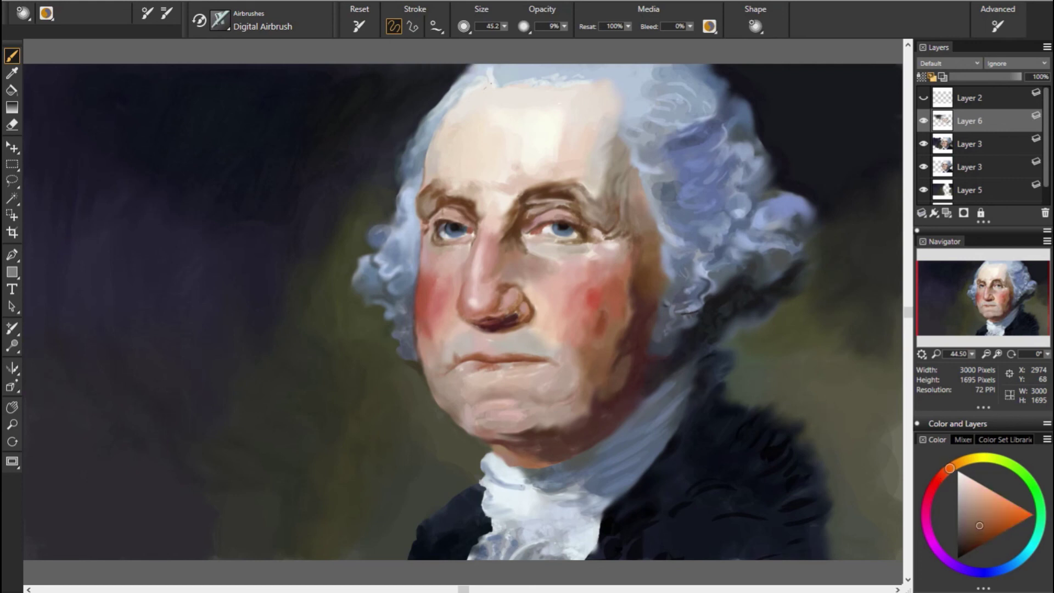
left_click(470, 369, "alt")
key("bracketleft")
key("bracketleft")
key("bracketleft")
left_click(596, 370, "alt")
left_click(691, 402, "alt")
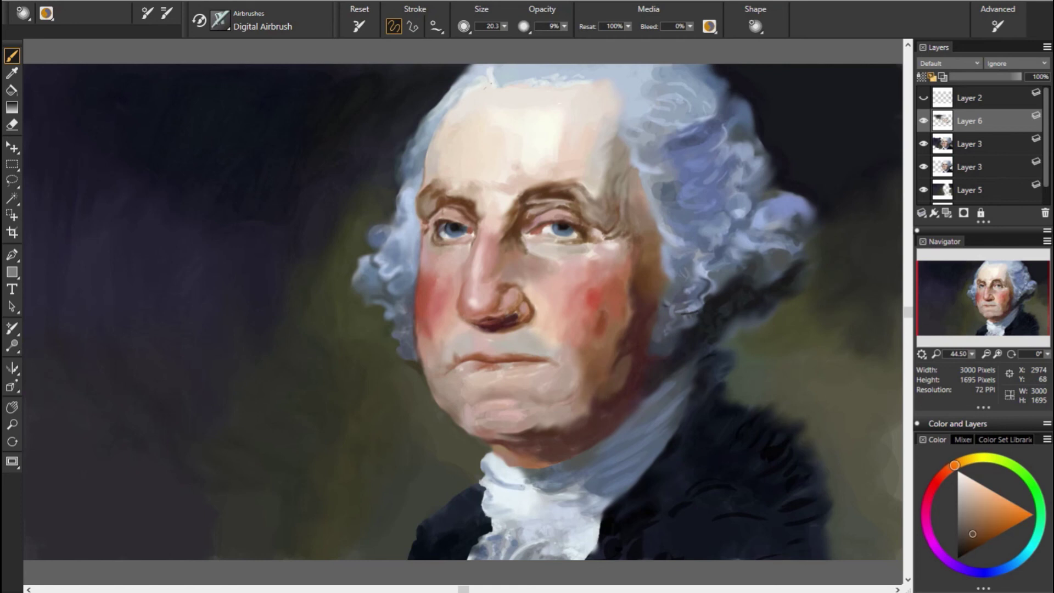
left_click(635, 360, "alt")
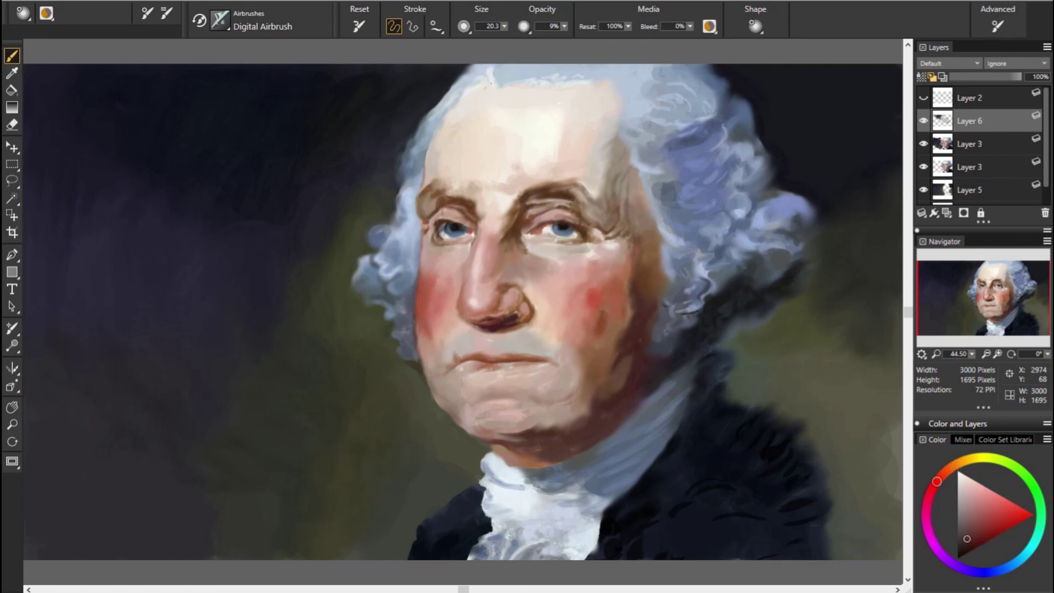
left_click(690, 329, "alt")
Step: Sample a lighter cheek colour and softly lighten the right cheek
left_click(618, 308, "alt")
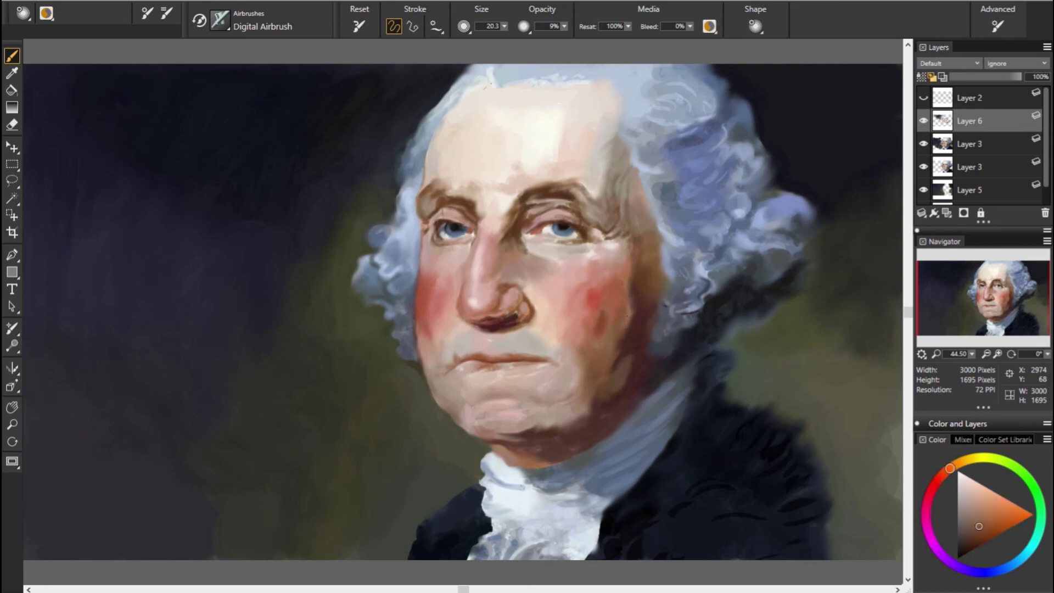
left_click(631, 292, "alt")
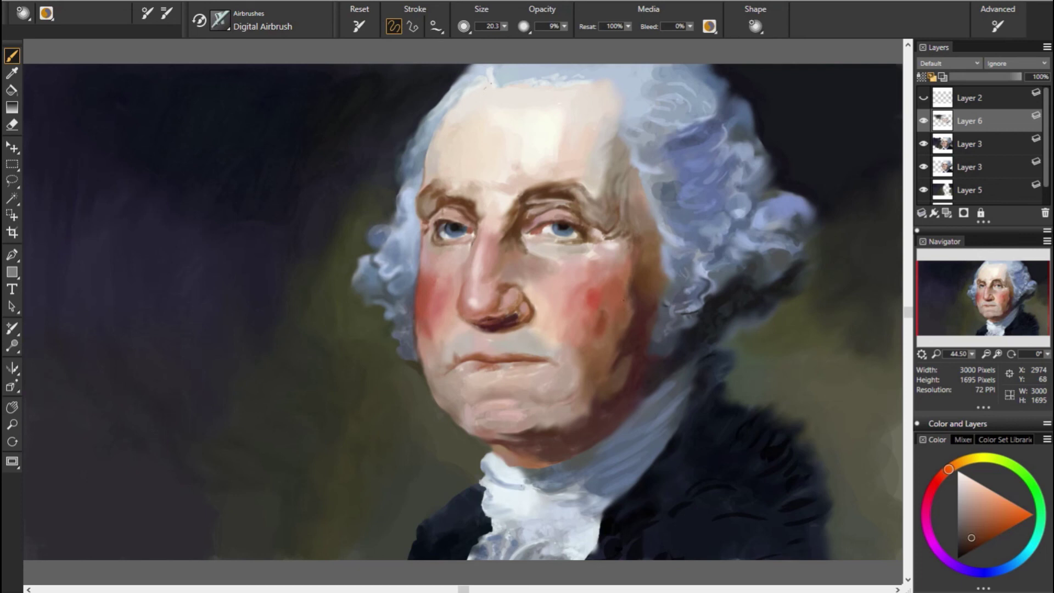
left_click(647, 287, "alt")
left_click(616, 267, "alt")
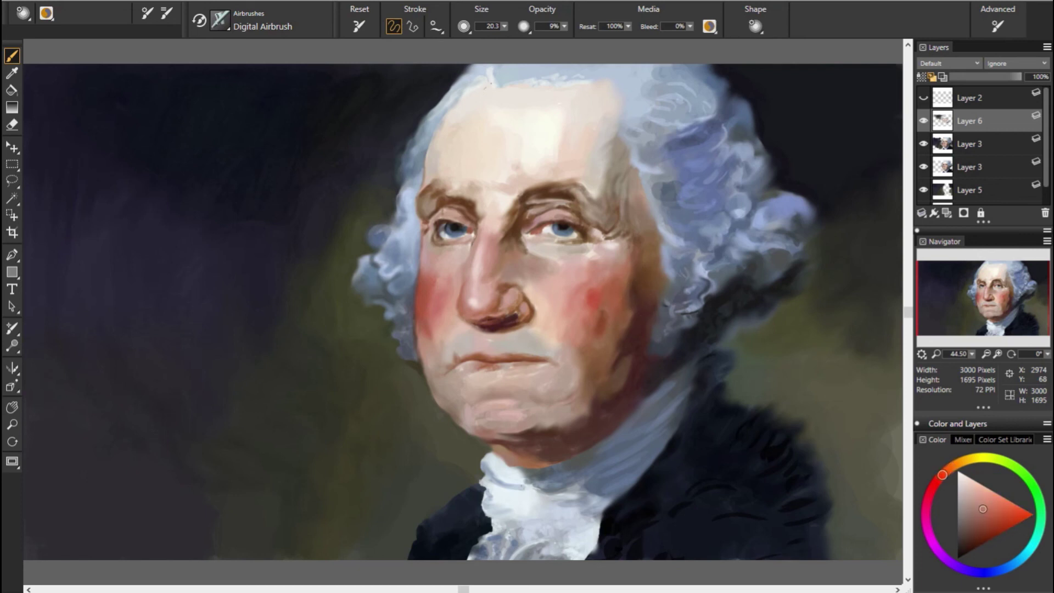
left_click(603, 273, "alt")
left_click(631, 288, "alt")
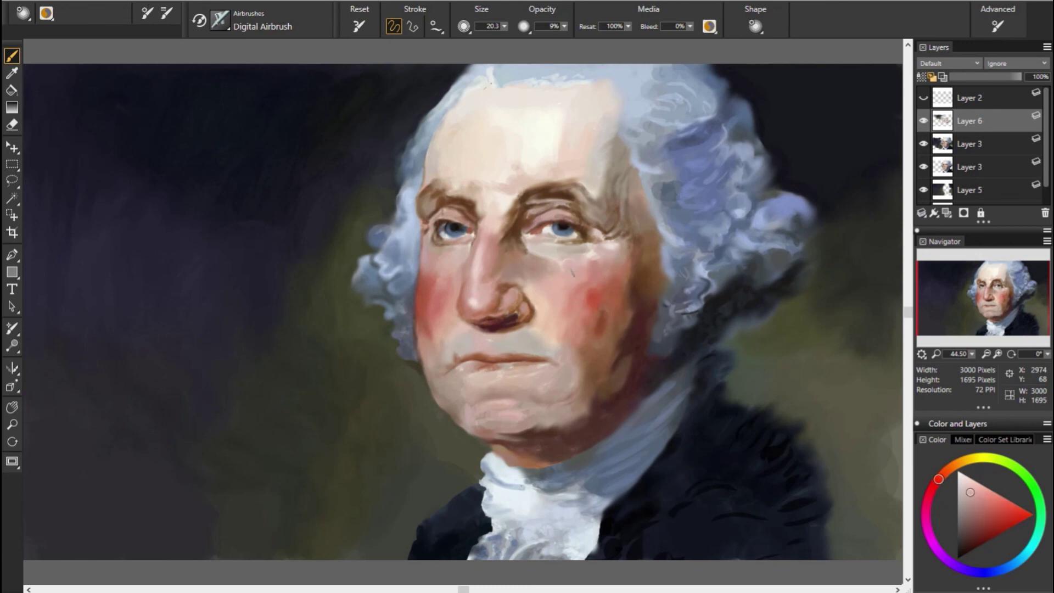
left_click_drag(596, 264, 593, 278)
Step: Softly lighten the area around the left eyebrow with a sampled skin tone
left_click(681, 303, "alt")
left_click(583, 273, "alt")
left_click(501, 294, "alt")
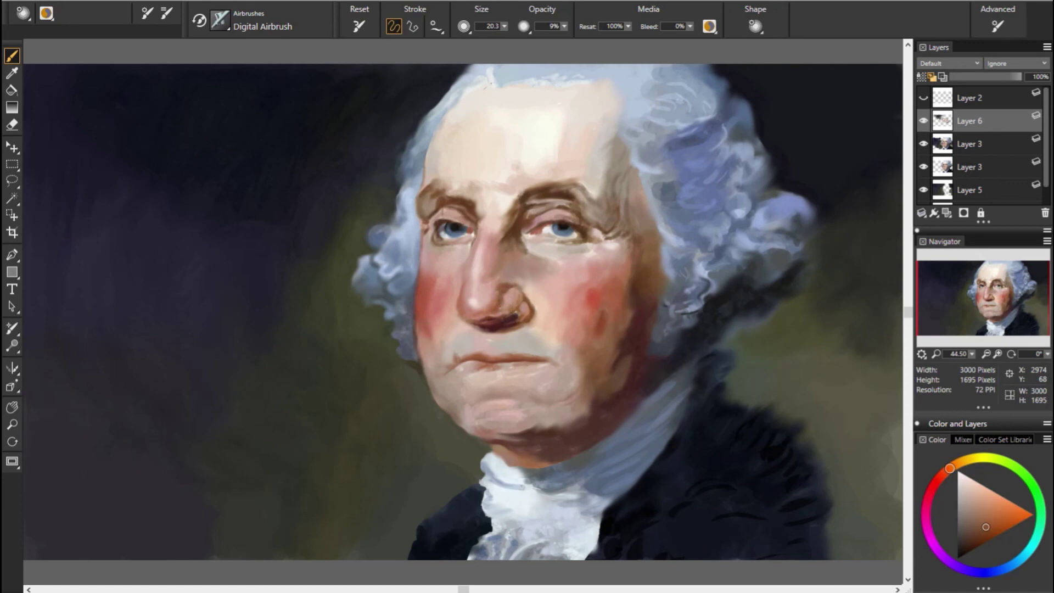
left_click(729, 306, "alt")
mouse_move(450, 208)
left_mouse_down()
mouse_move(464, 195)
mouse_move(469, 203)
left_mouse_up()
Step: Sample pale peach and tan tones and softly lighten the forehead
left_click(894, 214, "alt")
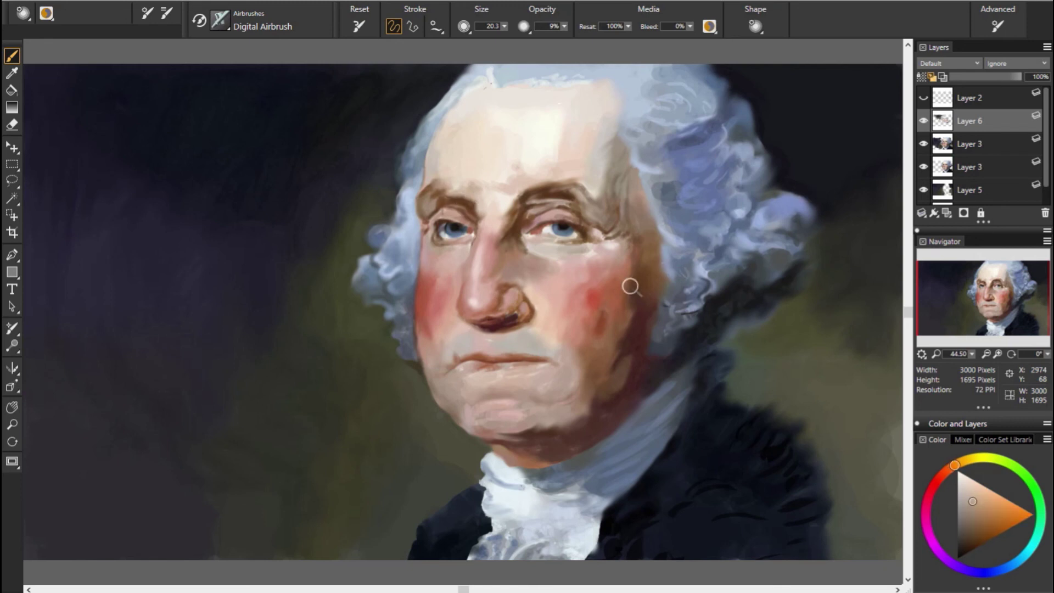
left_click(444, 187, "alt")
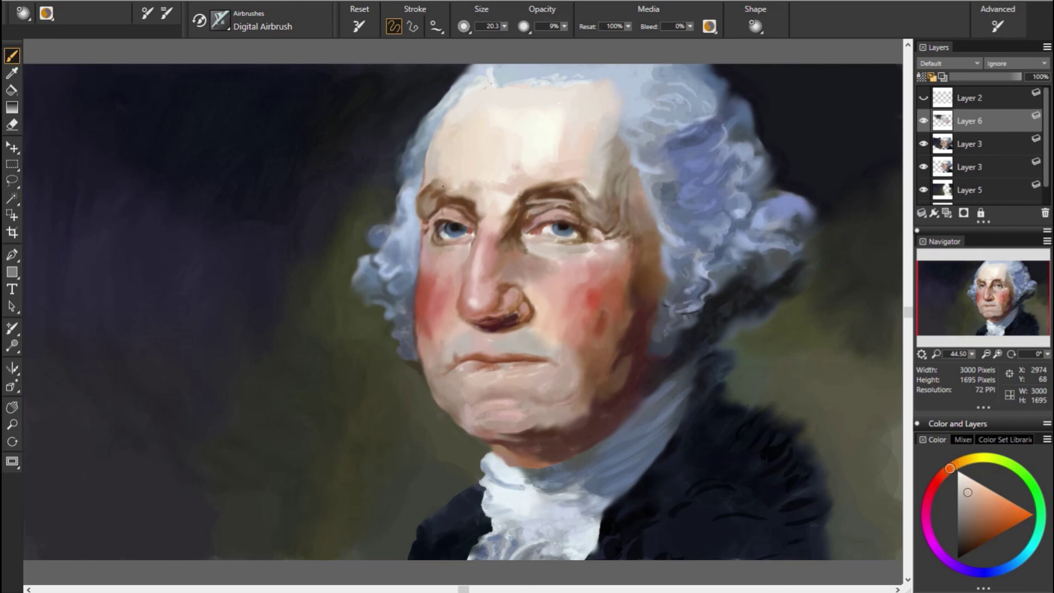
left_click(432, 181, "alt")
left_click(434, 184, "alt")
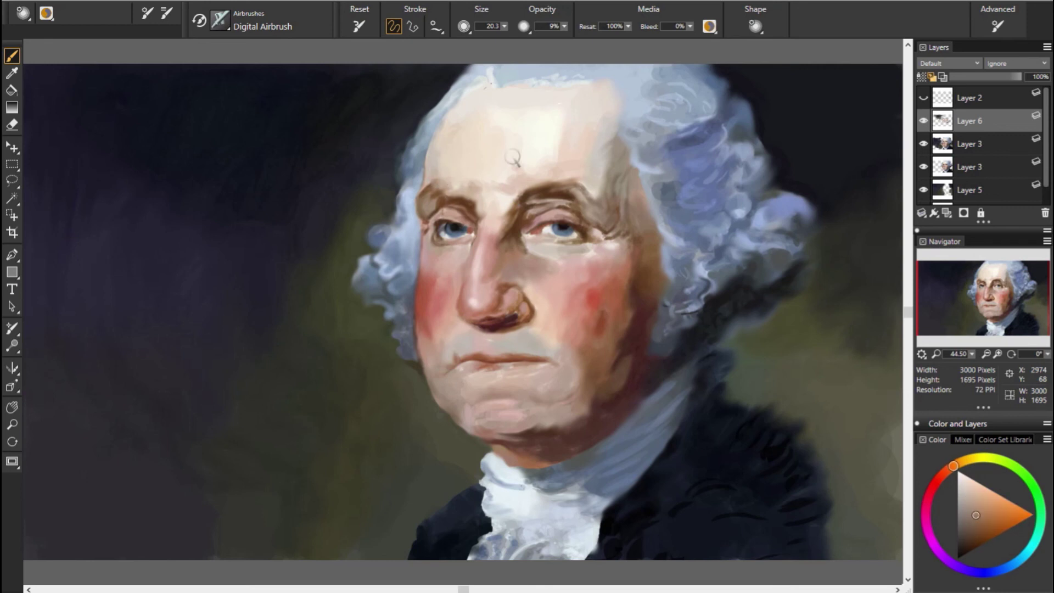
left_click(525, 171, "alt")
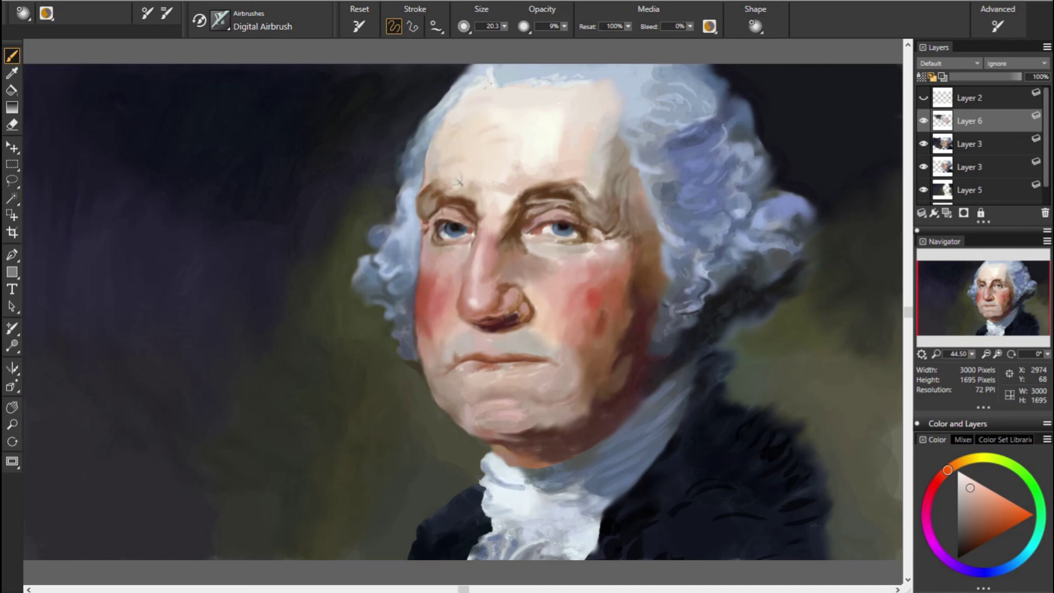
left_click(499, 174, "alt")
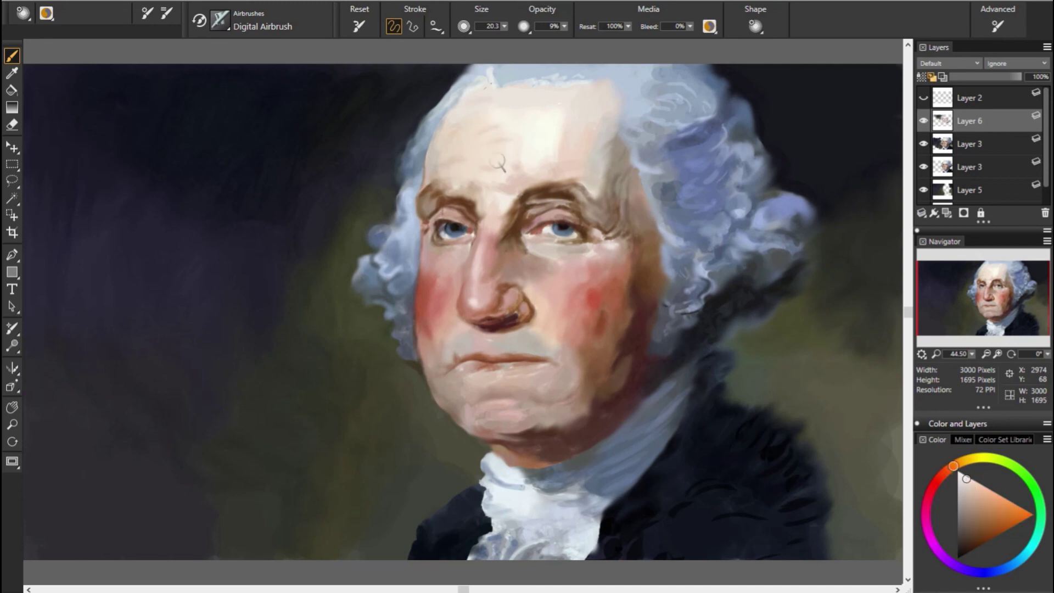
left_click(675, 219, "alt")
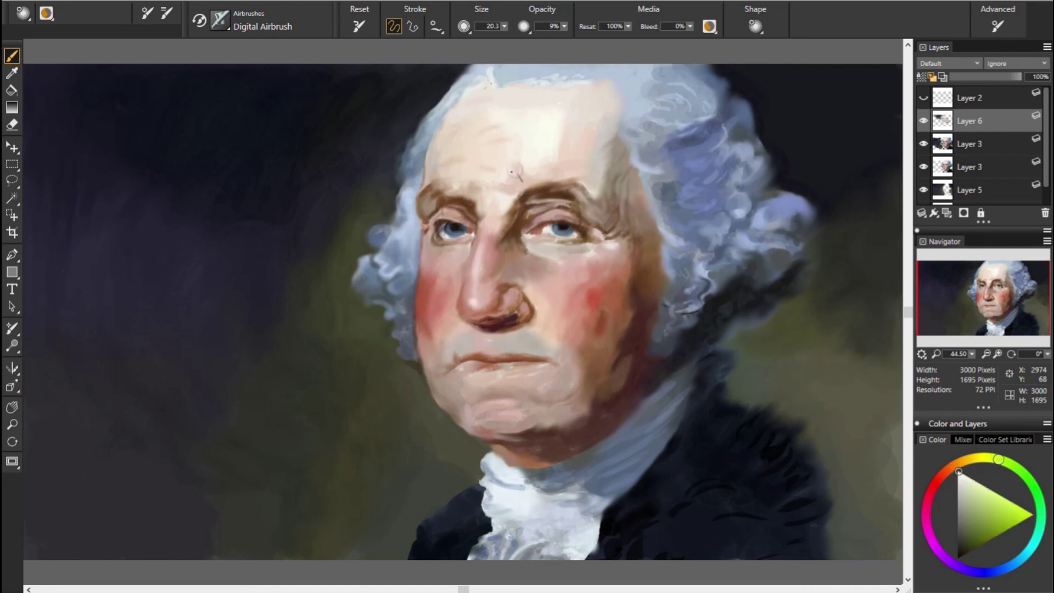
left_click(582, 122, "alt")
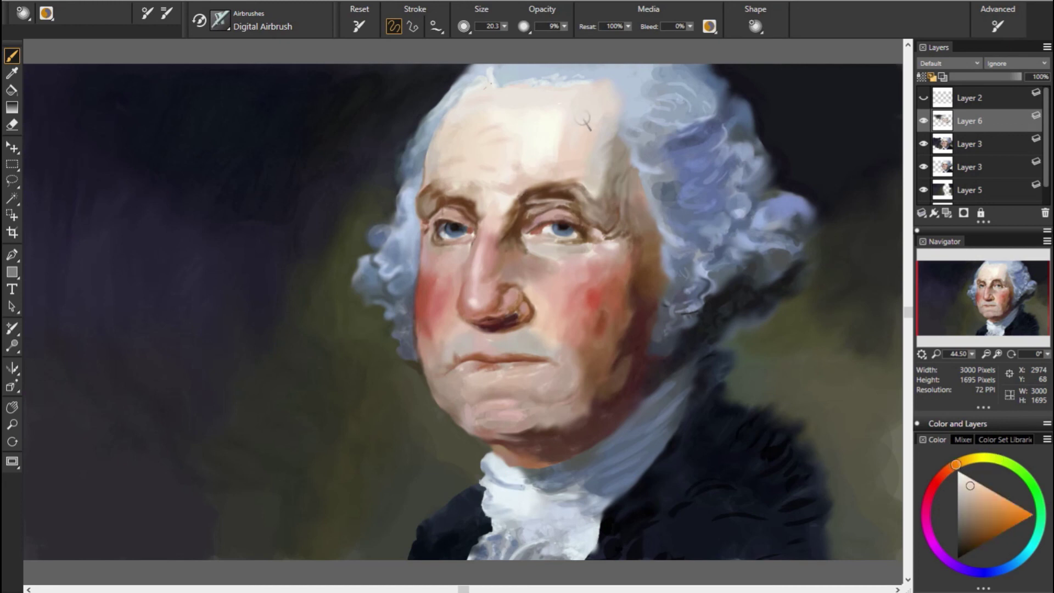
left_click(730, 258, "alt")
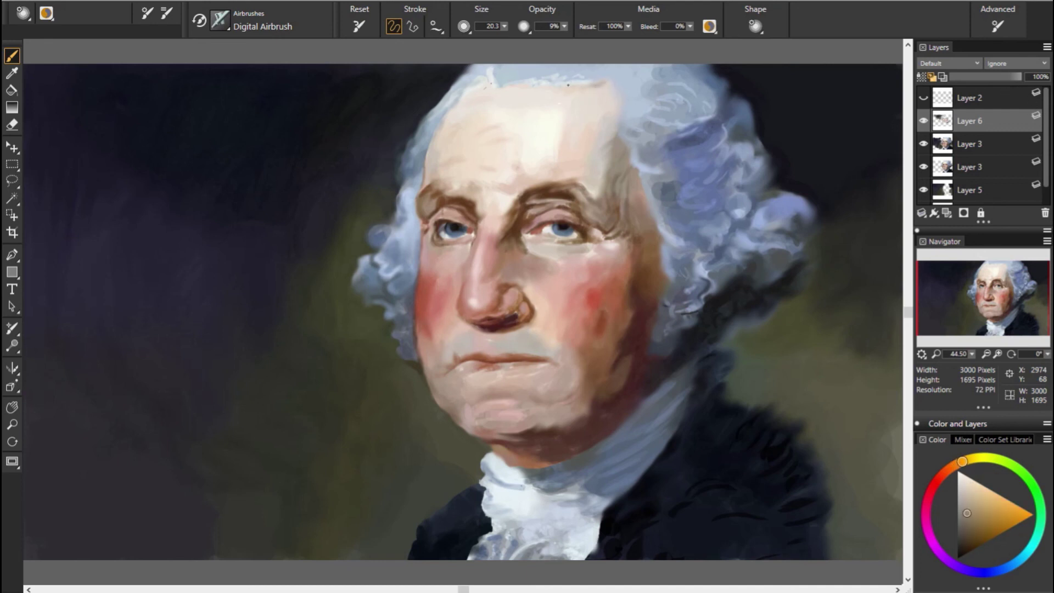
left_click_drag(534, 100, 519, 115)
Step: Sample the dark green background, orange skin tones and the wig's blue-grey
left_click(302, 204, "alt")
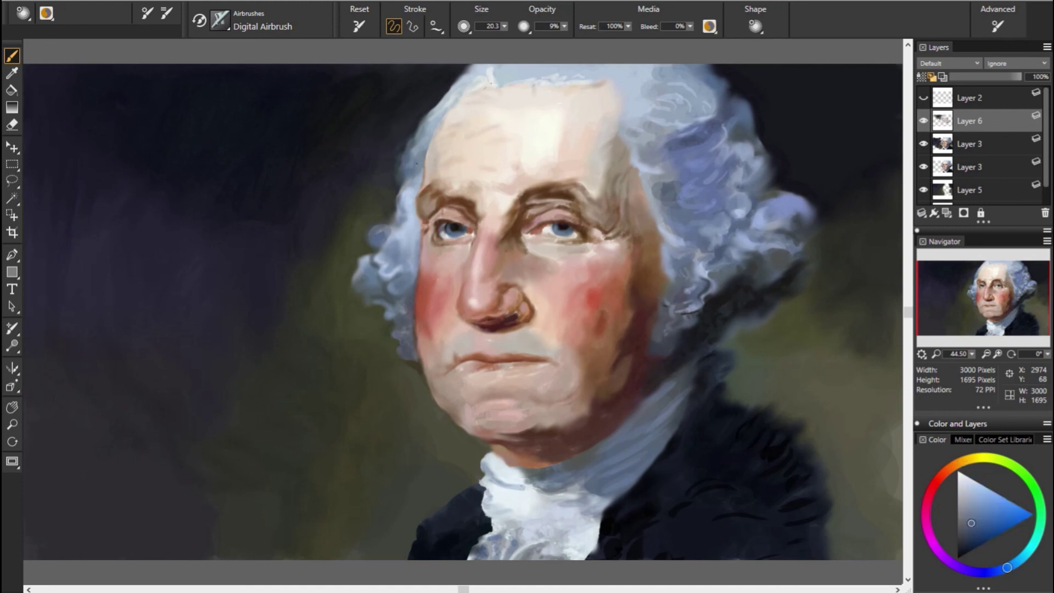
left_click(358, 190, "alt")
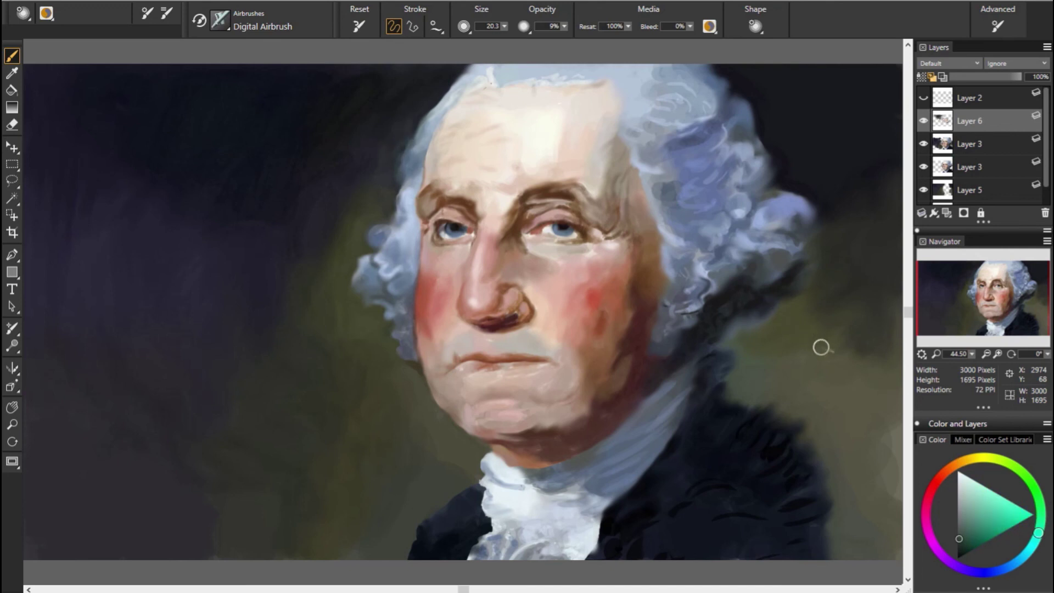
left_click(689, 271, "alt")
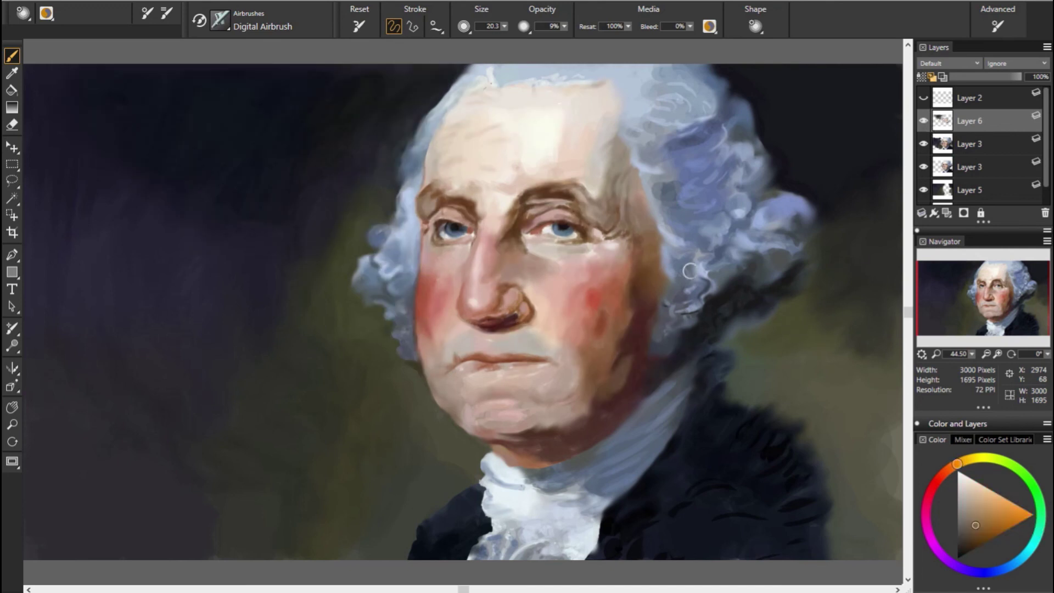
left_click(660, 243, "alt")
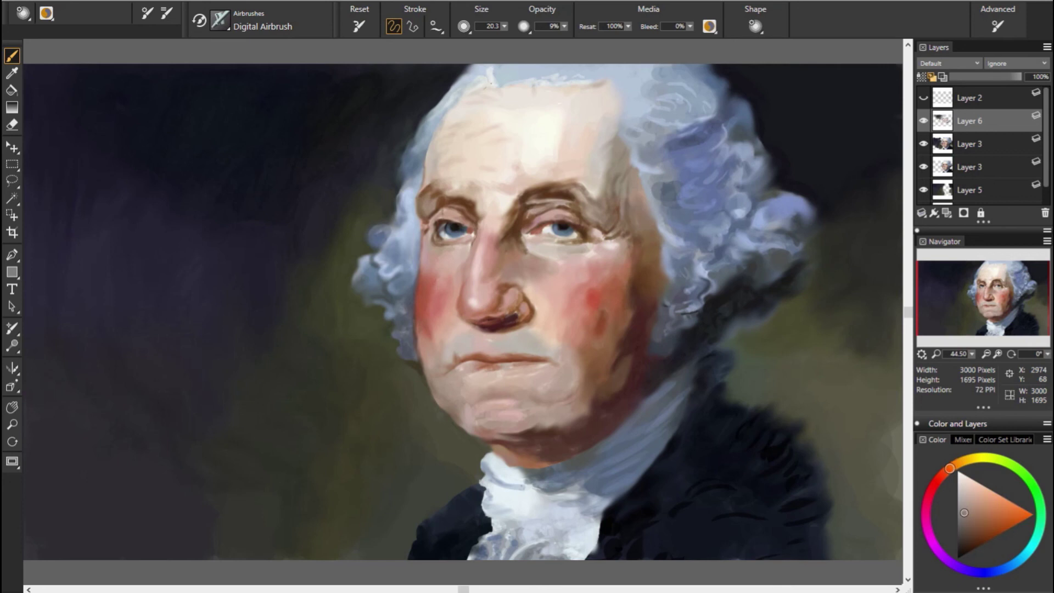
left_click(654, 234, "alt")
left_click(704, 254, "alt")
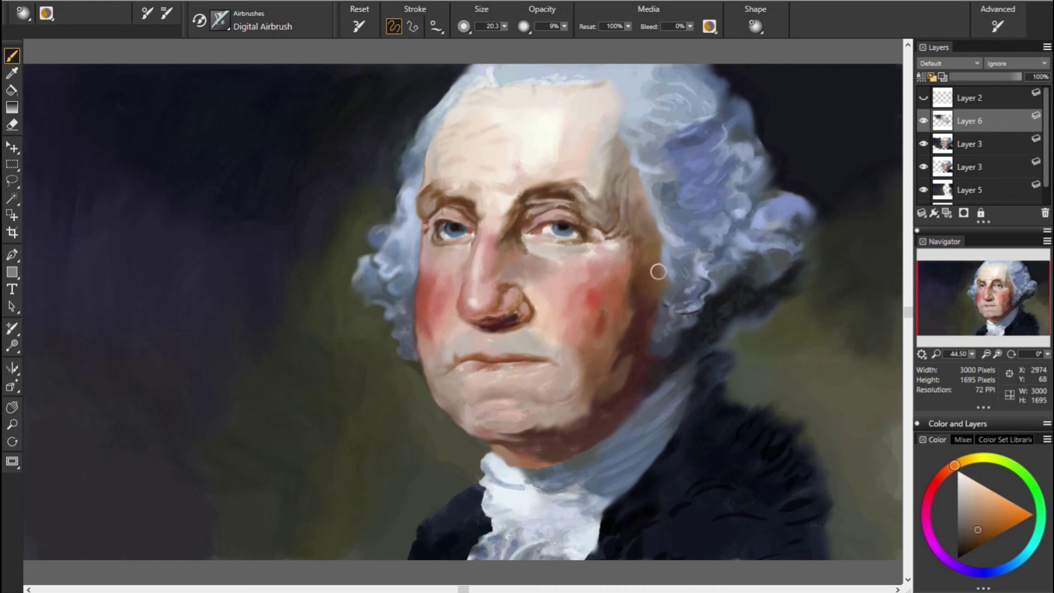
left_click(677, 257, "alt")
left_click(528, 284, "alt")
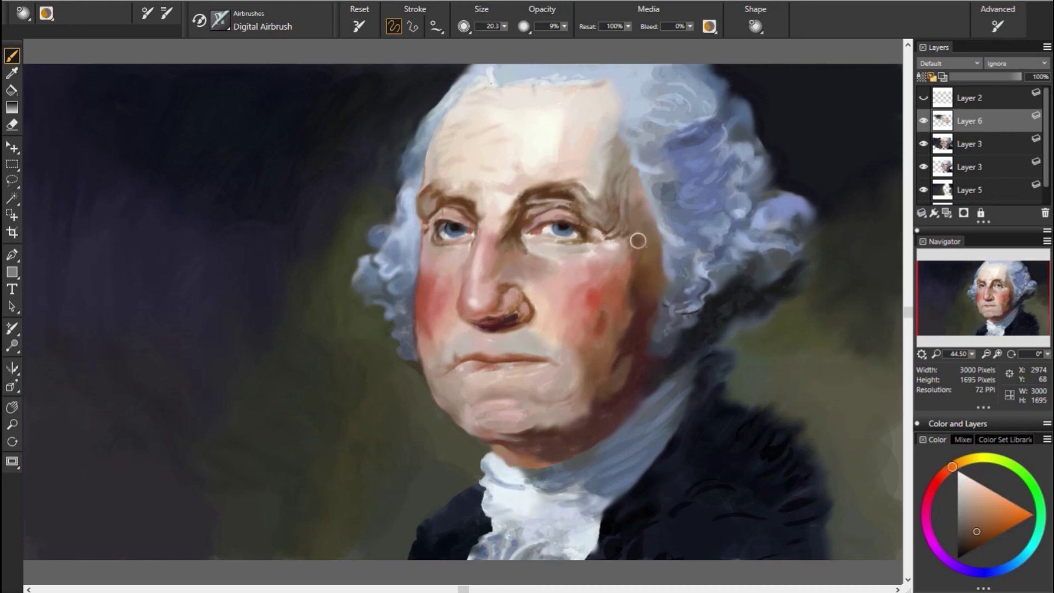
Step: Sample pale, darker and cyan blue-grey tones from the wig, resizing the brush to about 41
left_click(532, 230, "alt")
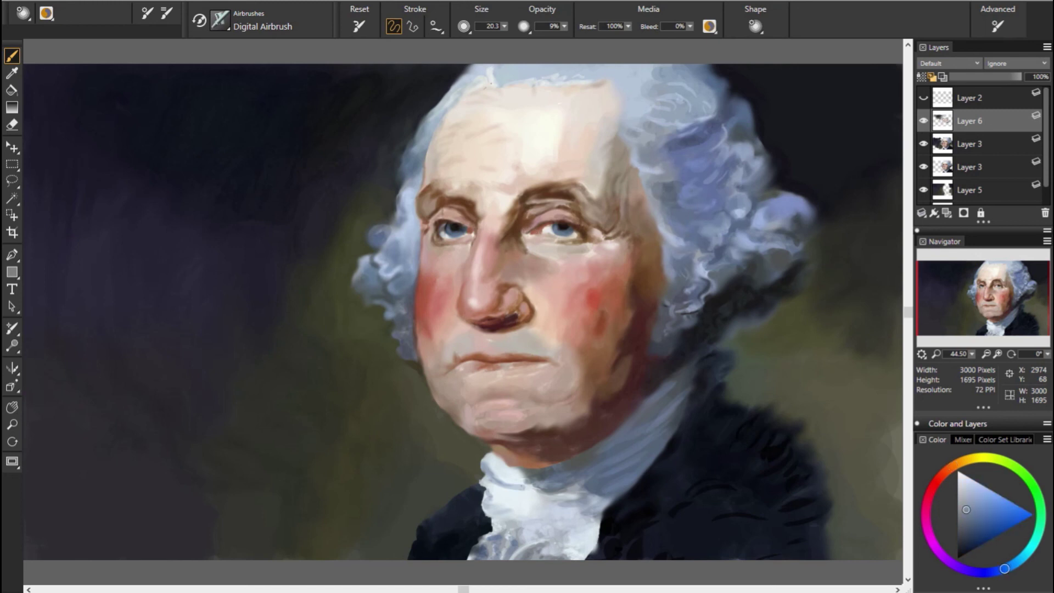
left_click(742, 254, "alt")
left_click(654, 142, "alt")
left_click(654, 142, "alt")
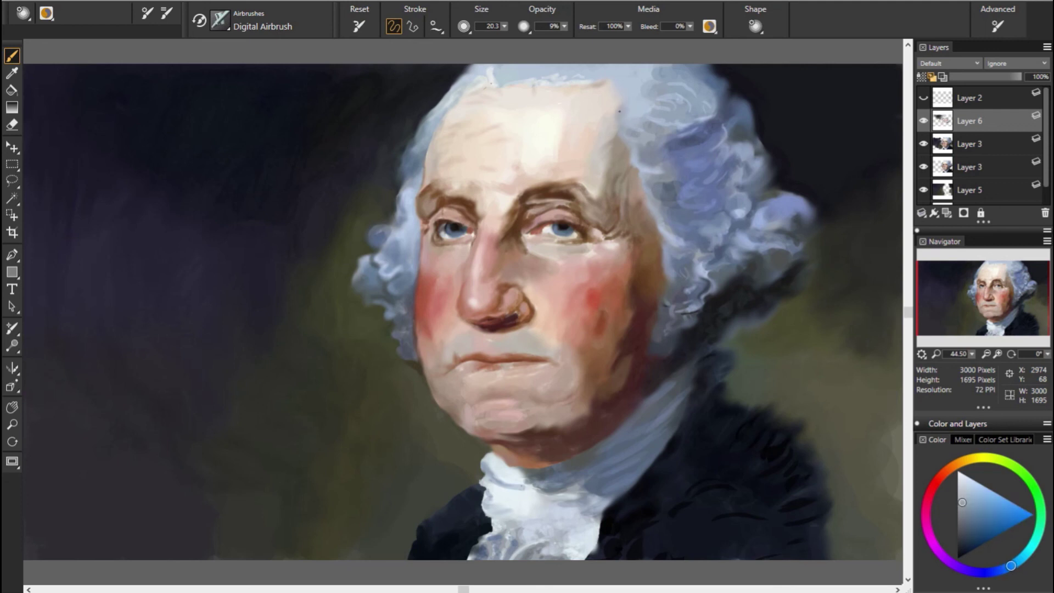
left_click(691, 148, "alt")
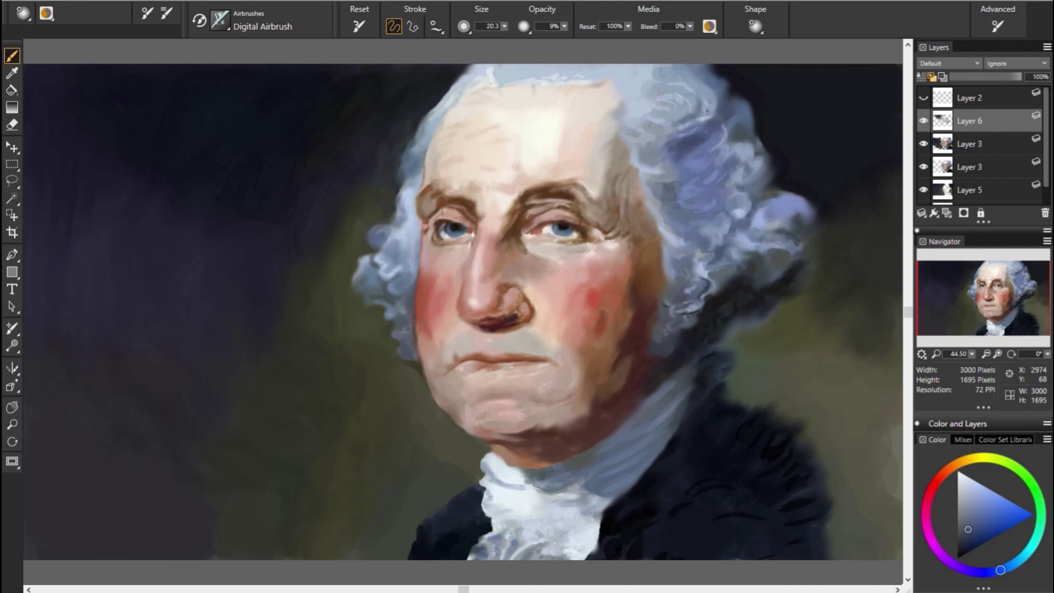
left_click(701, 72, "alt")
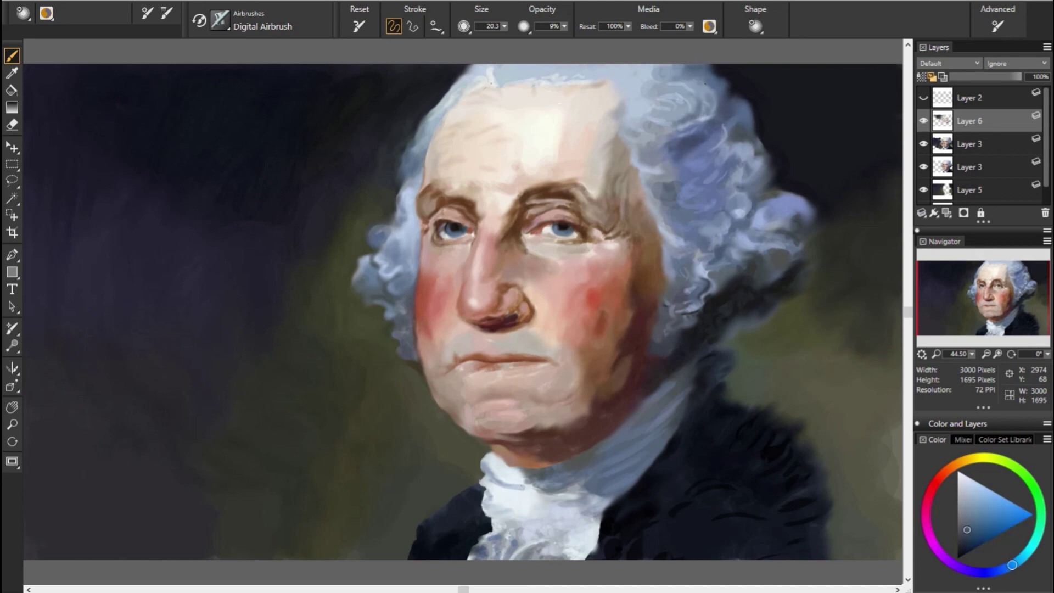
left_click_drag(736, 99, 749, 104)
left_click_drag(767, 188, 764, 181)
Step: Sample olive and greyish-blue tones along the hair edge at brush size 22.6
left_click(766, 173, "alt")
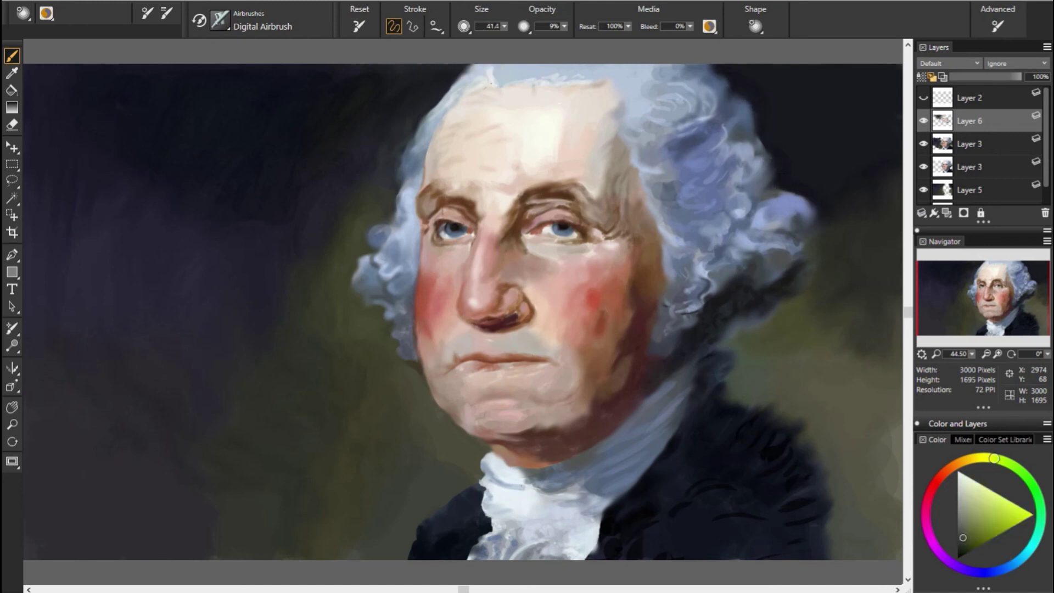
left_click(731, 188, "alt")
key("bracketleft")
key("bracketleft")
key("bracketleft")
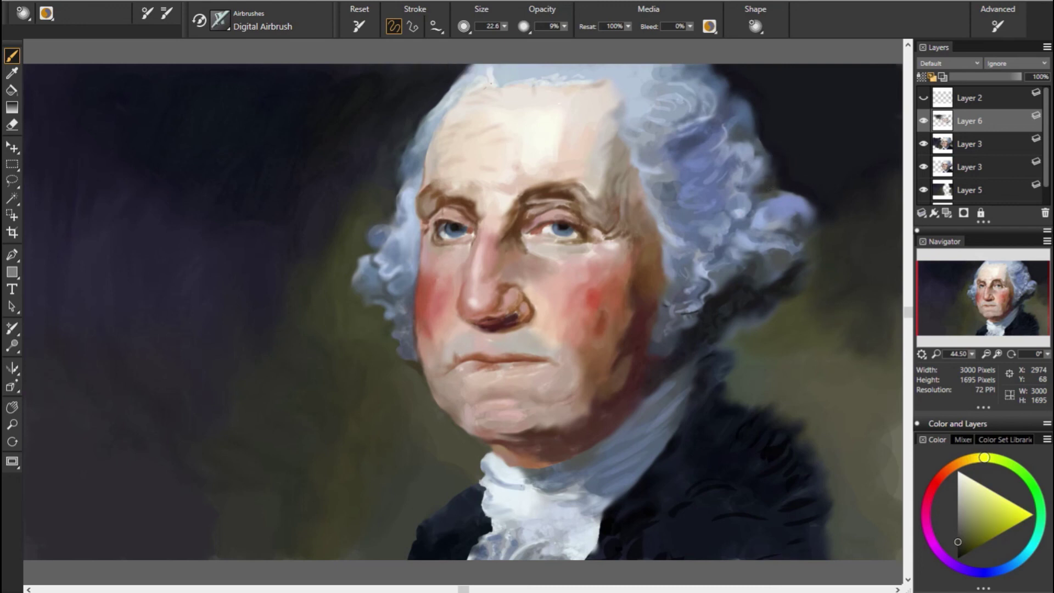
left_click(706, 168, "alt")
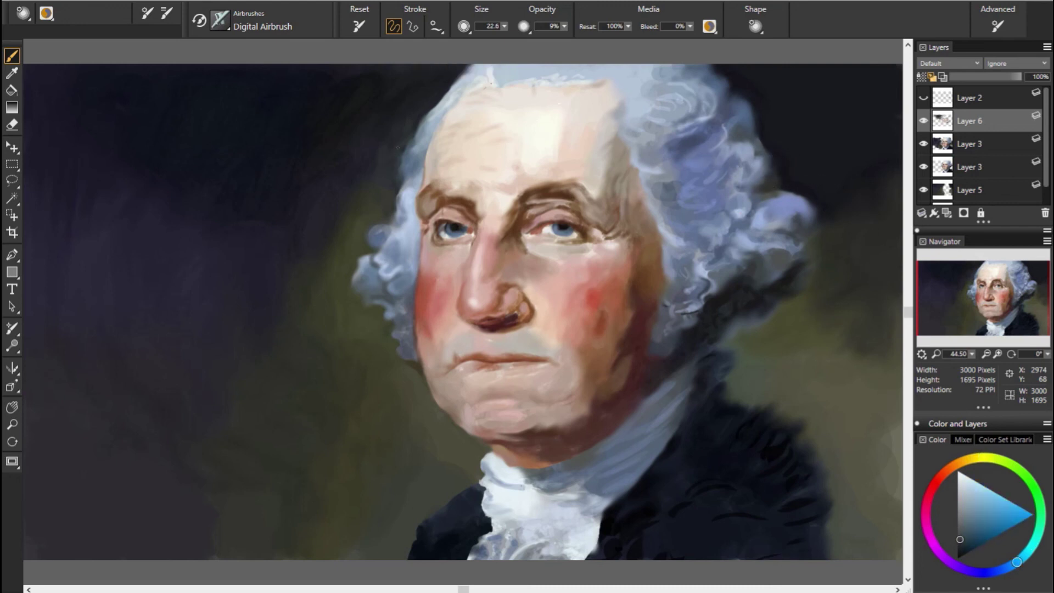
left_click(428, 110, "alt")
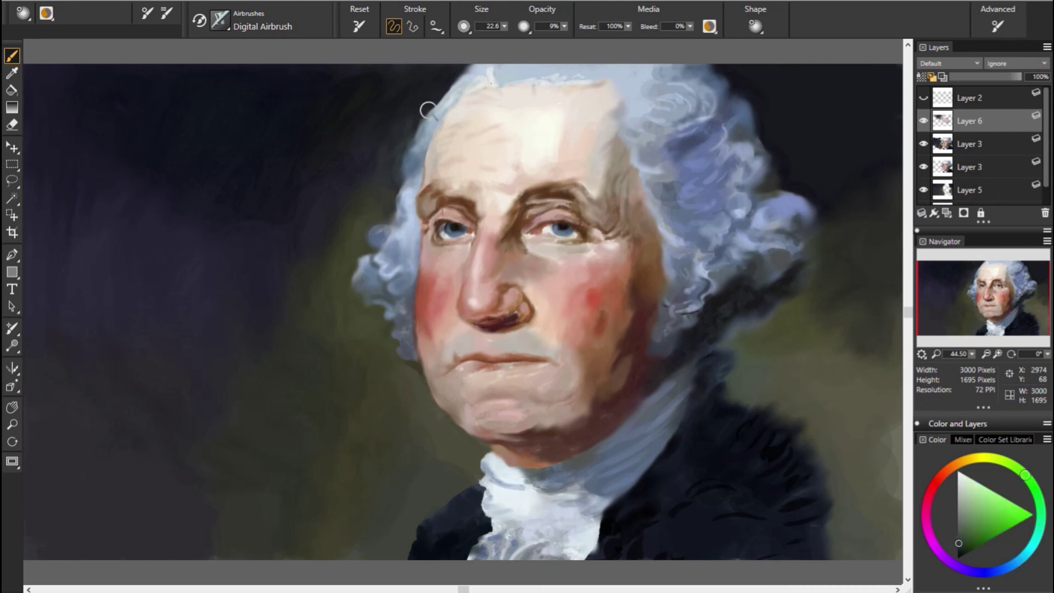
left_click(441, 201, "alt")
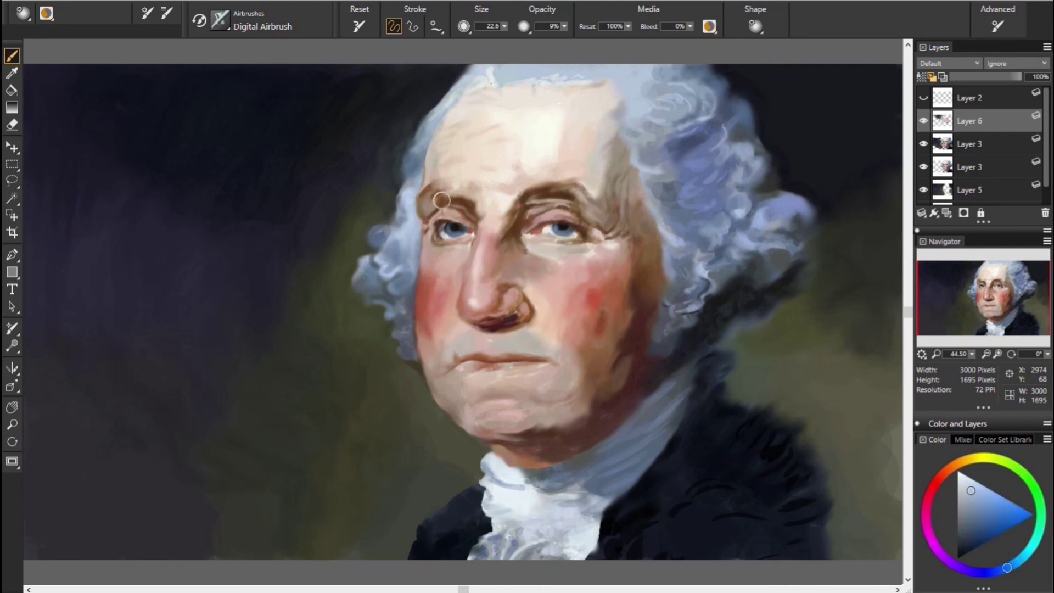
left_click(504, 163, "alt")
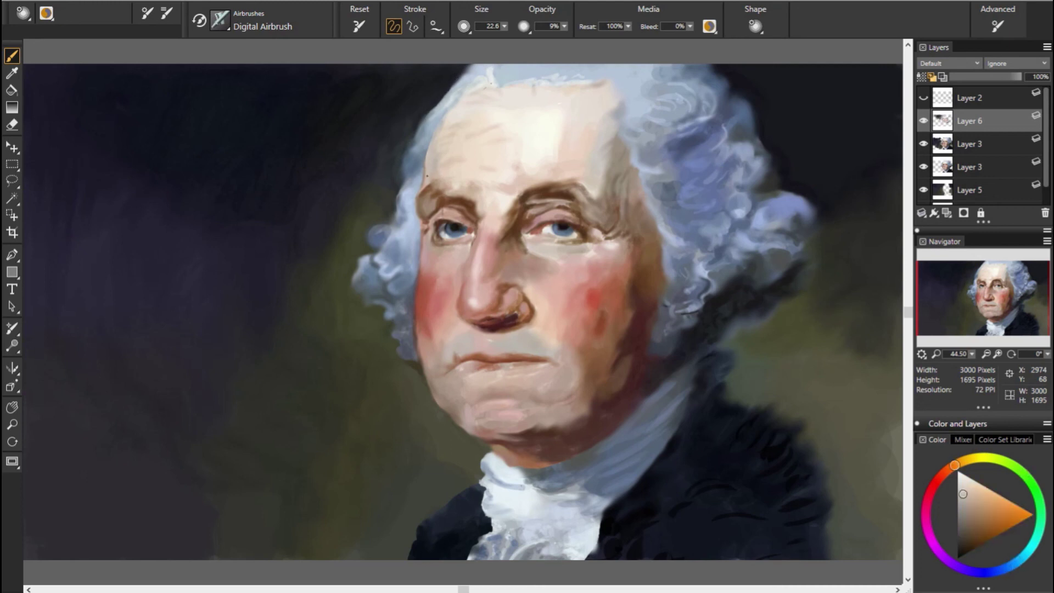
left_click(588, 299, "alt")
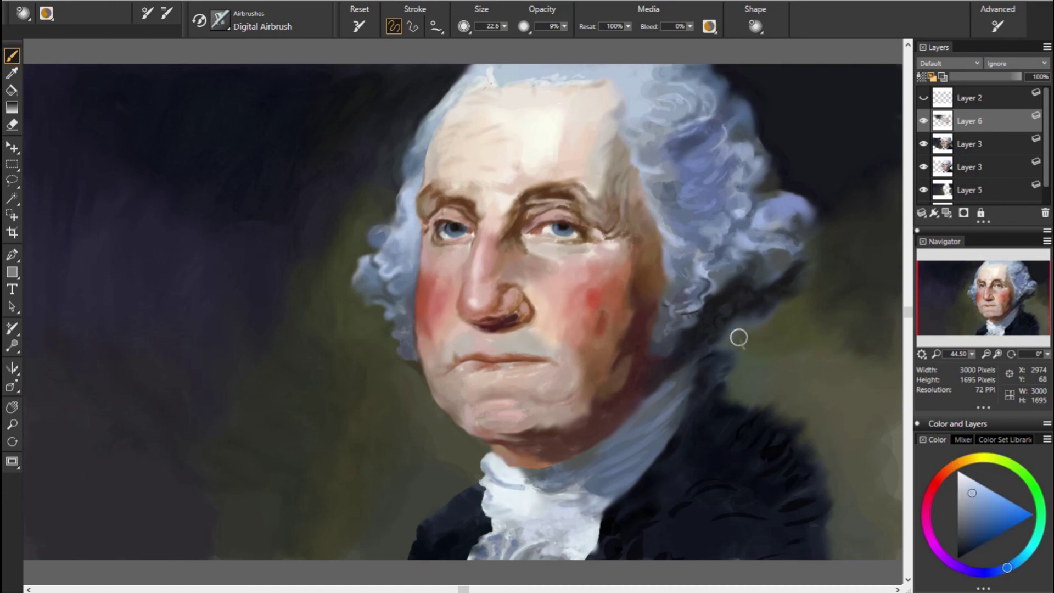
Step: Sample grey, olive and violet edge tones, ending with the brush at 49.5
left_click(400, 280, "alt")
left_click(438, 286, "alt")
left_click(159, 332, "alt")
key("bracketleft")
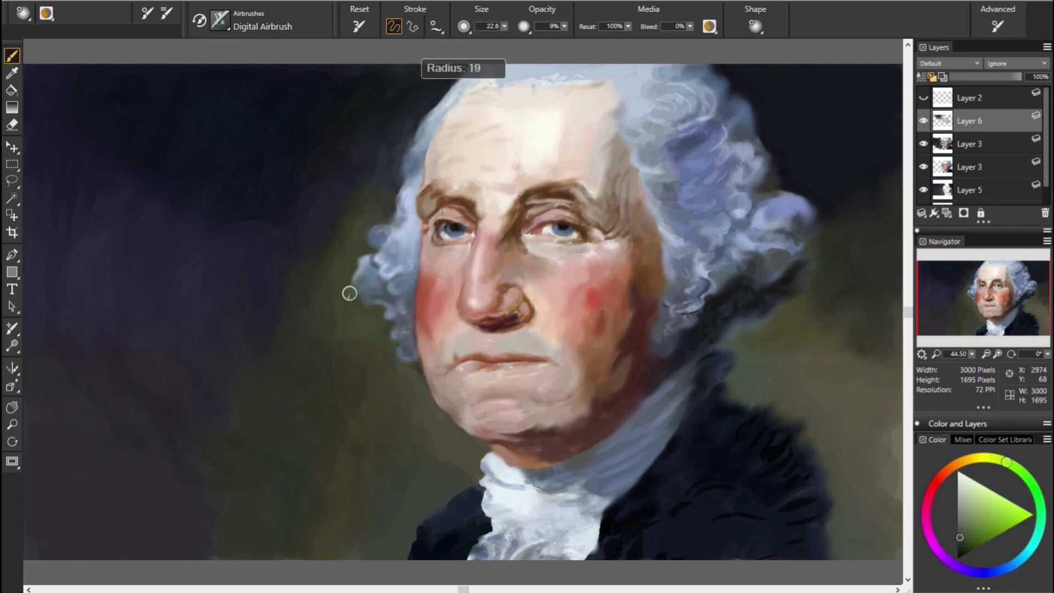
left_click(368, 317, "alt")
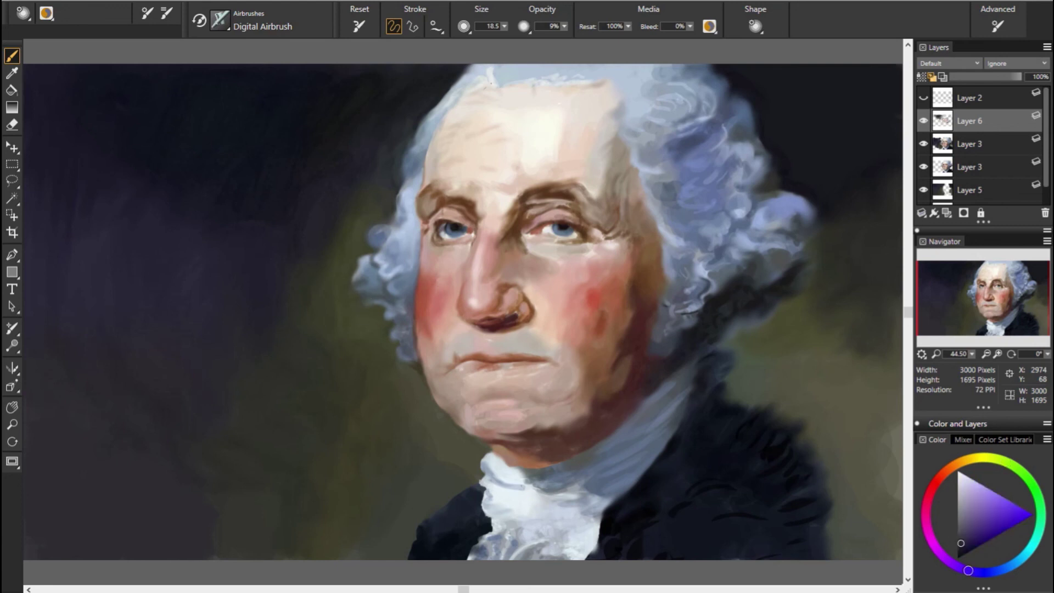
left_click(1001, 460)
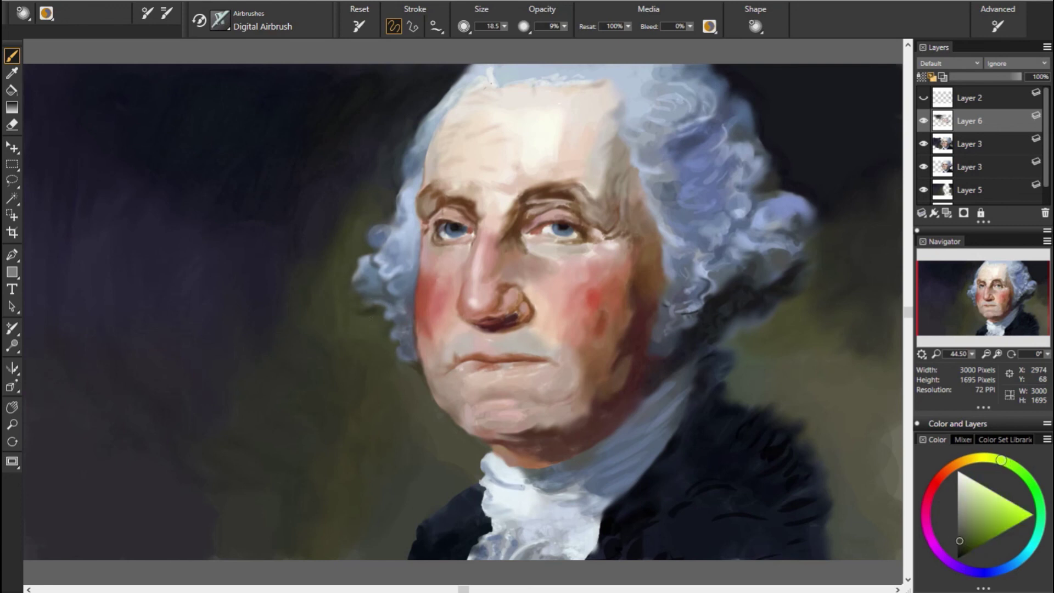
key("bracketright")
key("bracketright")
key("bracketright")
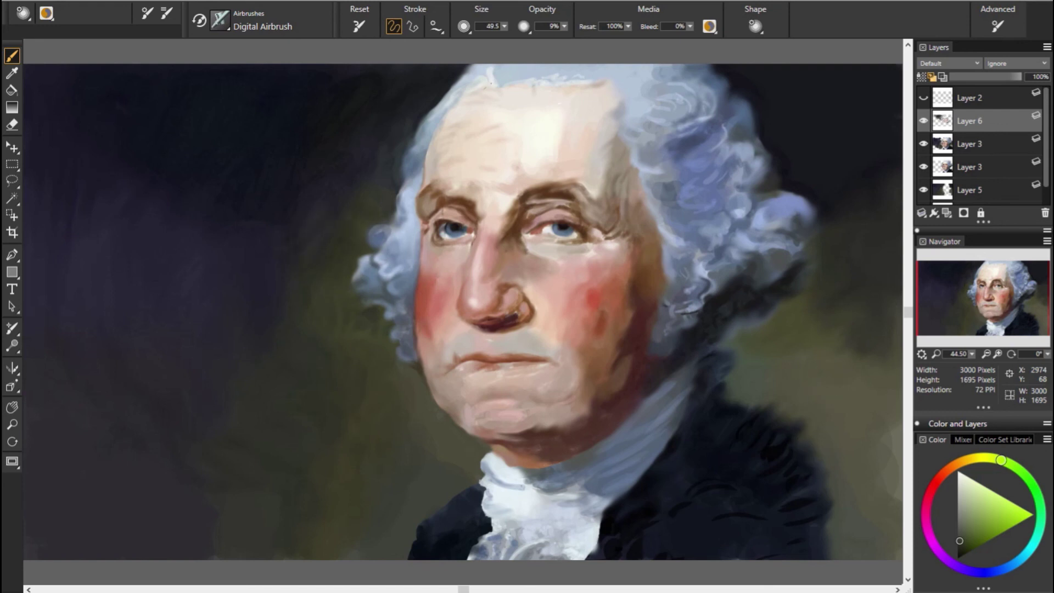
Step: Sample light and darker chin skin tones, resizing the brush through 36.2, 16.4 and 33.8
left_click(1007, 567)
left_click(557, 365, "alt")
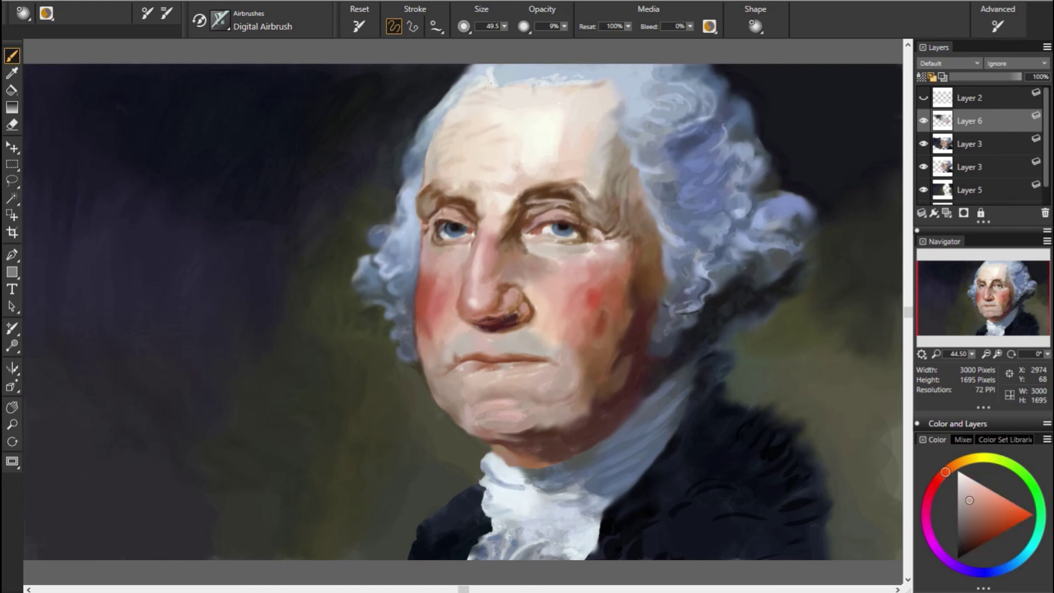
key("bracketleft")
left_click(416, 402, "alt")
key("bracketleft")
key("bracketleft")
left_click(609, 365, "alt")
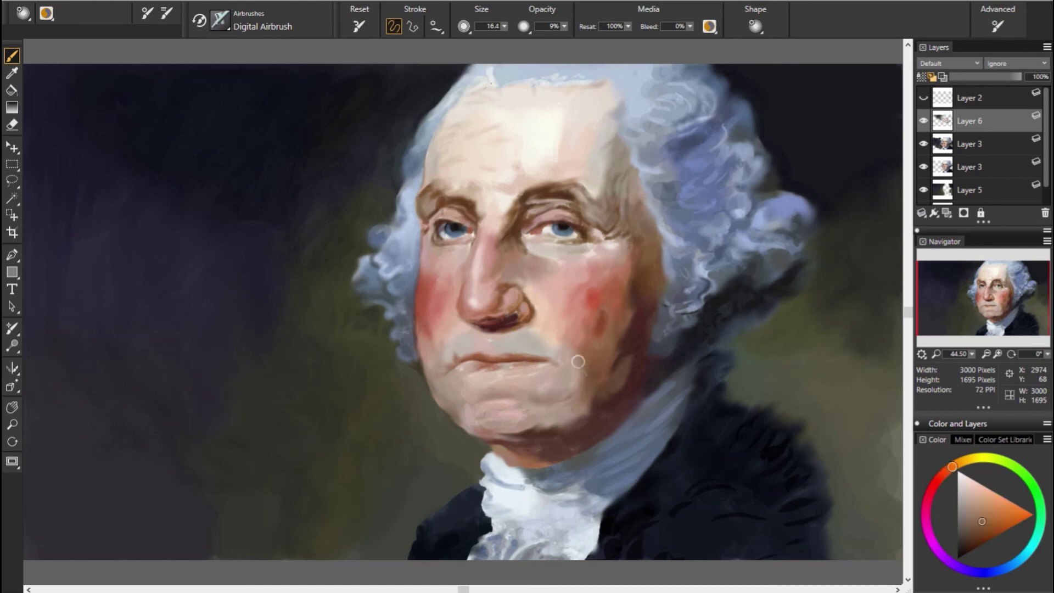
key("bracketright")
key("bracketright")
Step: Sample lighter orange and dark red shadow tones around the chin
left_click(571, 378, "alt")
left_click(439, 403, "alt")
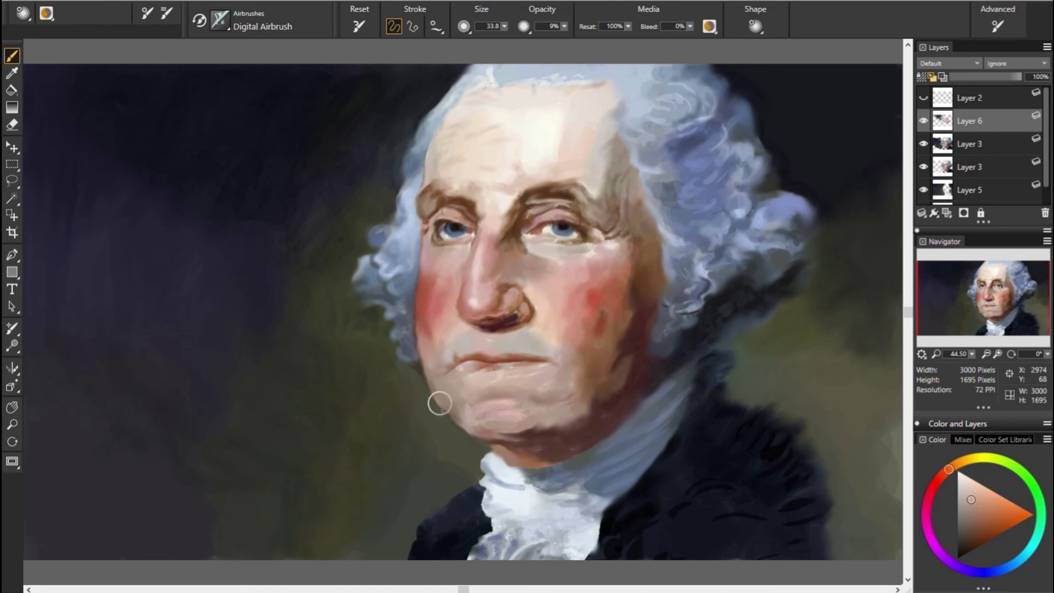
left_click(544, 384, "alt")
left_click(477, 412, "alt")
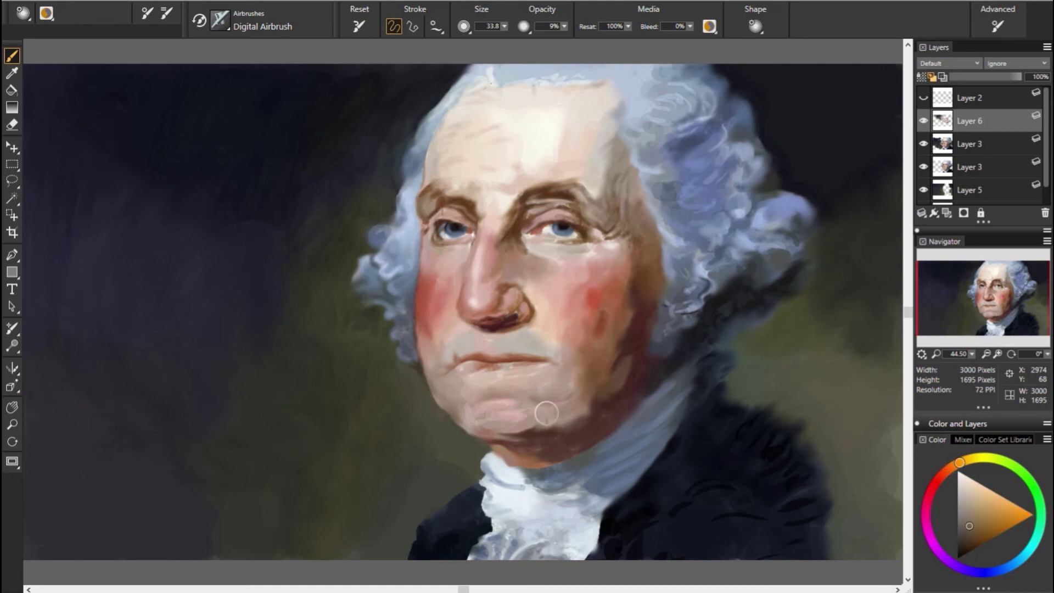
left_click(385, 433, "alt")
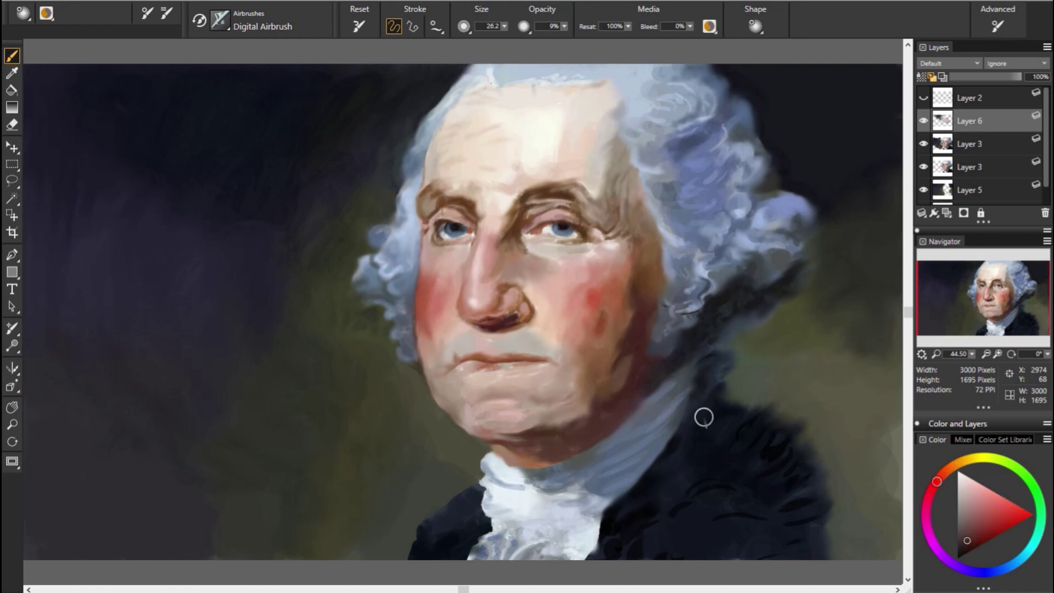
Step: Sample orange-brown, red and lighter brown tones along the jaw and collar
left_click(564, 422, "alt")
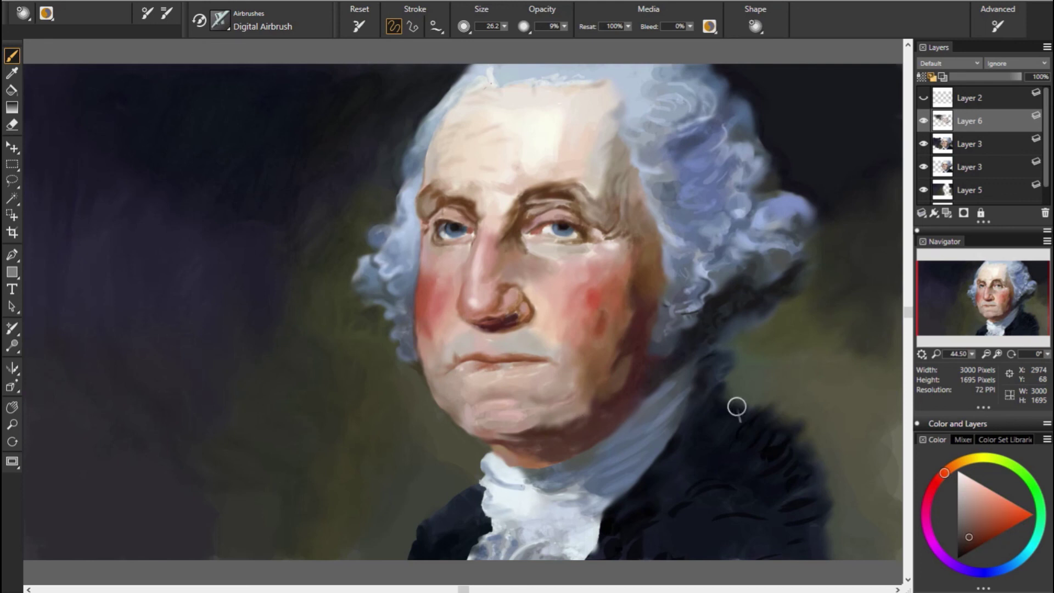
left_click(437, 414, "alt")
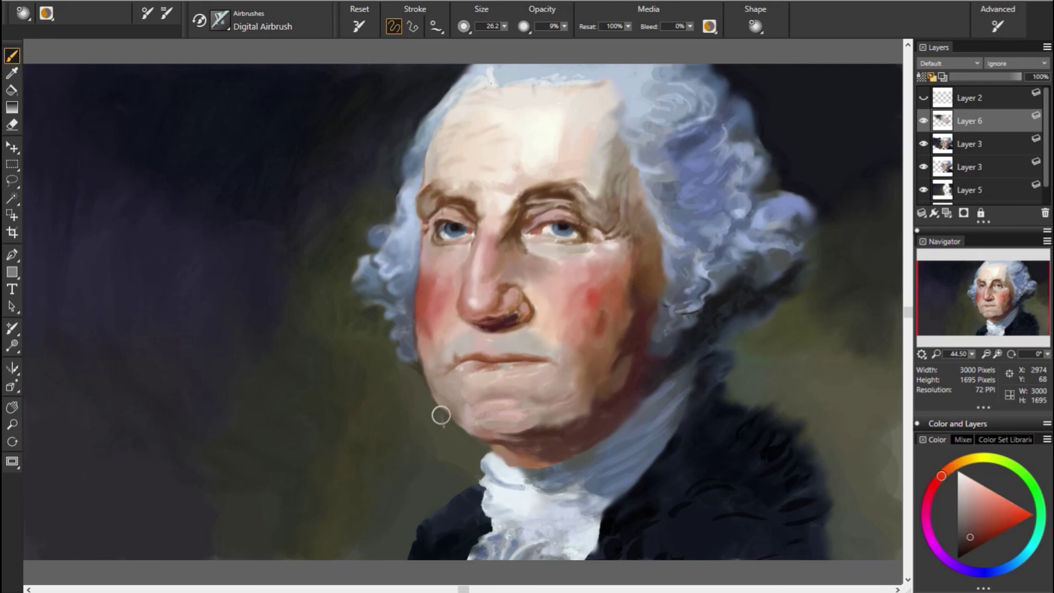
left_click(612, 392, "alt")
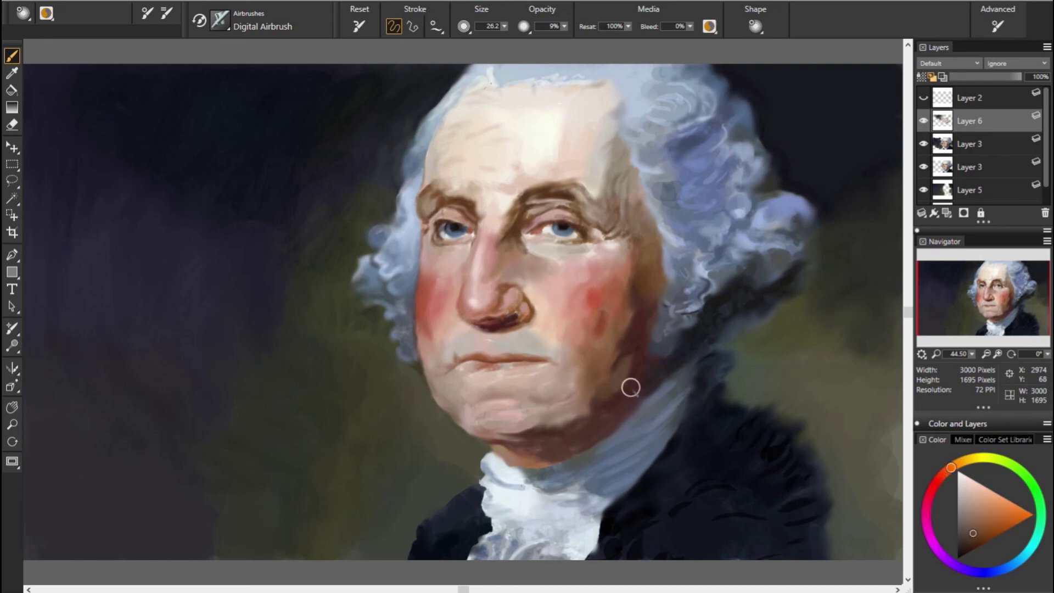
left_click(786, 411, "alt")
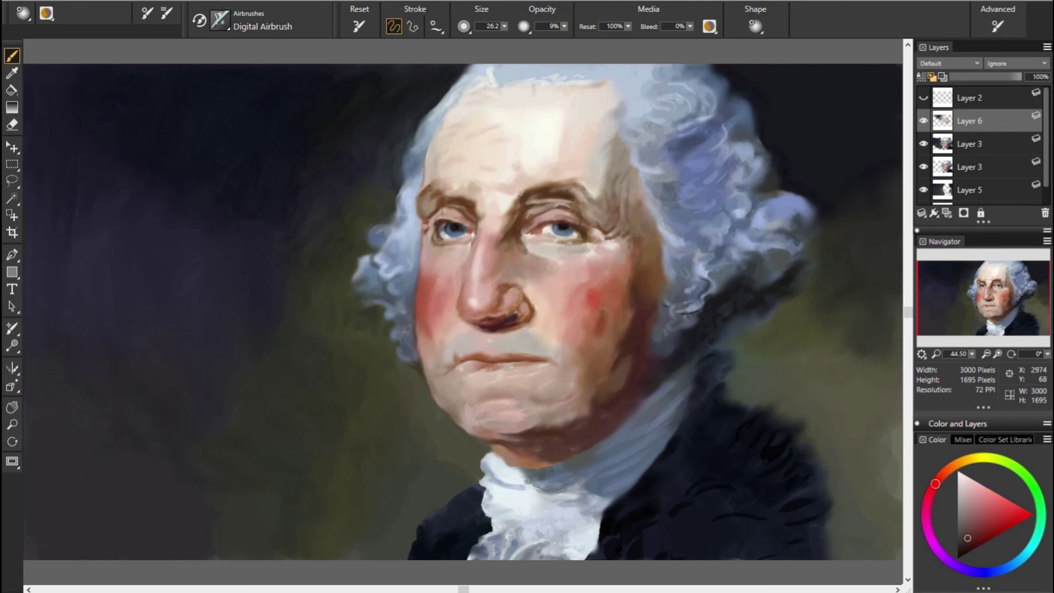
left_click(806, 406, "alt")
left_click(663, 373, "alt")
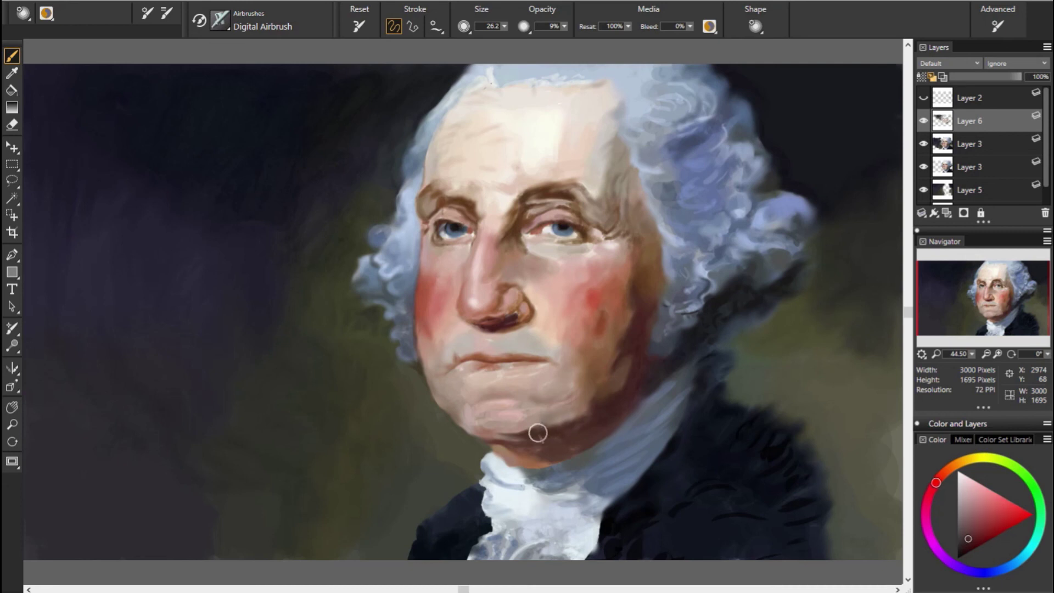
Step: Sample red-brown, olive and light blue tones while resizing the brush between 11.2 and 75
left_click(624, 436, "alt")
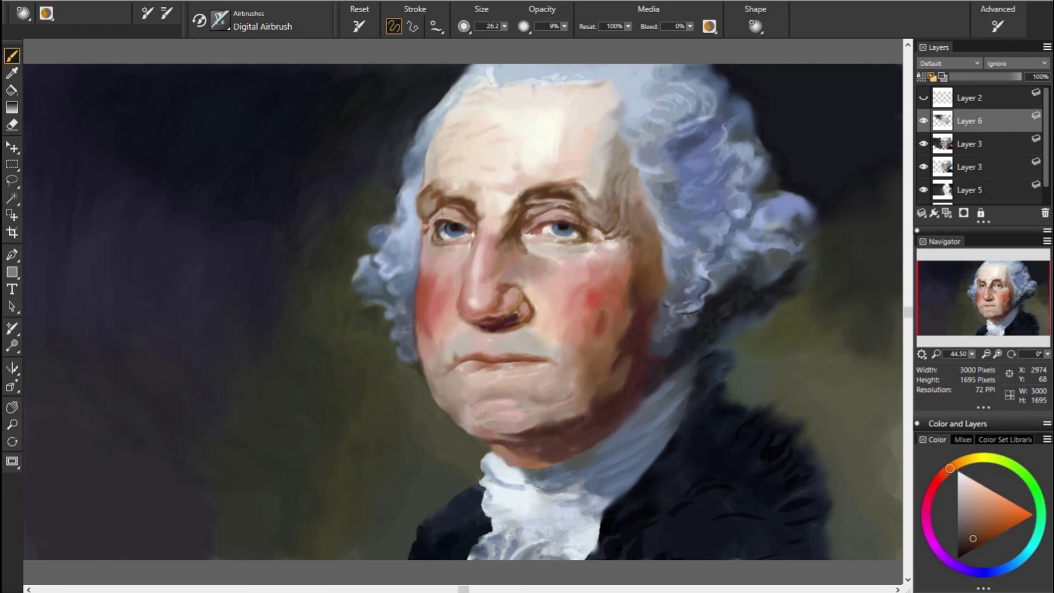
left_click(746, 439, "alt")
key("bracketleft")
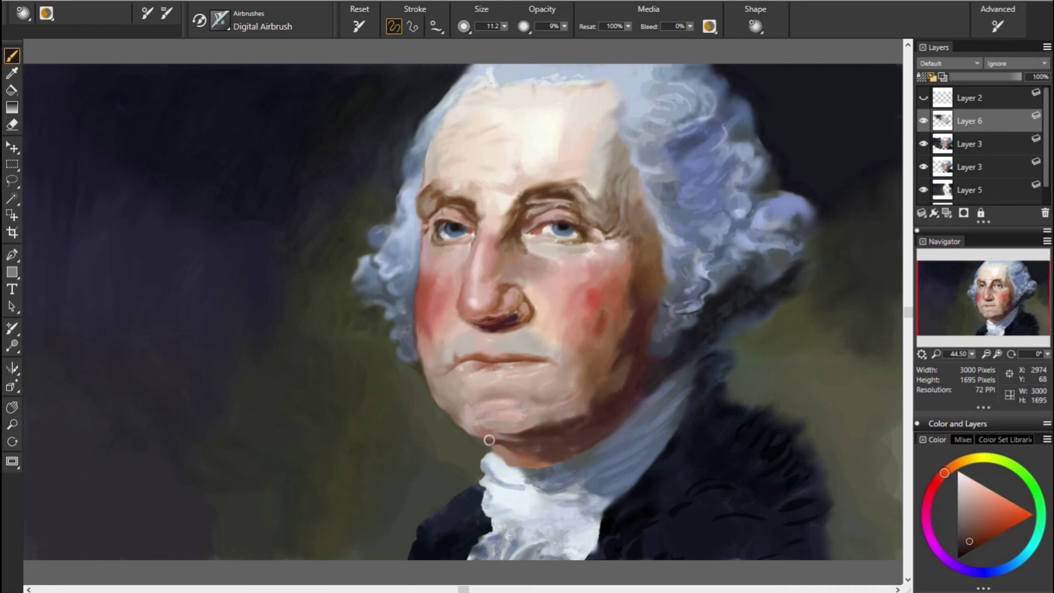
left_click(741, 473, "alt")
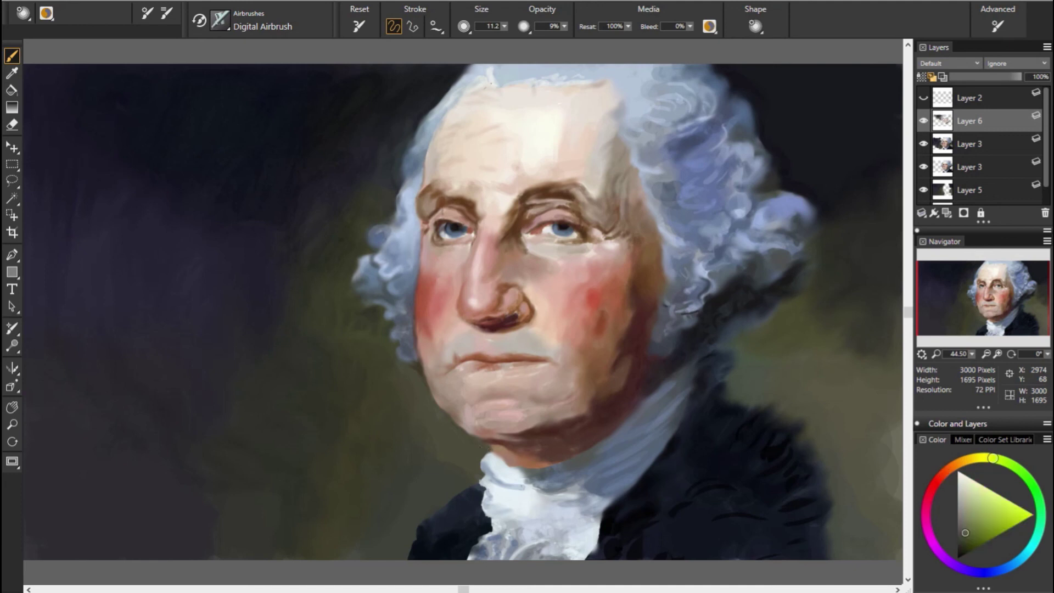
left_click(438, 433, "alt")
key("bracketright")
key("bracketright")
key("bracketright")
left_click(492, 452, "alt")
key("bracketleft")
key("bracketleft")
key("bracketleft")
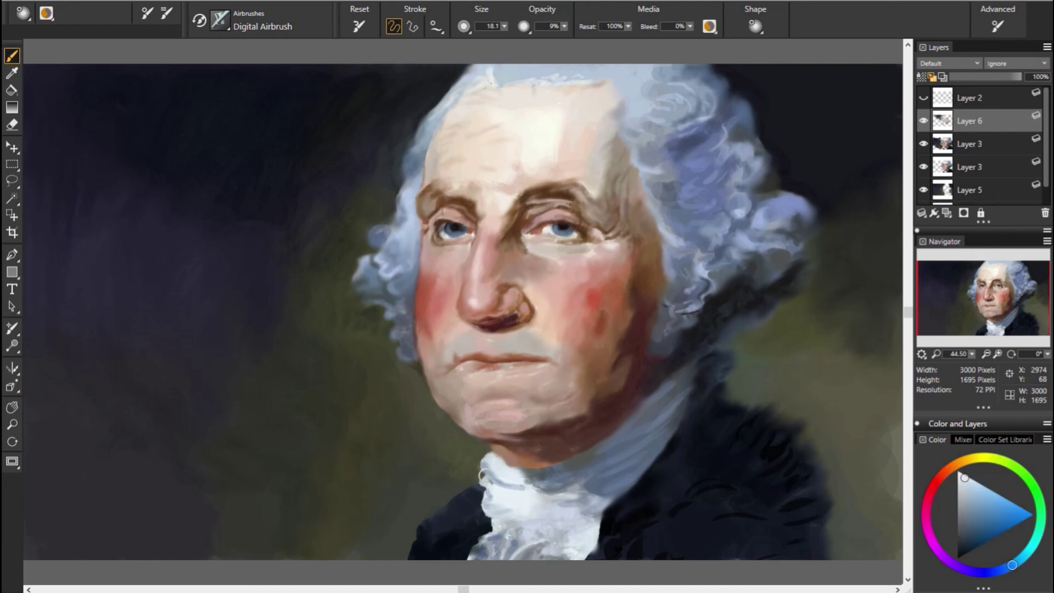
Step: Shade the collar edge with soft blue-grey at brush size 22.5
left_click(555, 447, "alt")
key("bracketright")
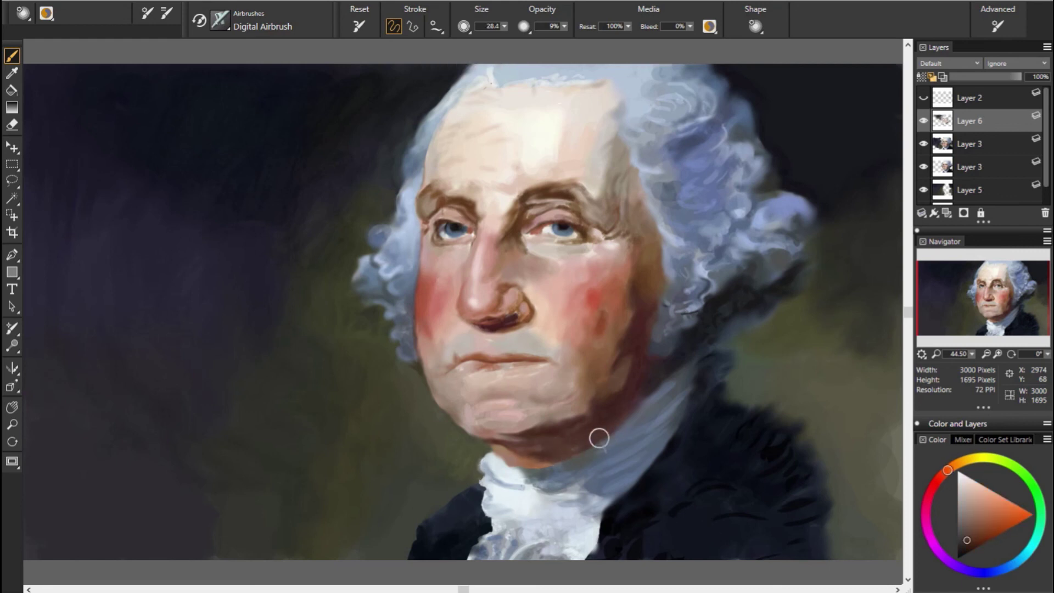
left_click(648, 423, "alt")
left_click(680, 390, "alt")
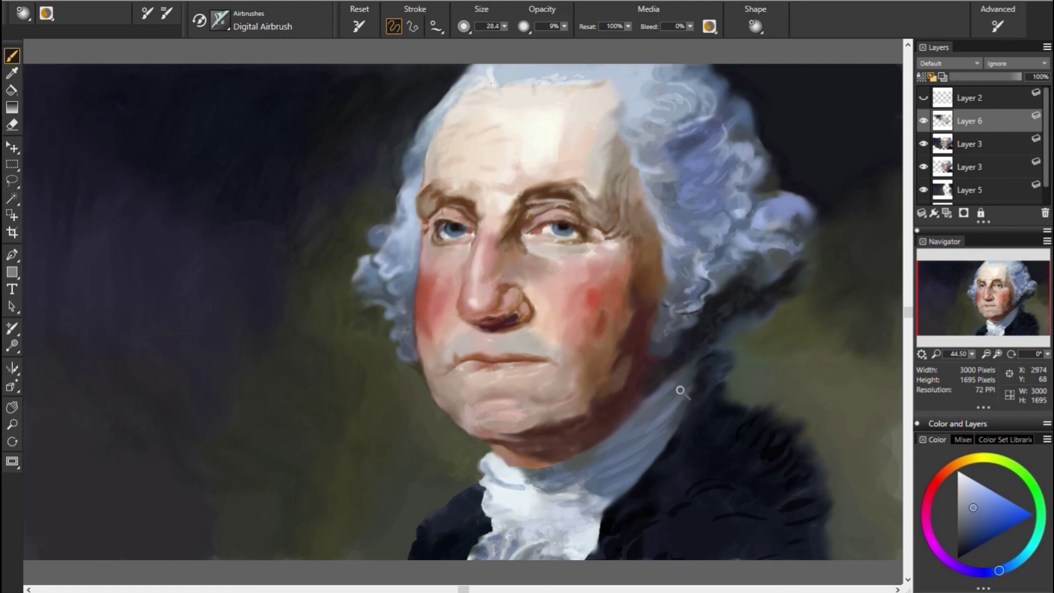
key("bracketright")
mouse_move(668, 432)
left_mouse_down()
mouse_move(630, 458)
mouse_move(646, 458)
mouse_move(635, 473)
left_mouse_up()
Step: Add faint near-white cyan highlights to the cravat
left_click(872, 488, "alt")
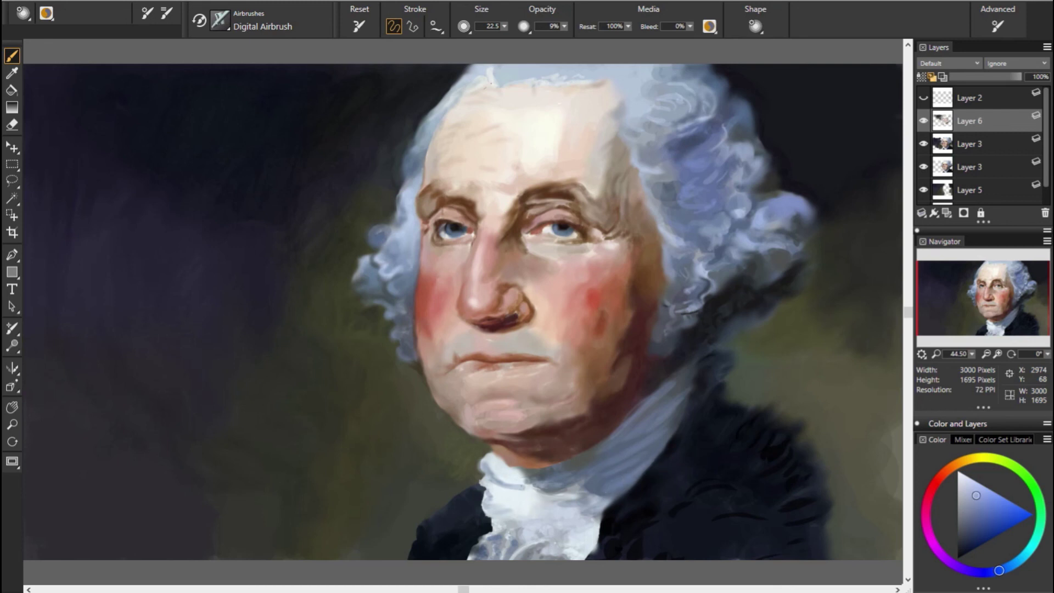
left_click(586, 490, "alt")
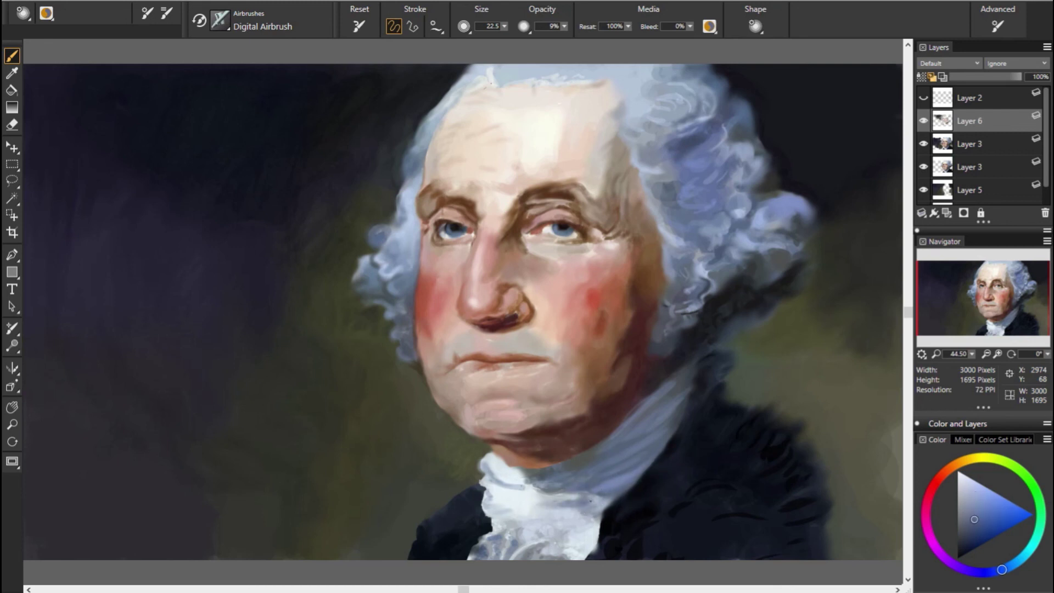
left_click(678, 506, "alt")
left_click_drag(543, 506, 513, 487)
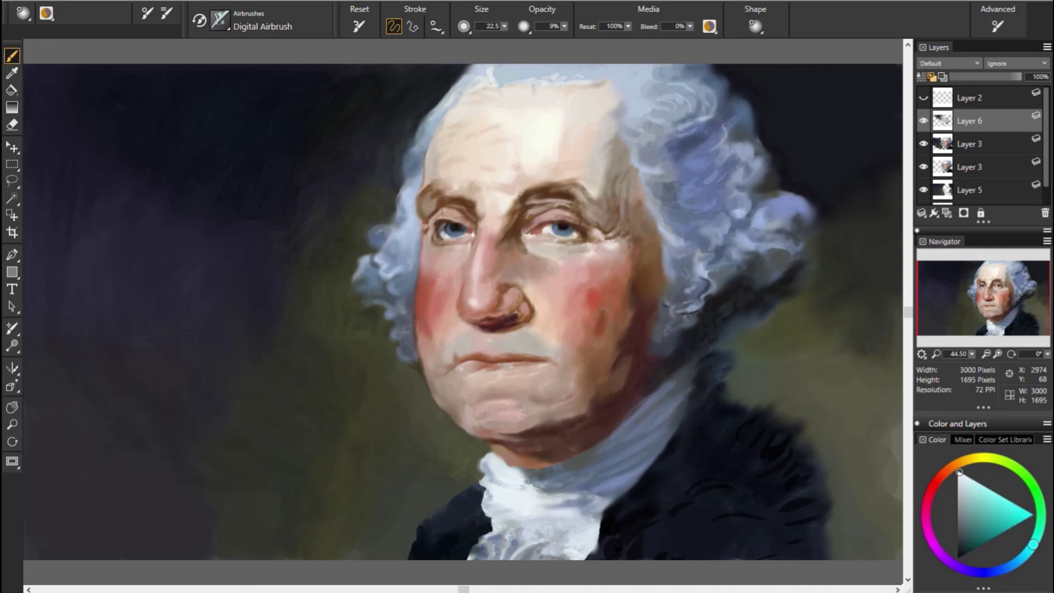
Step: Sample coat blues, then a darker nose orange-brown with the brush shrunk to 6.4
left_click(497, 492, "alt")
left_click(614, 507, "alt")
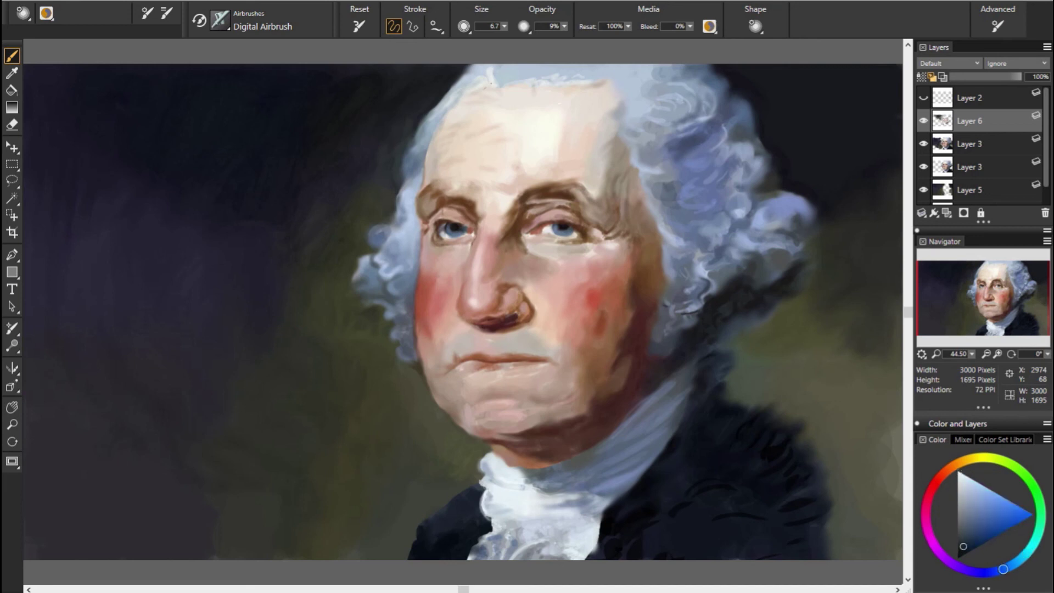
left_click(478, 533, "alt")
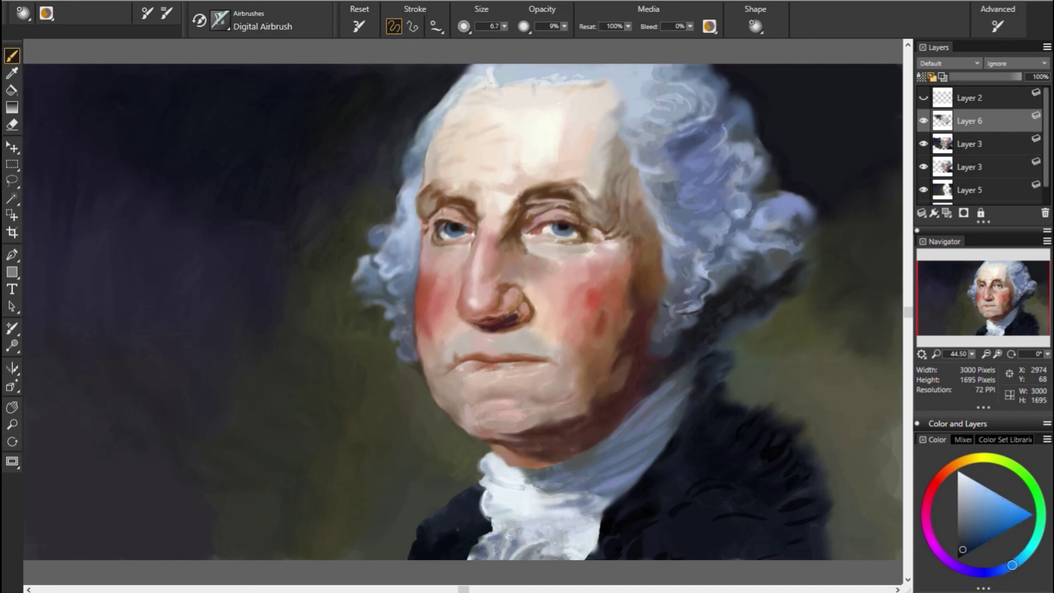
left_click_drag(694, 499, 671, 494)
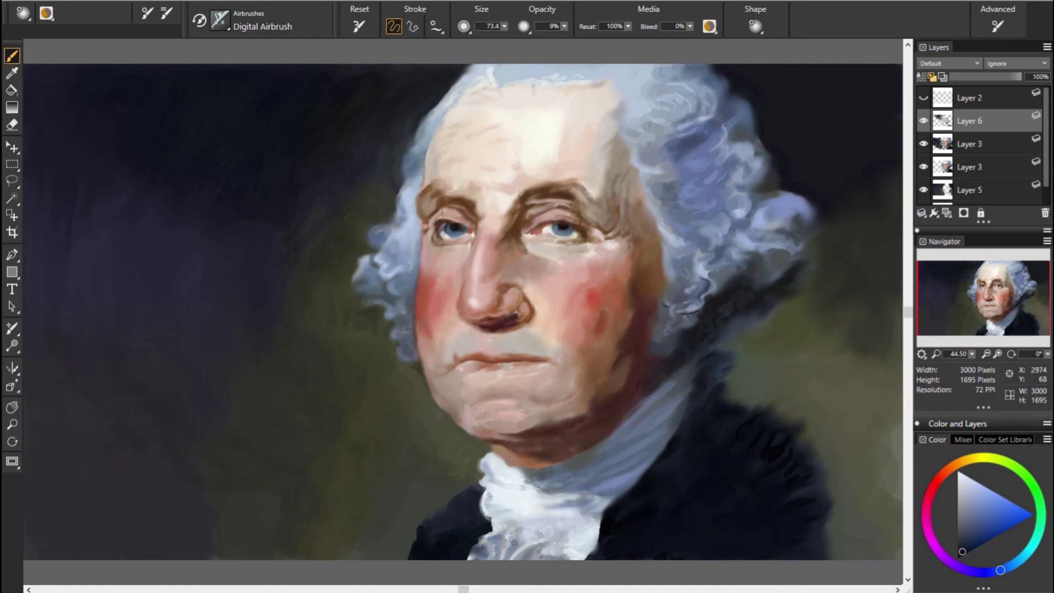
left_click(517, 314, "alt")
key("bracketleft")
key("bracketleft")
key("bracketleft")
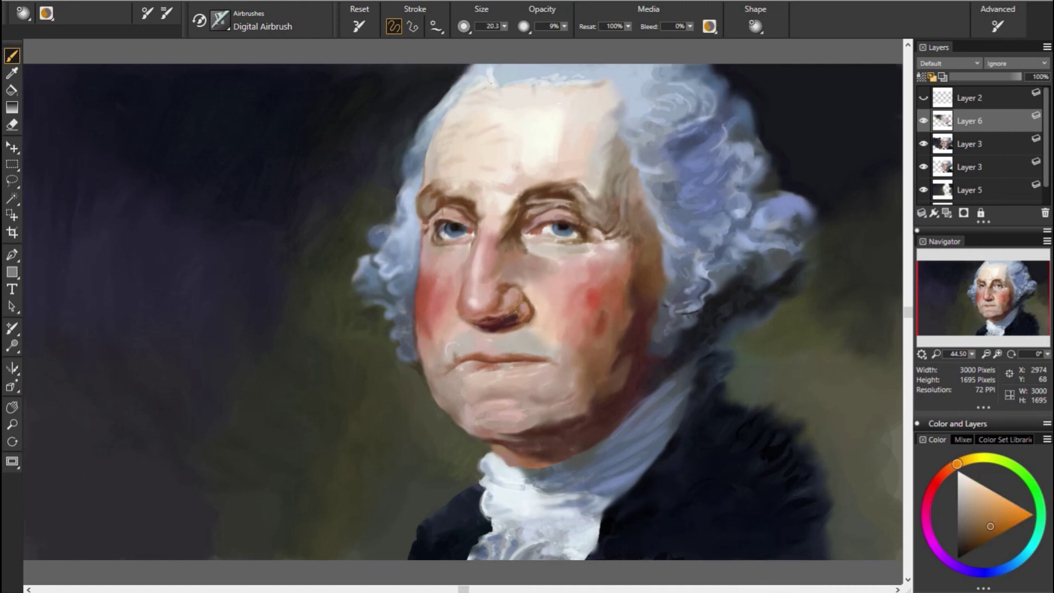
left_click(517, 315, "alt")
key("bracketleft")
key("bracketleft")
key("bracketleft")
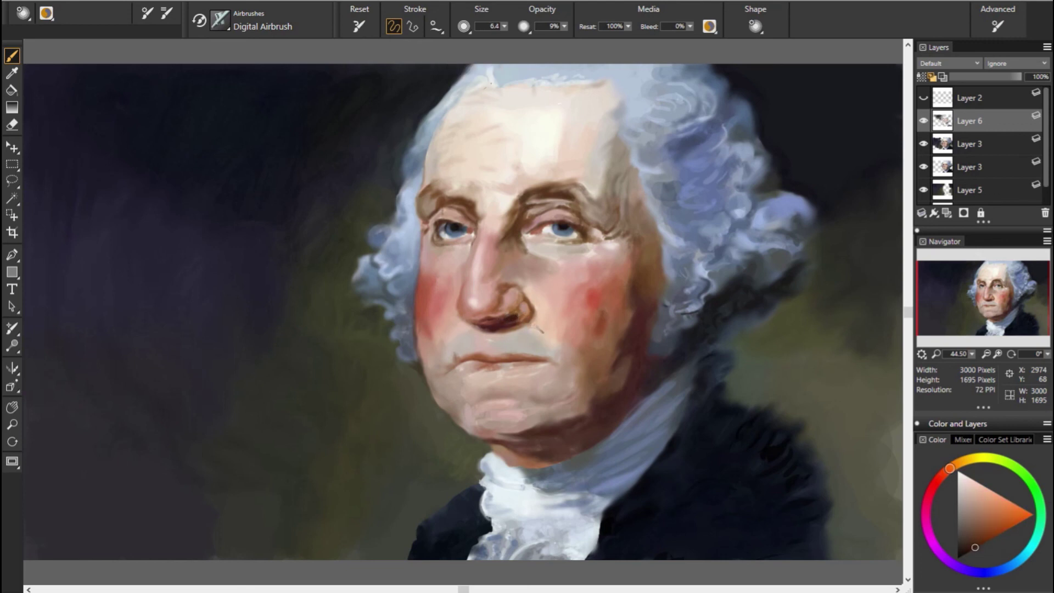
Step: Add a new Layer 7 and sample dark-to-light blues from the left eye
left_click(946, 214)
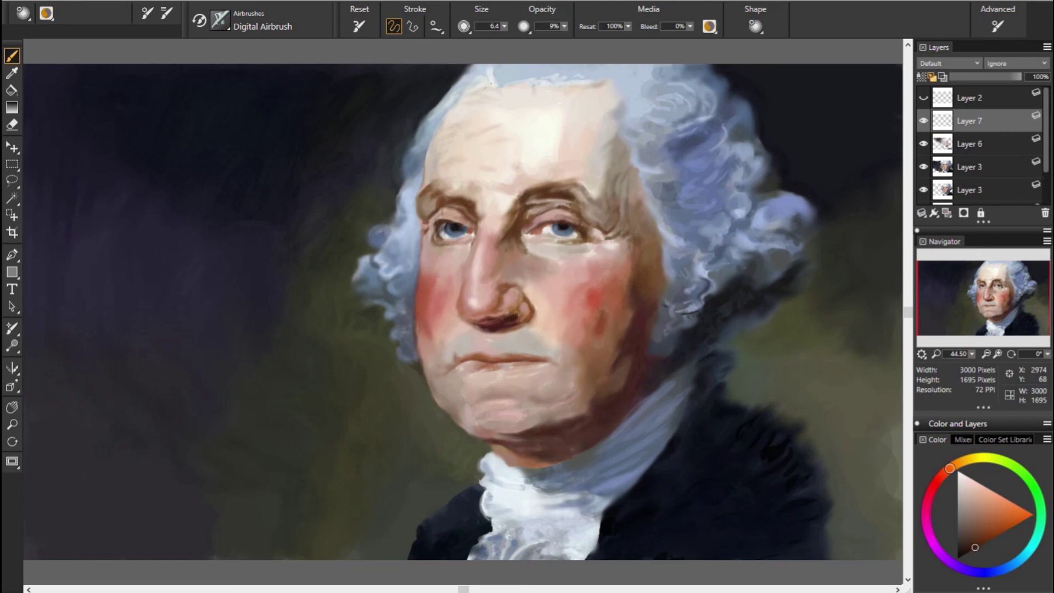
left_click(675, 230, "alt")
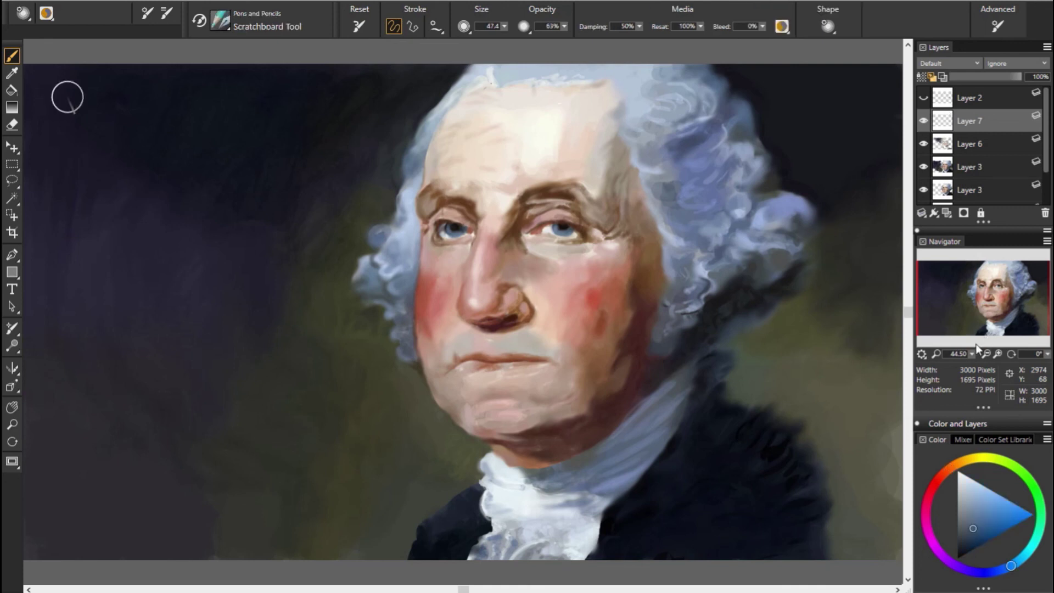
scroll(472, 253, "up", 5)
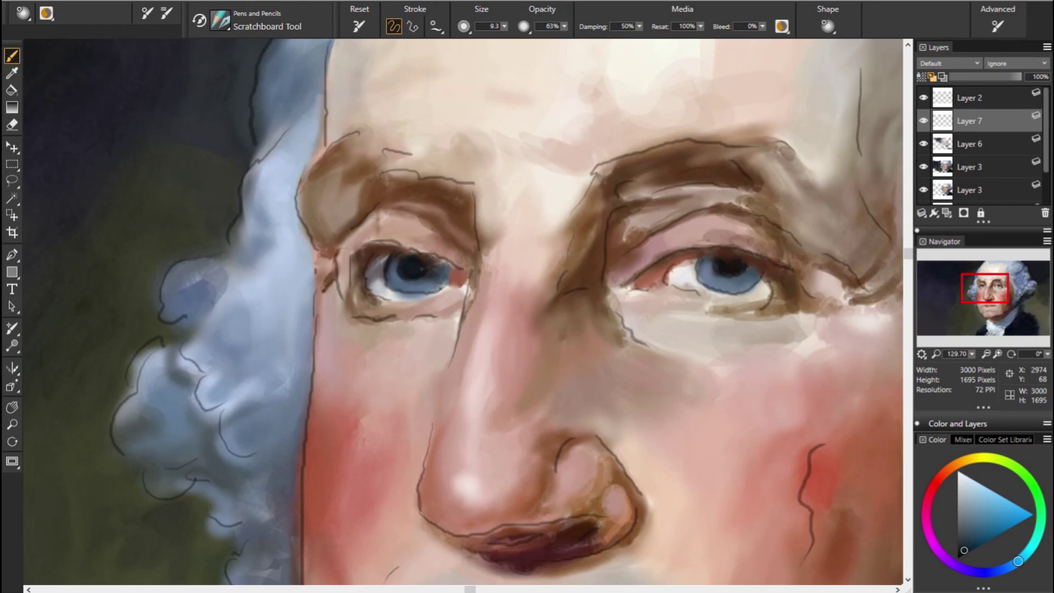
left_click(593, 233, "alt")
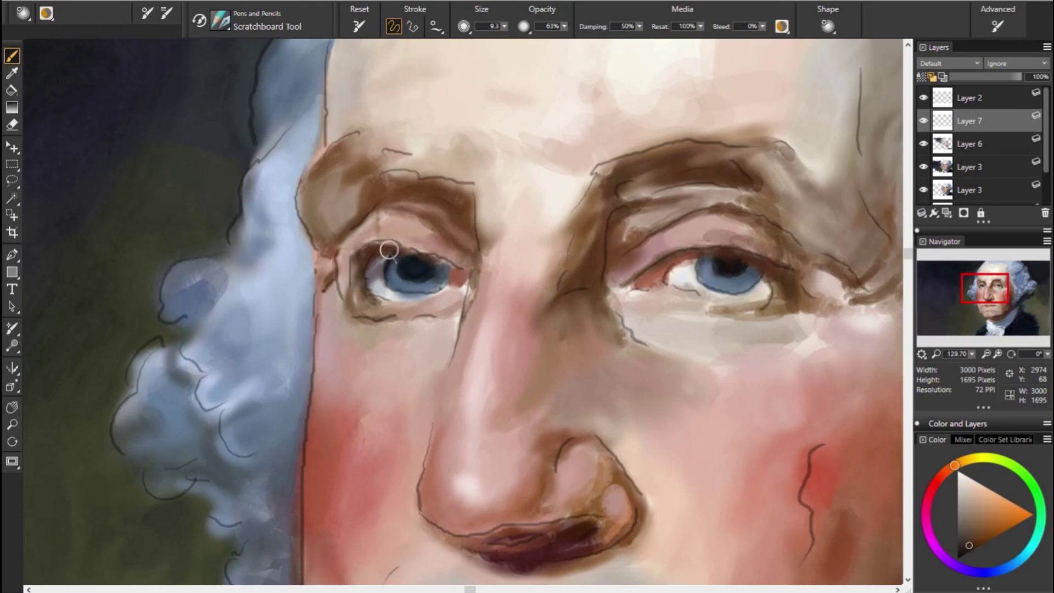
left_click(421, 256, "alt")
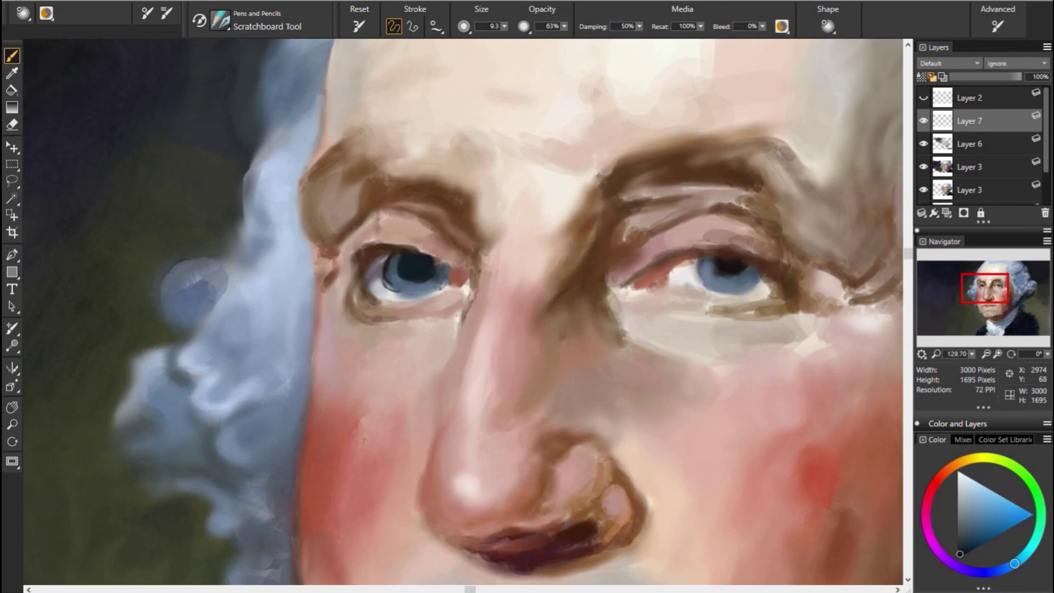
left_click(384, 269, "alt")
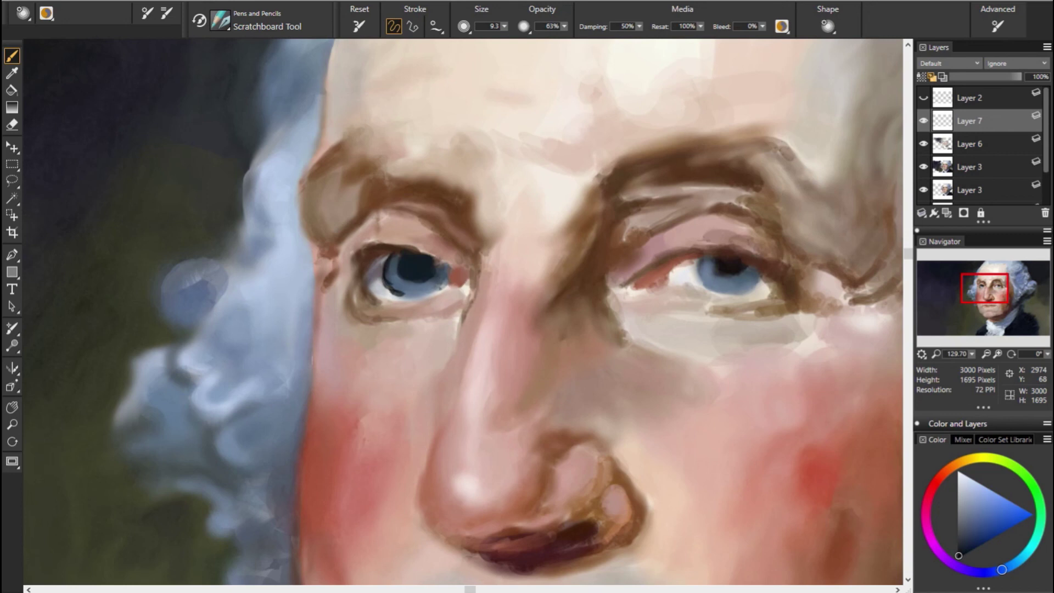
left_click(407, 300, "alt")
left_click(395, 292, "alt")
Step: Darken the left iris edge and the area beside the pupil, undoing one stray dab
left_click_drag(402, 292, 442, 285)
left_click_drag(444, 273, 442, 266)
left_click(579, 346, "alt")
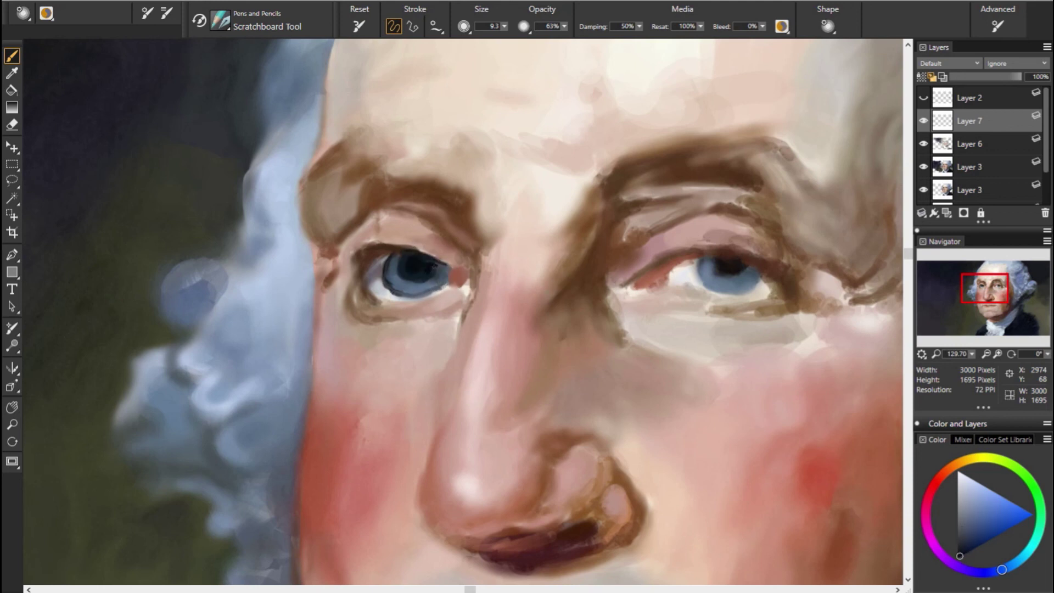
left_click_drag(439, 269, 453, 274)
left_click(461, 278, "alt")
Step: Darken and smooth the left eyebrow with a dark brown sampled from it
left_click(640, 229, "alt")
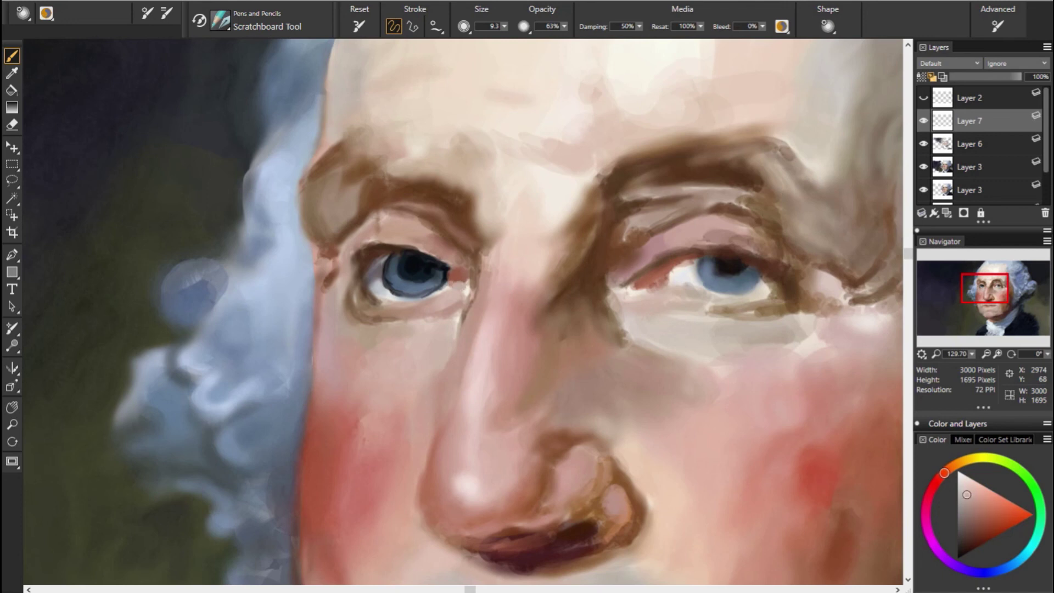
left_click(776, 203, "alt")
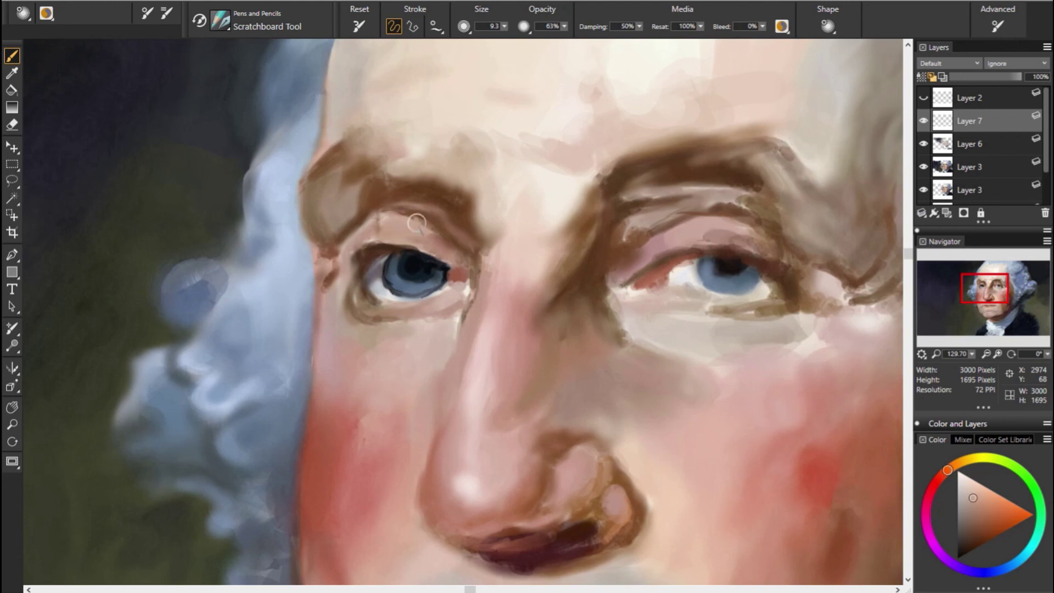
left_click_drag(386, 193, 339, 165)
Step: Extend the left upper-lid line toward its outer corner in dark brown
left_click(457, 258, "alt")
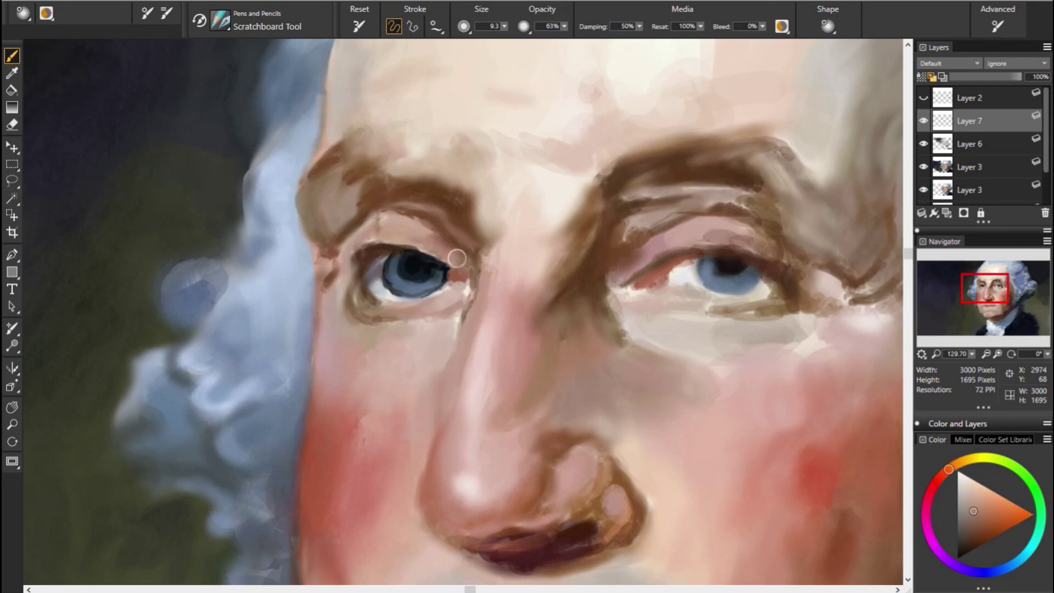
left_click(256, 249, "alt")
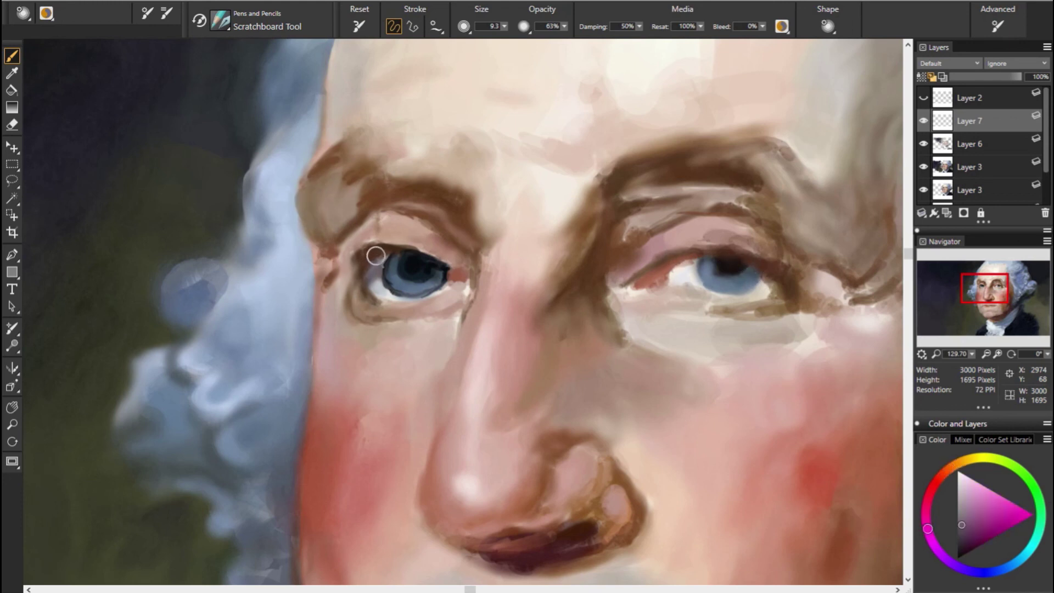
left_click(363, 273, "alt")
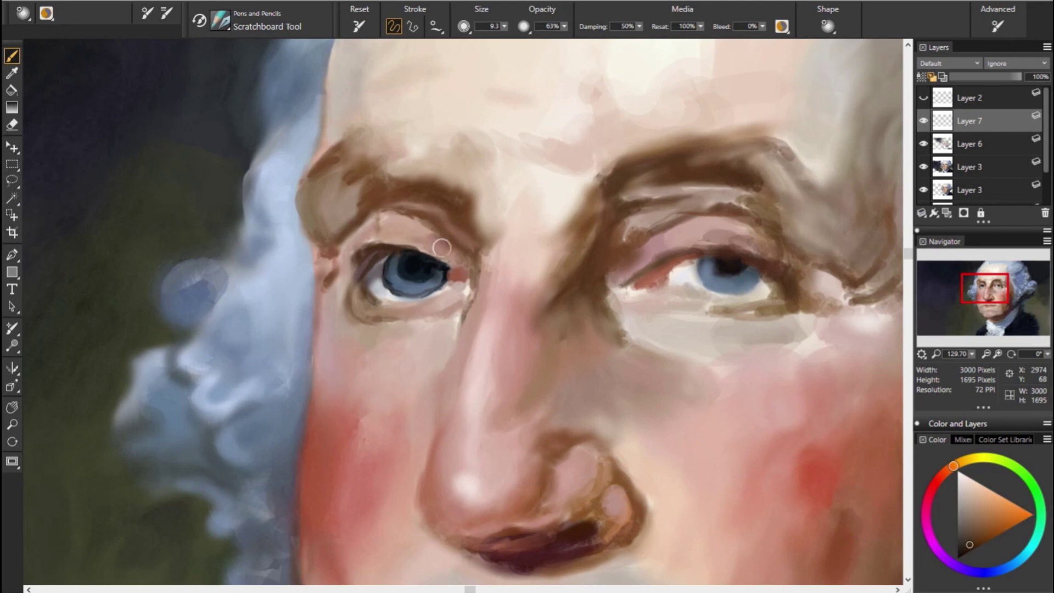
left_click_drag(446, 247, 357, 261)
Step: Sample iris and eye-white tones, settling on a very dark purple for the pupil
left_click(393, 267, "alt")
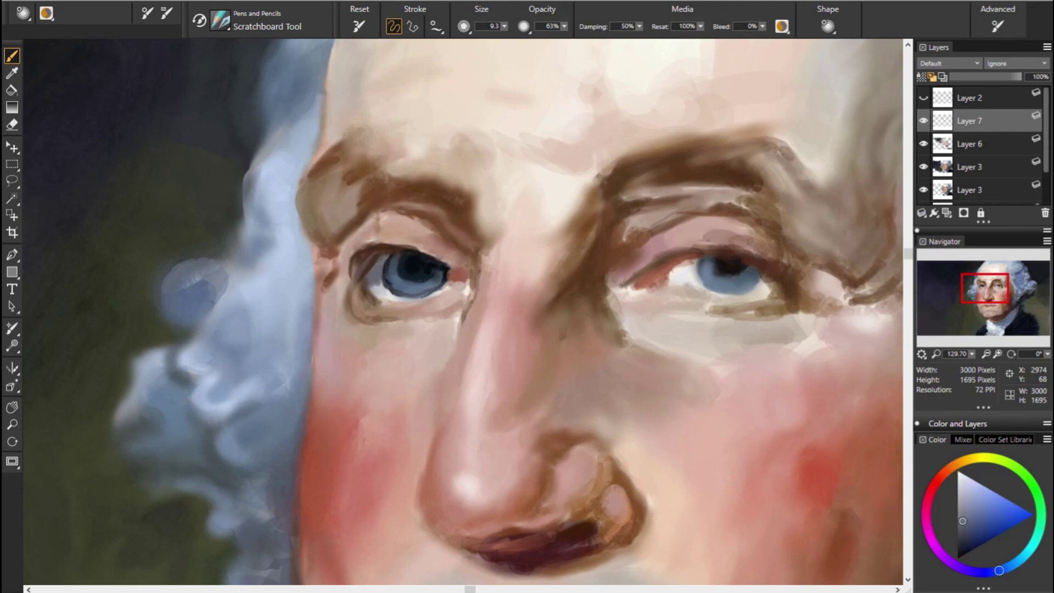
left_click(383, 289, "alt")
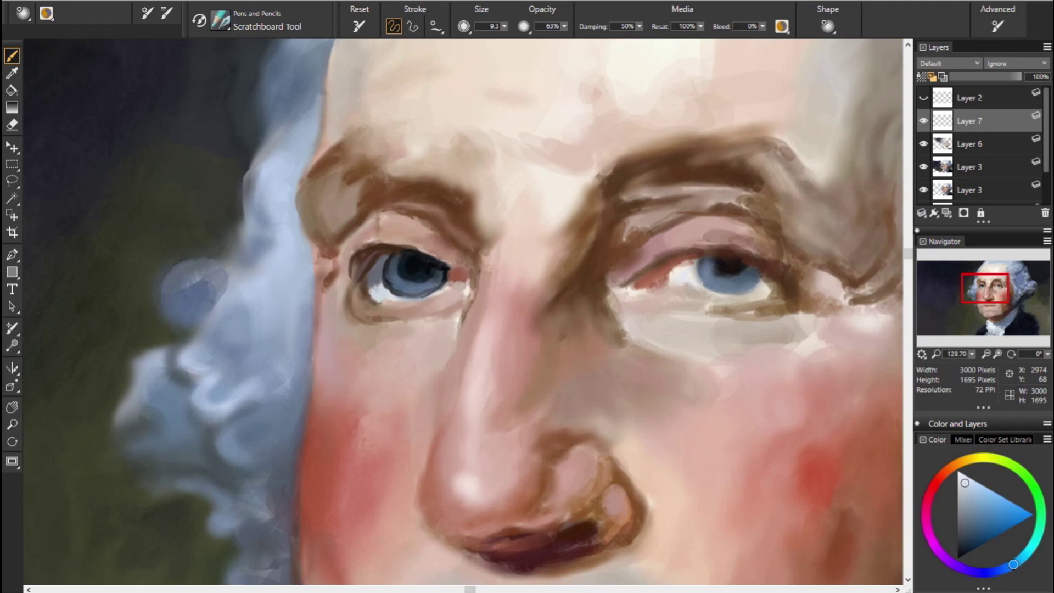
left_click(680, 280, "alt")
left_click(357, 243, "alt")
left_click(708, 246, "alt")
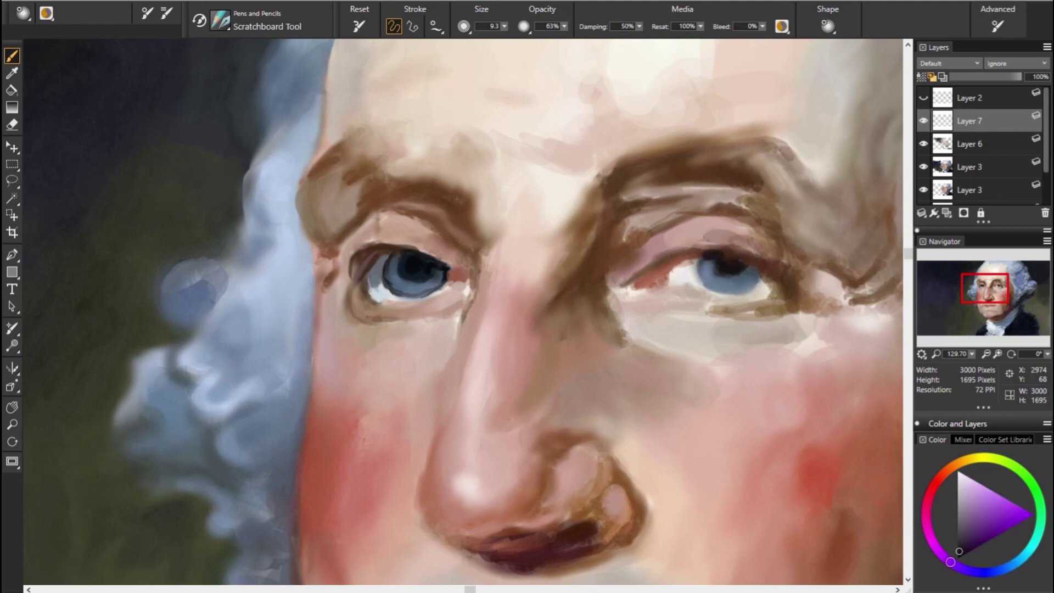
Step: Darken the right pupil and smooth the right iris with dark grey-blue
left_click_drag(735, 267, 724, 261)
left_click(771, 271, "alt")
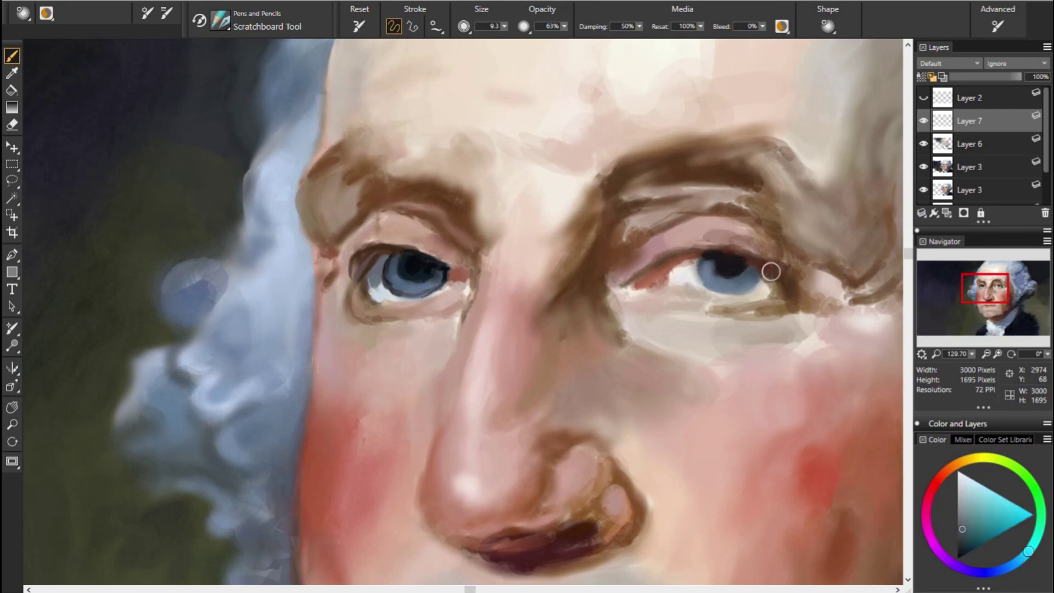
left_click(802, 229, "alt")
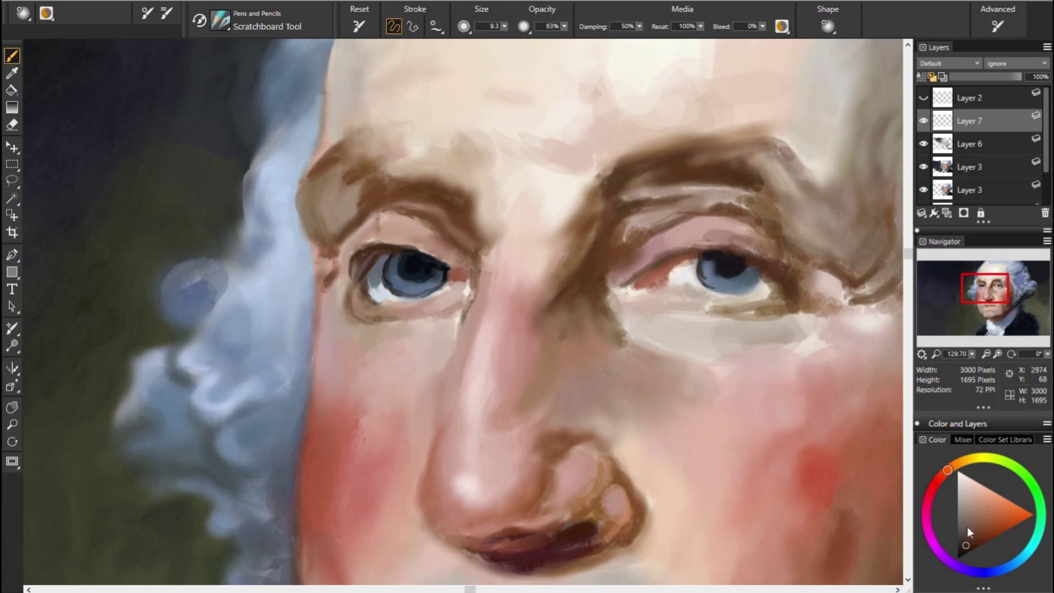
left_click(713, 290, "alt")
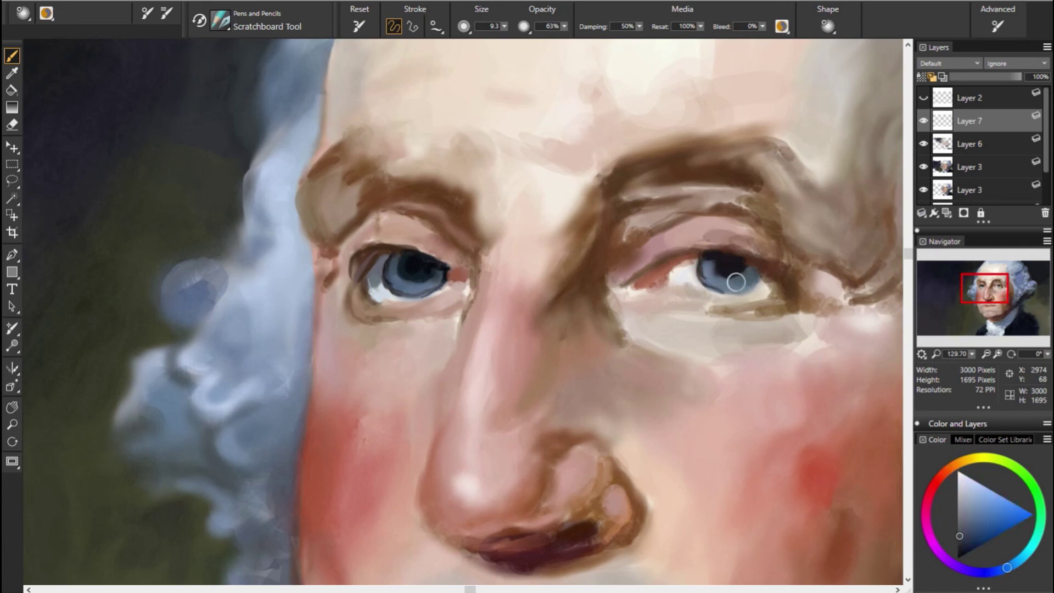
left_click_drag(748, 288, 760, 282)
Step: Whiten and reshape the inner corner of the right eye using red-brown and lighter tones
left_click(639, 286, "alt")
left_click(634, 278, "alt")
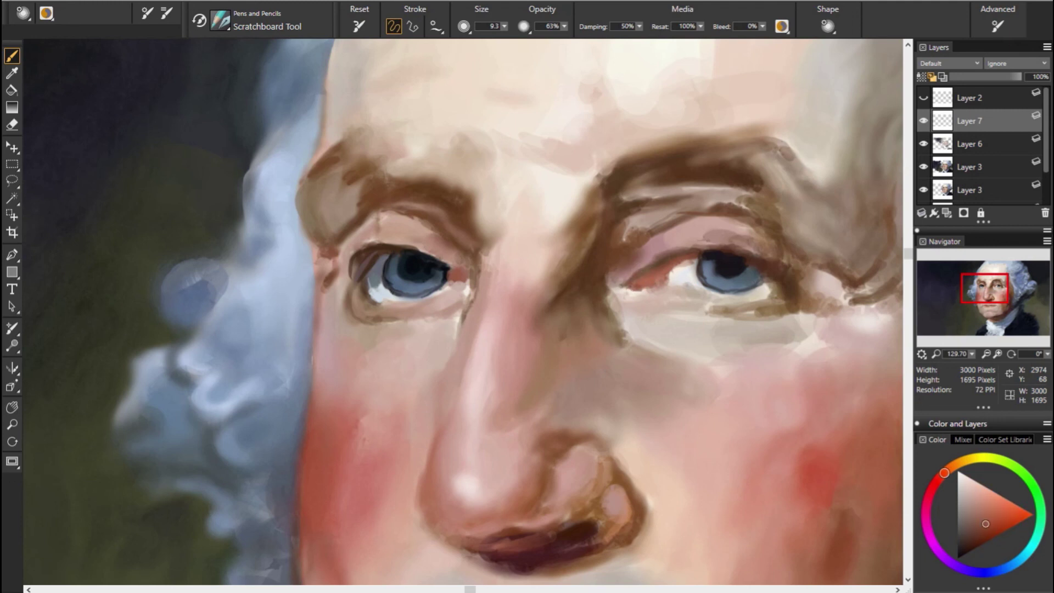
left_click(647, 275, "alt")
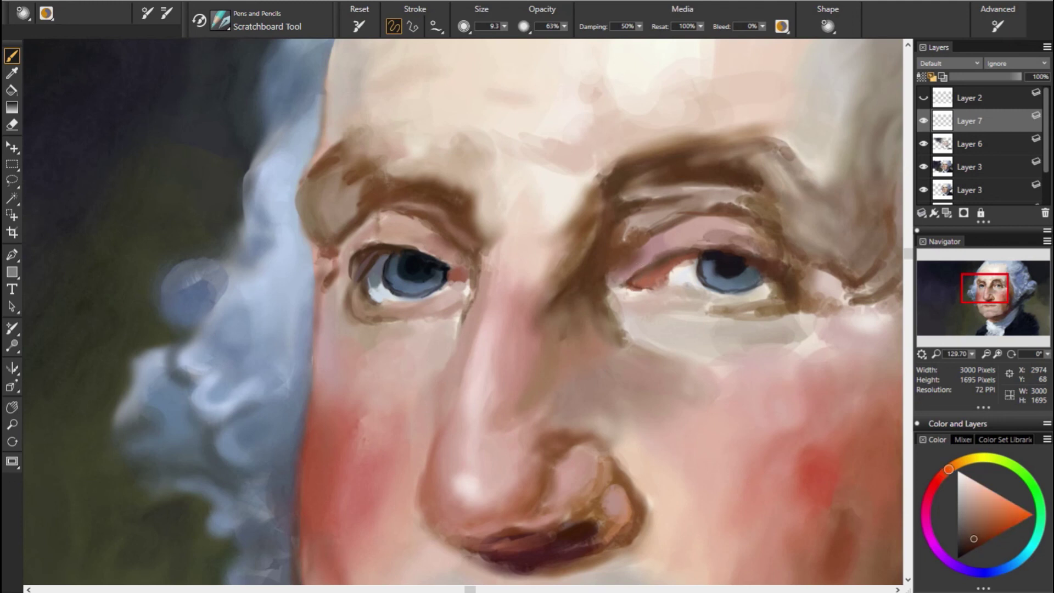
left_click(675, 280, "alt")
mouse_move(664, 297)
left_mouse_down()
mouse_move(684, 257)
mouse_move(700, 290)
left_mouse_up()
left_click_drag(642, 275, 672, 277)
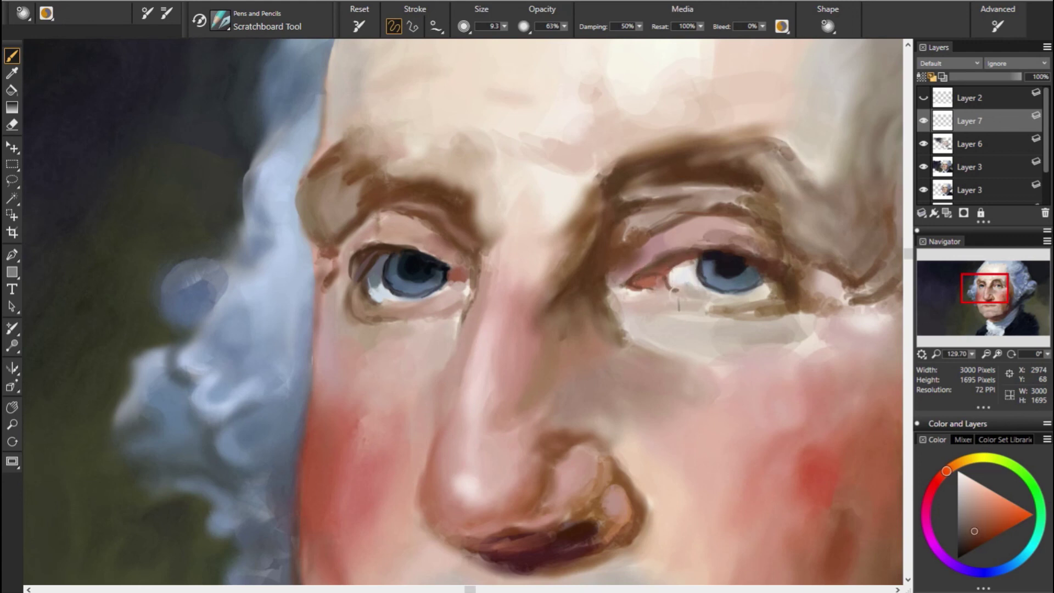
Step: Paint a thin dark olive line under the right eye
left_click(968, 519)
left_click(714, 316, "alt")
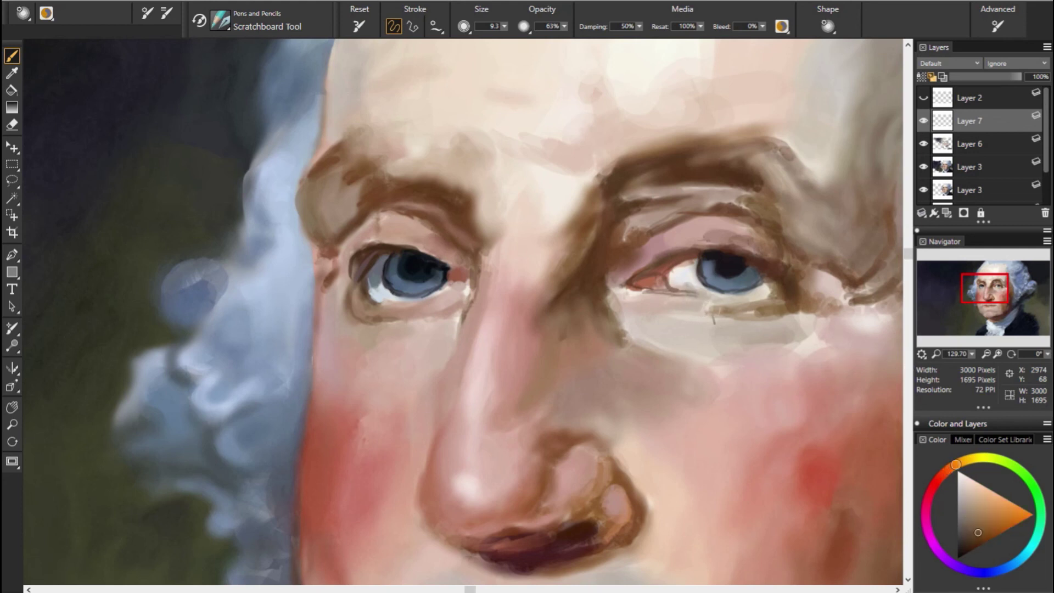
mouse_move(696, 311)
left_mouse_down()
mouse_move(748, 305)
mouse_move(743, 261)
mouse_move(758, 273)
mouse_move(747, 288)
mouse_move(764, 273)
left_mouse_up()
left_click(764, 283, "alt")
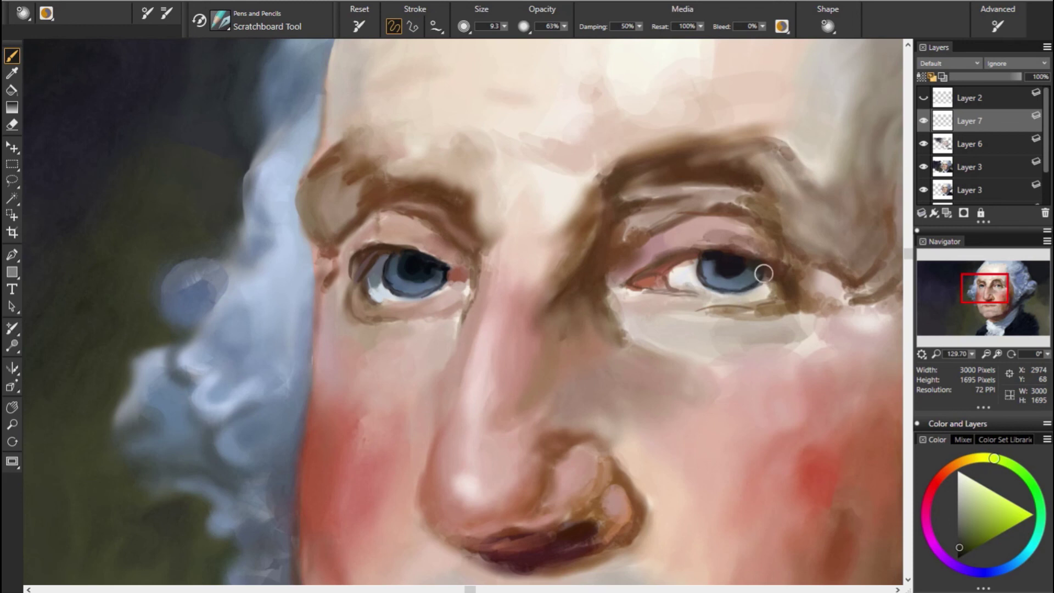
left_click(812, 280, "alt")
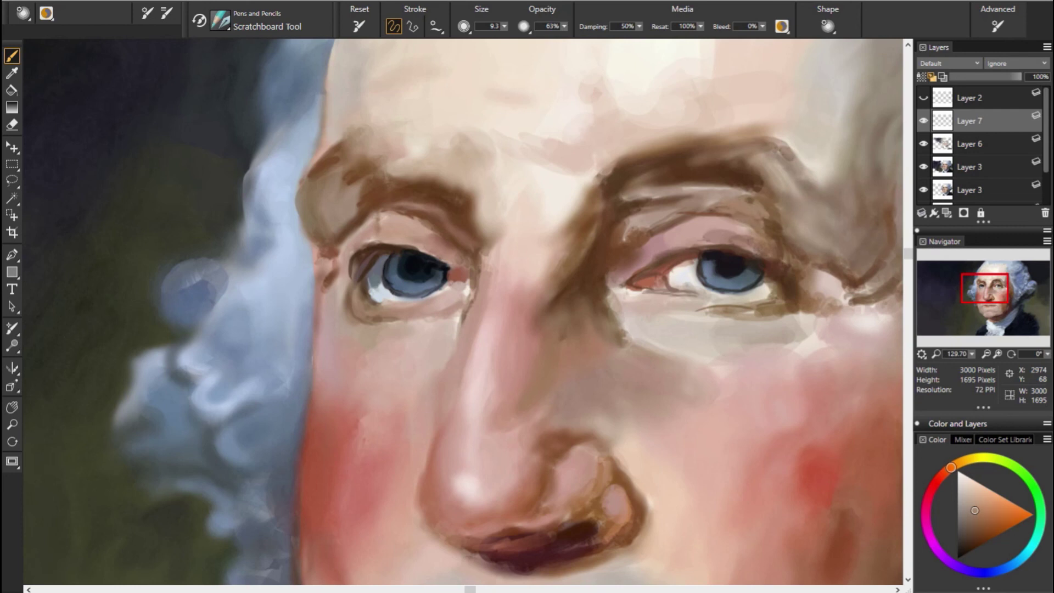
Step: Darken the eyelid crease and inner eyebrow in brown, and soften the forehead with light skin
left_click(748, 218, "alt")
left_click_drag(655, 218, 738, 198)
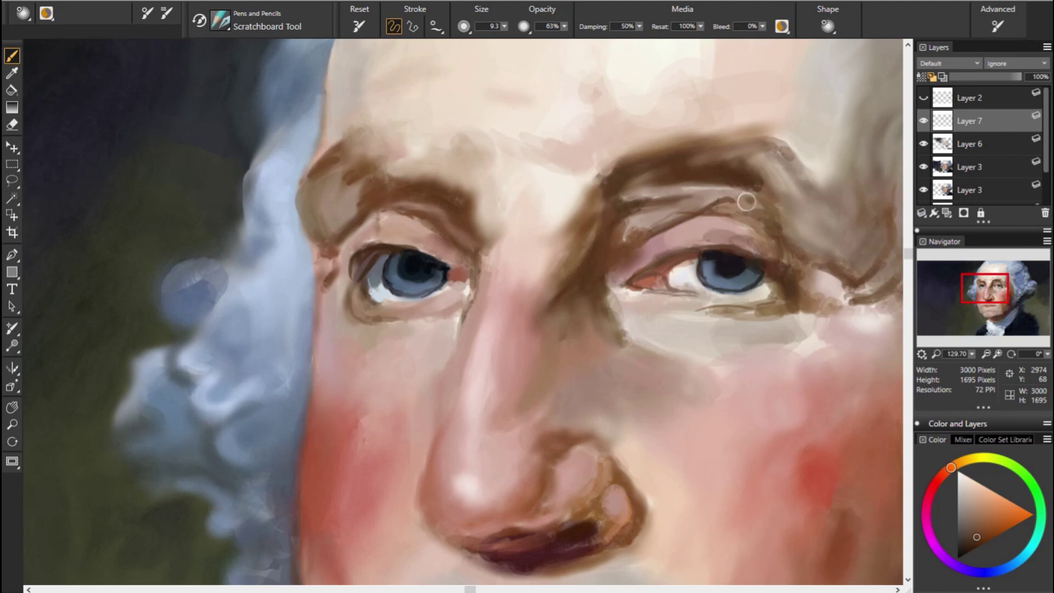
left_click(798, 212, "alt")
left_click(645, 207, "alt")
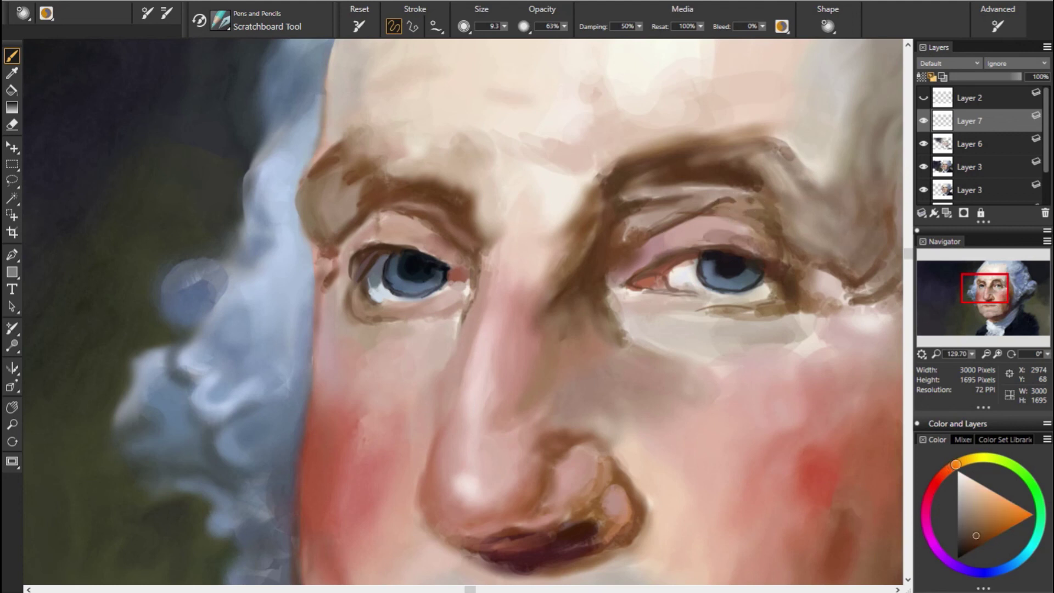
left_click(638, 222, "alt")
left_click(467, 201, "alt")
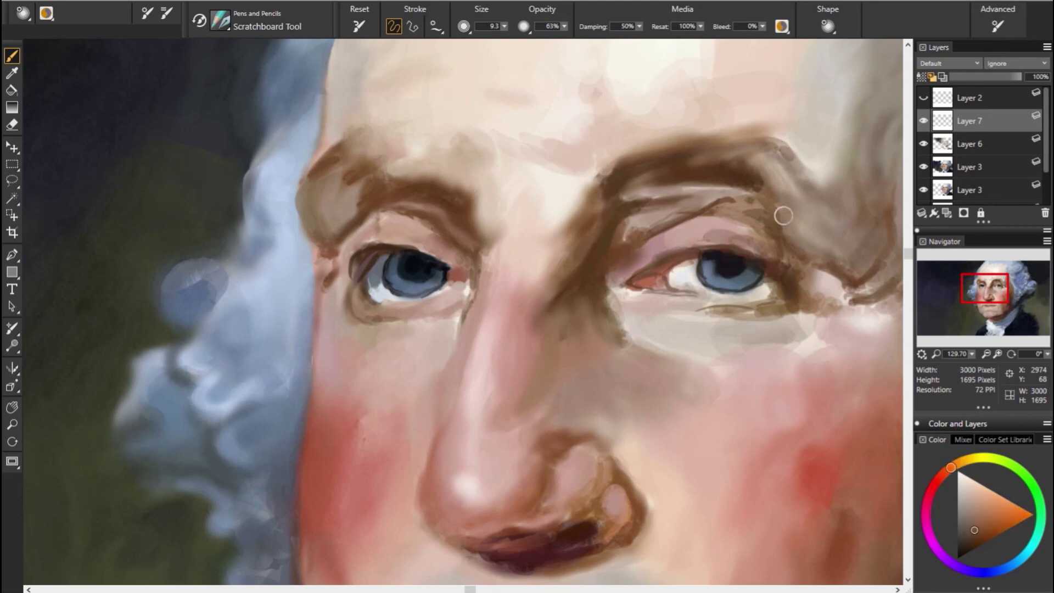
left_click(610, 214, "alt")
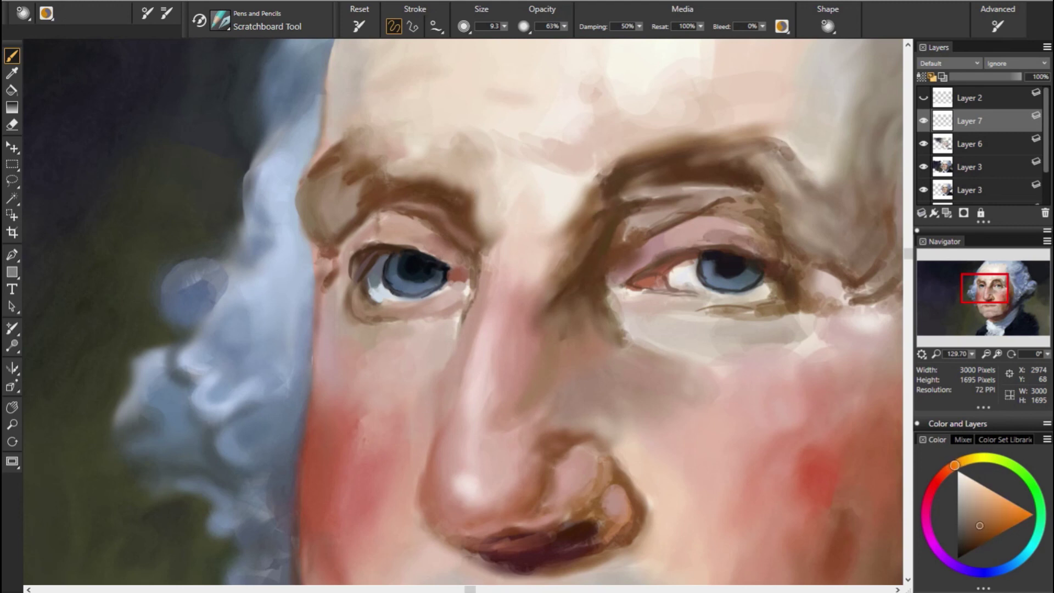
left_click(608, 180, "alt")
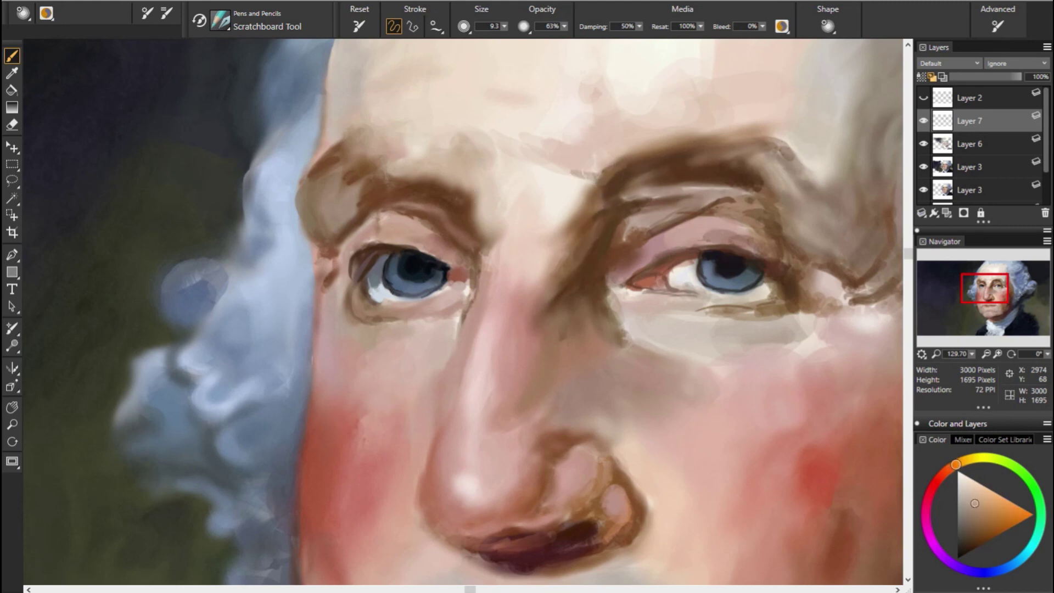
left_click_drag(581, 175, 608, 202)
left_click(547, 181, "alt")
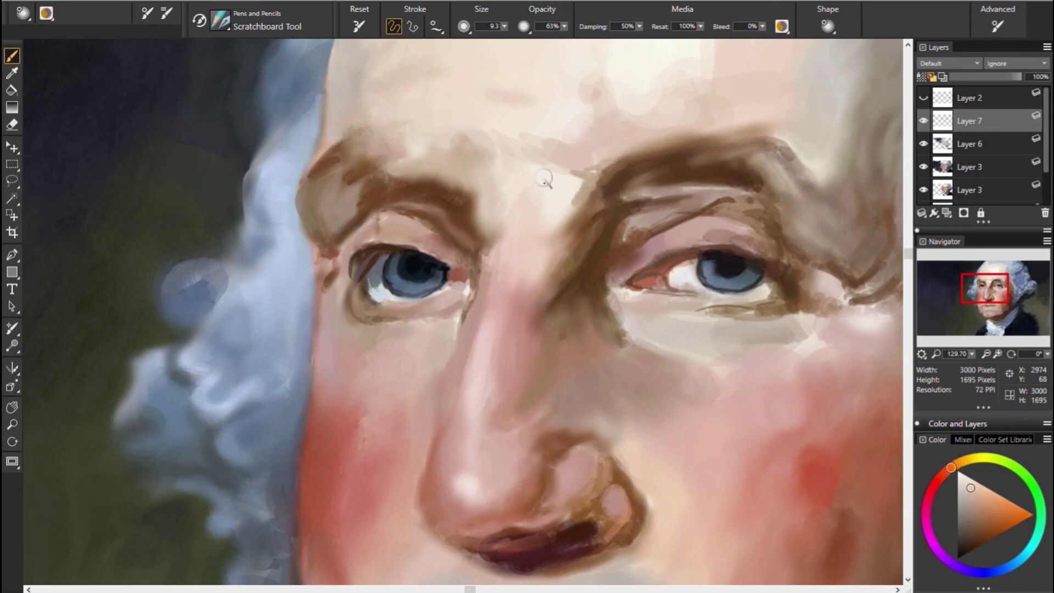
left_click_drag(508, 138, 535, 127)
Step: Sample darker eyebrow browns and reddish, pinkish and orange skin tones around the eye
left_click(746, 189, "alt")
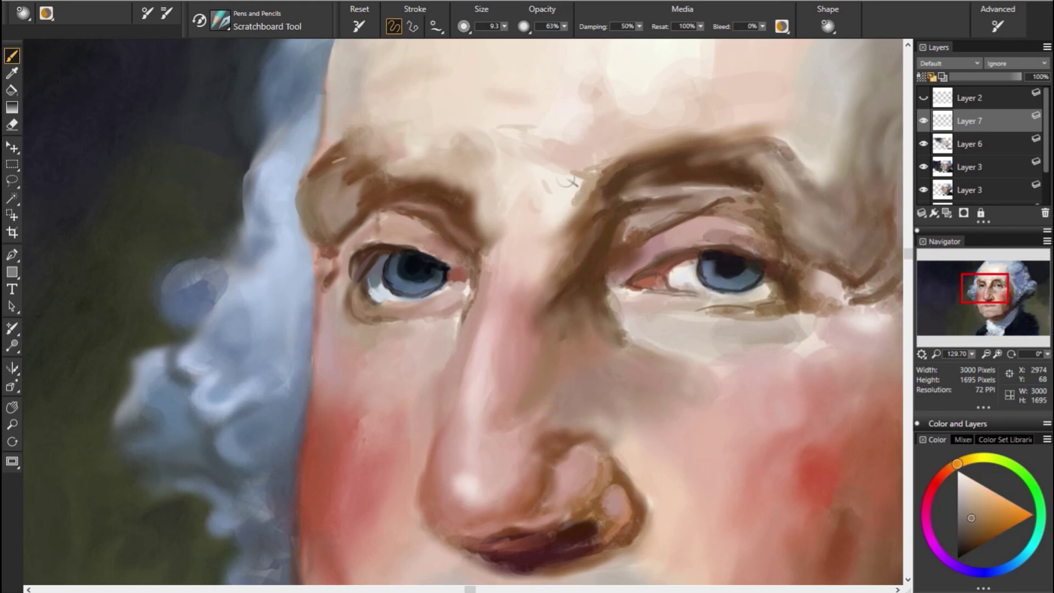
left_click(843, 190, "alt")
left_click(454, 273, "alt")
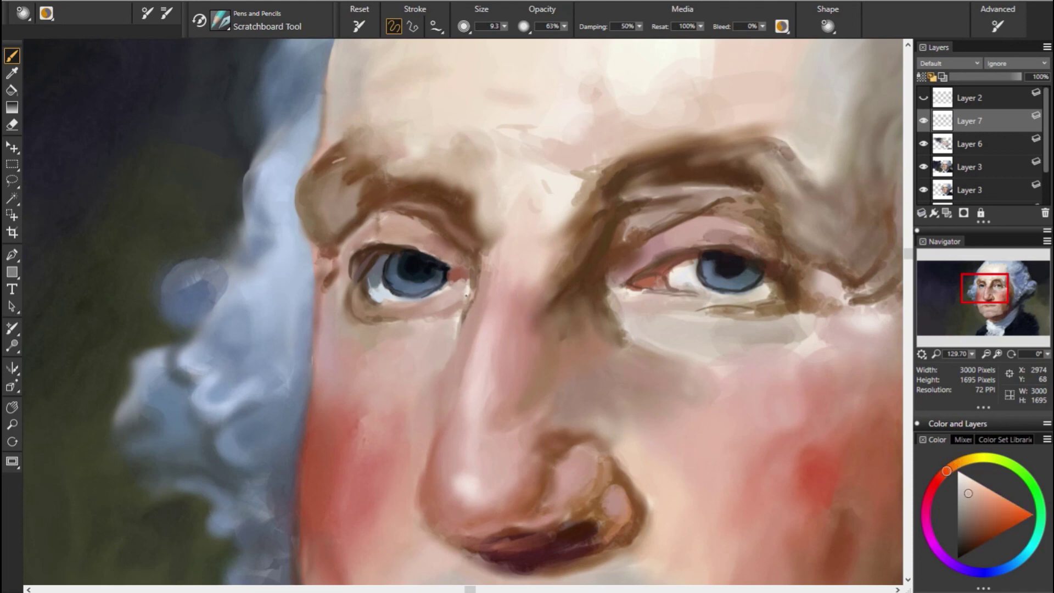
left_click(771, 199, "alt")
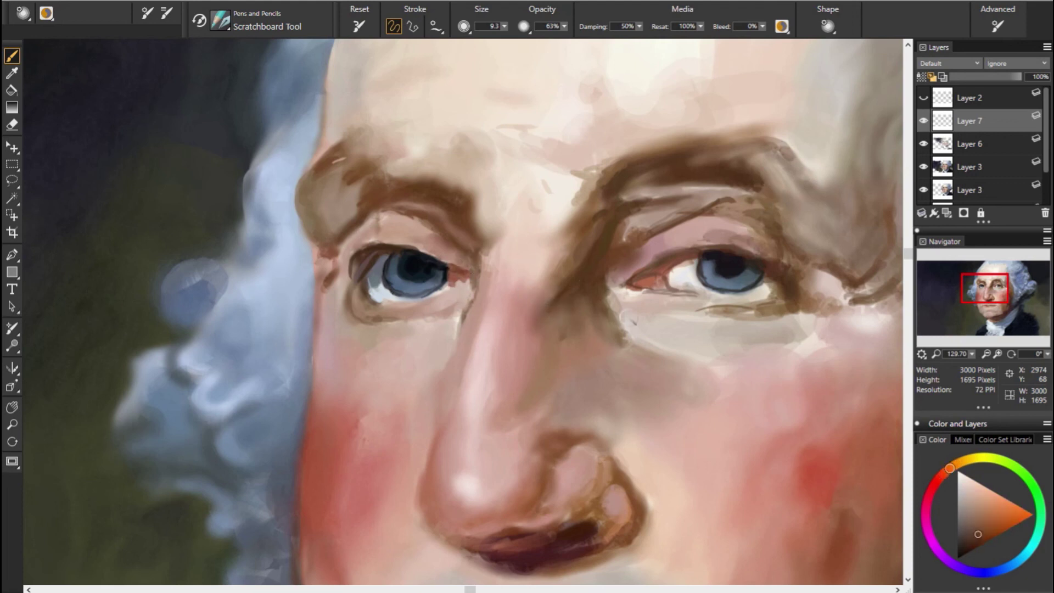
left_click(439, 291, "alt")
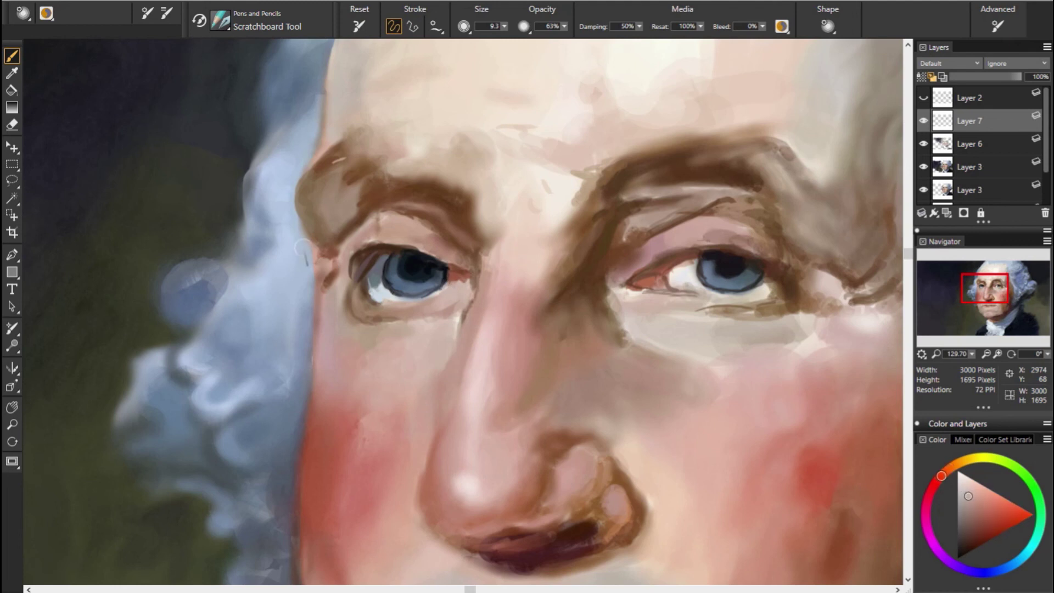
left_click(446, 306, "alt")
left_click(395, 302, "alt")
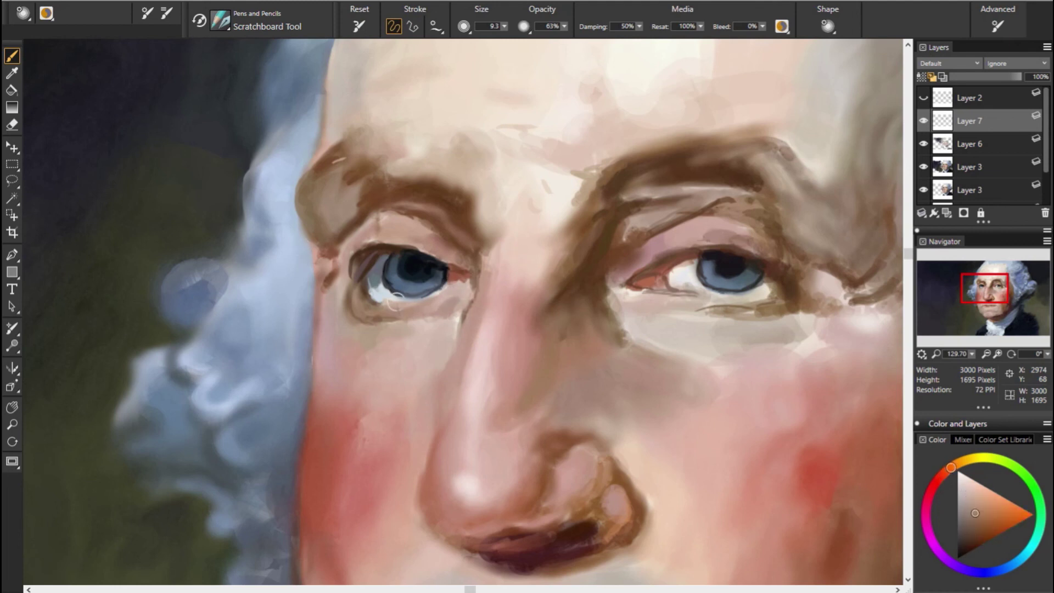
Step: Lighten the dark inner corner of the eye with a light orange skin tone
left_click(308, 236, "alt")
left_click(421, 309, "alt")
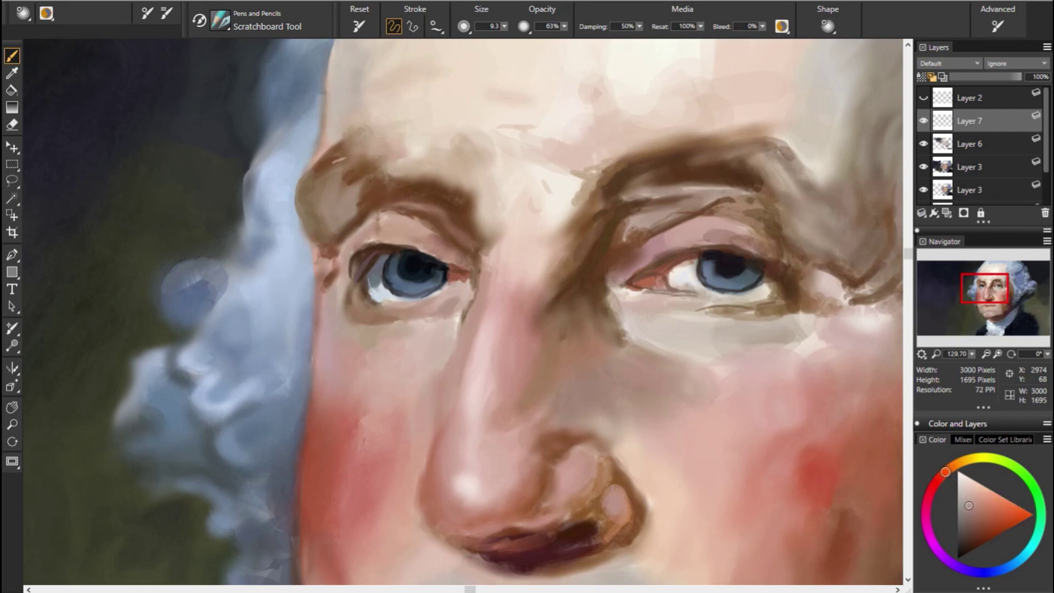
left_click(398, 282, "alt")
left_click(374, 278, "alt")
left_click(826, 244, "alt")
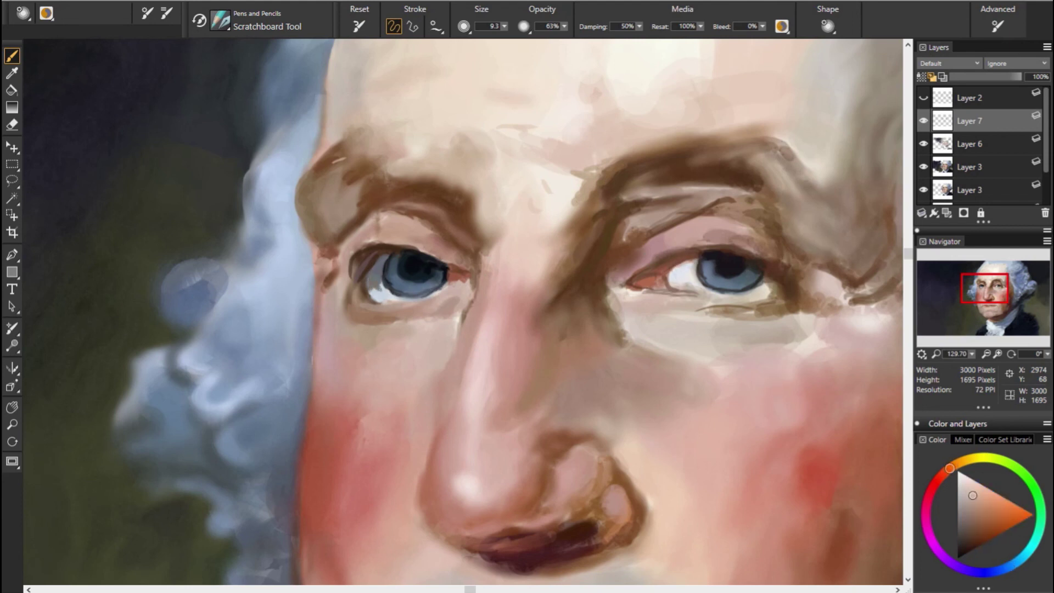
mouse_move(596, 287)
left_mouse_down()
mouse_move(623, 275)
mouse_move(620, 283)
left_mouse_up()
Step: Outline the nostril wing with a darker orange-brown stroke
left_click(650, 284, "alt")
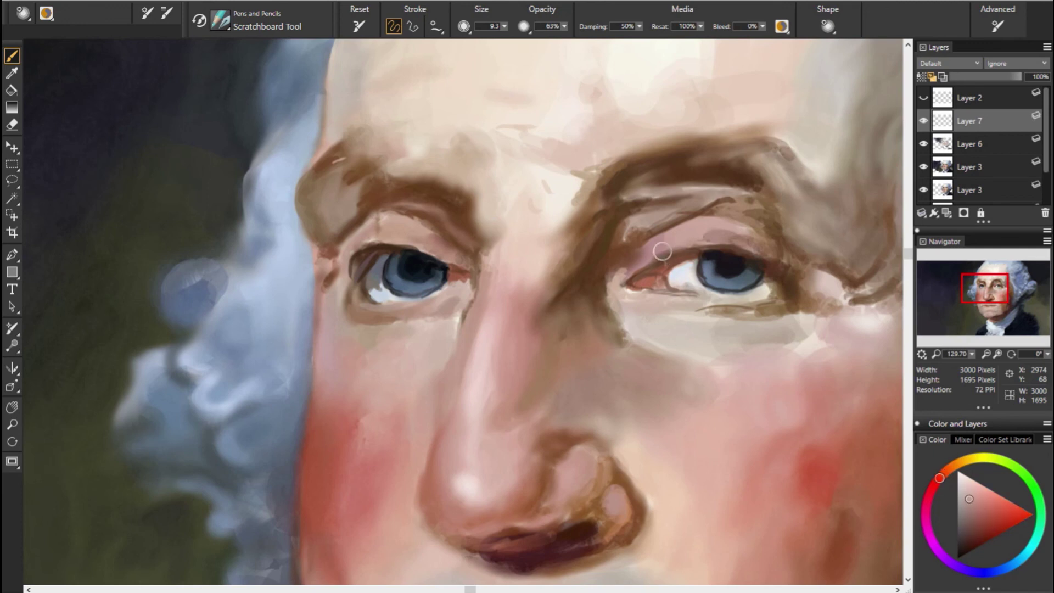
left_click(810, 233, "alt")
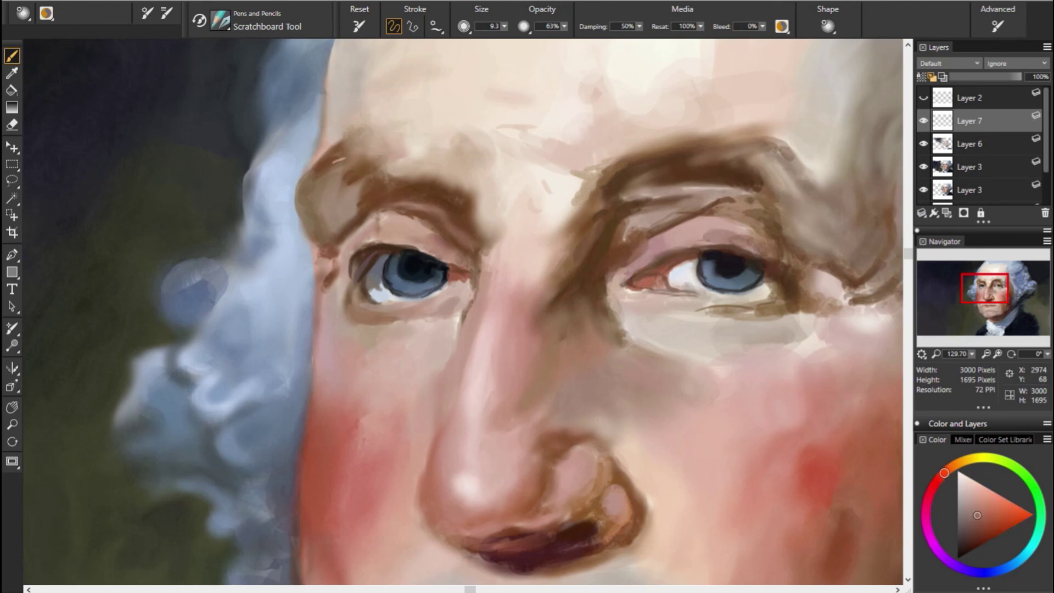
left_click(625, 254, "alt")
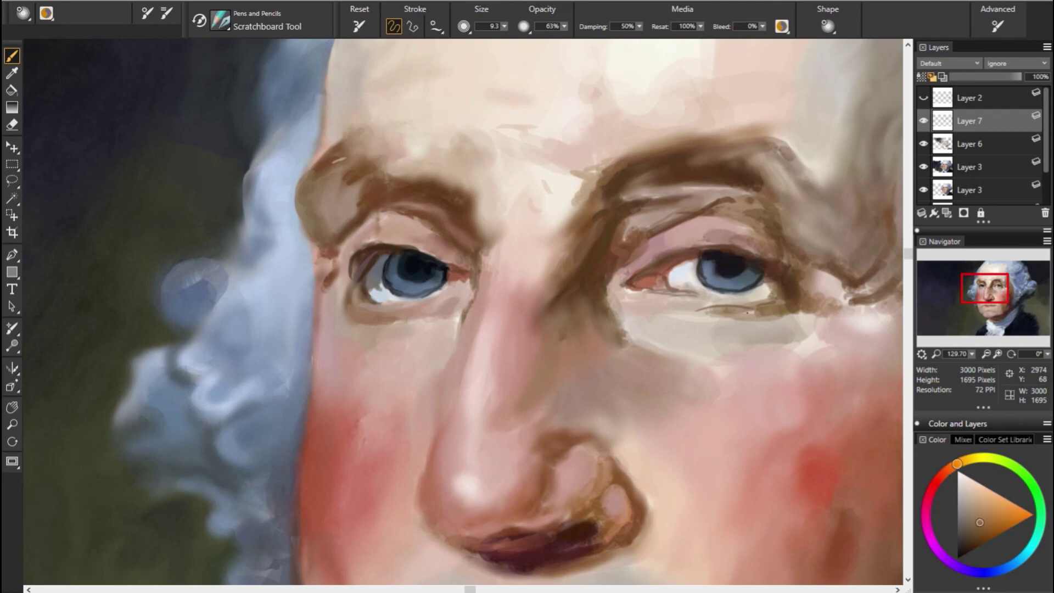
left_click(624, 332, "alt")
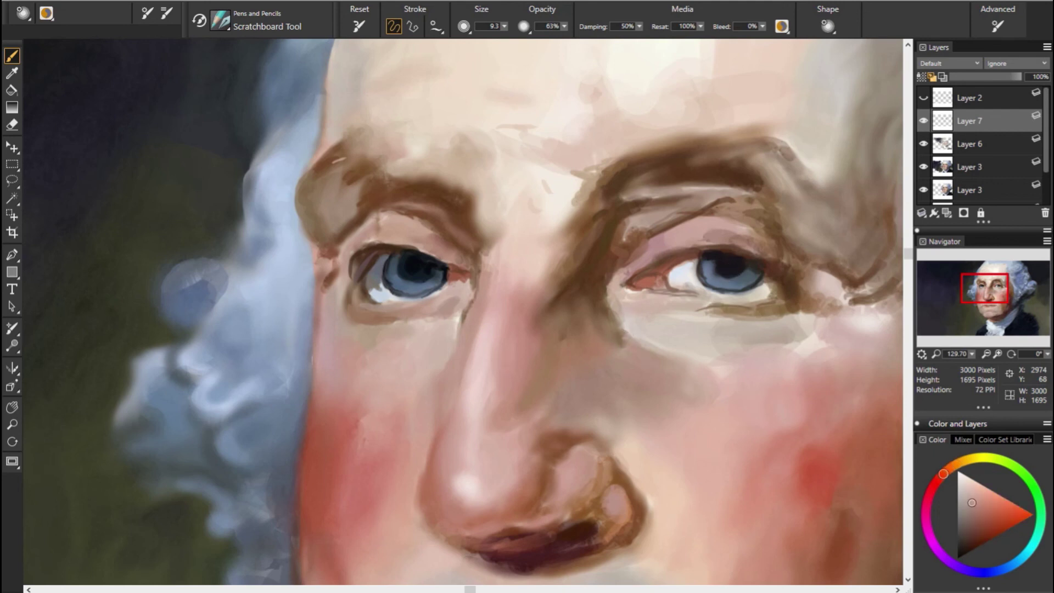
left_click(636, 164, "alt")
left_click_drag(606, 484, 597, 446)
Step: Highlight the nose bridge and extend the upper-lip line leftward in dark reddish brown
left_click(815, 463, "alt")
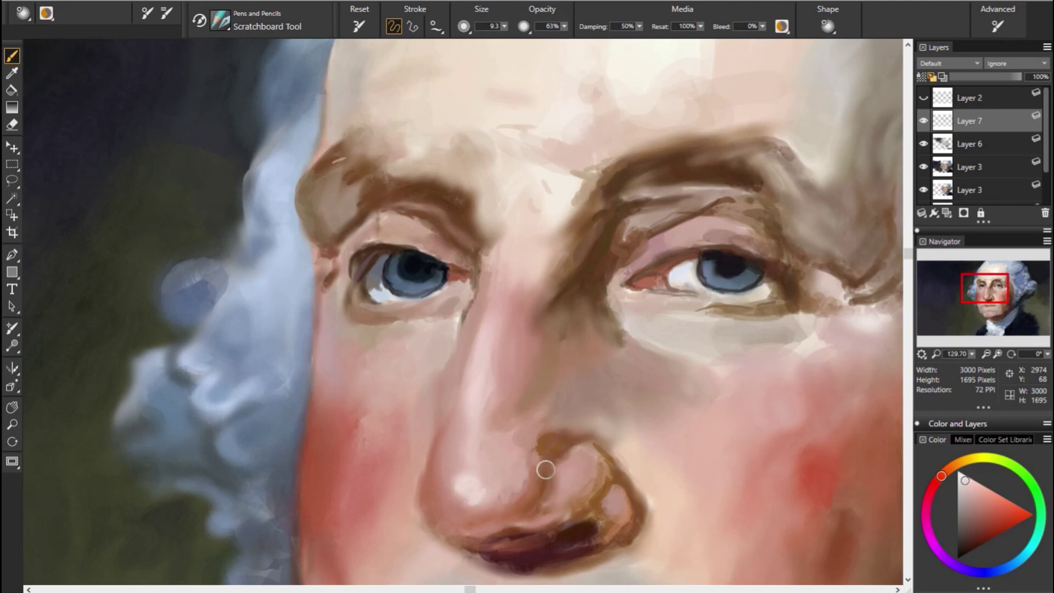
left_click_drag(490, 316, 484, 384)
left_click(794, 446, "alt")
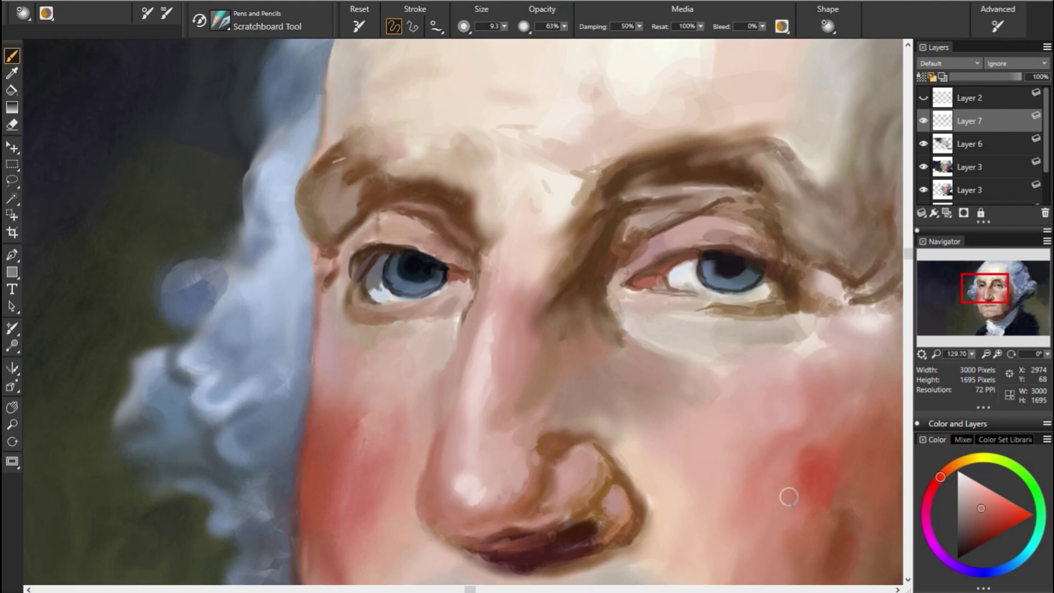
left_click(472, 538, "alt")
left_click_drag(477, 540, 440, 534)
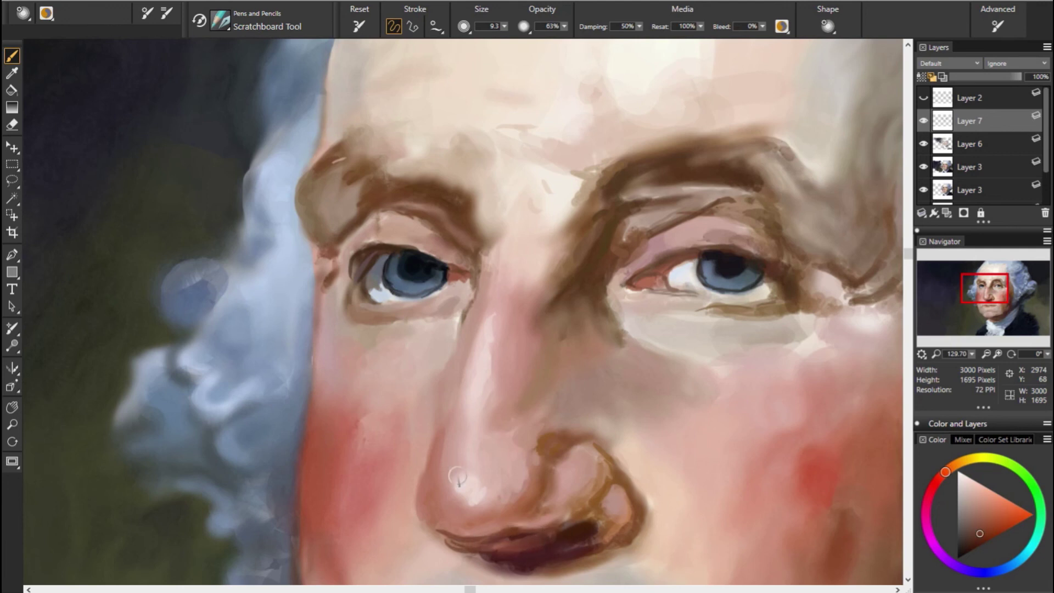
Step: Reinforce the nostril's lower edge and darken part of the upper lip
left_click(611, 490, "alt")
left_click_drag(611, 490, 571, 540)
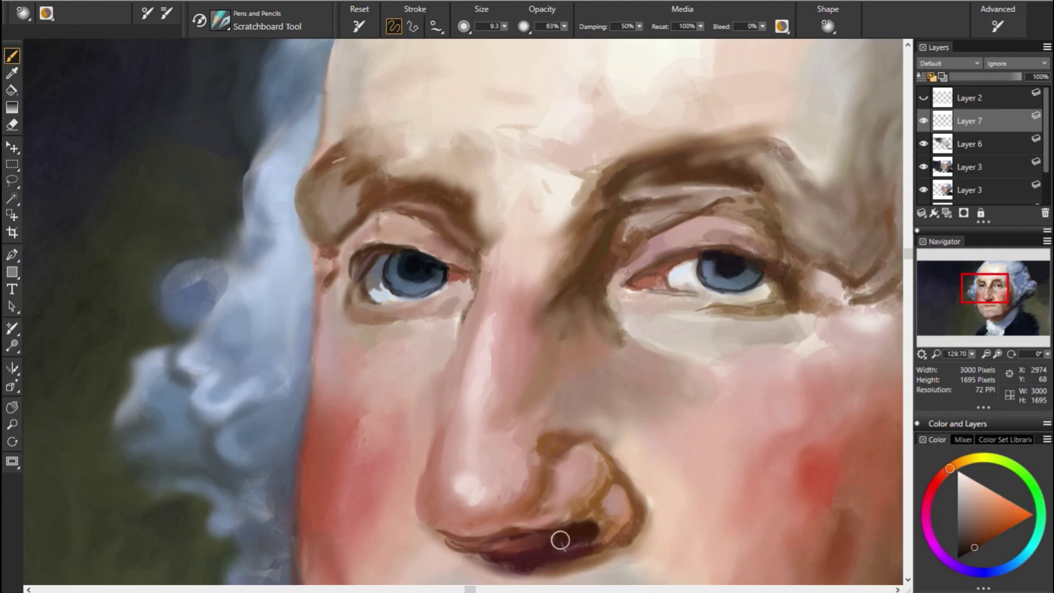
left_click(519, 555, "alt")
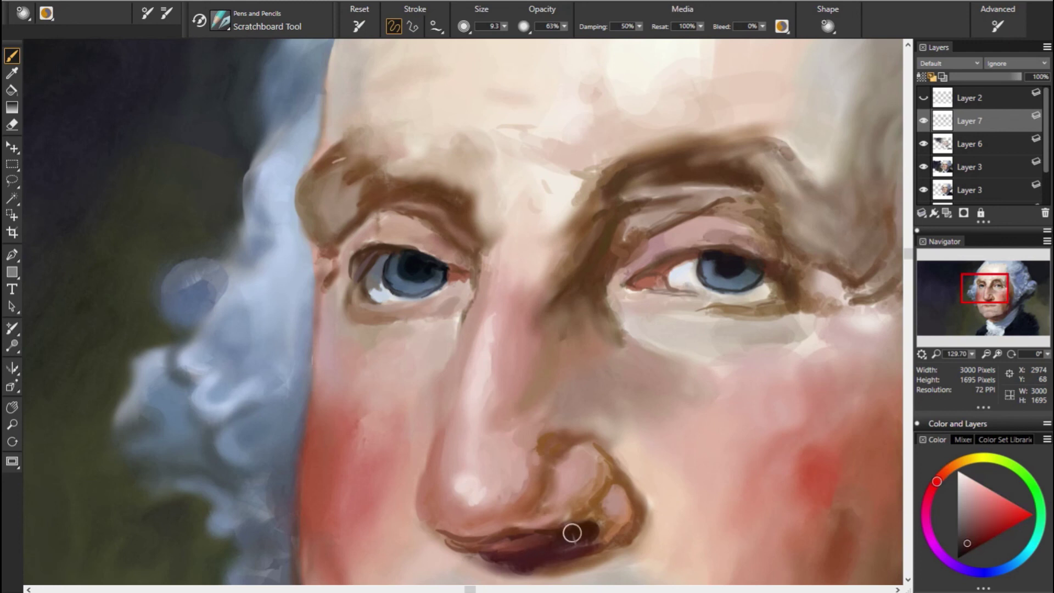
left_click_drag(543, 549, 547, 552)
Step: Sample various lip reds and lighter skin tones around the mouth
left_click(319, 461, "alt")
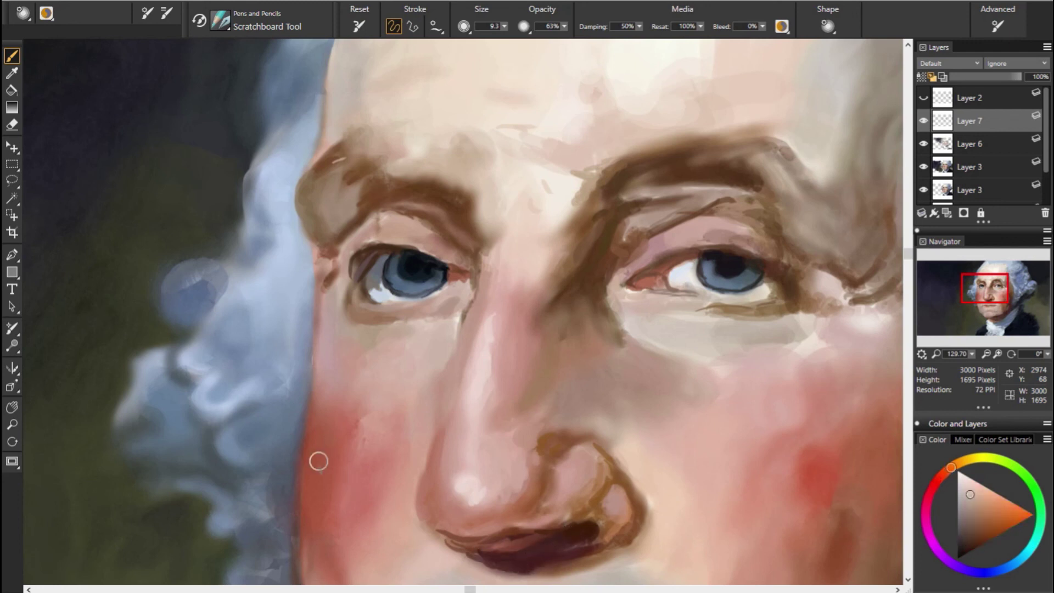
left_click(464, 551, "alt")
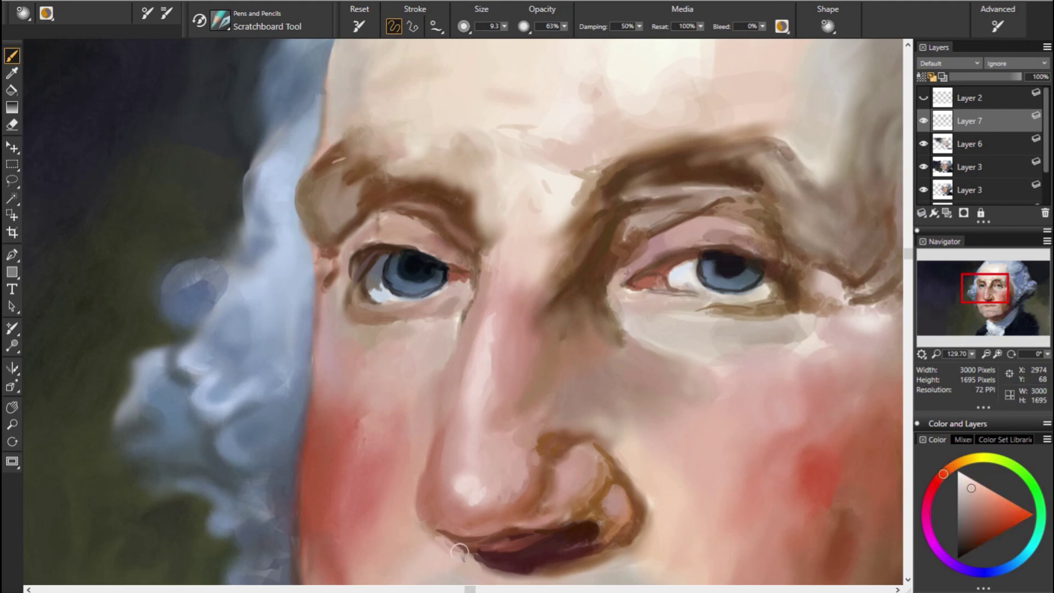
left_click(615, 539, "alt")
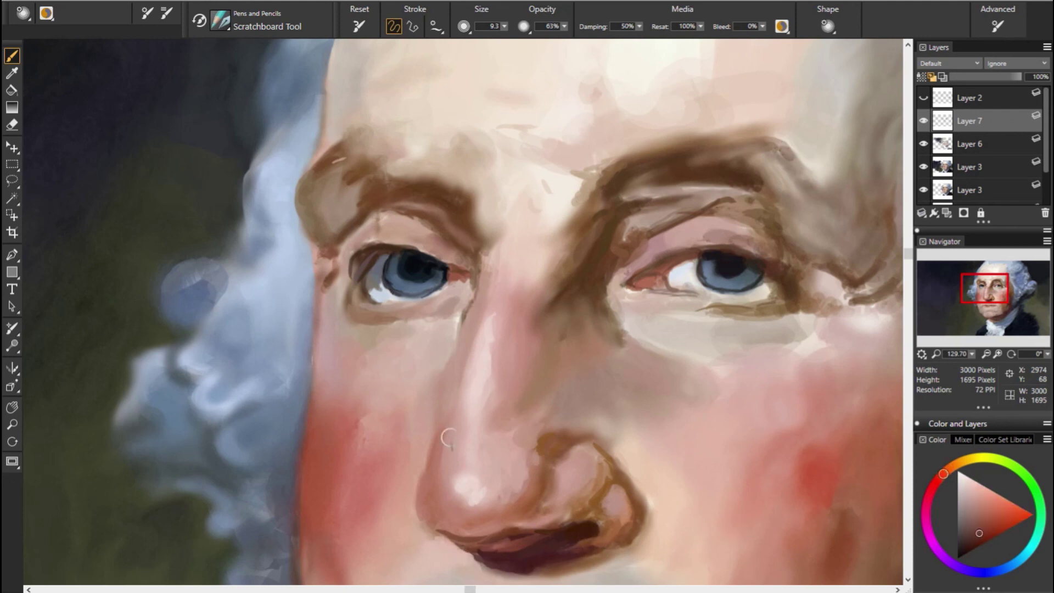
left_click(628, 533, "alt")
left_click(762, 494, "alt")
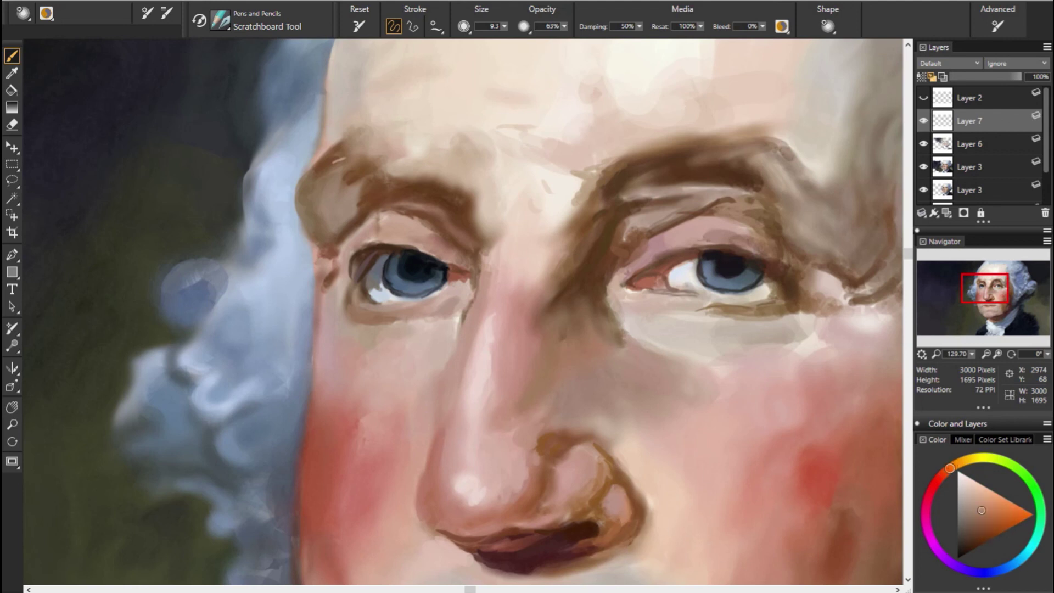
left_click(763, 536, "alt")
left_click(445, 436, "alt")
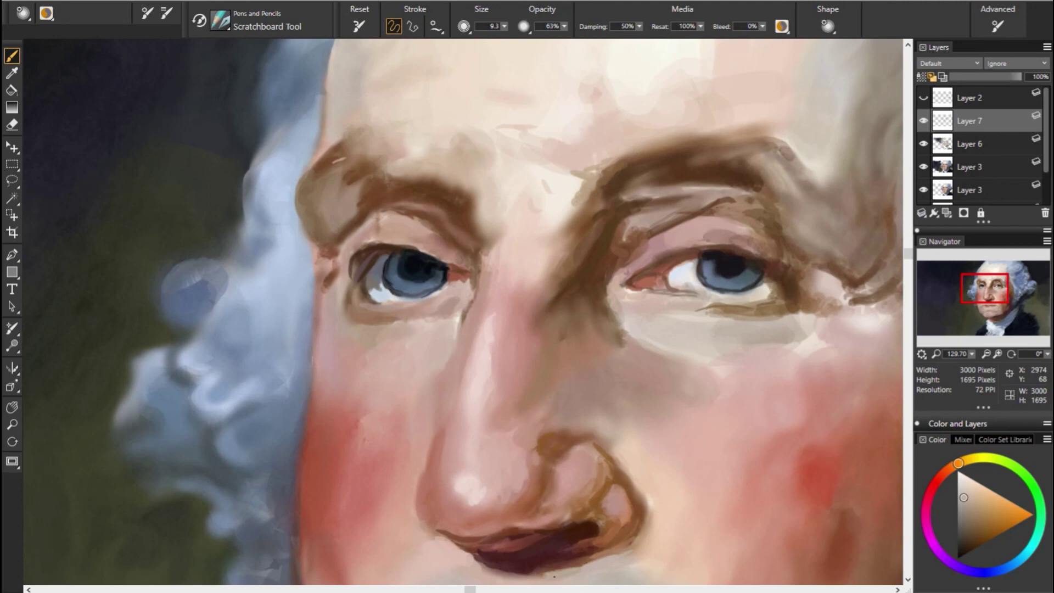
Step: Pick up the dark maroon shadow colour from under the nose
left_click(574, 541, "alt")
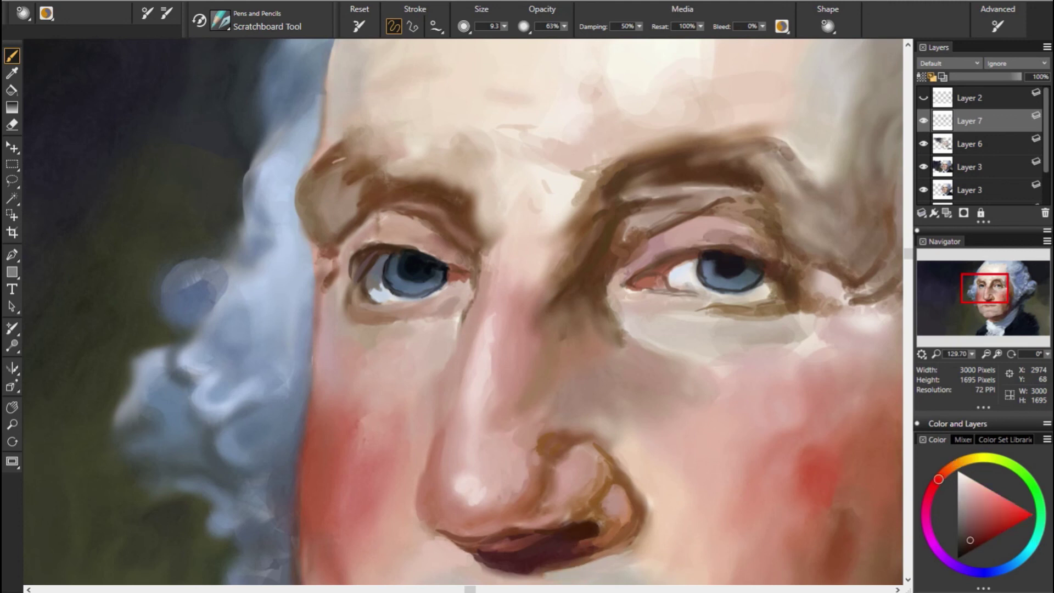
left_click(577, 552, "alt")
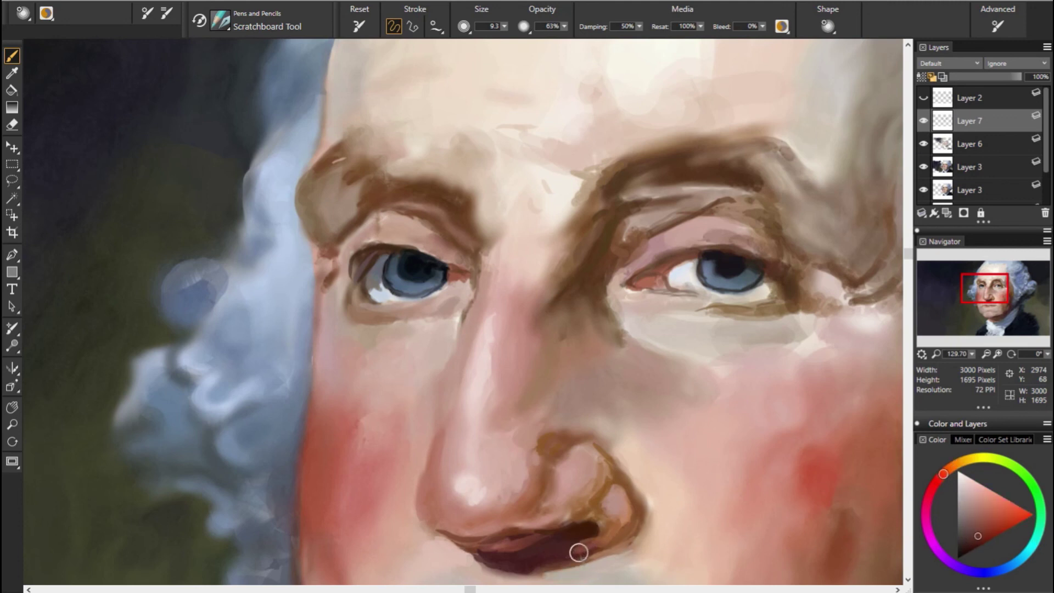
left_click(549, 529, "alt")
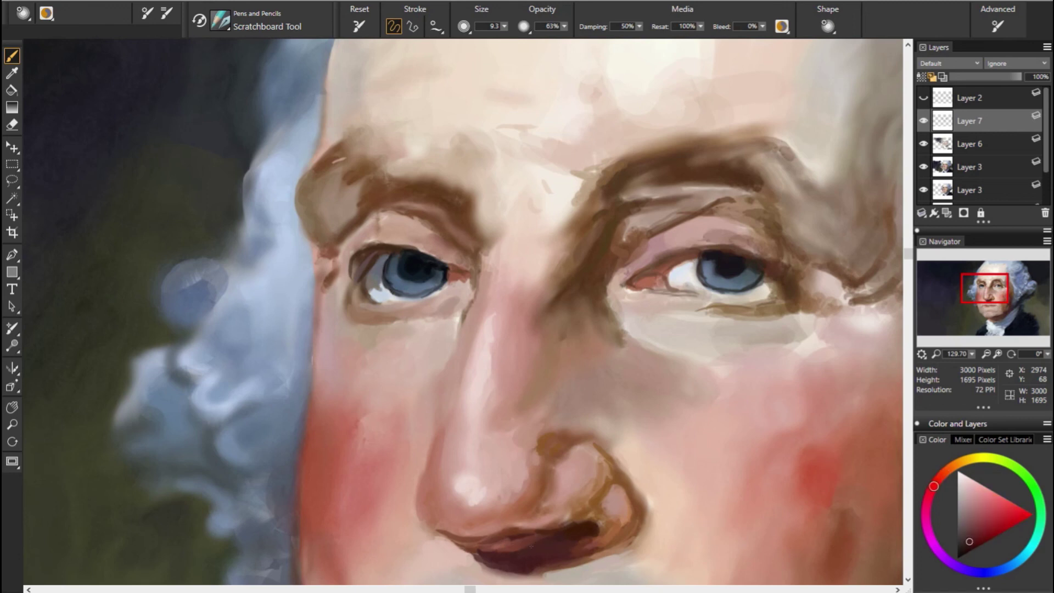
left_click(367, 407, "alt")
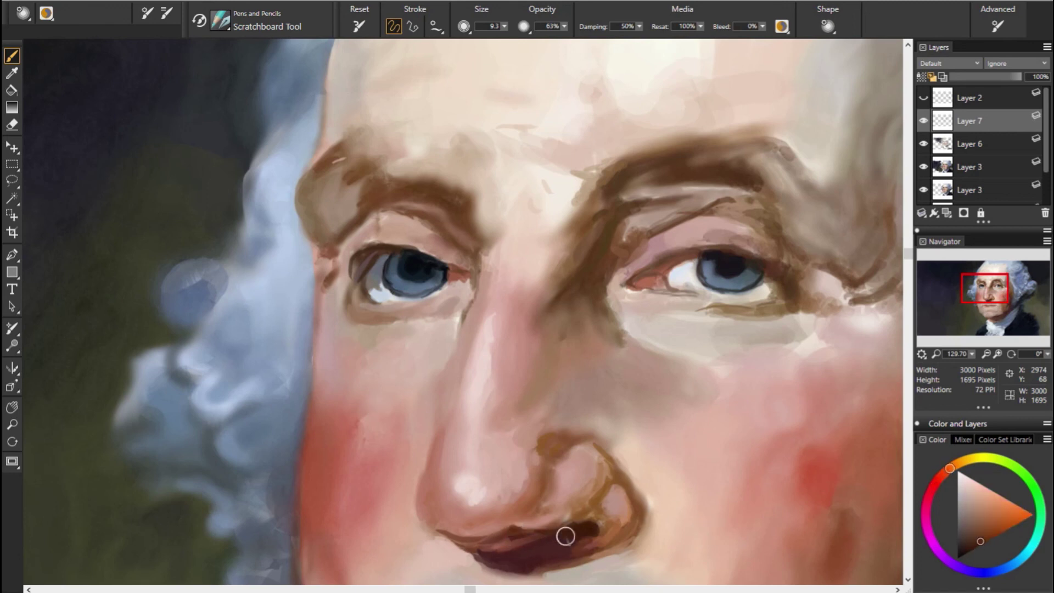
left_click(500, 534, "alt")
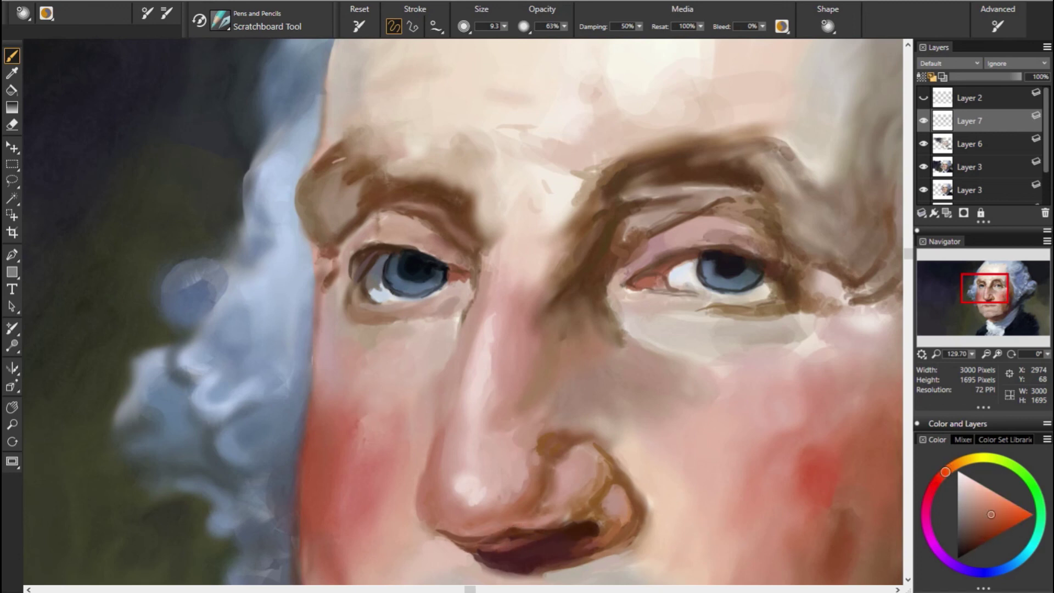
left_click(498, 545, "alt")
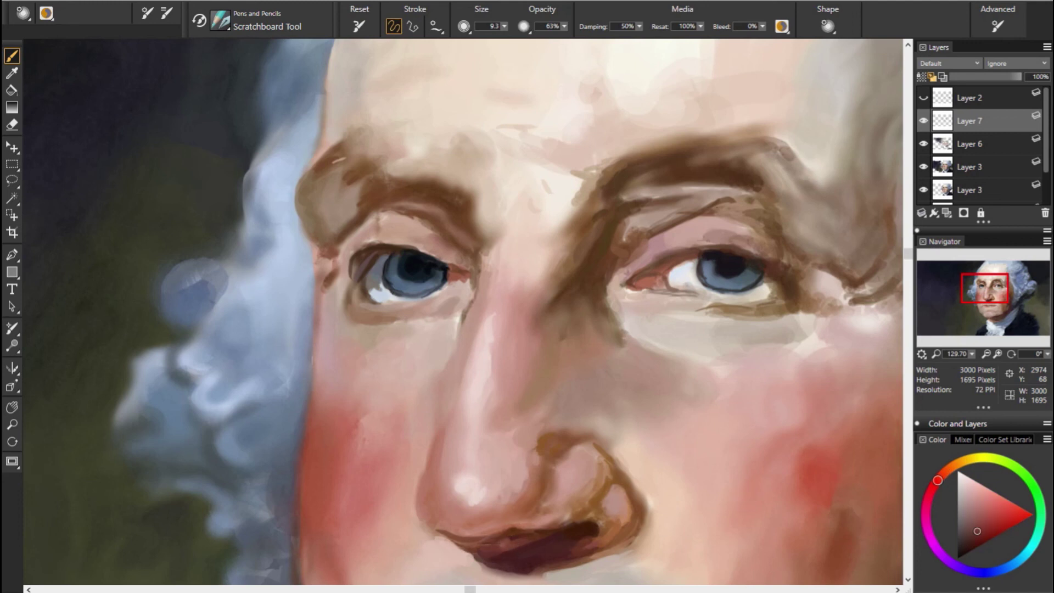
Step: Sample cheek and nostril skin tones and pan to the right eye and curled wig
left_click(707, 374, "alt")
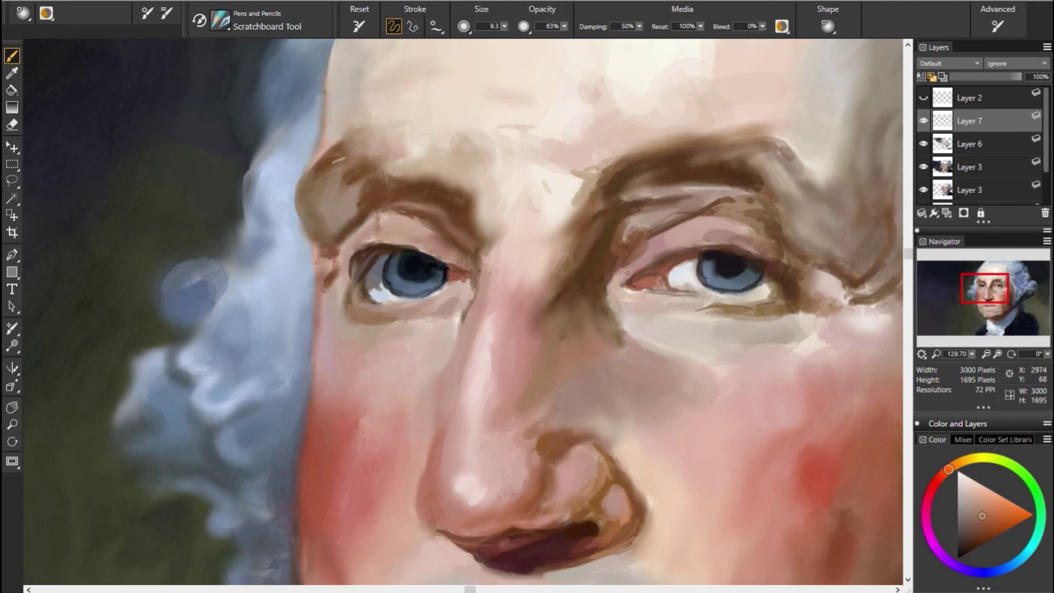
left_click(522, 451, "alt")
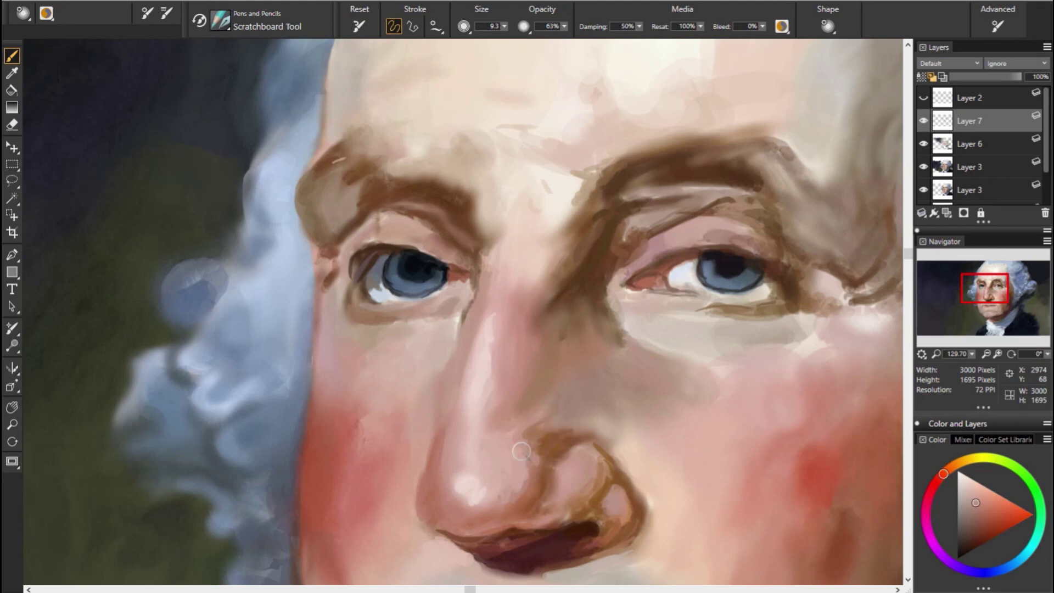
left_click(544, 421, "alt")
left_click(531, 425, "alt")
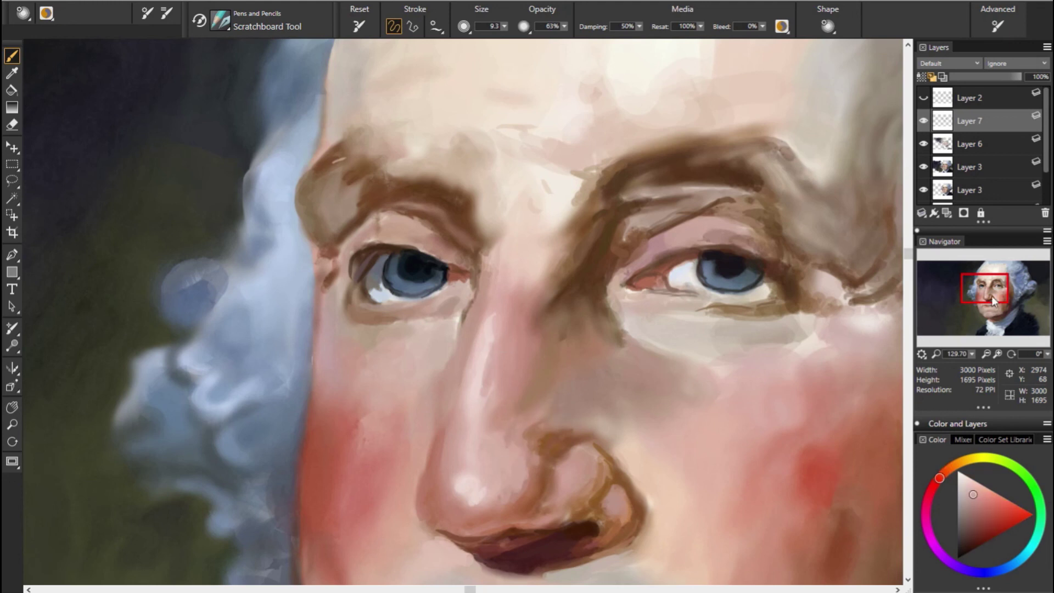
left_click_drag(994, 301, 1008, 301)
left_click(607, 318, "alt")
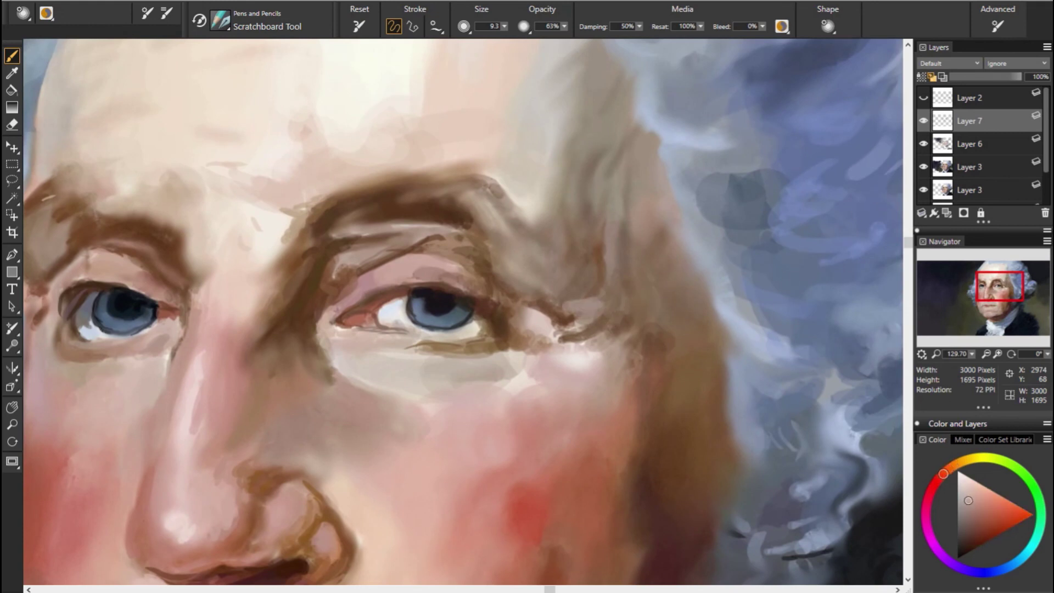
Step: Paint greyish modelling strokes under the right eye
left_click(546, 320, "alt")
left_click(973, 534)
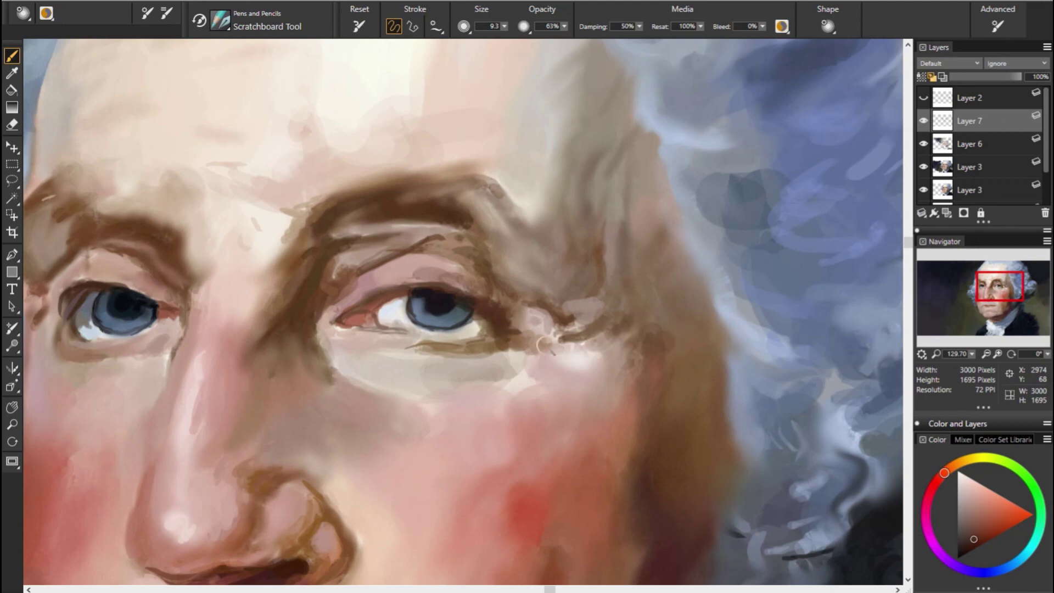
left_click(510, 355, "alt")
left_click_drag(511, 354, 505, 383)
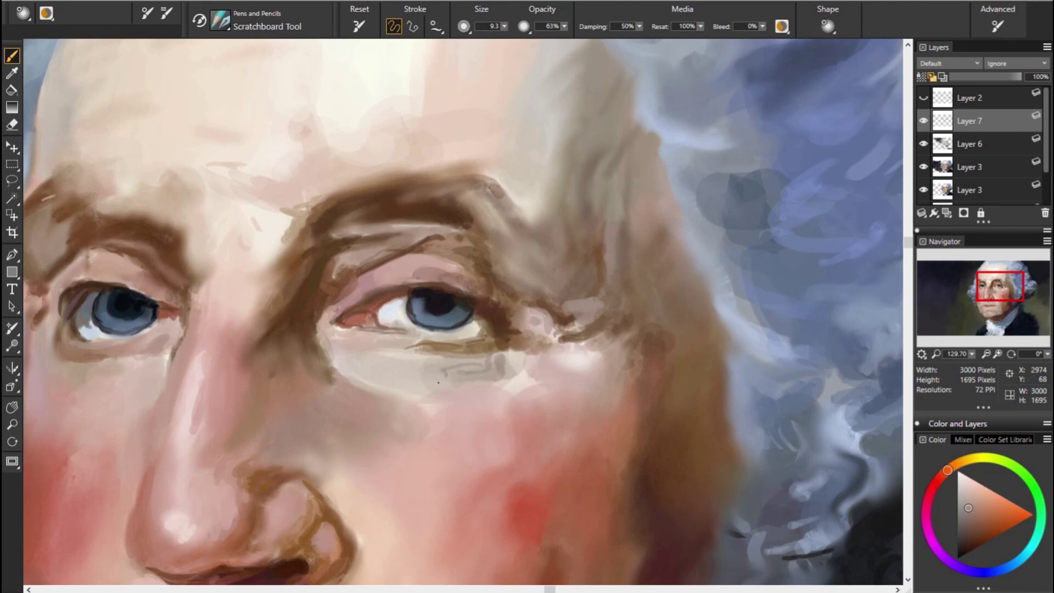
Step: Enlarge the brush from 9.3 to 19.5 and paint light grey strands into the wig
left_click(535, 217, "alt")
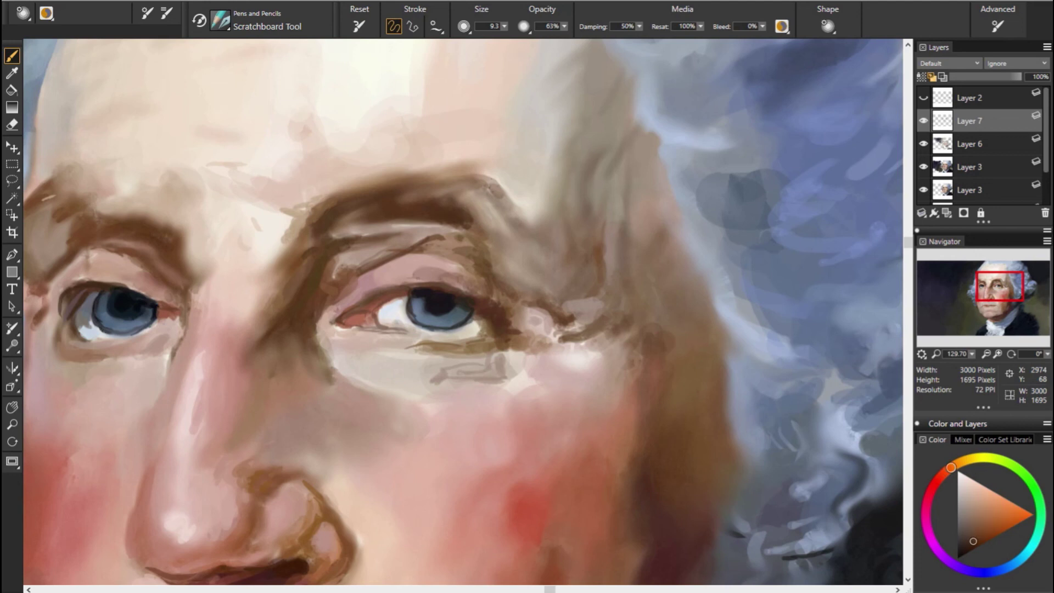
left_click(461, 179, "alt")
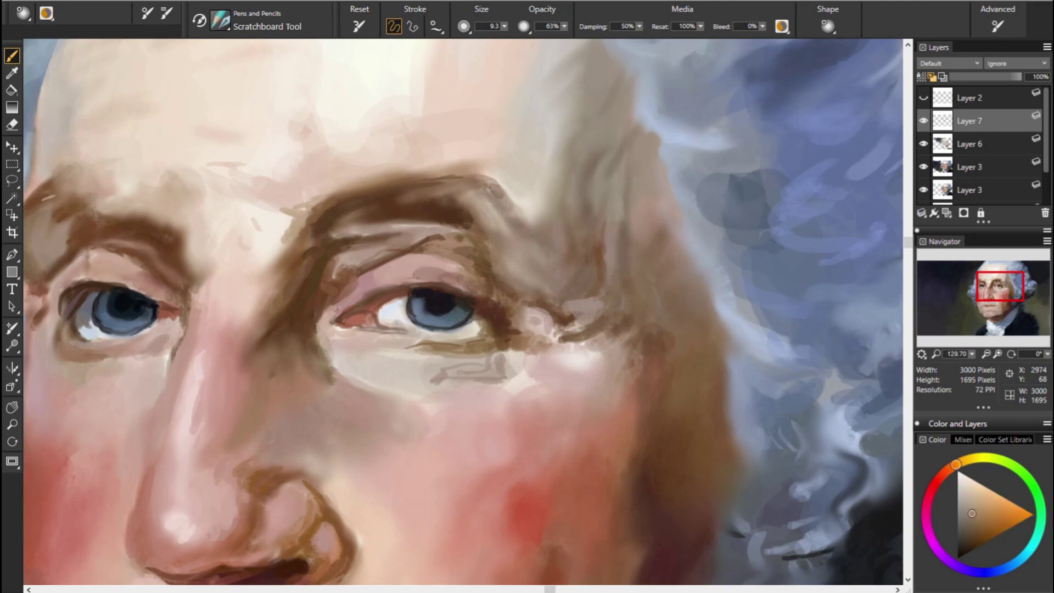
left_click_drag(501, 200, 522, 204)
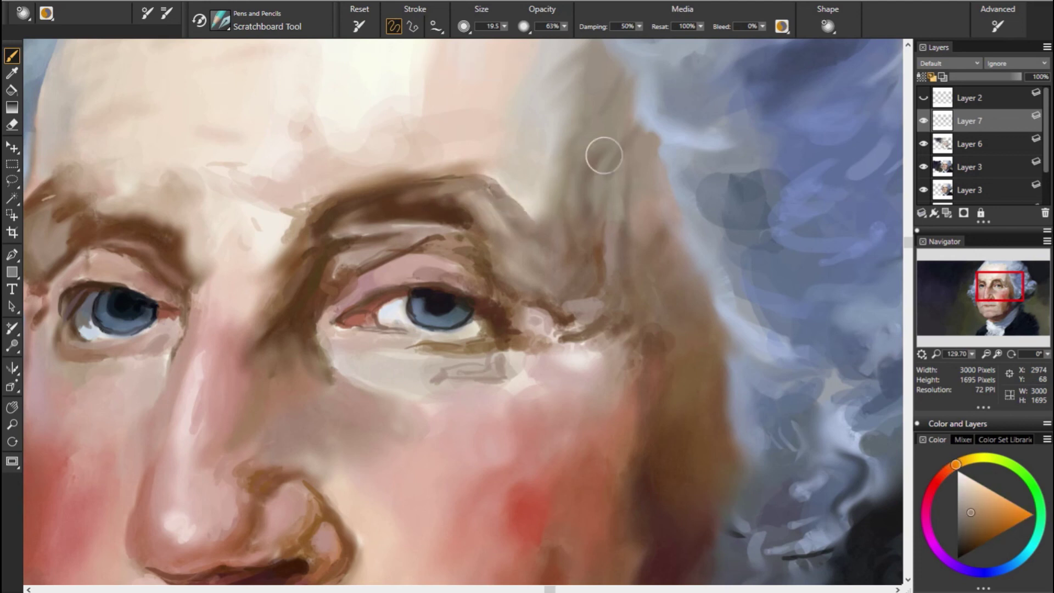
left_click(609, 94, "alt")
mouse_move(566, 91)
left_mouse_down()
mouse_move(537, 103)
mouse_move(535, 151)
mouse_move(617, 189)
left_mouse_up()
left_click(617, 189, "alt")
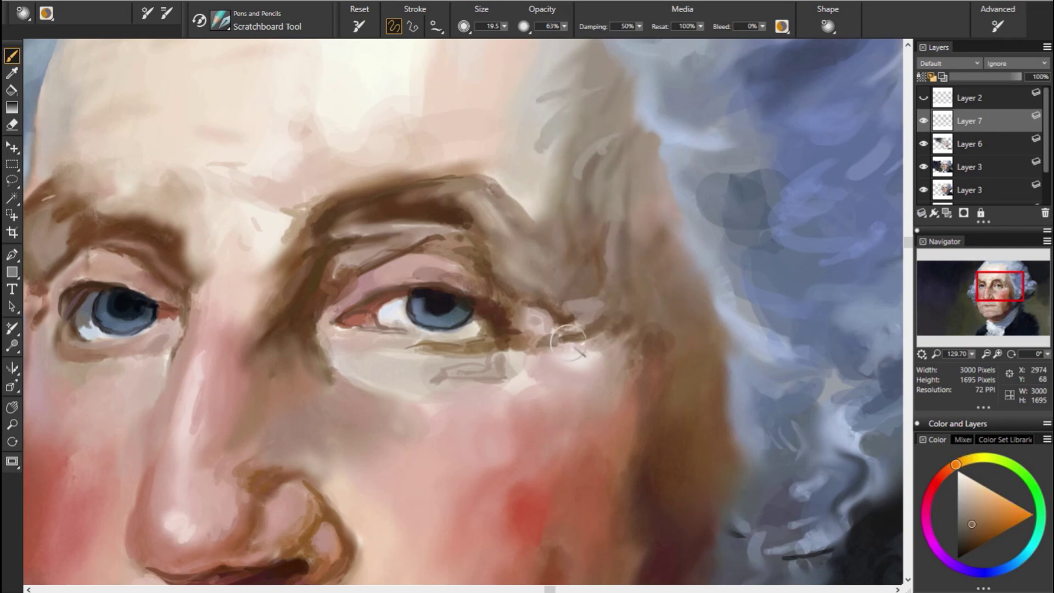
Step: Paint a dark brown line along the cheek edge and add pink dabs to the cheek
left_click(706, 305, "alt")
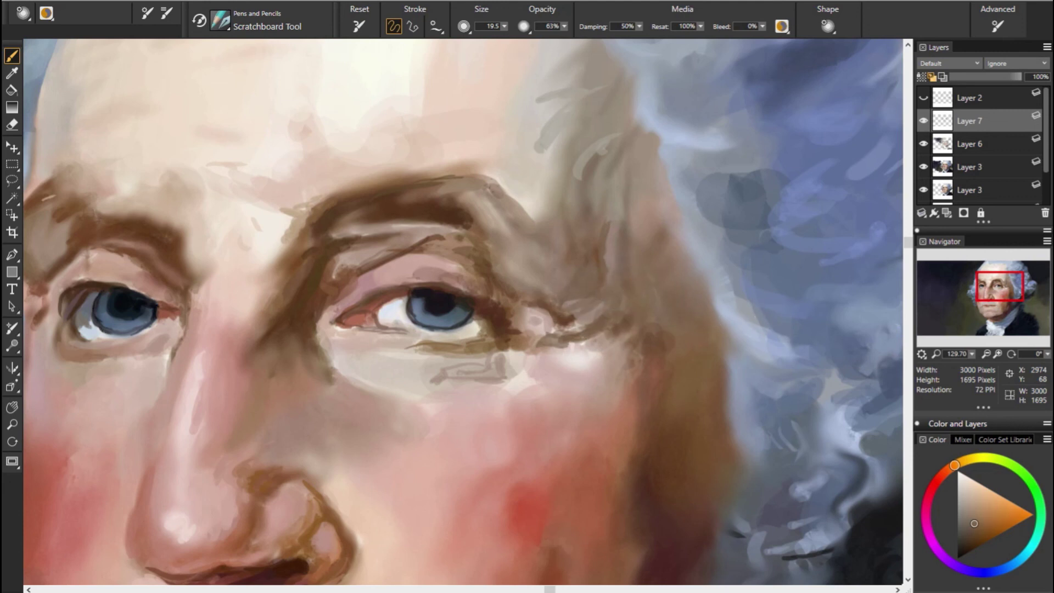
left_click(600, 291, "alt")
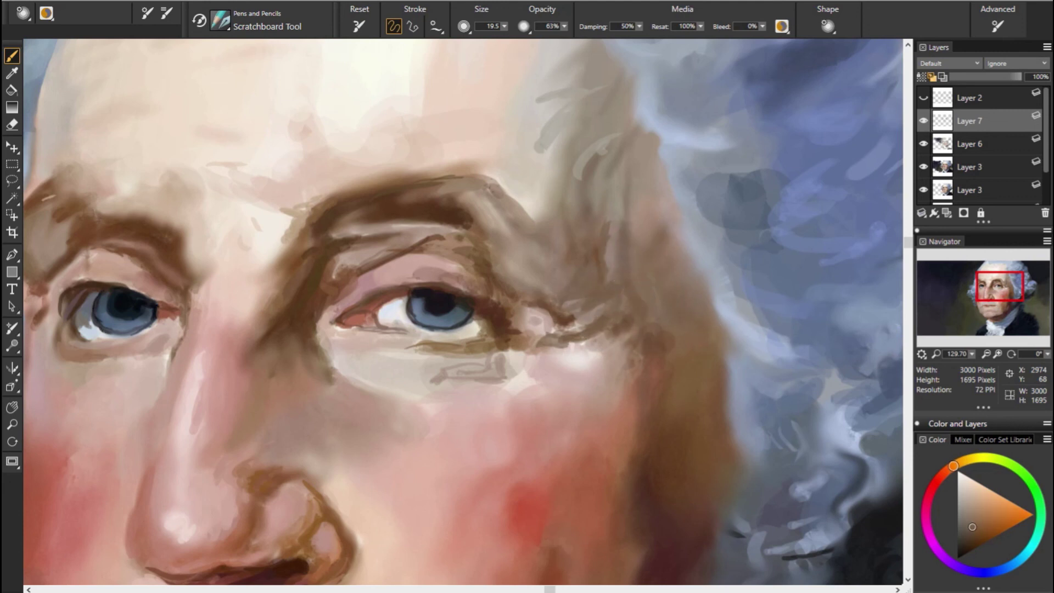
left_click_drag(640, 343, 656, 406)
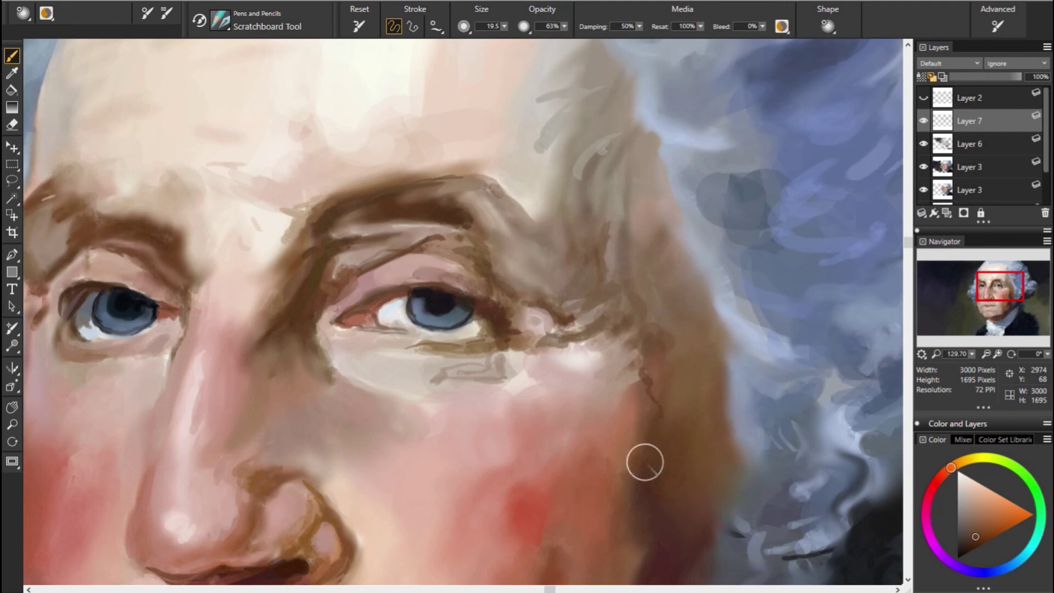
left_click(553, 305, "alt")
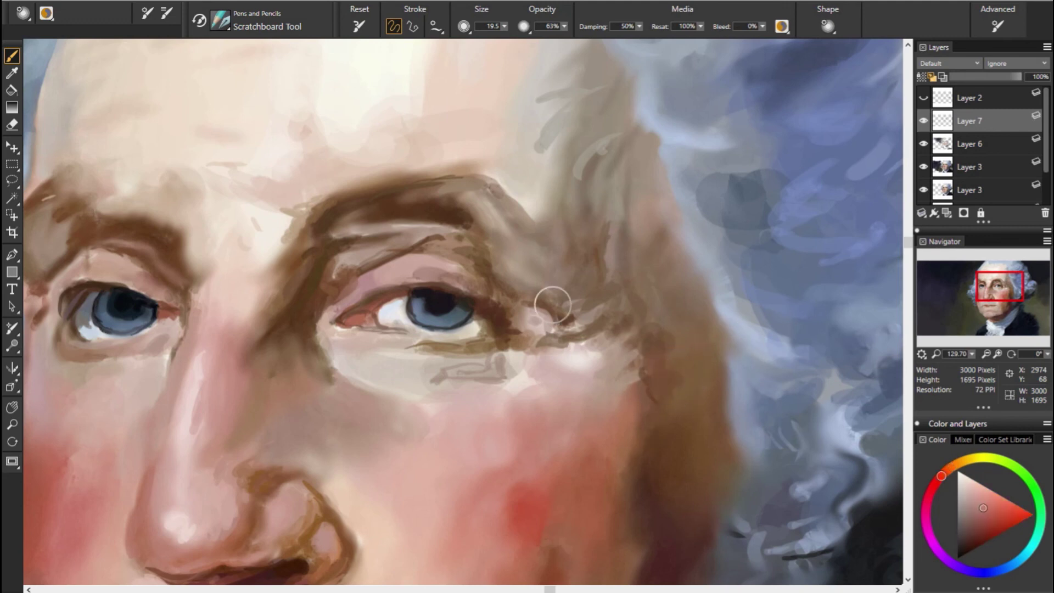
mouse_move(571, 409)
left_mouse_down()
mouse_move(598, 407)
mouse_move(587, 389)
mouse_move(634, 384)
left_mouse_up()
left_click(972, 496)
left_click(595, 416, "alt")
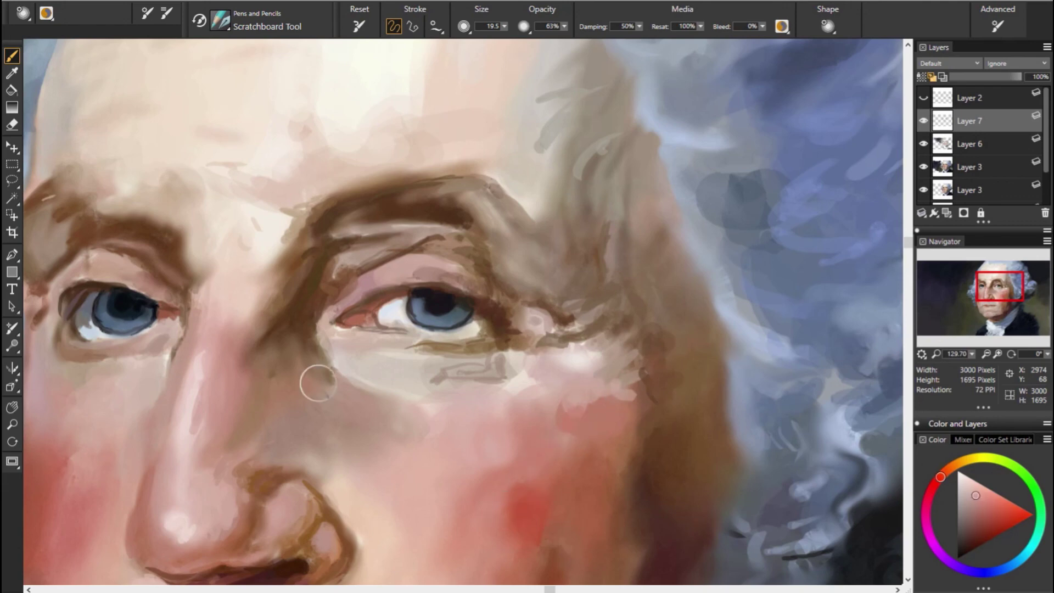
left_click(488, 384, "alt")
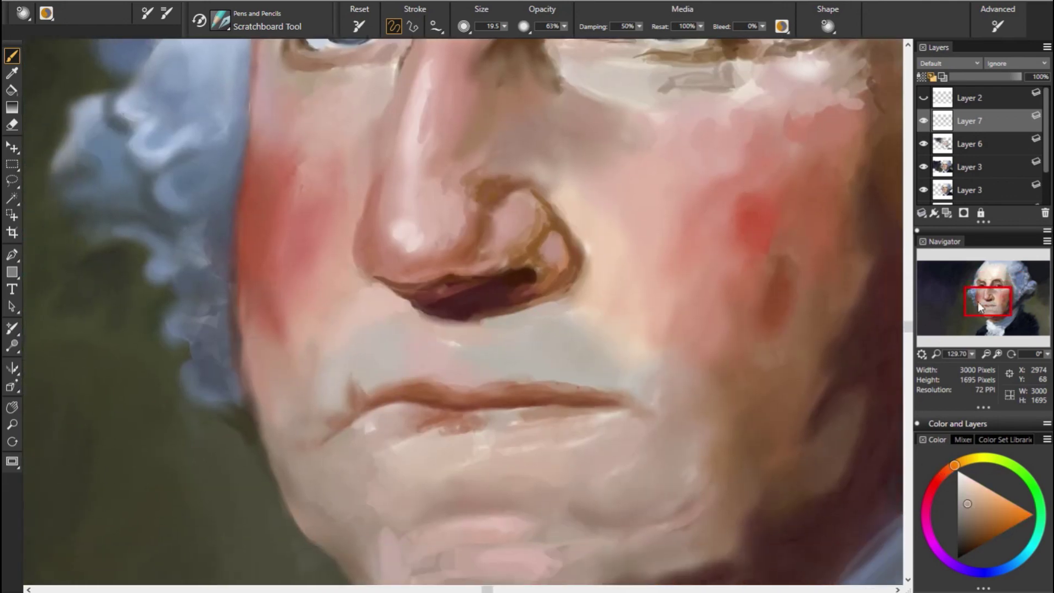
Step: Sample lip and mouth-area tones, then fit the whole portrait to the window with Ctrl+0
left_click_drag(511, 423, 675, 176)
left_click(403, 402, "alt")
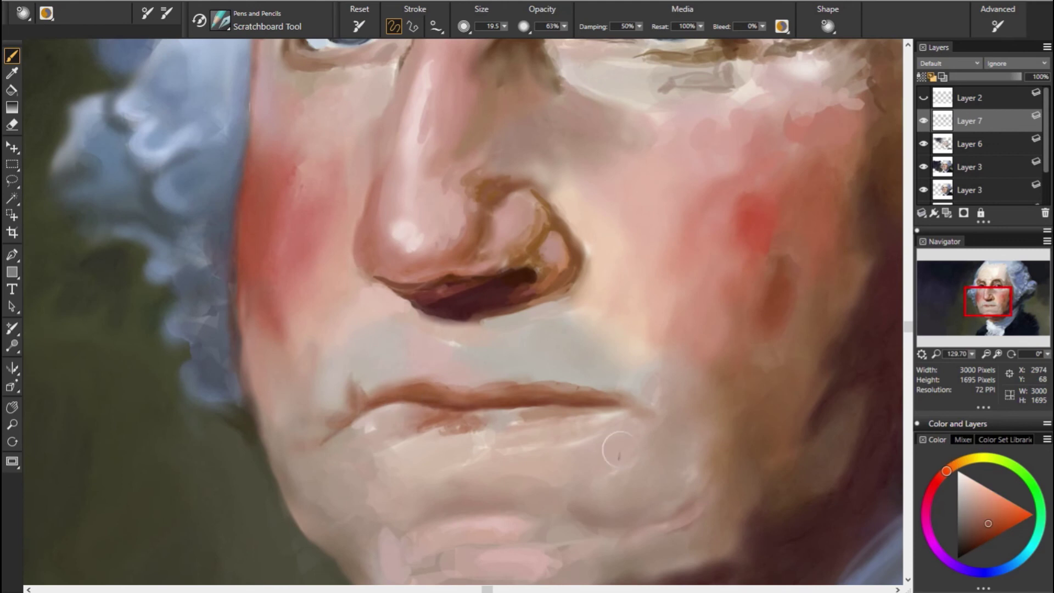
left_click(466, 433, "alt")
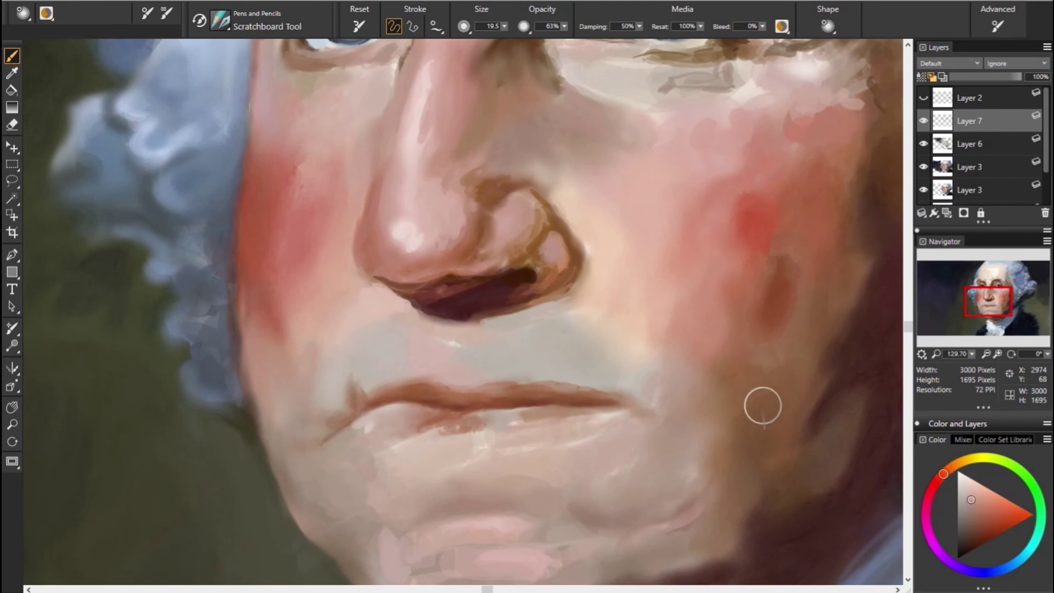
left_click(572, 403, "alt")
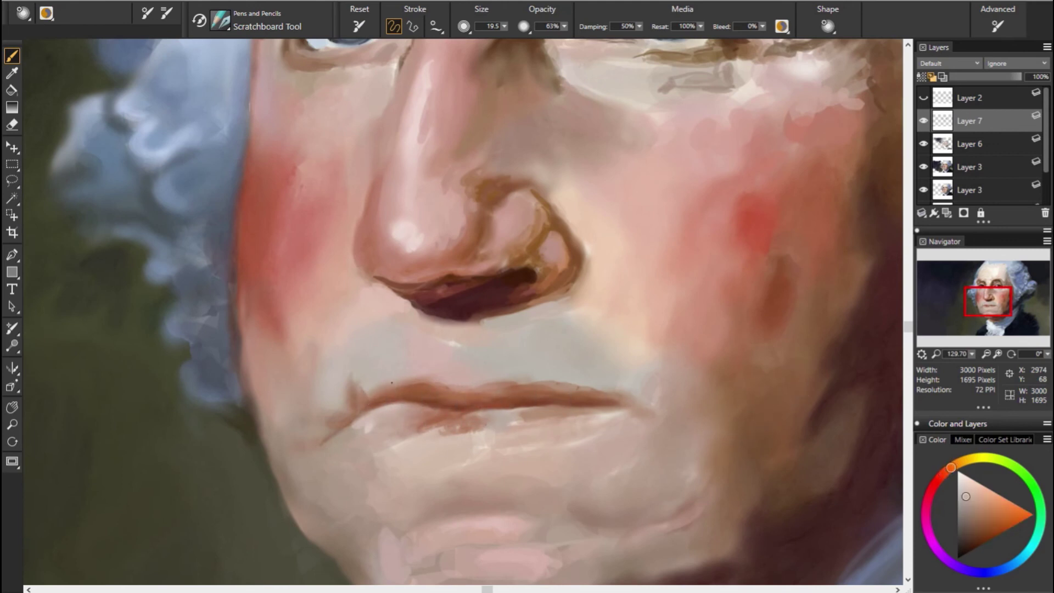
left_click(777, 492, "alt")
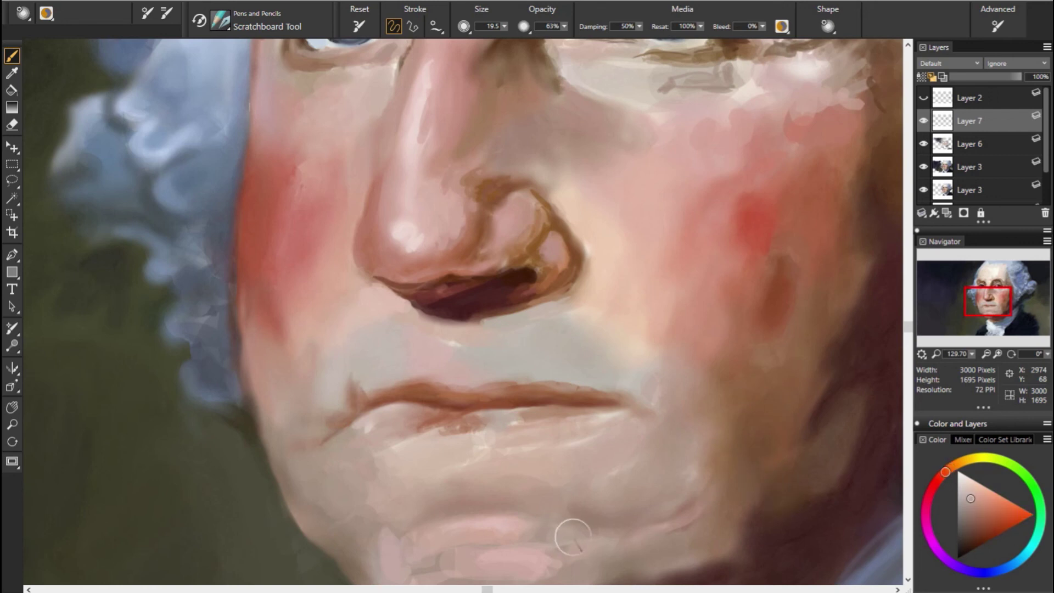
key("ctrl+0")
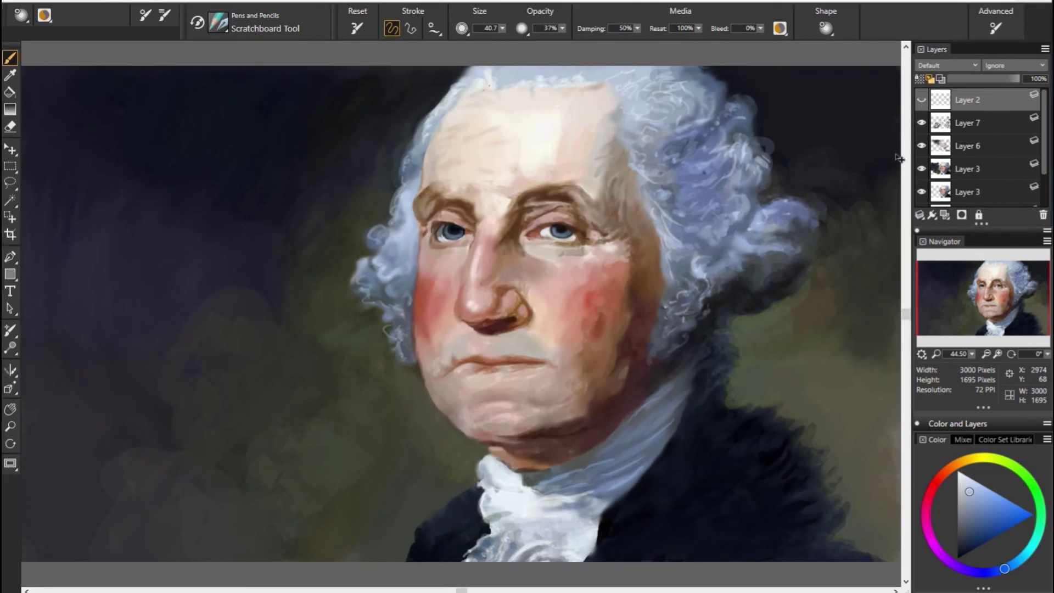
Step: Paint the pale blue-grey signature with a diagonal flourish bottom-left, then merge Layer 2 down
mouse_move(88, 505)
left_mouse_down()
mouse_move(82, 532)
mouse_move(119, 535)
mouse_move(127, 517)
left_mouse_up()
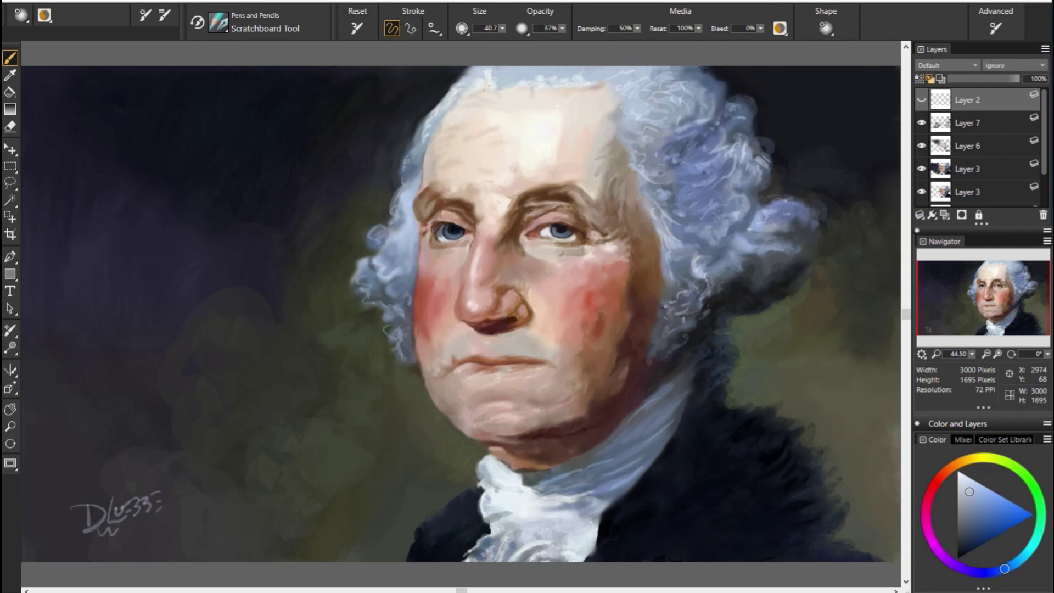
left_click_drag(127, 489, 224, 448)
key("Delete")
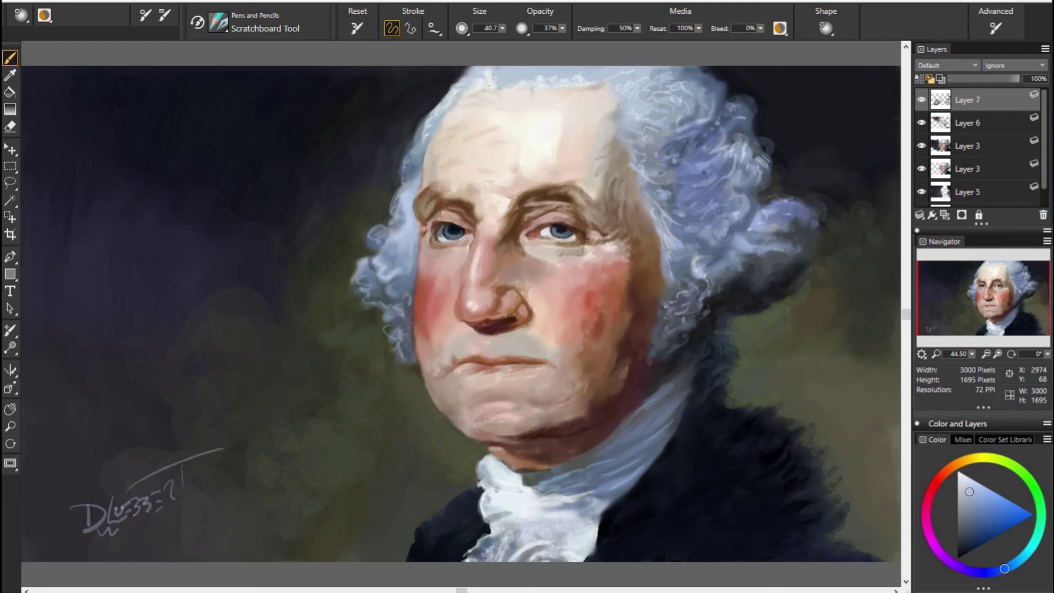